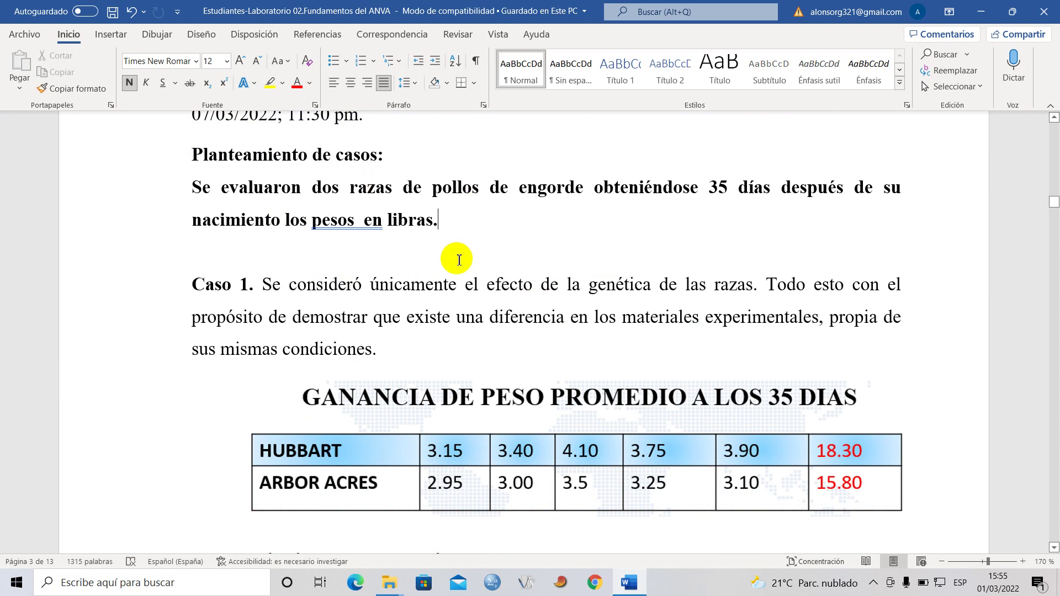
Review the Caso 1 statement, its 35-day weight-gain table and the first tasks under Procedimiento estadístico.
{"action": "scroll", "coordinate": [425, 290], "scroll_direction": "down", "scroll_amount": 2}
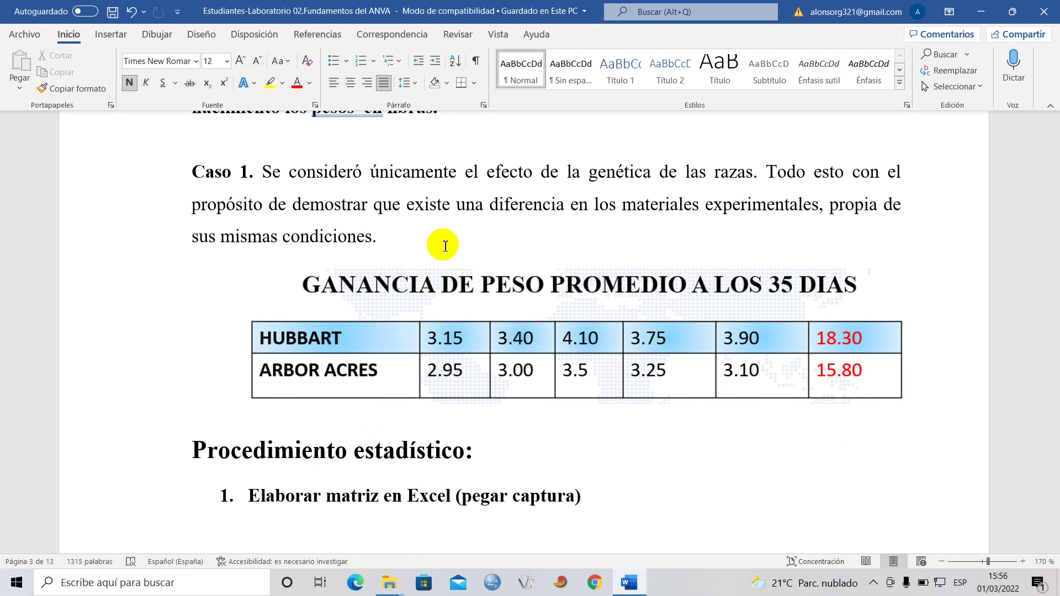
{"action": "scroll", "coordinate": [475, 257], "scroll_direction": "down", "scroll_amount": 3}
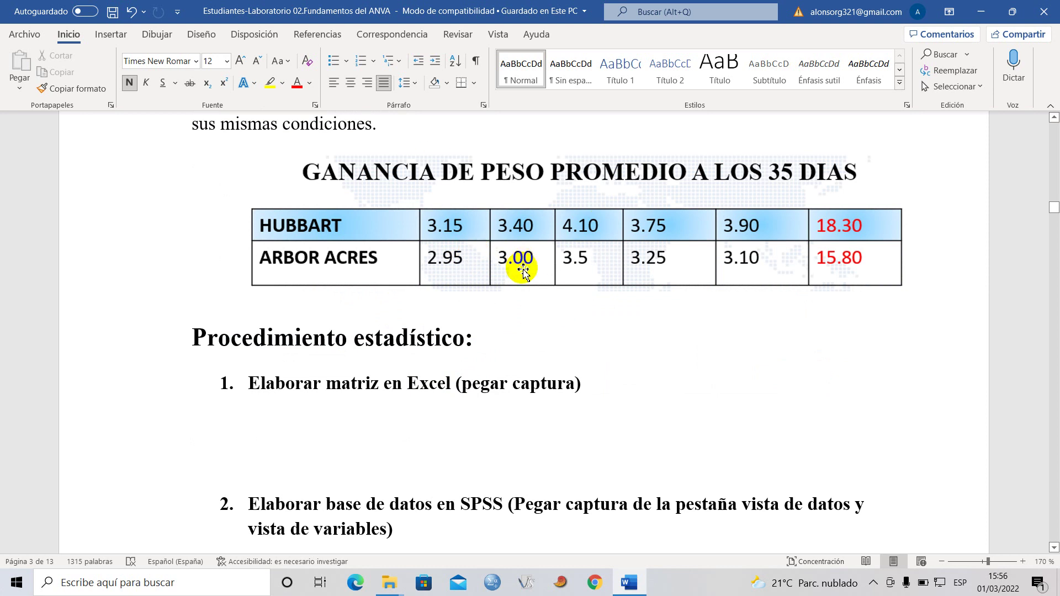
{"action": "scroll", "coordinate": [497, 296], "scroll_direction": "up", "scroll_amount": 1}
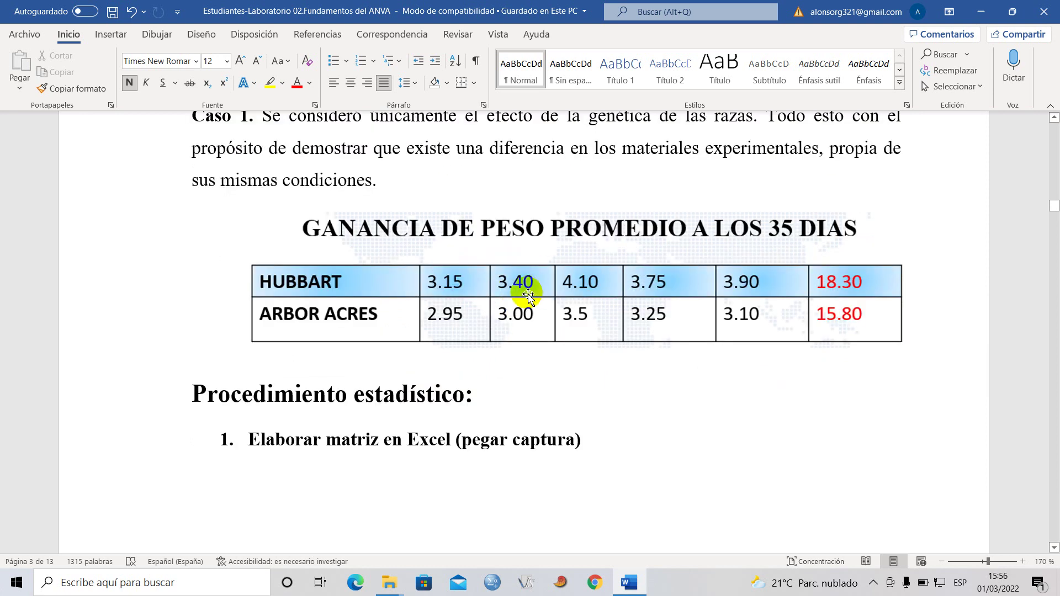
{"action": "scroll", "coordinate": [508, 312], "scroll_direction": "up", "scroll_amount": 2}
{"action": "scroll", "coordinate": [505, 310], "scroll_direction": "down", "scroll_amount": 1}
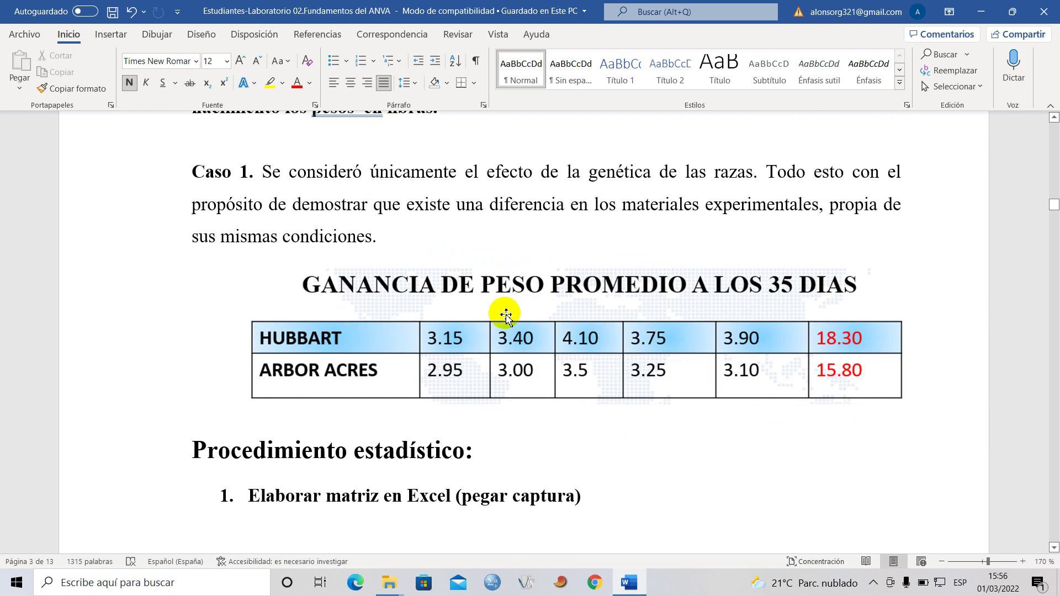
{"action": "scroll", "coordinate": [480, 336], "scroll_direction": "down", "scroll_amount": 2}
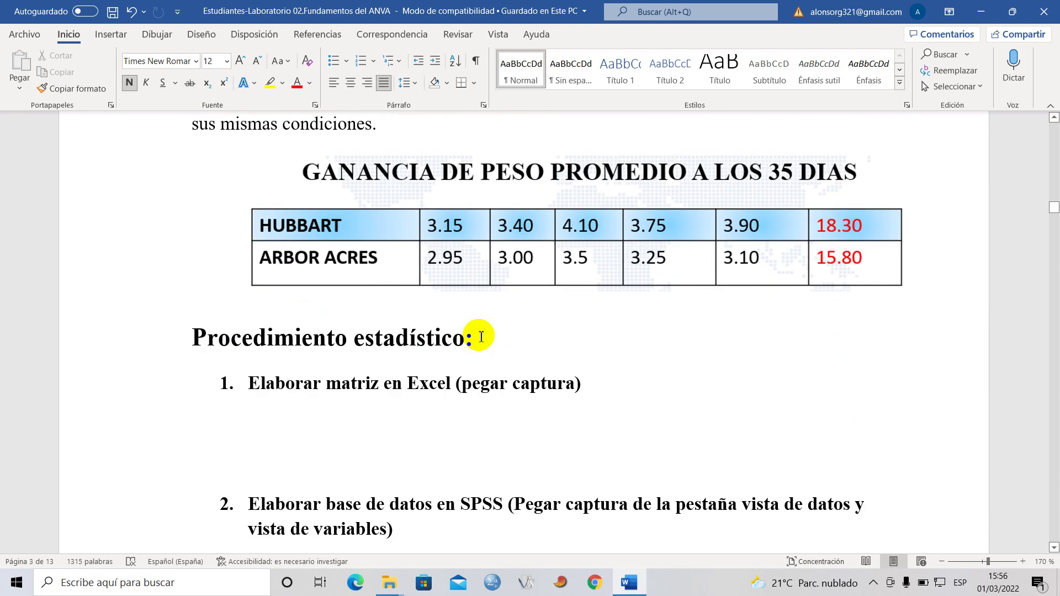
{"action": "scroll", "coordinate": [314, 349], "scroll_direction": "down", "scroll_amount": 1}
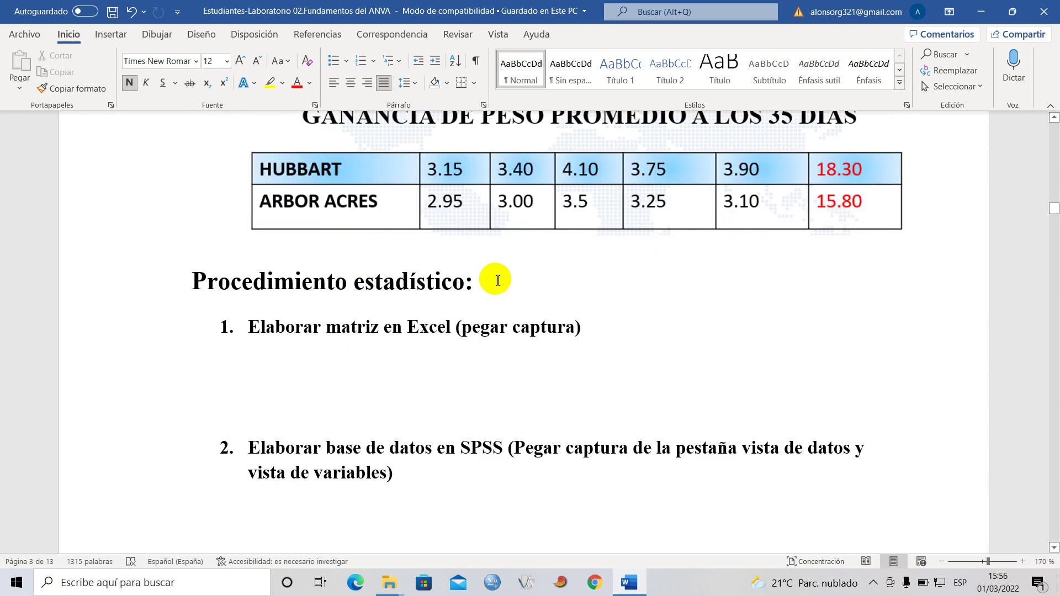
{"action": "left_click", "coordinate": [480, 282]}
{"action": "scroll", "coordinate": [467, 321], "scroll_direction": "down", "scroll_amount": 2}
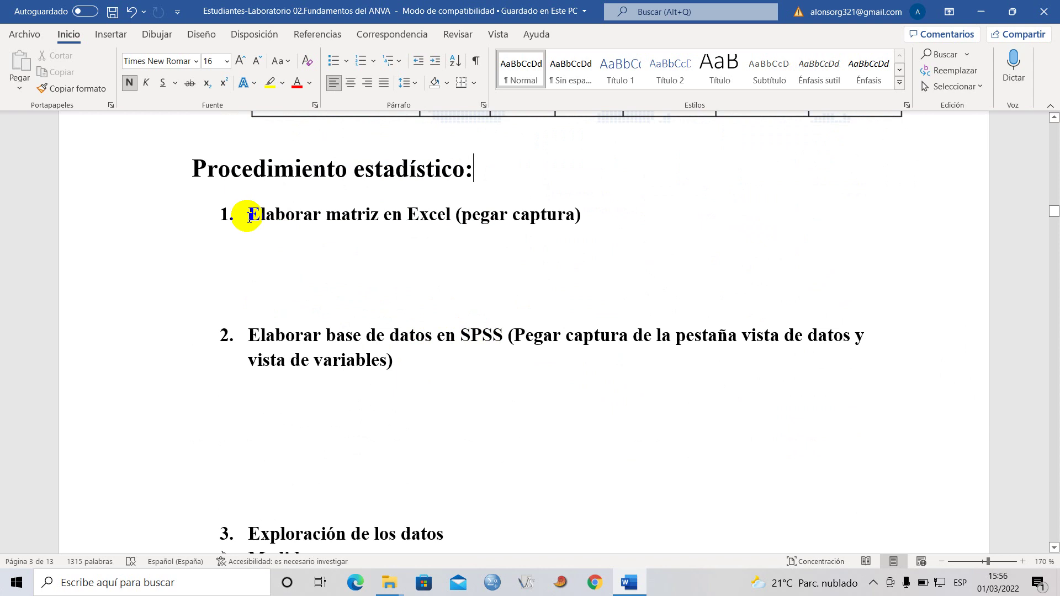
{"action": "left_click_drag", "start_coordinate": [248, 214], "coordinate": [610, 213]}
{"action": "left_click", "coordinate": [547, 253]}
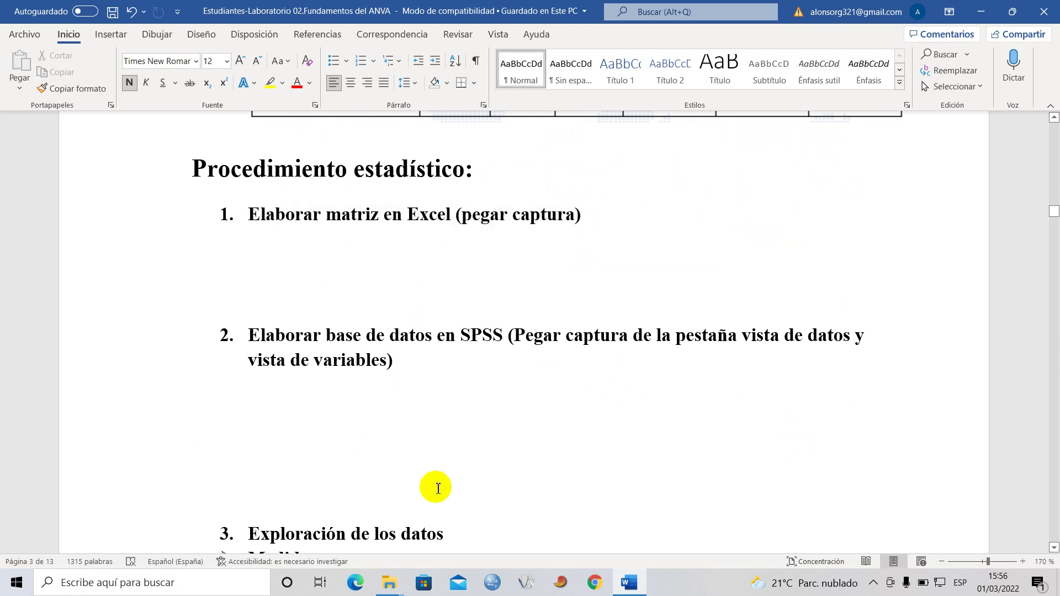
Switch to the LAB-ABC folder in File Explorer and open the Razas pollos de engorde folder.
{"action": "mouse_move", "coordinate": [385, 590]}
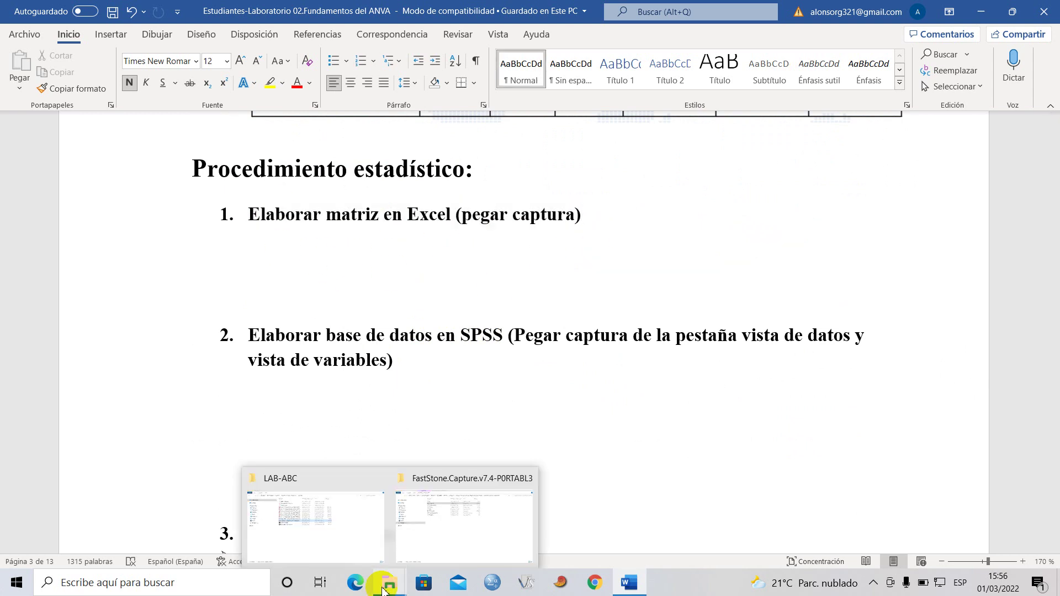
{"action": "left_click", "coordinate": [310, 520]}
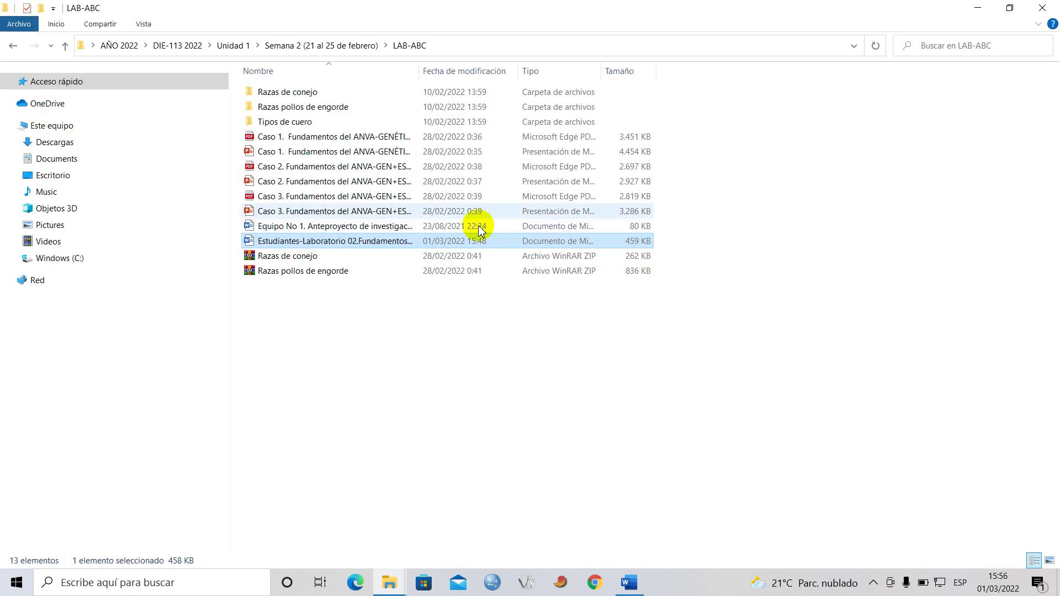
{"action": "left_click", "coordinate": [287, 91]}
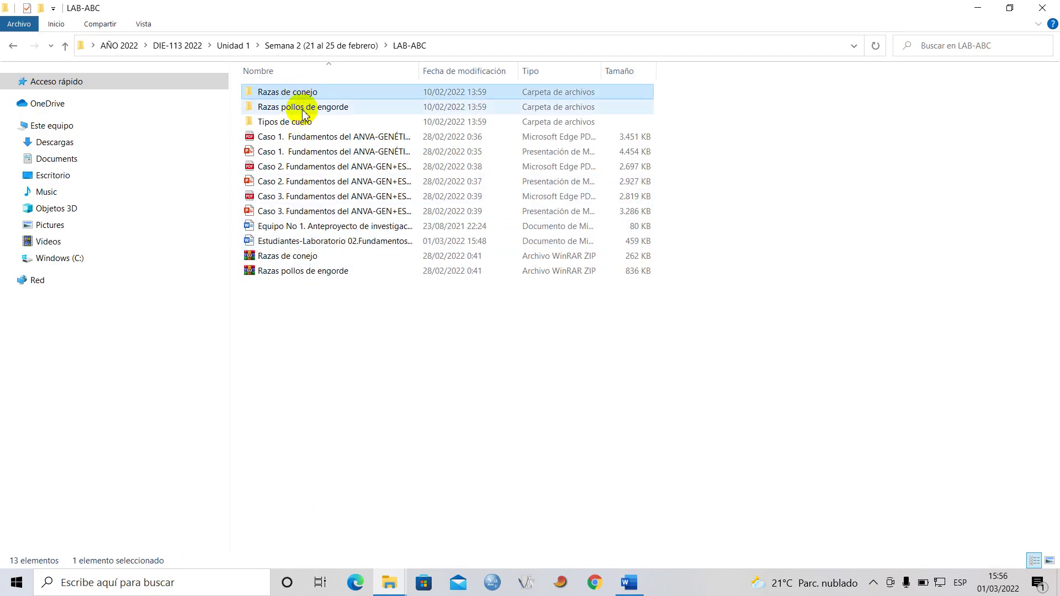
{"action": "left_click", "coordinate": [304, 108]}
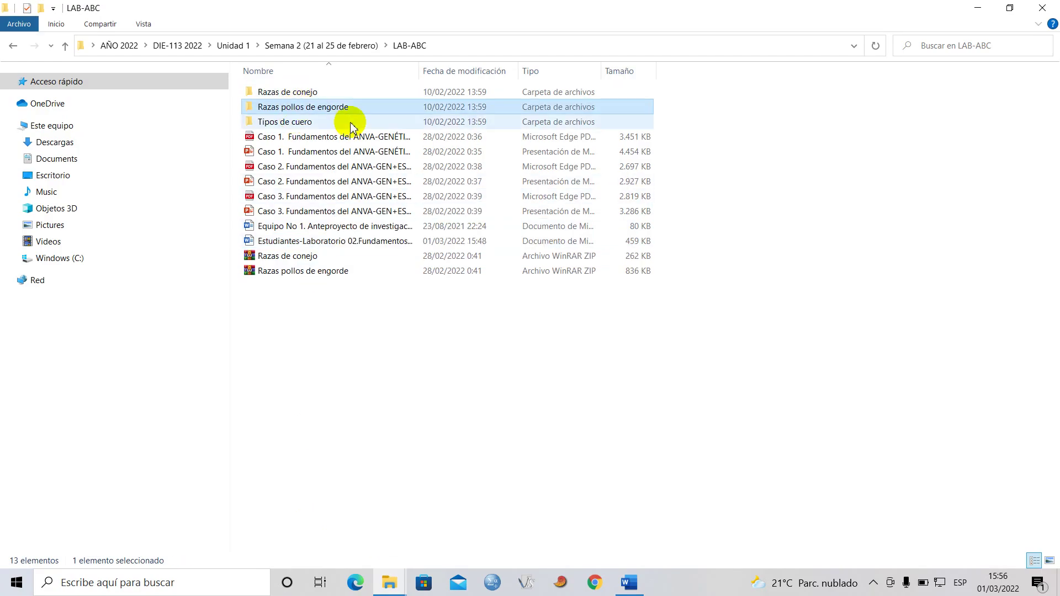
{"action": "double_click", "coordinate": [319, 108]}
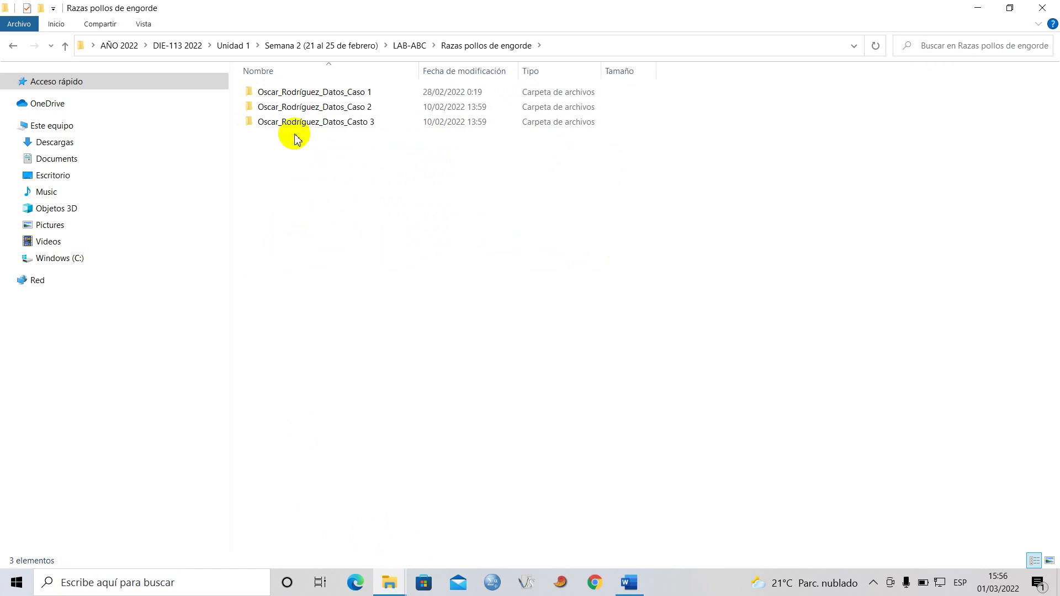
Examine how the names of the three case data folders are composed, covering the student name, Datos and case number.
{"action": "left_click", "coordinate": [312, 91]}
{"action": "left_click", "coordinate": [373, 94]}
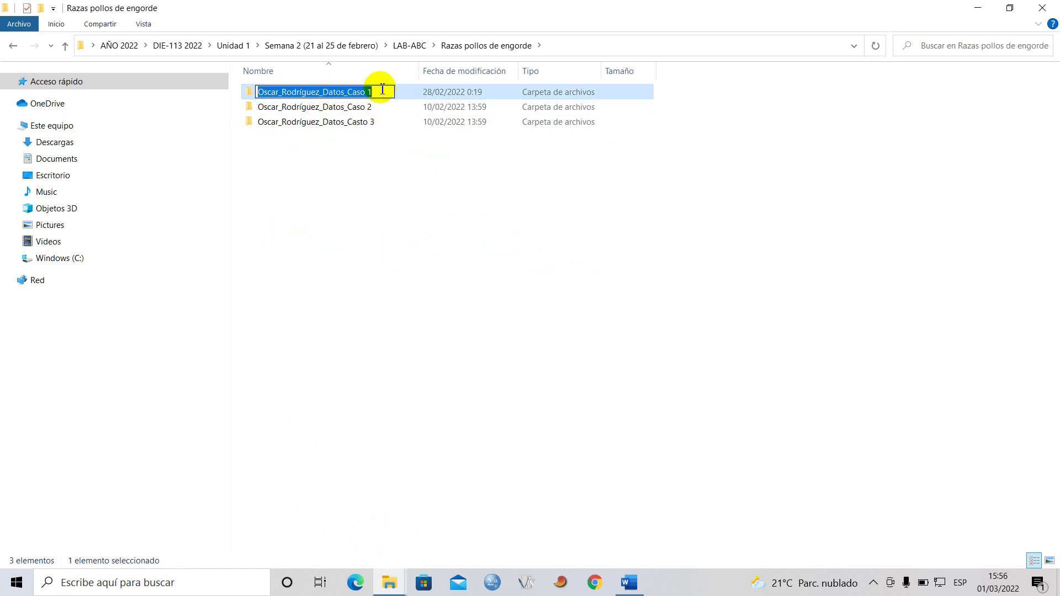
{"action": "key", "text": "Escape"}
{"action": "left_click", "coordinate": [276, 94]}
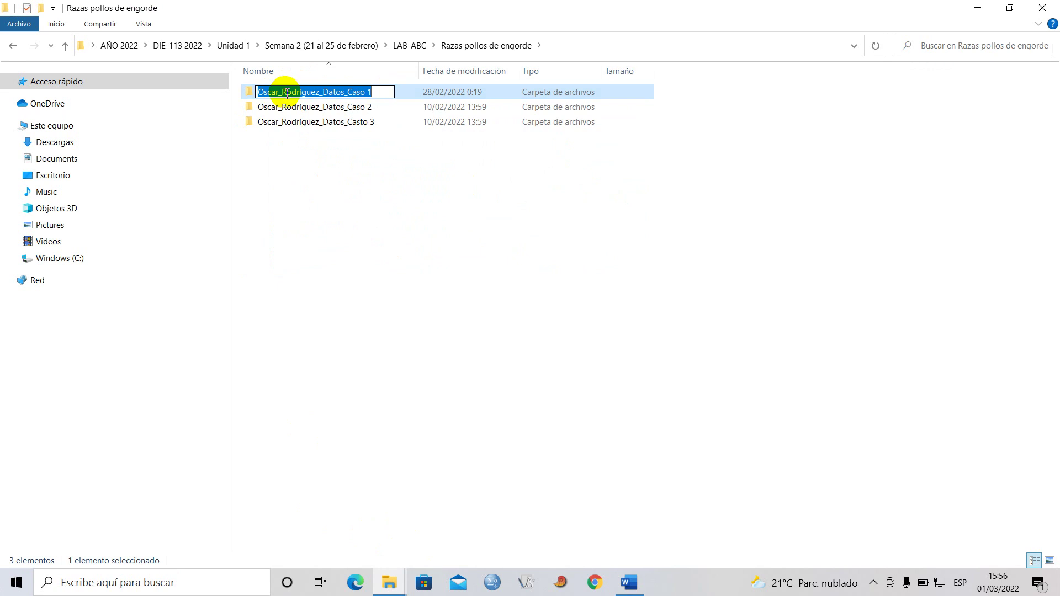
{"action": "left_click", "coordinate": [322, 94]}
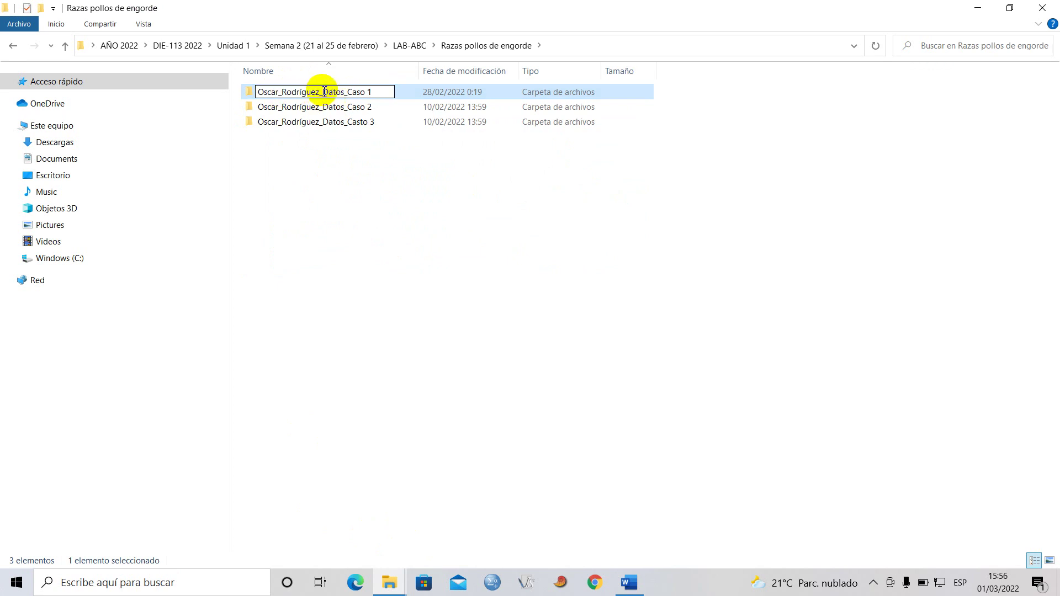
{"action": "left_click_drag", "start_coordinate": [324, 91], "coordinate": [383, 92]}
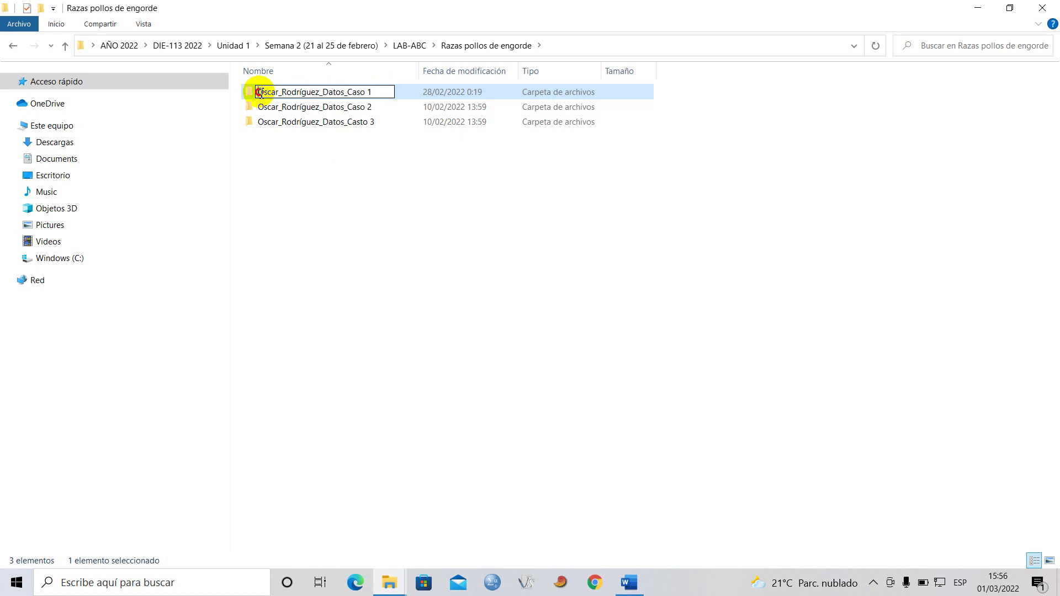
{"action": "left_click_drag", "start_coordinate": [275, 90], "coordinate": [336, 92]}
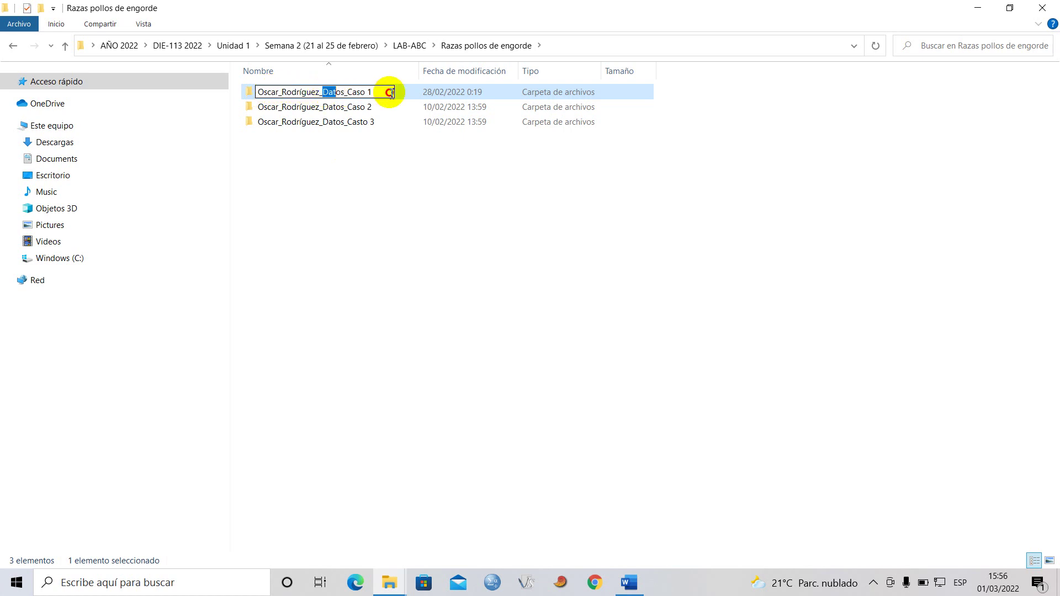
{"action": "left_click", "coordinate": [374, 180]}
{"action": "left_click", "coordinate": [275, 111]}
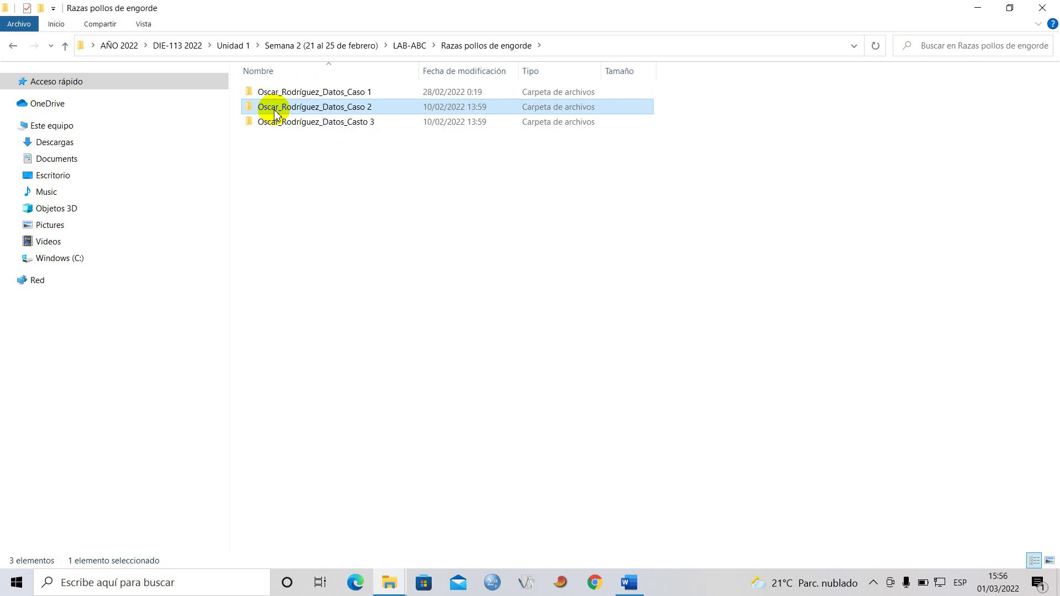
{"action": "left_click", "coordinate": [264, 109]}
{"action": "left_click_drag", "start_coordinate": [264, 109], "coordinate": [358, 107]}
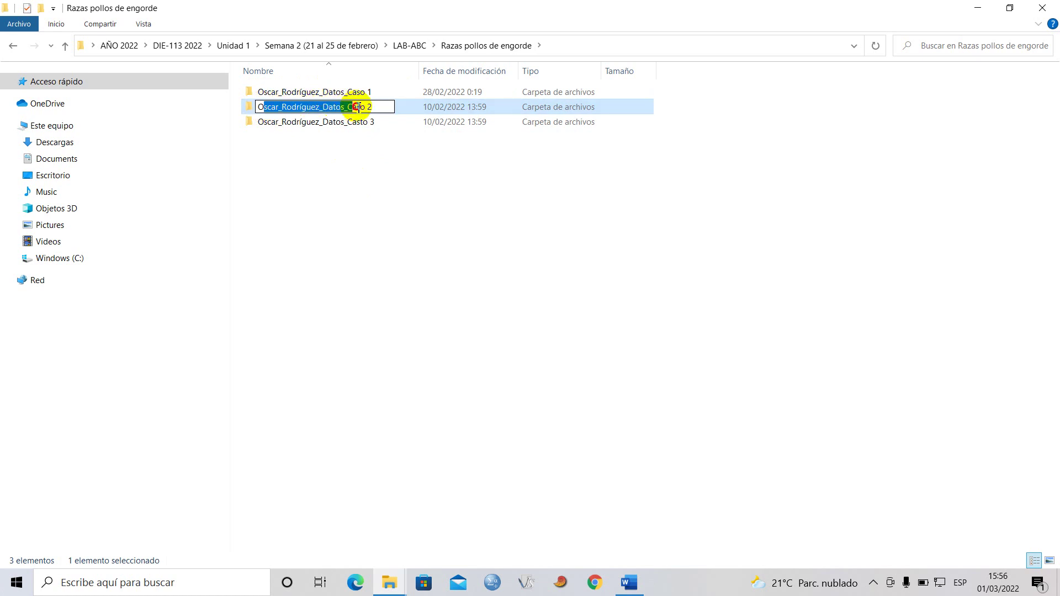
{"action": "left_click", "coordinate": [269, 123]}
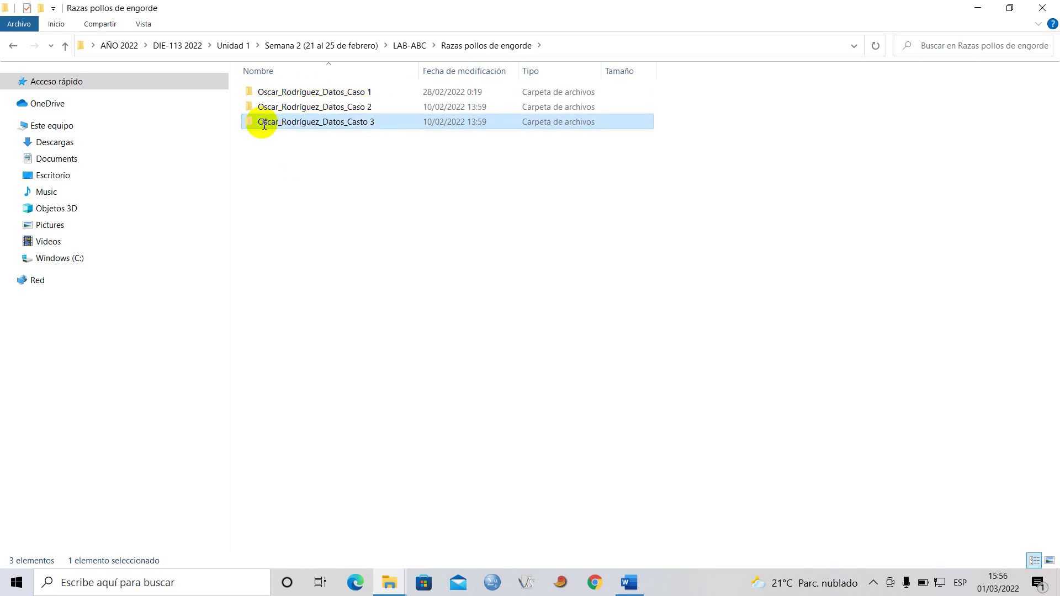
{"action": "left_click", "coordinate": [265, 124]}
{"action": "left_click_drag", "start_coordinate": [264, 124], "coordinate": [387, 122]}
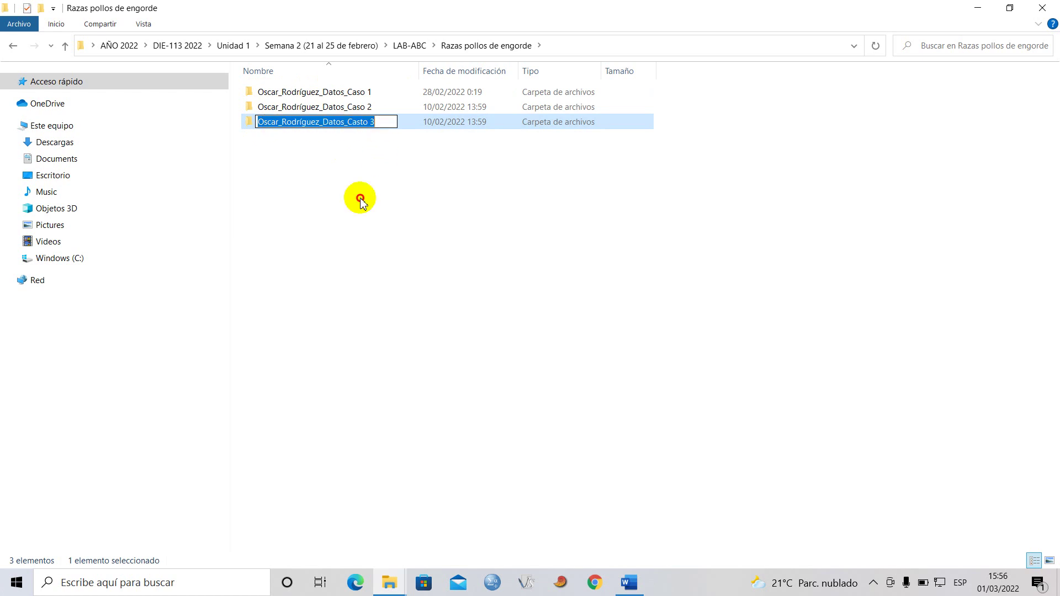
{"action": "left_click", "coordinate": [360, 199]}
{"action": "left_click", "coordinate": [355, 95]}
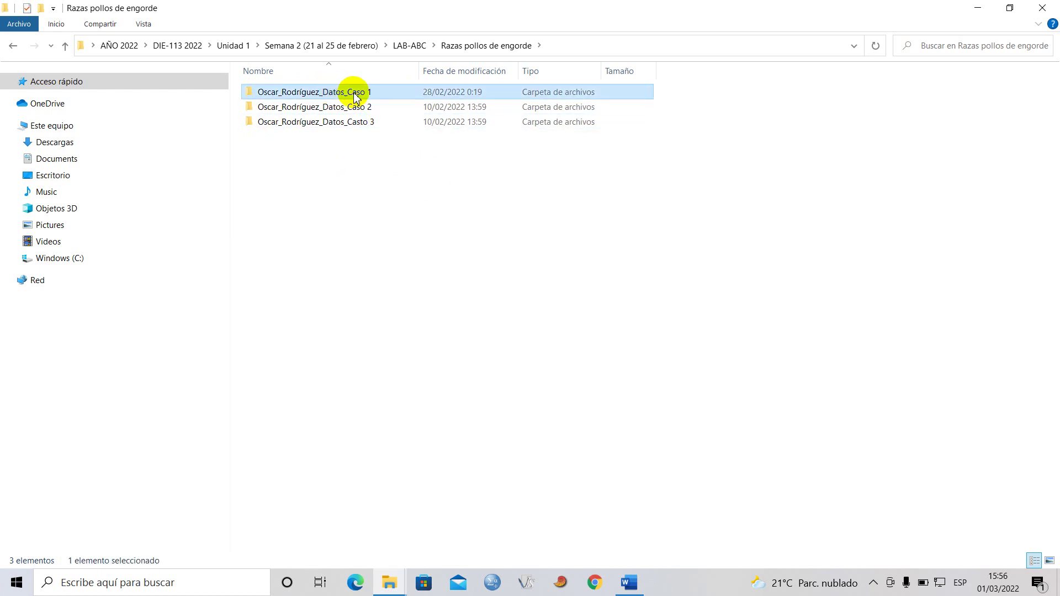
{"action": "left_click", "coordinate": [375, 92]}
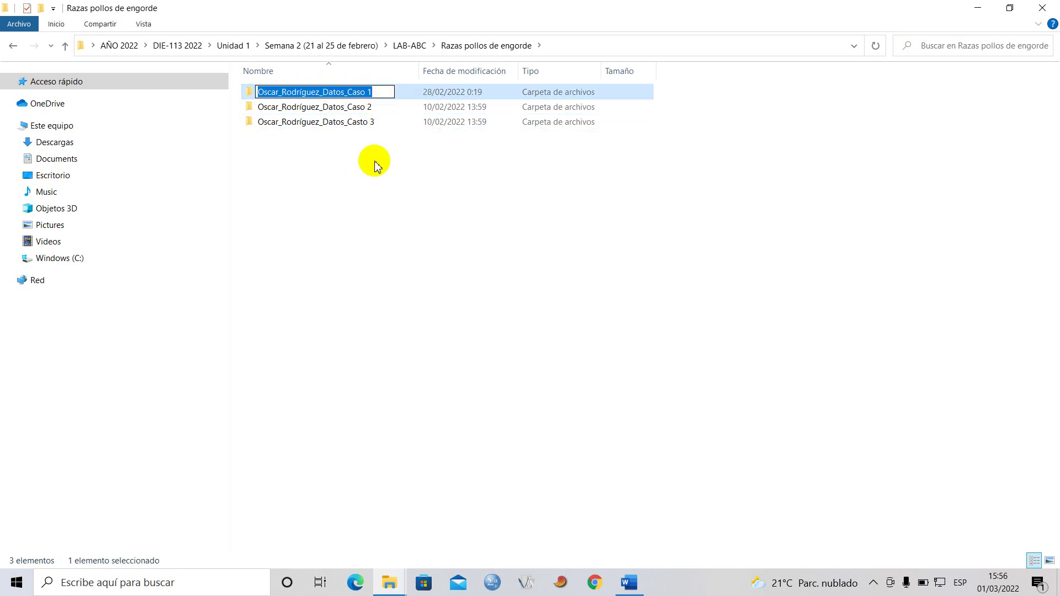
{"action": "left_click", "coordinate": [367, 177]}
Open the Caso 1 data folder.
{"action": "left_click", "coordinate": [363, 92]}
{"action": "double_click", "coordinate": [362, 92]}
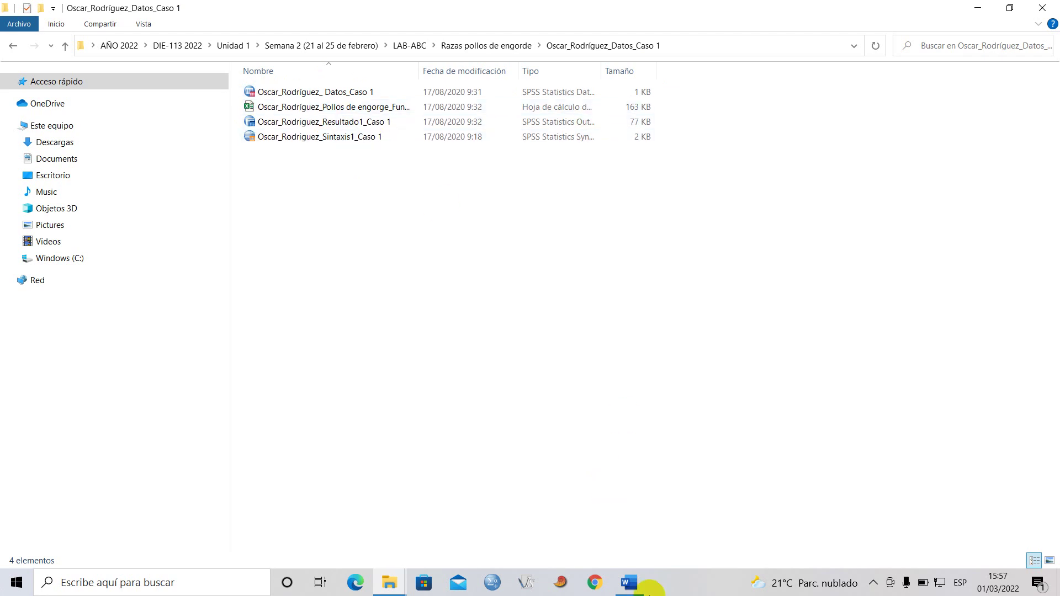
{"action": "mouse_move", "coordinate": [642, 583]}
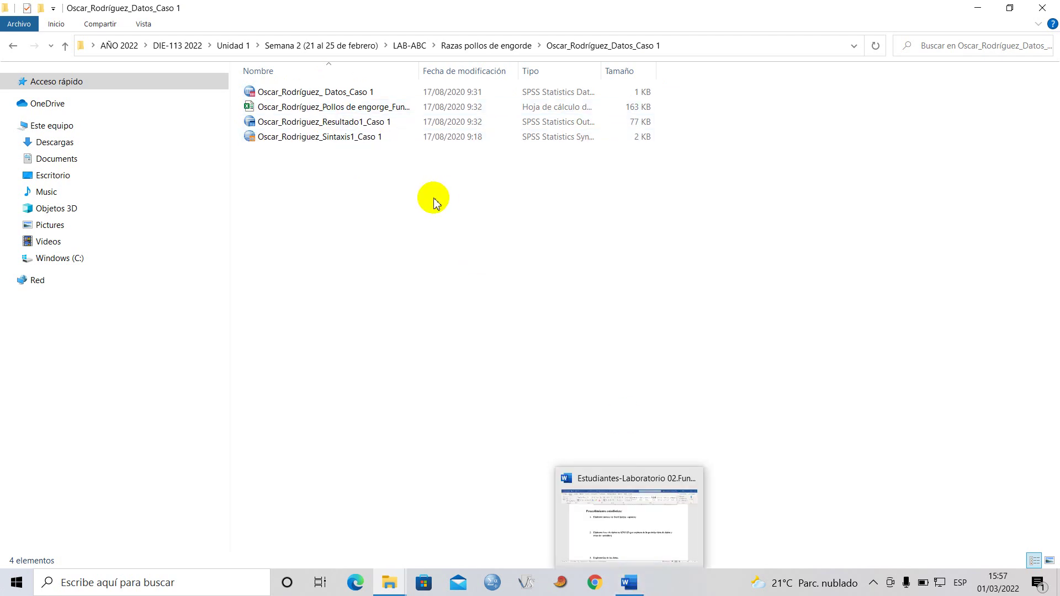
Check the SPSS data, Excel, output and syntax files of Caso 1, and open the Pollos de engorge workbook in Excel.
{"action": "left_click", "coordinate": [322, 98]}
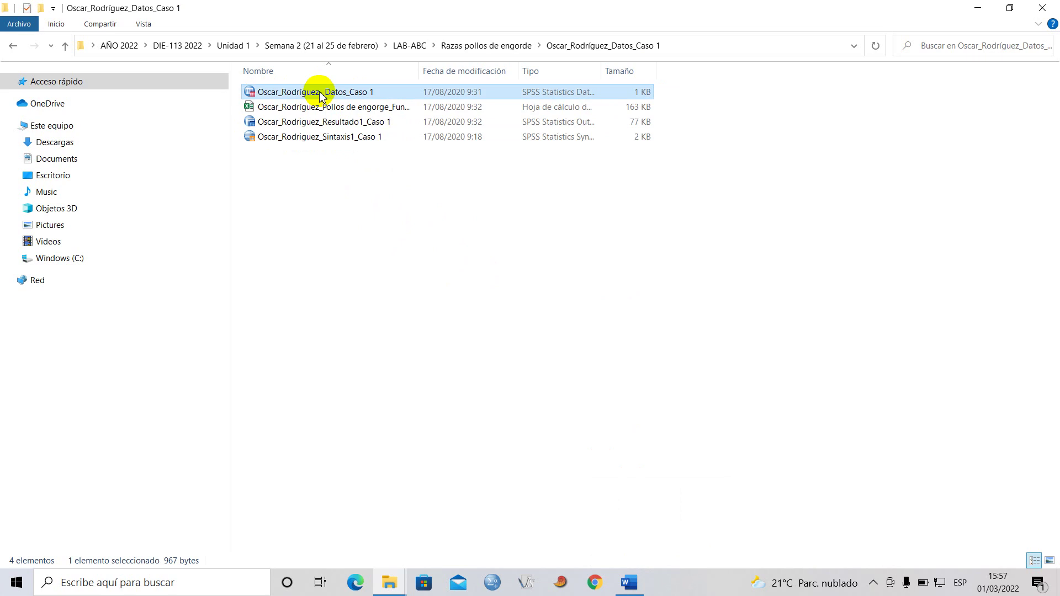
{"action": "left_click", "coordinate": [333, 107]}
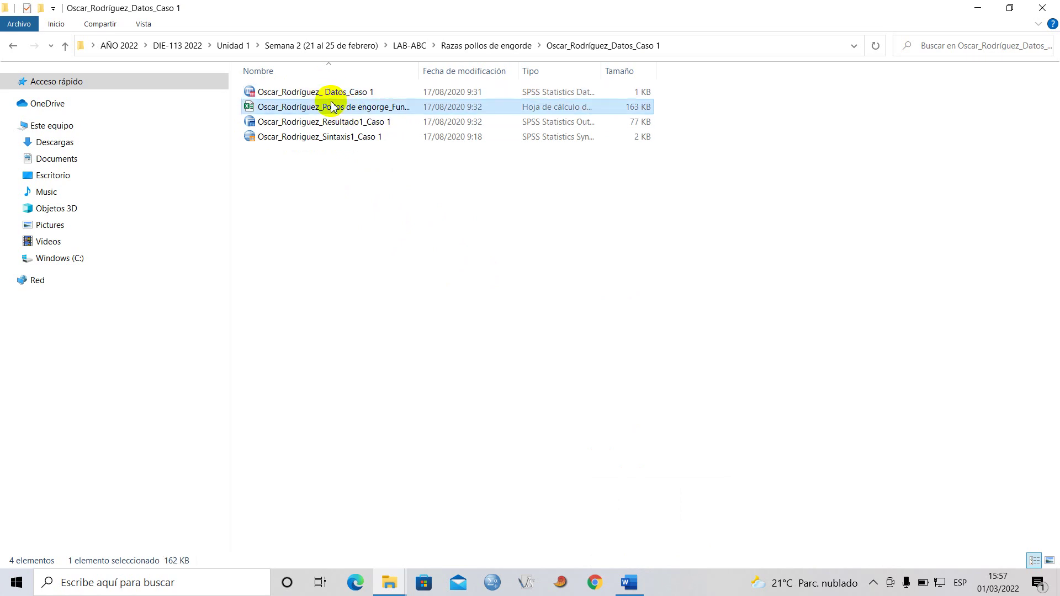
{"action": "left_click", "coordinate": [305, 122]}
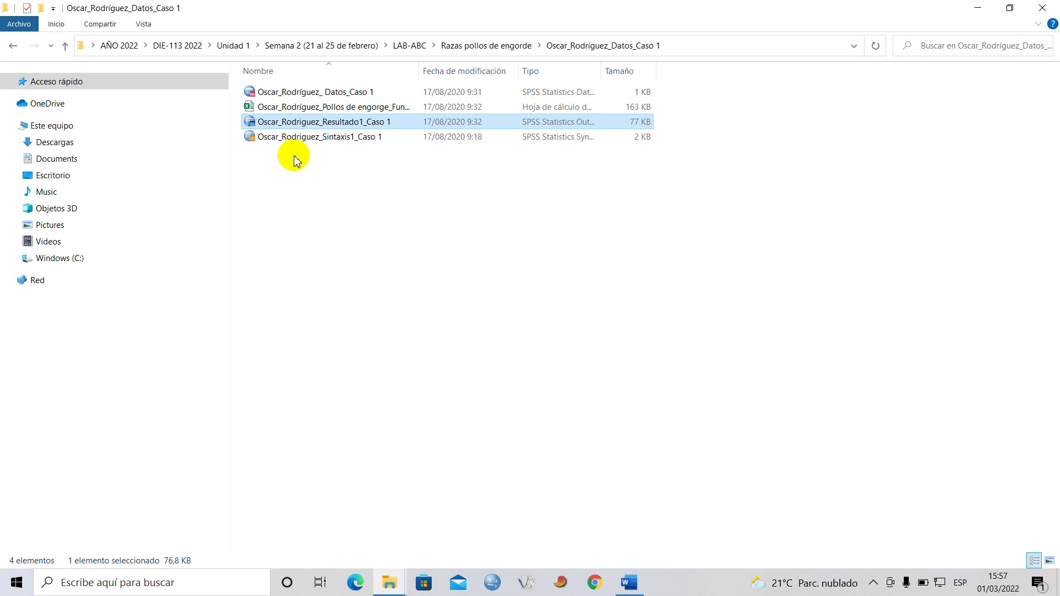
{"action": "left_click", "coordinate": [307, 136]}
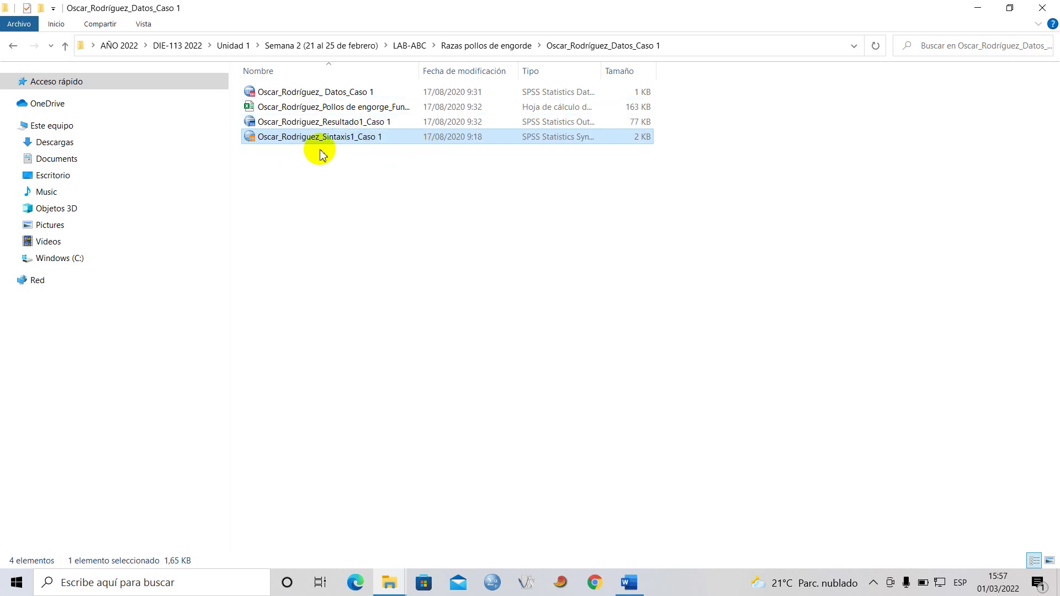
{"action": "double_click", "coordinate": [318, 106]}
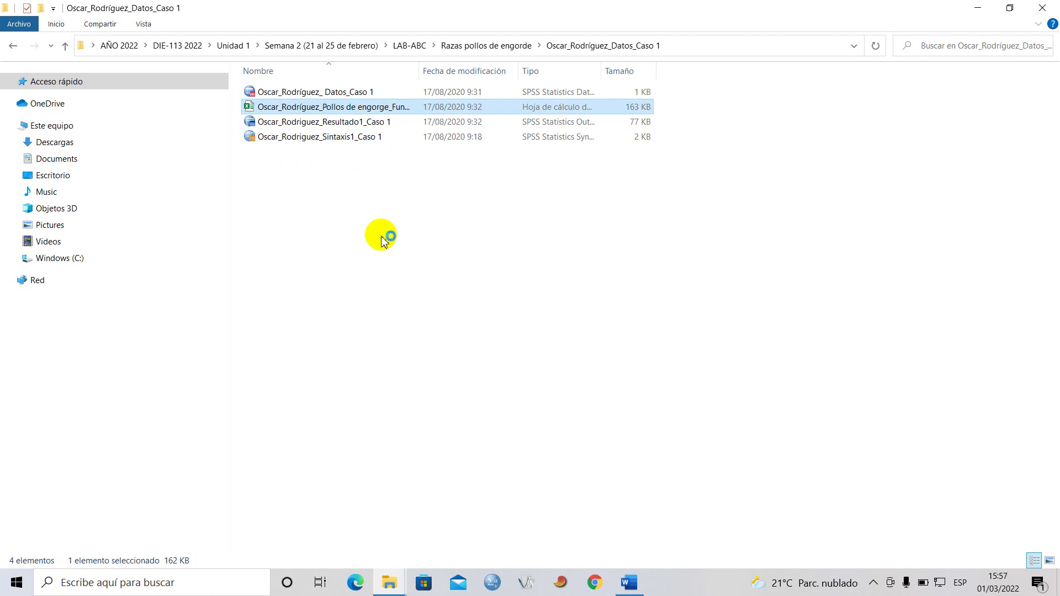
{"action": "key", "text": "Return"}
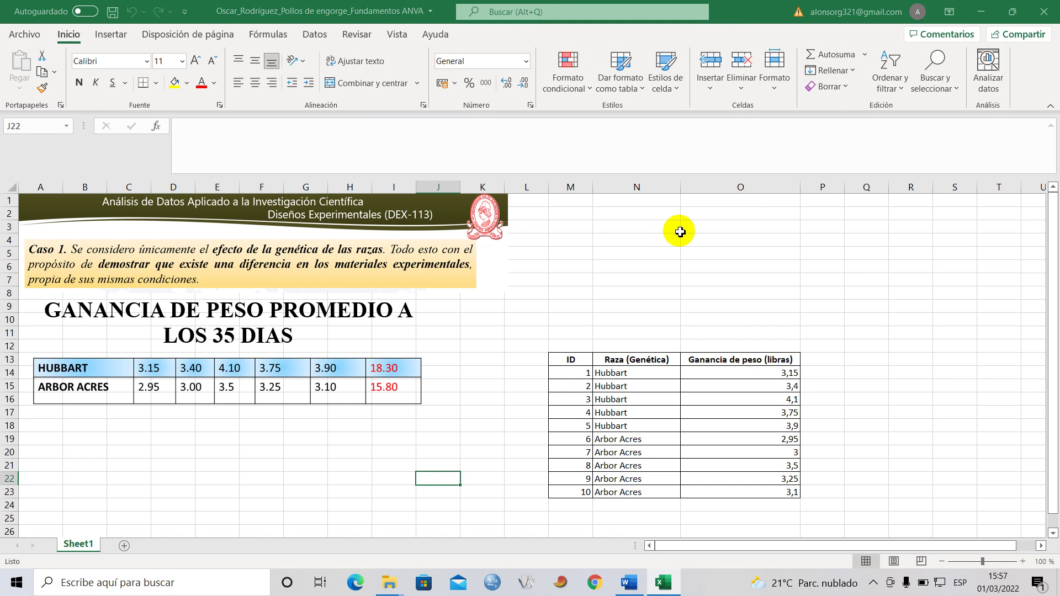
Select the data matrix M13:O23 with the ID, Raza (Genética) and Ganancia de peso (libras) columns on Sheet1.
{"action": "left_click", "coordinate": [680, 437]}
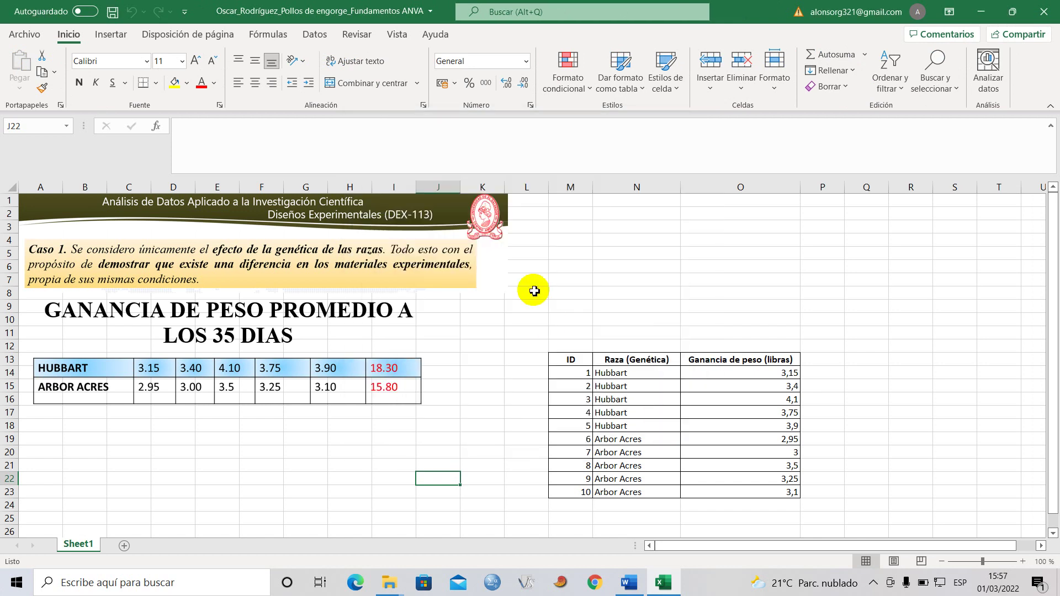
{"action": "left_click", "coordinate": [525, 294]}
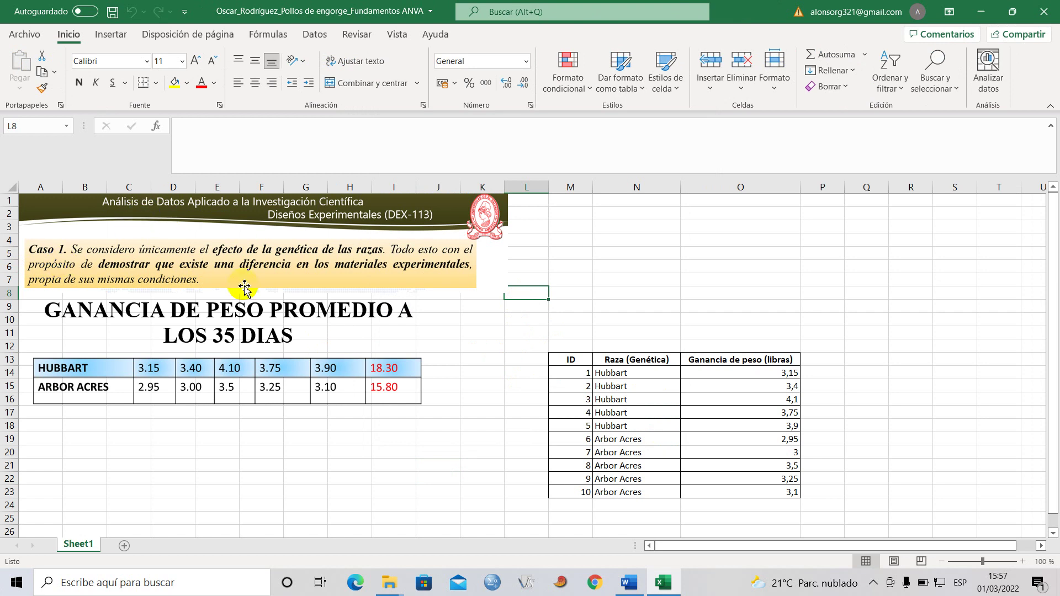
{"action": "left_click", "coordinate": [574, 360]}
{"action": "left_click_drag", "start_coordinate": [575, 359], "coordinate": [788, 494]}
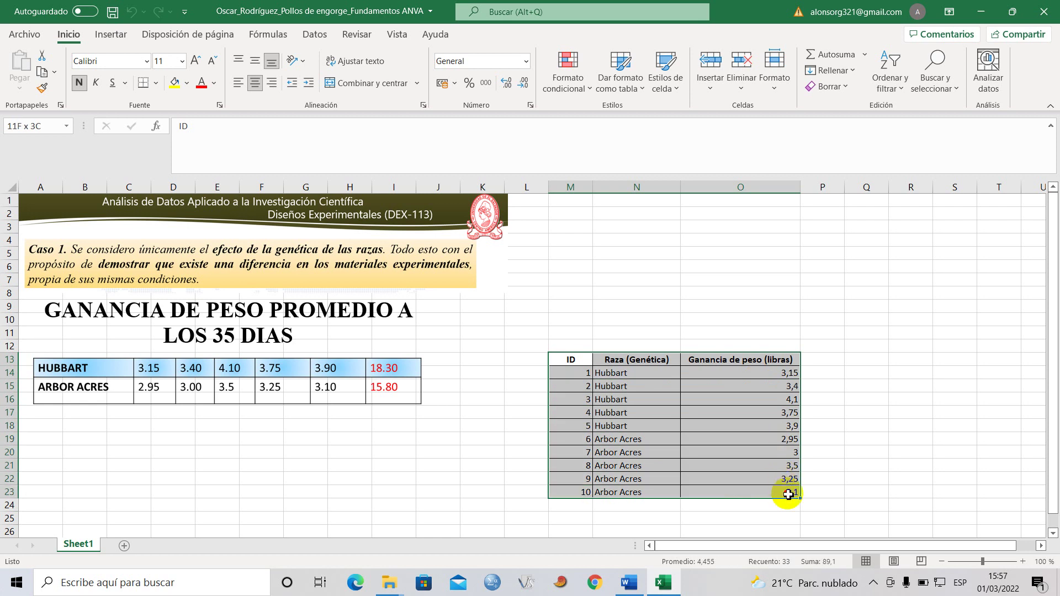
Select the ID column of the data matrix, M13:M23, to examine the identification codes.
{"action": "left_click", "coordinate": [822, 359]}
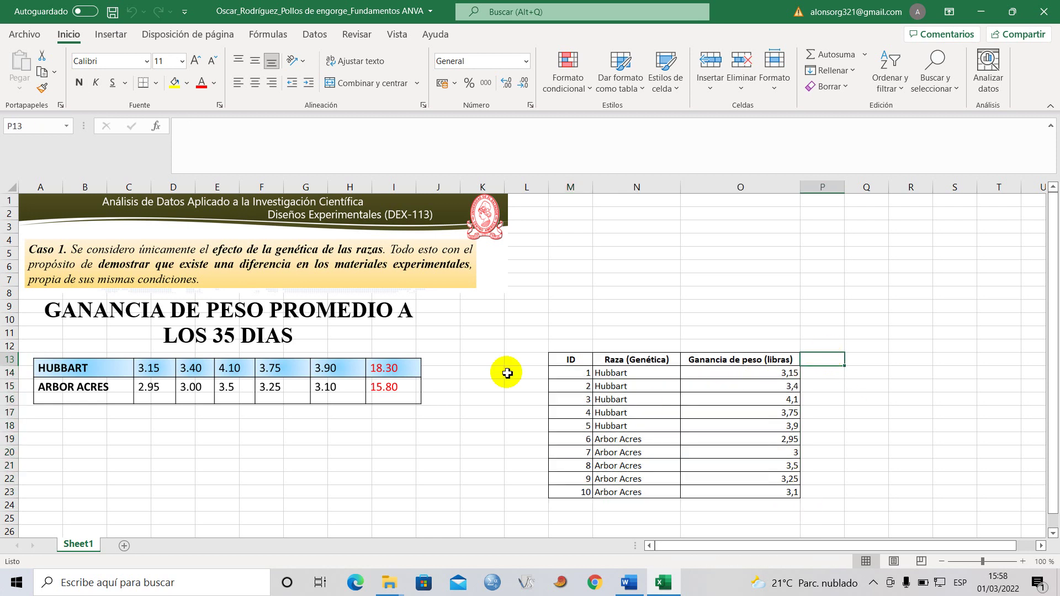
{"action": "left_click", "coordinate": [562, 361]}
{"action": "left_click", "coordinate": [571, 336]}
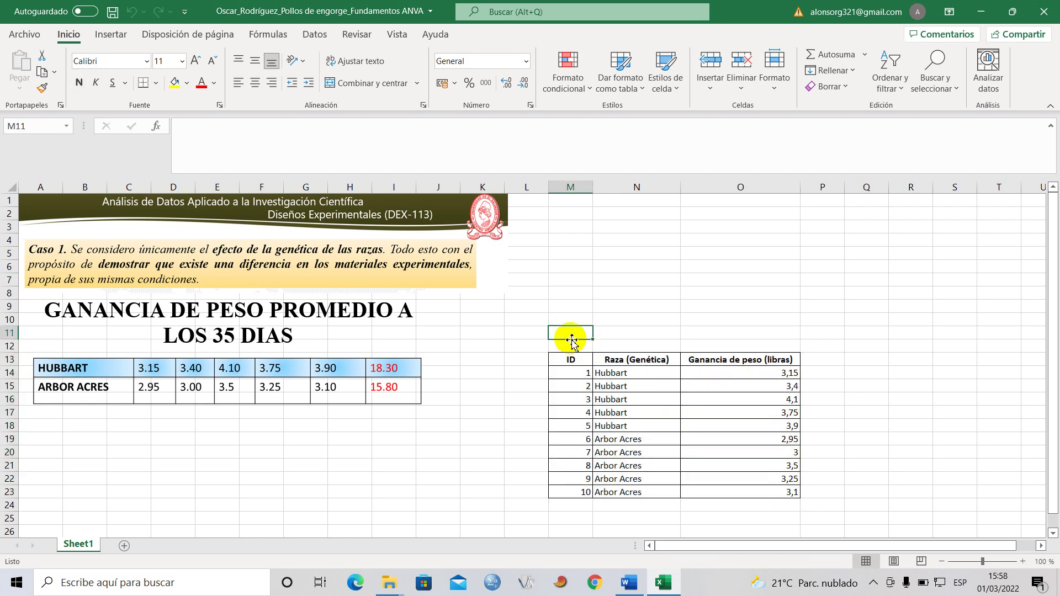
{"action": "left_click", "coordinate": [581, 361]}
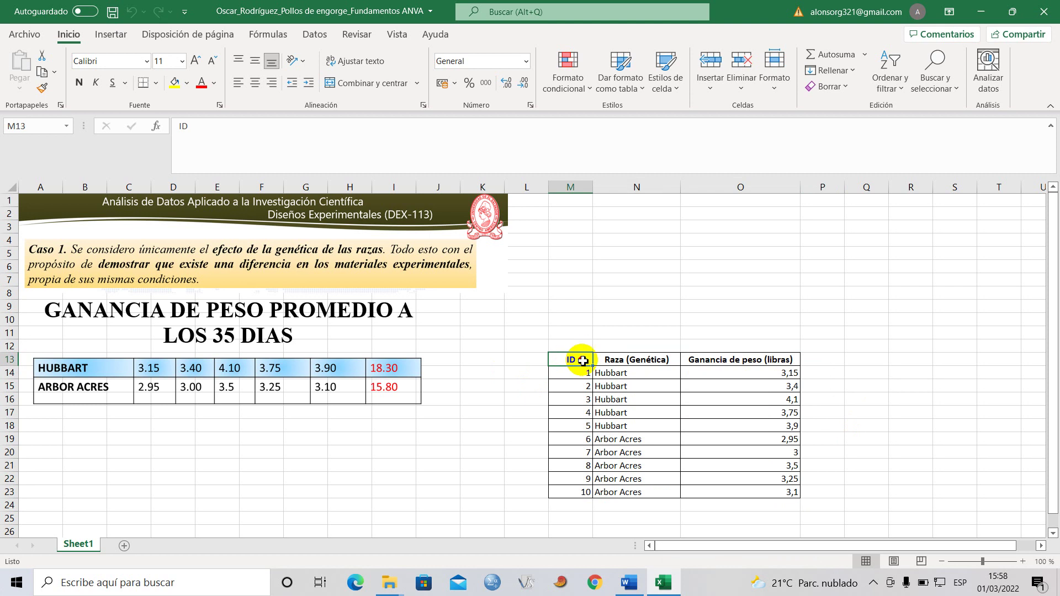
{"action": "left_click_drag", "start_coordinate": [583, 364], "coordinate": [592, 497]}
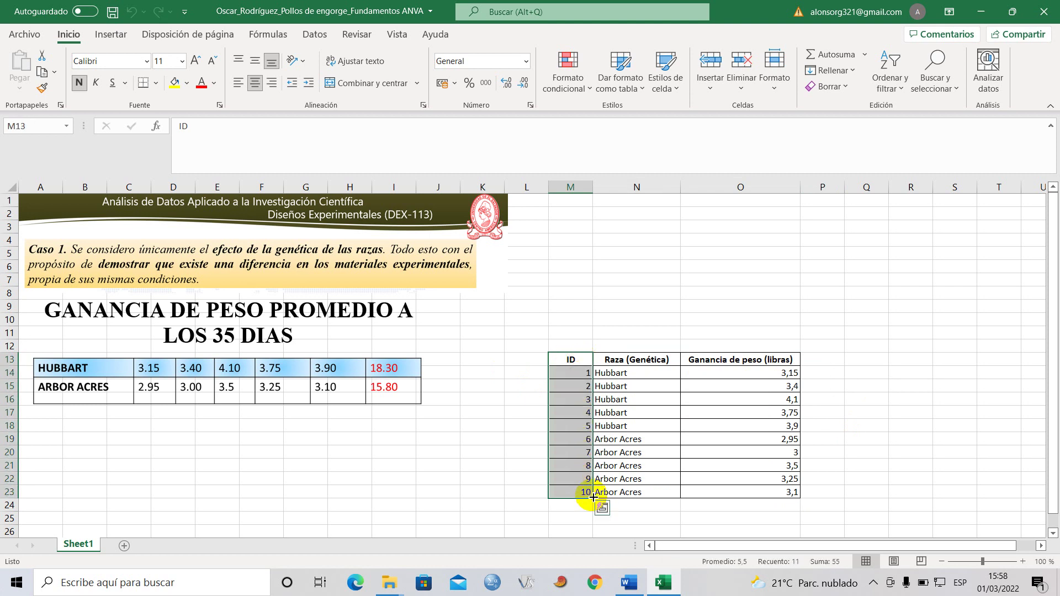
Select the Raza (Genética) column of the data matrix, N13:N23, to examine the breed entries.
{"action": "left_click", "coordinate": [654, 357]}
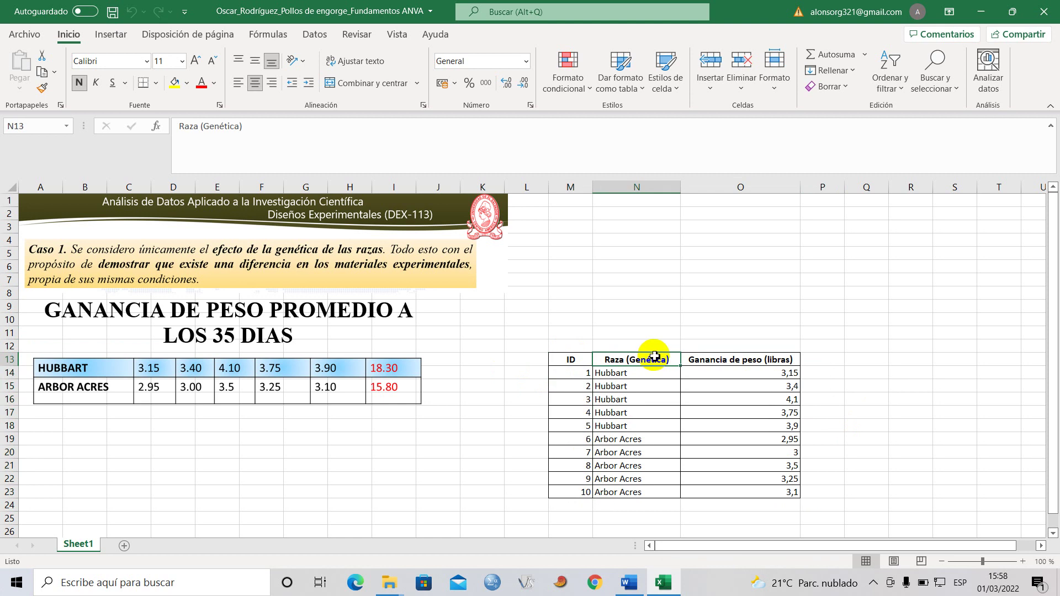
{"action": "left_click", "coordinate": [619, 397]}
{"action": "left_click", "coordinate": [636, 362]}
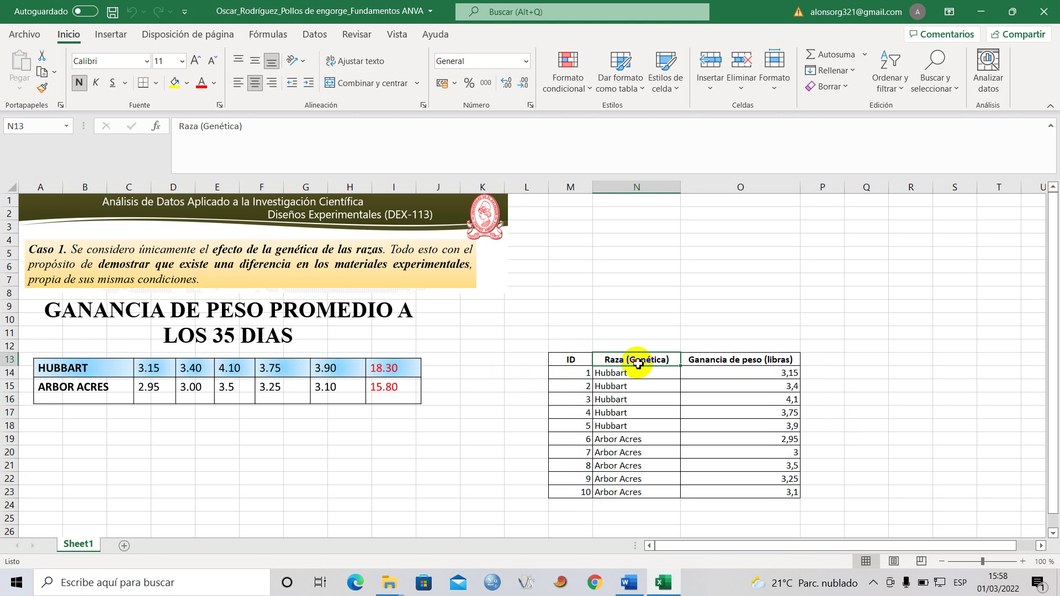
{"action": "left_click_drag", "start_coordinate": [638, 363], "coordinate": [644, 486]}
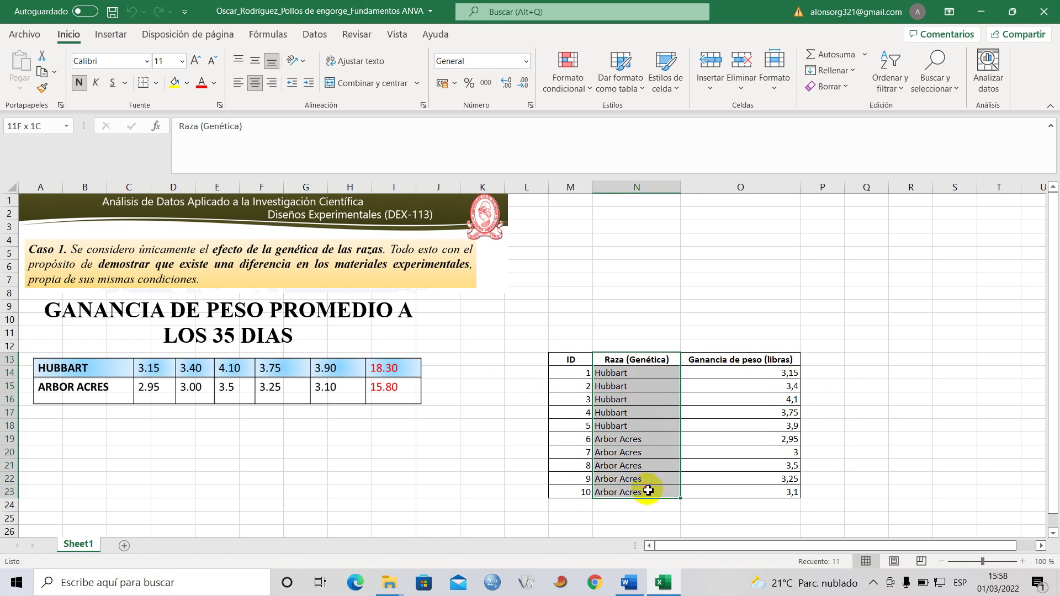
Select the Ganancia de peso (libras) column, O13:O23, to examine the weight gains, and clear the selection.
{"action": "left_click", "coordinate": [733, 363]}
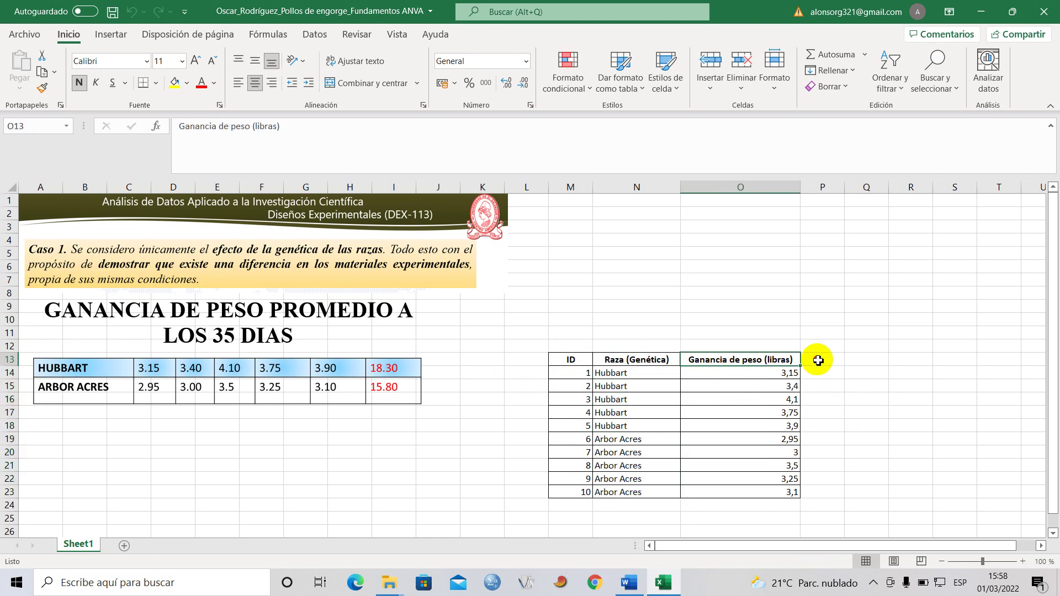
{"action": "left_click", "coordinate": [817, 360]}
{"action": "left_click", "coordinate": [748, 360]}
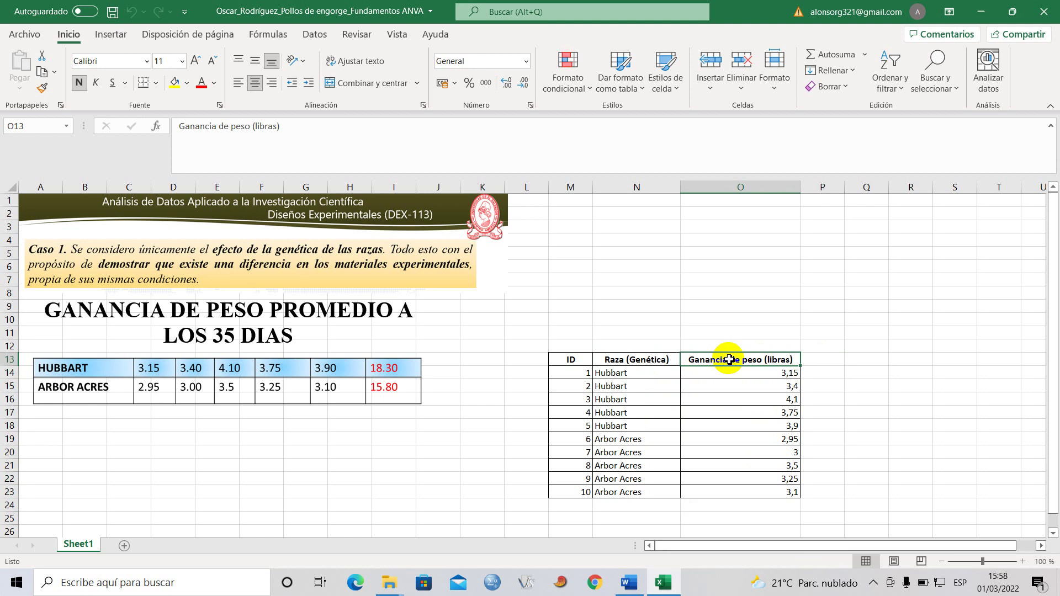
{"action": "left_click_drag", "start_coordinate": [729, 359], "coordinate": [755, 492]}
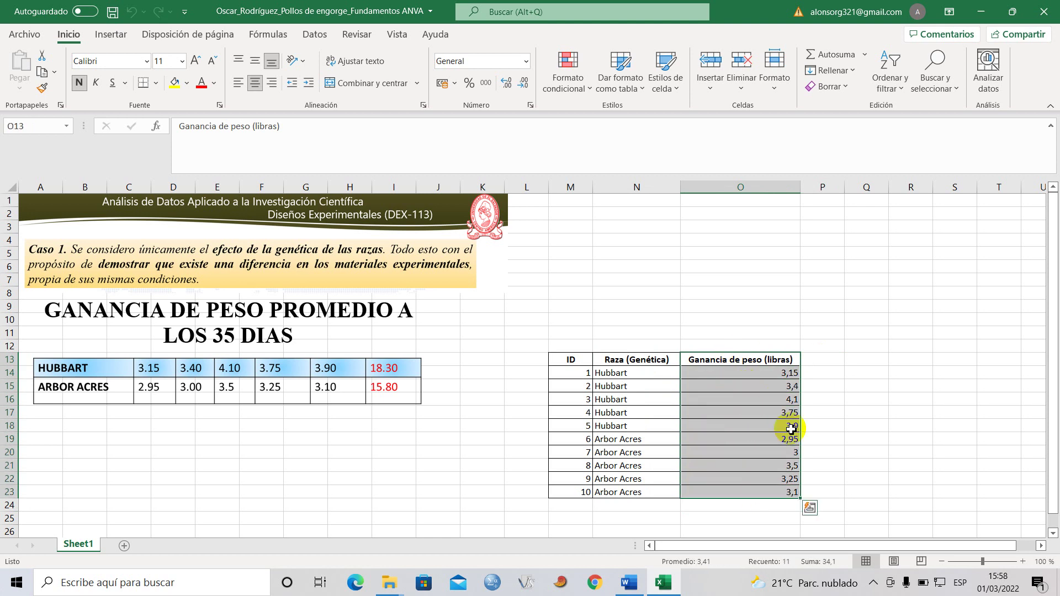
{"action": "left_click", "coordinate": [834, 371]}
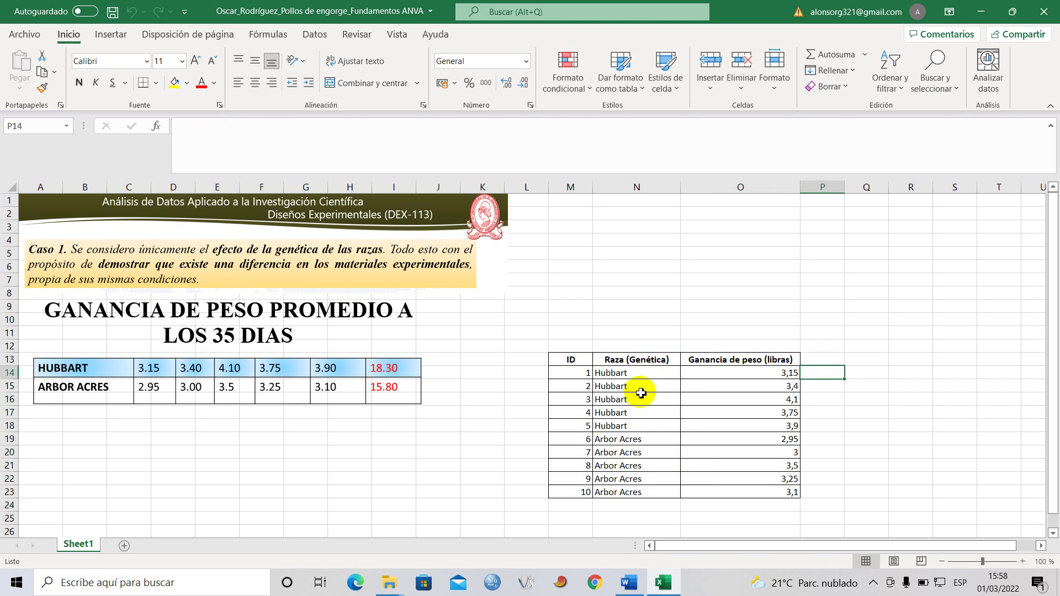
Compare the breed rows and the Hubbart weight gains in O14:O18 with the original Ganancia de peso promedio a los 35 días table.
{"action": "left_click", "coordinate": [628, 376]}
{"action": "left_click_drag", "start_coordinate": [629, 376], "coordinate": [628, 489]}
{"action": "left_click", "coordinate": [632, 441]}
{"action": "left_click", "coordinate": [771, 372]}
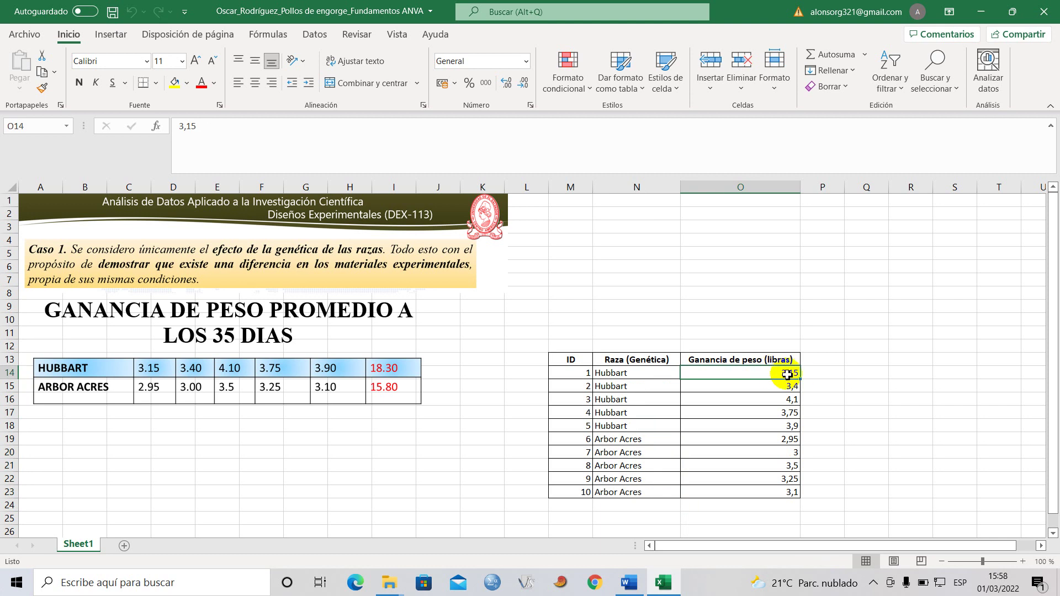
{"action": "left_click_drag", "start_coordinate": [779, 373], "coordinate": [787, 426]}
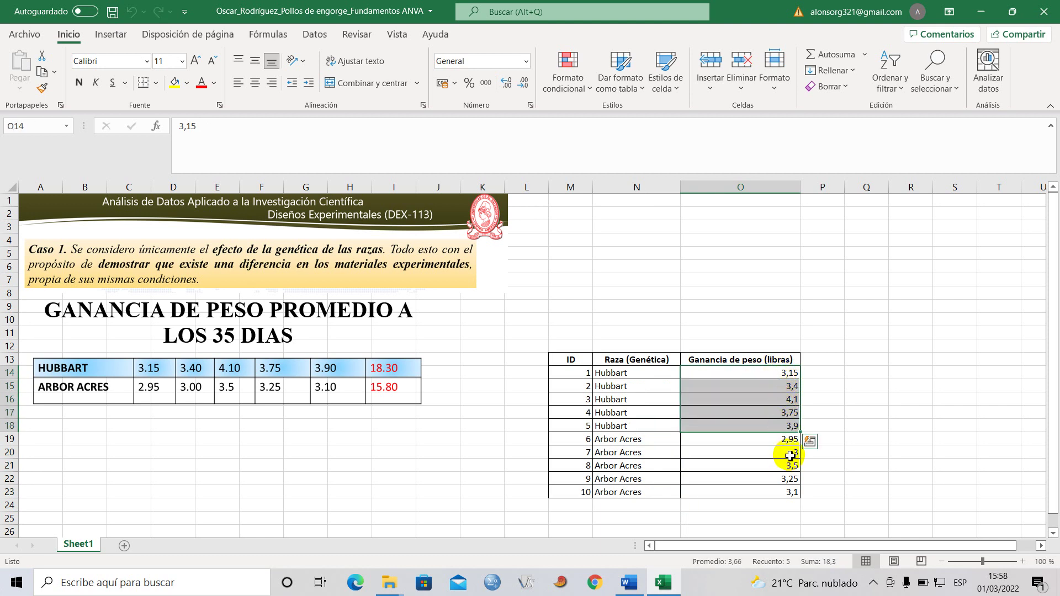
{"action": "left_click", "coordinate": [864, 371]}
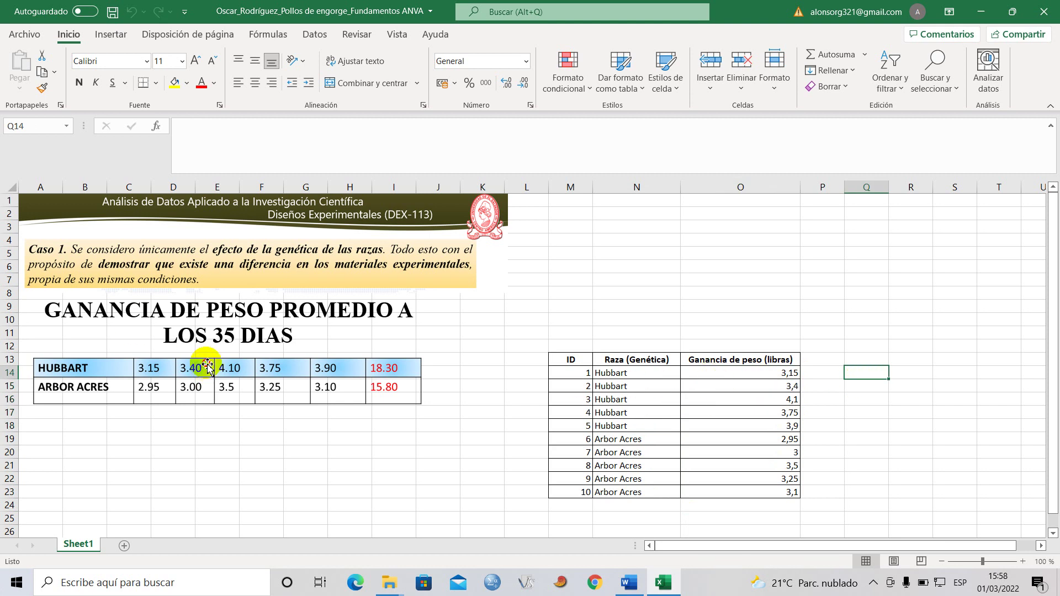
{"action": "left_click", "coordinate": [301, 386]}
{"action": "left_click", "coordinate": [478, 414]}
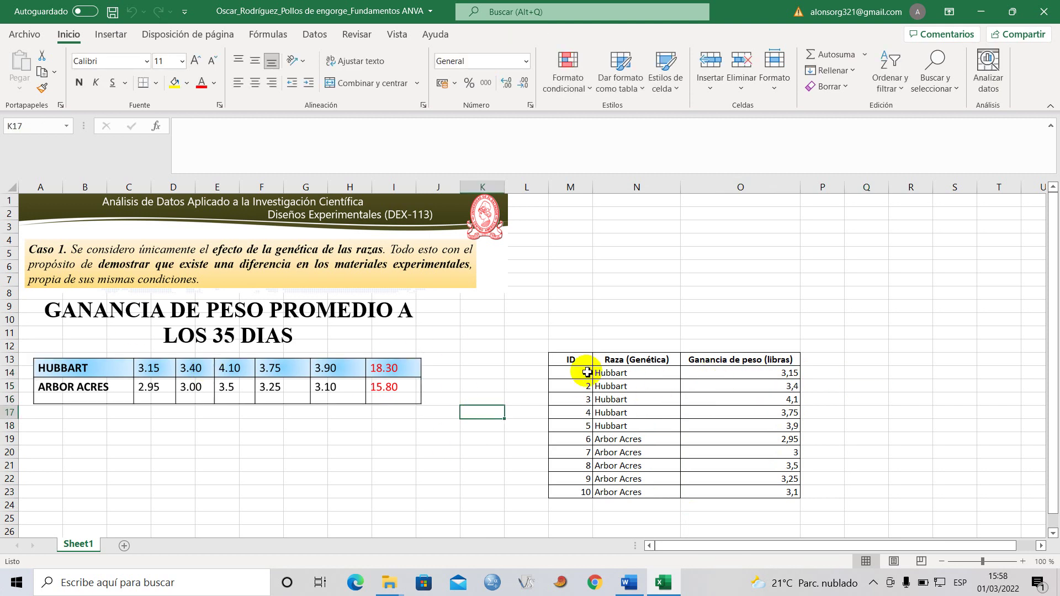
{"action": "left_click_drag", "start_coordinate": [584, 360], "coordinate": [784, 491]}
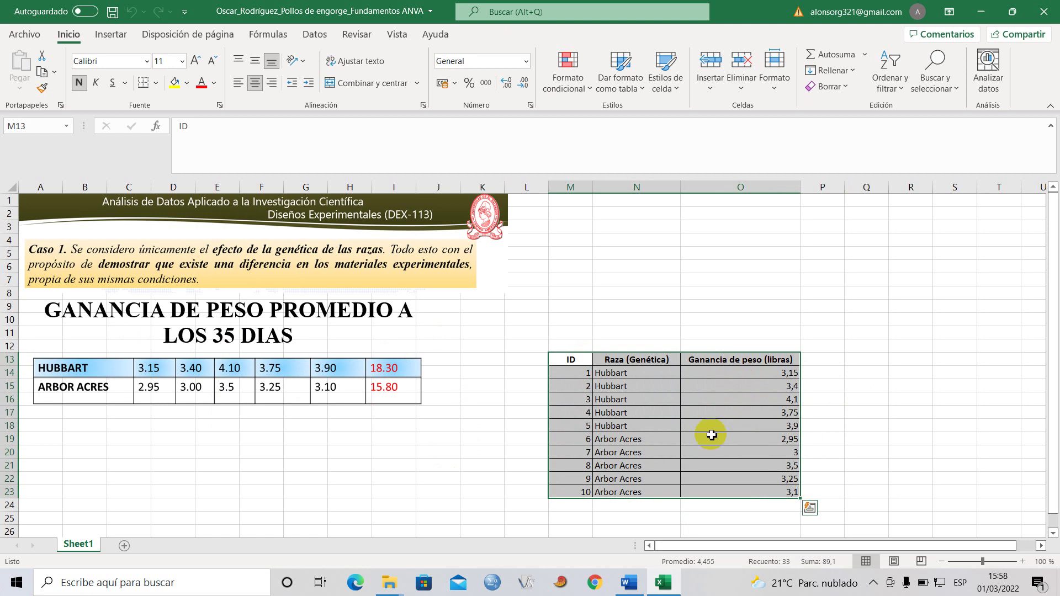
{"action": "right_click", "coordinate": [690, 360]}
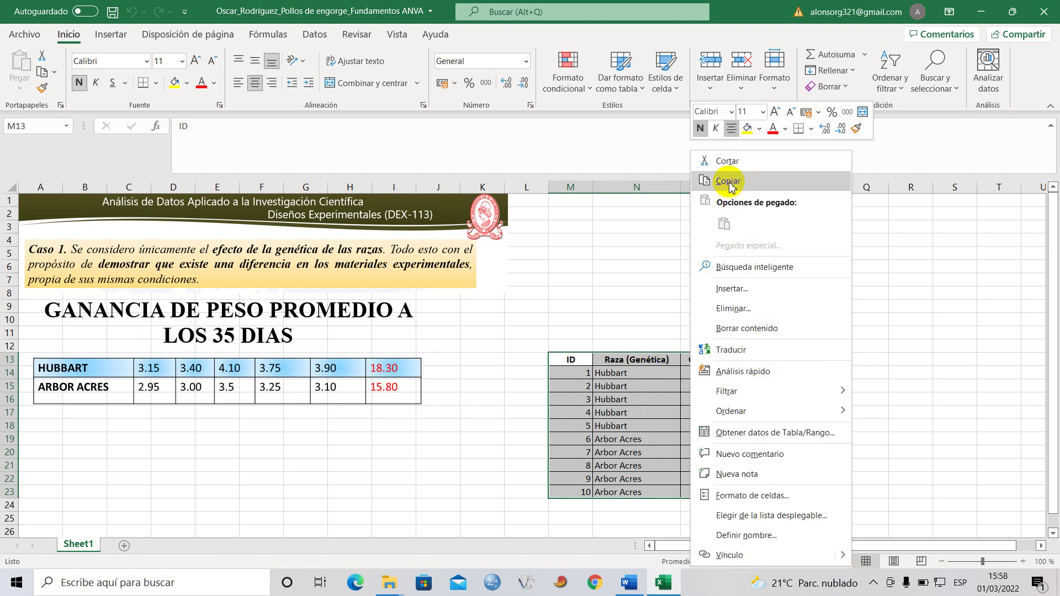
{"action": "left_click", "coordinate": [728, 181]}
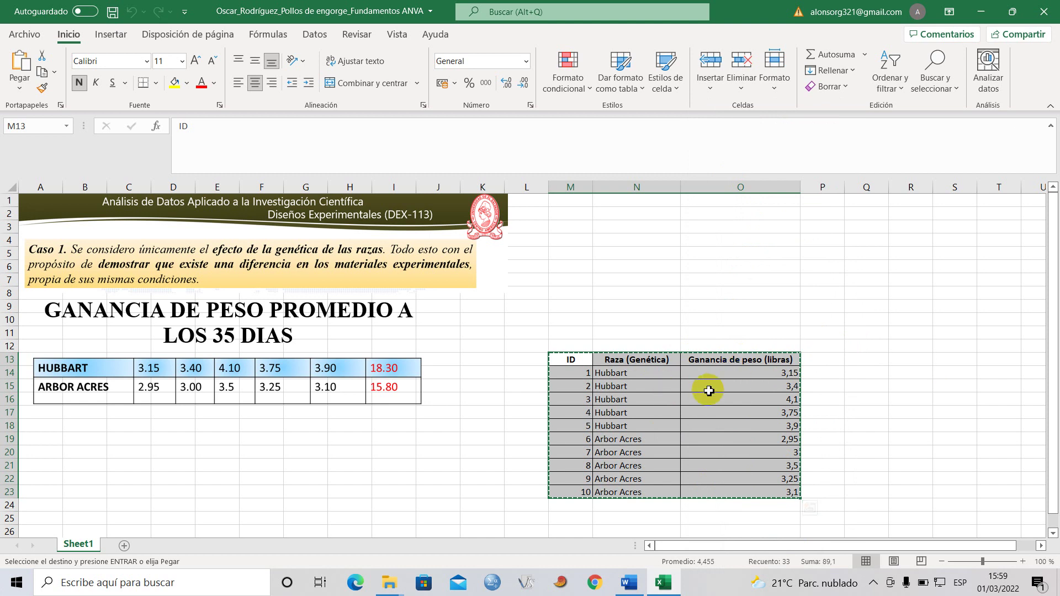
{"action": "left_click", "coordinate": [827, 346]}
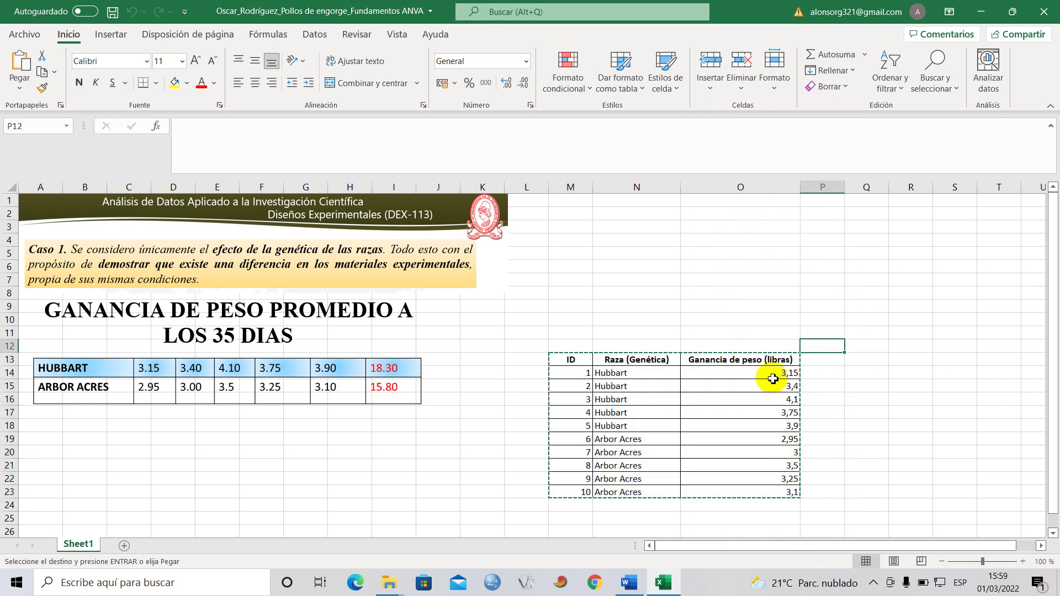
{"action": "key", "text": "Escape"}
Switch to the Caso 1 data folder in File Explorer and open its SPSS data file in IBM SPSS Statistics.
{"action": "mouse_move", "coordinate": [389, 586]}
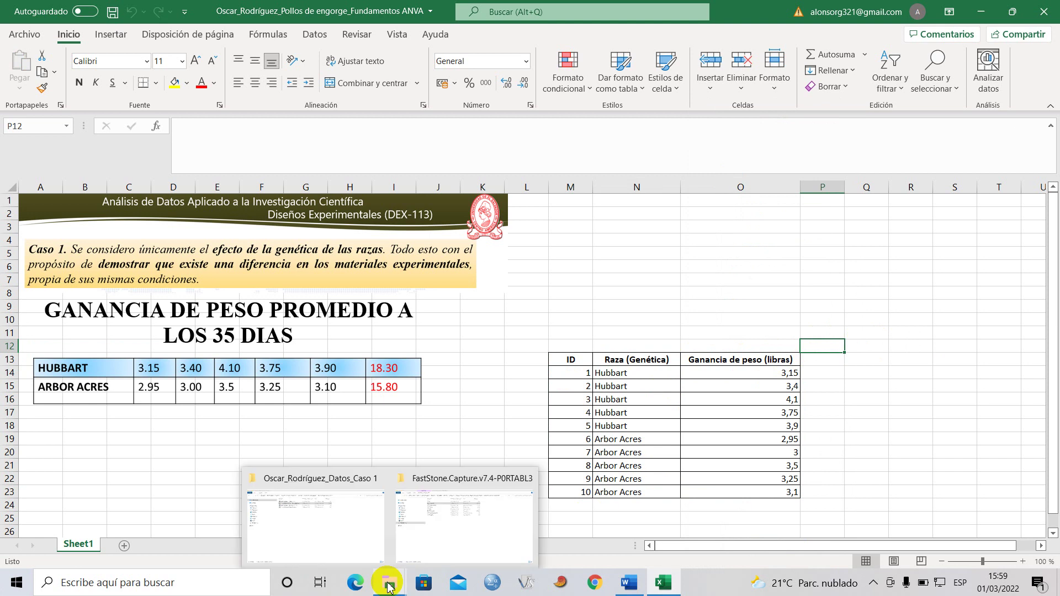
{"action": "left_click", "coordinate": [342, 522]}
{"action": "double_click", "coordinate": [297, 93]}
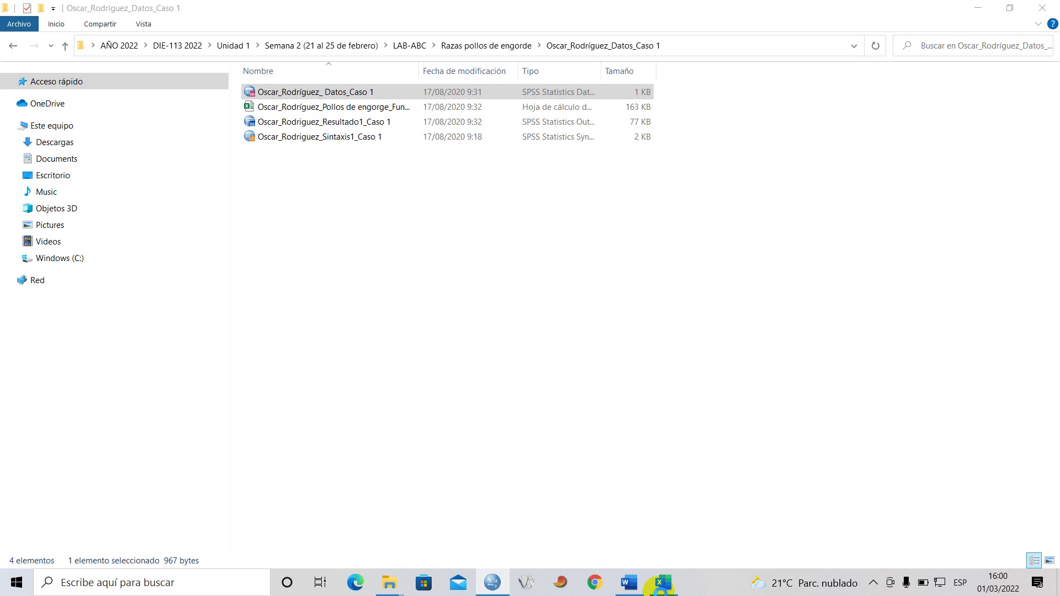
{"action": "left_click", "coordinate": [663, 584]}
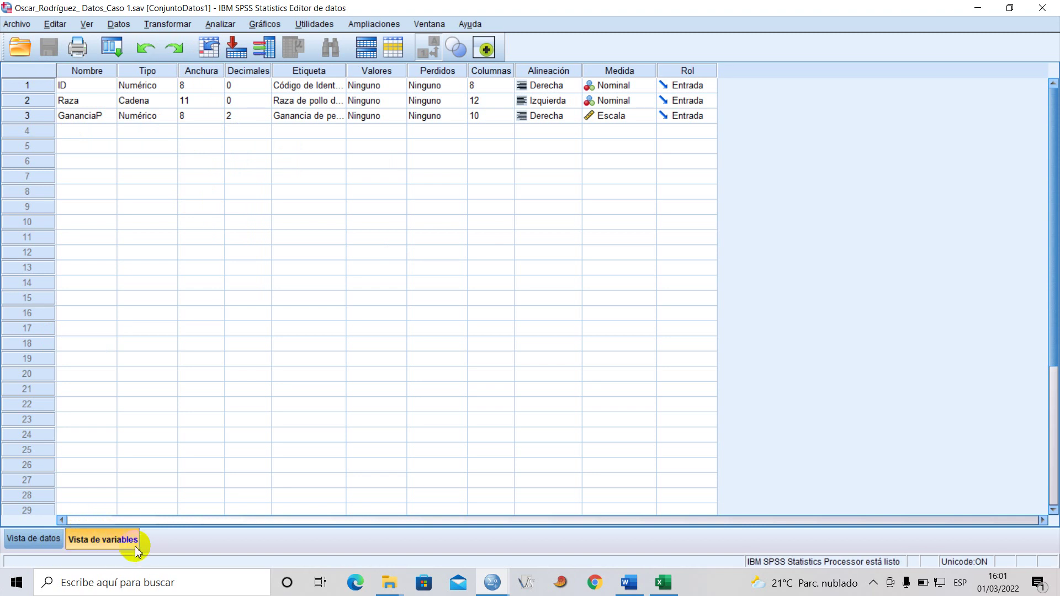
Examine the Caso 1 dataset in SPSS, comparing the data view with the variable view of ID, Raza and GananciaP.
{"action": "left_click", "coordinate": [21, 539]}
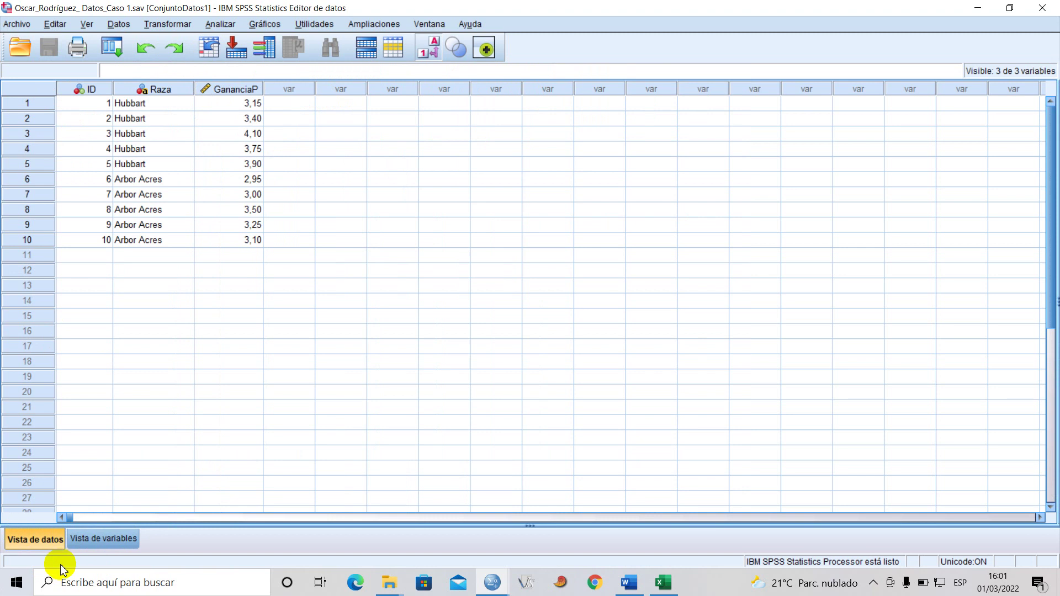
{"action": "left_click", "coordinate": [110, 540]}
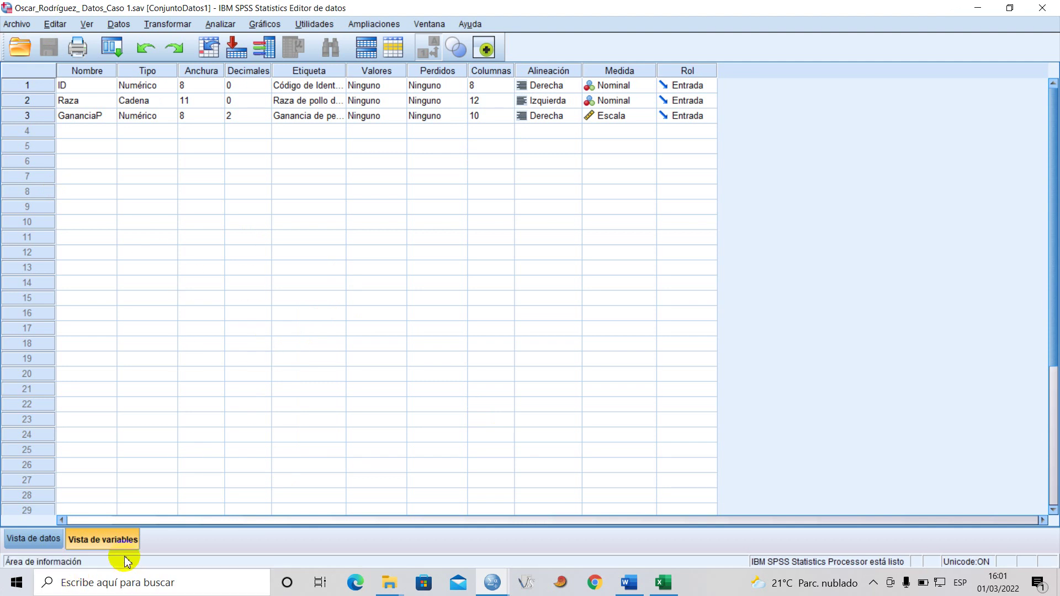
{"action": "left_click", "coordinate": [50, 545]}
{"action": "left_click", "coordinate": [100, 540]}
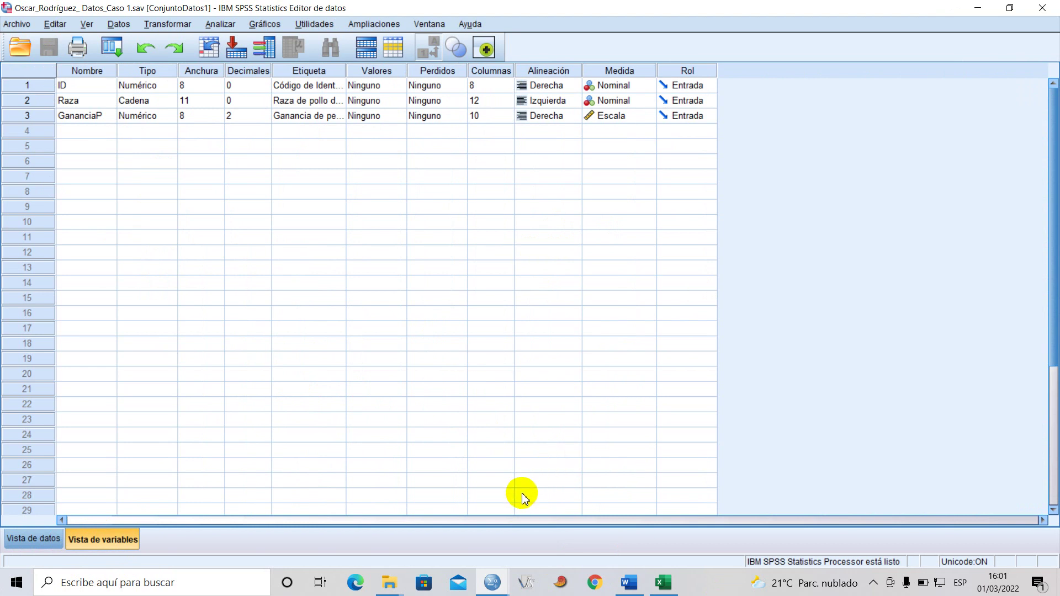
Open the SPSS output viewer window Resultado1 and examine the log of the opened data file.
{"action": "mouse_move", "coordinate": [501, 590]}
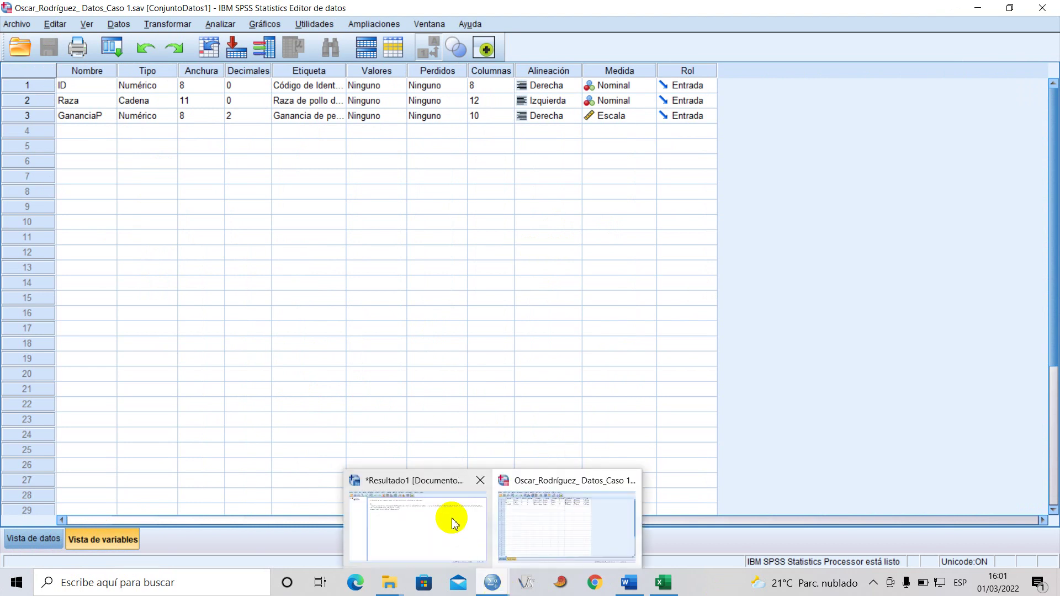
{"action": "left_click", "coordinate": [434, 518]}
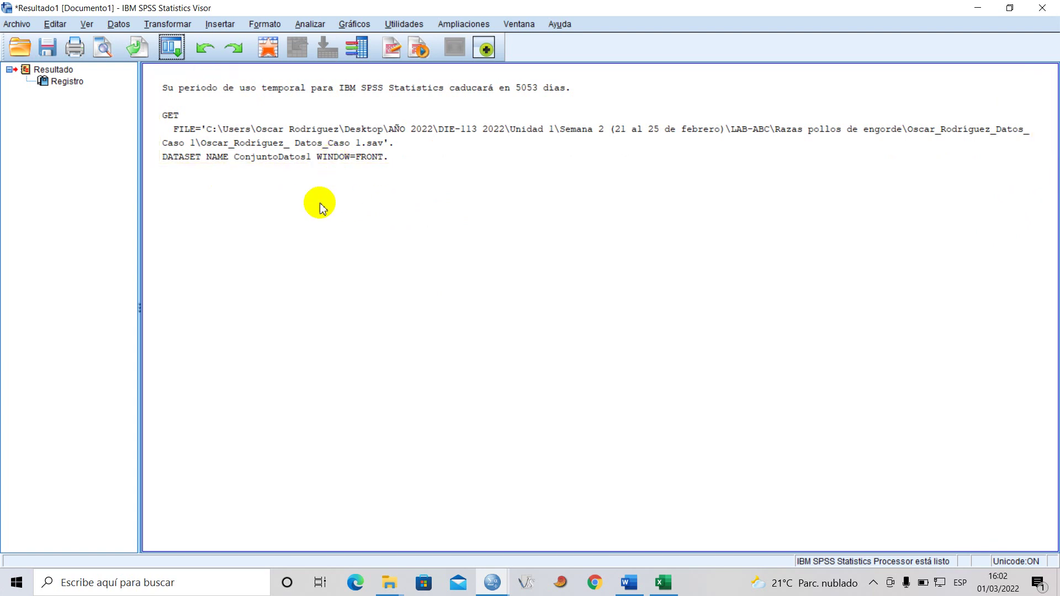
{"action": "mouse_move", "coordinate": [492, 584]}
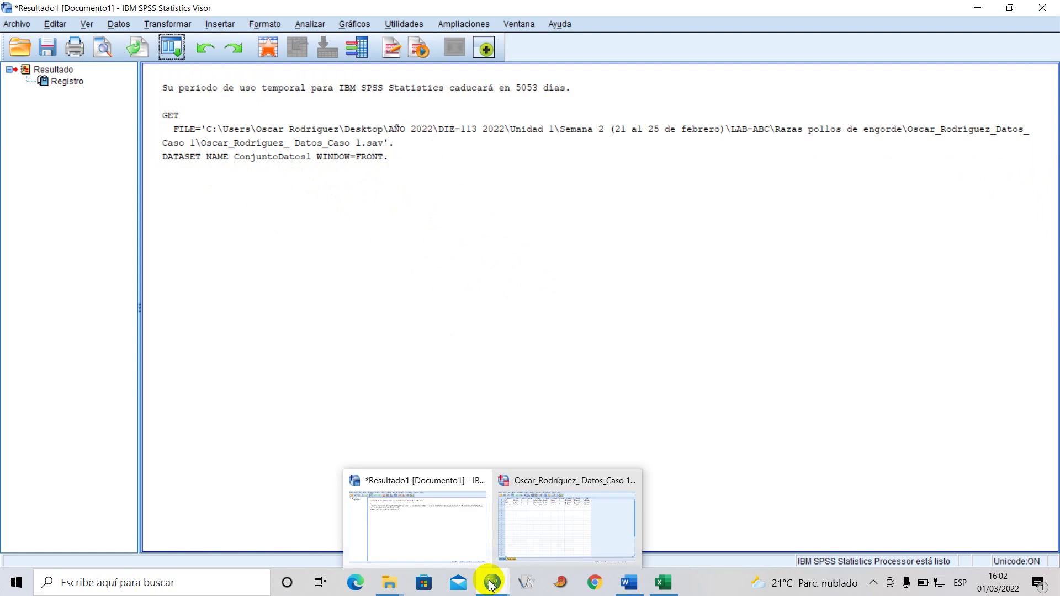
{"action": "left_click", "coordinate": [298, 138]}
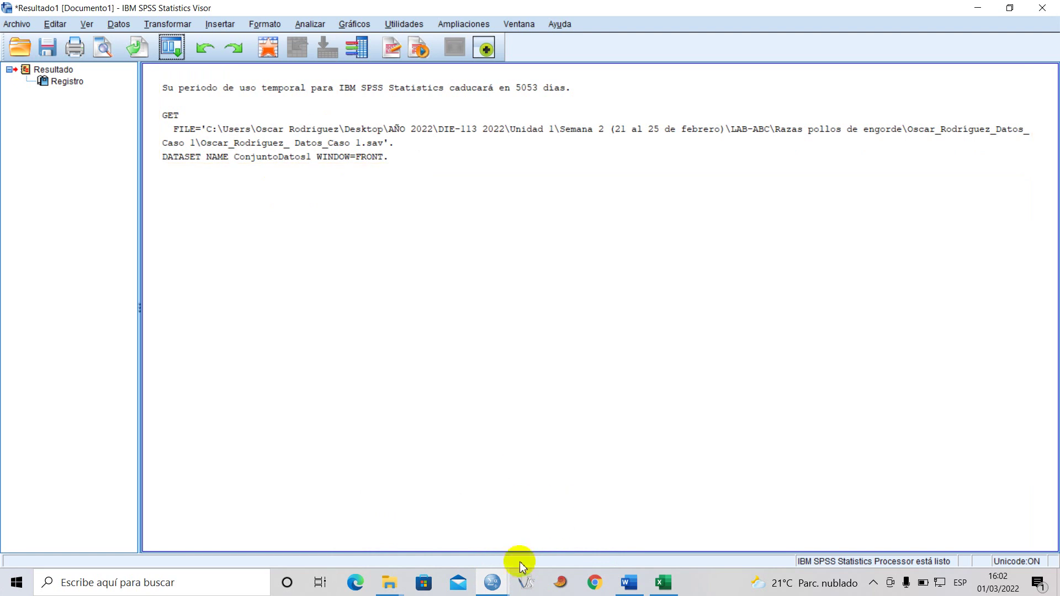
Return to the SPSS data editor and check the Caso 1 data view, ending in the variable view.
{"action": "mouse_move", "coordinate": [501, 588]}
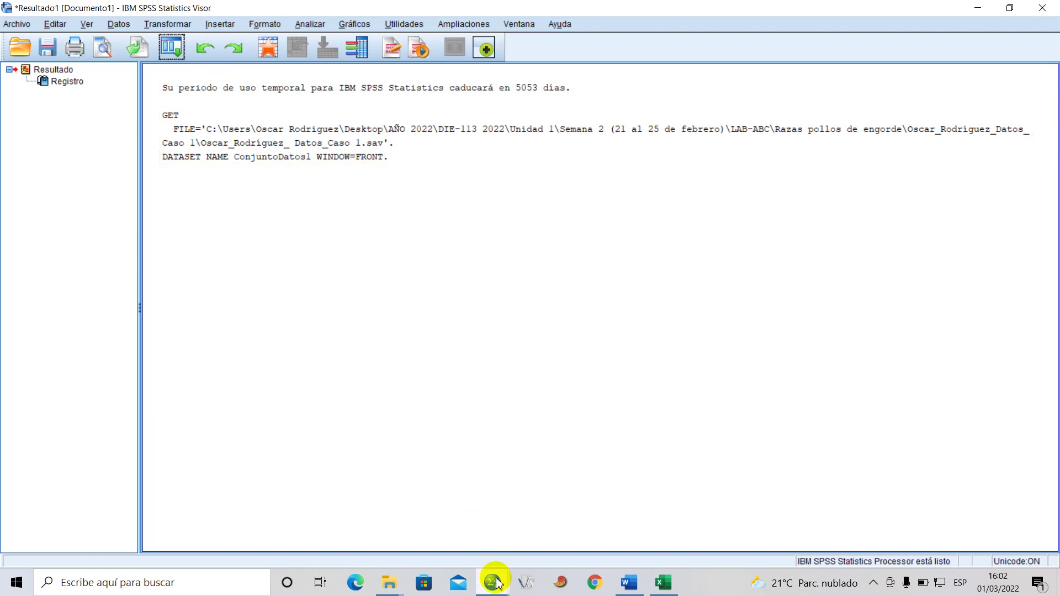
{"action": "left_click", "coordinate": [560, 524]}
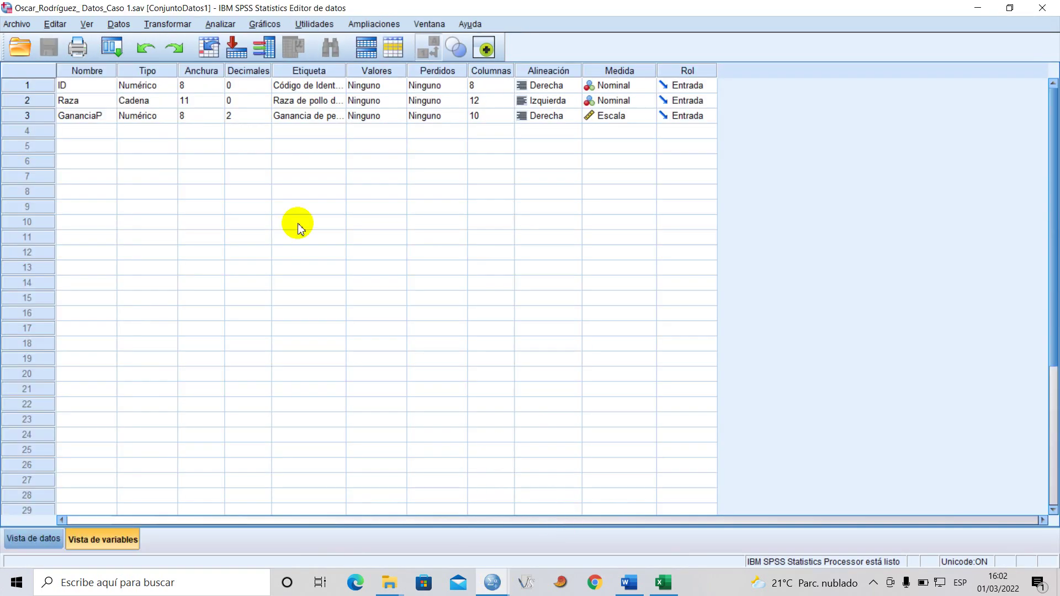
{"action": "left_click", "coordinate": [137, 161]}
{"action": "left_click", "coordinate": [52, 545]}
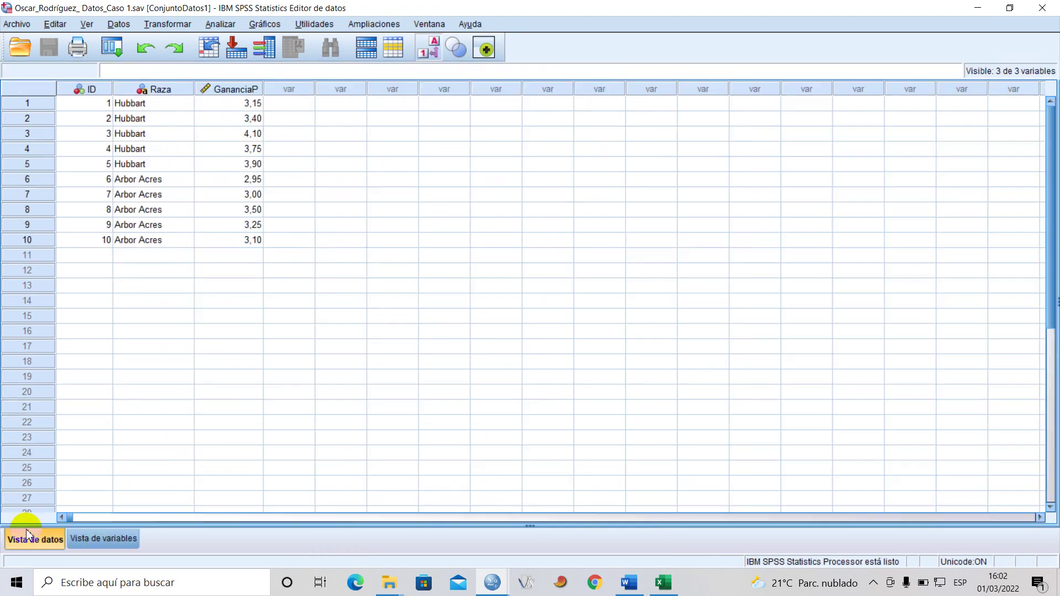
{"action": "left_click", "coordinate": [100, 547]}
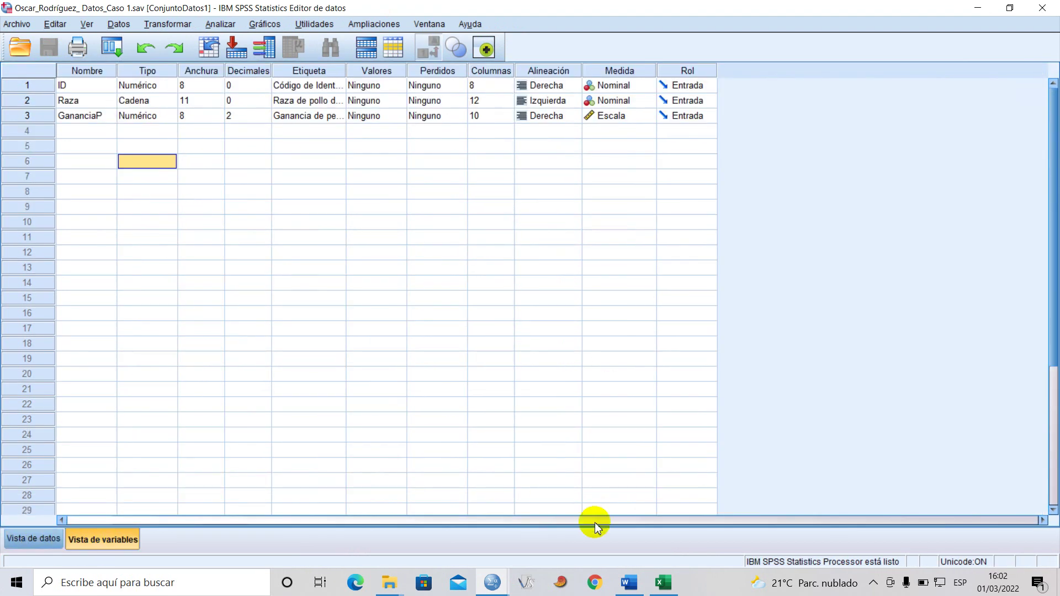
Switch to the broiler workbook in Excel and copy the ID, Raza (Genética) and Ganancia de peso (libras) table, M13:O23.
{"action": "left_click", "coordinate": [678, 583]}
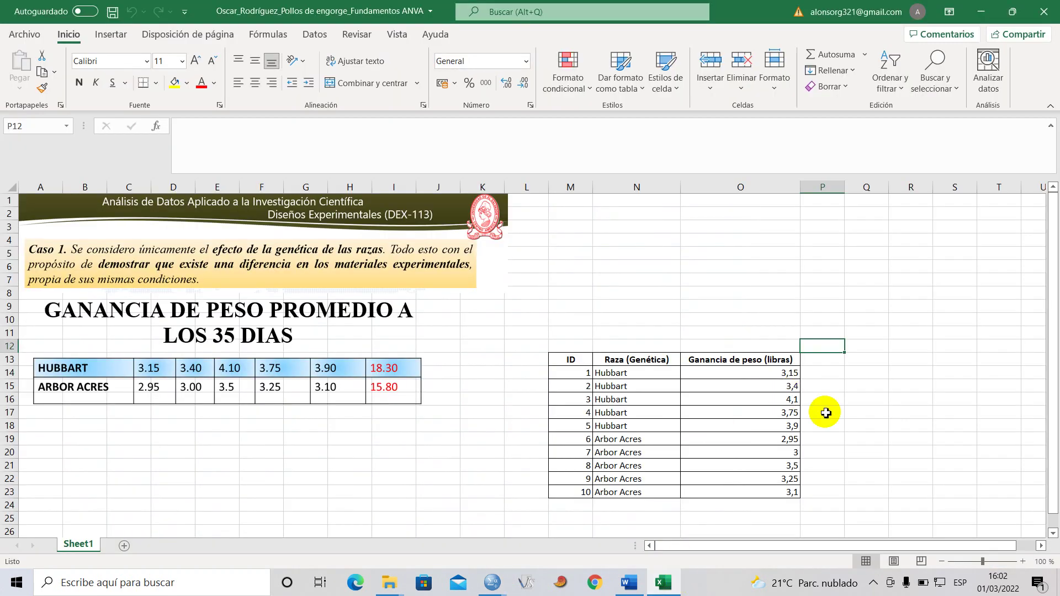
{"action": "left_click", "coordinate": [870, 358]}
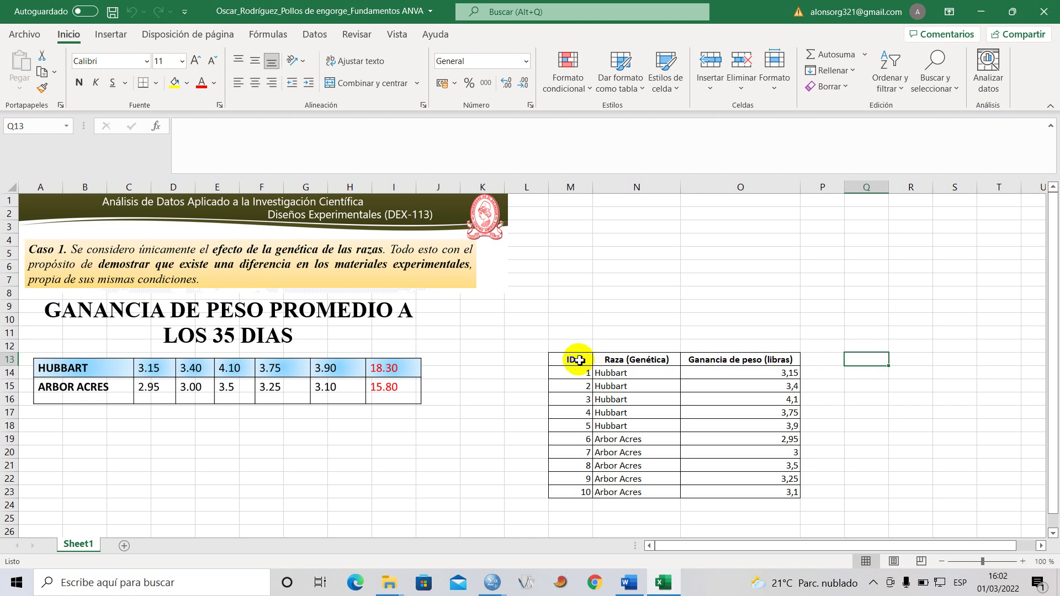
{"action": "left_click_drag", "start_coordinate": [569, 359], "coordinate": [747, 491]}
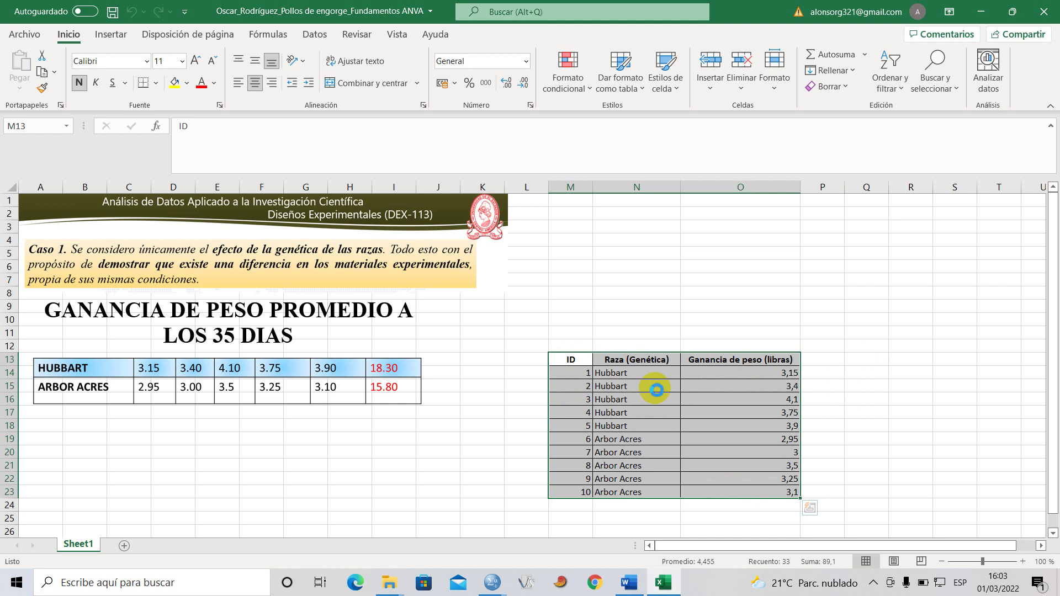
{"action": "key", "text": "ctrl+c"}
Switch to the Caso 1 data editor in SPSS and create a new empty dataset.
{"action": "mouse_move", "coordinate": [495, 588]}
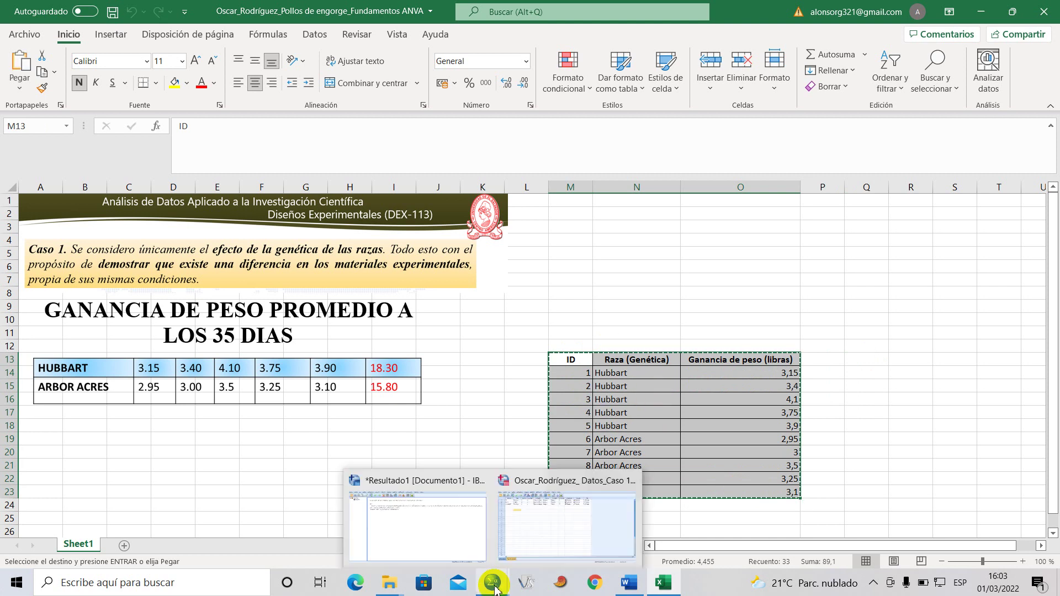
{"action": "left_click", "coordinate": [552, 515]}
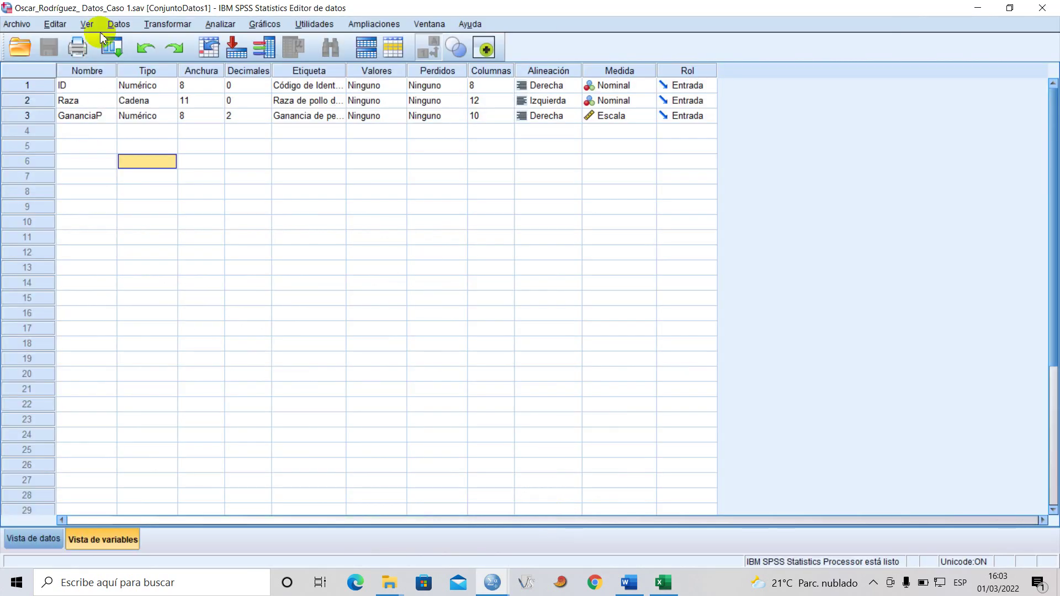
{"action": "left_click", "coordinate": [18, 25]}
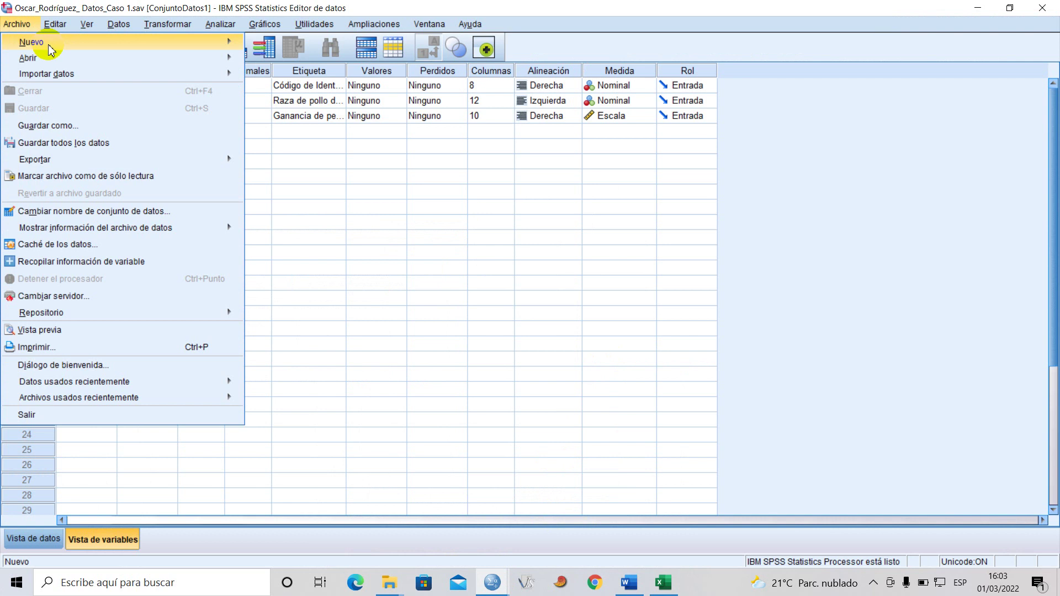
{"action": "mouse_move", "coordinate": [201, 45]}
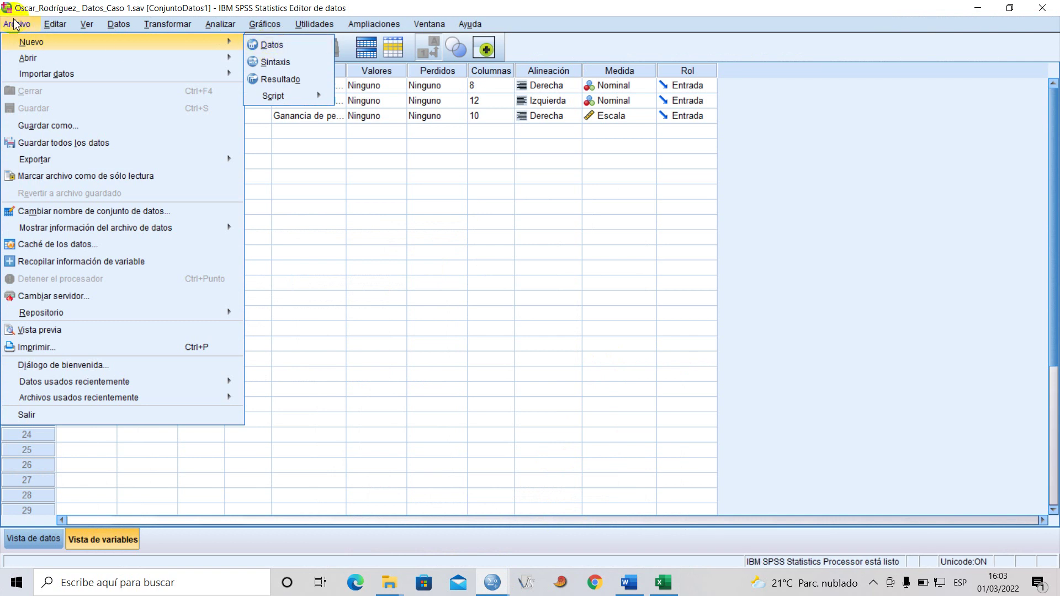
{"action": "left_click", "coordinate": [265, 47]}
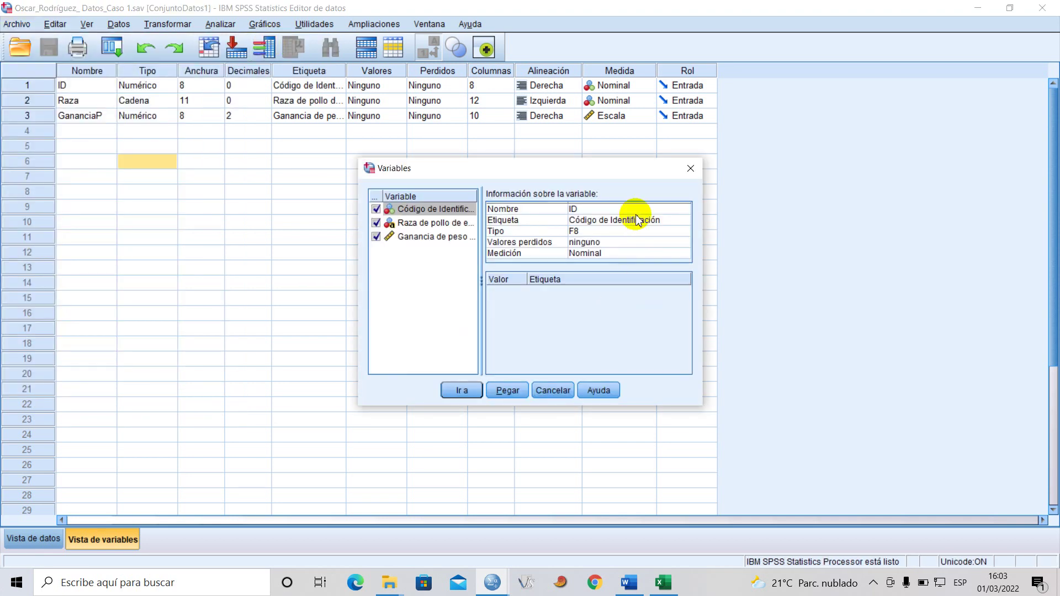
{"action": "left_click", "coordinate": [687, 168]}
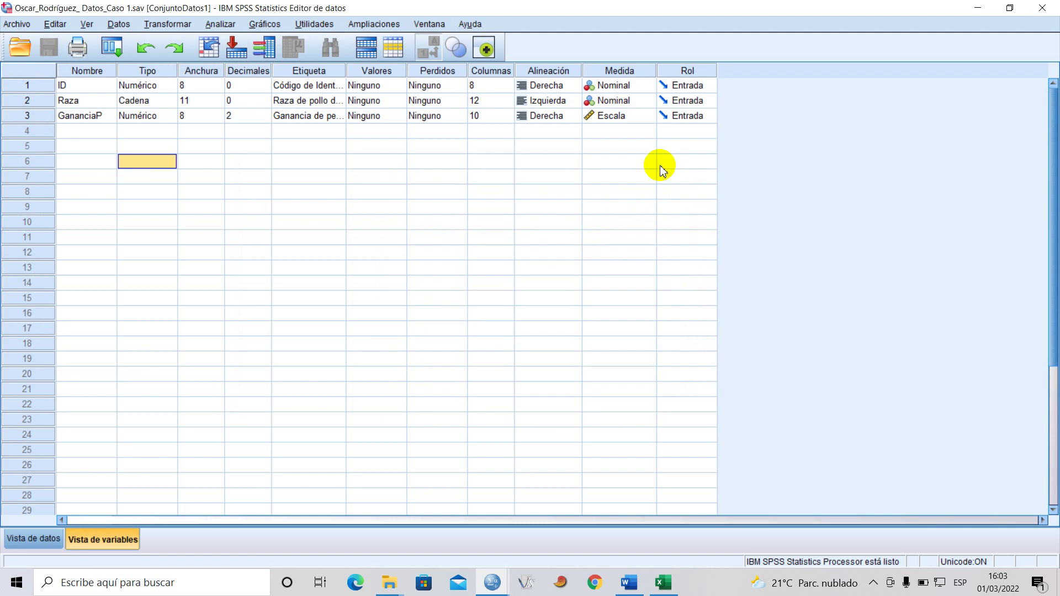
{"action": "left_click", "coordinate": [18, 24]}
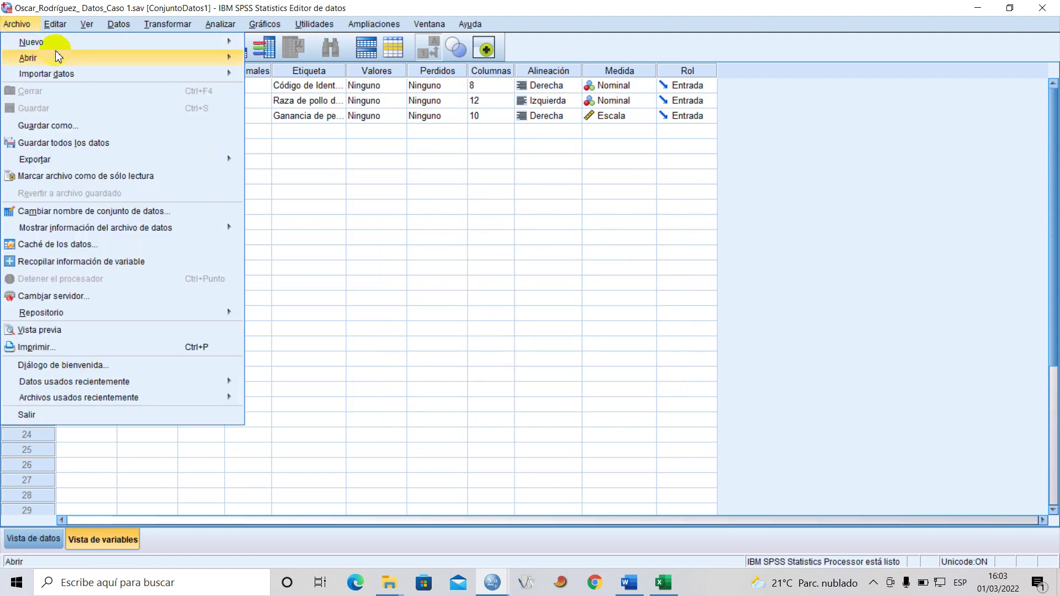
{"action": "mouse_move", "coordinate": [58, 46]}
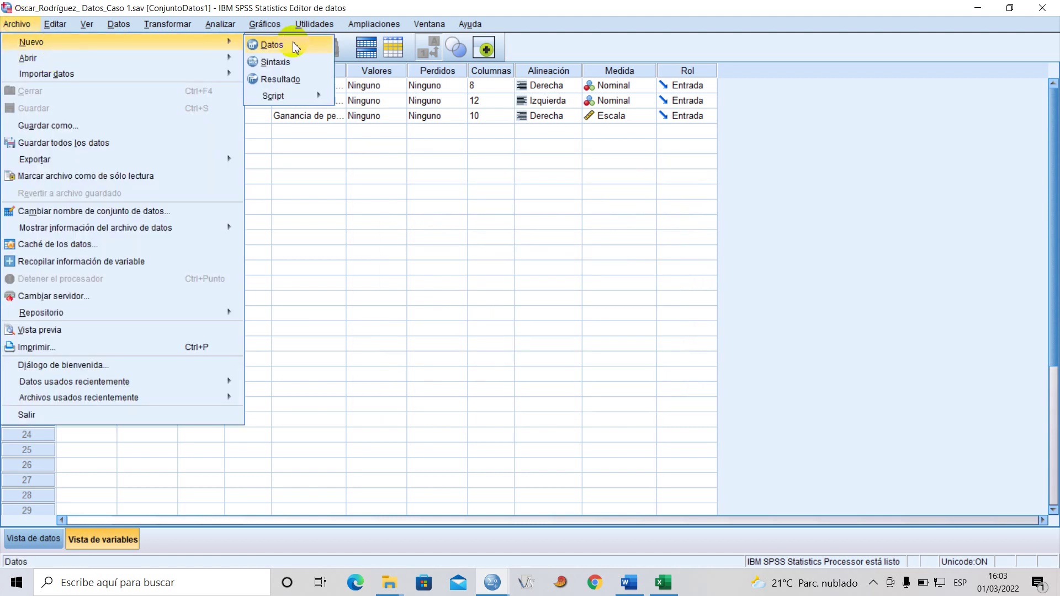
{"action": "left_click", "coordinate": [276, 47]}
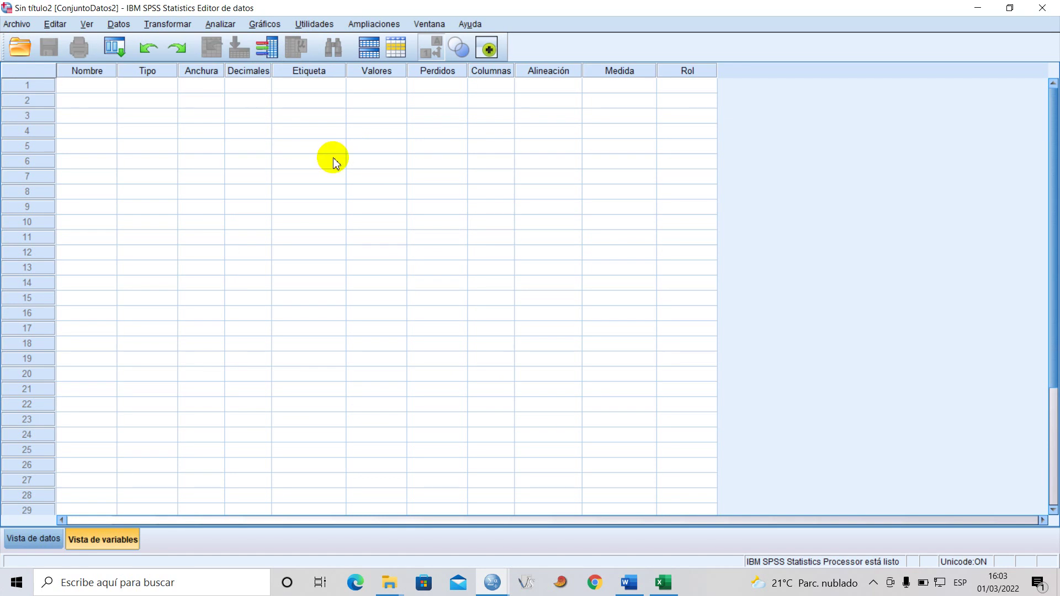
Check the variable view and the data view of the new empty dataset.
{"action": "left_click", "coordinate": [94, 88]}
{"action": "left_click", "coordinate": [99, 116]}
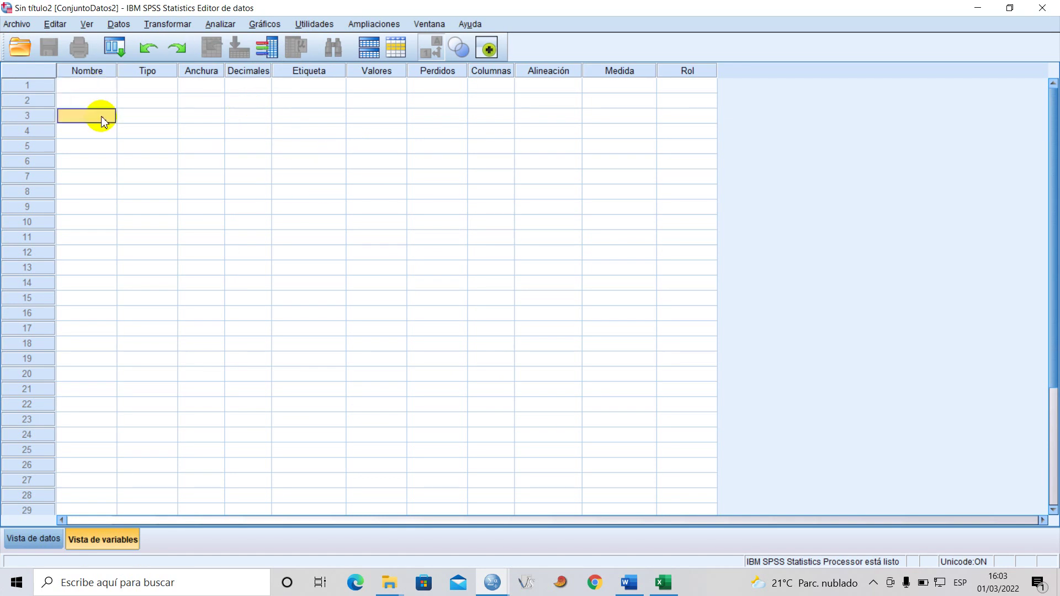
{"action": "left_click", "coordinate": [38, 534]}
{"action": "left_click", "coordinate": [100, 538]}
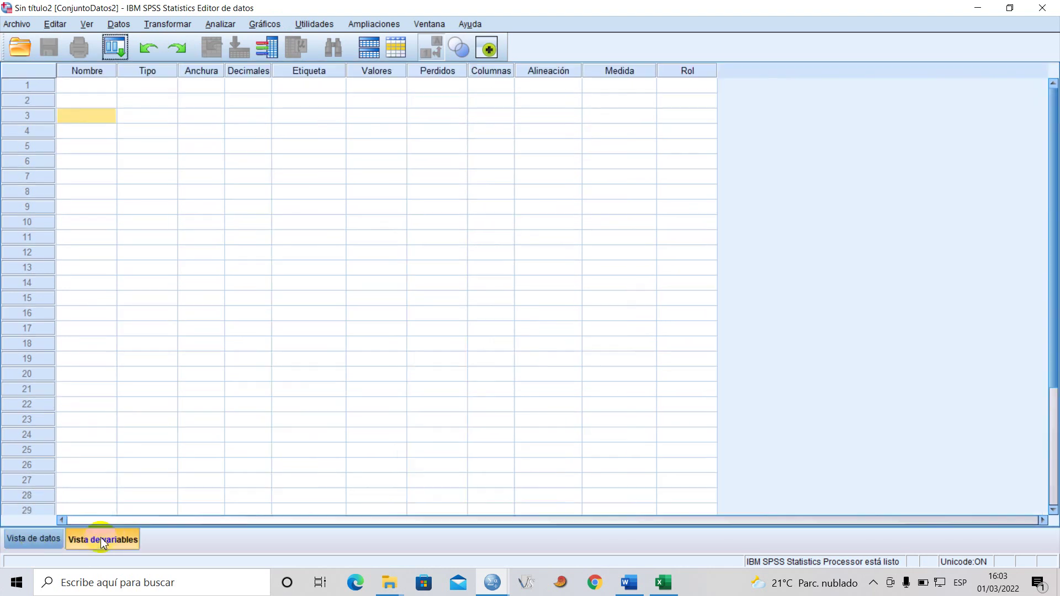
{"action": "left_click", "coordinate": [22, 538]}
{"action": "left_click", "coordinate": [133, 538]}
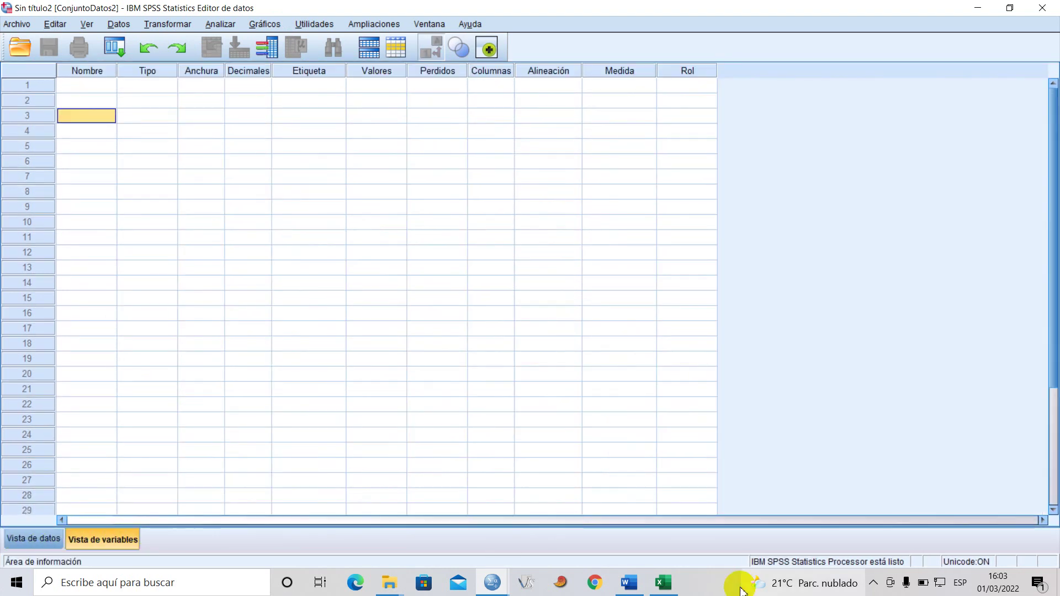
Return to the Excel workbook and copy the full data matrix M13:O23, including its header row.
{"action": "left_click", "coordinate": [663, 582]}
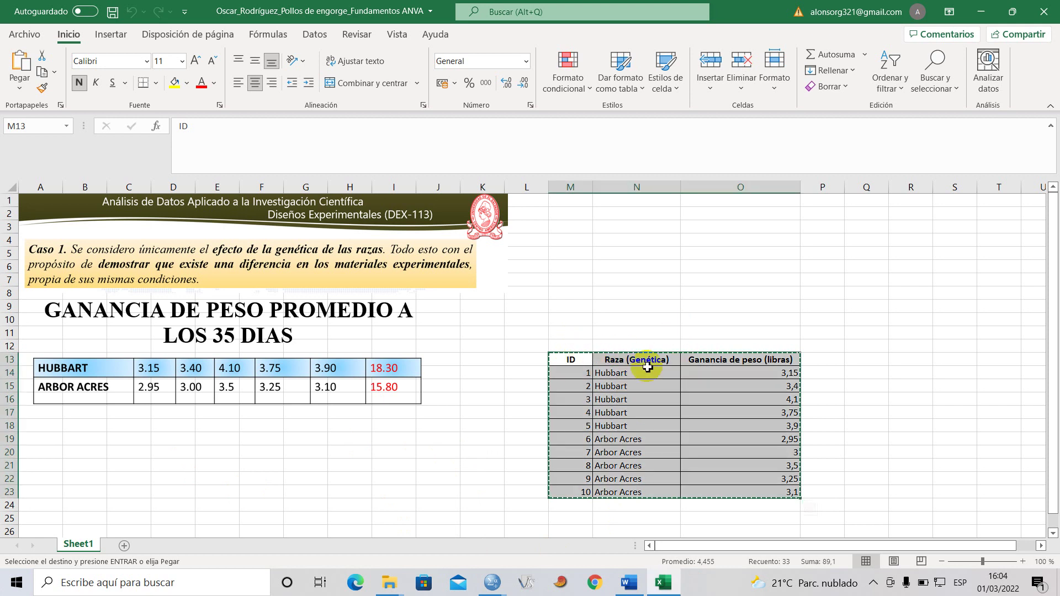
{"action": "left_click", "coordinate": [622, 333]}
{"action": "left_click_drag", "start_coordinate": [571, 360], "coordinate": [727, 495]}
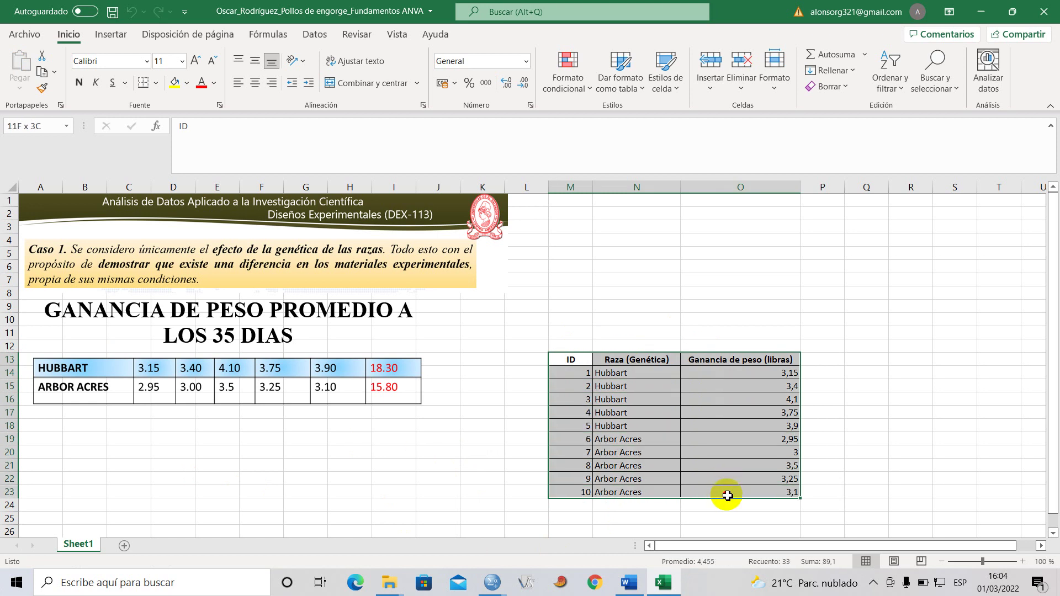
{"action": "right_click", "coordinate": [706, 384]}
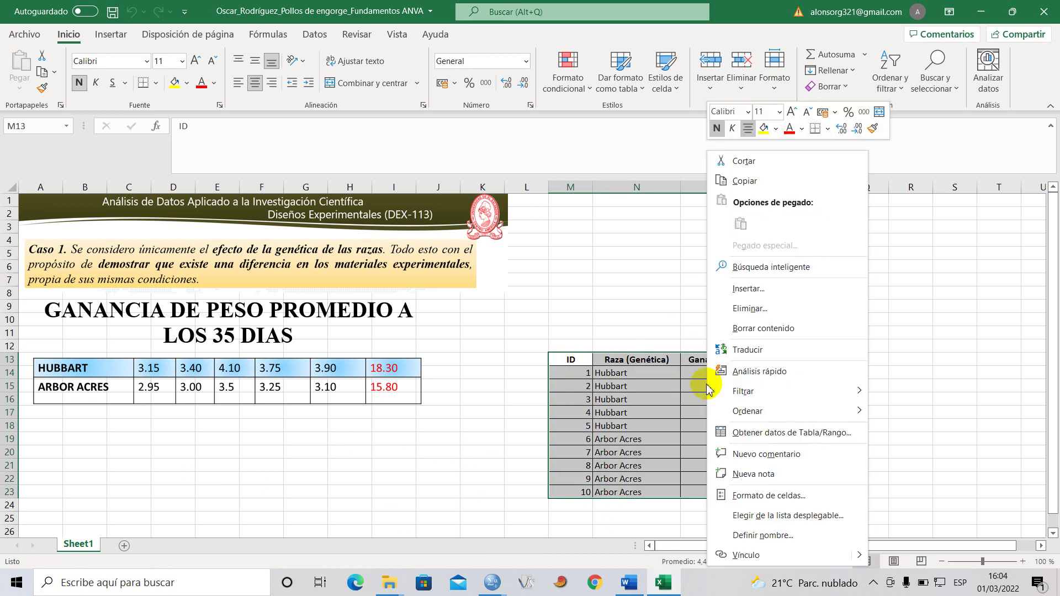
{"action": "left_click", "coordinate": [767, 180]}
Switch to the untitled SPSS dataset and paste the copied matrix with variable names at the first cell of the data view.
{"action": "mouse_move", "coordinate": [490, 589]}
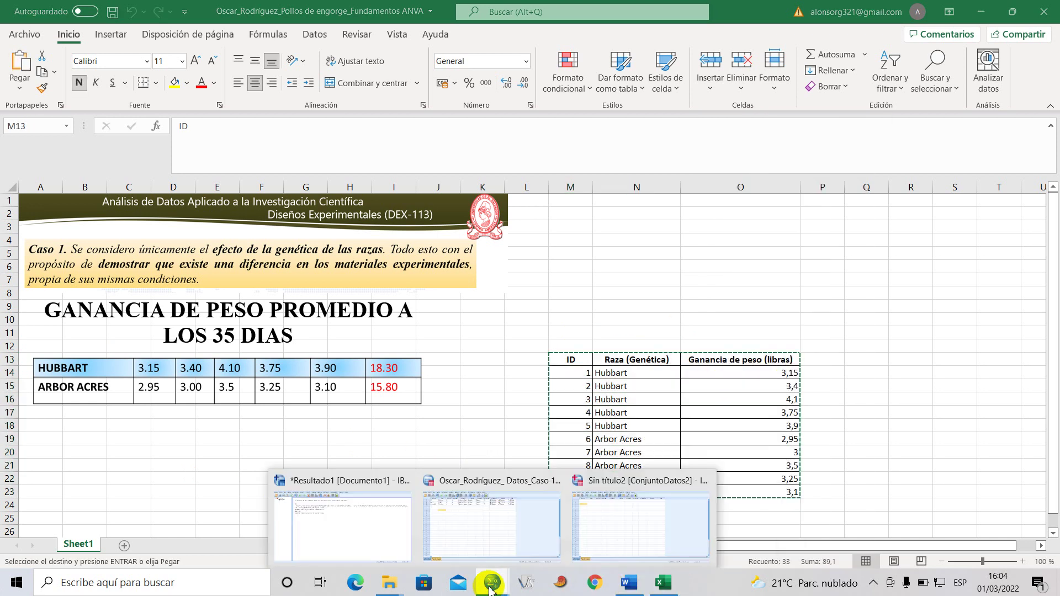
{"action": "left_click", "coordinate": [611, 525]}
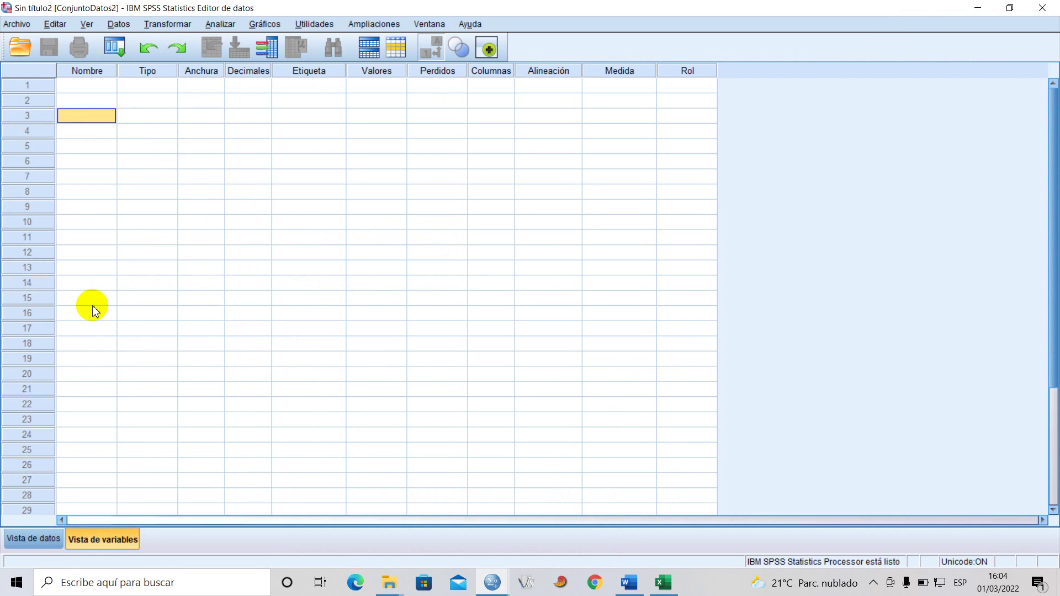
{"action": "left_click", "coordinate": [29, 540]}
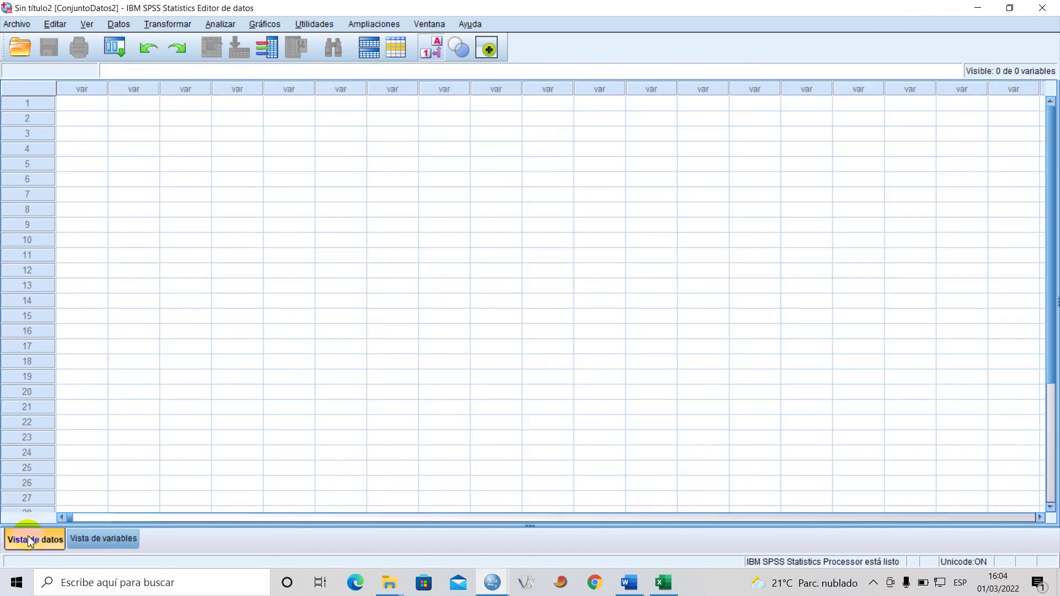
{"action": "right_click", "coordinate": [81, 108]}
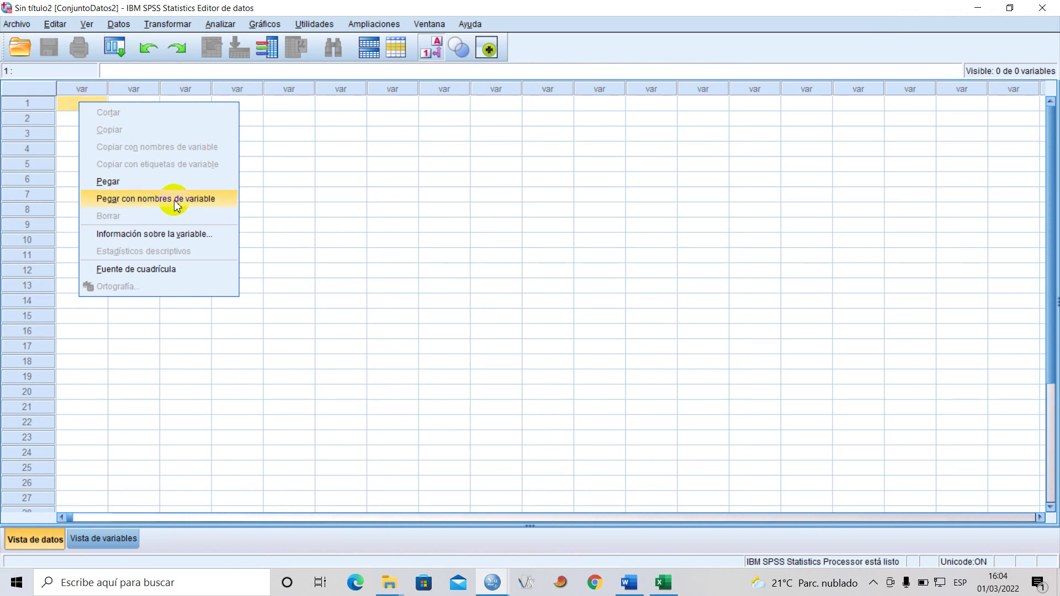
{"action": "key", "text": "Return"}
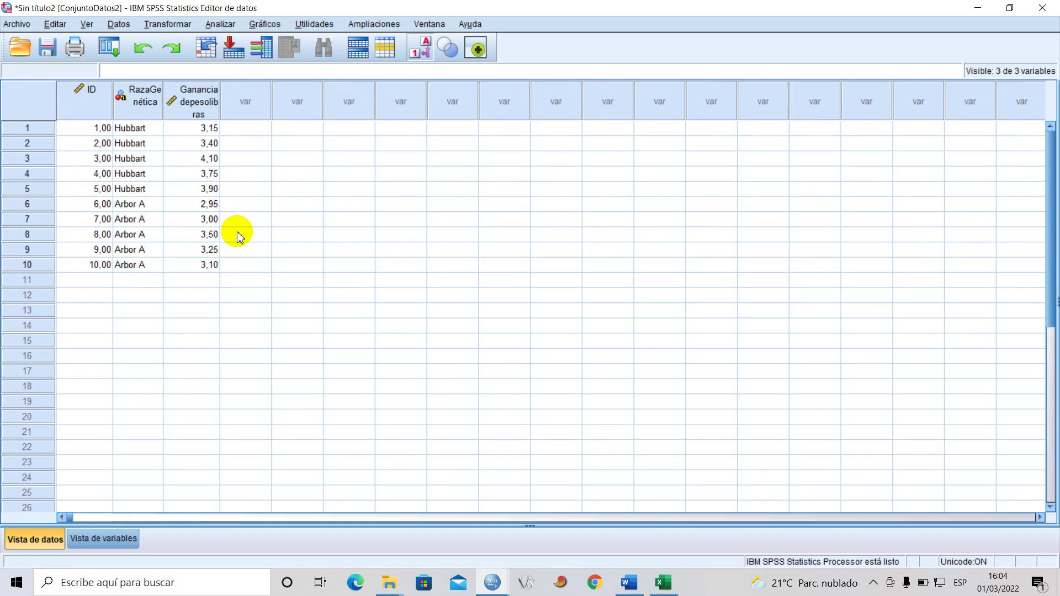
Widen the weight gain column in the data view and the Nombre and Etiqueta columns in the variable view.
{"action": "left_click_drag", "start_coordinate": [219, 95], "coordinate": [238, 95]}
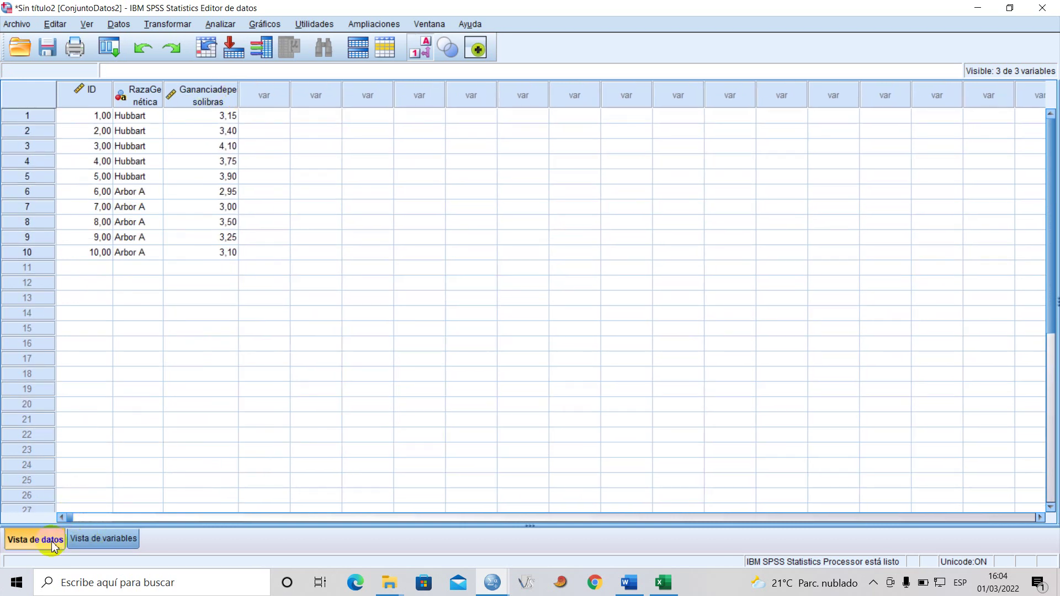
{"action": "left_click", "coordinate": [115, 541]}
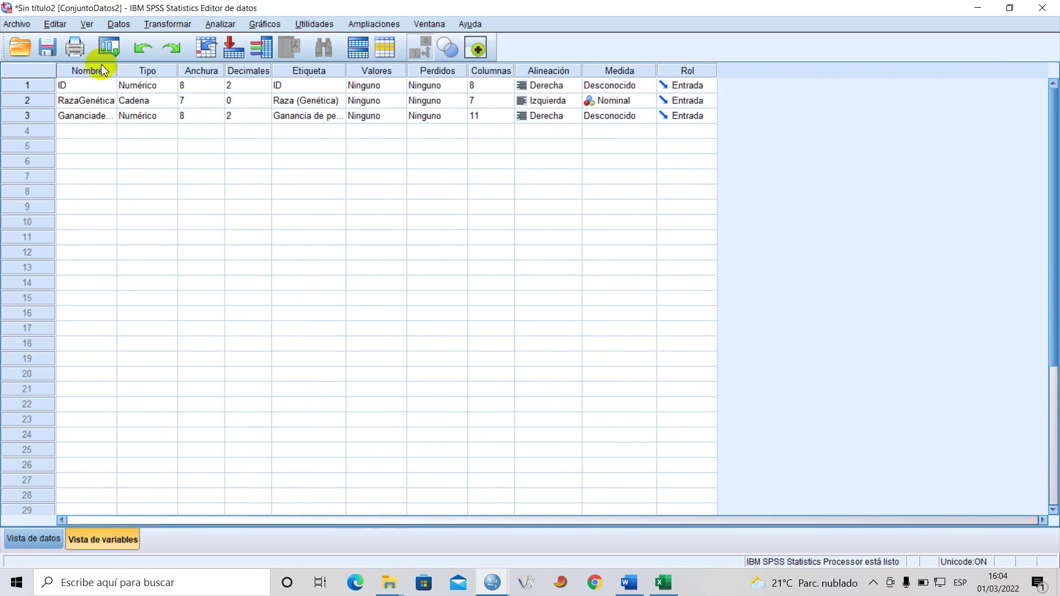
{"action": "left_click_drag", "start_coordinate": [117, 70], "coordinate": [134, 69]}
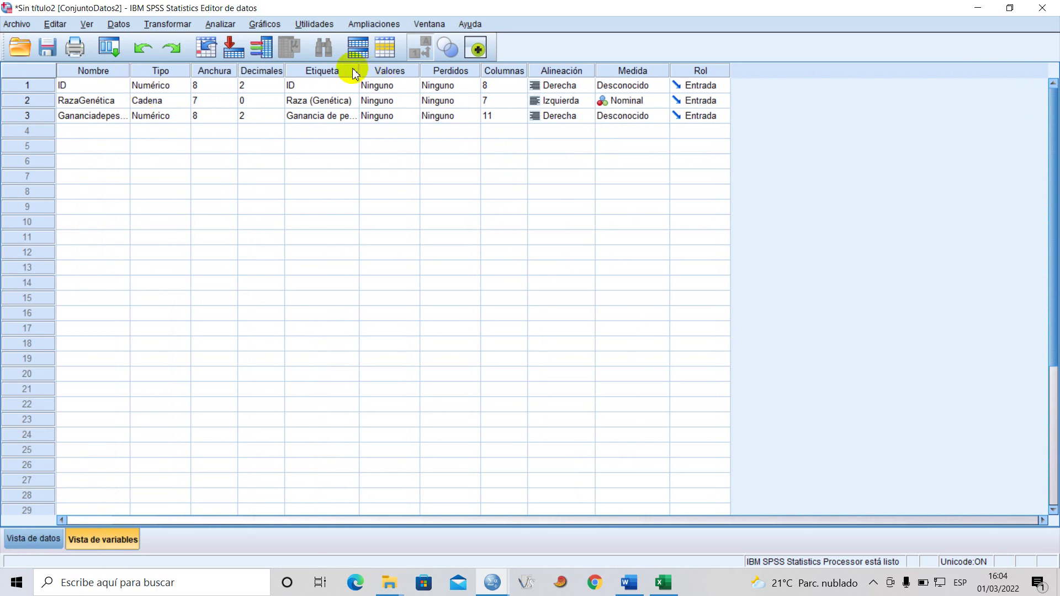
{"action": "left_click_drag", "start_coordinate": [359, 70], "coordinate": [375, 70]}
Set the ID variable's label to "Código de Identificación" and widen the Etiqueta column to fit the full labels.
{"action": "left_click", "coordinate": [314, 87]}
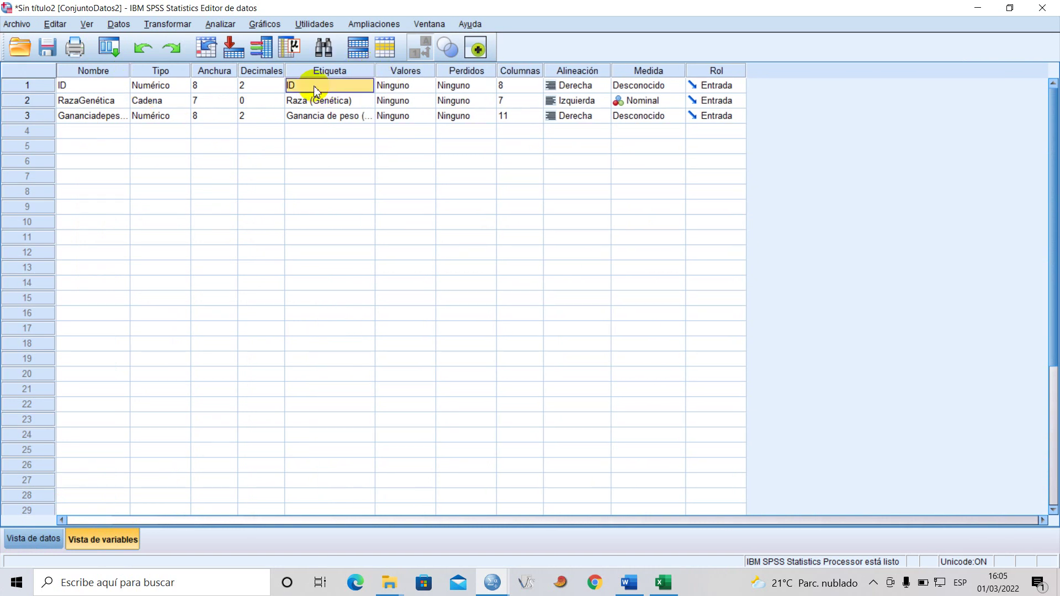
{"action": "key", "text": "Caps_Lock"}
{"action": "type", "text": "C"}
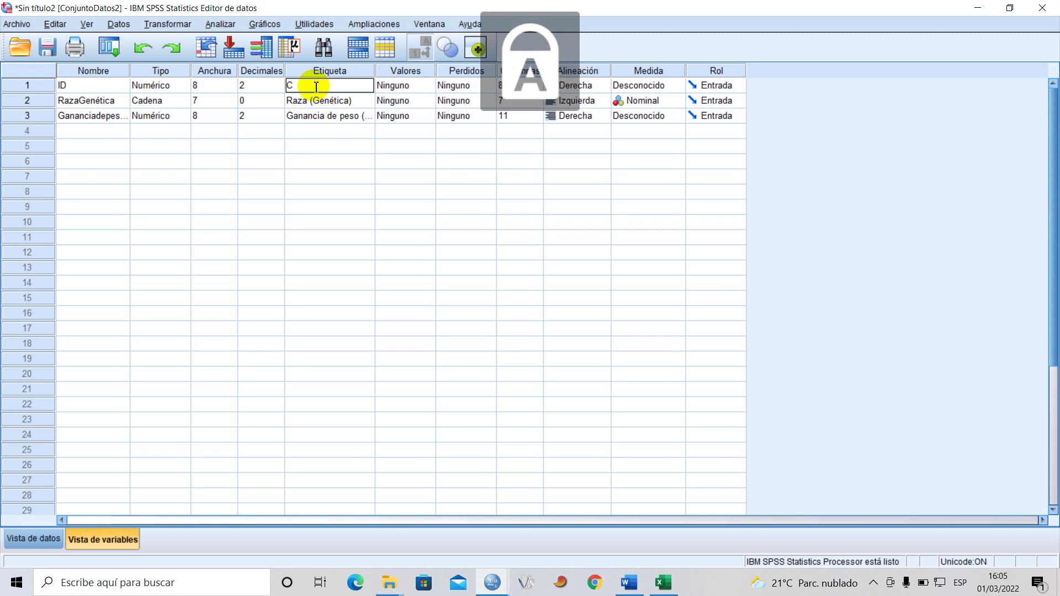
{"action": "key", "text": "Caps_Lock"}
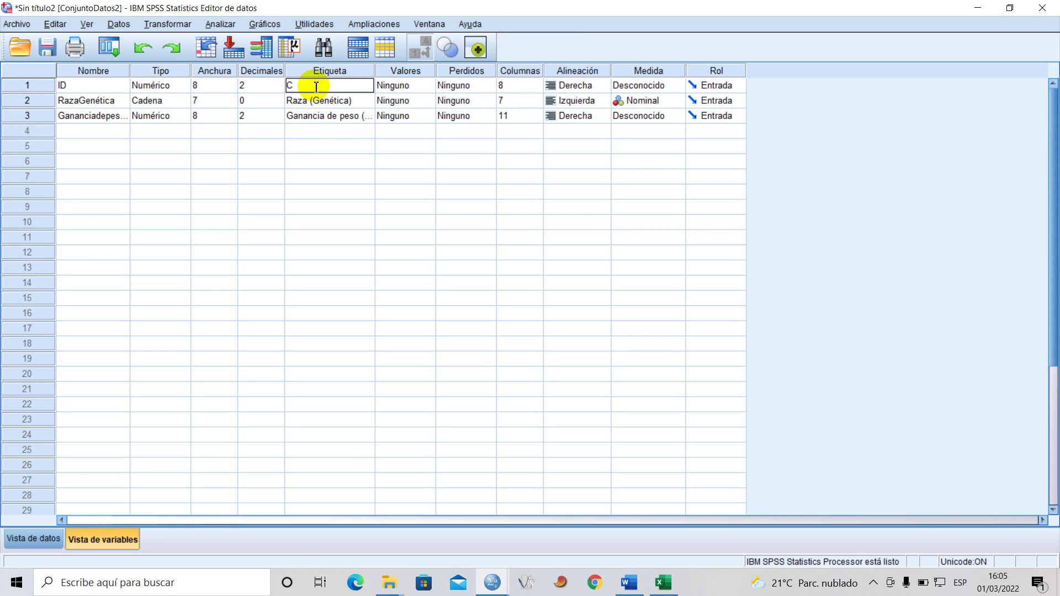
{"action": "key", "text": "Caps_Lock"}
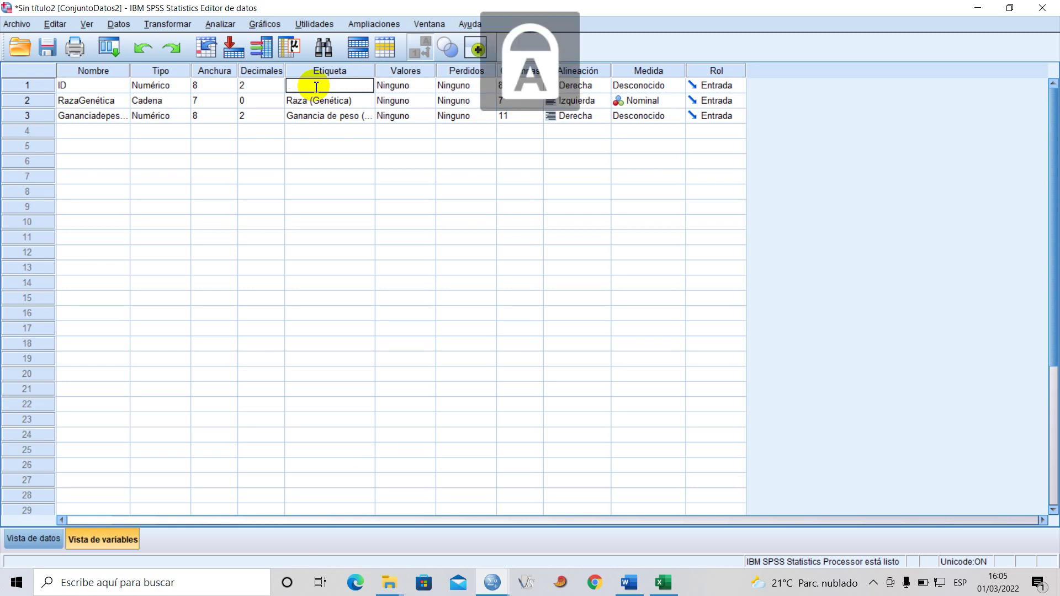
{"action": "type", "text": "C"}
{"action": "key", "text": "Caps_Lock"}
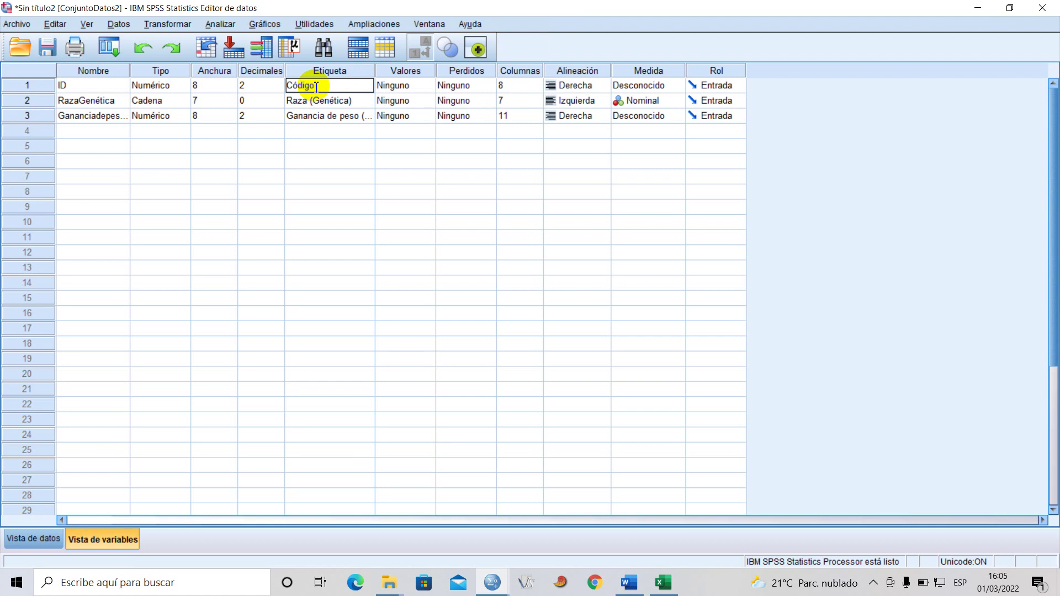
{"action": "type", "text": "ódigo de"}
{"action": "key", "text": "Caps_Lock"}
{"action": "type", "text": "l"}
{"action": "type", "text": "dentif"}
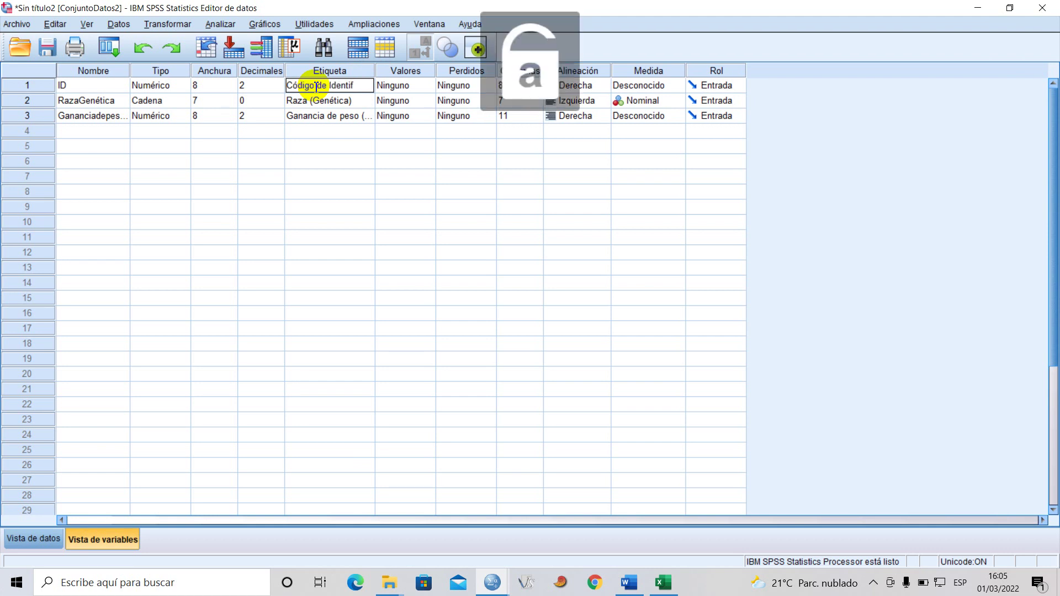
{"action": "type", "text": "icación"}
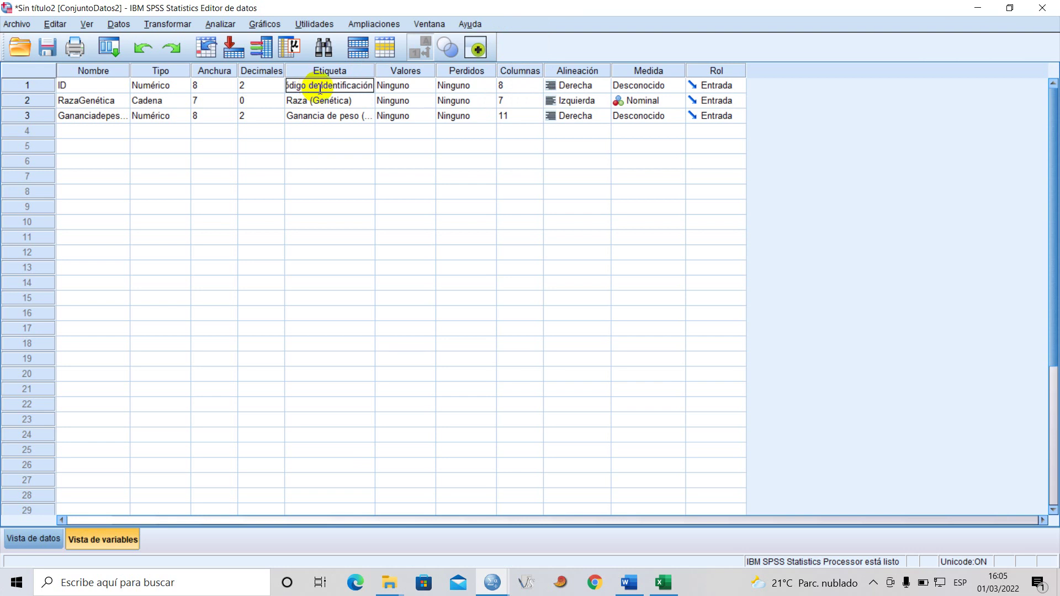
{"action": "left_click", "coordinate": [360, 161]}
{"action": "left_click_drag", "start_coordinate": [376, 71], "coordinate": [403, 71]}
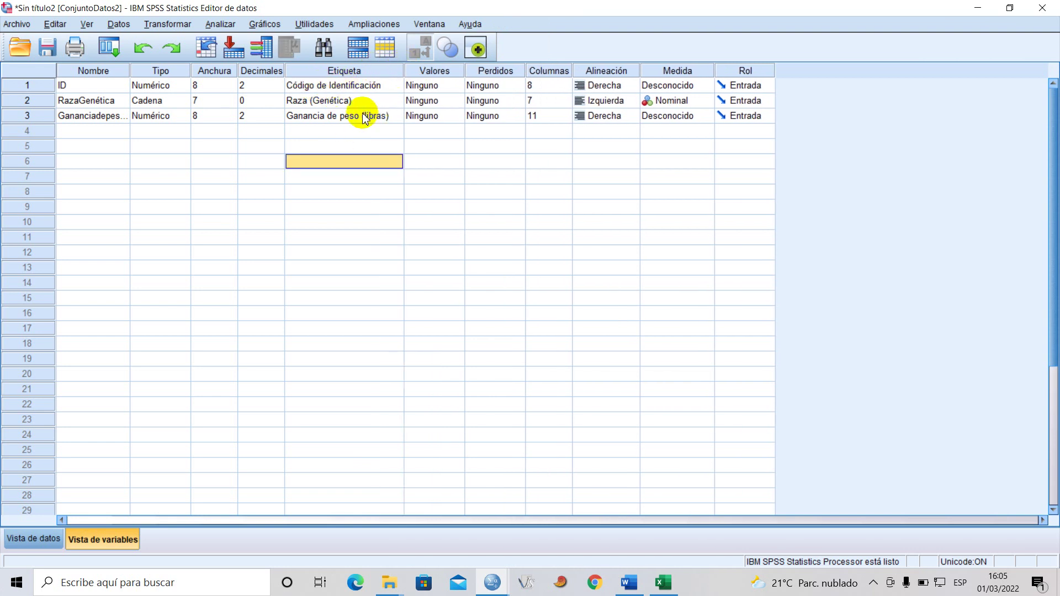
{"action": "left_click", "coordinate": [331, 101]}
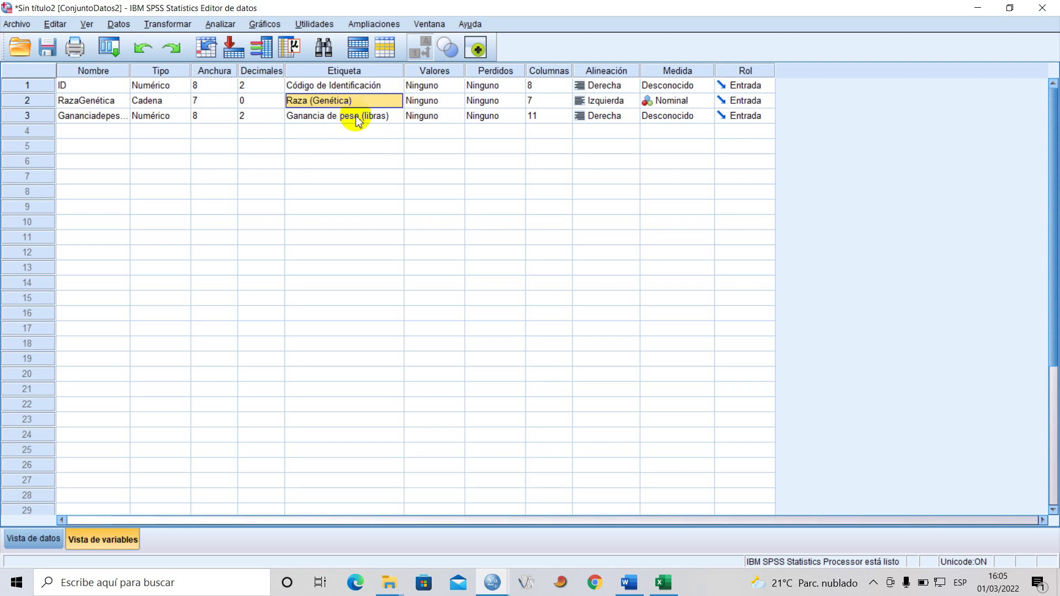
Set the measurement level of the ID variable to Nominal.
{"action": "left_click", "coordinate": [383, 120]}
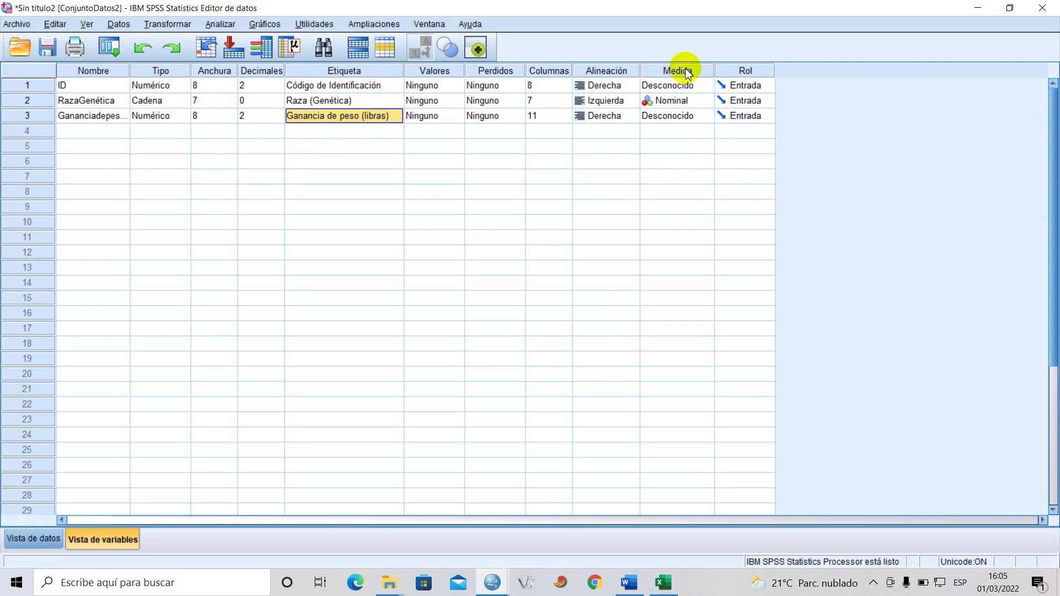
{"action": "left_click", "coordinate": [666, 72]}
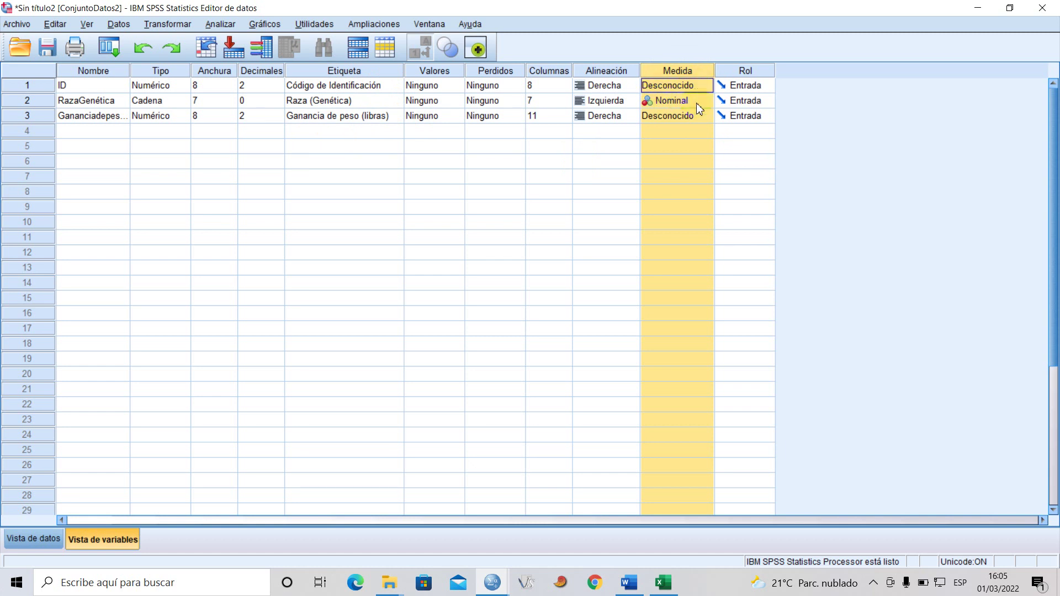
{"action": "left_click", "coordinate": [705, 85]}
{"action": "left_click", "coordinate": [707, 88]}
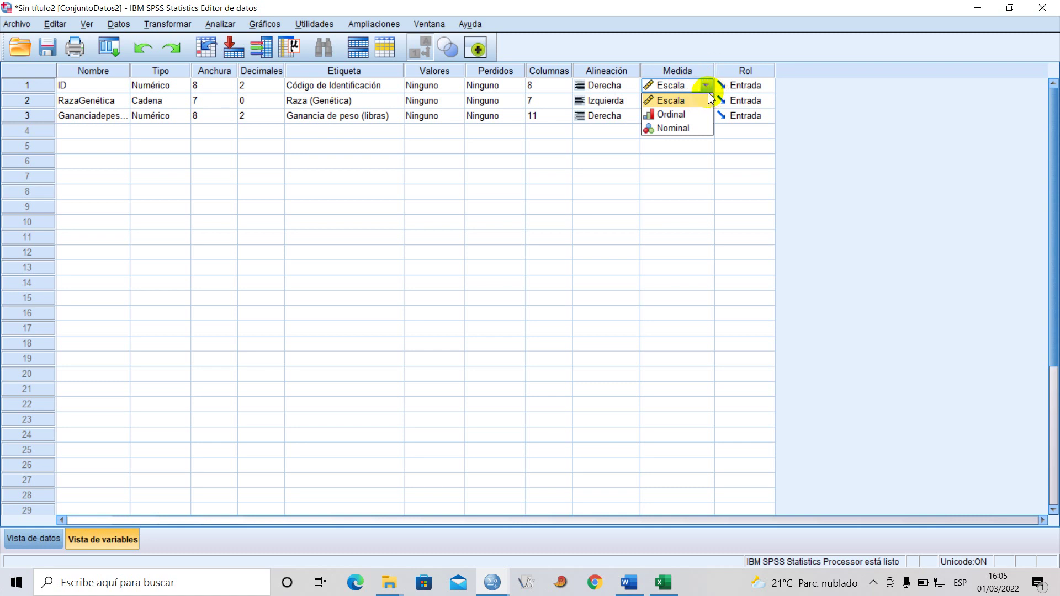
{"action": "left_click", "coordinate": [673, 128]}
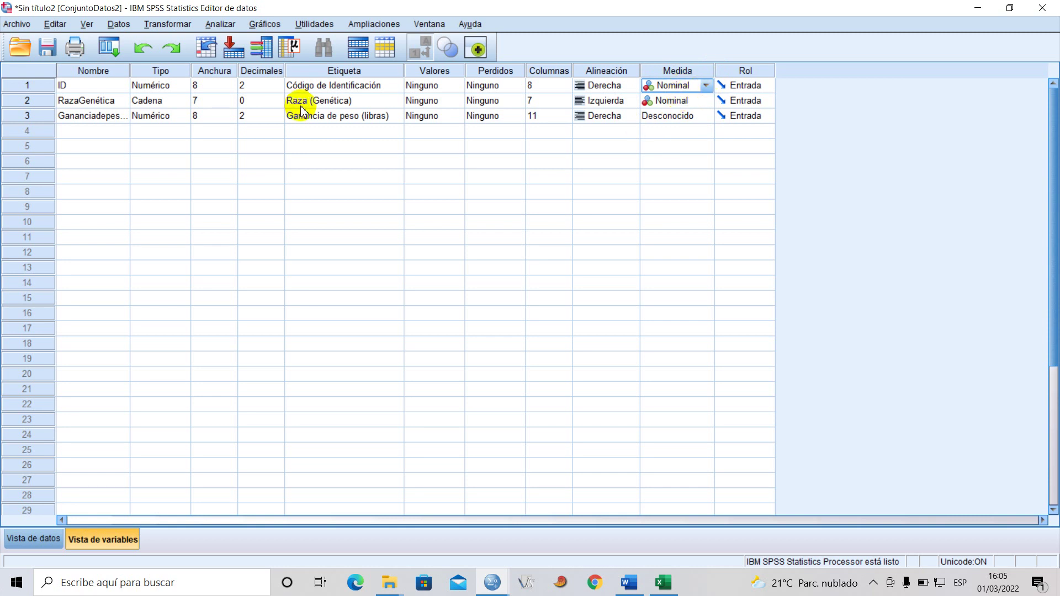
Set the measurement level of the weight gain variable to Escala and check the data view.
{"action": "left_click", "coordinate": [323, 120]}
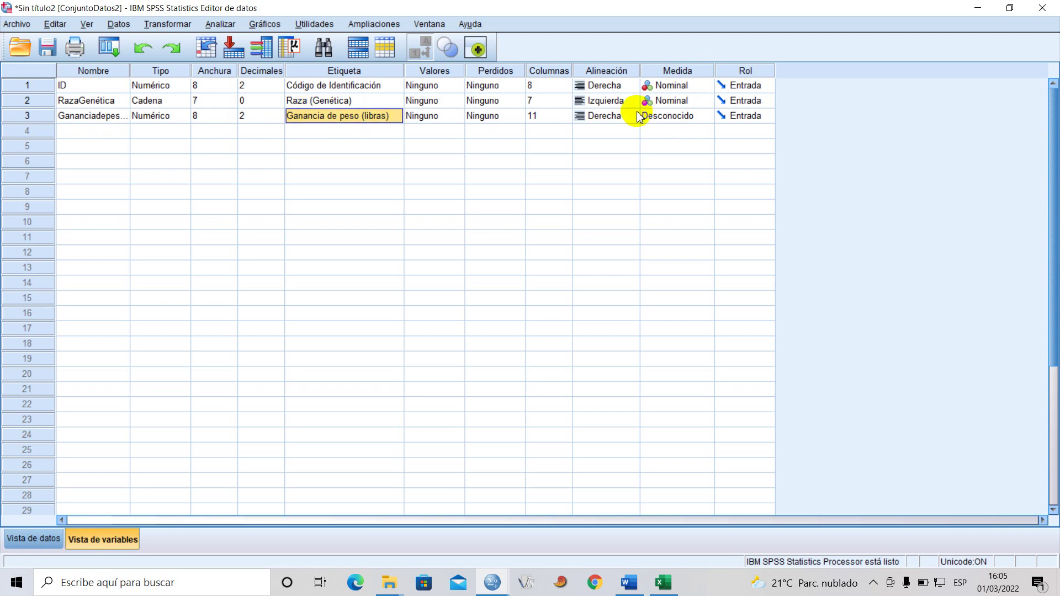
{"action": "left_click", "coordinate": [710, 123]}
{"action": "left_click", "coordinate": [690, 131]}
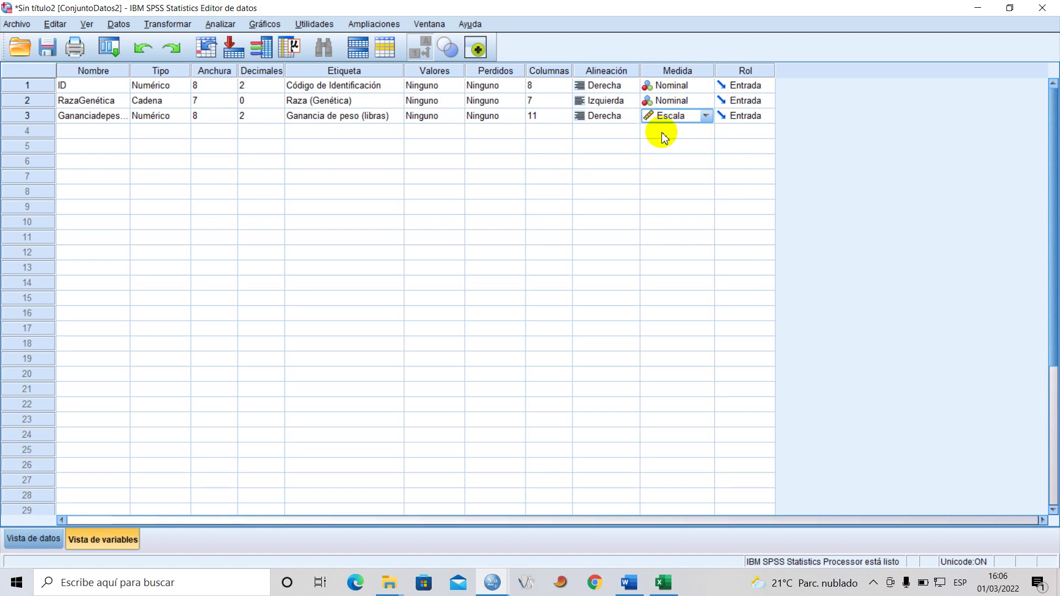
{"action": "left_click", "coordinate": [695, 130]}
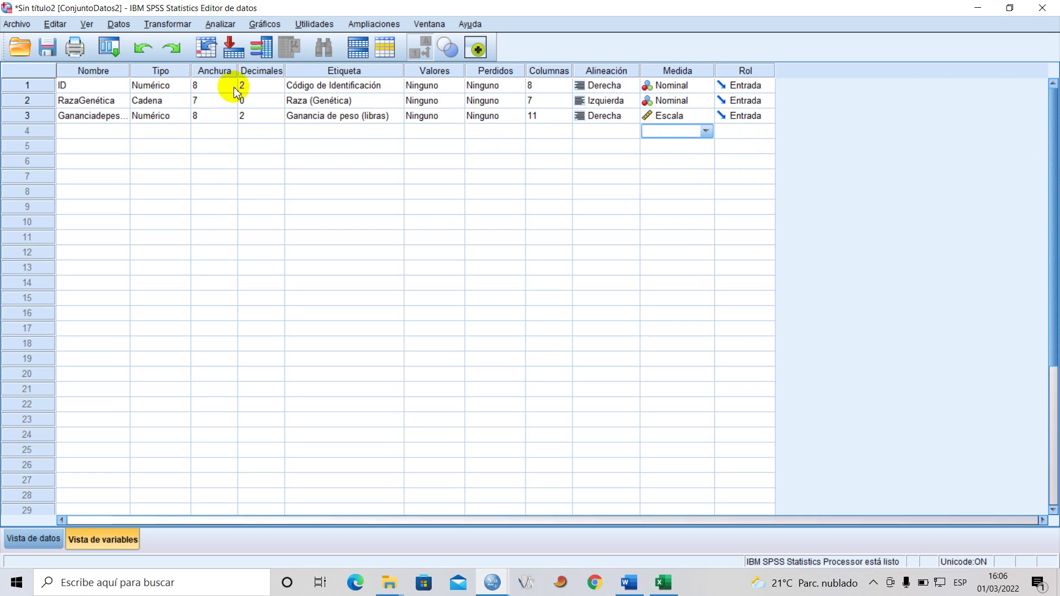
{"action": "left_click", "coordinate": [35, 537]}
{"action": "left_click", "coordinate": [111, 538]}
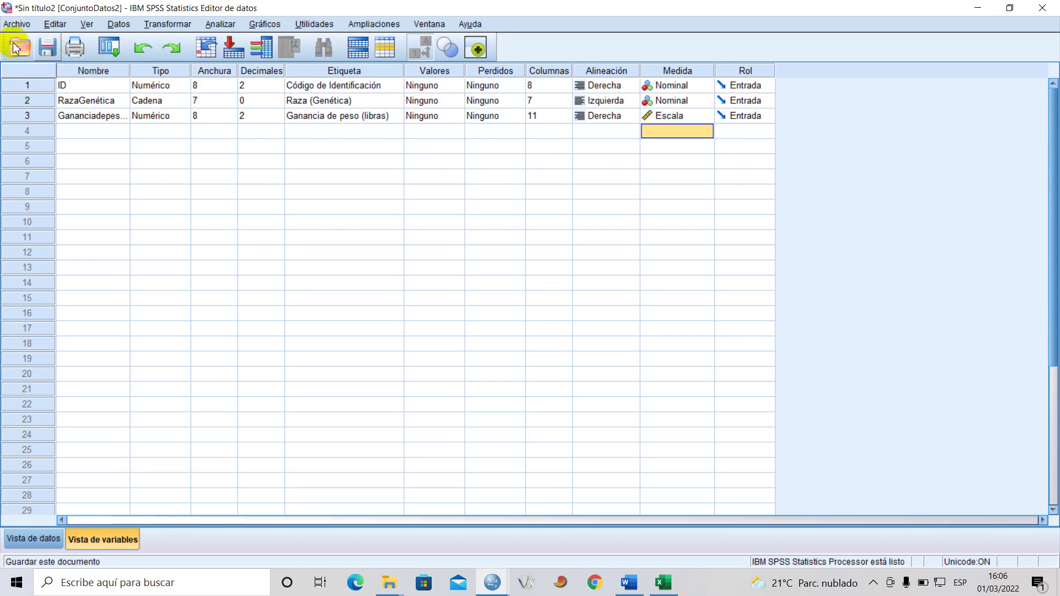
{"action": "left_click", "coordinate": [15, 25]}
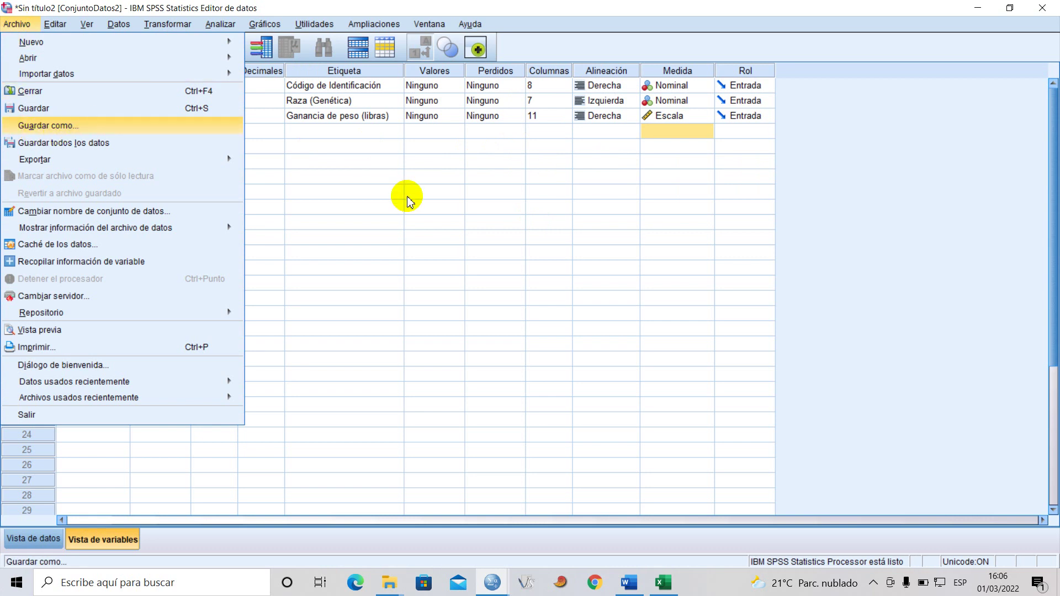
{"action": "key", "text": "Return"}
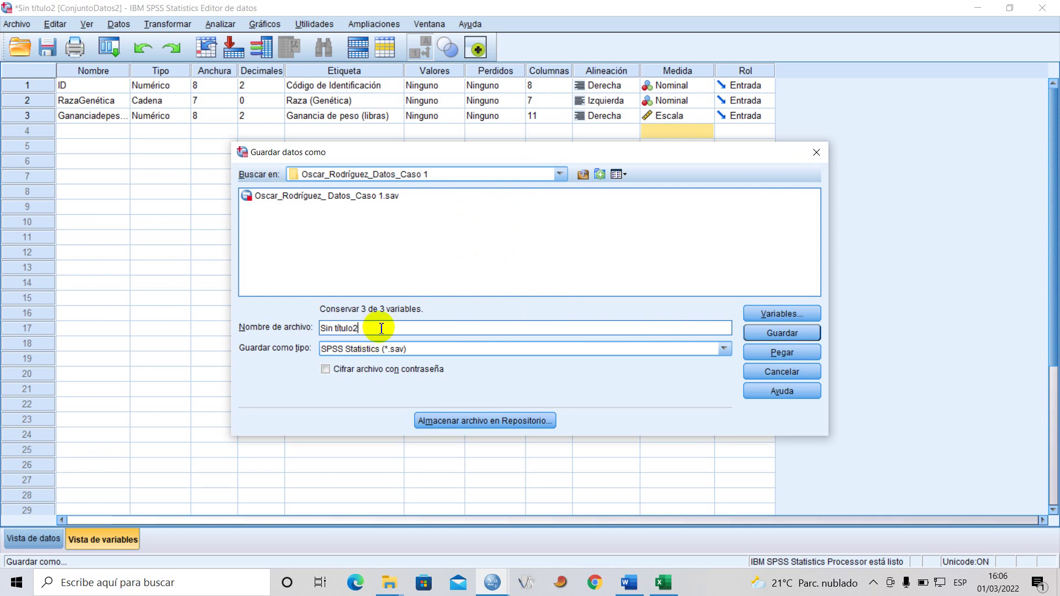
{"action": "left_click_drag", "start_coordinate": [381, 328], "coordinate": [320, 328]}
{"action": "left_click", "coordinate": [359, 328]}
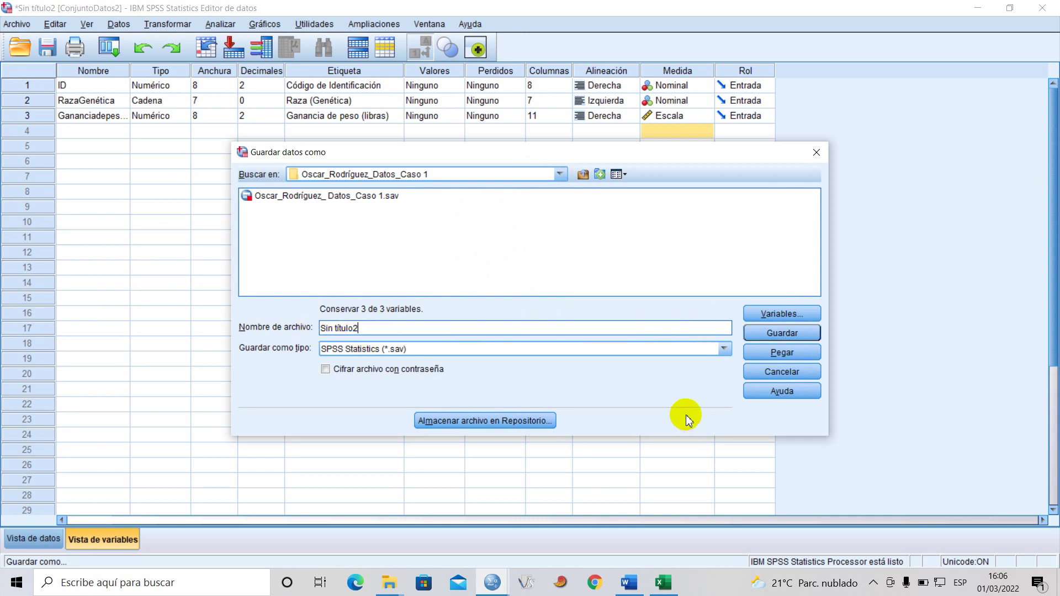
{"action": "left_click", "coordinate": [817, 152]}
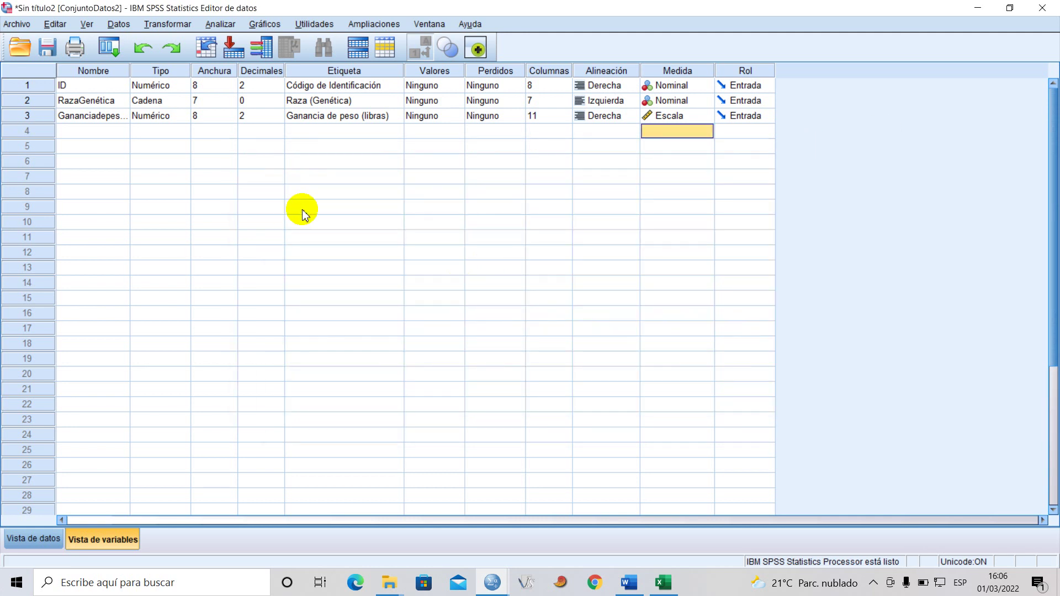
Review the data and variable views of the untitled dataset and close it without saving, returning to the saved Caso 1 dataset.
{"action": "left_click", "coordinate": [34, 539]}
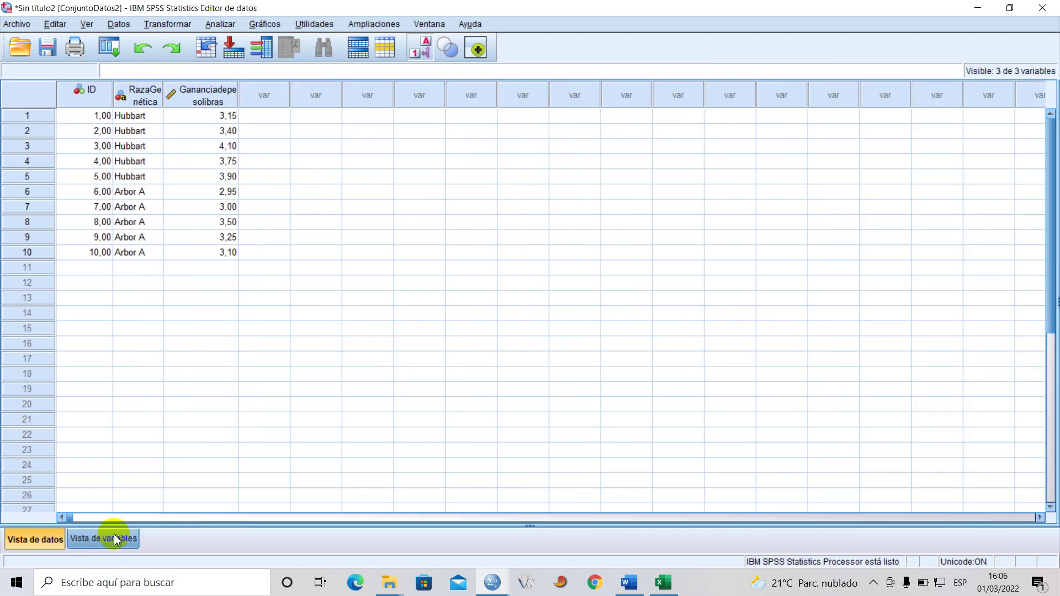
{"action": "left_click", "coordinate": [116, 540]}
{"action": "left_click", "coordinate": [38, 540]}
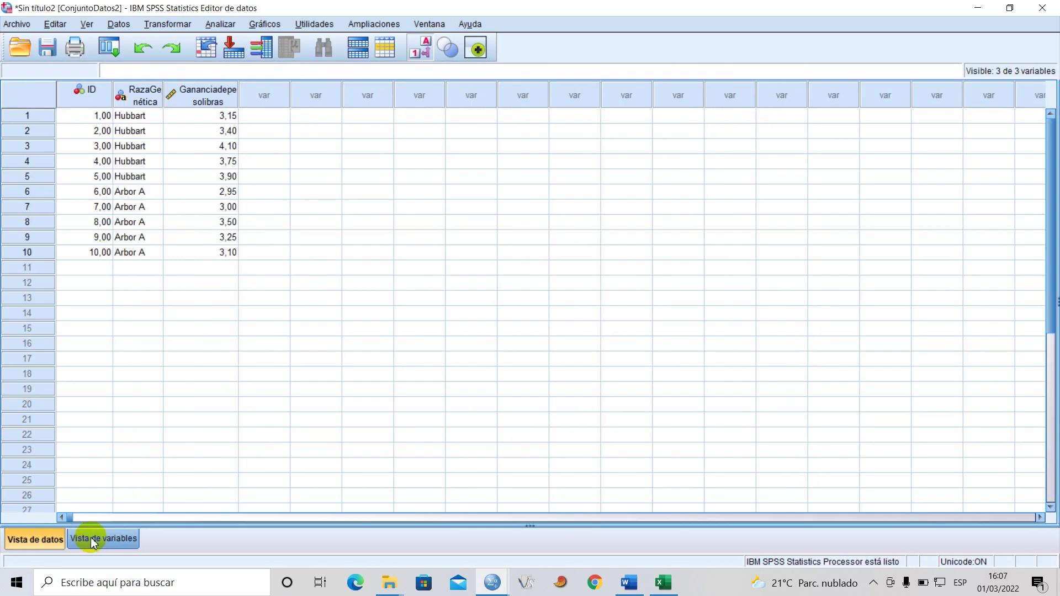
{"action": "left_click", "coordinate": [93, 540]}
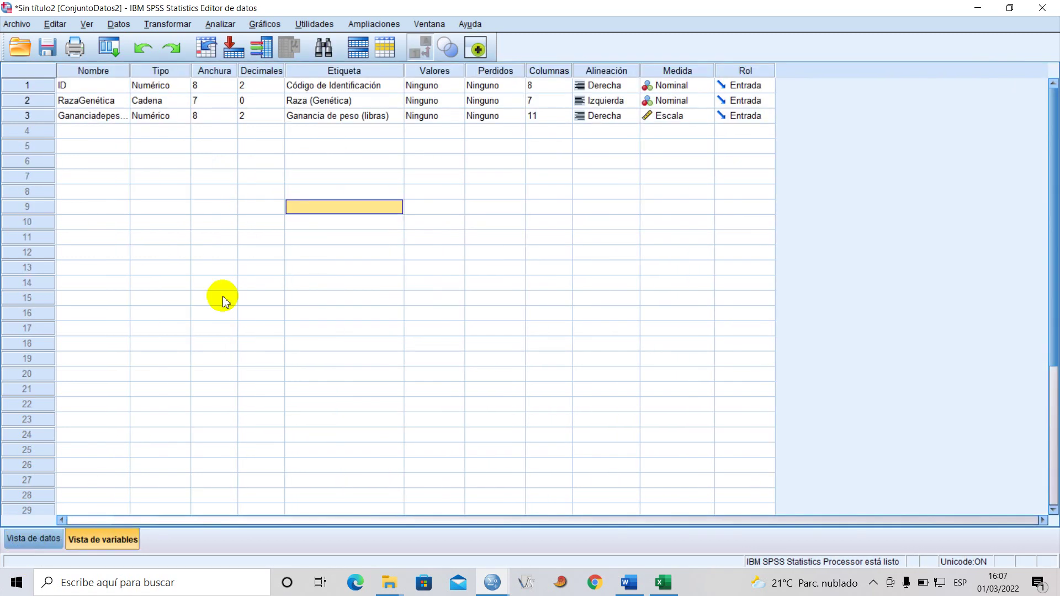
{"action": "left_click", "coordinate": [1044, 9]}
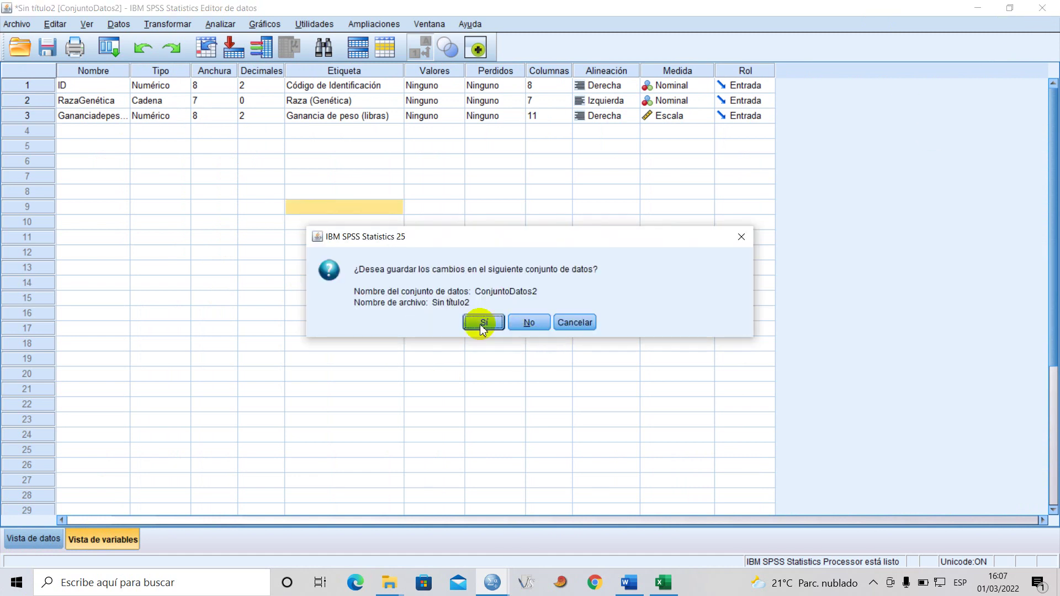
{"action": "left_click", "coordinate": [530, 325]}
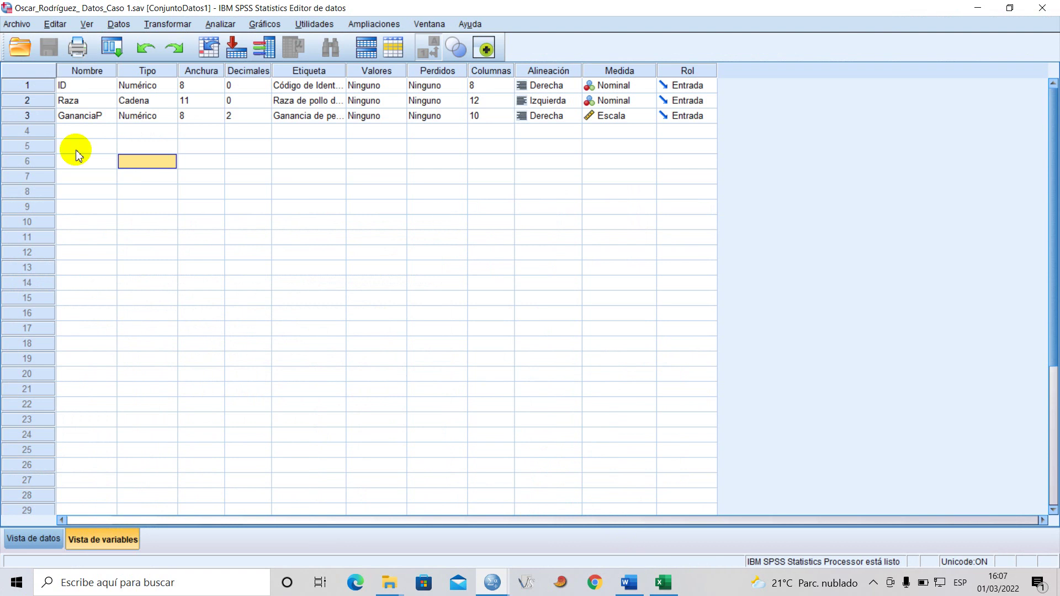
{"action": "left_click", "coordinate": [33, 538]}
{"action": "left_click", "coordinate": [88, 536]}
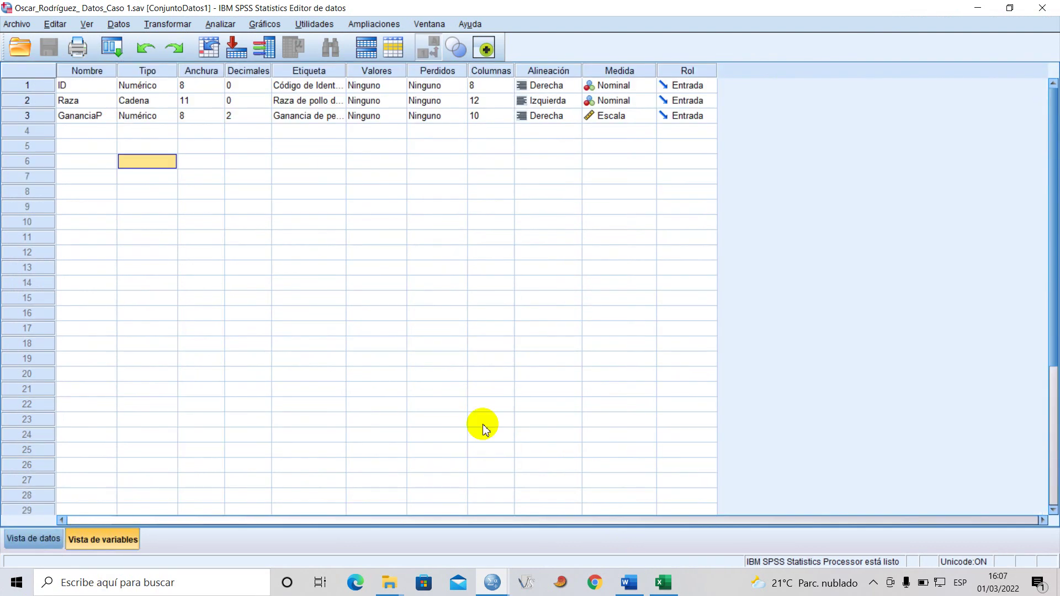
Switch to InfoStat, create a new table and maximize its window.
{"action": "left_click", "coordinate": [525, 584]}
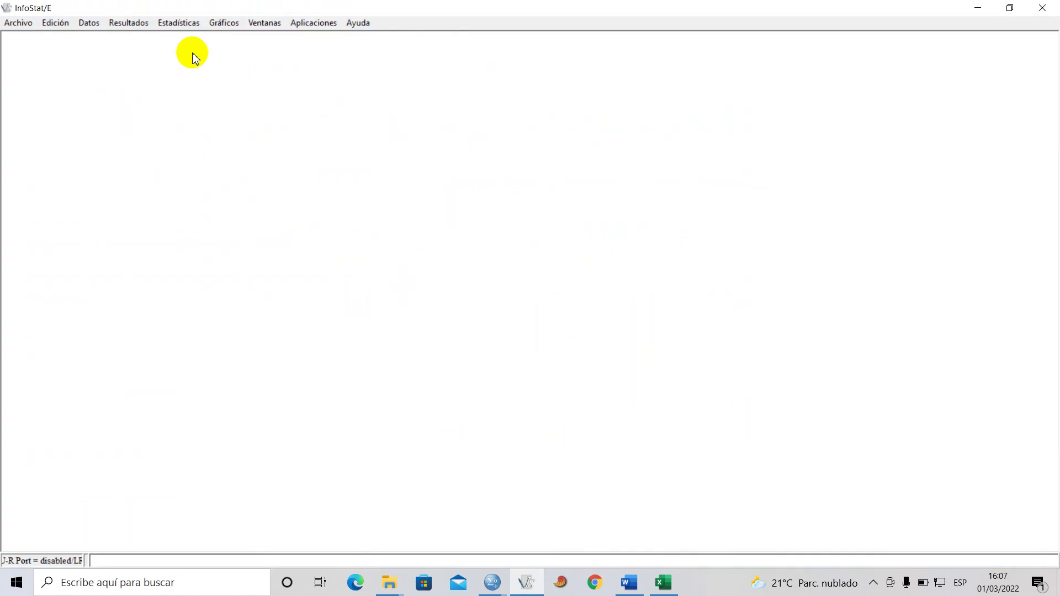
{"action": "left_click", "coordinate": [18, 25]}
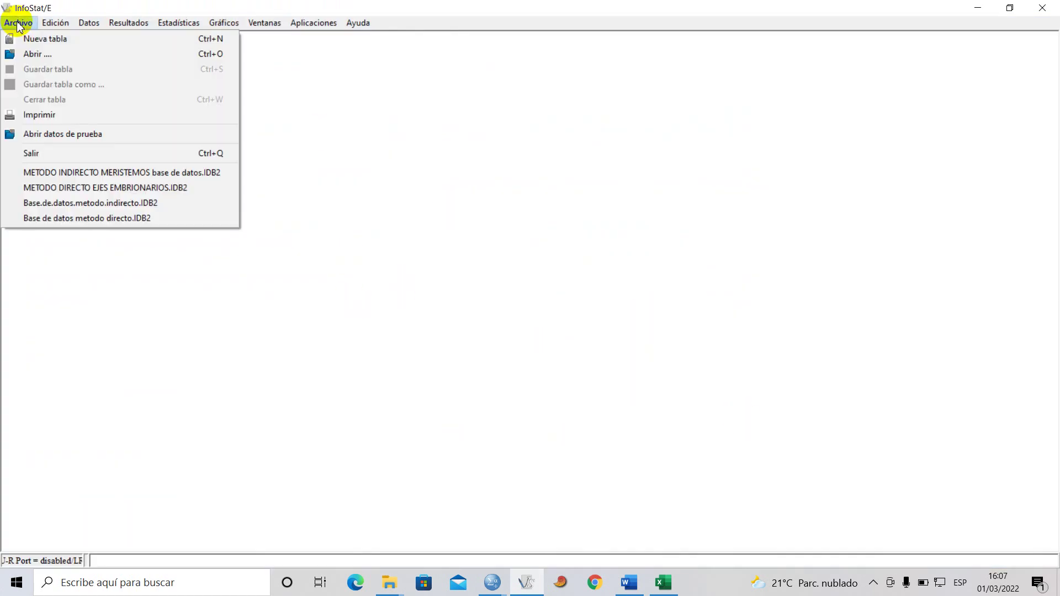
{"action": "left_click", "coordinate": [33, 40]}
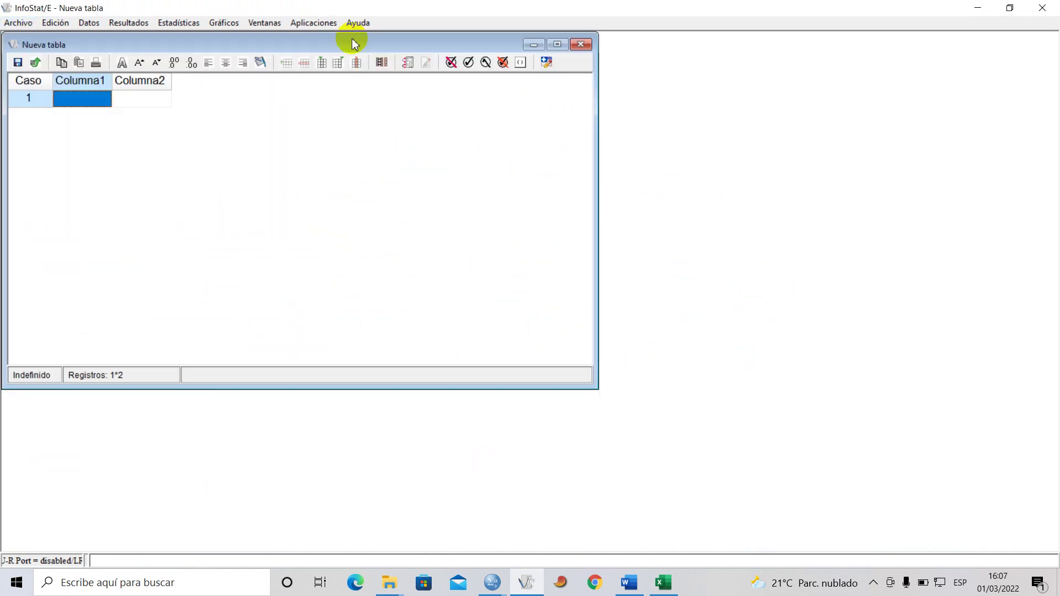
{"action": "left_click_drag", "start_coordinate": [421, 43], "coordinate": [426, 66]}
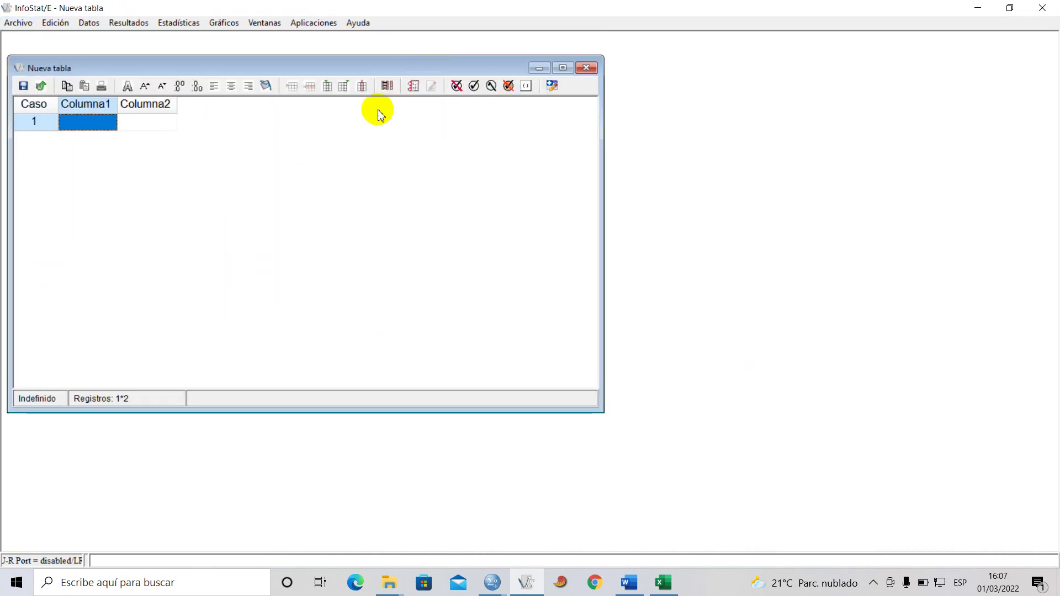
{"action": "left_click", "coordinate": [563, 68]}
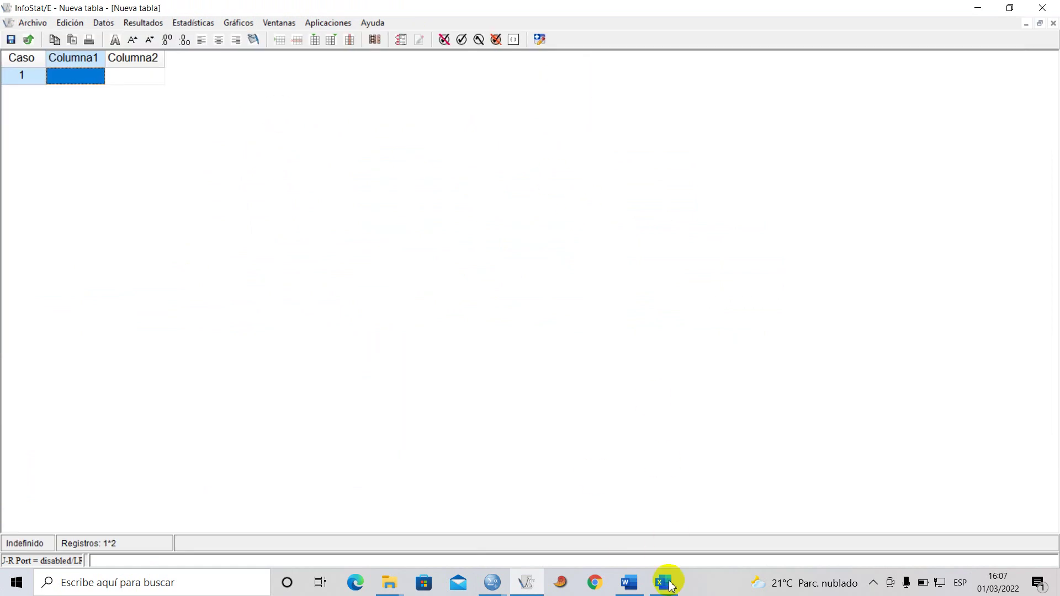
Switch to the Excel workbook and copy the breed and weight gain columns with their headers, N13:O23, leaving out the ID column.
{"action": "left_click", "coordinate": [664, 581]}
{"action": "left_click", "coordinate": [821, 359]}
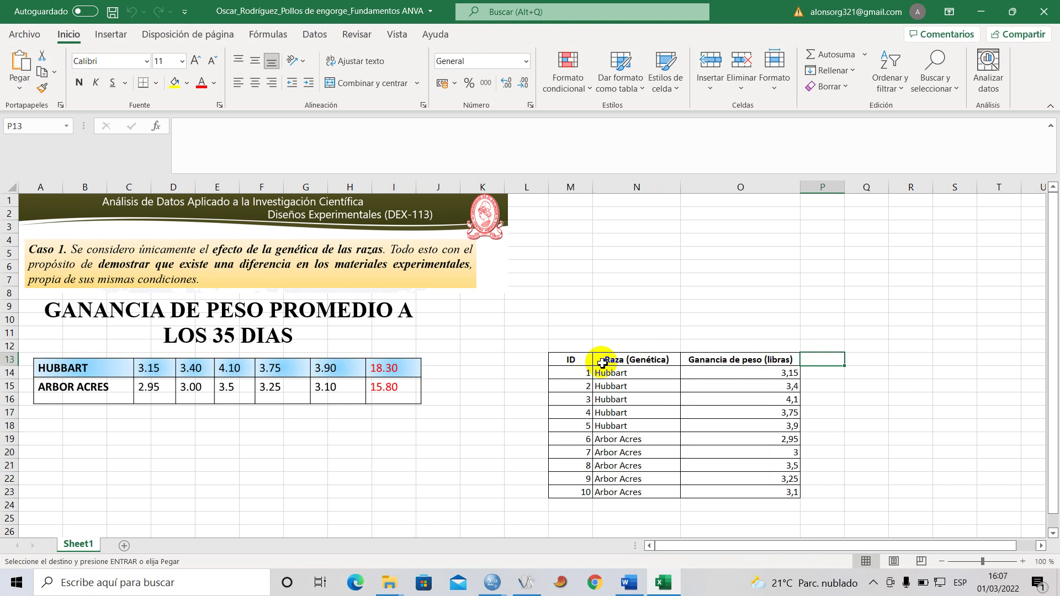
{"action": "left_click_drag", "start_coordinate": [575, 357], "coordinate": [571, 494]}
{"action": "left_click", "coordinate": [635, 319]}
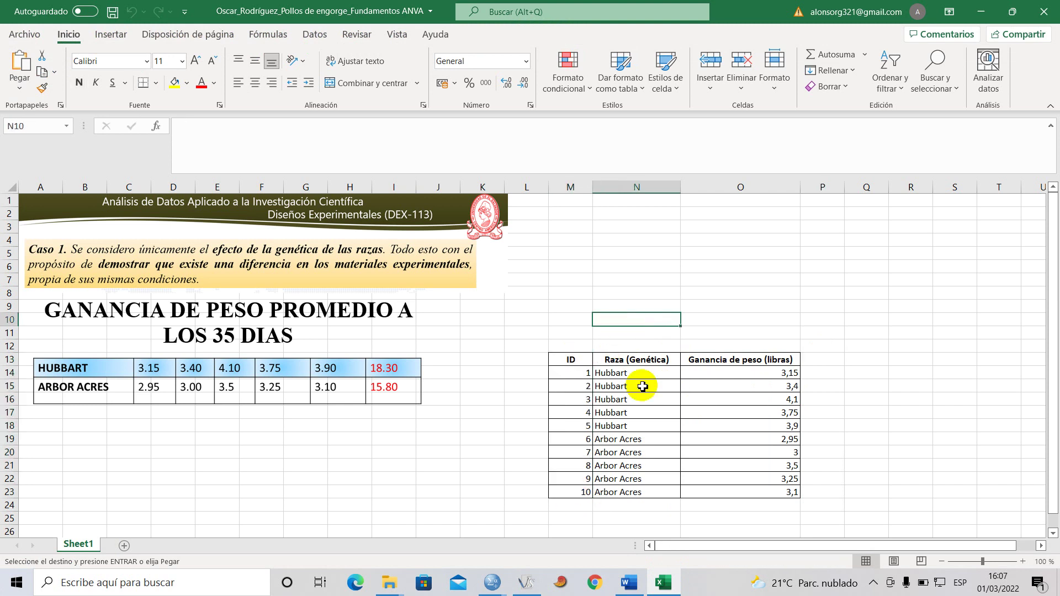
{"action": "left_click_drag", "start_coordinate": [624, 361], "coordinate": [735, 498]}
{"action": "key", "text": "ctrl+c"}
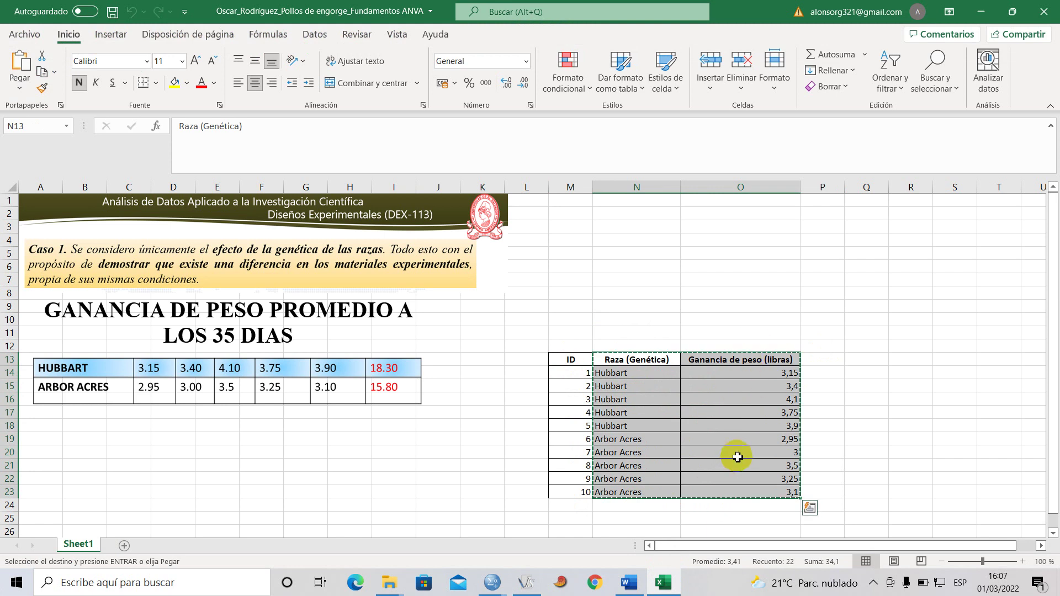
Switch to InfoStat and paste the copied data with column names into the first cell of the new table.
{"action": "left_click", "coordinate": [527, 582]}
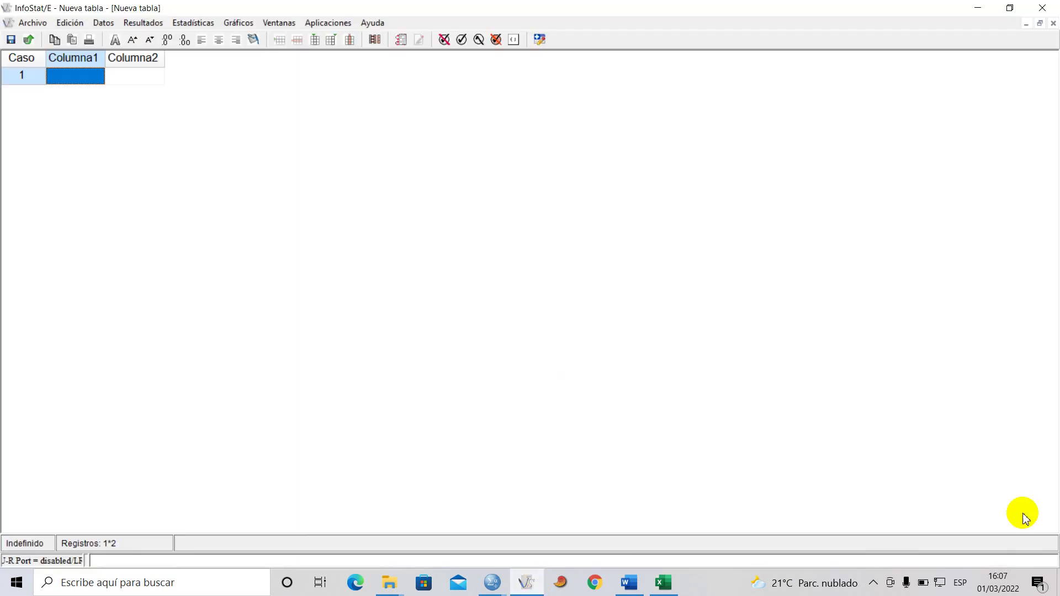
{"action": "right_click", "coordinate": [71, 80]}
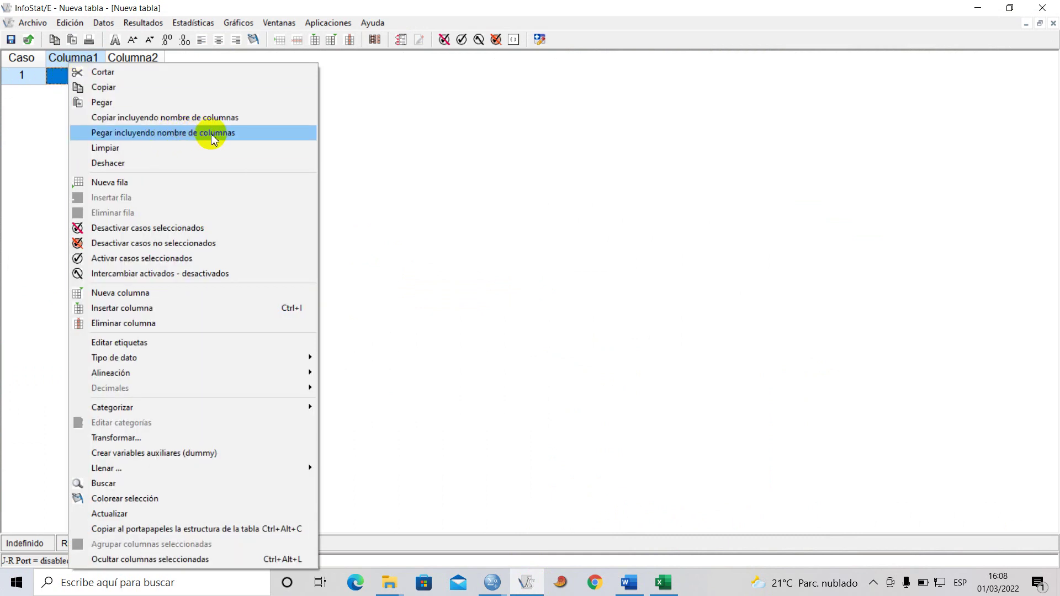
{"action": "left_click", "coordinate": [246, 133]}
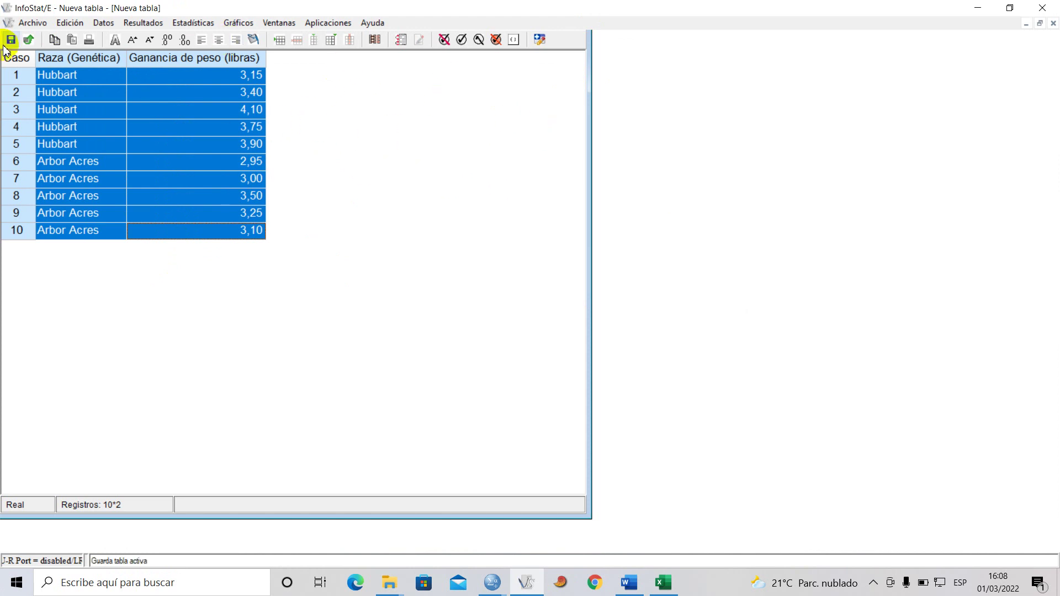
{"action": "left_click", "coordinate": [40, 24]}
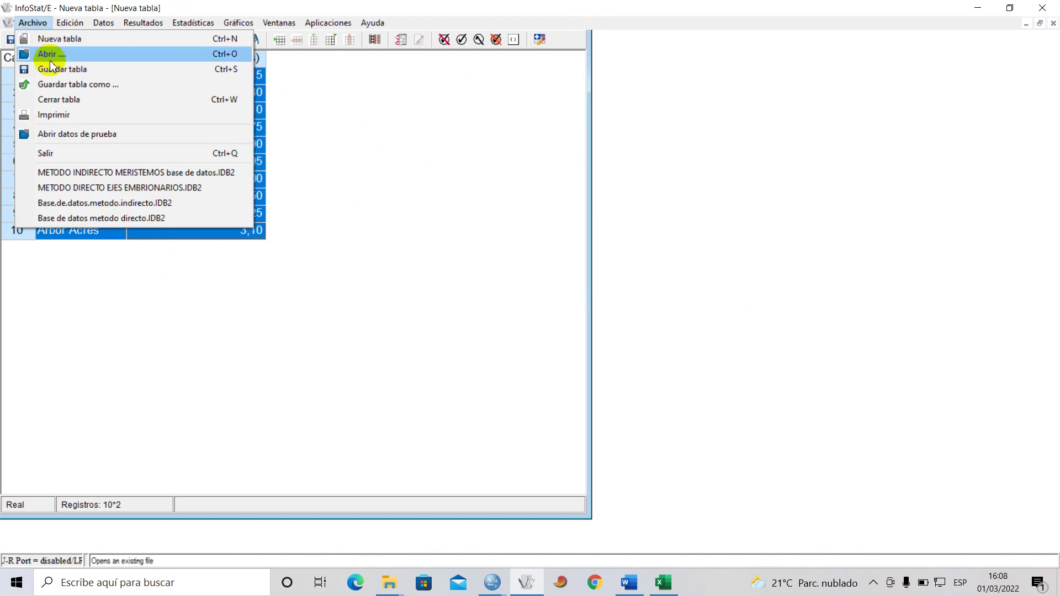
{"action": "left_click", "coordinate": [379, 212]}
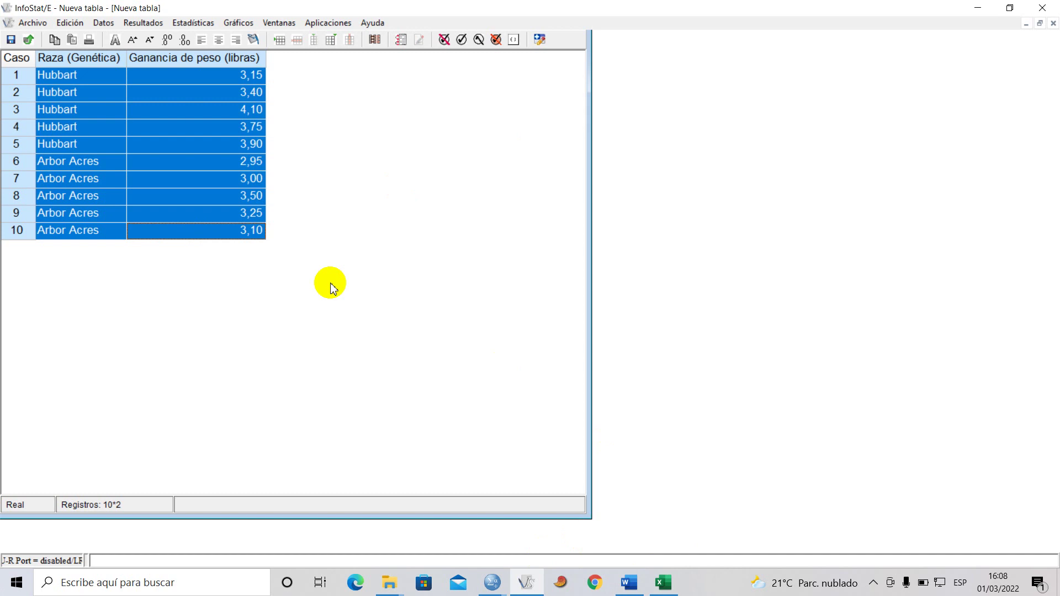
Switch to the Word lab guide and place the cursor beneath item 1, Elaborar matriz en Excel.
{"action": "mouse_move", "coordinate": [492, 582]}
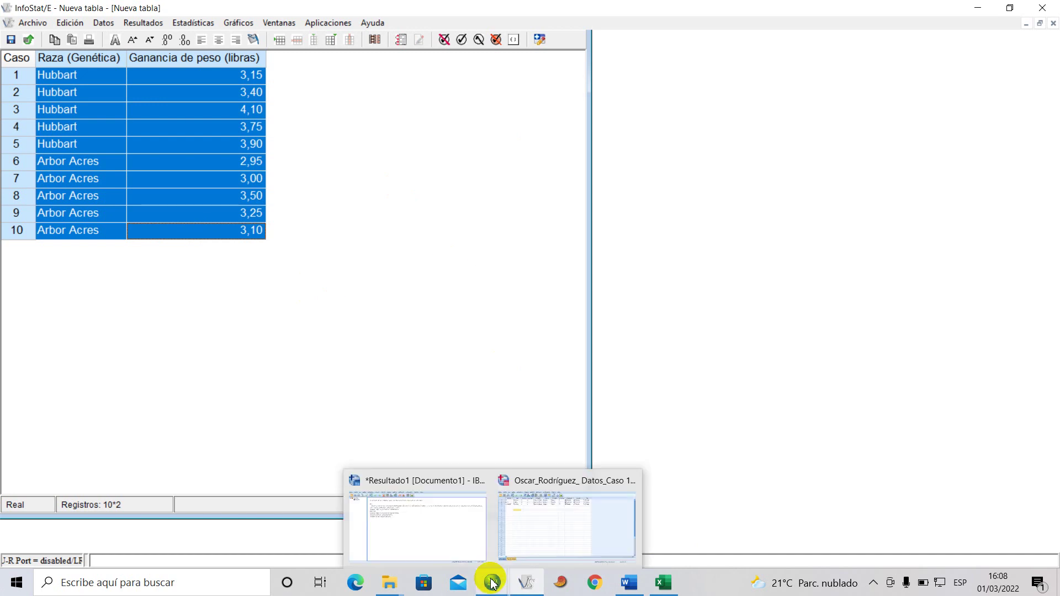
{"action": "left_click", "coordinate": [531, 512]}
{"action": "left_click", "coordinate": [630, 586]}
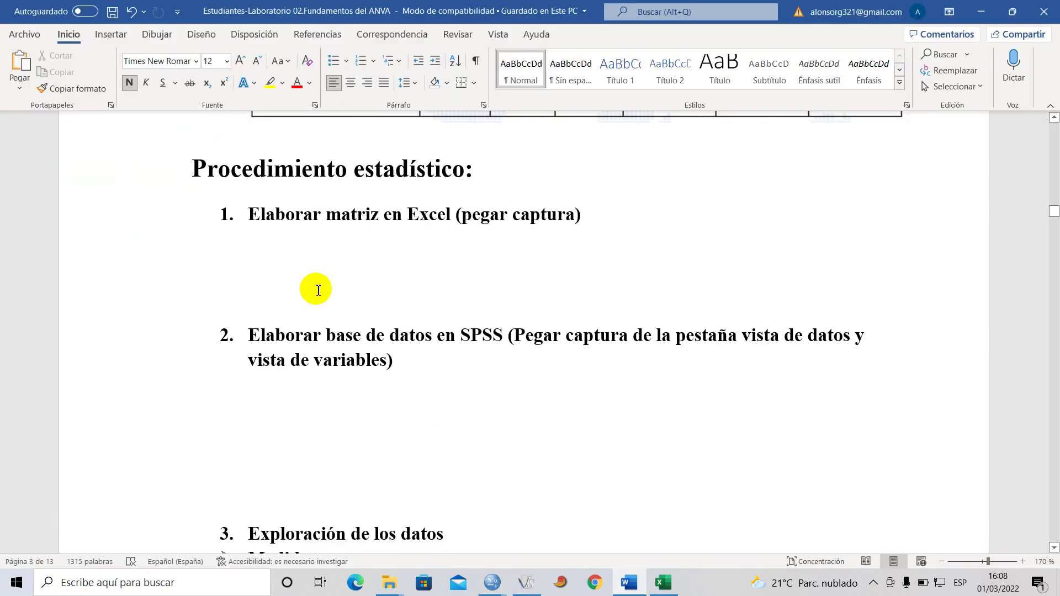
{"action": "left_click", "coordinate": [280, 255]}
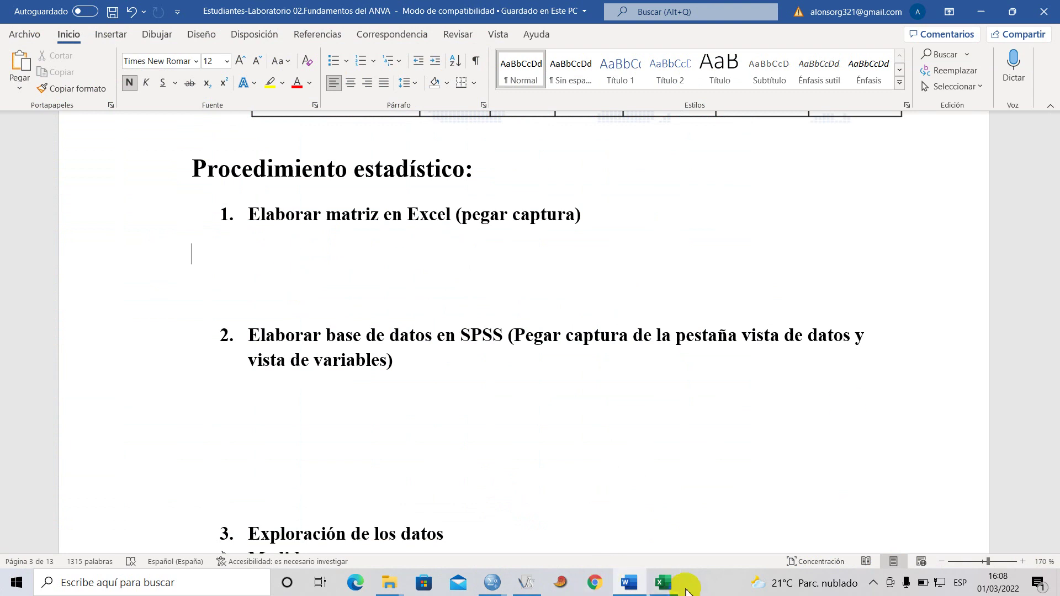
Check the matrix in Excel, try pasting the copied breed and weight gain table under item 1 of the Word guide, and undo the paste.
{"action": "left_click", "coordinate": [663, 582]}
{"action": "left_click", "coordinate": [446, 452]}
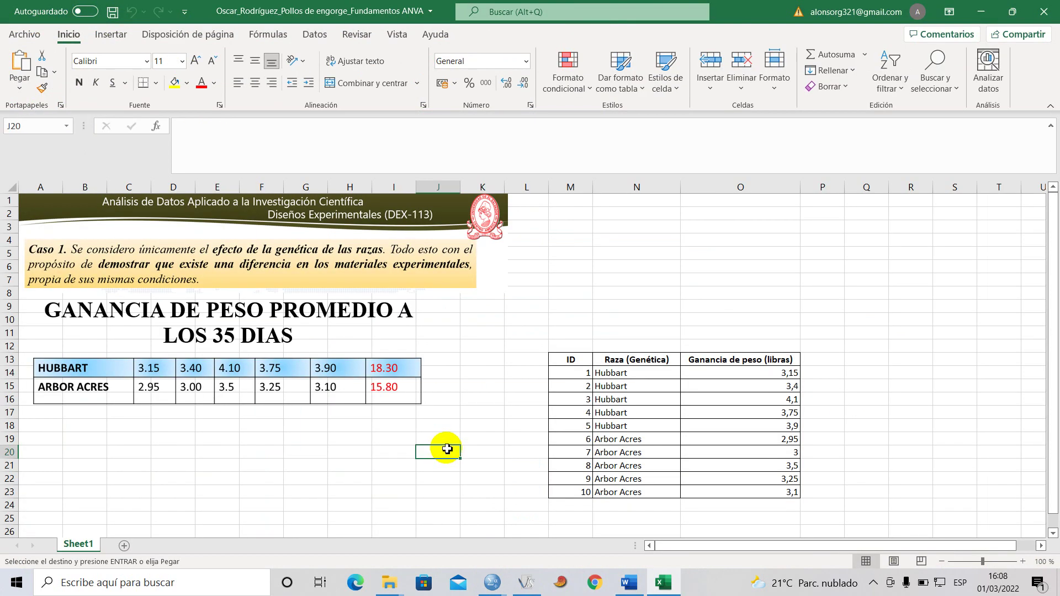
{"action": "left_click", "coordinate": [823, 505]}
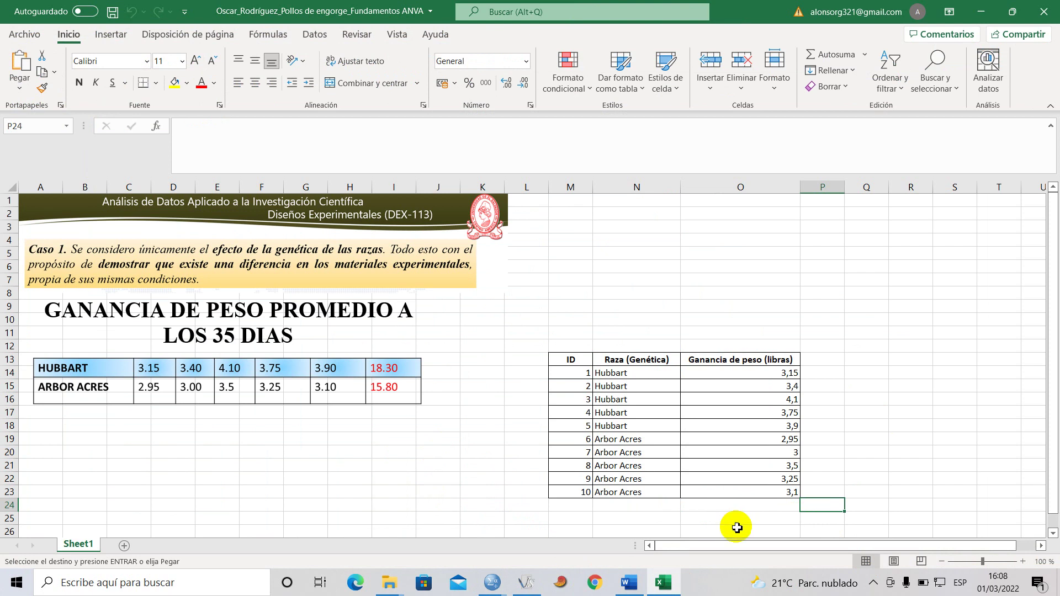
{"action": "left_click", "coordinate": [629, 582]}
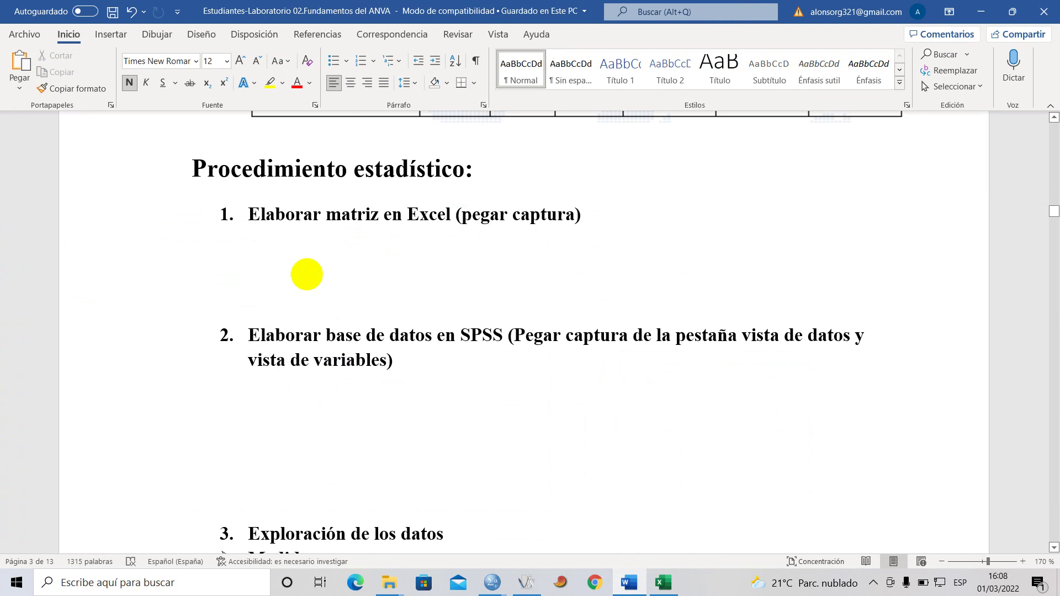
{"action": "left_click", "coordinate": [307, 274]}
{"action": "key", "text": "Return"}
{"action": "key", "text": "ctrl+v"}
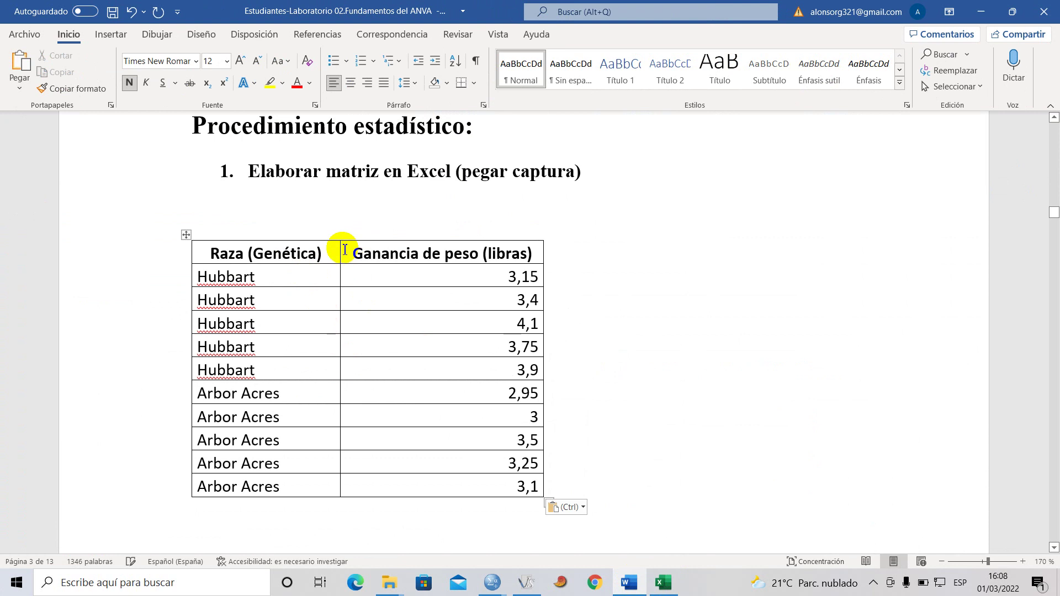
{"action": "key", "text": "ctrl+z"}
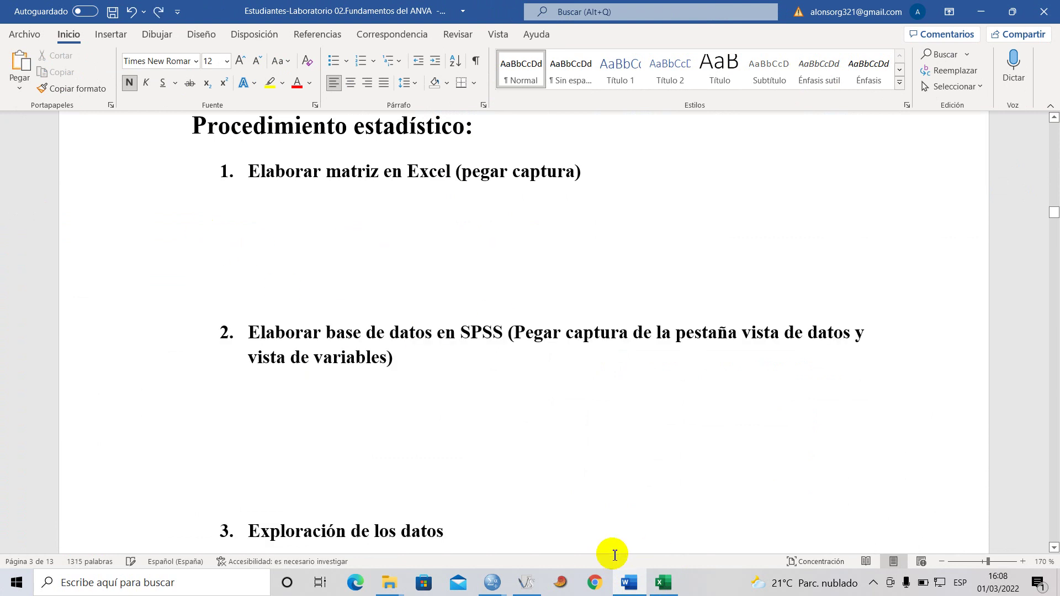
Switch to Excel, clear the copy selection and capture the sheet area from the Caso 1 header through the ID matrix with Herramienta Recortes.
{"action": "left_click", "coordinate": [663, 582]}
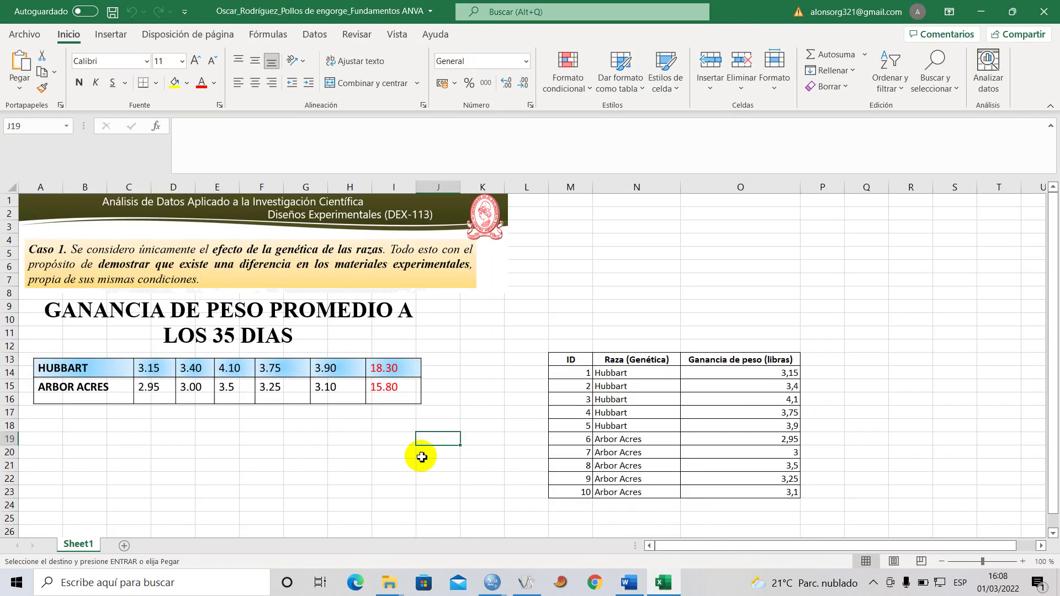
{"action": "key", "text": "Escape"}
{"action": "left_click", "coordinate": [317, 463]}
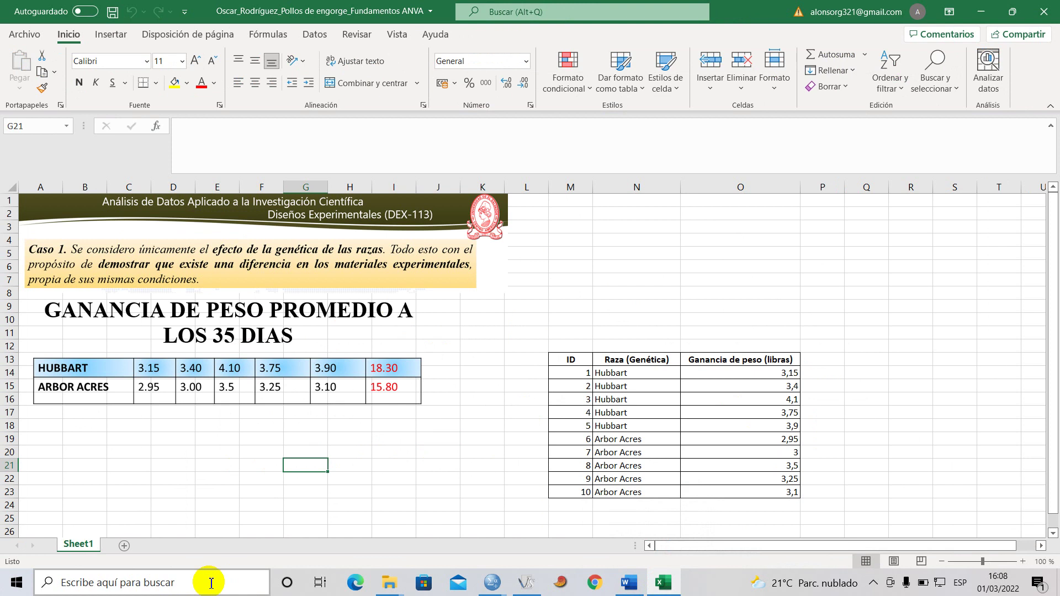
{"action": "left_click", "coordinate": [154, 582]}
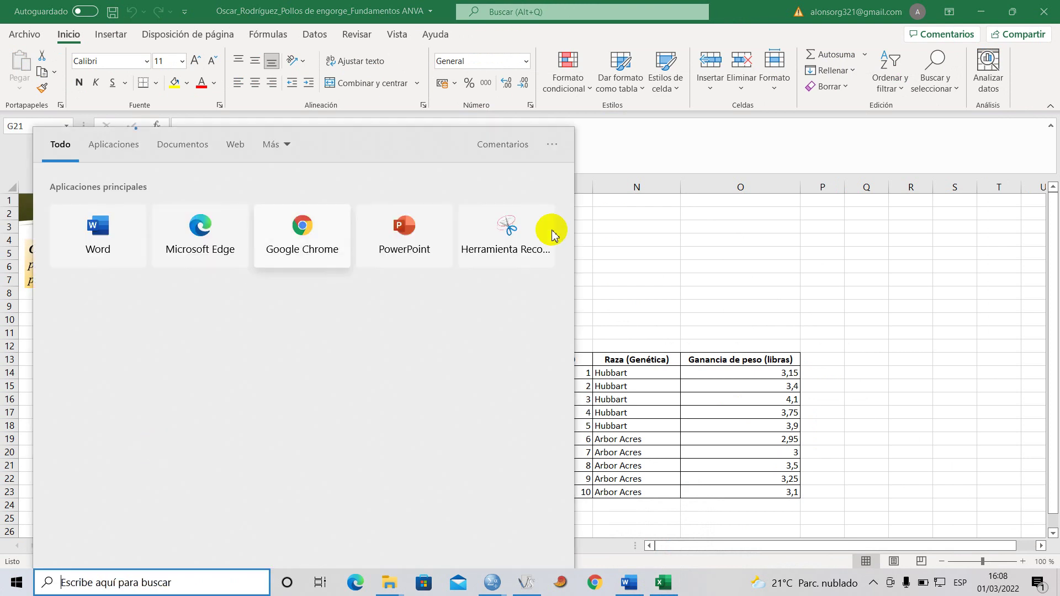
{"action": "left_click", "coordinate": [514, 259]}
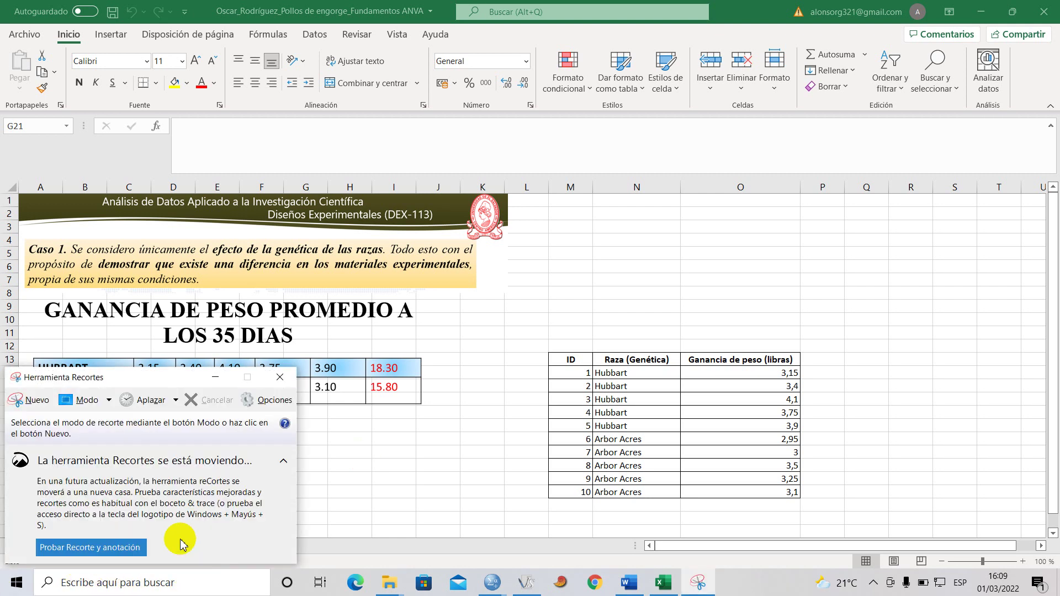
{"action": "left_click", "coordinate": [36, 400]}
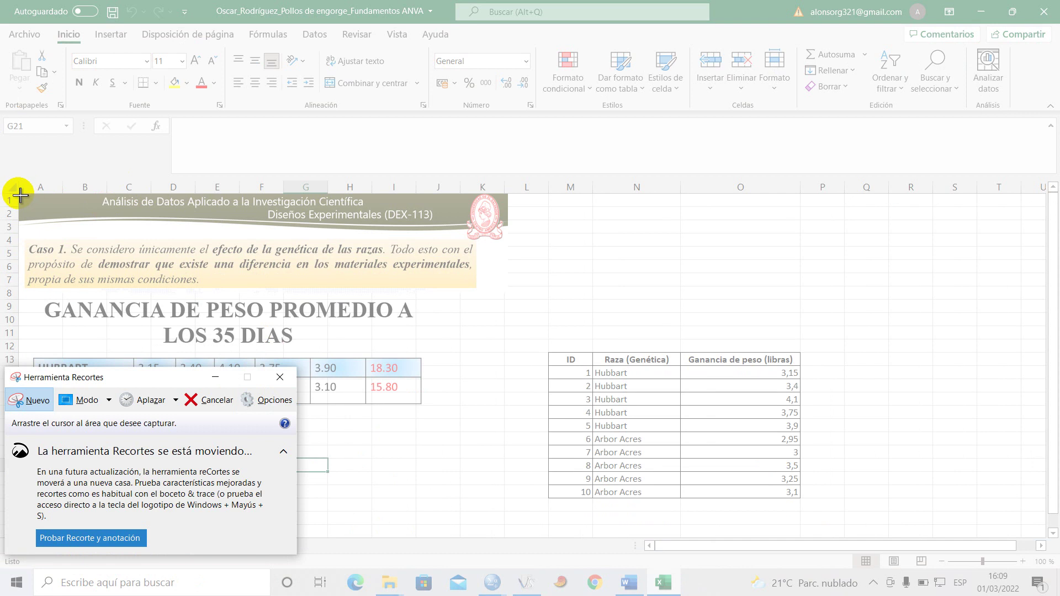
{"action": "left_click_drag", "start_coordinate": [19, 194], "coordinate": [817, 504]}
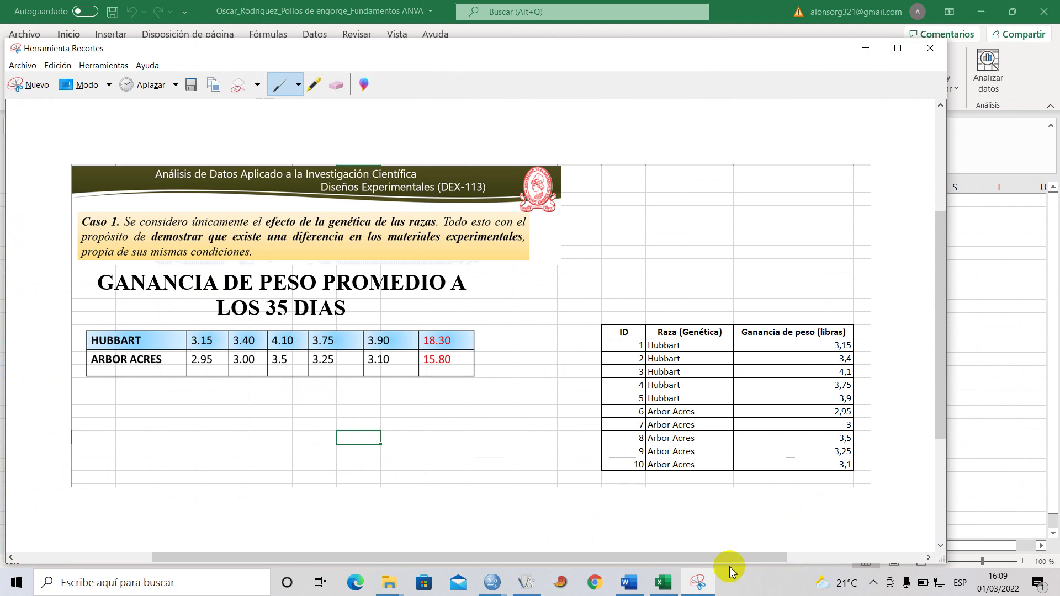
Paste the Excel capture under item 1 of the Word guide and remove the blank line above it.
{"action": "left_click", "coordinate": [631, 579]}
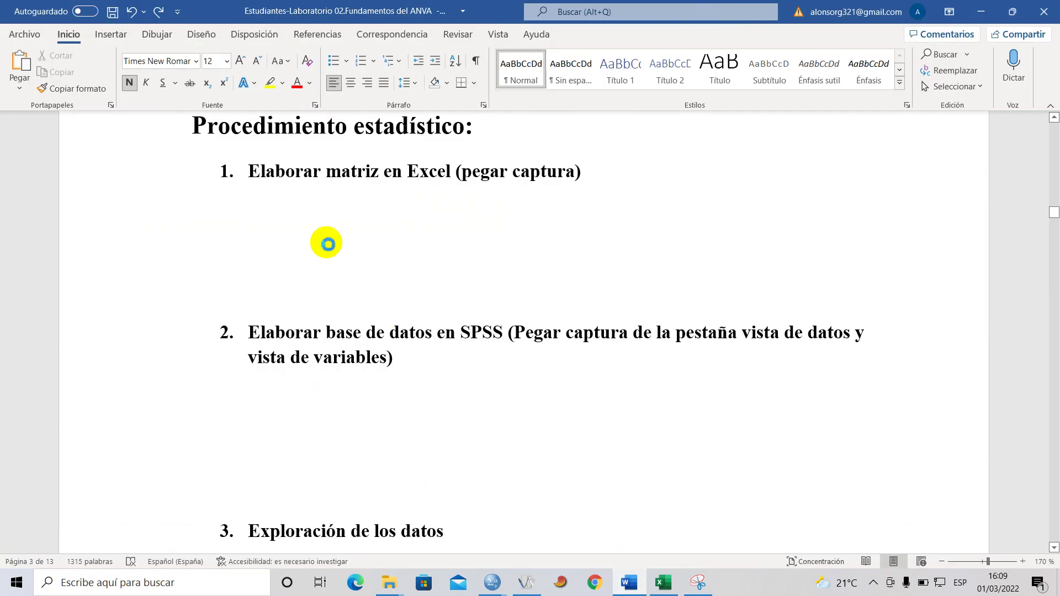
{"action": "key", "text": "ctrl+v"}
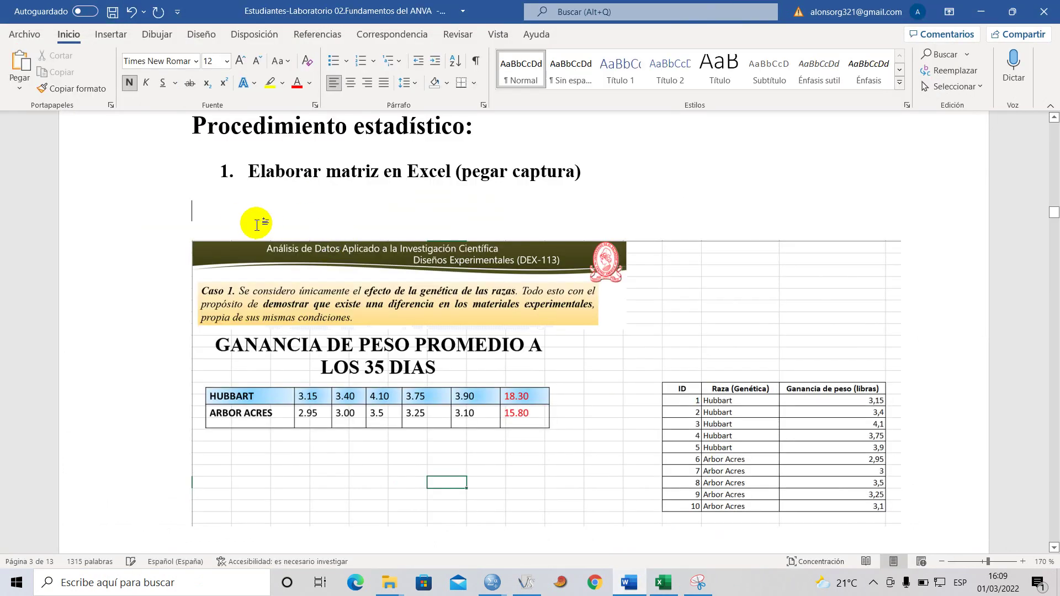
{"action": "left_click", "coordinate": [264, 222]}
{"action": "key", "text": "BackSpace"}
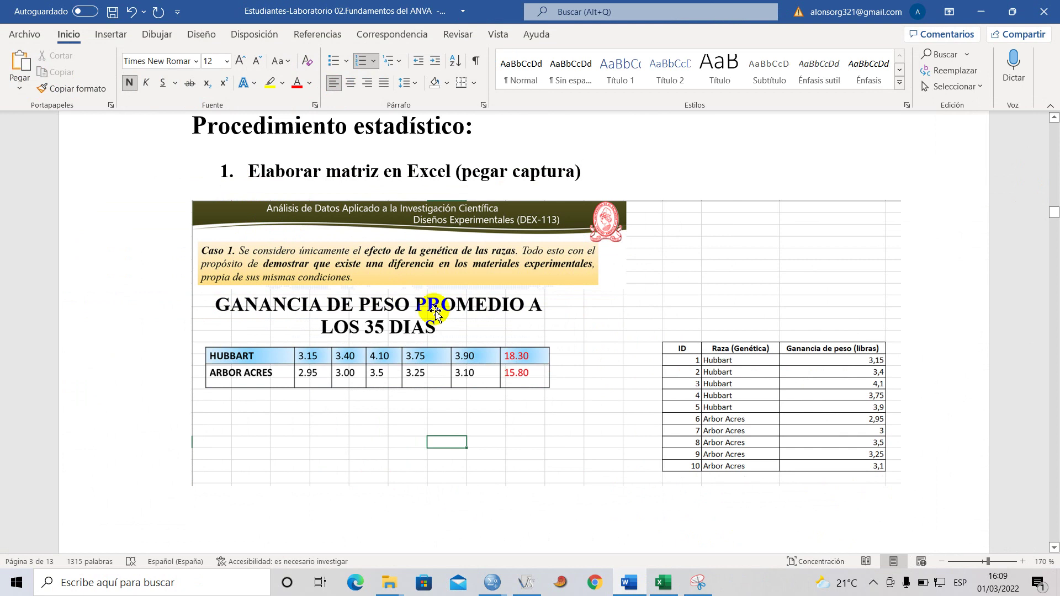
Review the pasted matrix capture under item 1 together with the Caso 1 statement and weight gain table above it.
{"action": "scroll", "coordinate": [429, 386], "scroll_direction": "down", "scroll_amount": 1}
{"action": "scroll", "coordinate": [425, 337], "scroll_direction": "up", "scroll_amount": 4}
{"action": "scroll", "coordinate": [409, 342], "scroll_direction": "up", "scroll_amount": 2}
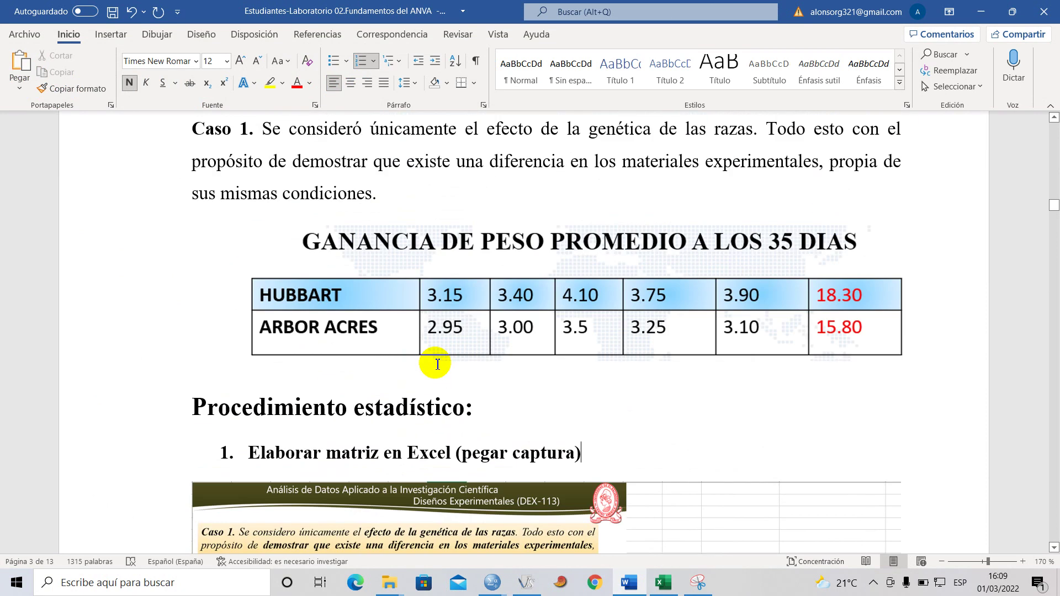
{"action": "scroll", "coordinate": [438, 346], "scroll_direction": "down", "scroll_amount": 6}
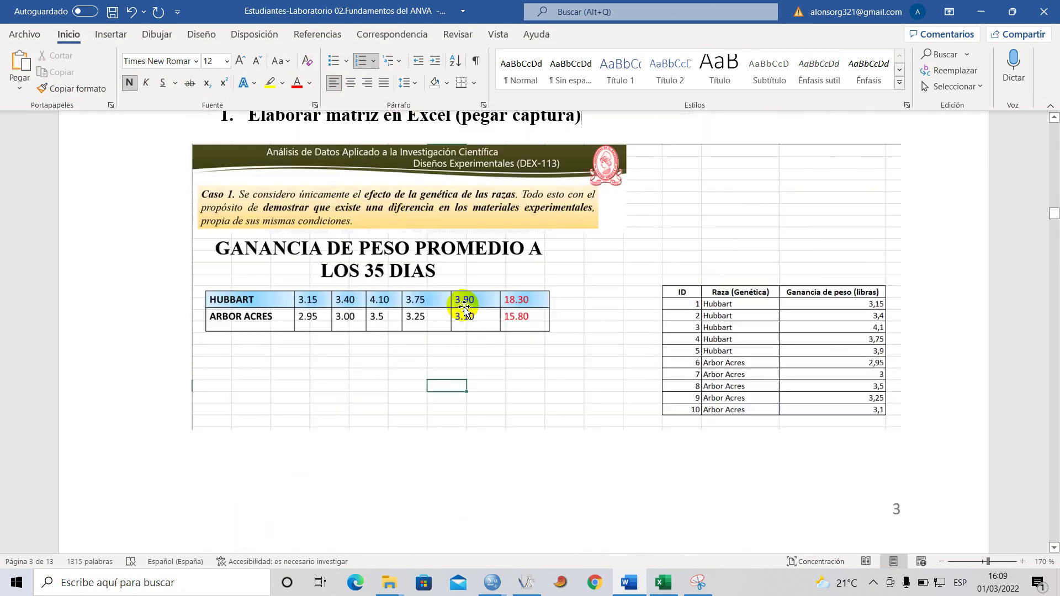
{"action": "scroll", "coordinate": [464, 310], "scroll_direction": "up", "scroll_amount": 2}
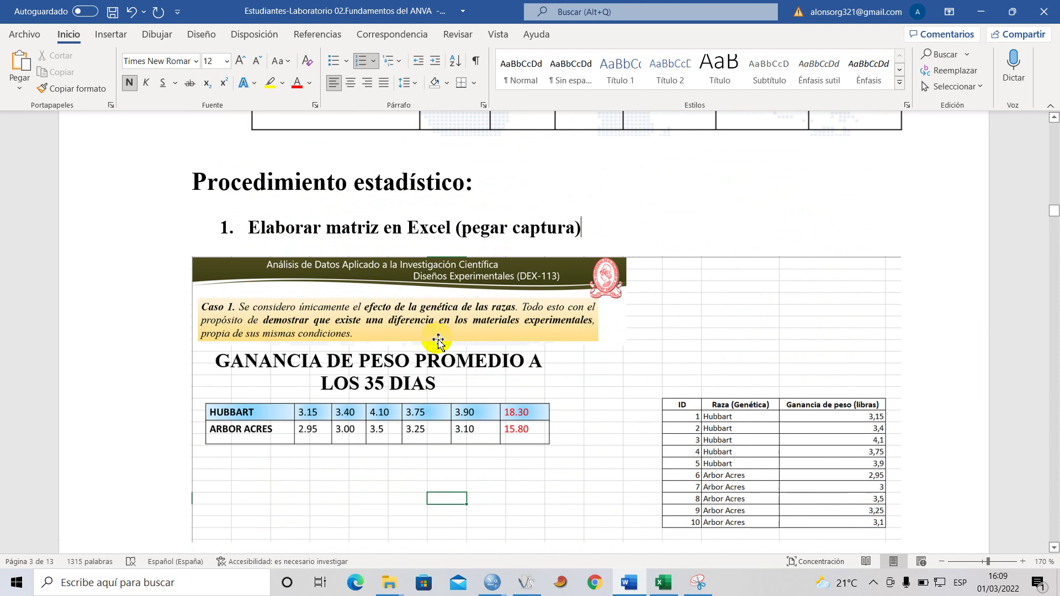
{"action": "scroll", "coordinate": [437, 340], "scroll_direction": "down", "scroll_amount": 2}
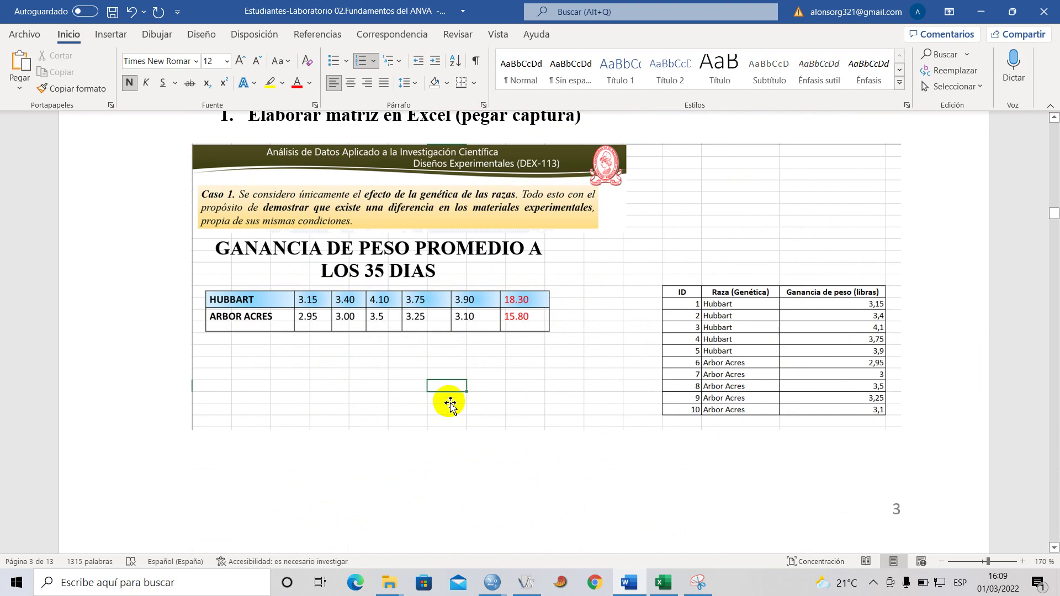
{"action": "scroll", "coordinate": [341, 409], "scroll_direction": "up", "scroll_amount": 2}
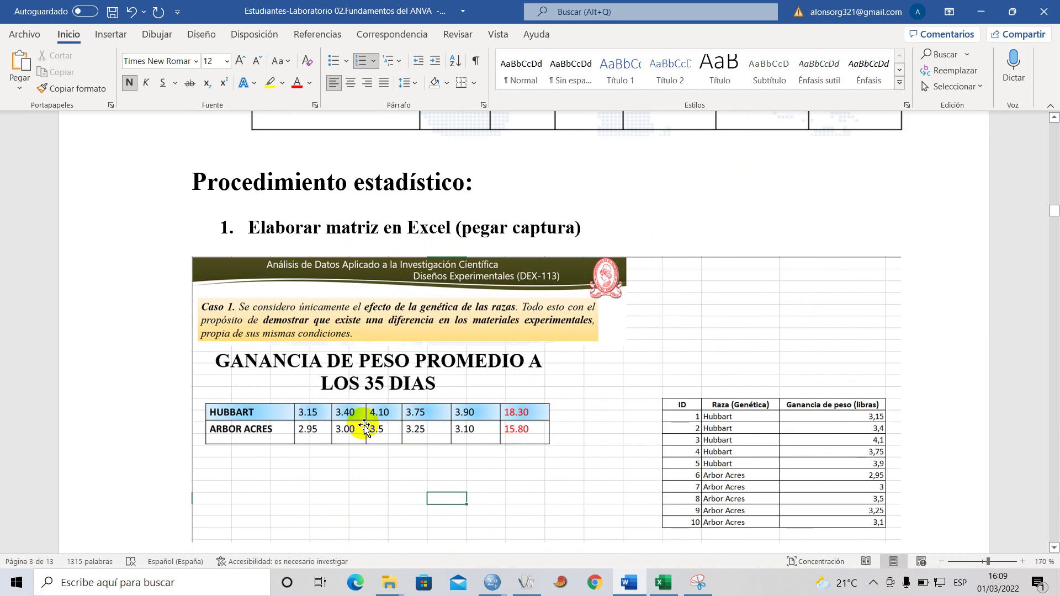
{"action": "scroll", "coordinate": [353, 425], "scroll_direction": "down", "scroll_amount": 1}
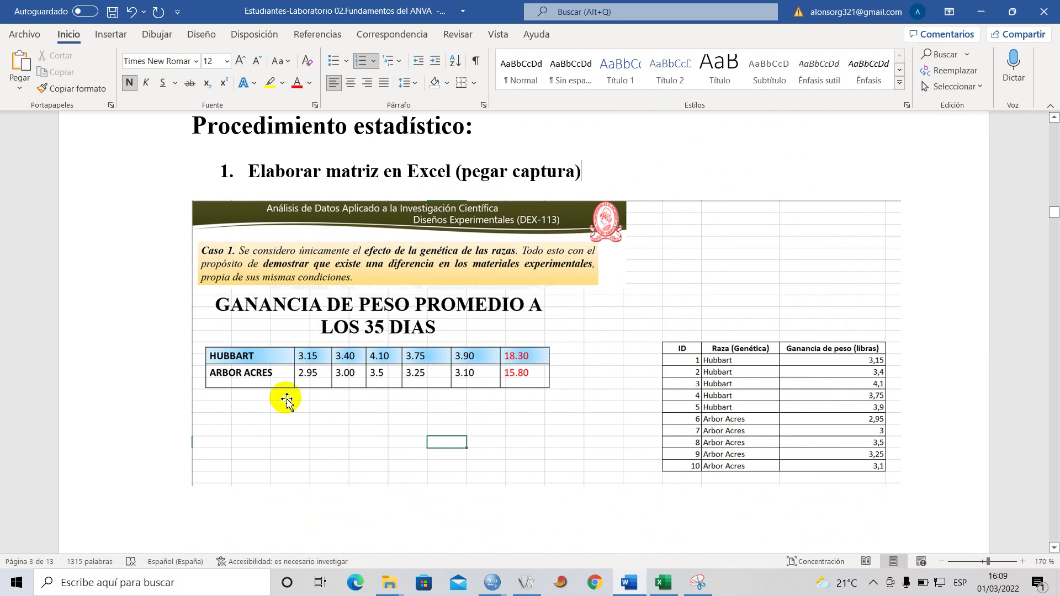
Place the cursor under item 2 of the guide and capture the variable view of the Caso 1 dataset in SPSS with Herramienta Recortes.
{"action": "scroll", "coordinate": [286, 399], "scroll_direction": "down", "scroll_amount": 10}
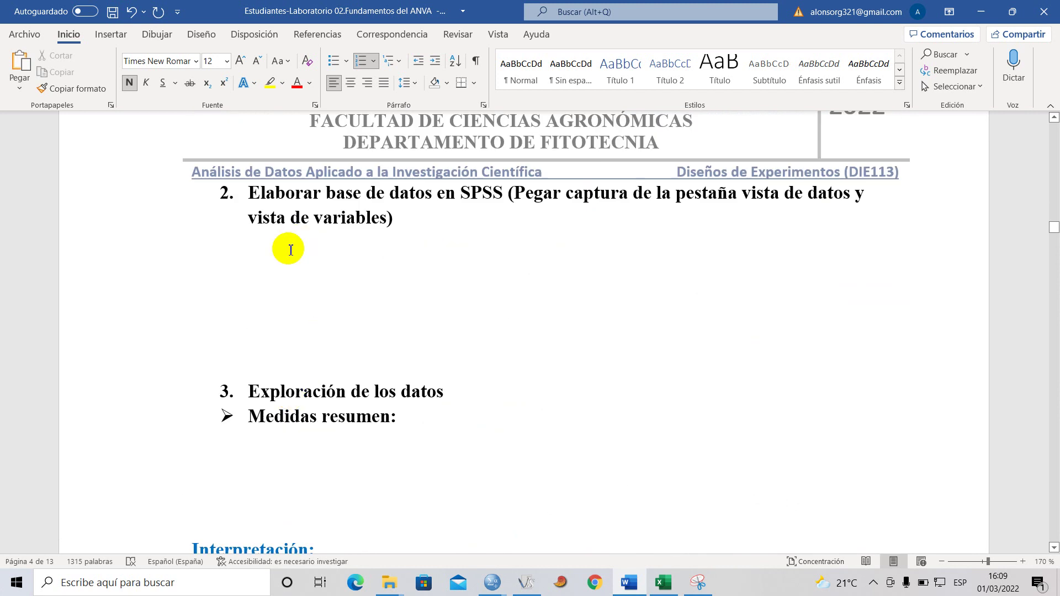
{"action": "left_click", "coordinate": [289, 261]}
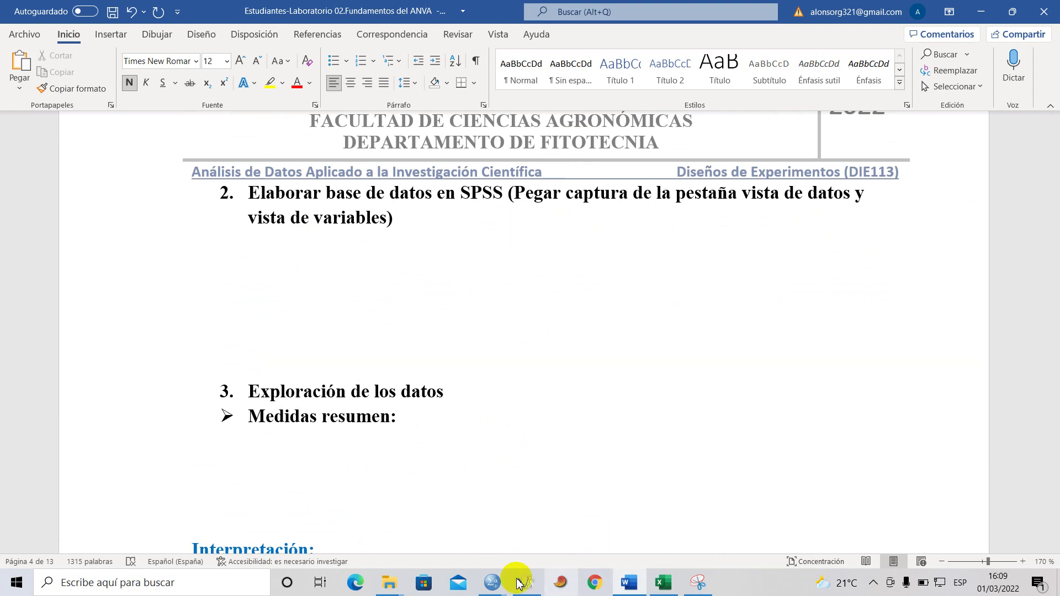
{"action": "mouse_move", "coordinate": [506, 586]}
{"action": "left_click", "coordinate": [552, 524]}
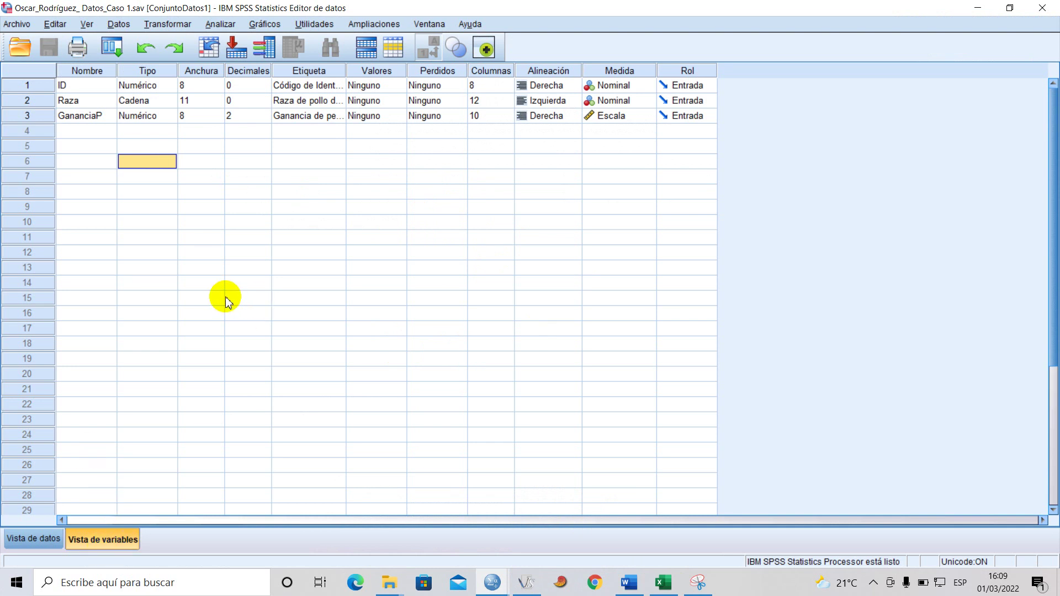
{"action": "left_click", "coordinate": [701, 582]}
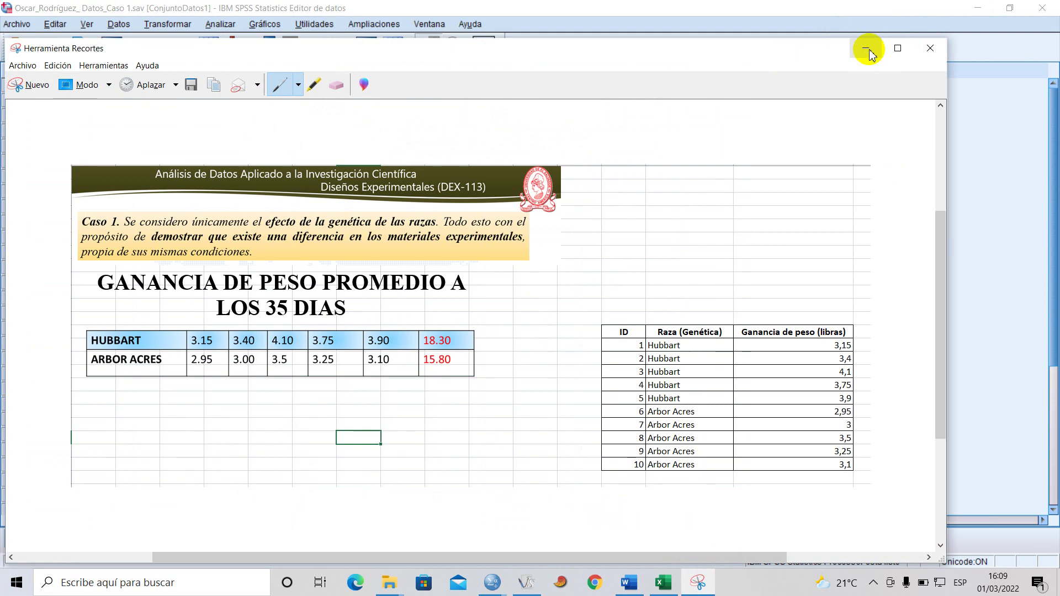
{"action": "left_click", "coordinate": [27, 85]}
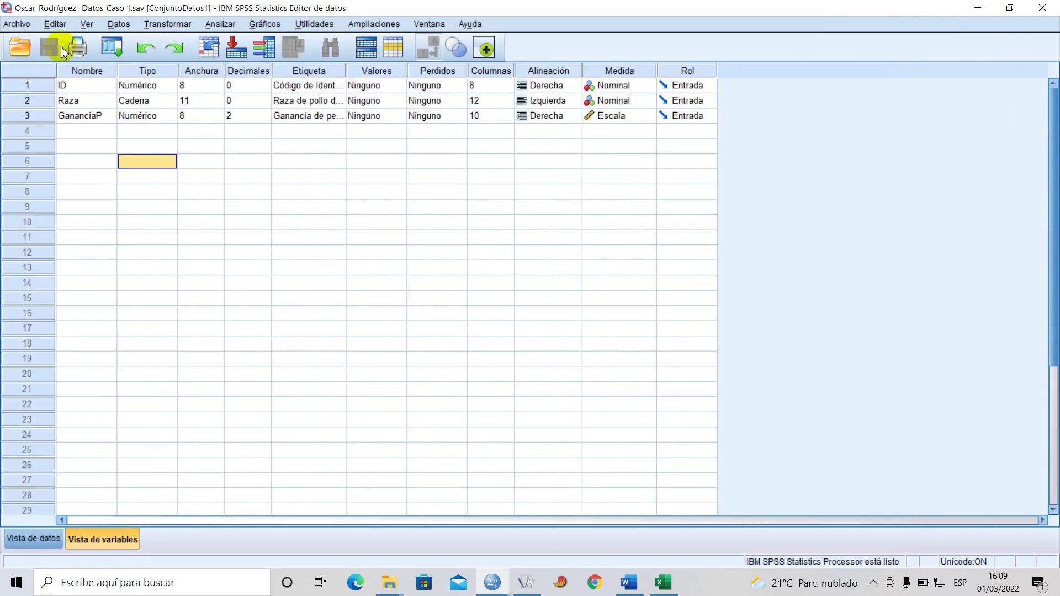
{"action": "left_click_drag", "start_coordinate": [6, 6], "coordinate": [756, 542]}
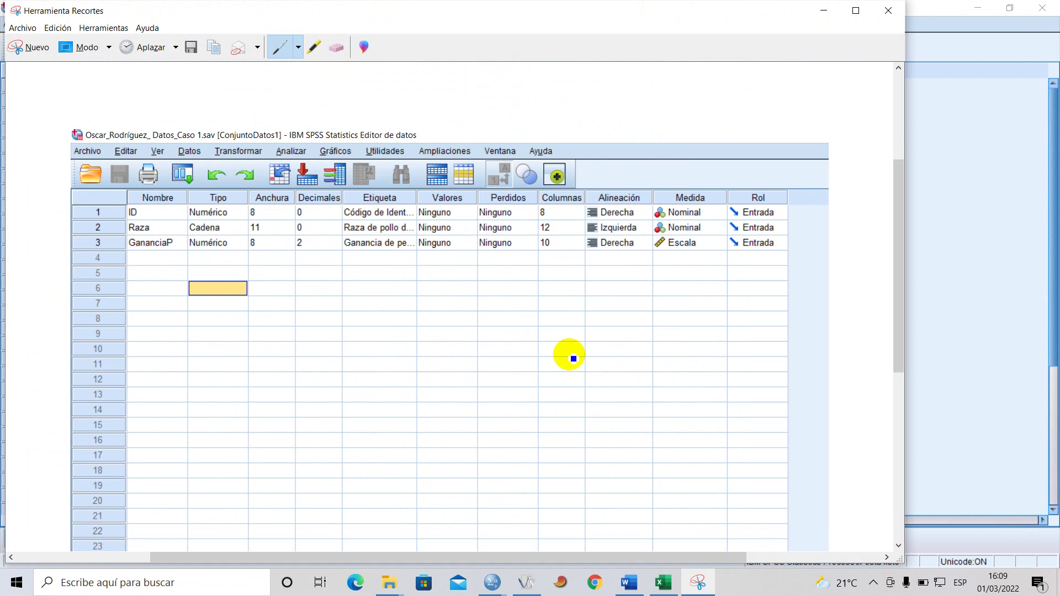
Return to the Word guide and paste the variable view capture under item 2.
{"action": "left_click", "coordinate": [629, 582]}
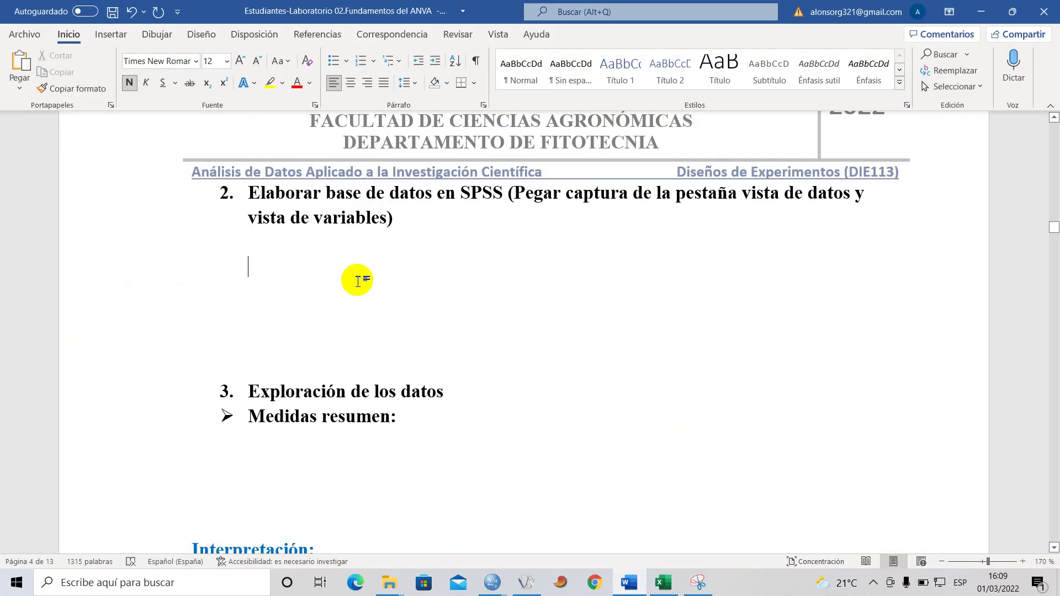
{"action": "key", "text": "ctrl+v"}
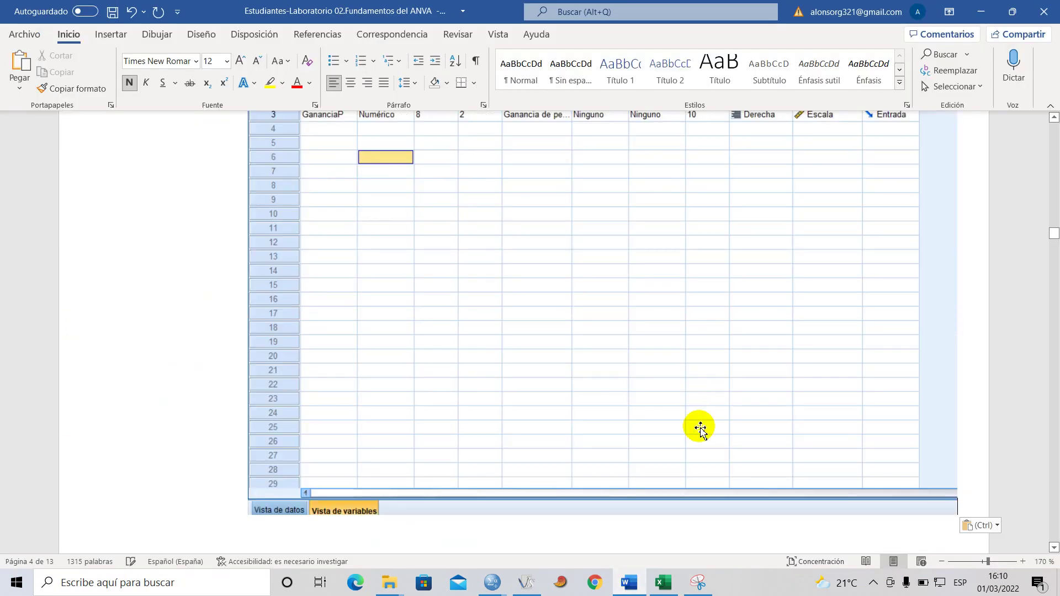
{"action": "scroll", "coordinate": [801, 497], "scroll_direction": "down", "scroll_amount": 1}
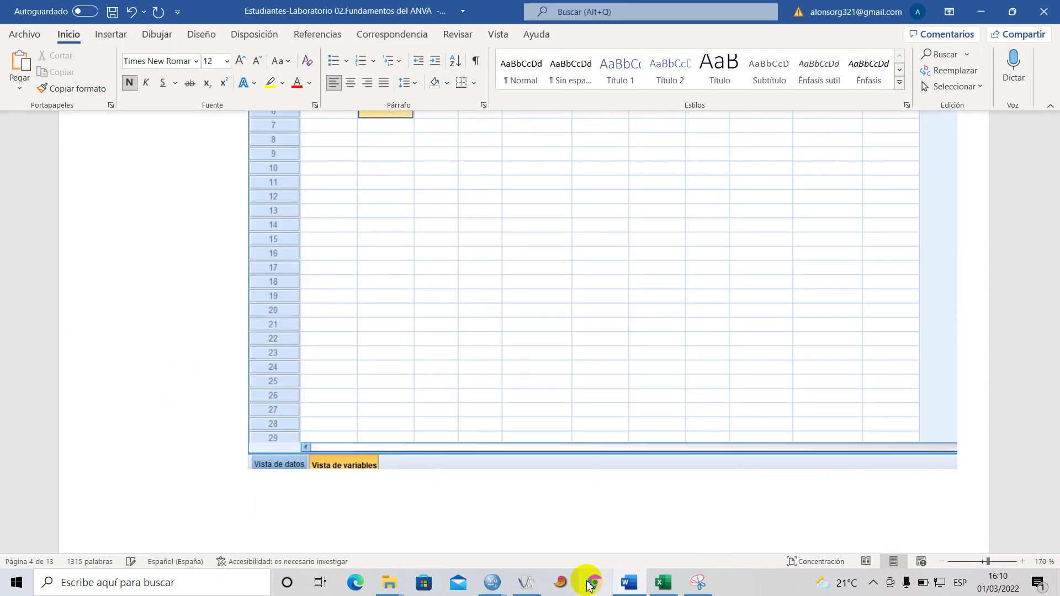
Switch to SPSS and show the data view of the Caso 1 dataset.
{"action": "mouse_move", "coordinate": [495, 585]}
{"action": "left_click", "coordinate": [540, 515]}
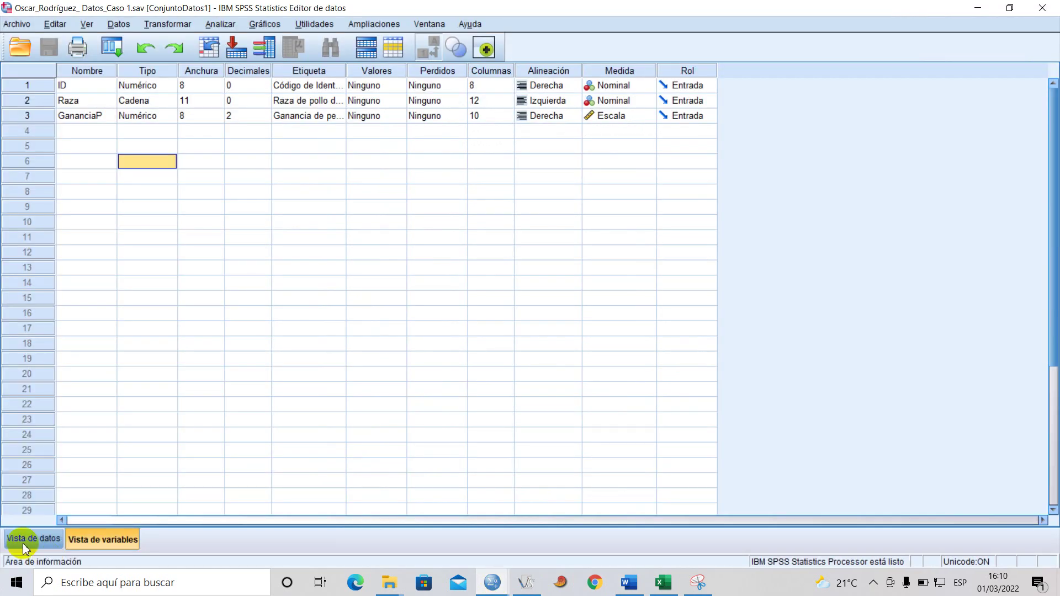
{"action": "left_click", "coordinate": [22, 536]}
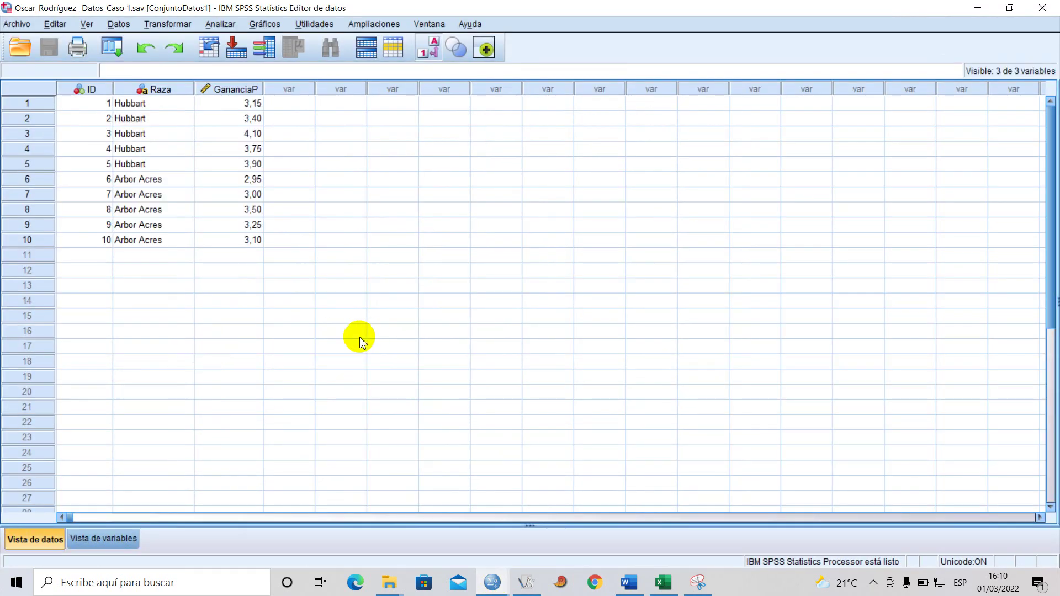
{"action": "left_click", "coordinate": [630, 583]}
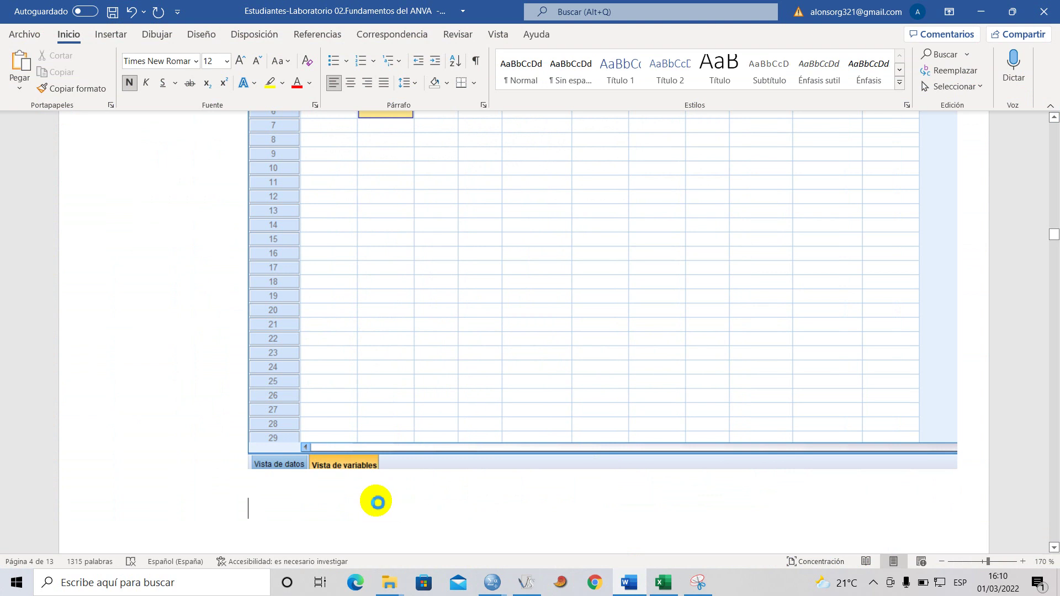
{"action": "key", "text": "ctrl+v"}
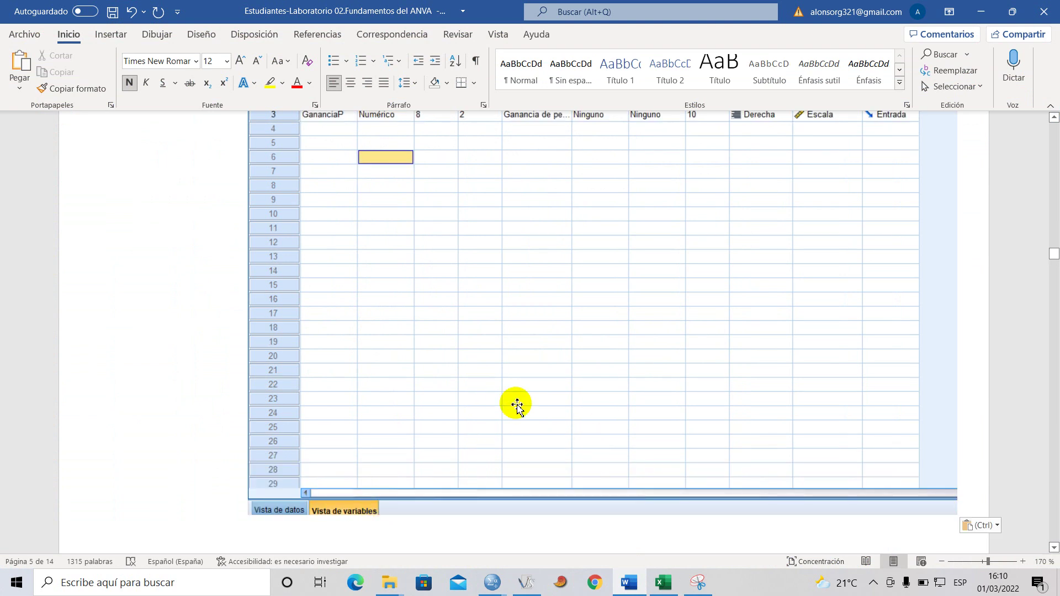
{"action": "key", "text": "ctrl+z"}
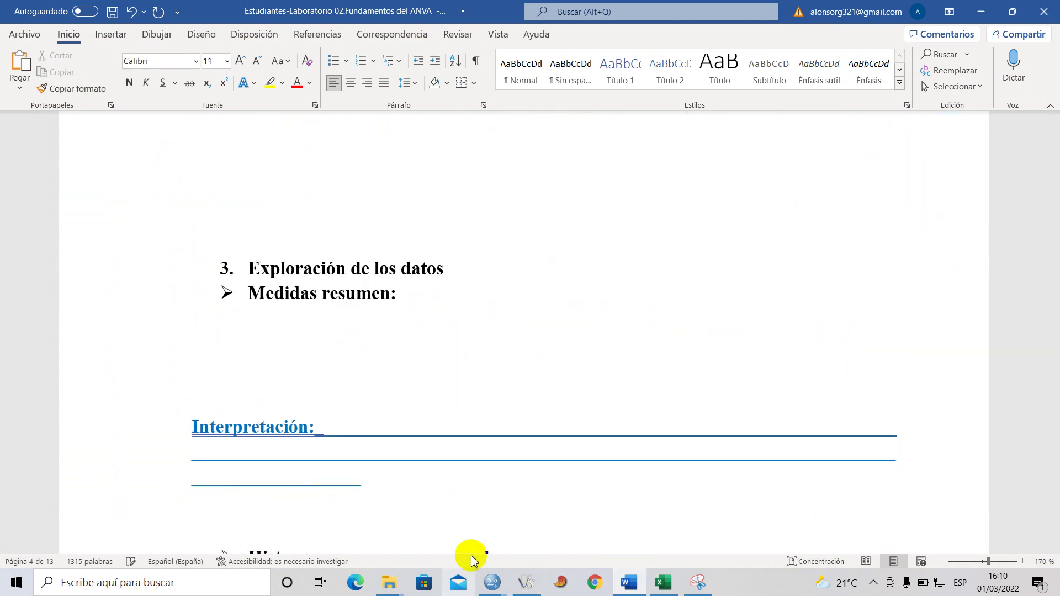
Return to the Caso 1 dataset in SPSS and capture its data view with Herramienta Recortes.
{"action": "mouse_move", "coordinate": [493, 582]}
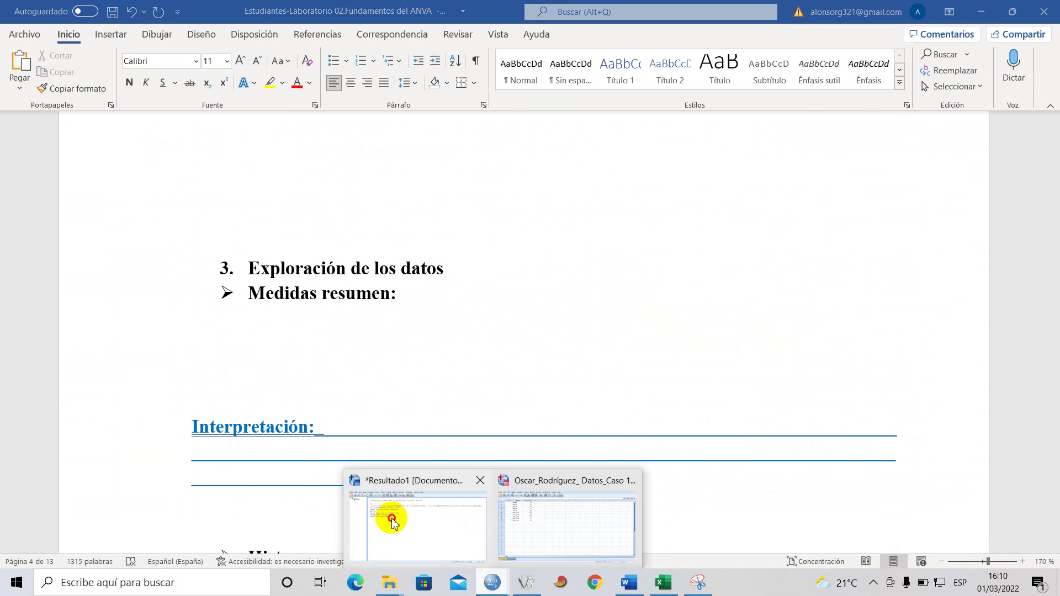
{"action": "left_click", "coordinate": [391, 515]}
{"action": "left_click", "coordinate": [525, 523]}
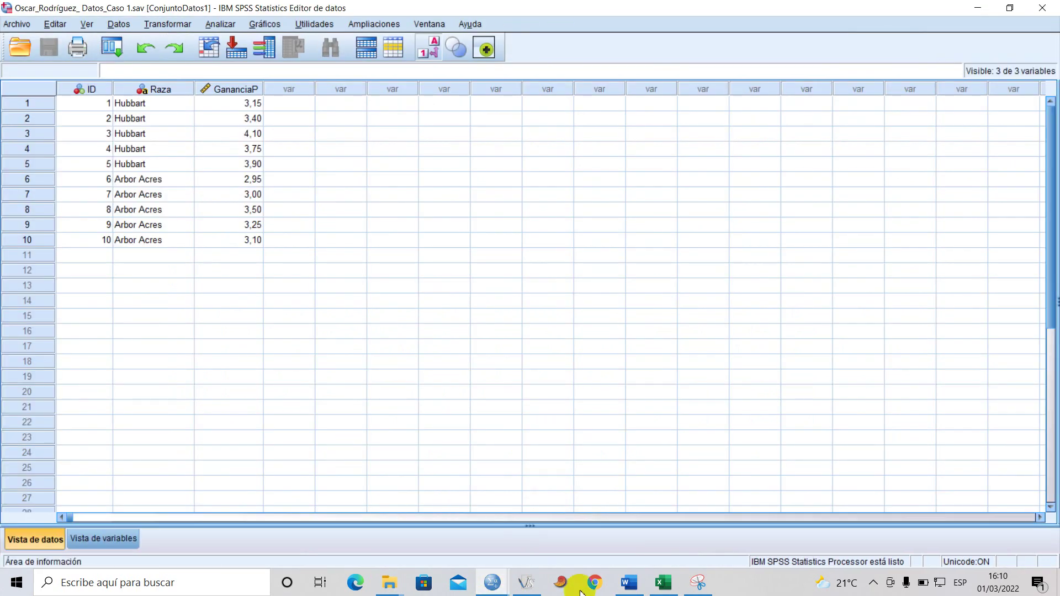
{"action": "left_click", "coordinate": [700, 584]}
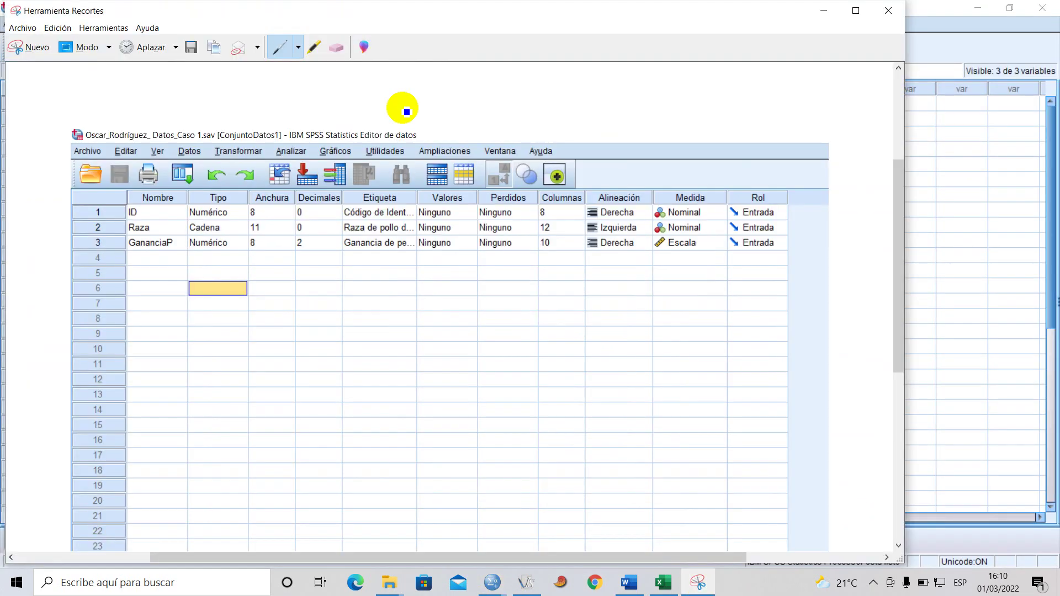
{"action": "left_click", "coordinate": [28, 51]}
{"action": "left_click_drag", "start_coordinate": [1, 1], "coordinate": [790, 561]}
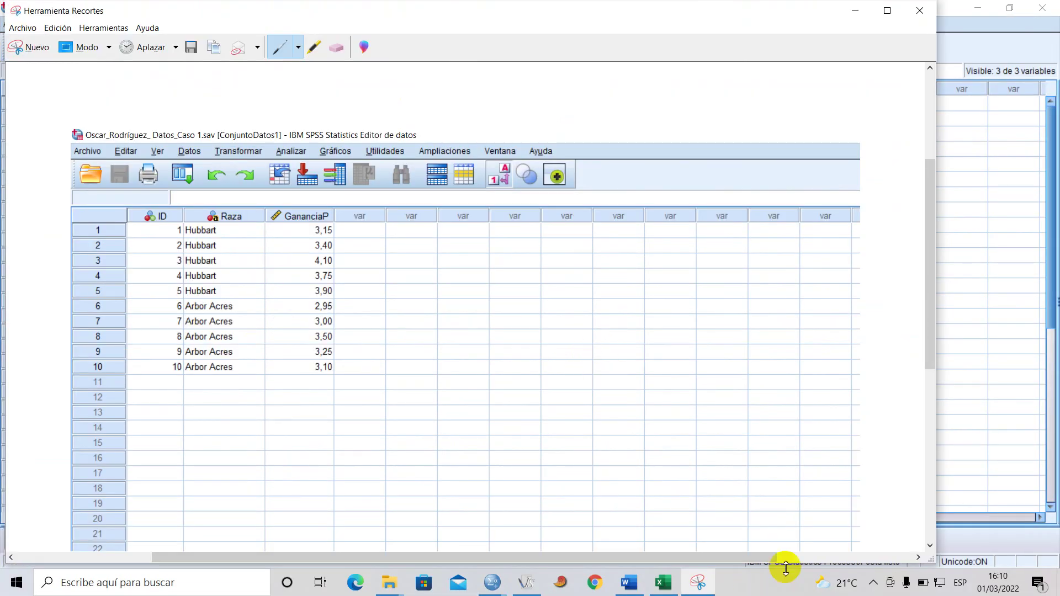
Switch to the Word guide, paste the data view capture below the variable view capture in item 2, and check both images.
{"action": "left_click", "coordinate": [629, 582]}
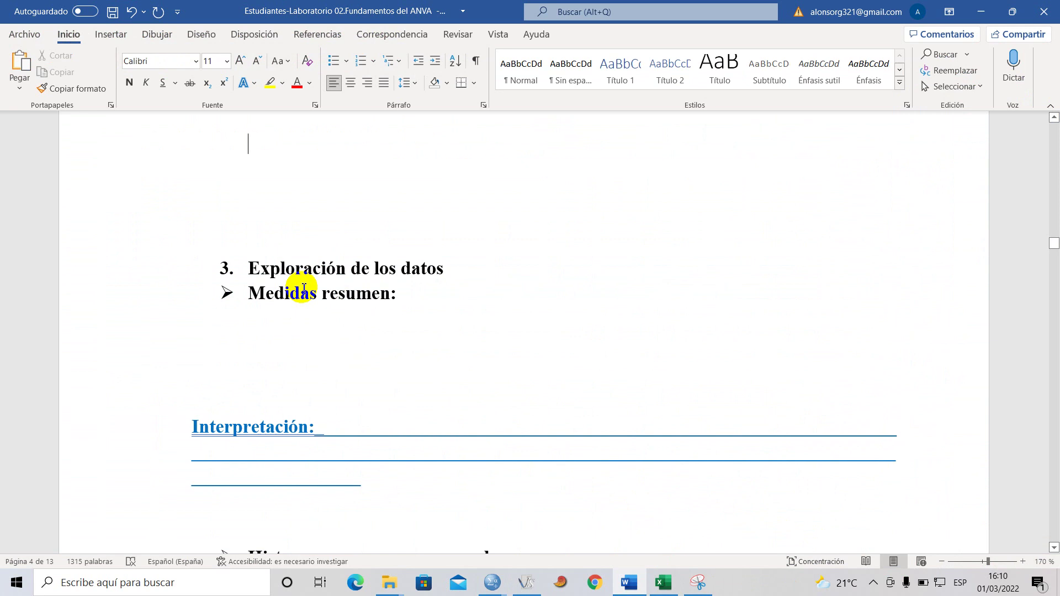
{"action": "key", "text": "ctrl+v"}
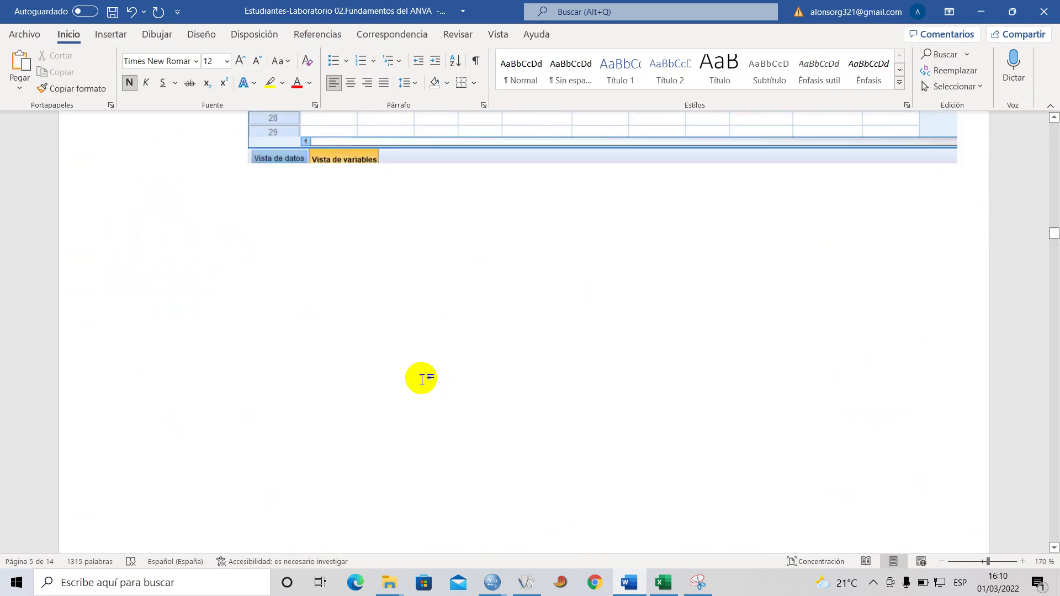
{"action": "scroll", "coordinate": [397, 380], "scroll_direction": "up", "scroll_amount": 2}
{"action": "scroll", "coordinate": [397, 381], "scroll_direction": "up", "scroll_amount": 20}
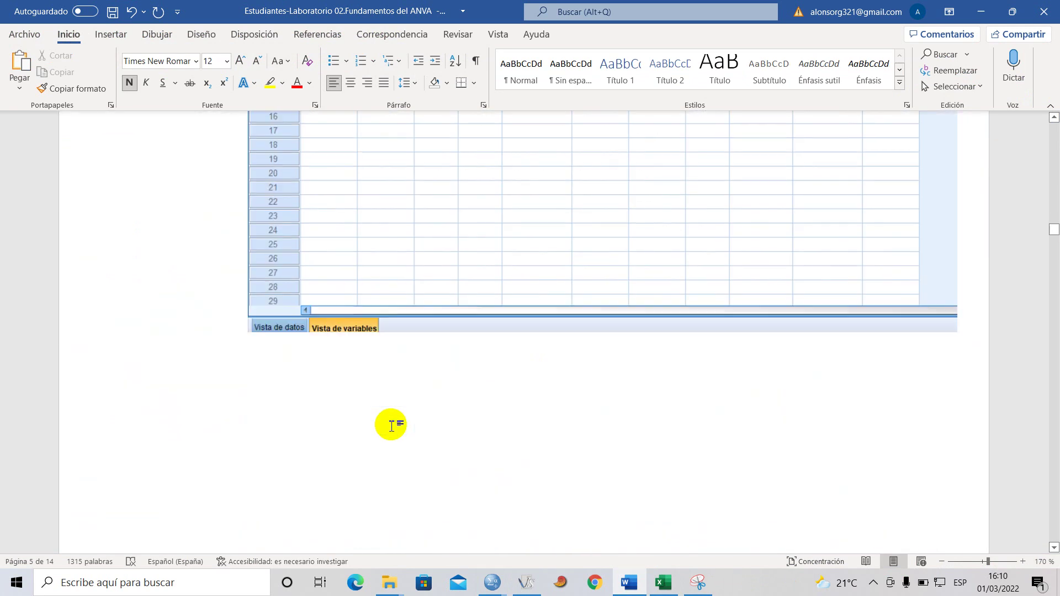
{"action": "scroll", "coordinate": [401, 445], "scroll_direction": "down", "scroll_amount": 15}
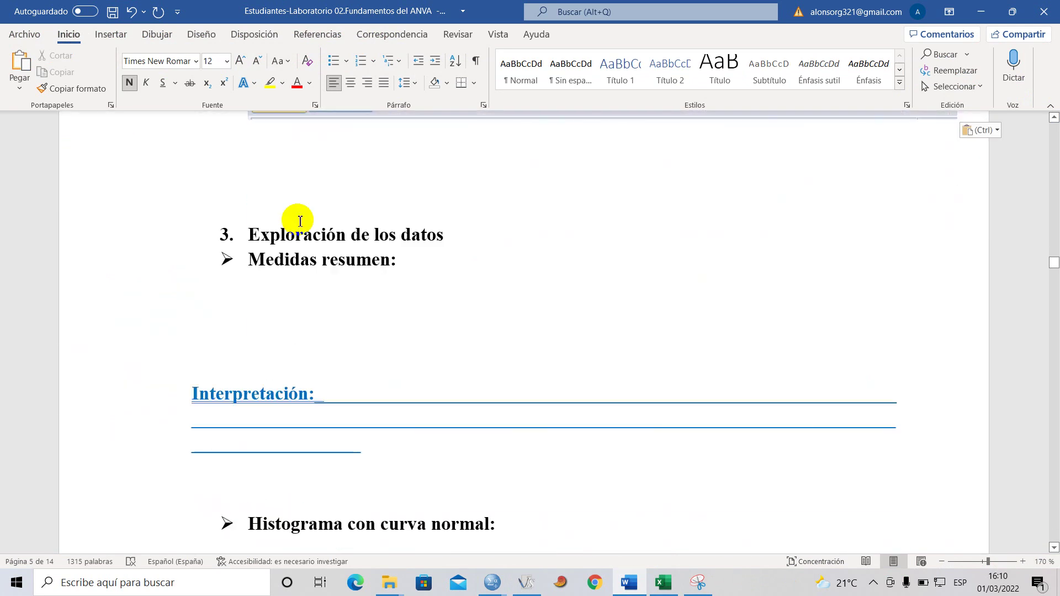
Remove the surplus blank lines above "3. Exploración de los datos" and place the cursor under "Medidas resumen:".
{"action": "key", "text": "Return"}
{"action": "scroll", "coordinate": [298, 218], "scroll_direction": "down", "scroll_amount": 3}
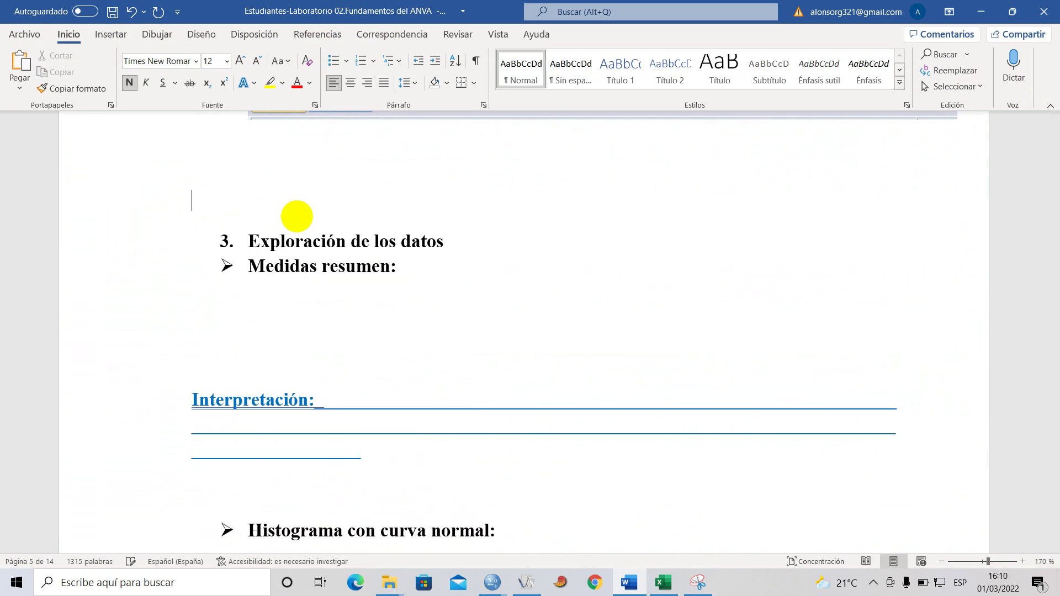
{"action": "left_click", "coordinate": [390, 248]}
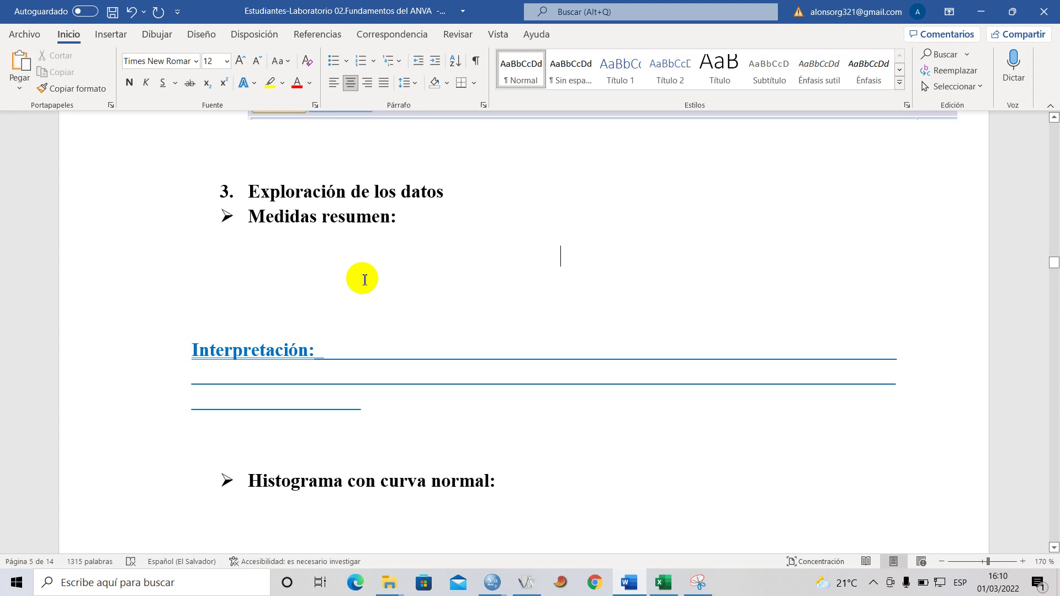
{"action": "scroll", "coordinate": [365, 280], "scroll_direction": "down", "scroll_amount": 3}
{"action": "scroll", "coordinate": [374, 291], "scroll_direction": "up", "scroll_amount": 4}
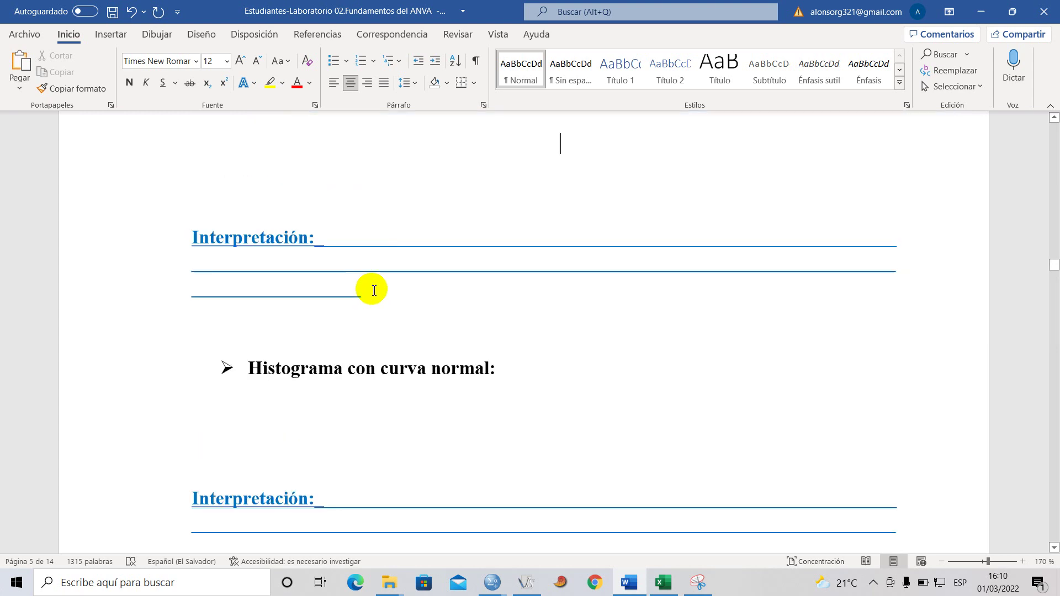
{"action": "scroll", "coordinate": [374, 290], "scroll_direction": "down", "scroll_amount": 1}
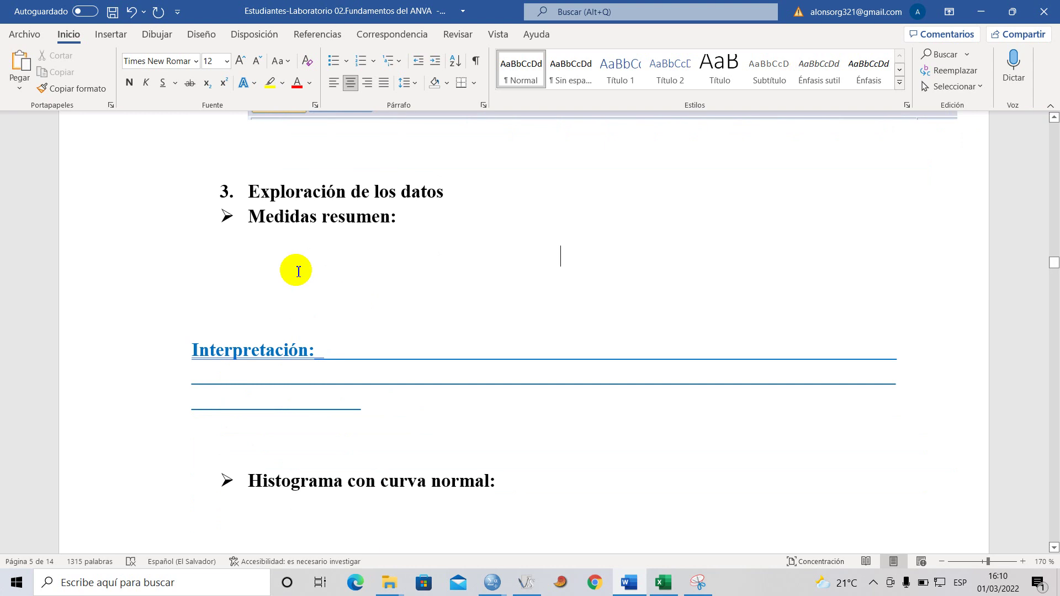
Delete the blank lines between "Medidas resumen:" and the first "Interpretación:" block.
{"action": "left_click_drag", "start_coordinate": [374, 407], "coordinate": [189, 345]}
{"action": "left_click", "coordinate": [375, 406]}
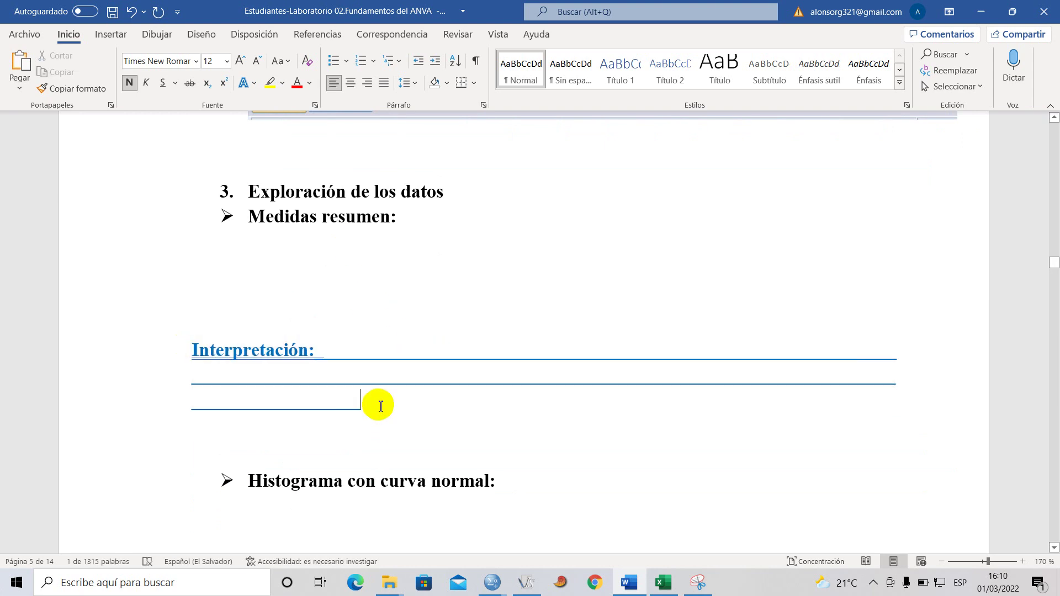
{"action": "left_click_drag", "start_coordinate": [350, 409], "coordinate": [190, 348]}
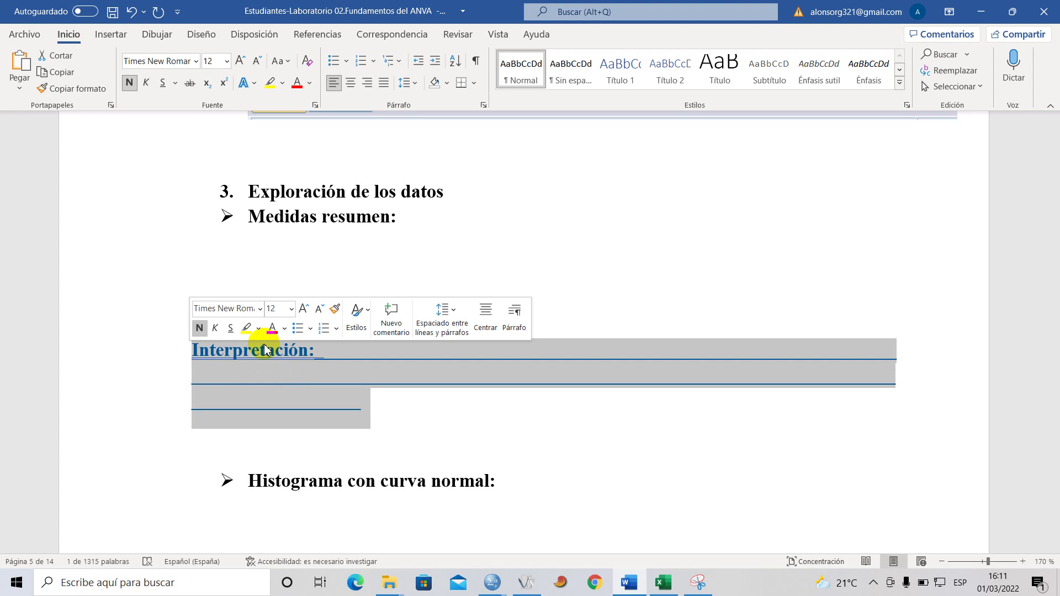
{"action": "left_click", "coordinate": [249, 337]}
{"action": "key", "text": "BackSpace"}
{"action": "key", "text": "BackSpace"}
{"action": "key", "text": "BackSpace"}
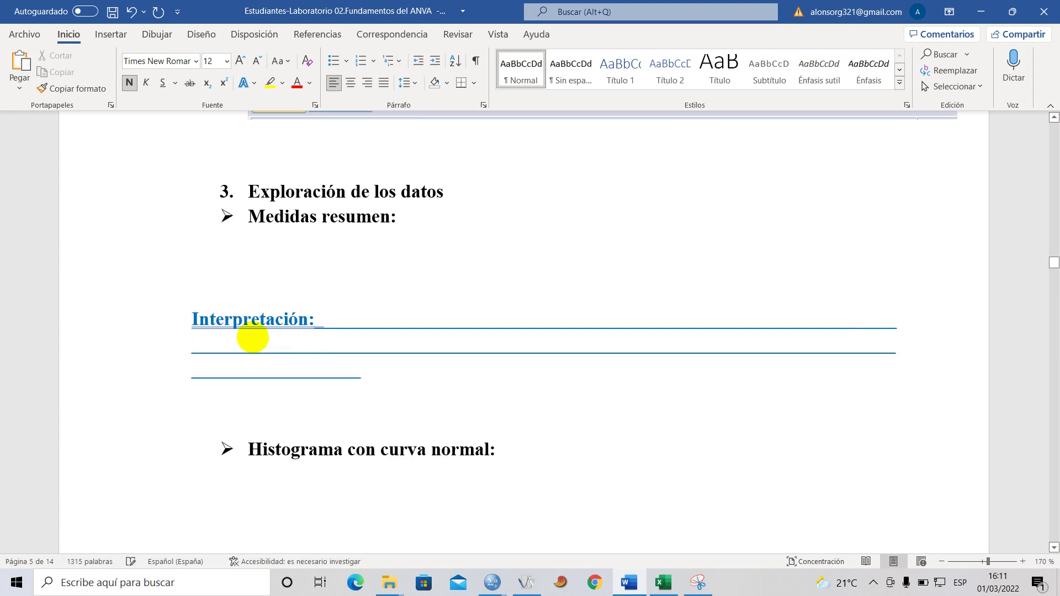
Add blank lines between the first "Interpretación:" block and "Histograma con curva normal:", and save the guide.
{"action": "left_click", "coordinate": [266, 366]}
{"action": "key", "text": "Return"}
{"action": "key", "text": "Return"}
{"action": "key", "text": "Return"}
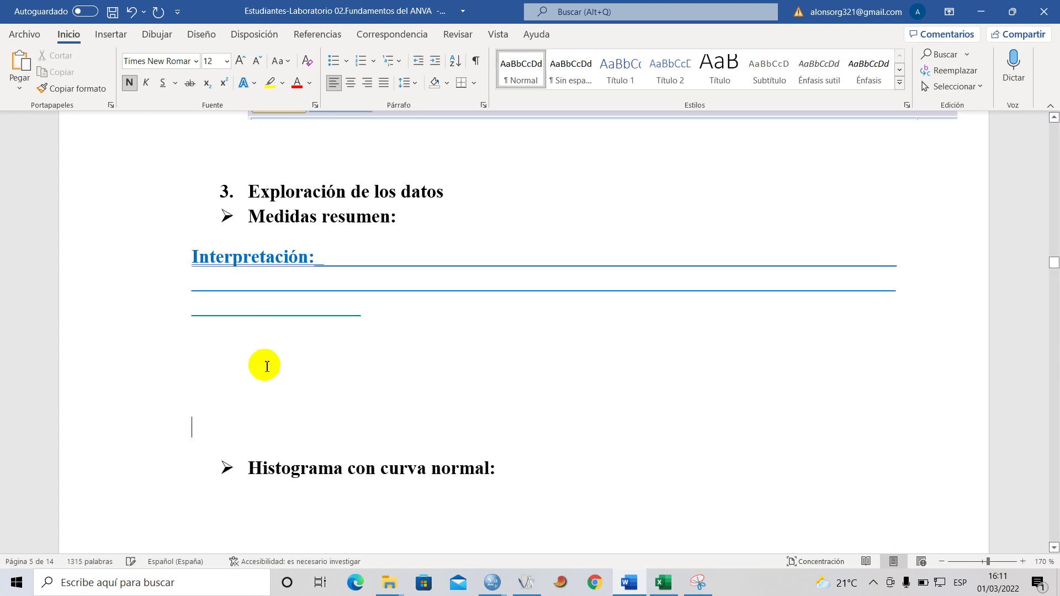
{"action": "left_click", "coordinate": [113, 12]}
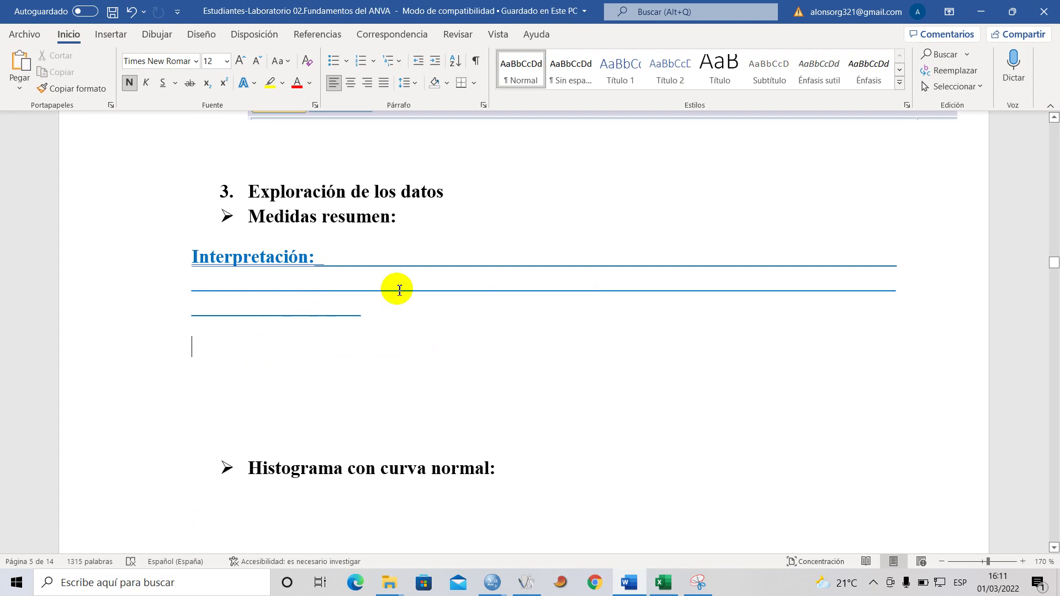
{"action": "scroll", "coordinate": [336, 345], "scroll_direction": "up", "scroll_amount": 3}
{"action": "scroll", "coordinate": [339, 347], "scroll_direction": "down", "scroll_amount": 3}
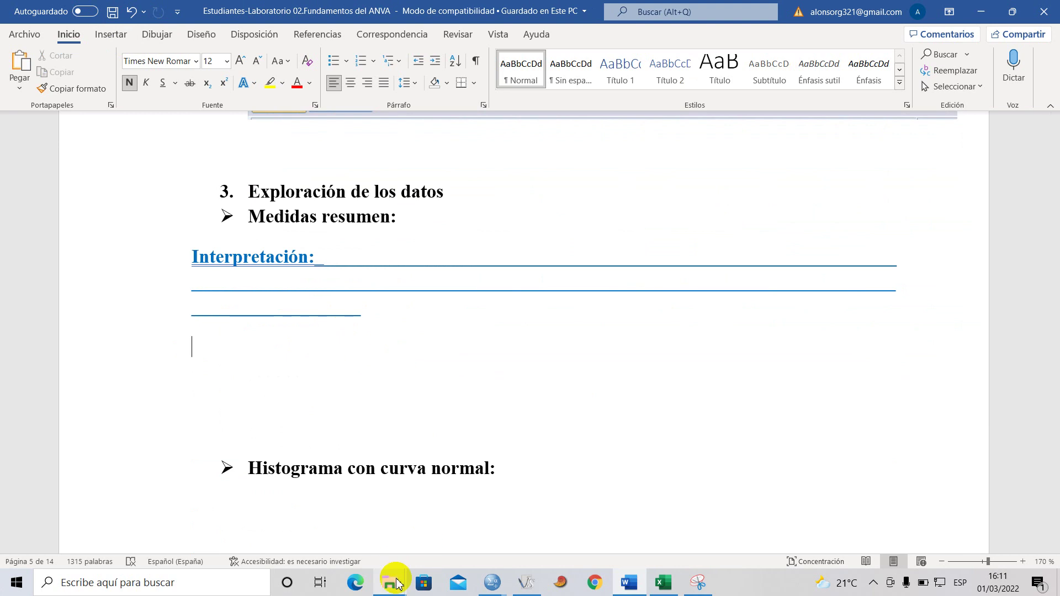
Switch to File Explorer and open the Sintaxis1_Caso 1 syntax file from the Caso 1 data folder in SPSS.
{"action": "mouse_move", "coordinate": [396, 583]}
{"action": "left_click", "coordinate": [342, 519]}
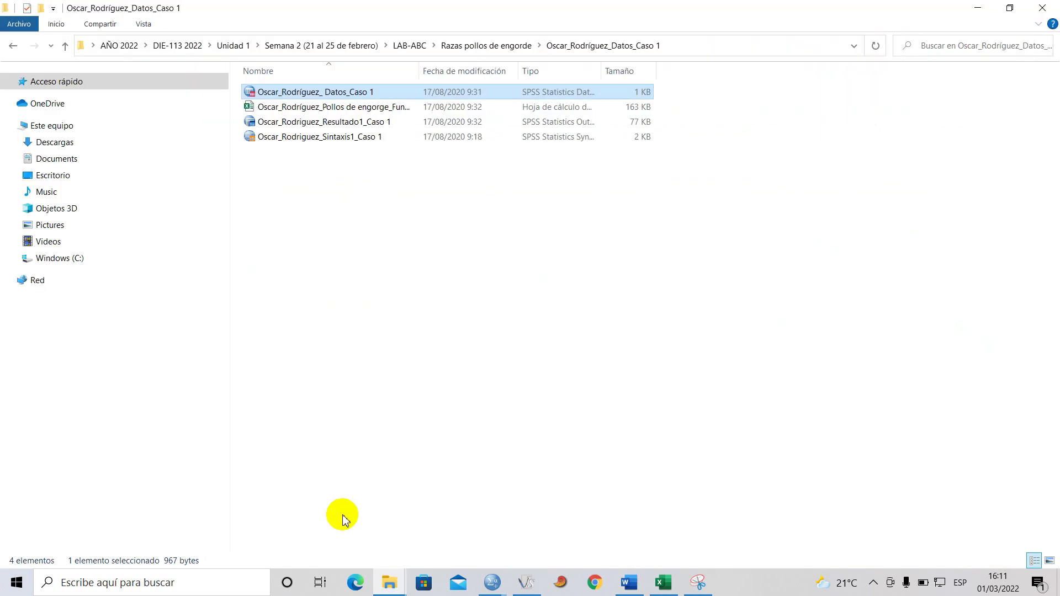
{"action": "left_click", "coordinate": [326, 138]}
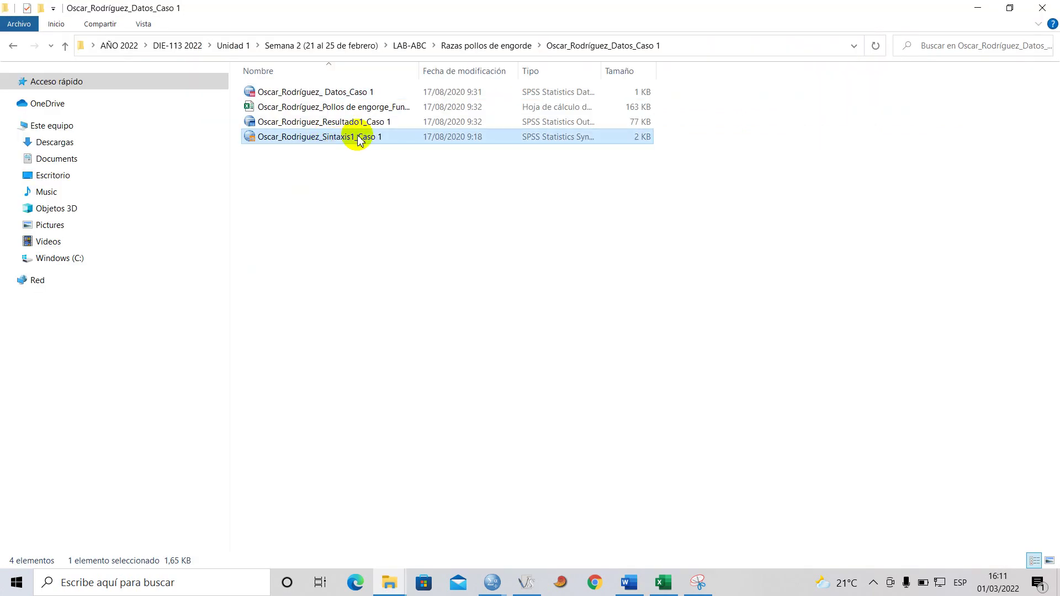
{"action": "double_click", "coordinate": [326, 138]}
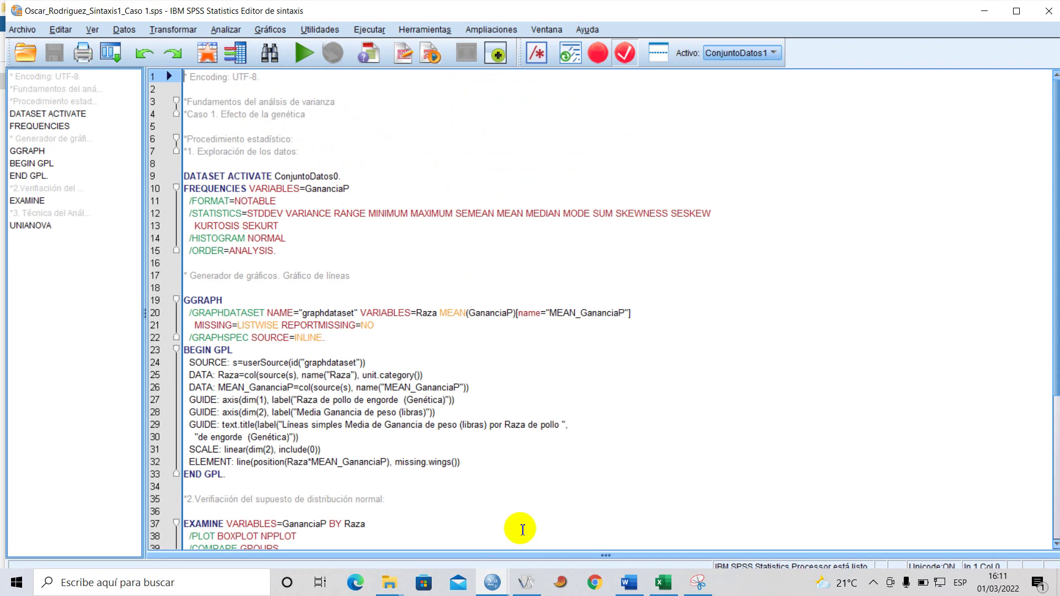
Review the Caso 1 dataset's data and variable views and the Resultado1 output window in SPSS.
{"action": "mouse_move", "coordinate": [495, 590]}
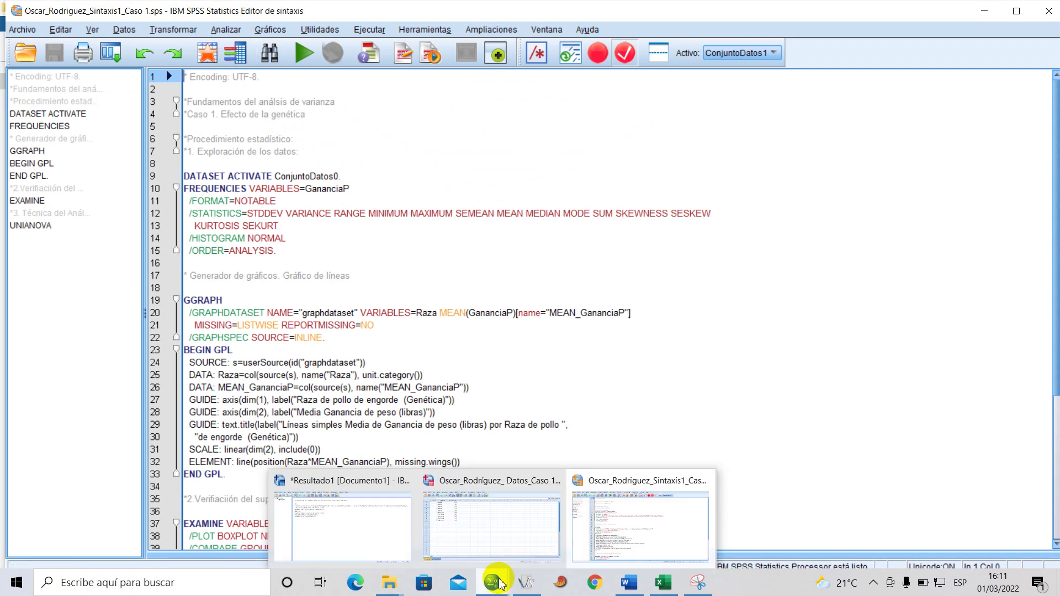
{"action": "left_click", "coordinate": [493, 519]}
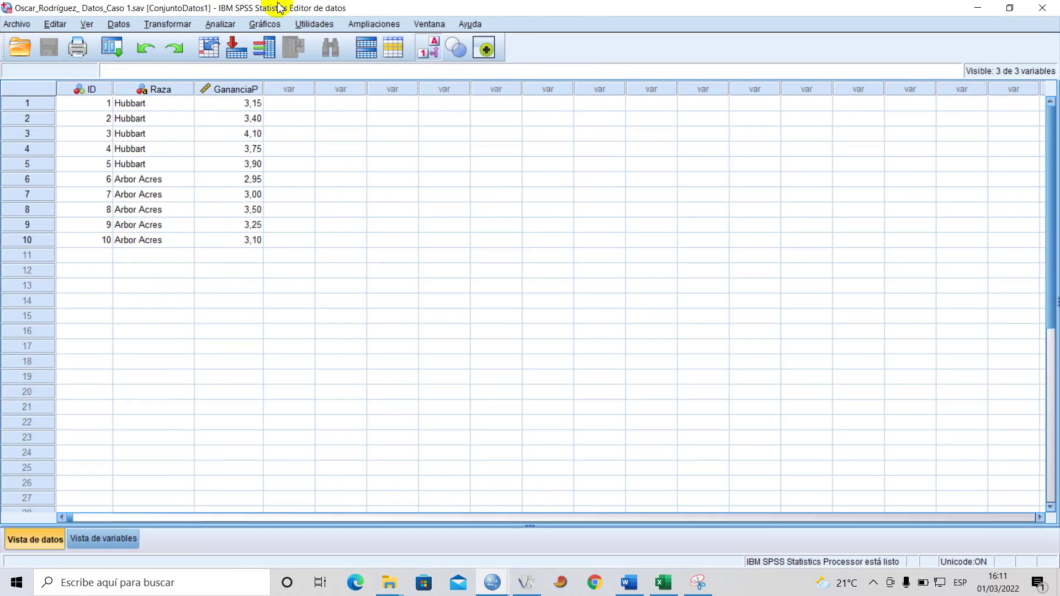
{"action": "left_click", "coordinate": [101, 539]}
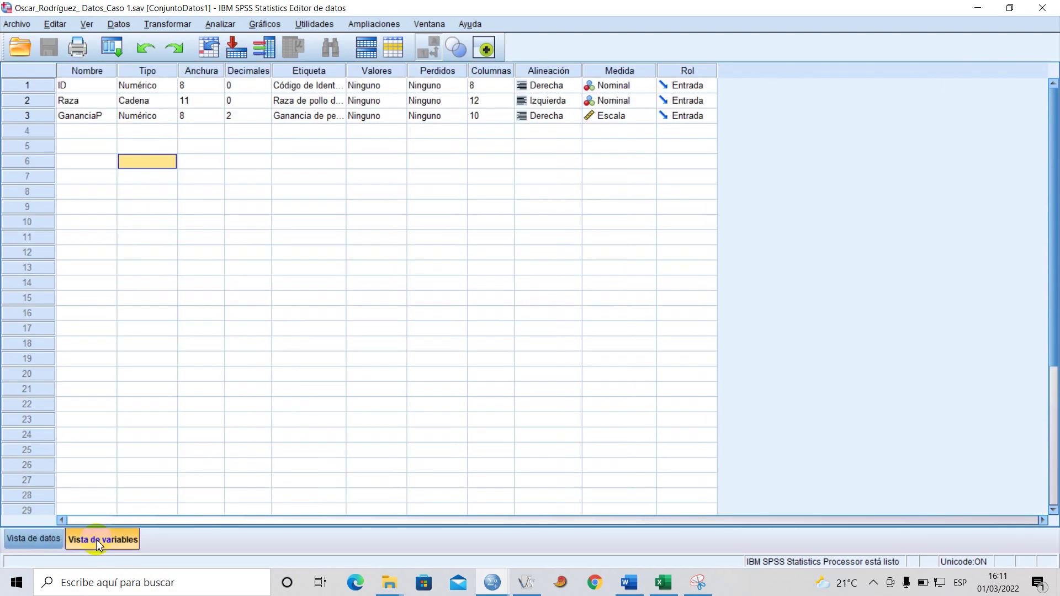
{"action": "left_click", "coordinate": [34, 540]}
{"action": "mouse_move", "coordinate": [493, 581]}
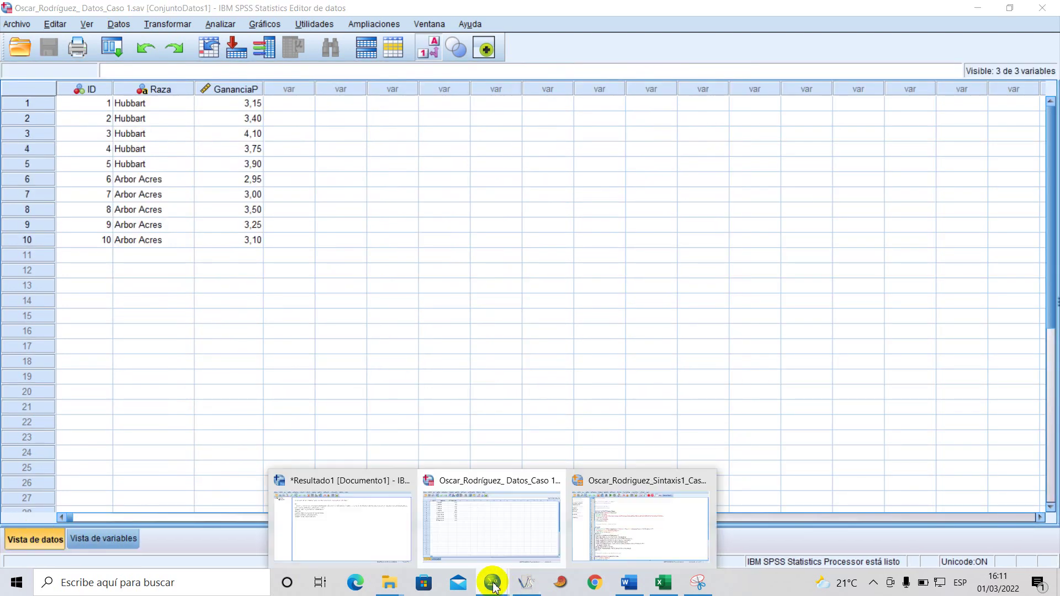
{"action": "left_click", "coordinate": [362, 515]}
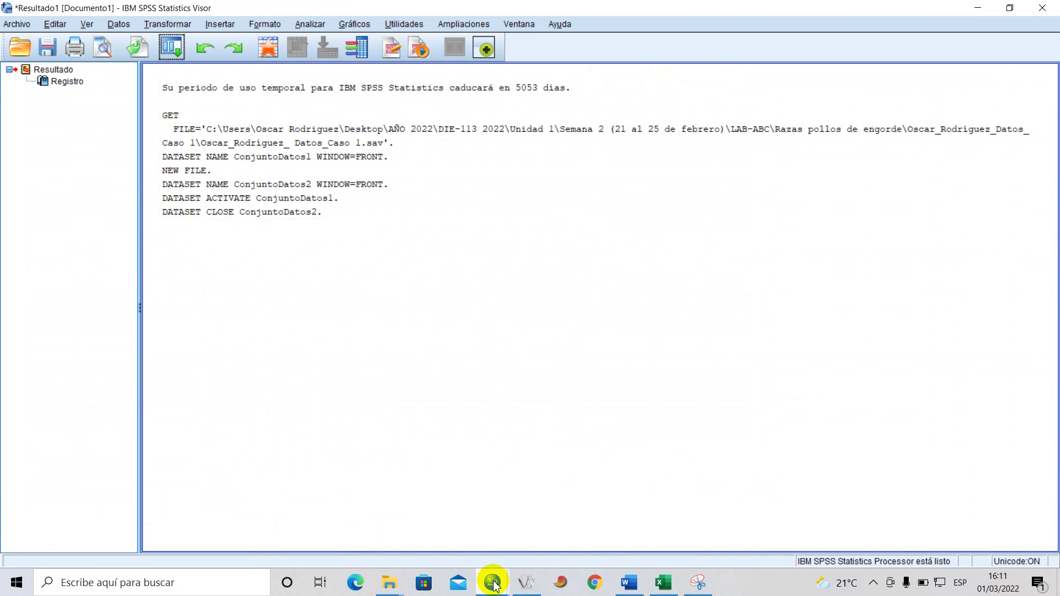
Return to the Caso 1 syntax, review its exploration, normality and ANOVA commands, and highlight the comment "*Fundamentos del análsis de varianza".
{"action": "mouse_move", "coordinate": [494, 583]}
{"action": "left_click", "coordinate": [637, 520]}
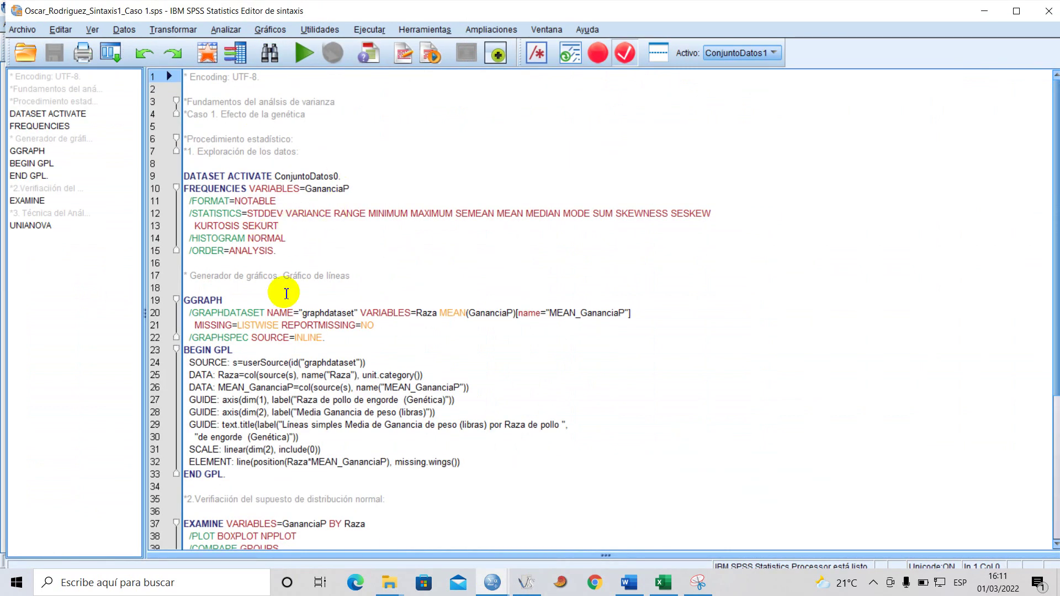
{"action": "scroll", "coordinate": [282, 301], "scroll_direction": "down", "scroll_amount": 6}
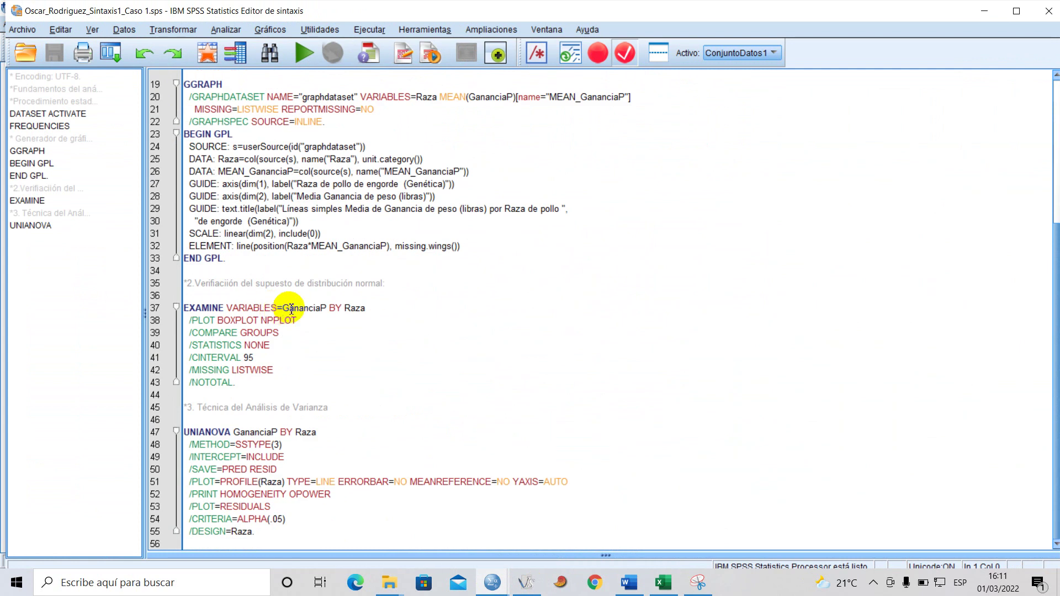
{"action": "scroll", "coordinate": [291, 310], "scroll_direction": "up", "scroll_amount": 6}
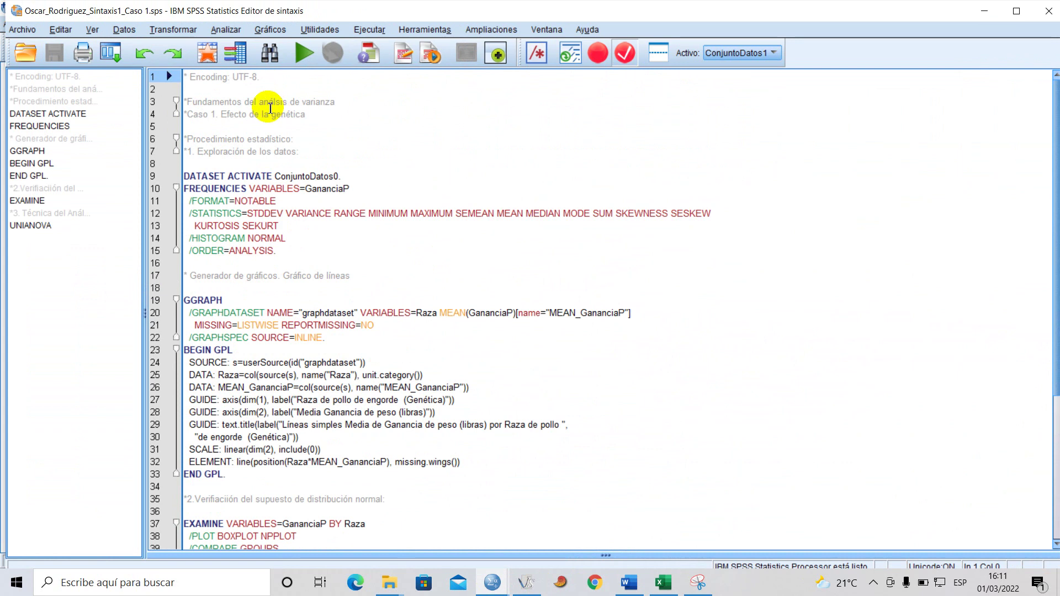
{"action": "left_click_drag", "start_coordinate": [188, 98], "coordinate": [318, 103]}
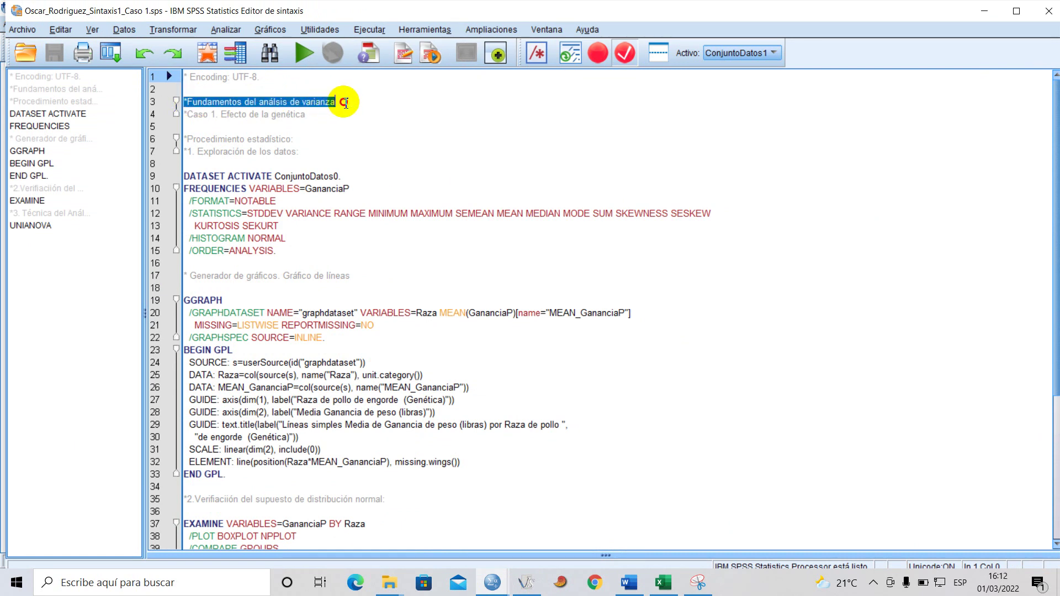
Review the syntax's title, "Caso 1. Efecto de la genética" and "Exploración de los datos" comments, and check them against section 3 of the Word guide.
{"action": "left_click", "coordinate": [314, 126]}
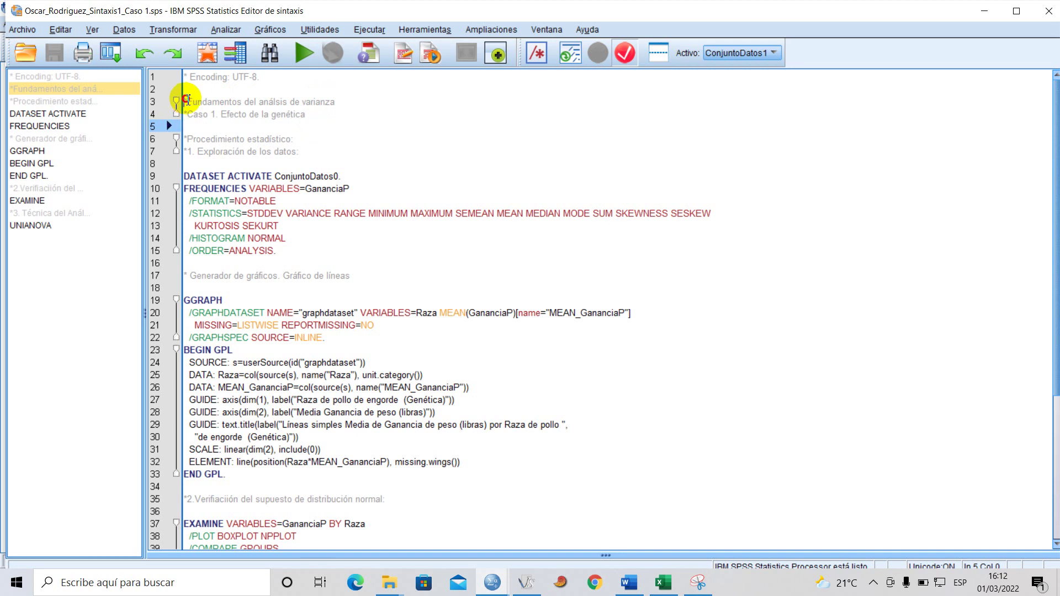
{"action": "left_click_drag", "start_coordinate": [186, 99], "coordinate": [327, 105]}
{"action": "left_click", "coordinate": [302, 142]}
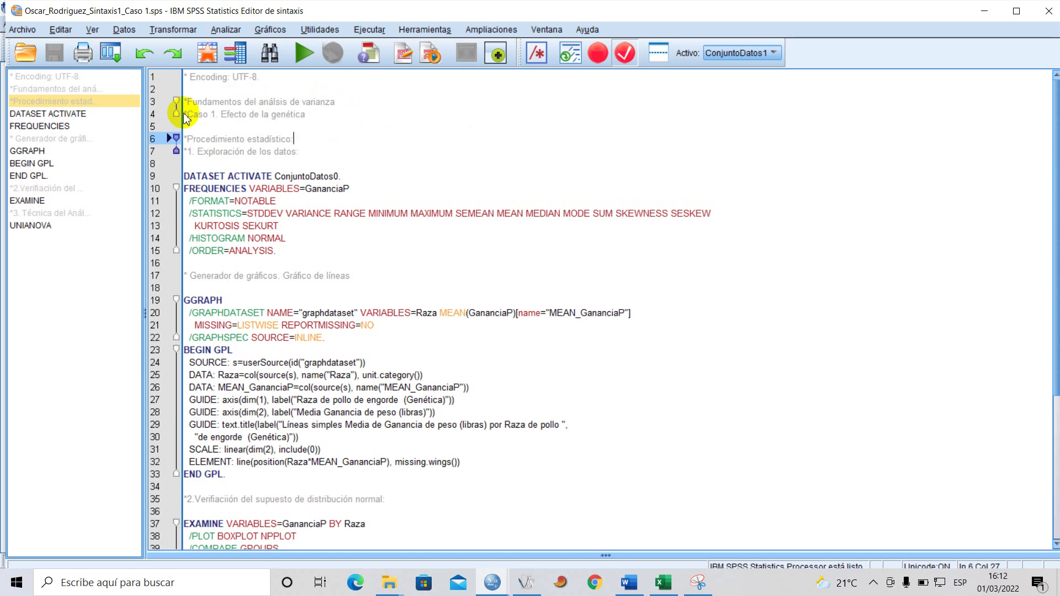
{"action": "left_click_drag", "start_coordinate": [186, 112], "coordinate": [308, 111]}
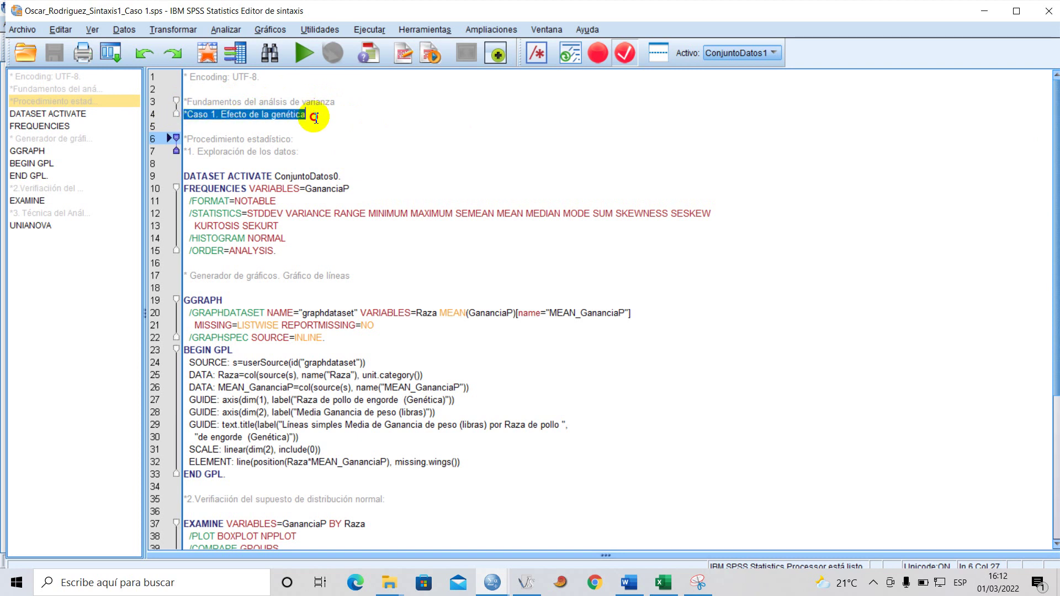
{"action": "left_click", "coordinate": [245, 128]}
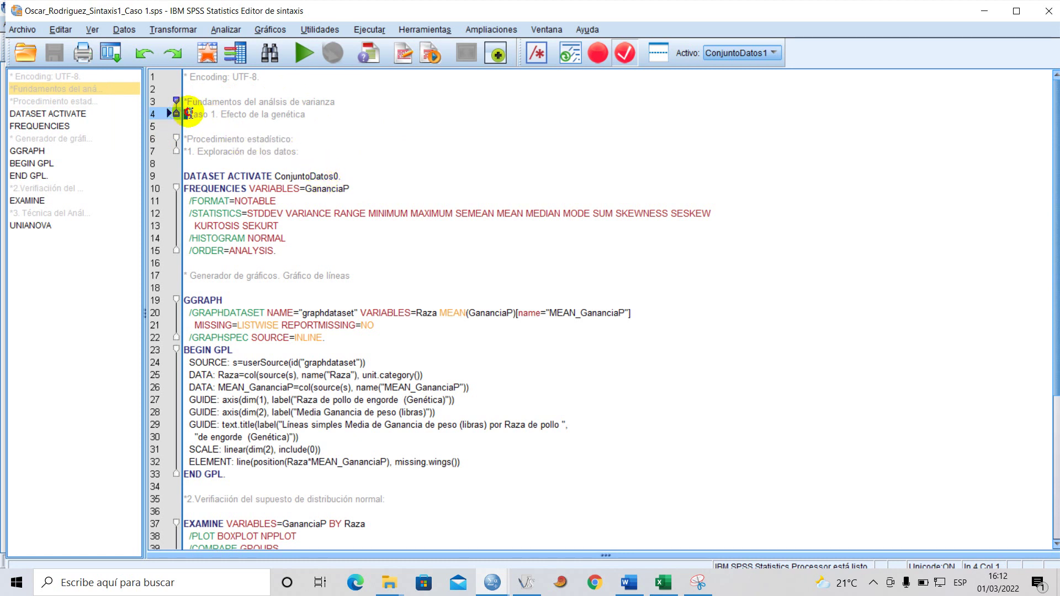
{"action": "left_click_drag", "start_coordinate": [188, 113], "coordinate": [317, 113]}
{"action": "left_click", "coordinate": [273, 127]}
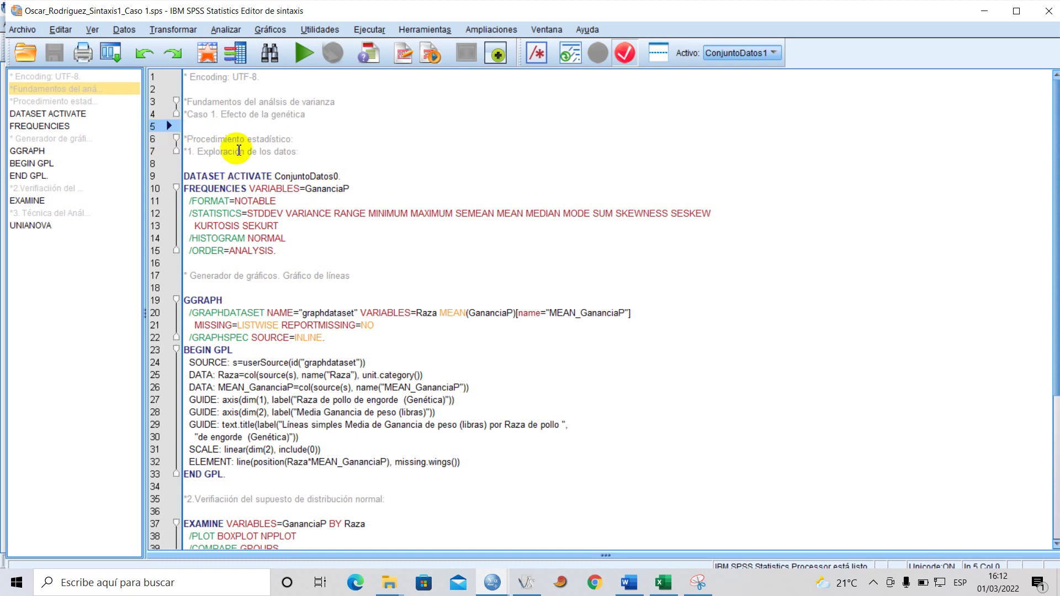
{"action": "left_click", "coordinate": [192, 164]}
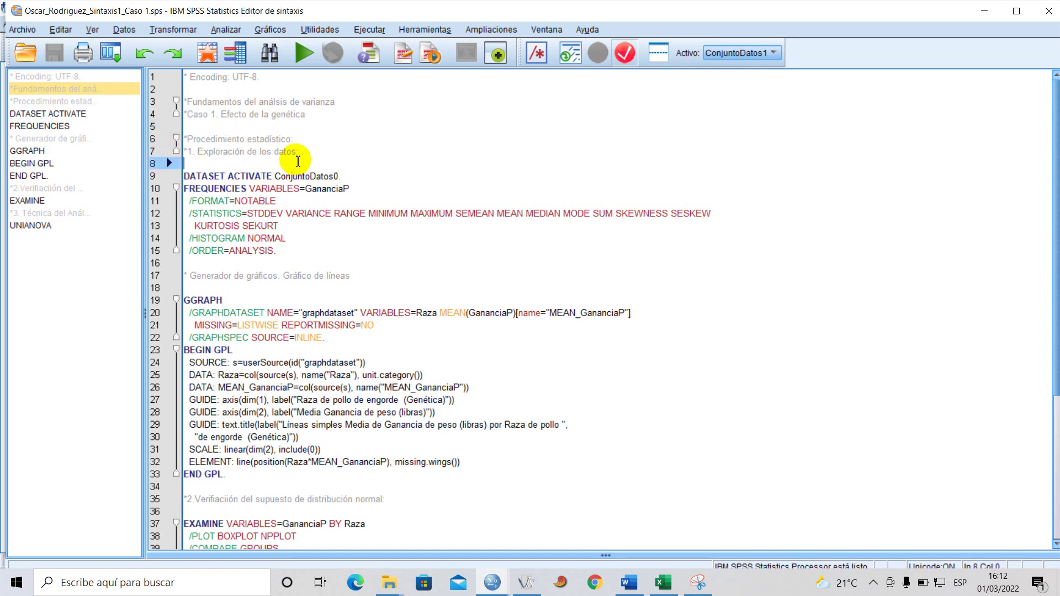
{"action": "left_click_drag", "start_coordinate": [199, 154], "coordinate": [362, 149]}
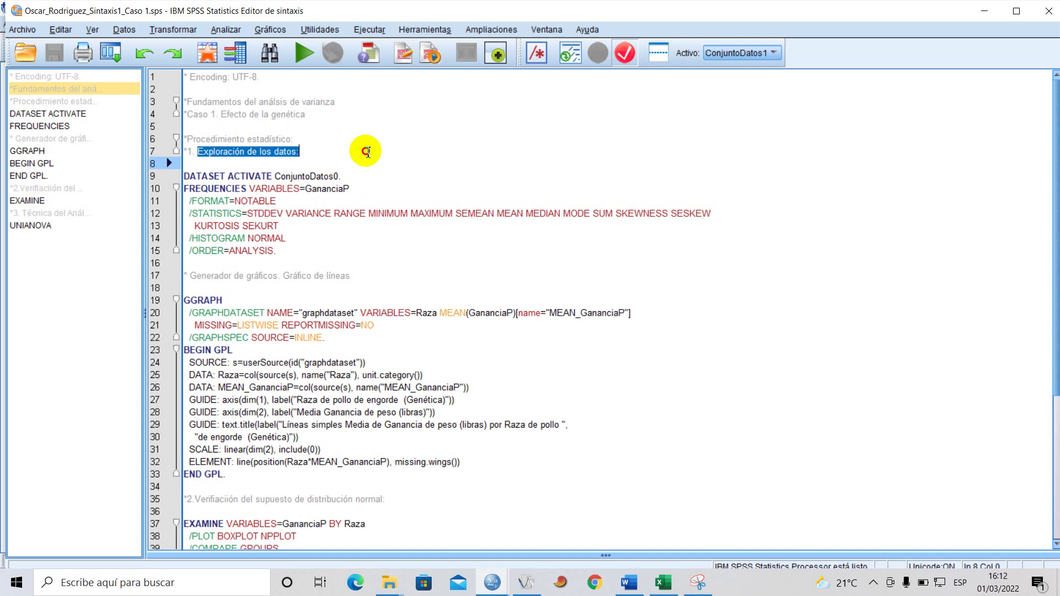
{"action": "left_click", "coordinate": [307, 154]}
{"action": "left_click", "coordinate": [631, 590]}
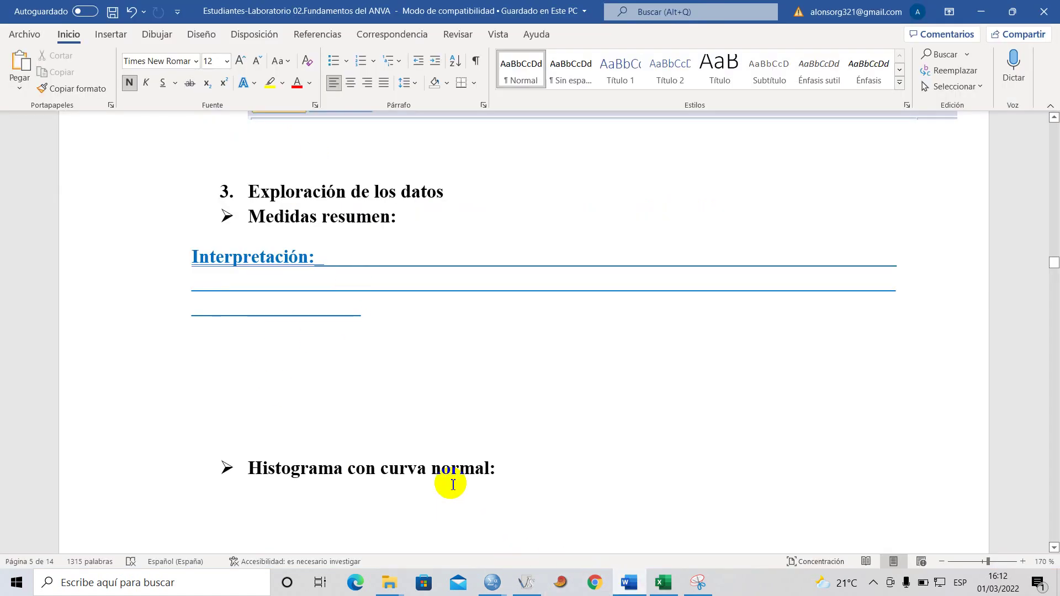
Return to the SPSS syntax, run only the DATASET ACTIVATE and FREQUENCIES commands for GananciaP, and look over the resulting output.
{"action": "mouse_move", "coordinate": [500, 586]}
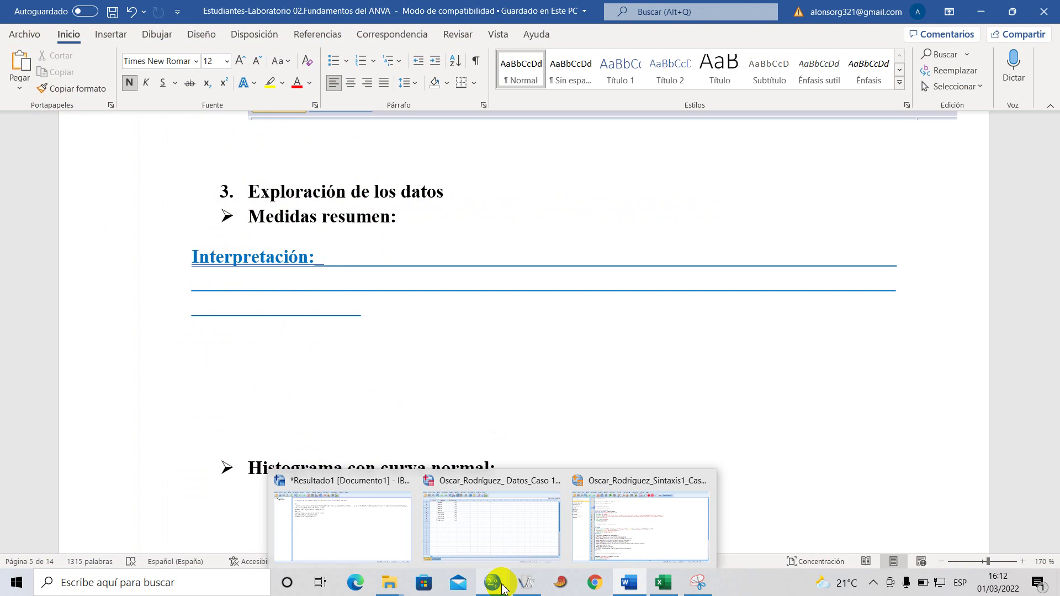
{"action": "left_click", "coordinate": [603, 530]}
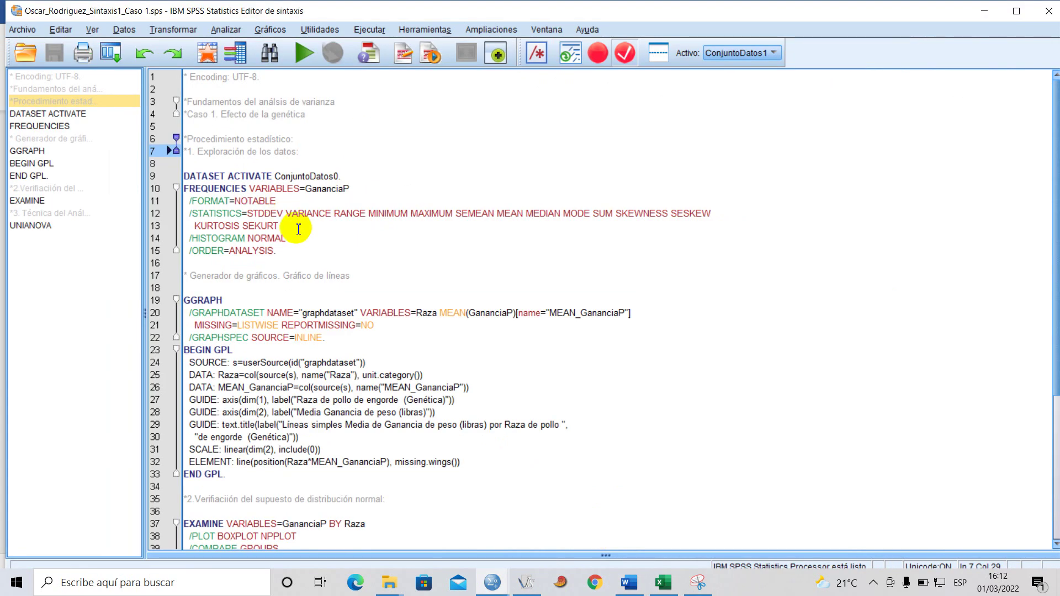
{"action": "left_click_drag", "start_coordinate": [288, 251], "coordinate": [176, 176]}
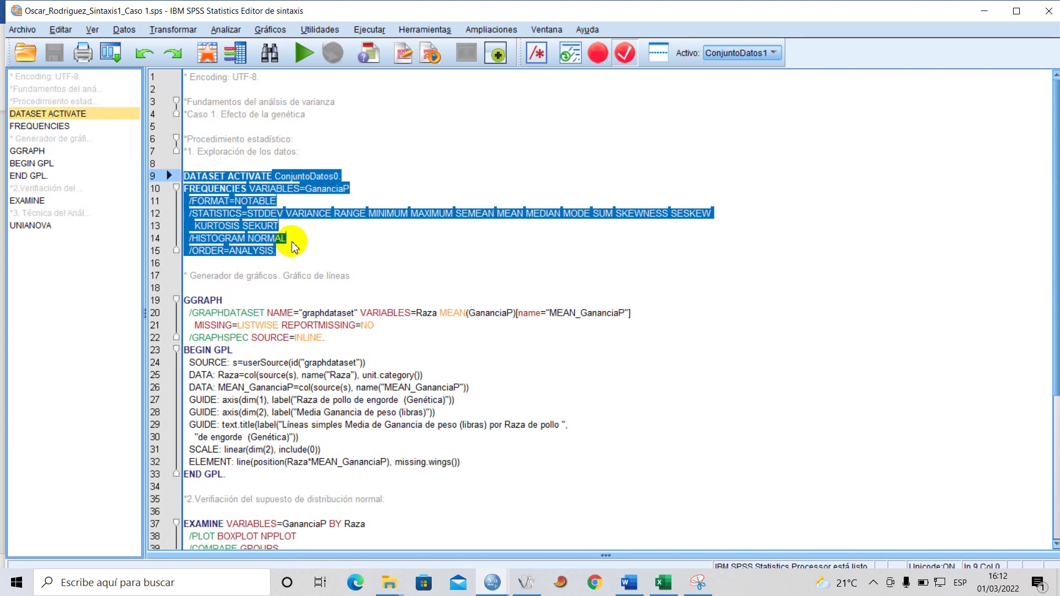
{"action": "left_click", "coordinate": [304, 51]}
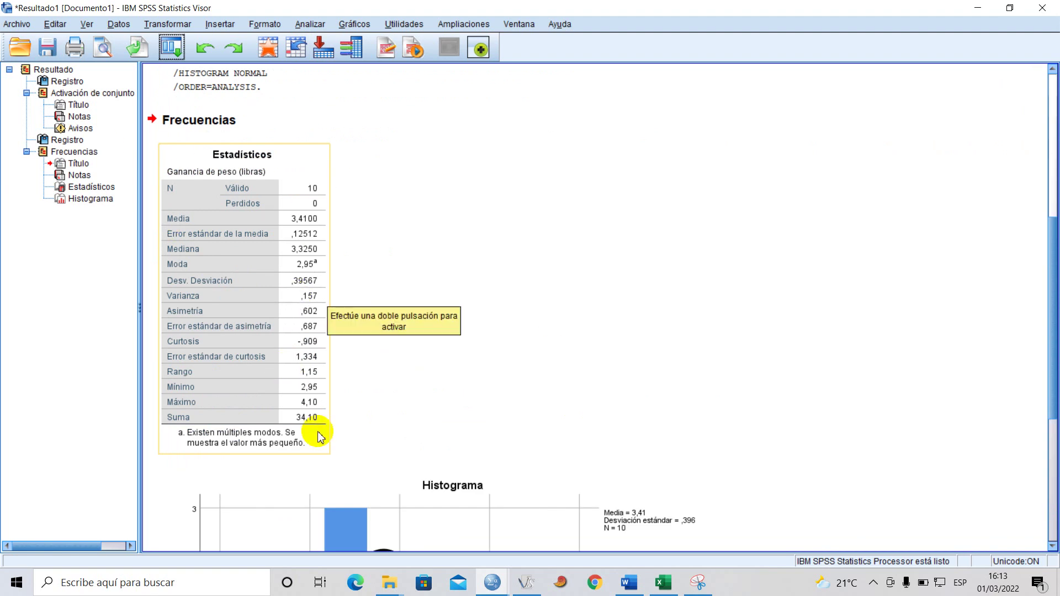
{"action": "scroll", "coordinate": [332, 408], "scroll_direction": "down", "scroll_amount": 5}
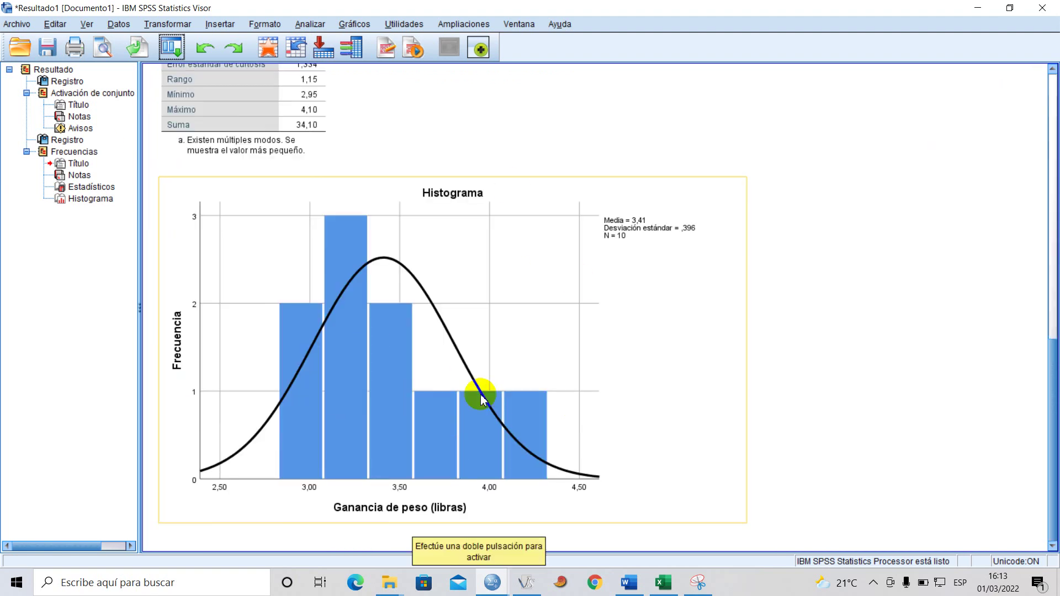
{"action": "scroll", "coordinate": [295, 393], "scroll_direction": "up", "scroll_amount": 5}
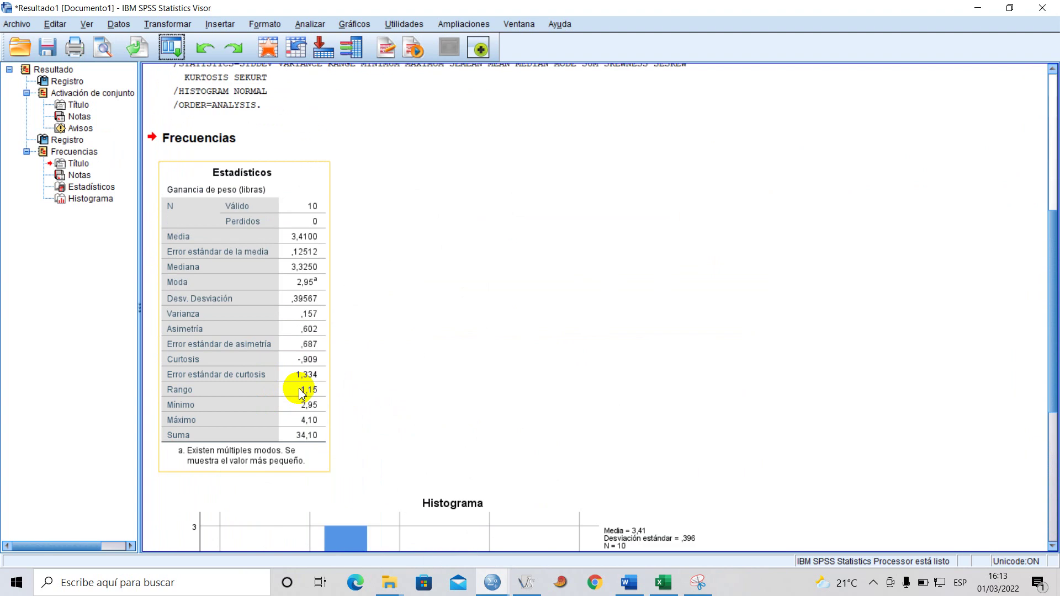
Copy the Estadísticos table from the SPSS output into the Word guide, below the first "Interpretación:" block.
{"action": "left_click", "coordinate": [289, 174]}
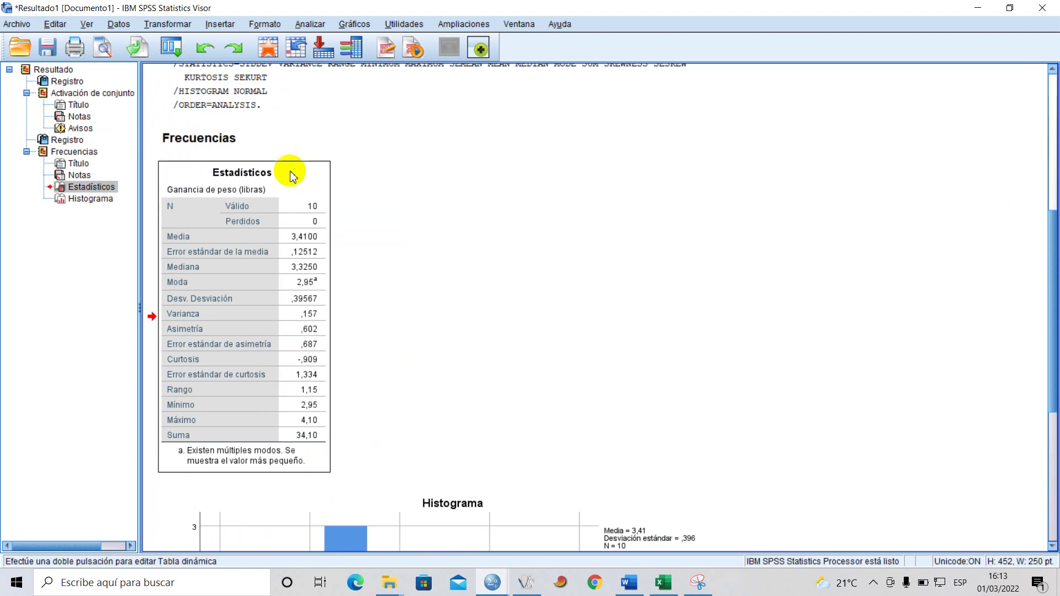
{"action": "right_click", "coordinate": [291, 173]}
{"action": "left_click", "coordinate": [317, 200]}
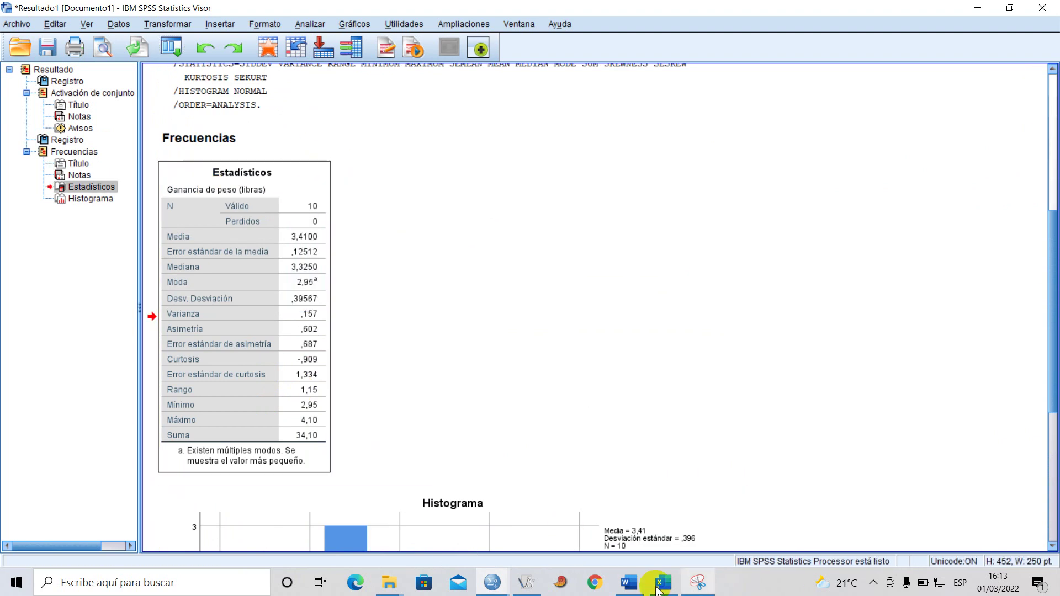
{"action": "left_click", "coordinate": [629, 583]}
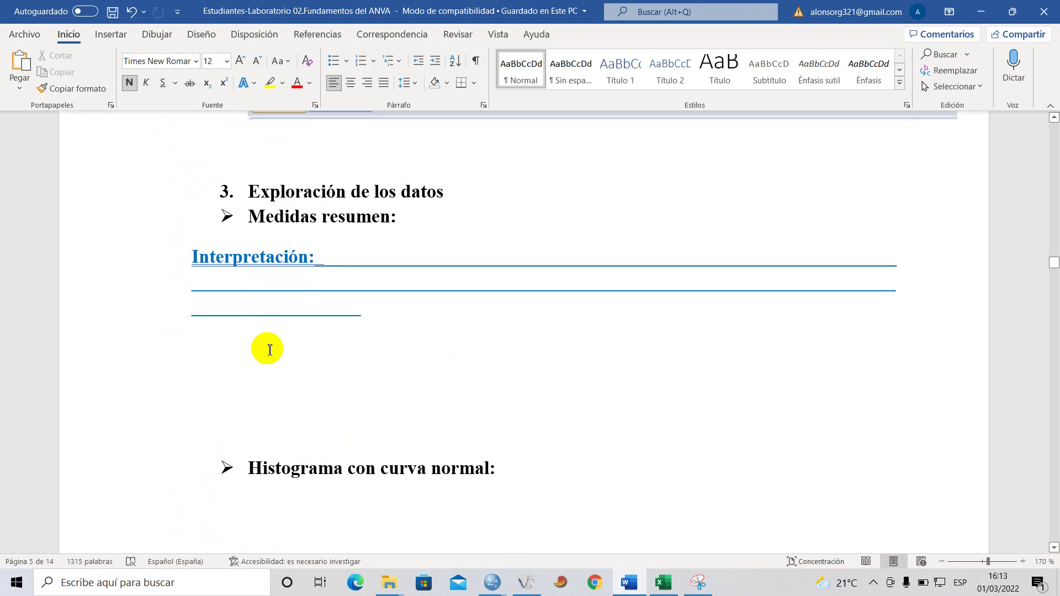
{"action": "type", "text": "Estadísticos Ganancia de peso (libras) N\tVálido\t10 \tPerdidos\t0 Media\t3,4100 Error estándar de la media\t,12512 Mediana\t3,3250 Moda\t2,95a Desv. Desviación\t,39567 Varianza\t,157 Asimetría\t,602 Error estándar de asimetría\t,687 Curtosis\t-,909 Error estándar de curtosis\t1,334 Rango\t1,15 Mínimo\t2,95 Máximo\t4,10 Suma\t34,10 a. Existen múltiples modos. Se muestra el valor más pequeño."}
Center the pasted Estadísticos table horizontally on the page.
{"action": "scroll", "coordinate": [349, 480], "scroll_direction": "up", "scroll_amount": 10}
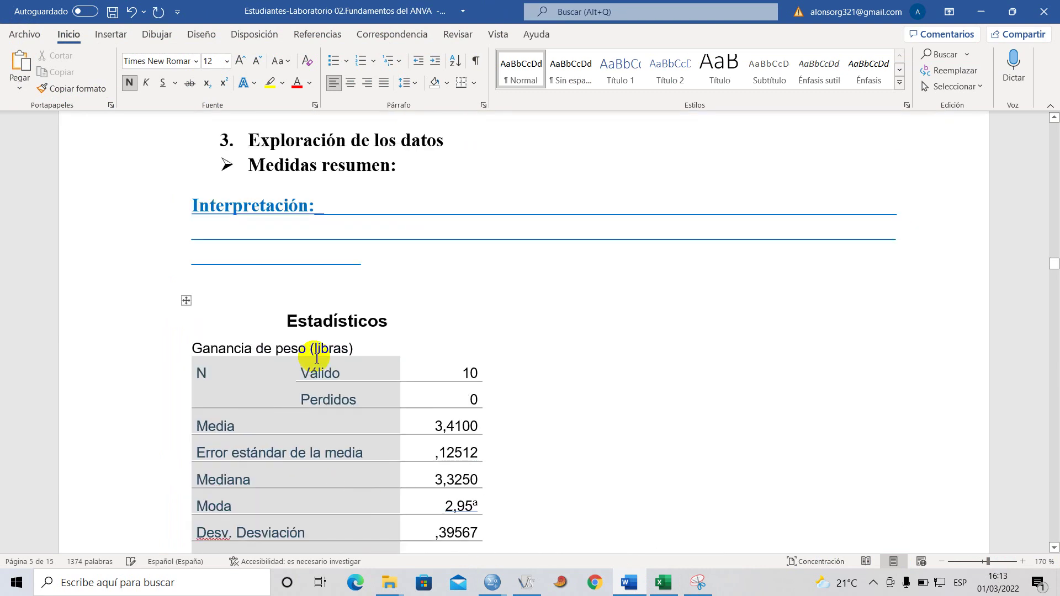
{"action": "scroll", "coordinate": [317, 358], "scroll_direction": "down", "scroll_amount": 1}
{"action": "left_click", "coordinate": [186, 244]}
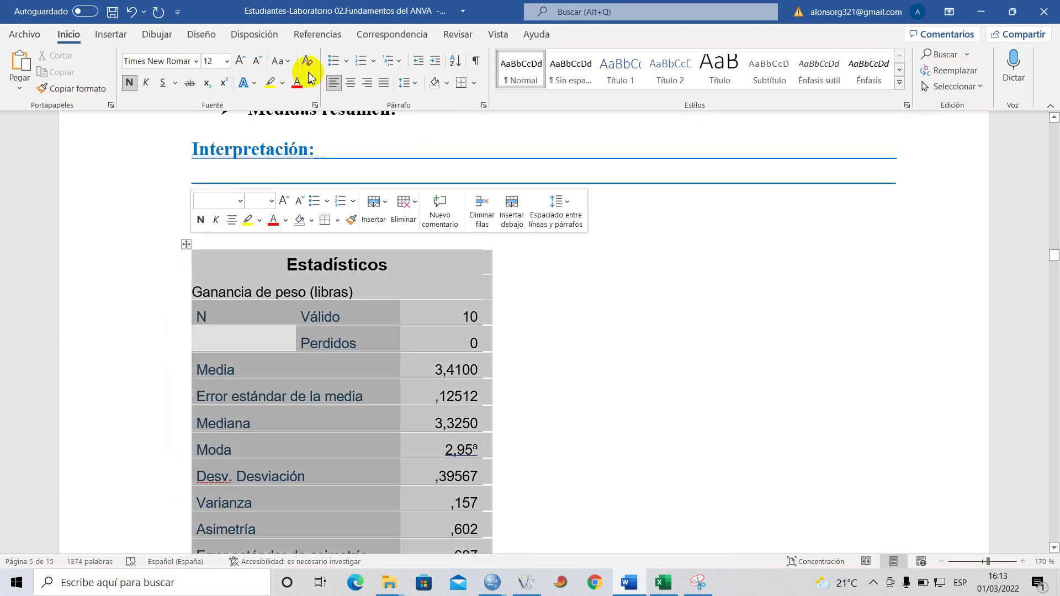
{"action": "left_click", "coordinate": [351, 82]}
{"action": "left_click", "coordinate": [749, 367]}
Highlight the labels and values of the Media and Desv. Desviación rows in yellow.
{"action": "scroll", "coordinate": [718, 376], "scroll_direction": "down", "scroll_amount": 2}
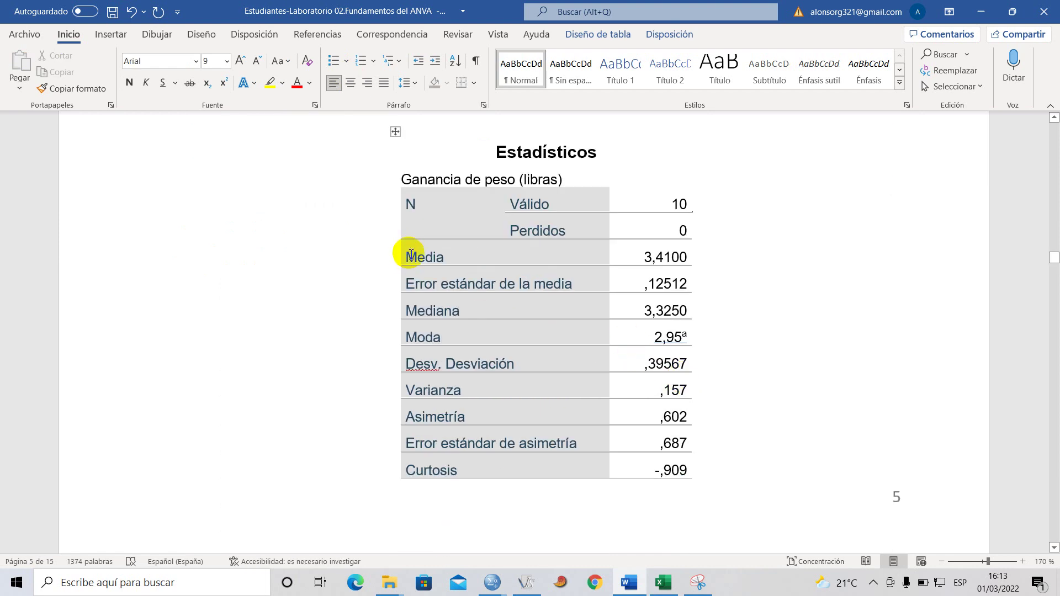
{"action": "left_click_drag", "start_coordinate": [412, 254], "coordinate": [670, 255]}
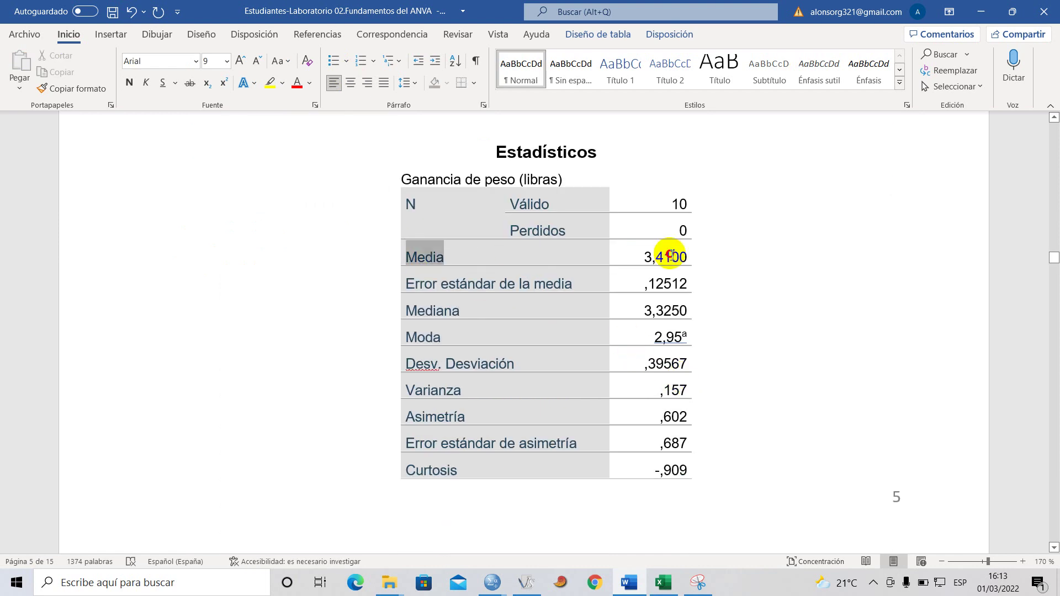
{"action": "left_click", "coordinate": [270, 83]}
{"action": "scroll", "coordinate": [557, 350], "scroll_direction": "down", "scroll_amount": 1}
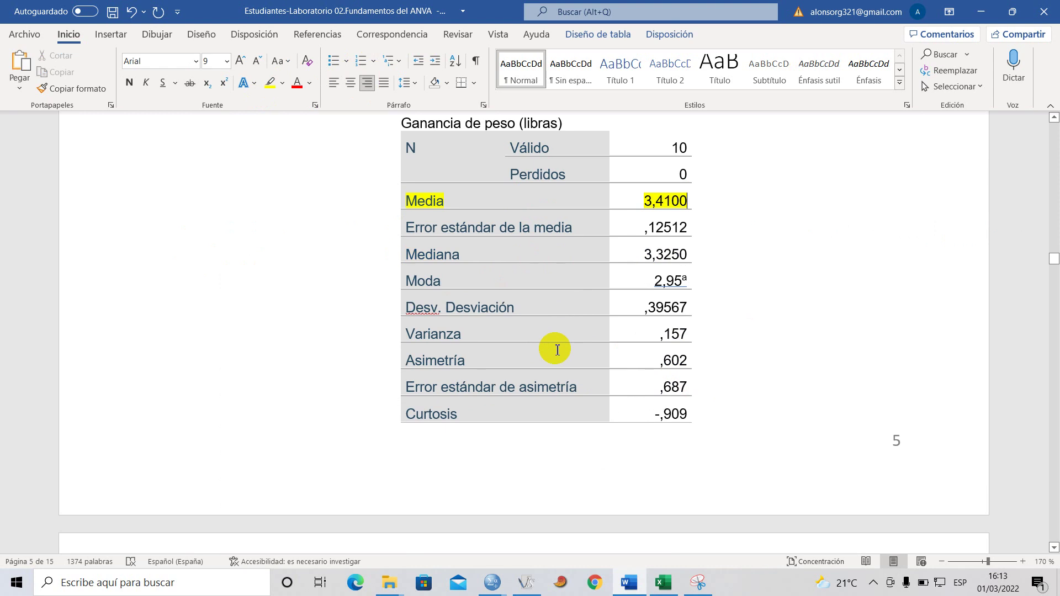
{"action": "scroll", "coordinate": [557, 349], "scroll_direction": "down", "scroll_amount": 2}
{"action": "double_click", "coordinate": [411, 195]}
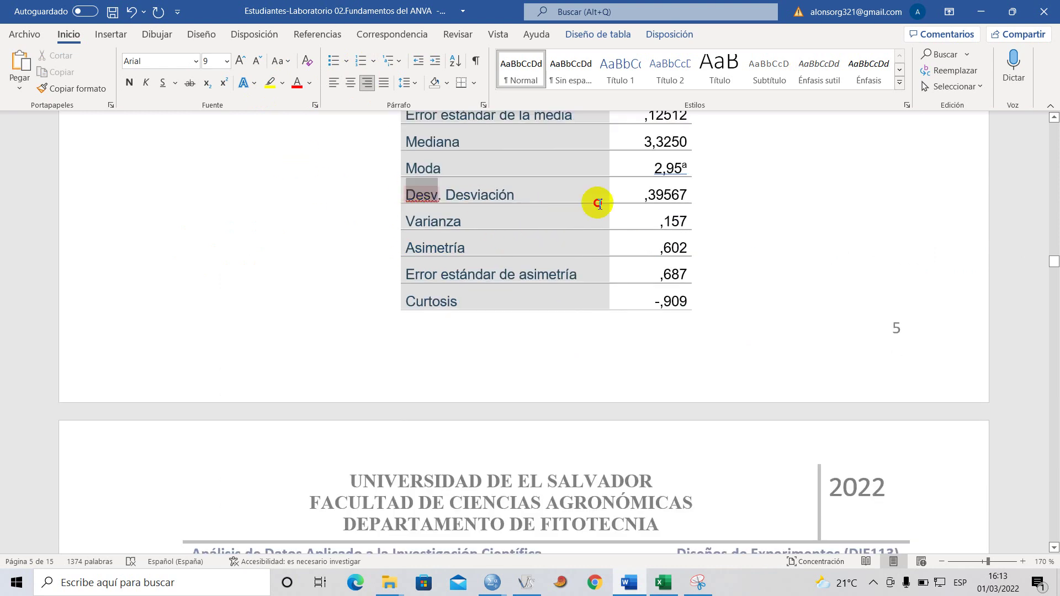
{"action": "left_click_drag", "start_coordinate": [599, 204], "coordinate": [670, 197]}
{"action": "left_click", "coordinate": [270, 82]}
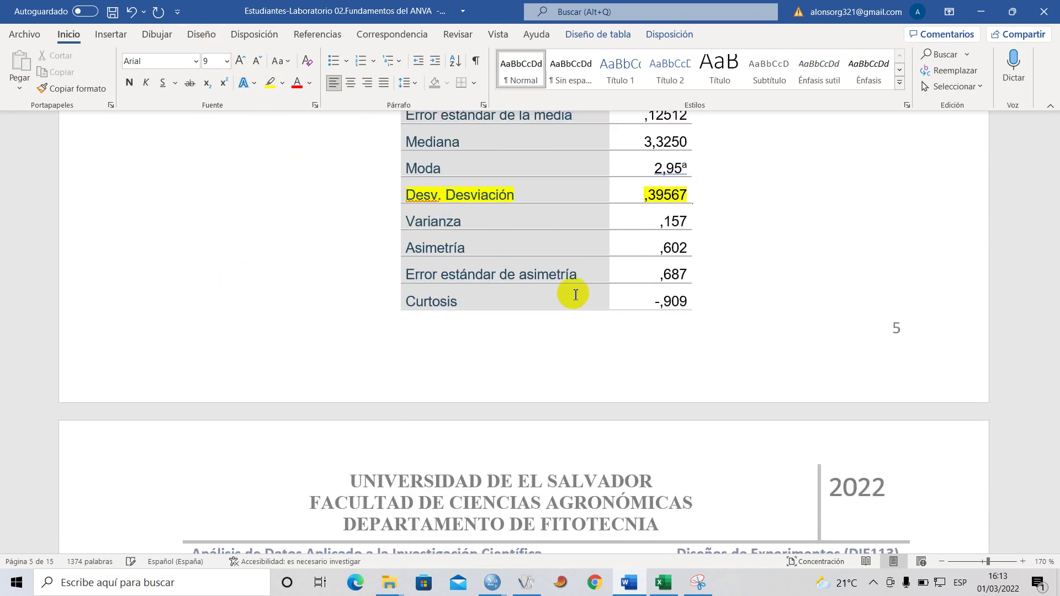
Delete the Error estándar de la media, Mediana and Moda rows, and those from Varianza through Error estándar de curtosis, from the Estadísticos table.
{"action": "scroll", "coordinate": [574, 294], "scroll_direction": "up", "scroll_amount": 1}
{"action": "scroll", "coordinate": [521, 362], "scroll_direction": "up", "scroll_amount": 1}
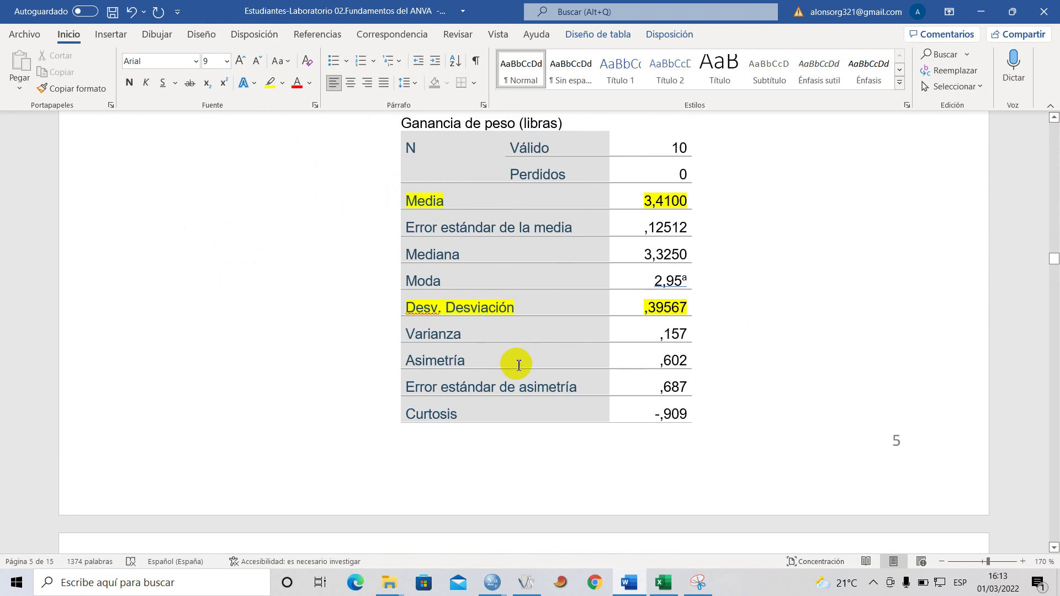
{"action": "scroll", "coordinate": [505, 379], "scroll_direction": "down", "scroll_amount": 6}
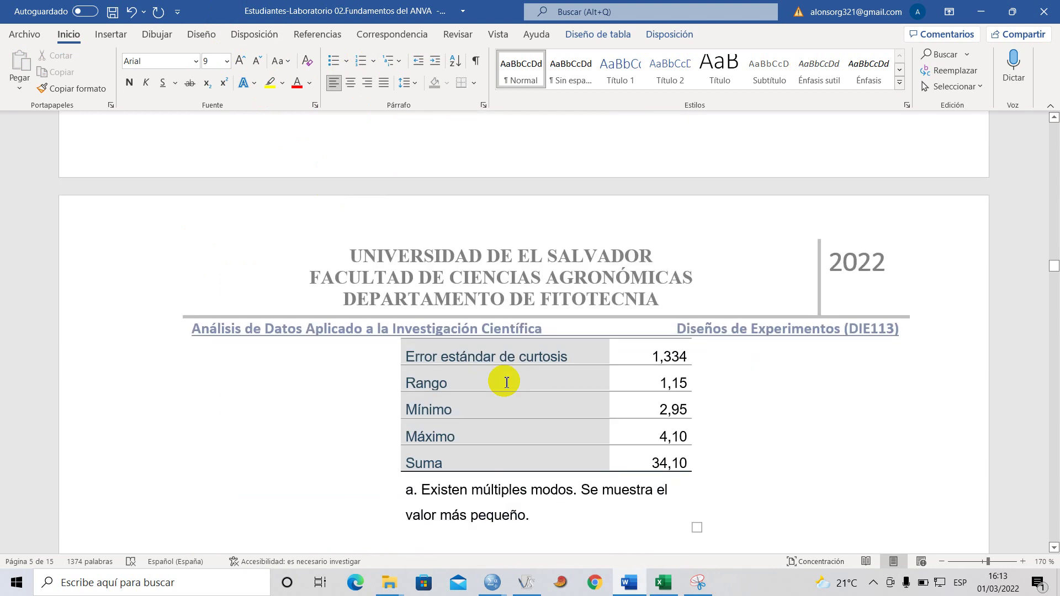
{"action": "scroll", "coordinate": [506, 382], "scroll_direction": "up", "scroll_amount": 1}
{"action": "scroll", "coordinate": [506, 382], "scroll_direction": "down", "scroll_amount": 2}
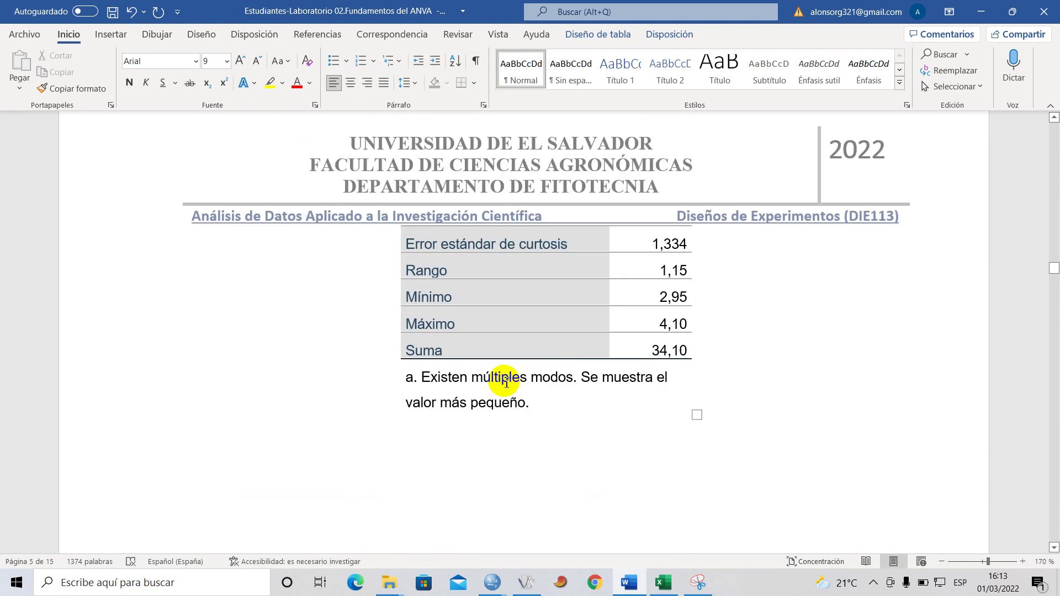
{"action": "scroll", "coordinate": [505, 382], "scroll_direction": "up", "scroll_amount": 9}
{"action": "scroll", "coordinate": [506, 382], "scroll_direction": "down", "scroll_amount": 3}
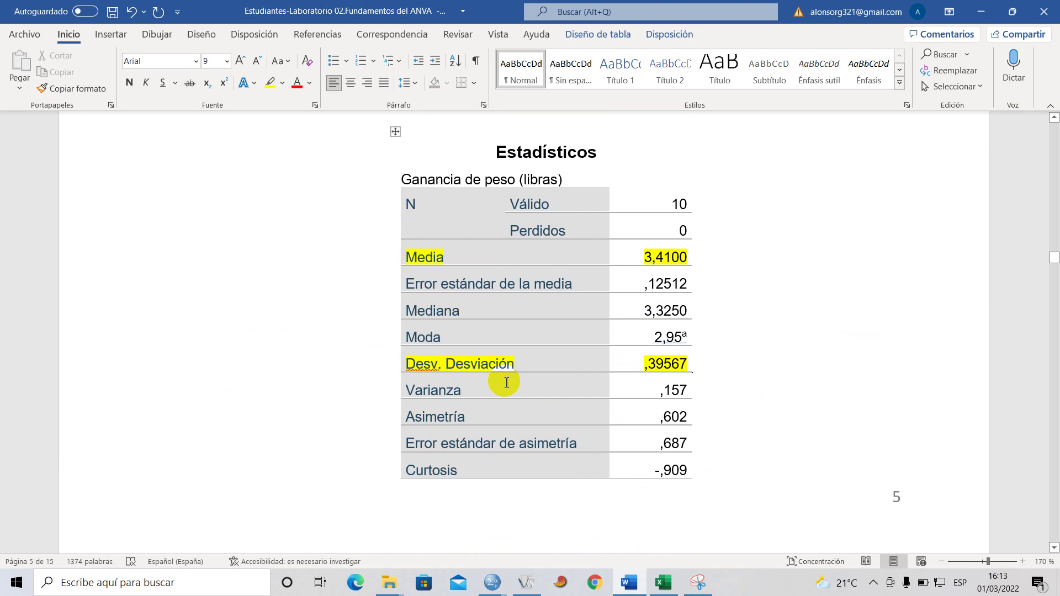
{"action": "scroll", "coordinate": [506, 382], "scroll_direction": "up", "scroll_amount": 1}
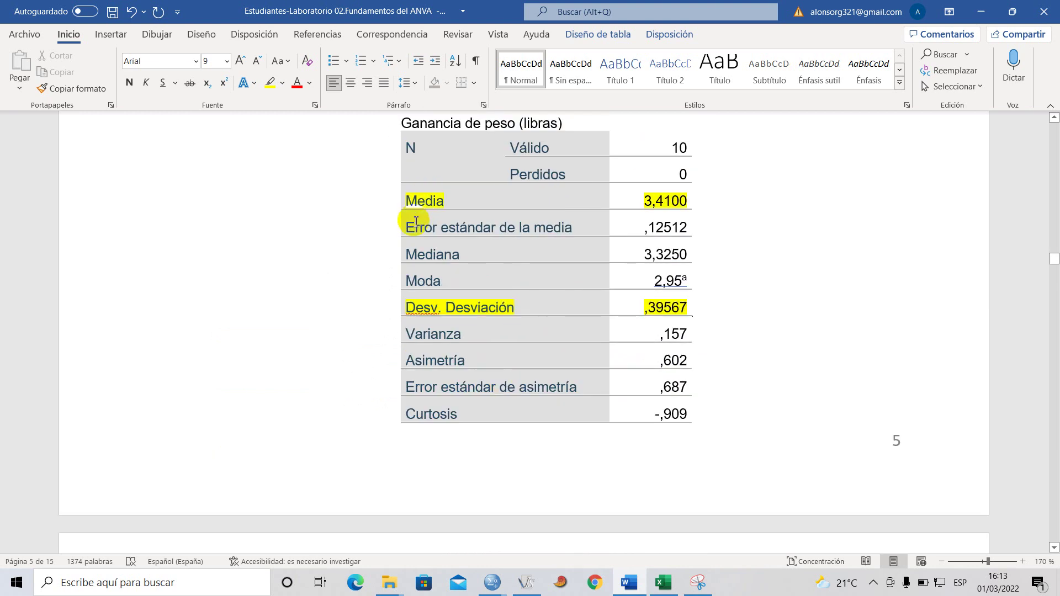
{"action": "left_click_drag", "start_coordinate": [411, 226], "coordinate": [672, 236]}
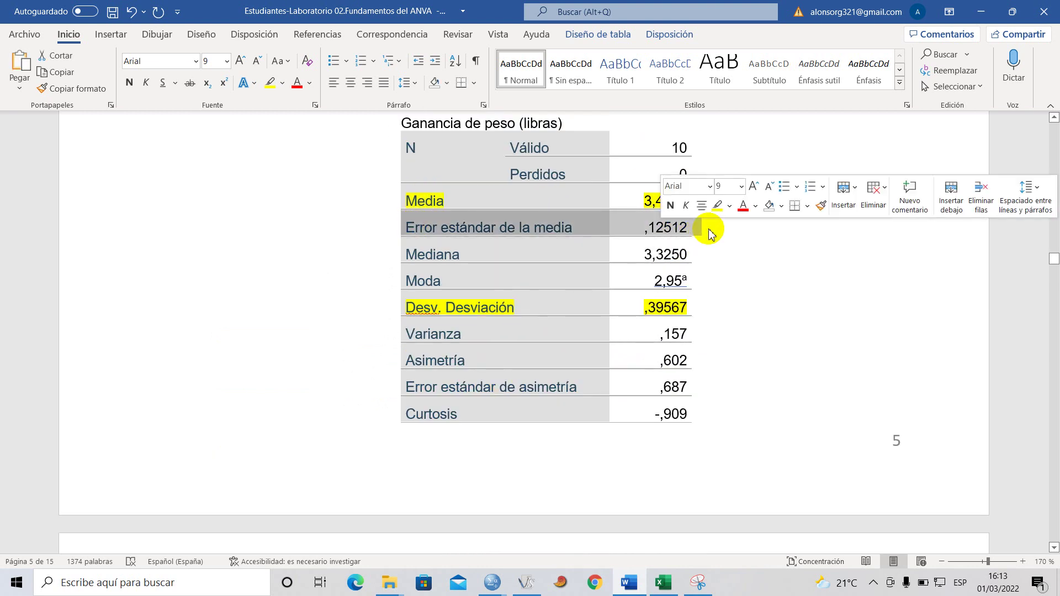
{"action": "key", "text": "BackSpace"}
{"action": "left_click_drag", "start_coordinate": [411, 227], "coordinate": [741, 248]}
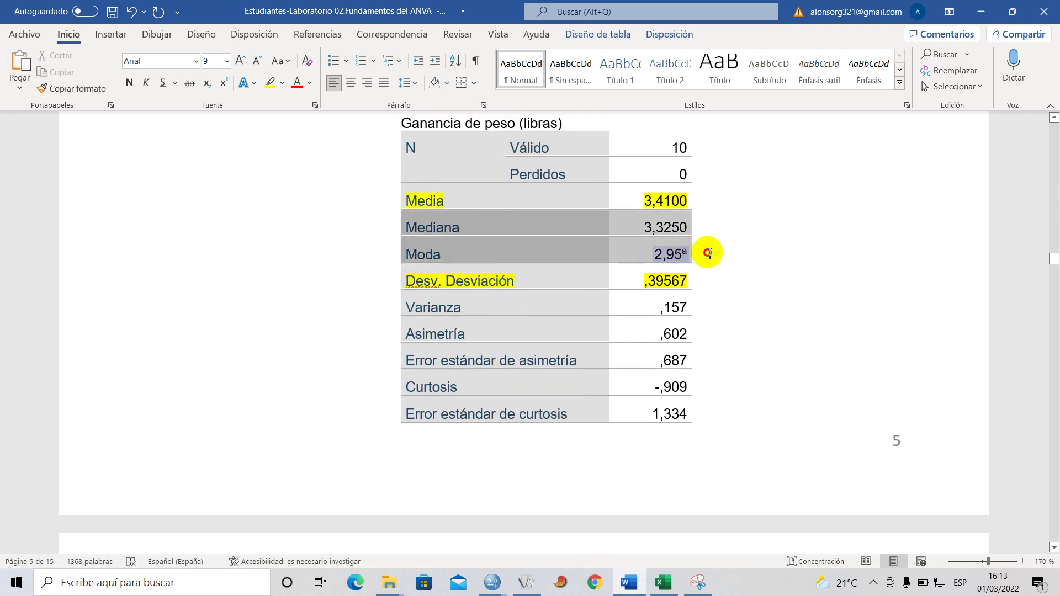
{"action": "key", "text": "BackSpace"}
{"action": "left_click_drag", "start_coordinate": [410, 254], "coordinate": [693, 357]}
{"action": "key", "text": "BackSpace"}
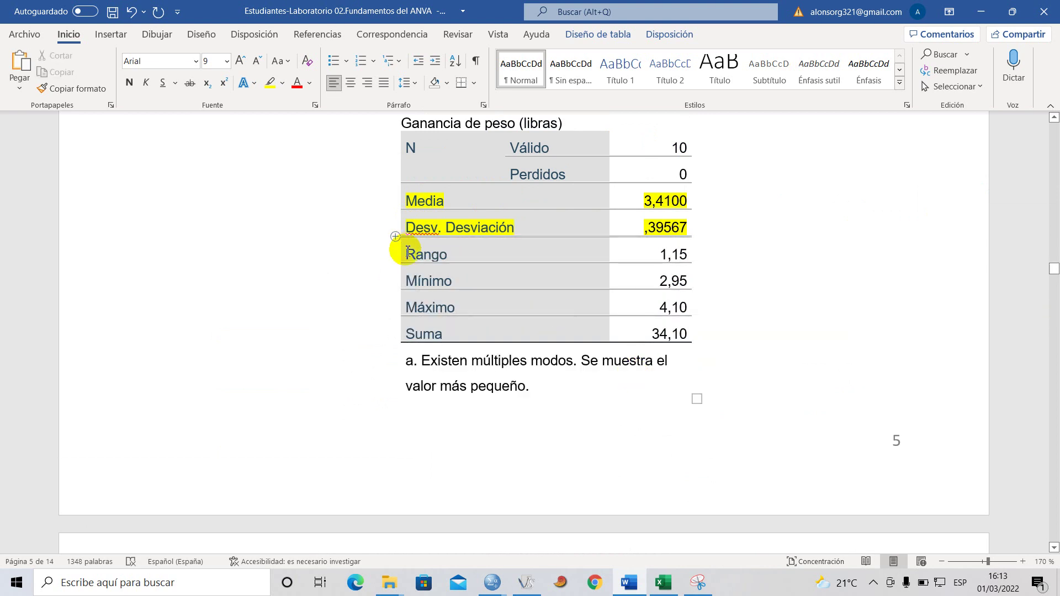
{"action": "left_click_drag", "start_coordinate": [407, 253], "coordinate": [686, 296]}
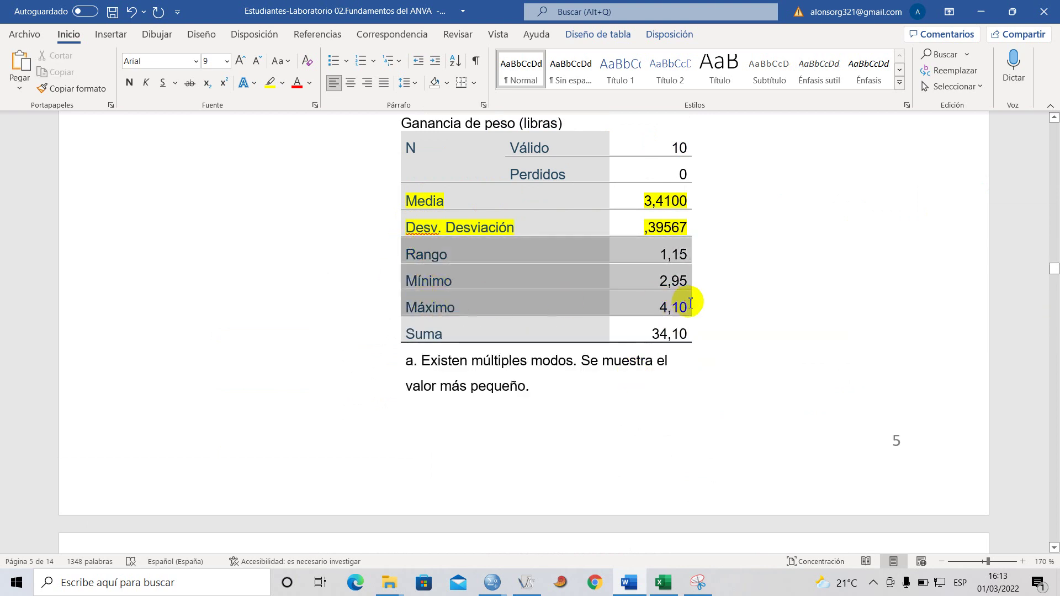
{"action": "key", "text": "BackSpace"}
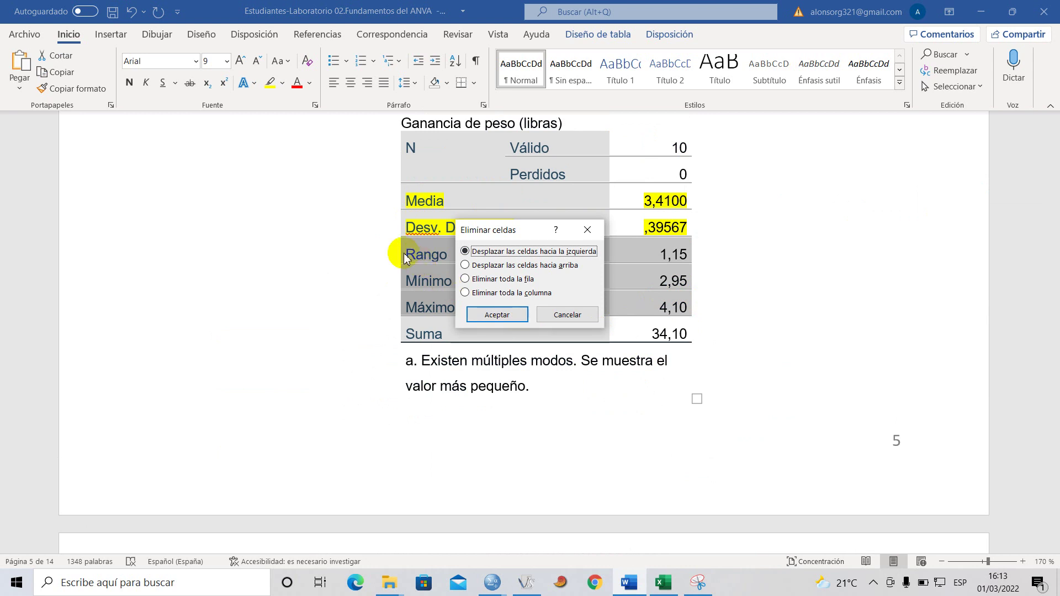
{"action": "left_click", "coordinate": [587, 230]}
{"action": "left_click", "coordinate": [431, 248]}
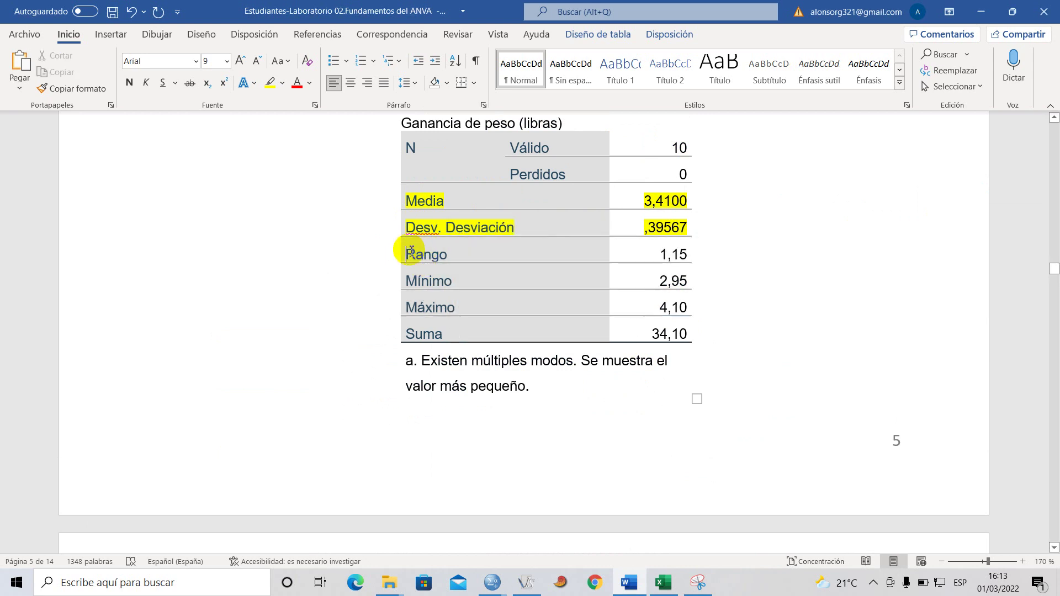
Delete the Rango, Mínimo and Máximo rows from the Estadísticos table and relabel the Suma row "Coeficiente de Variación".
{"action": "left_click_drag", "start_coordinate": [407, 246], "coordinate": [694, 283]}
{"action": "key", "text": "BackSpace"}
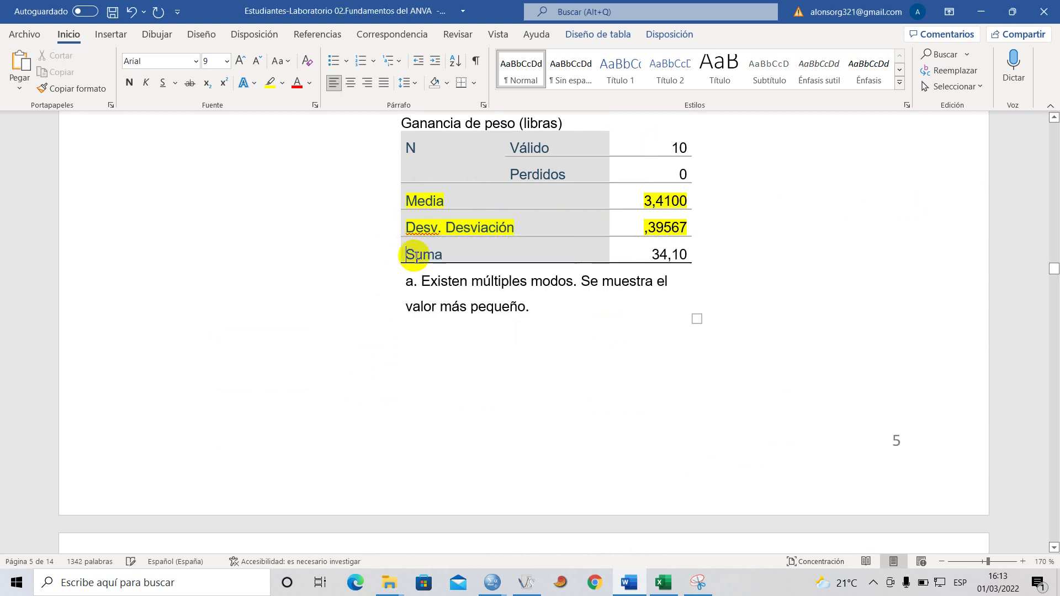
{"action": "left_click_drag", "start_coordinate": [401, 255], "coordinate": [458, 256]}
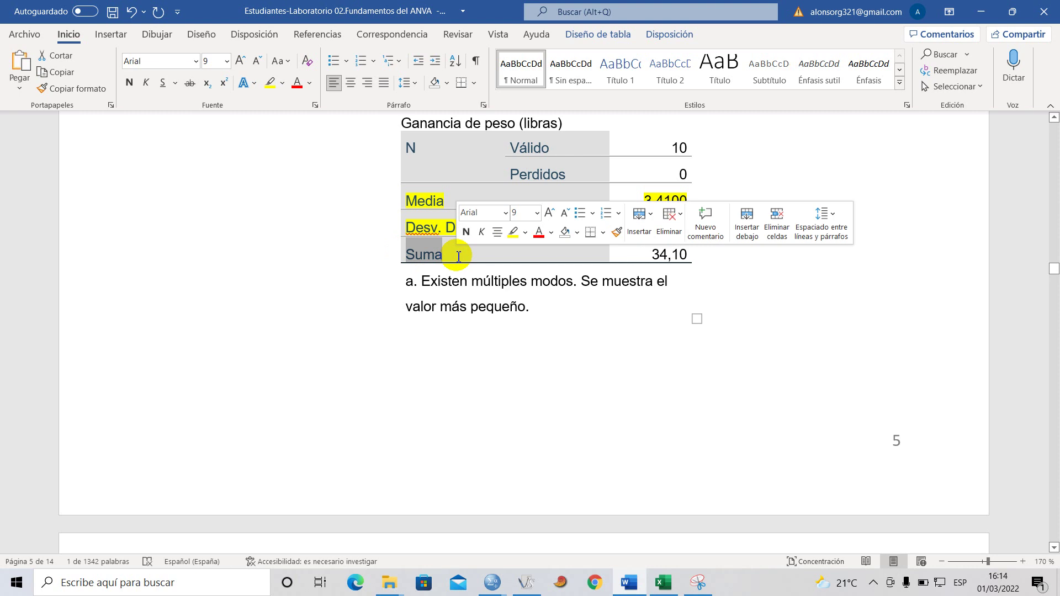
{"action": "type", "text": "C"}
{"action": "key", "text": "Caps_Lock"}
{"action": "type", "text": "oe"}
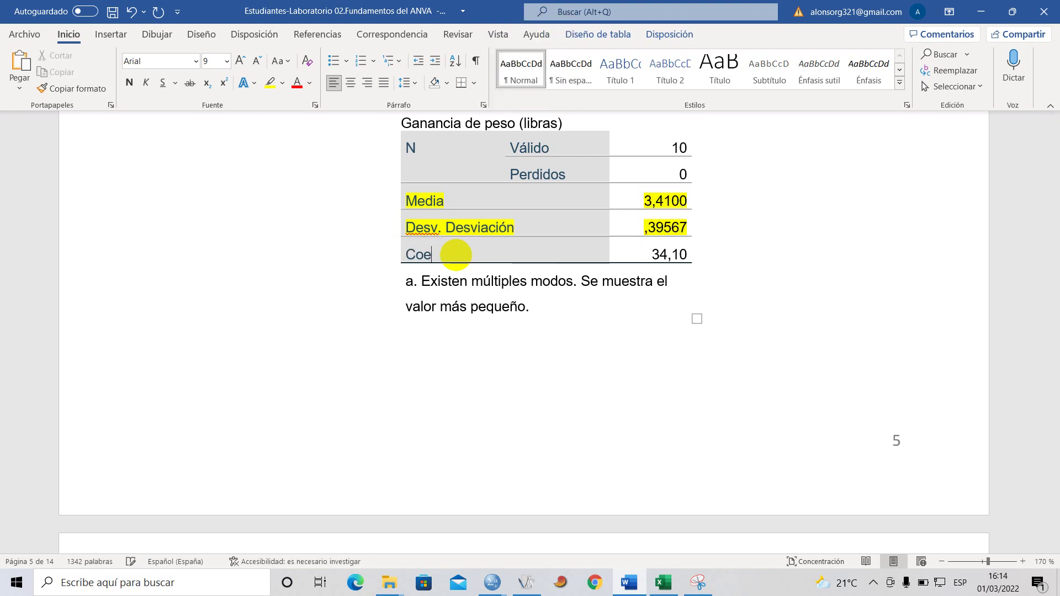
{"action": "type", "text": "ficiente de"}
{"action": "key", "text": "Caps_Lock"}
{"action": "type", "text": "V"}
{"action": "key", "text": "Caps_Lock"}
{"action": "type", "text": "ariación"}
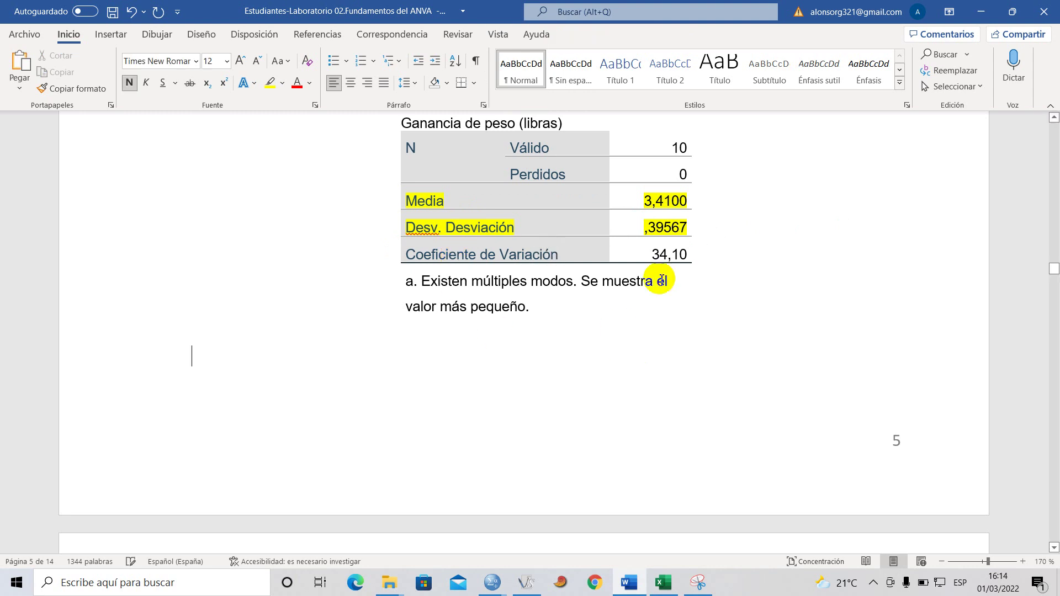
Clear the value in the Coeficiente de Variación row, leaving the cursor in that empty cell.
{"action": "left_click", "coordinate": [694, 251]}
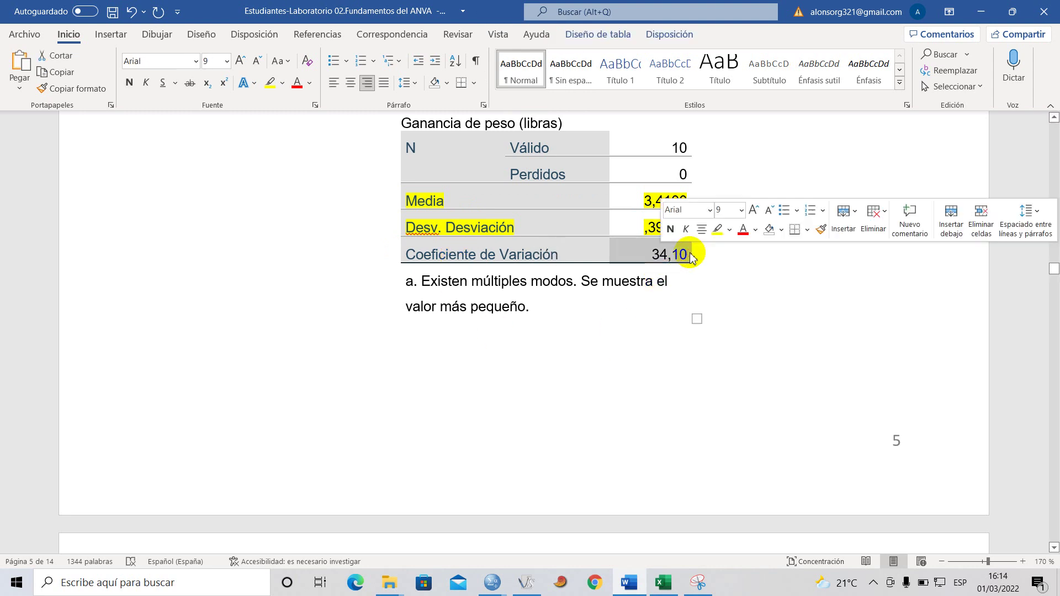
{"action": "key", "text": "BackSpace"}
{"action": "left_click", "coordinate": [588, 230]}
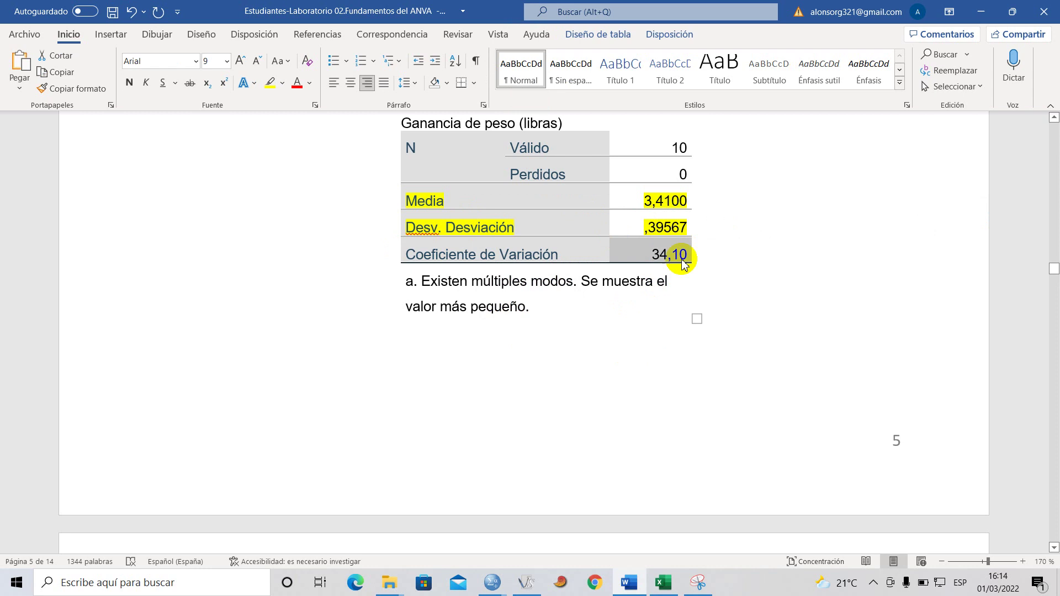
{"action": "left_click", "coordinate": [693, 257]}
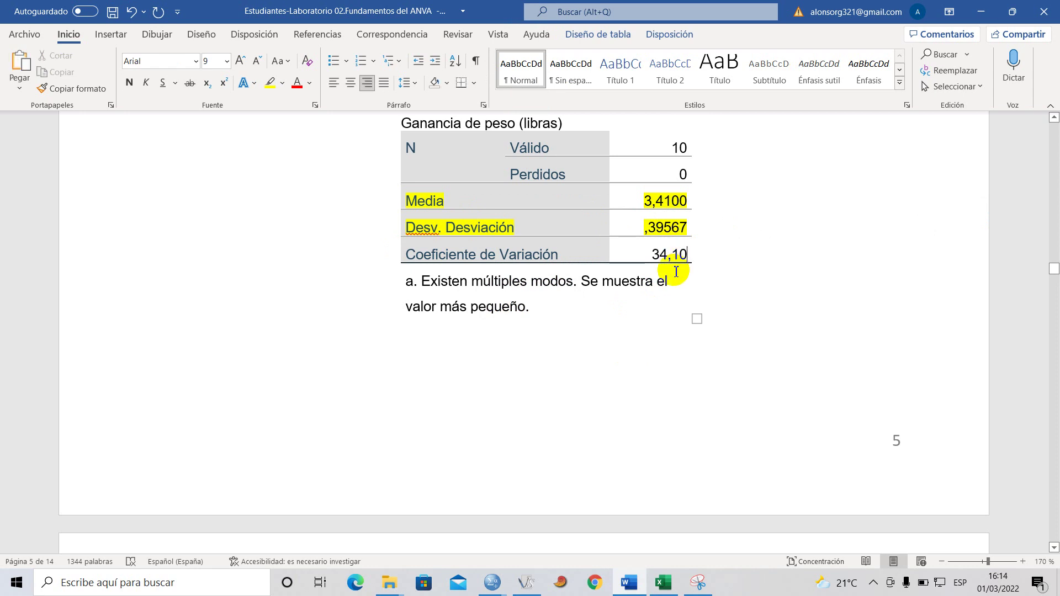
{"action": "key", "text": "BackSpace"}
{"action": "key", "text": "BackSpace"}
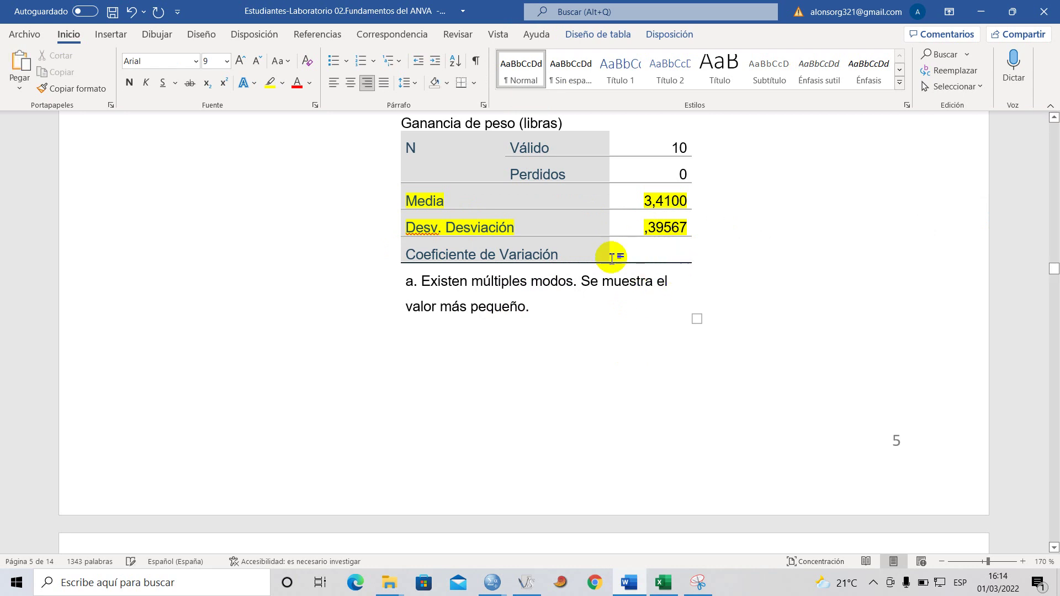
{"action": "left_click_drag", "start_coordinate": [418, 227], "coordinate": [683, 228]}
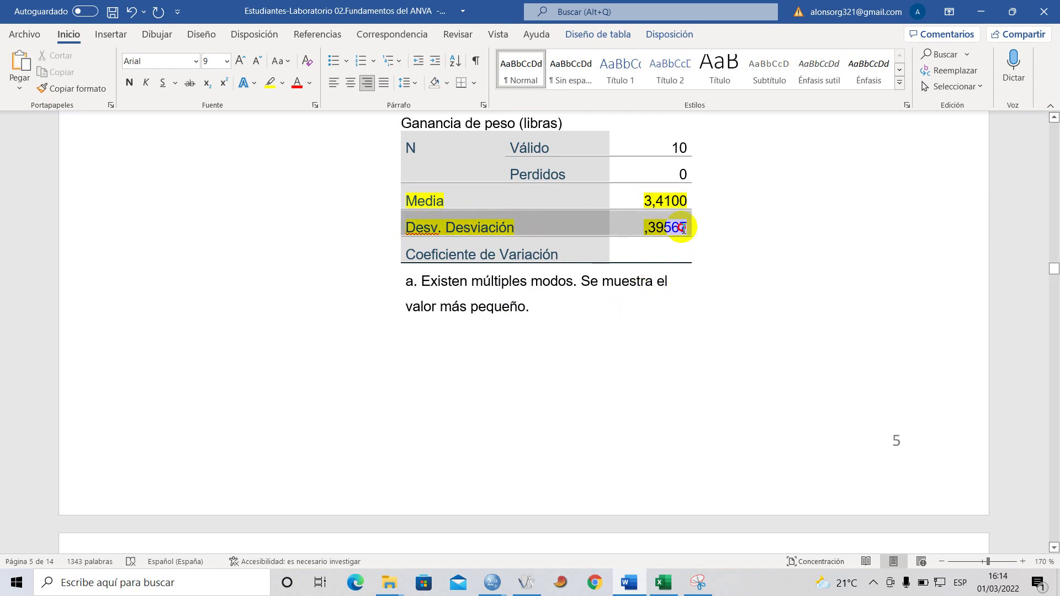
{"action": "left_click", "coordinate": [463, 204]}
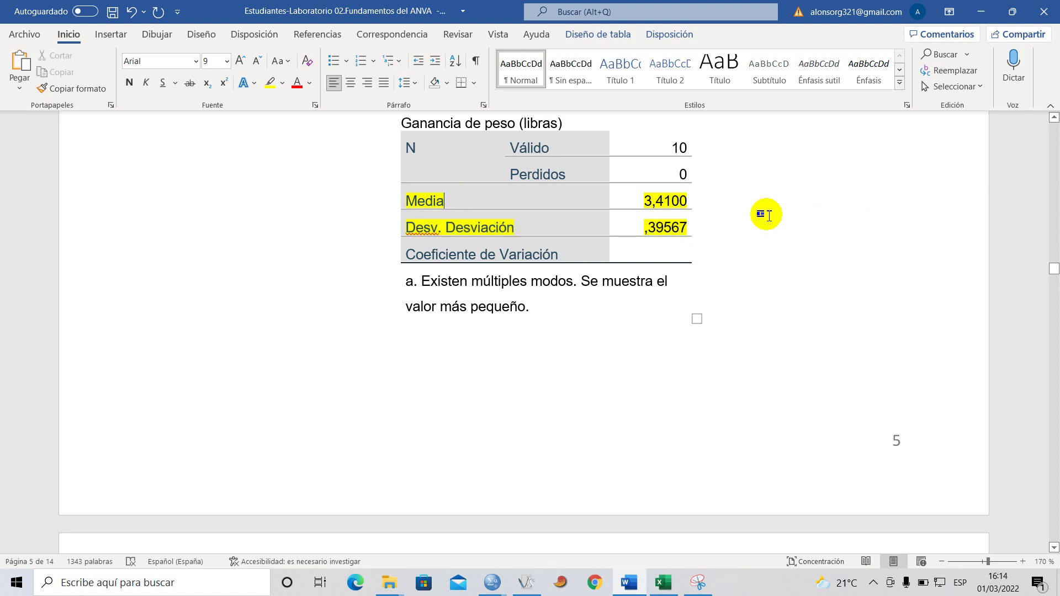
{"action": "left_click", "coordinate": [668, 253]}
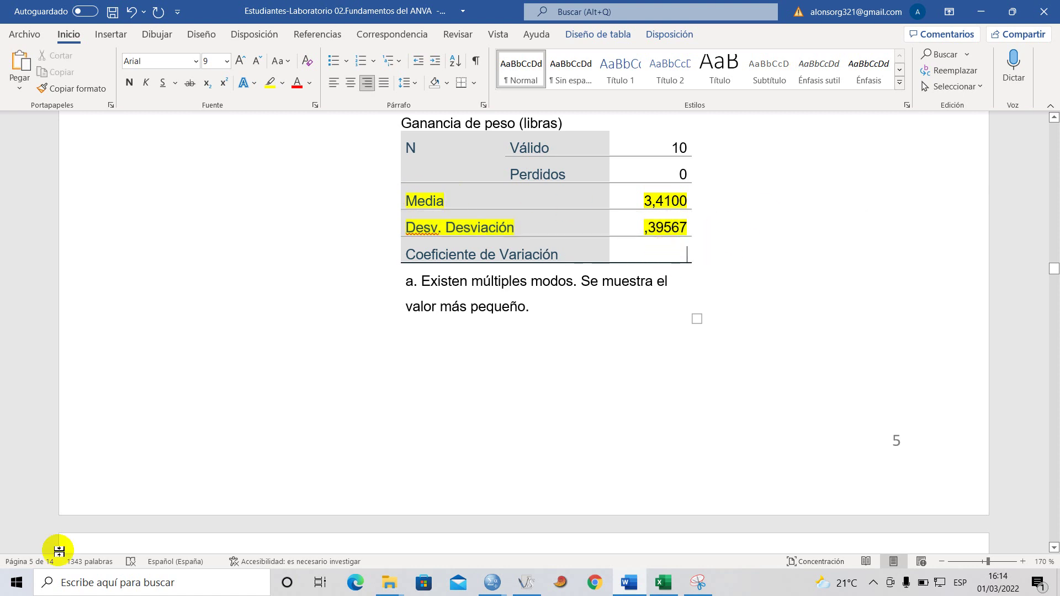
Search Windows for the EMULADORES folder and launch the fx82ES application from its FX82ESCasio\Calculadora subfolder.
{"action": "left_click", "coordinate": [139, 584]}
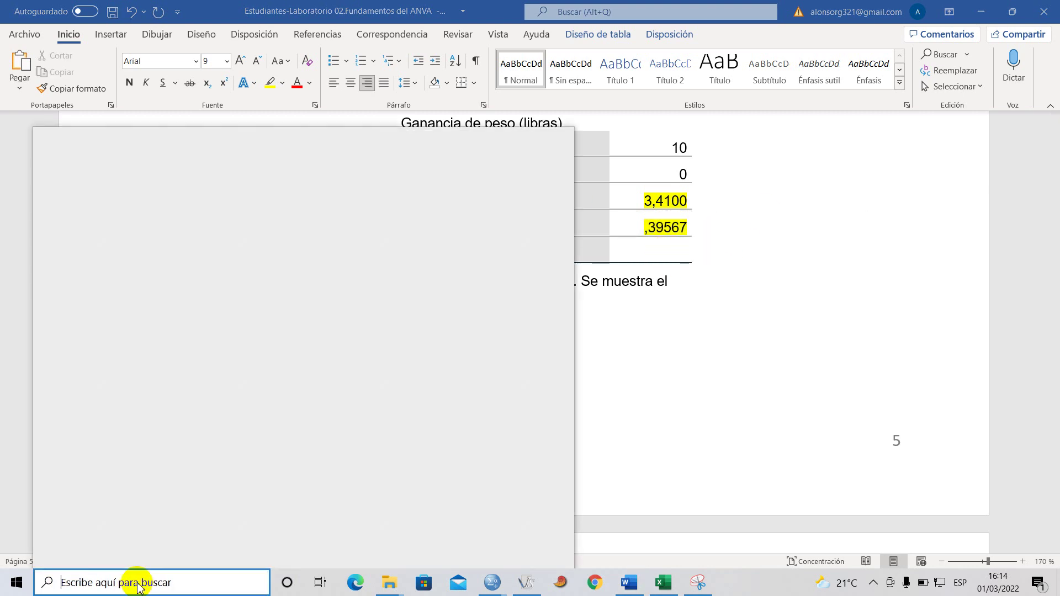
{"action": "type", "text": "Emula"}
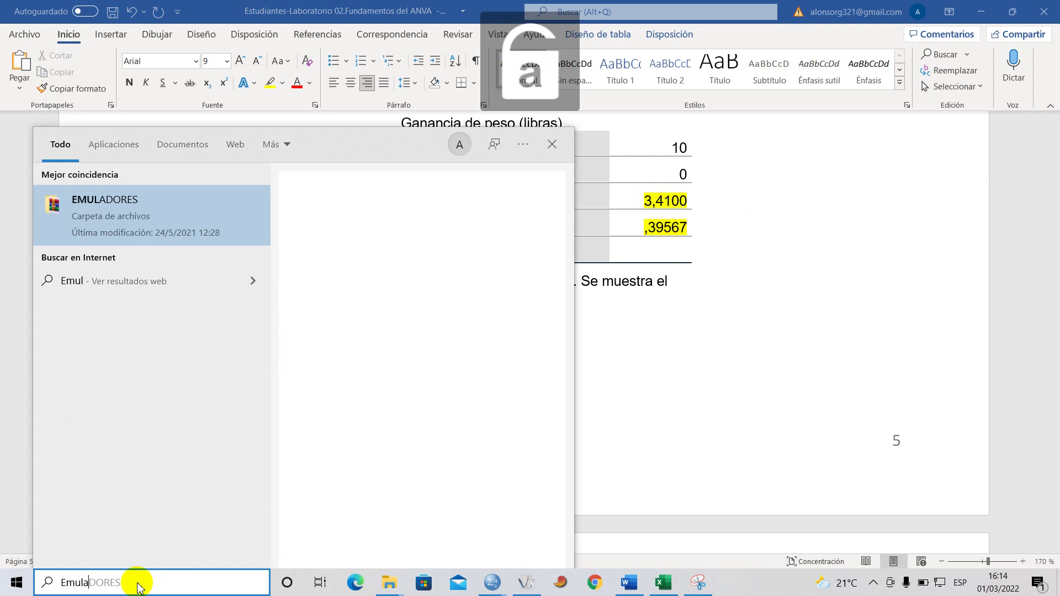
{"action": "type", "text": "dor"}
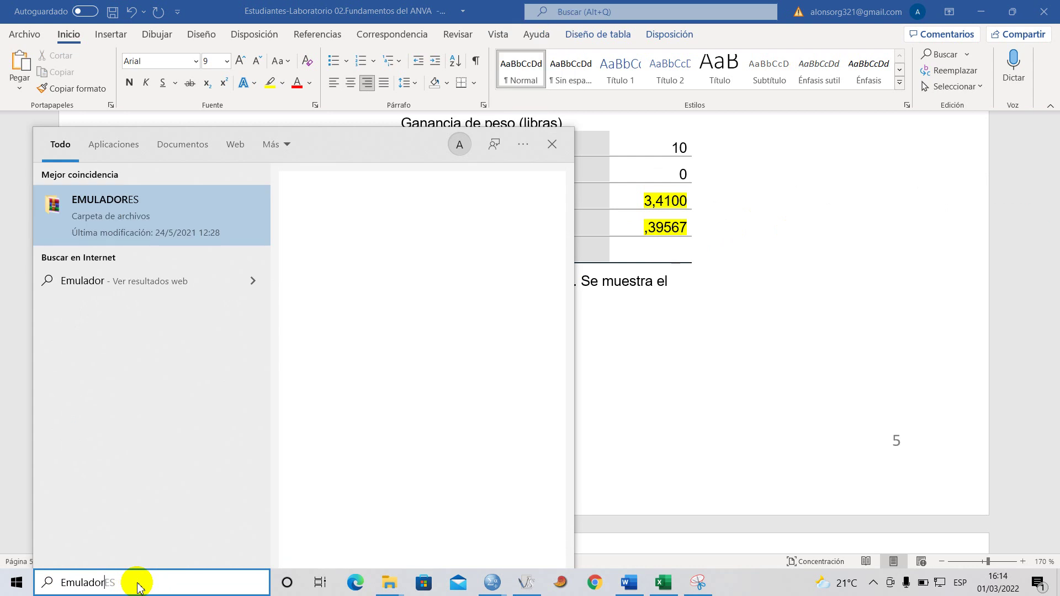
{"action": "left_click", "coordinate": [106, 210]}
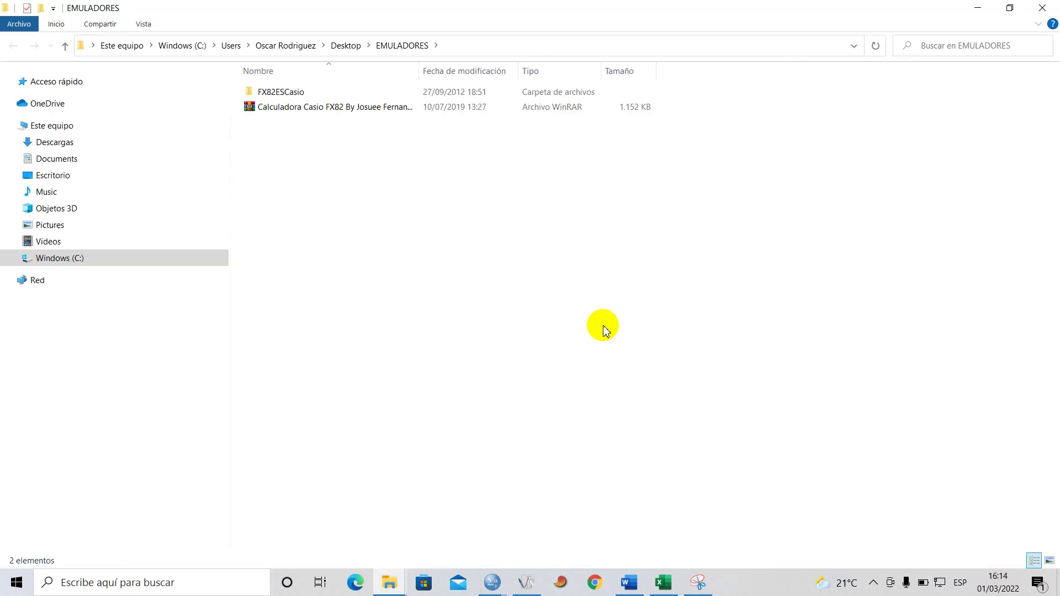
{"action": "double_click", "coordinate": [298, 90]}
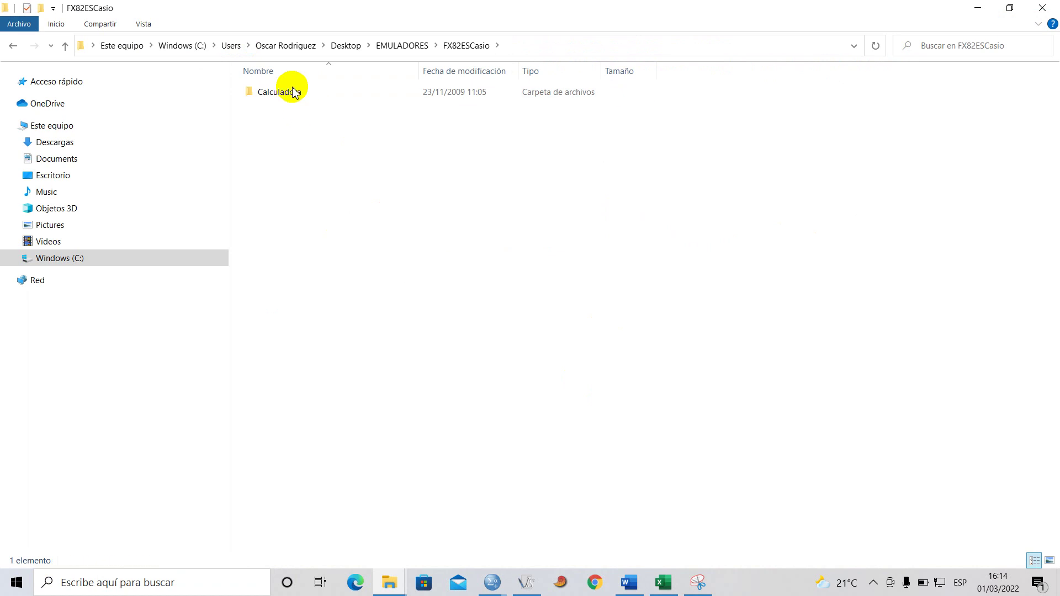
{"action": "left_click", "coordinate": [291, 92]}
{"action": "double_click", "coordinate": [282, 93]}
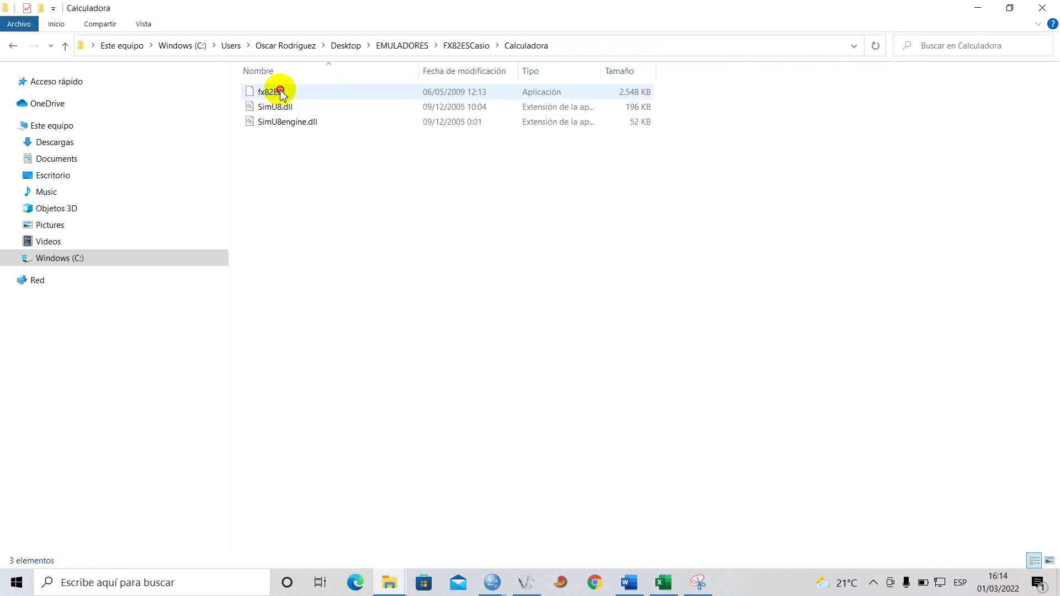
{"action": "double_click", "coordinate": [282, 92]}
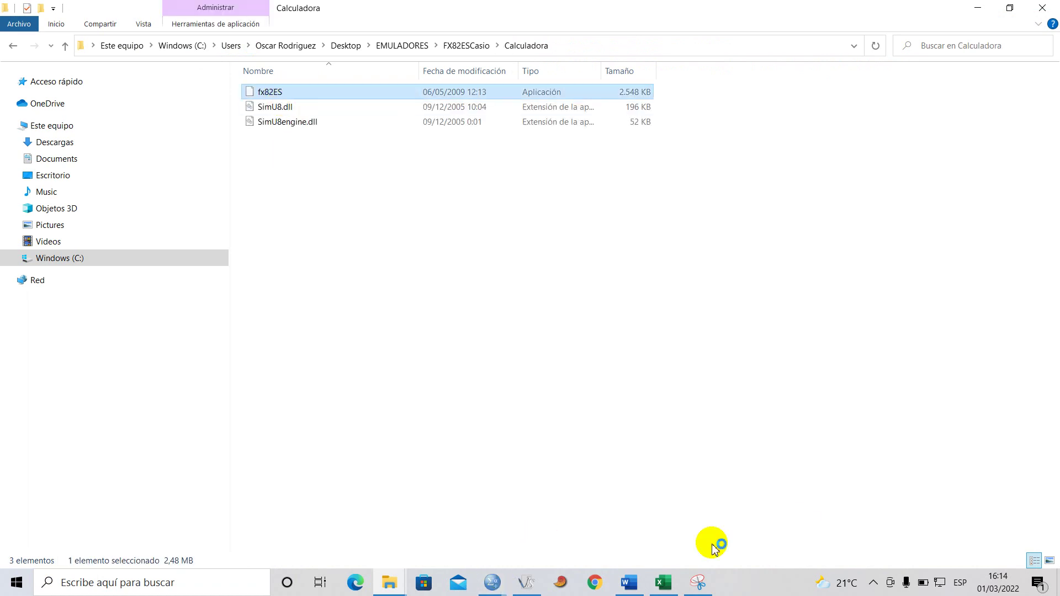
Return to the Word guide and place the fx-82ES calculator window beside the Estadísticos table.
{"action": "mouse_move", "coordinate": [674, 590]}
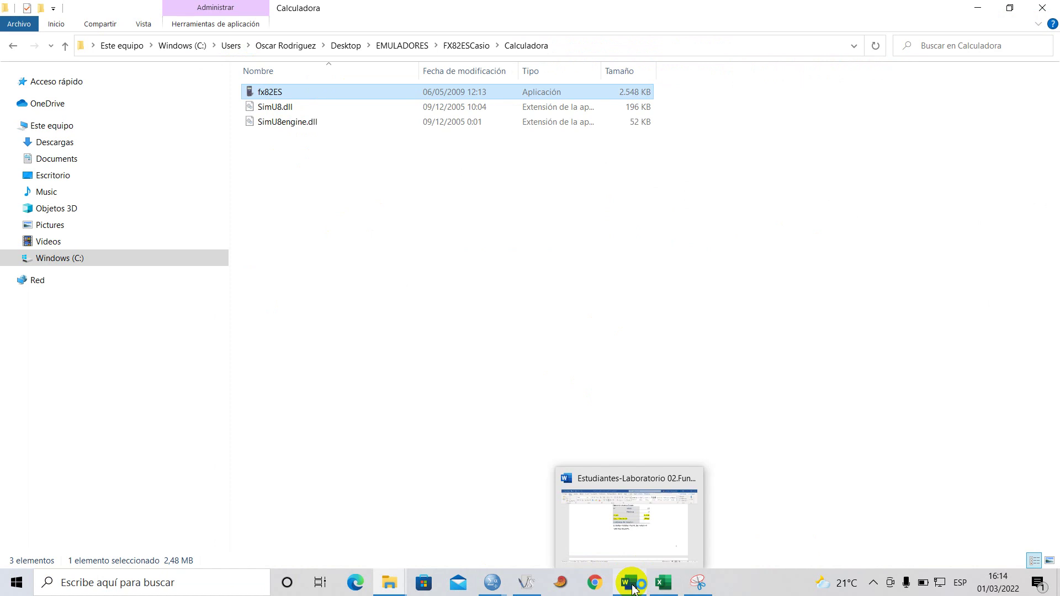
{"action": "left_click", "coordinate": [635, 550]}
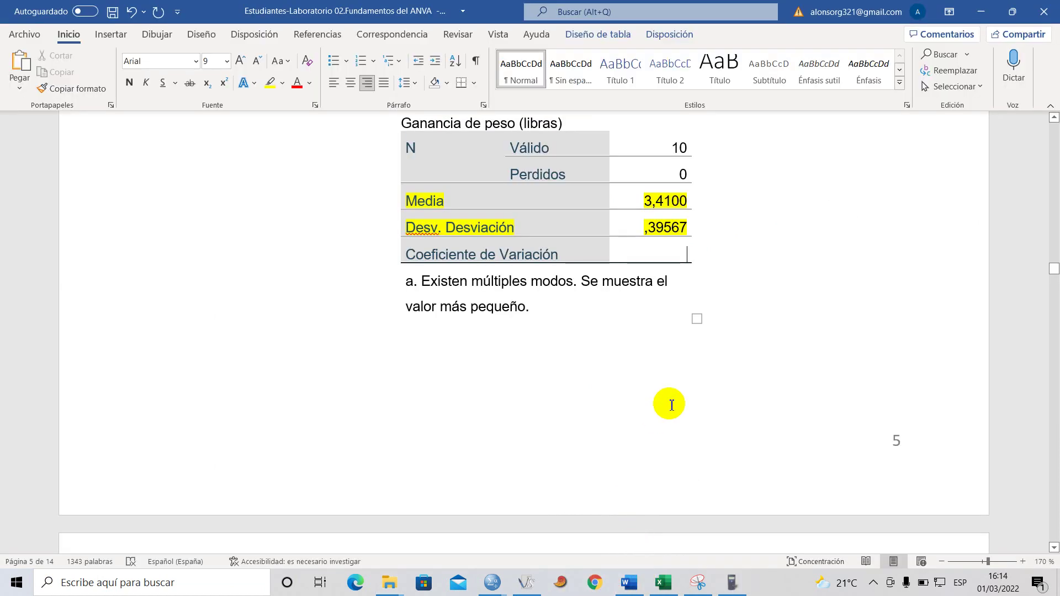
{"action": "left_click", "coordinate": [733, 583]}
{"action": "left_click_drag", "start_coordinate": [65, 12], "coordinate": [237, 87]}
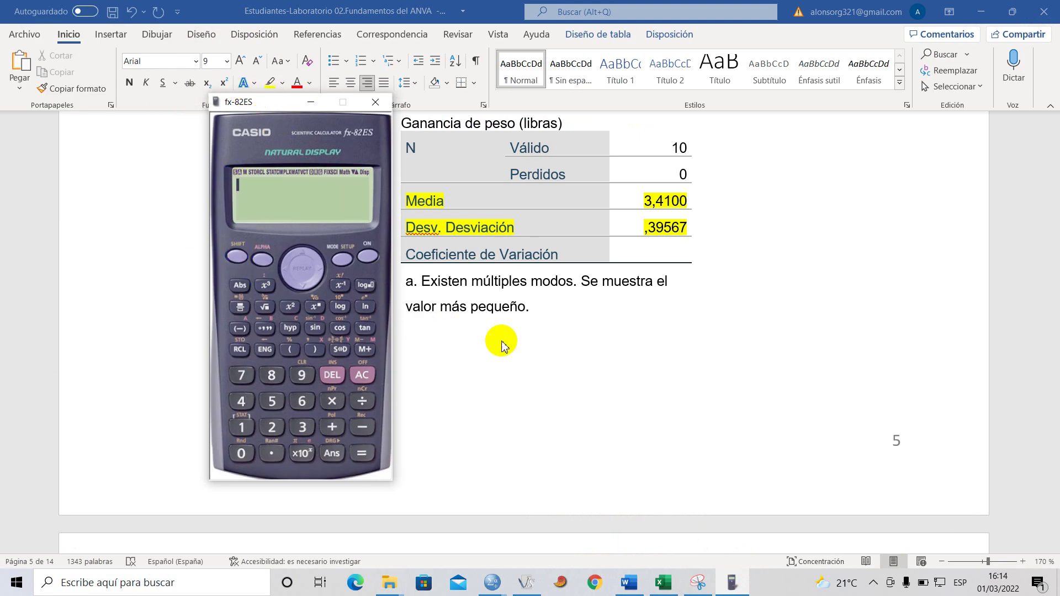
Clear all settings and memory on the fx-82ES calculator and set it to STAT mode with 1-VAR.
{"action": "left_click", "coordinate": [306, 378]}
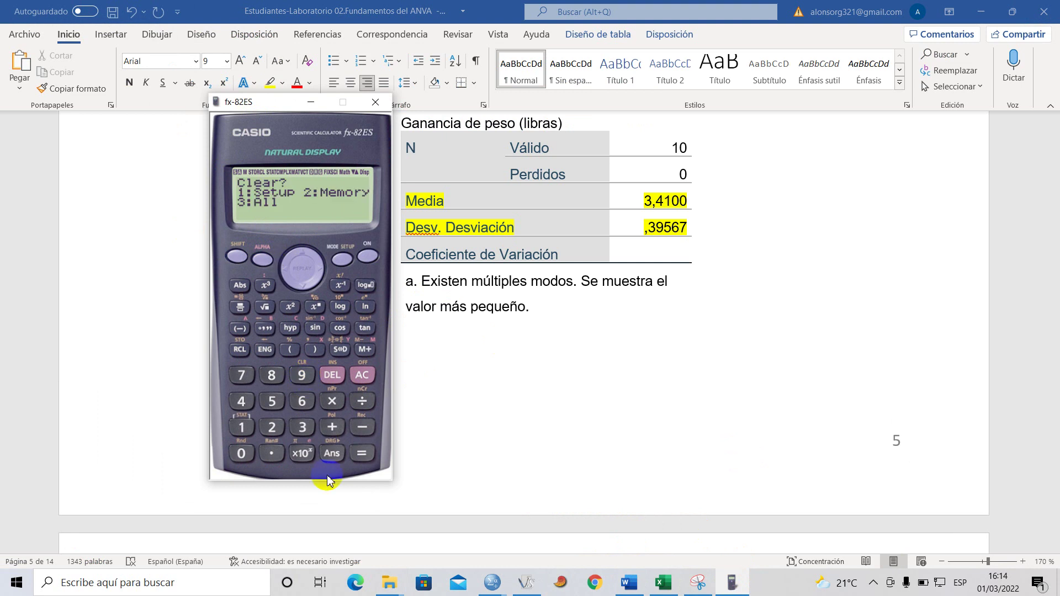
{"action": "left_click", "coordinate": [299, 429]}
{"action": "left_click", "coordinate": [359, 453]}
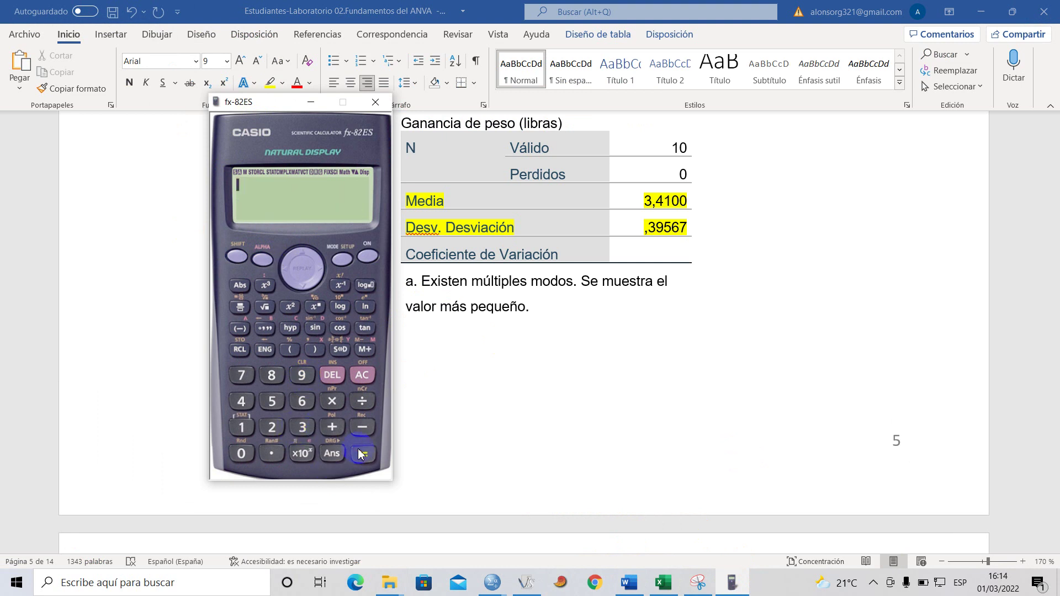
{"action": "left_click", "coordinate": [342, 258]}
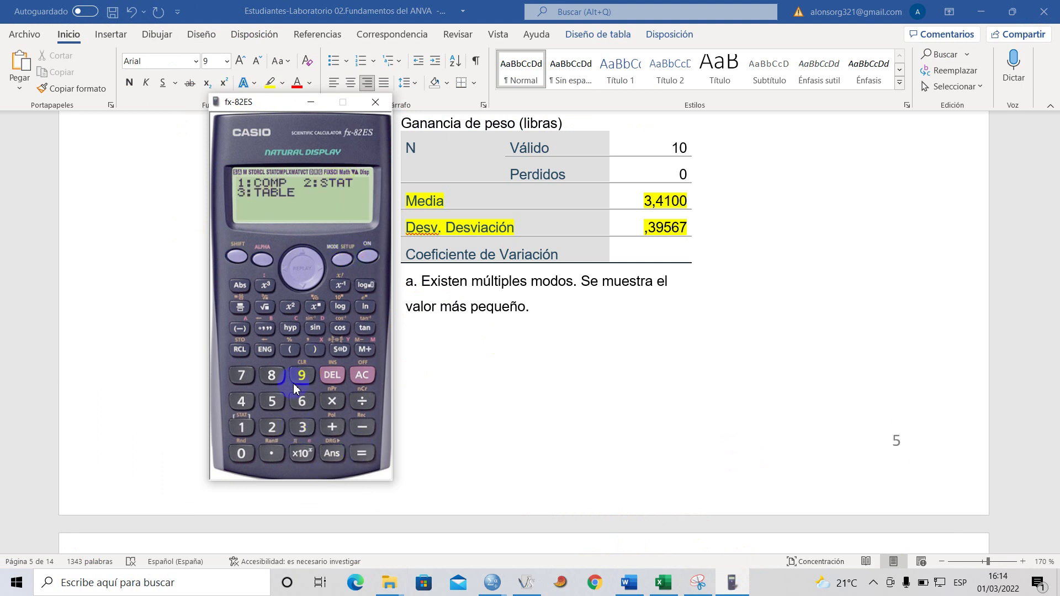
{"action": "left_click", "coordinate": [269, 430]}
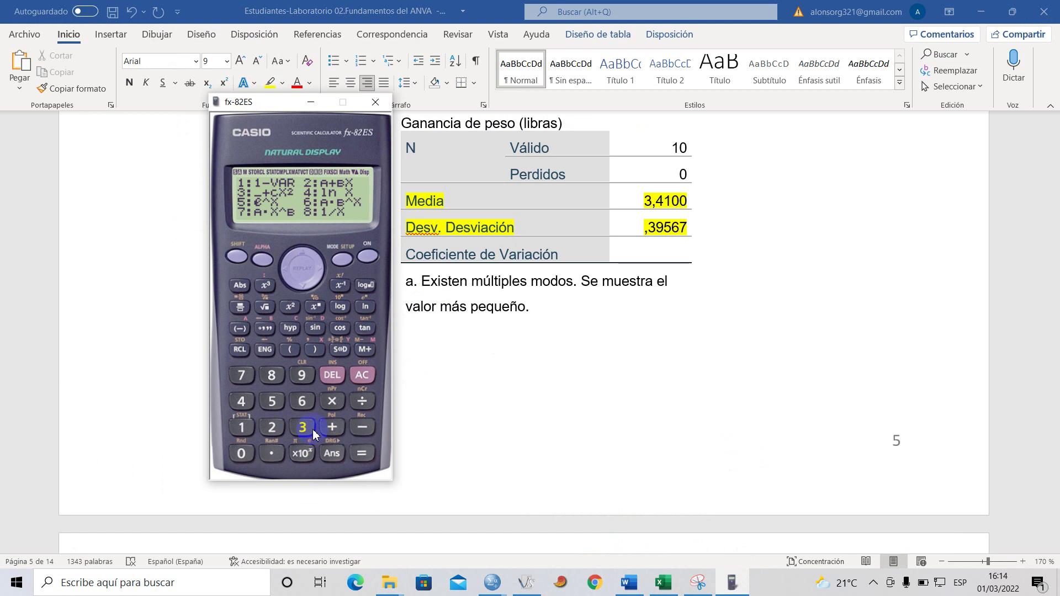
{"action": "left_click", "coordinate": [240, 430]}
{"action": "left_click", "coordinate": [361, 375]}
Calculate the coefficient of variation on the fx-82ES as 0.3956÷3.41 and multiply the answer by 100.
{"action": "left_click", "coordinate": [282, 101]}
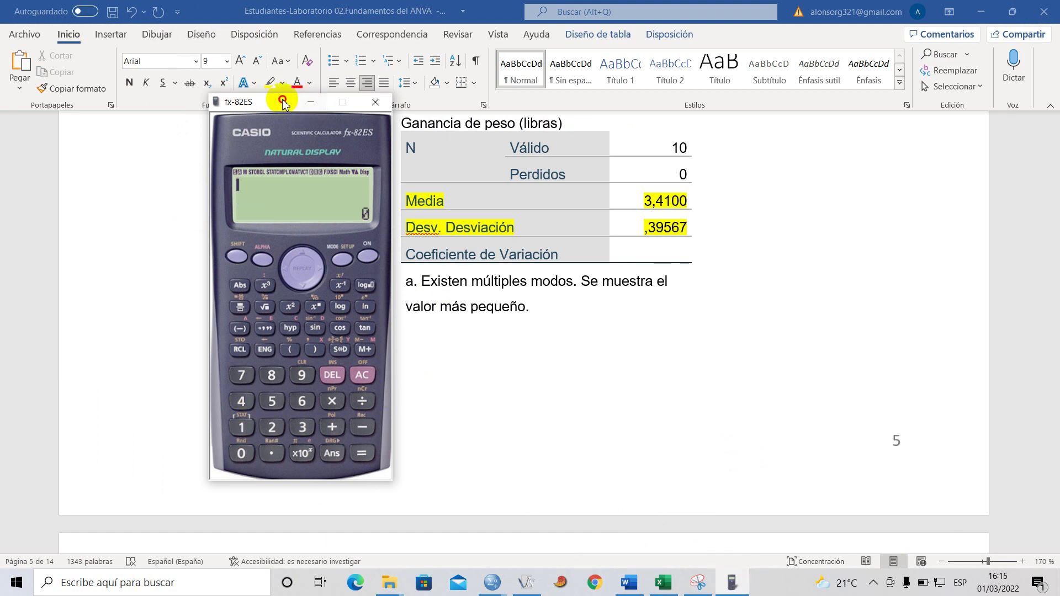
{"action": "left_click_drag", "start_coordinate": [282, 101], "coordinate": [221, 101]}
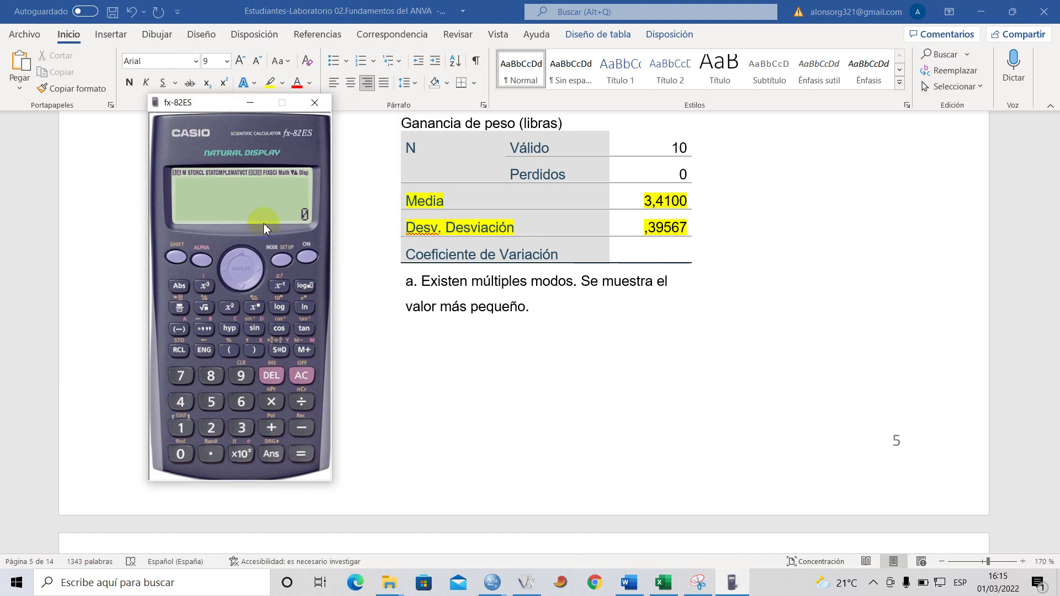
{"action": "left_click", "coordinate": [314, 376]}
{"action": "left_click", "coordinate": [181, 455]}
{"action": "left_click", "coordinate": [303, 402]}
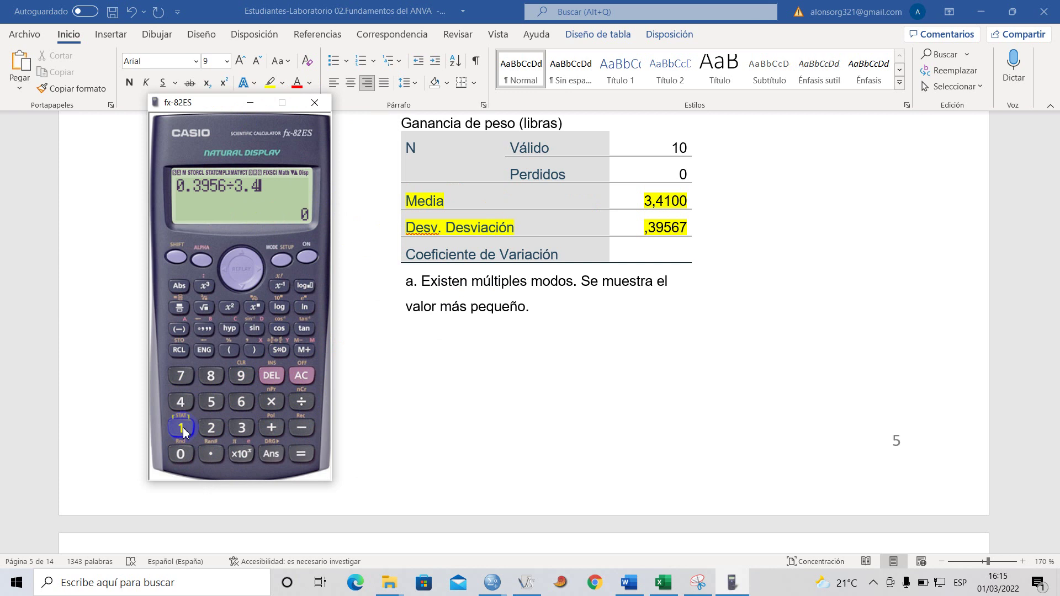
{"action": "left_click", "coordinate": [309, 460]}
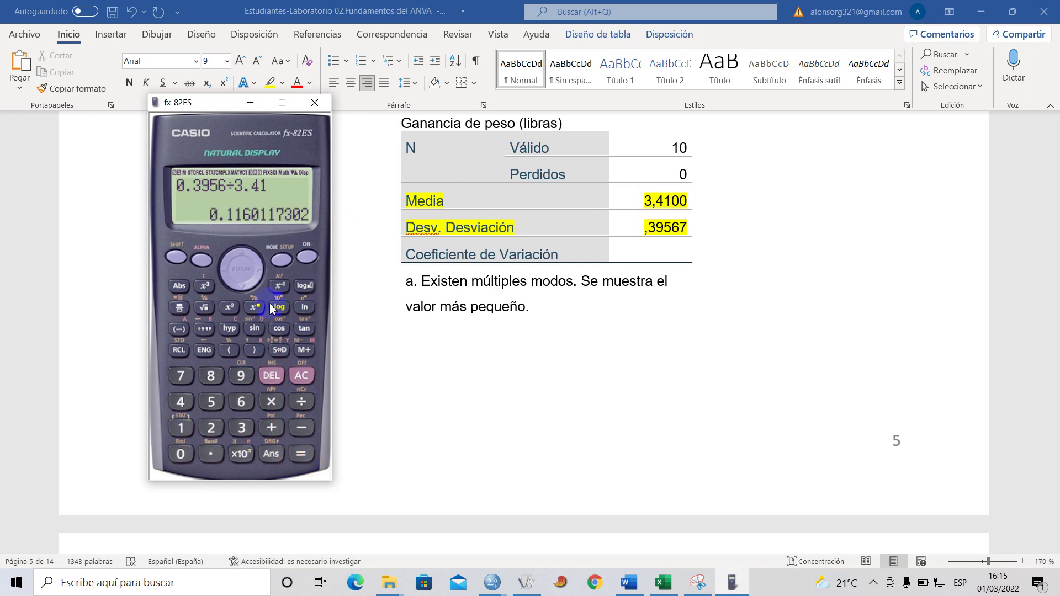
{"action": "left_click", "coordinate": [272, 403]}
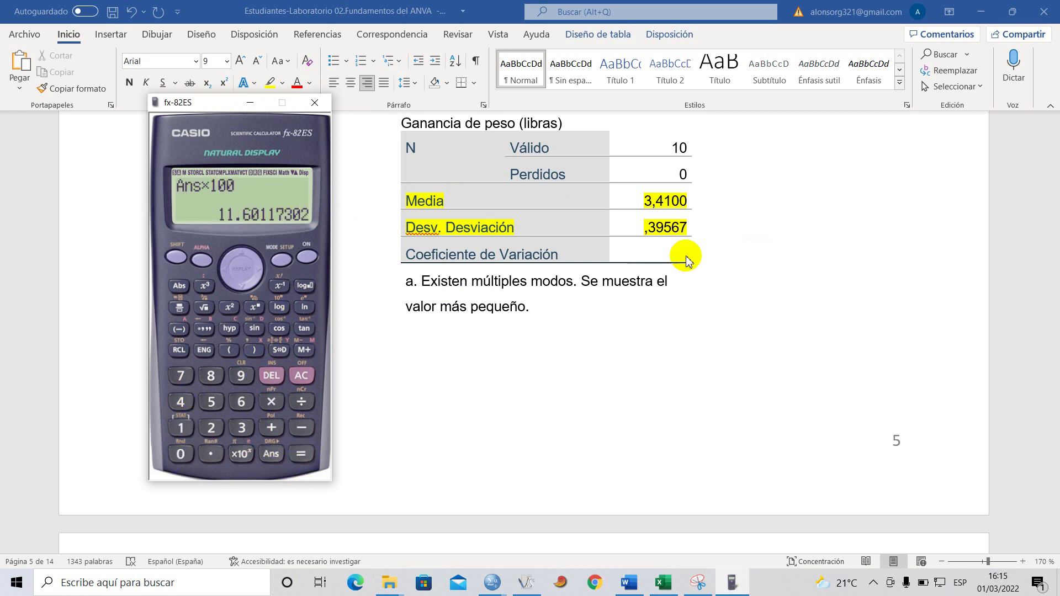
Enter 11.60% as the Coeficiente de Variación value in the Word table and highlight it in yellow.
{"action": "left_click", "coordinate": [666, 252]}
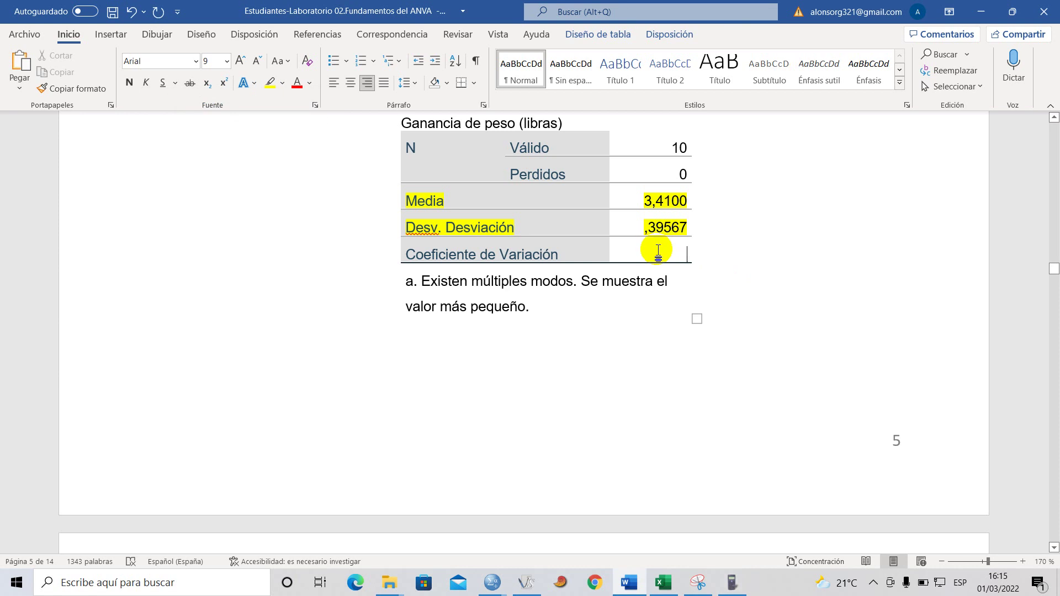
{"action": "type", "text": "11.60"}
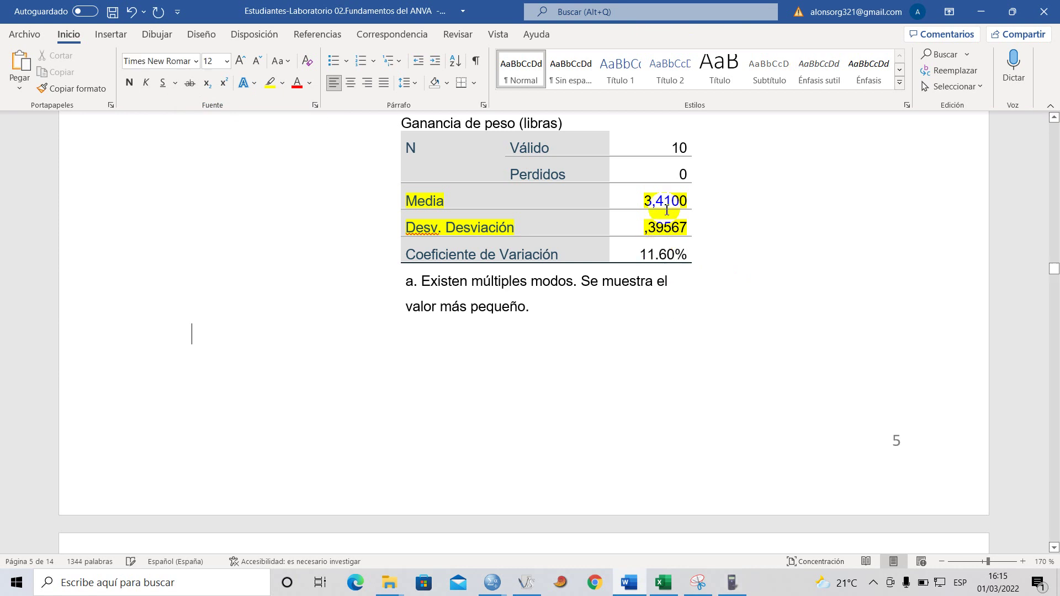
{"action": "left_click_drag", "start_coordinate": [638, 254], "coordinate": [688, 254]}
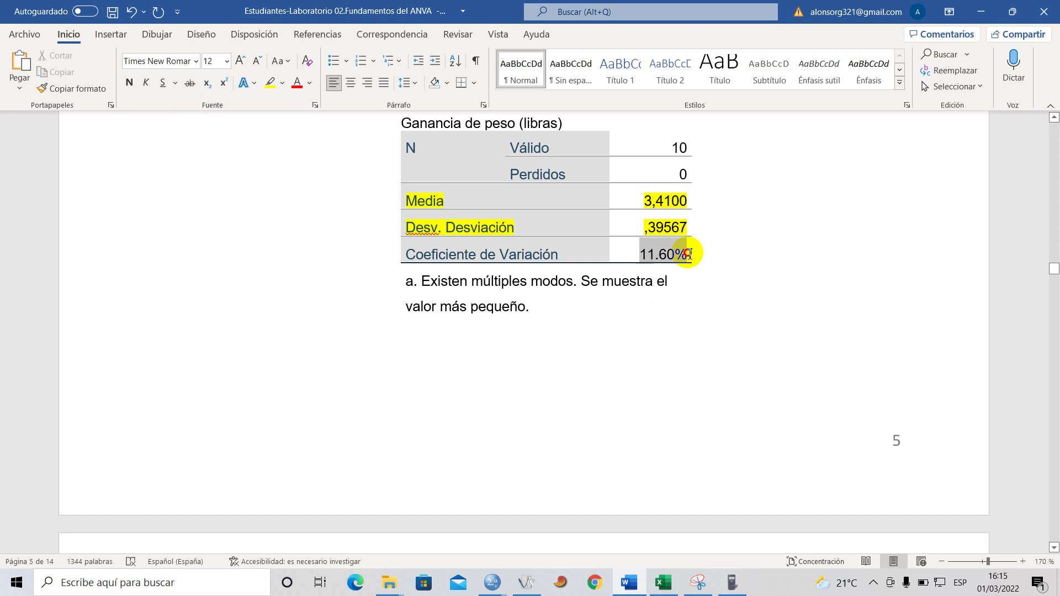
{"action": "left_click", "coordinate": [270, 83]}
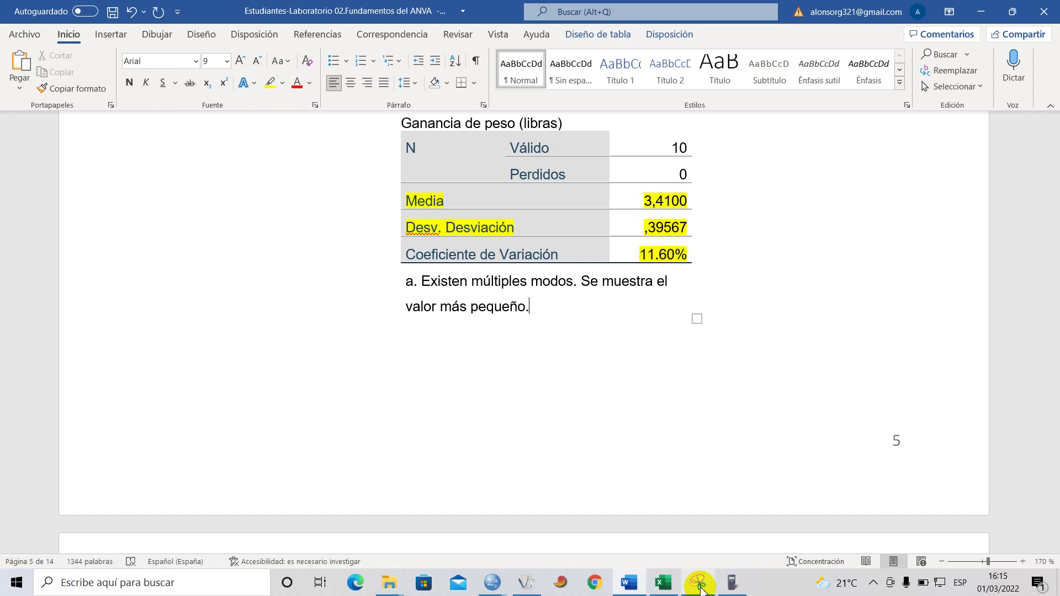
Close the fx-82ES calculator and go back to the edited Estadísticos table in the Word guide.
{"action": "left_click", "coordinate": [732, 583]}
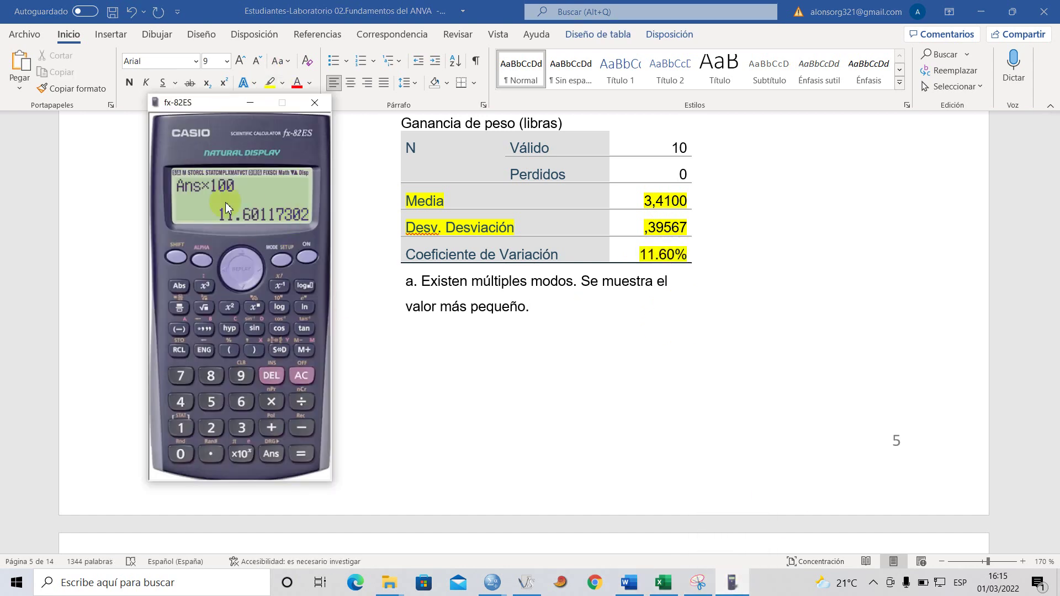
{"action": "left_click", "coordinate": [315, 102]}
{"action": "left_click", "coordinate": [511, 307]}
{"action": "scroll", "coordinate": [504, 298], "scroll_direction": "up", "scroll_amount": 4}
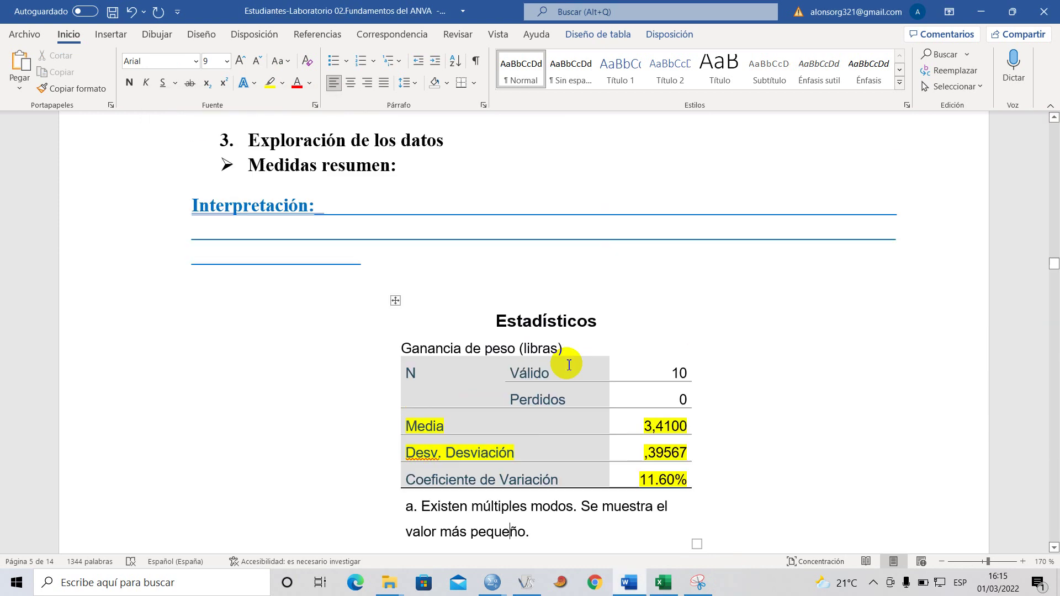
{"action": "scroll", "coordinate": [497, 387], "scroll_direction": "down", "scroll_amount": 1}
{"action": "scroll", "coordinate": [496, 361], "scroll_direction": "down", "scroll_amount": 1}
{"action": "scroll", "coordinate": [497, 362], "scroll_direction": "up", "scroll_amount": 1}
{"action": "scroll", "coordinate": [495, 353], "scroll_direction": "down", "scroll_amount": 1}
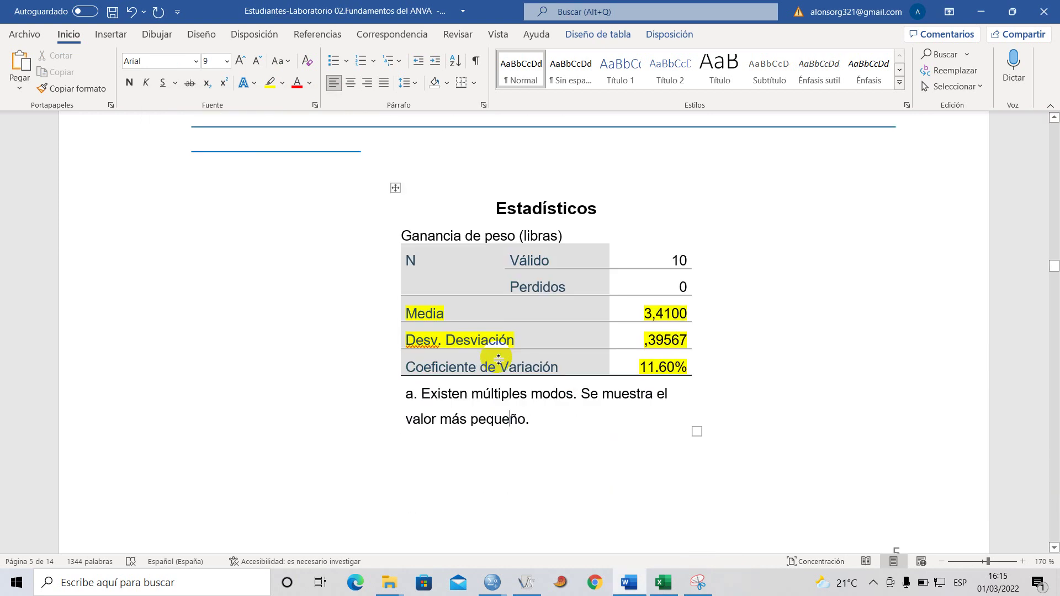
Remove the blank underlined answer lines after the "Interpretación:" heading under Medidas resumen.
{"action": "scroll", "coordinate": [494, 353], "scroll_direction": "up", "scroll_amount": 2}
{"action": "scroll", "coordinate": [495, 355], "scroll_direction": "down", "scroll_amount": 1}
{"action": "scroll", "coordinate": [292, 199], "scroll_direction": "up", "scroll_amount": 1}
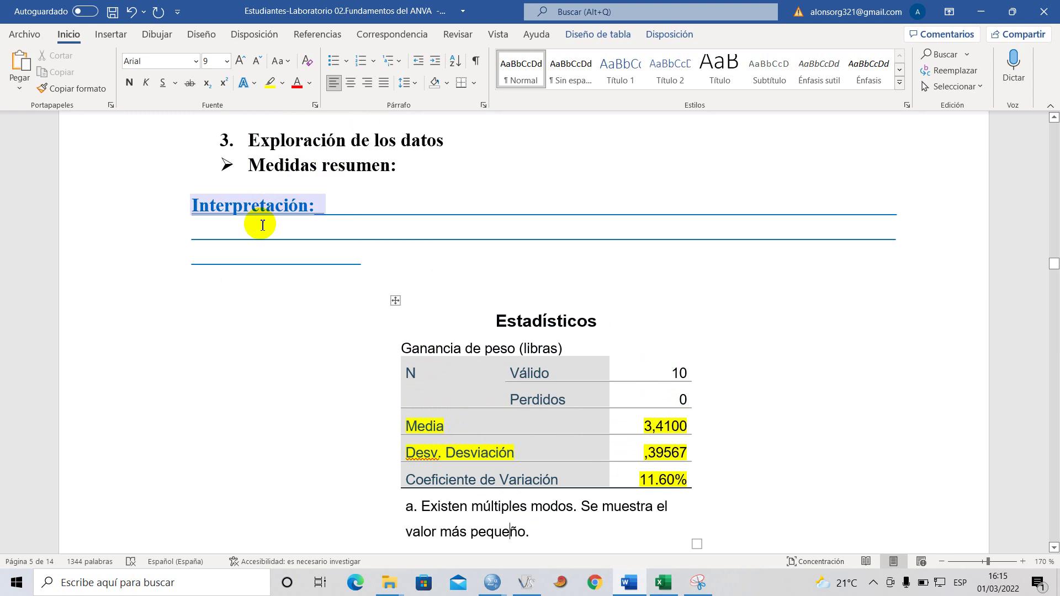
{"action": "triple_click", "coordinate": [276, 242]}
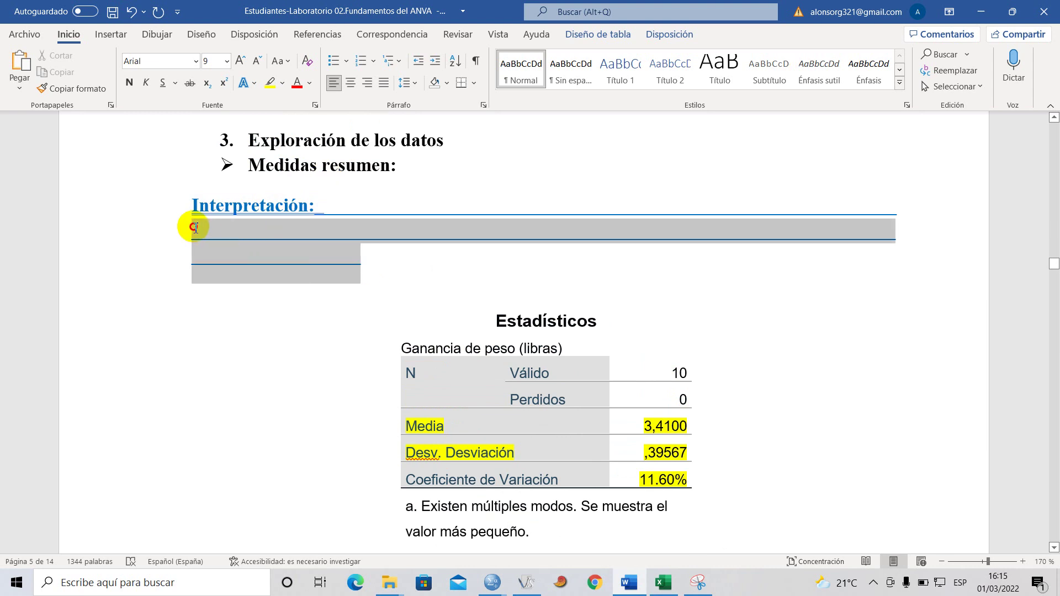
{"action": "left_click_drag", "start_coordinate": [189, 221], "coordinate": [199, 224]}
{"action": "key", "text": "Delete"}
{"action": "key", "text": "ctrl+z"}
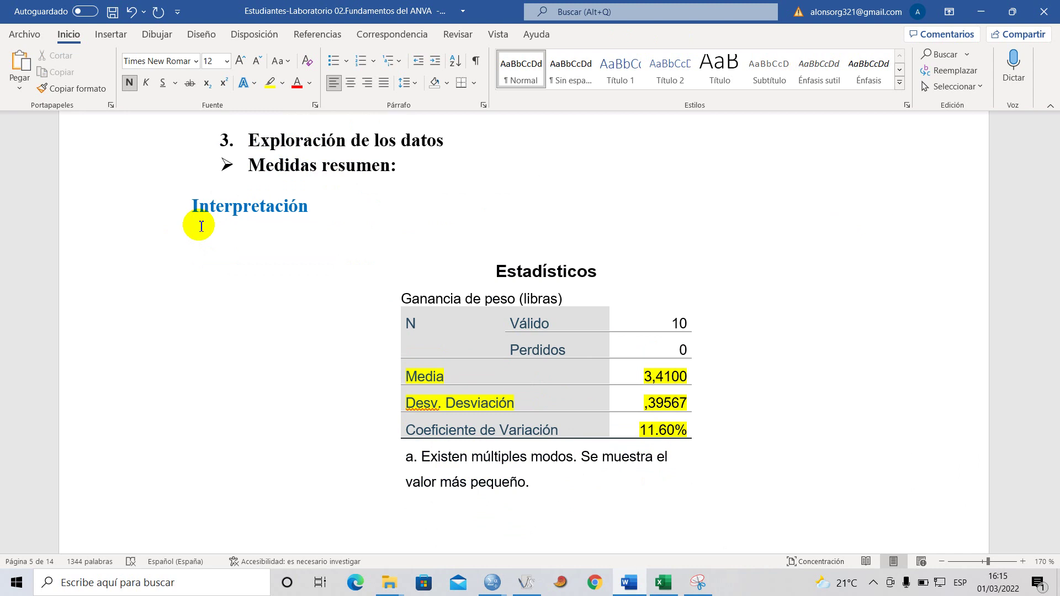
Add a "Media:" line beneath the "Interpretación:" heading.
{"action": "key", "text": "Return"}
{"action": "key", "text": "Caps_Lock"}
{"action": "type", "text": "M"}
{"action": "key", "text": "Caps_Lock"}
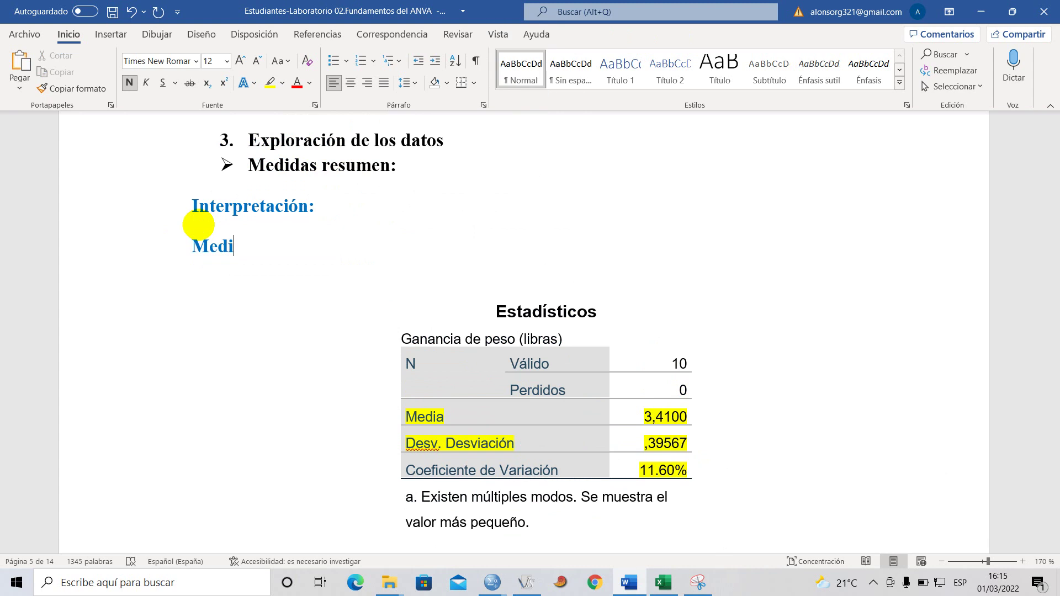
{"action": "key", "text": "Return"}
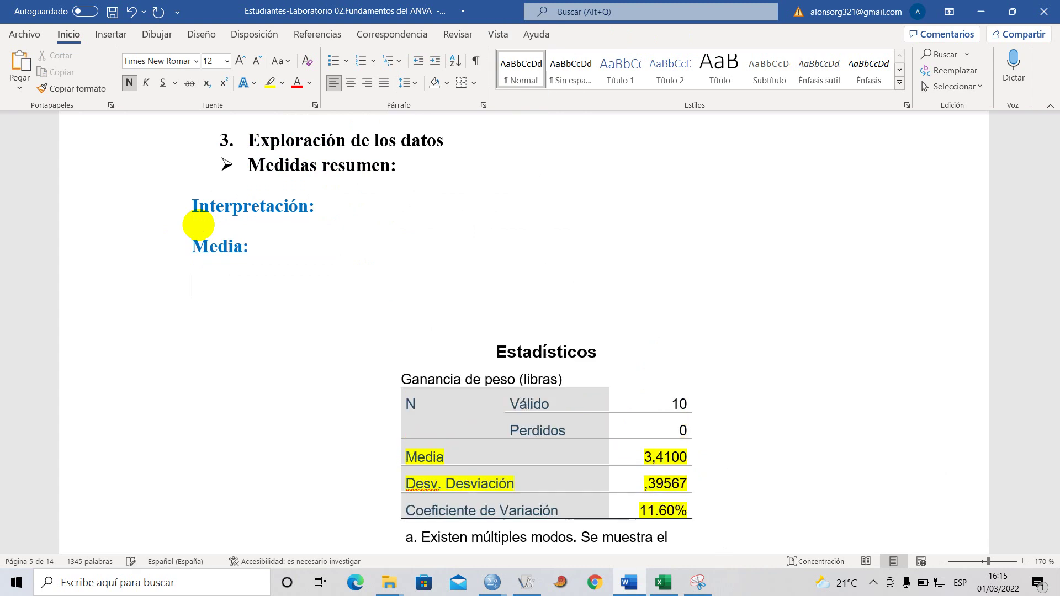
Add a "Desviación estándar" line beneath "Media:".
{"action": "type", "text": "Desviación"}
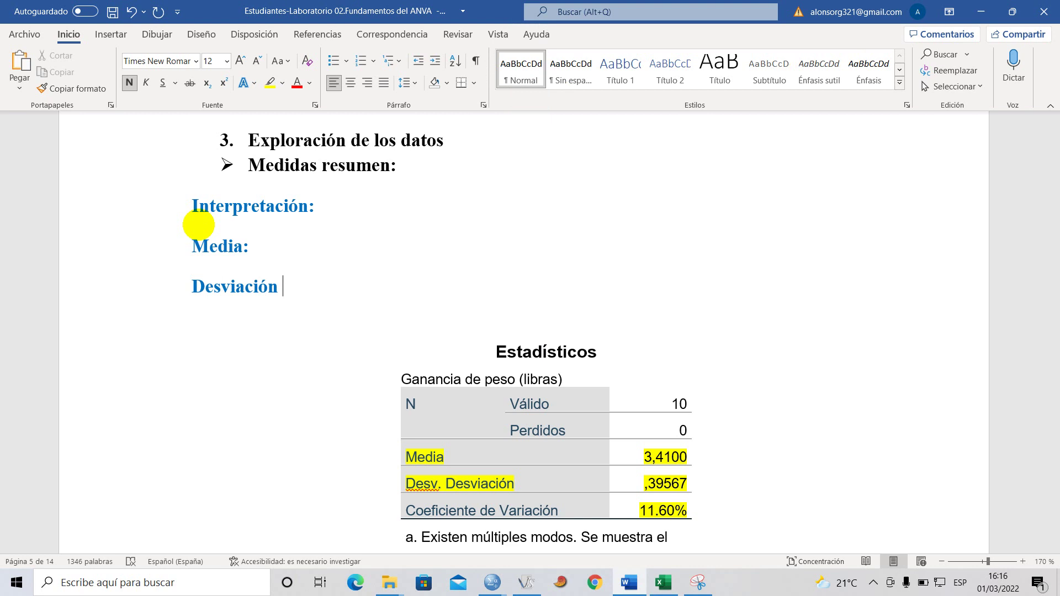
{"action": "type", "text": " estánda"}
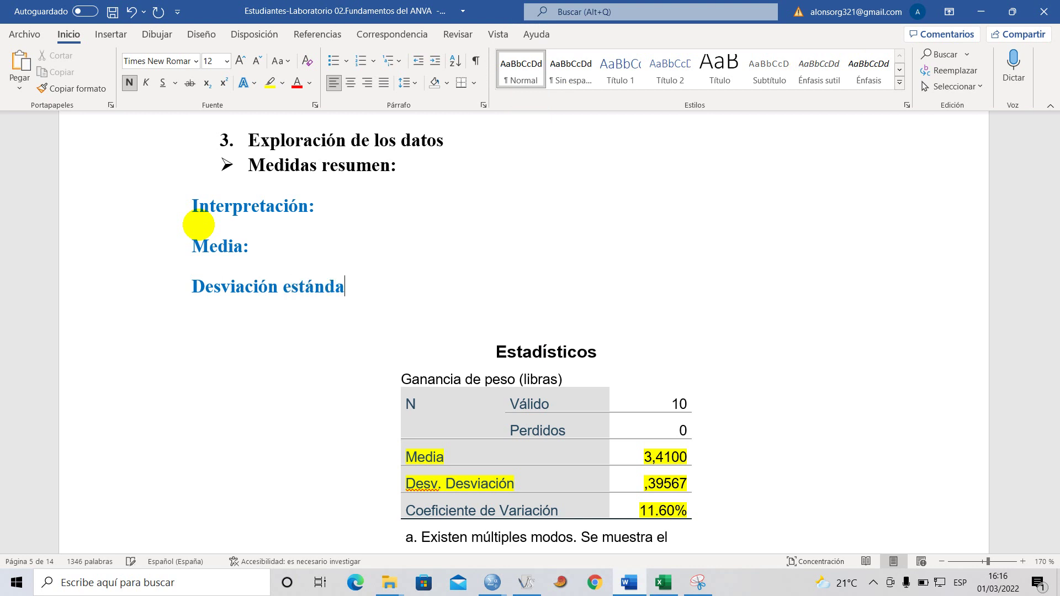
{"action": "type", "text": "r"}
{"action": "key", "text": "Return"}
Add a "Coeficiente de variación:" line as the last label above the Estadísticos table.
{"action": "key", "text": "Caps_Lock"}
{"action": "type", "text": "C"}
{"action": "key", "text": "Caps_Lock"}
{"action": "type", "text": "oe"}
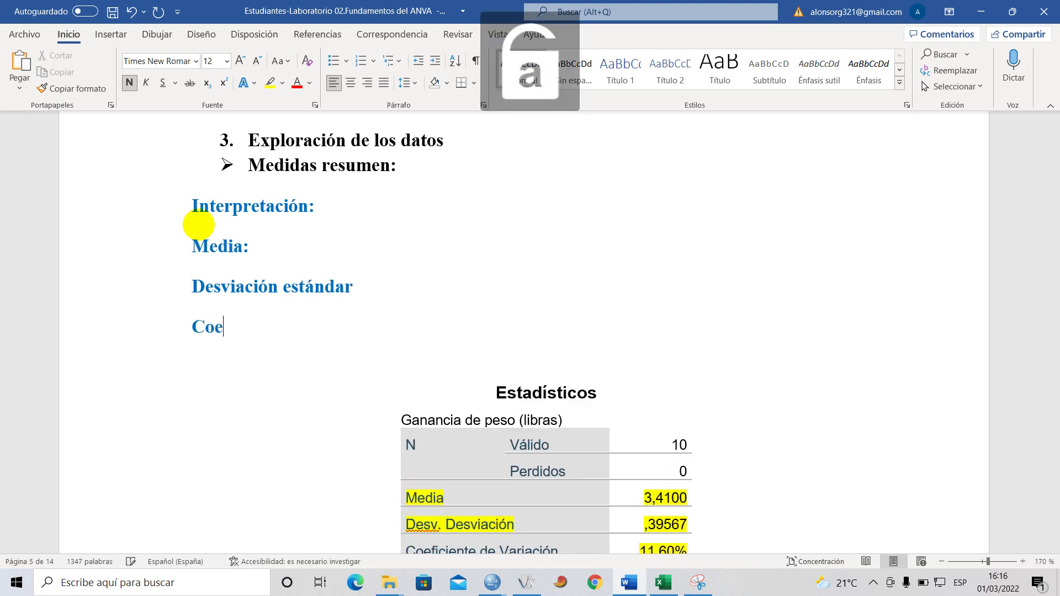
{"action": "type", "text": "ficiente de va"}
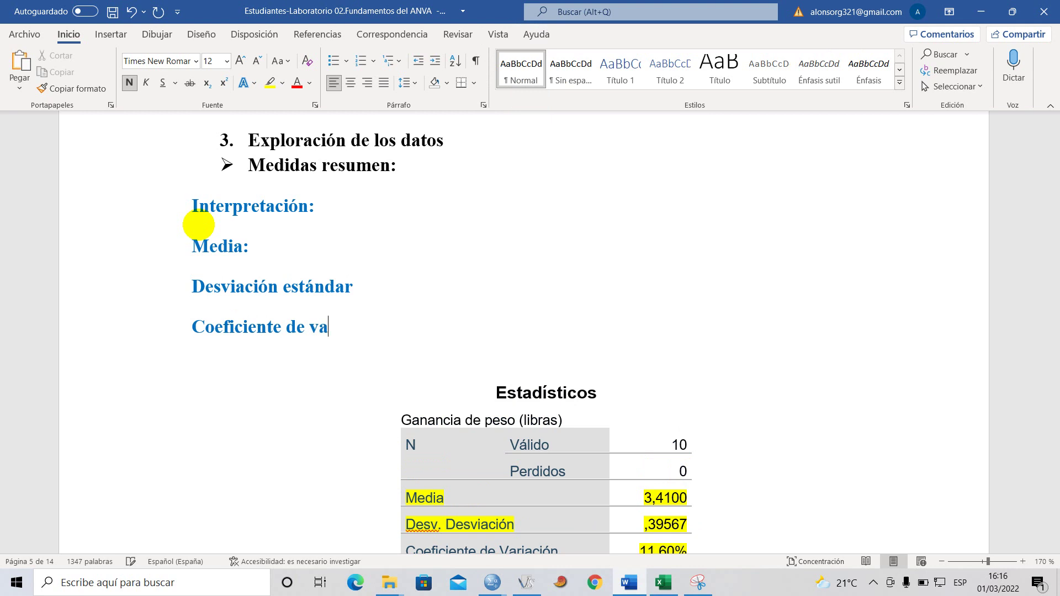
{"action": "type", "text": "riación:"}
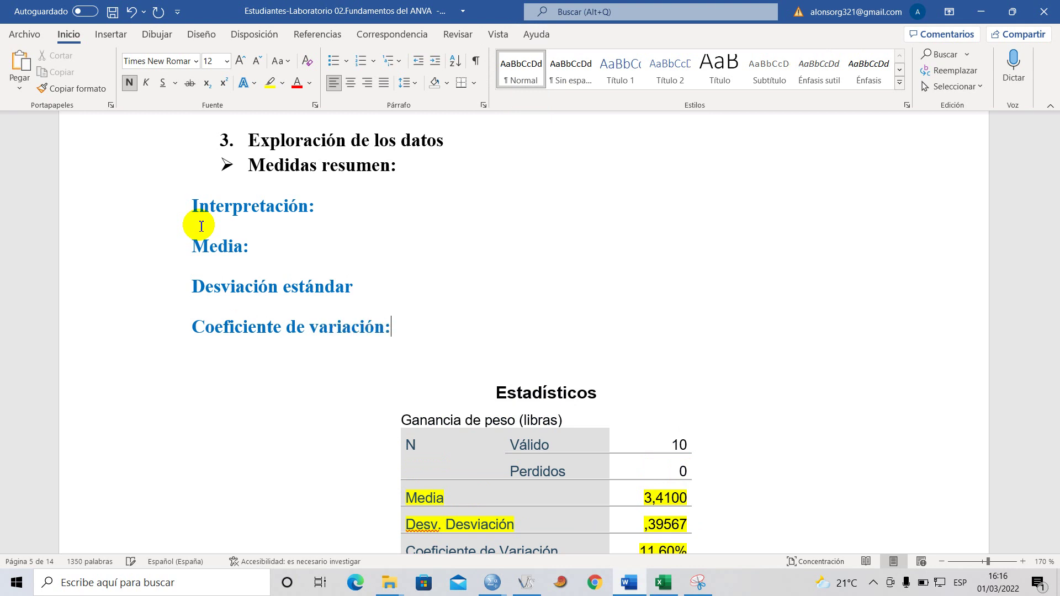
Add a colon after "Desviación estándar" and save the document.
{"action": "left_click", "coordinate": [376, 287]}
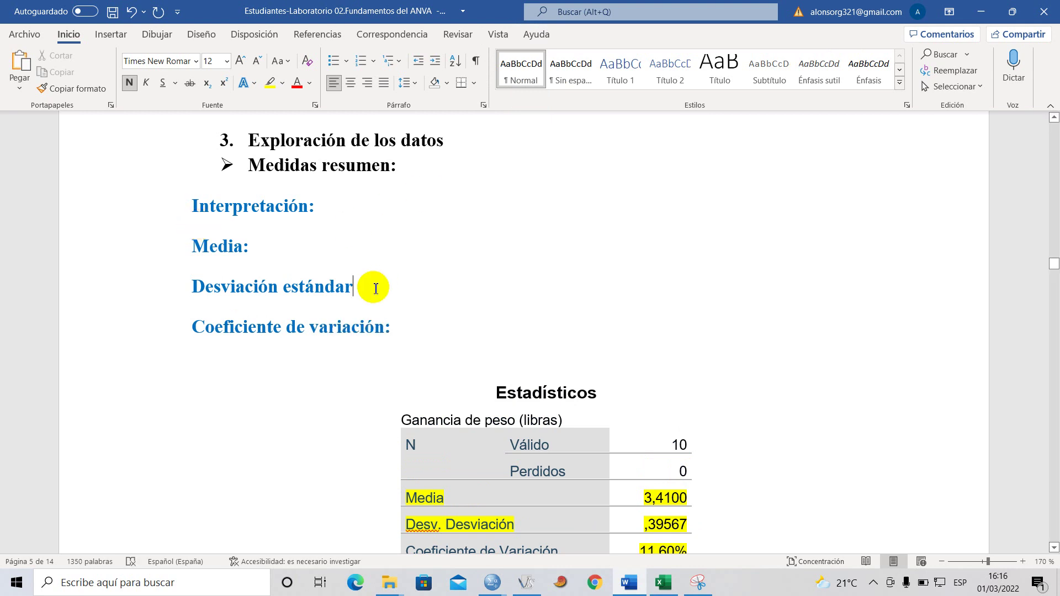
{"action": "type", "text": ":"}
{"action": "scroll", "coordinate": [392, 287], "scroll_direction": "down", "scroll_amount": 1}
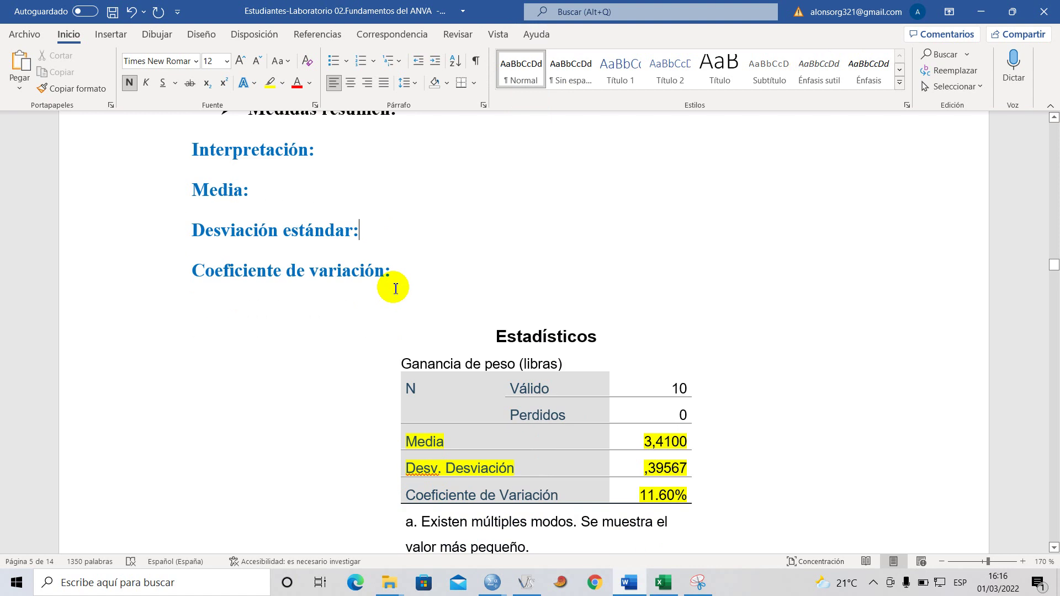
{"action": "left_click", "coordinate": [244, 152]}
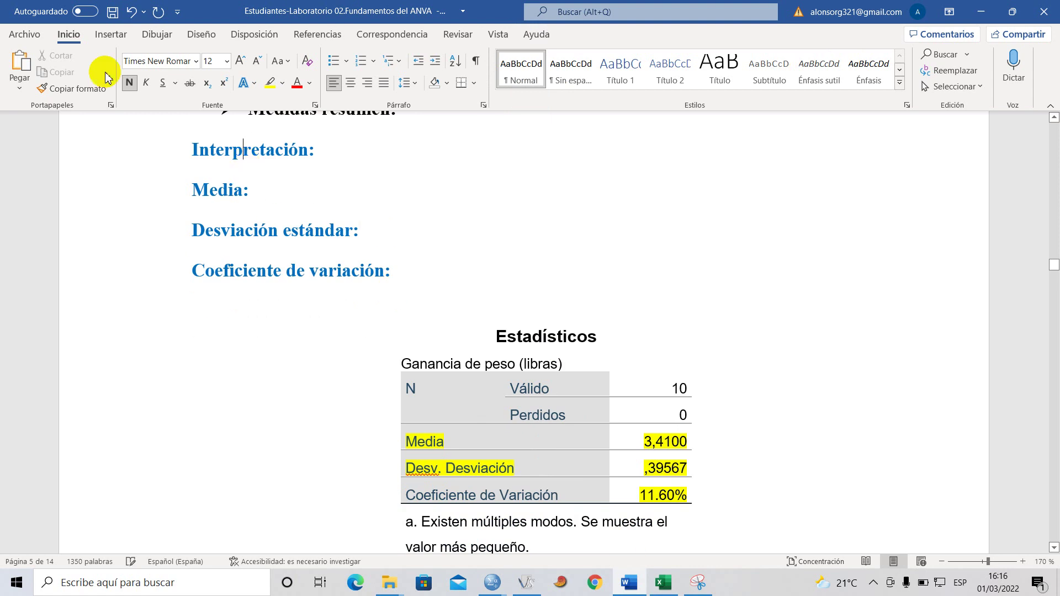
{"action": "left_click", "coordinate": [113, 11]}
Examine the weight gain variable and its mean in the Estadísticos table, for the "Media:" interpretation.
{"action": "left_click", "coordinate": [262, 188]}
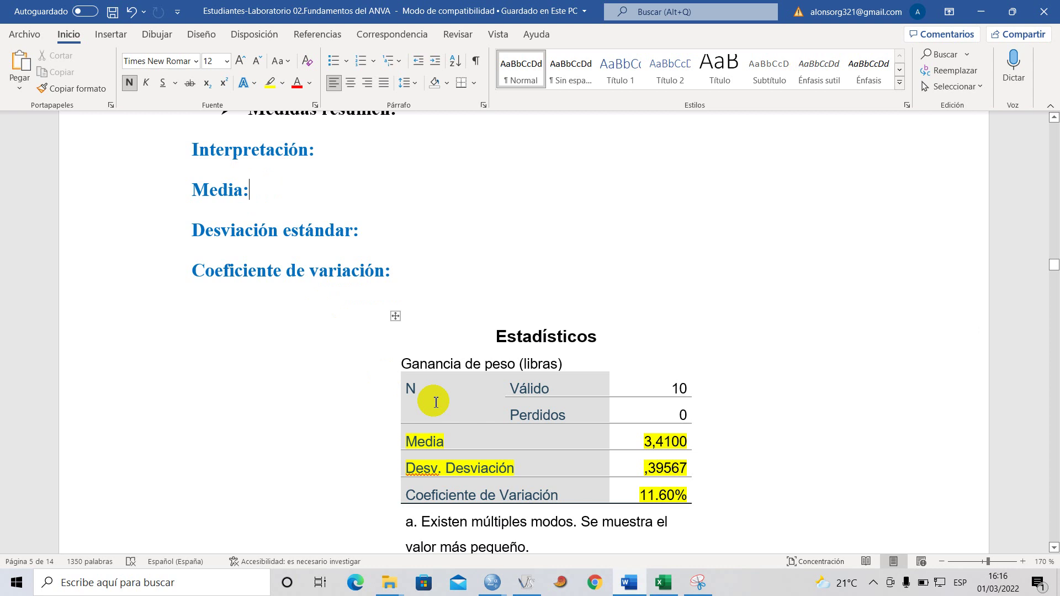
{"action": "scroll", "coordinate": [430, 395], "scroll_direction": "down", "scroll_amount": 2}
{"action": "scroll", "coordinate": [436, 402], "scroll_direction": "up", "scroll_amount": 1}
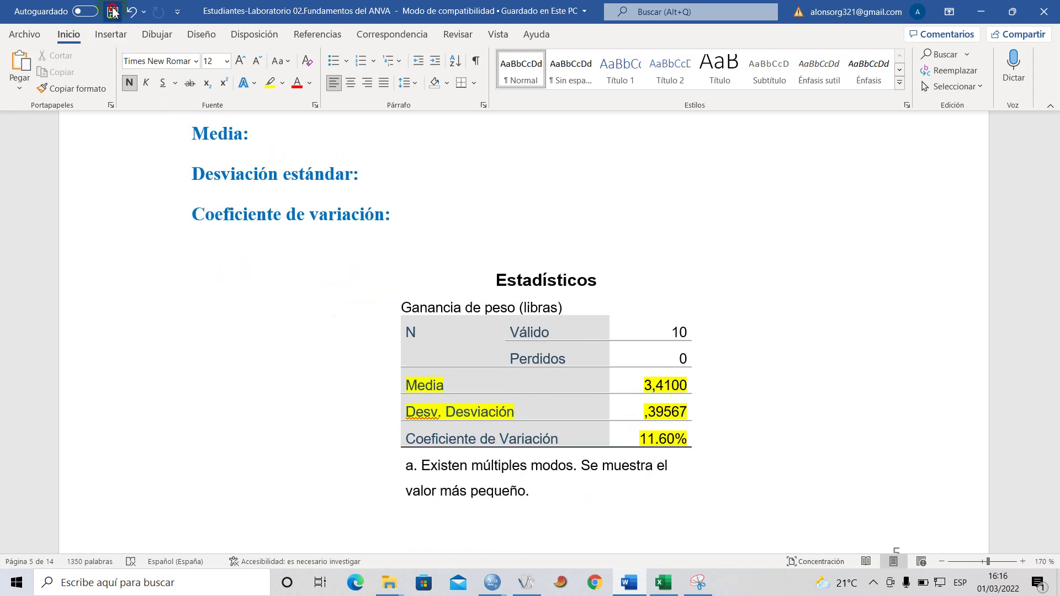
{"action": "scroll", "coordinate": [290, 190], "scroll_direction": "up", "scroll_amount": 1}
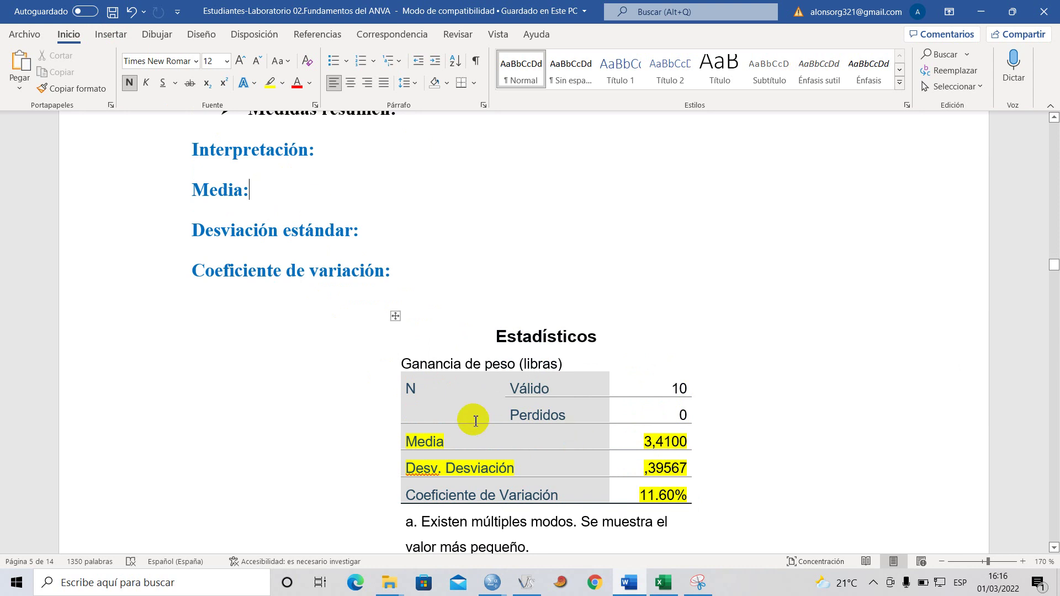
{"action": "triple_click", "coordinate": [582, 357]}
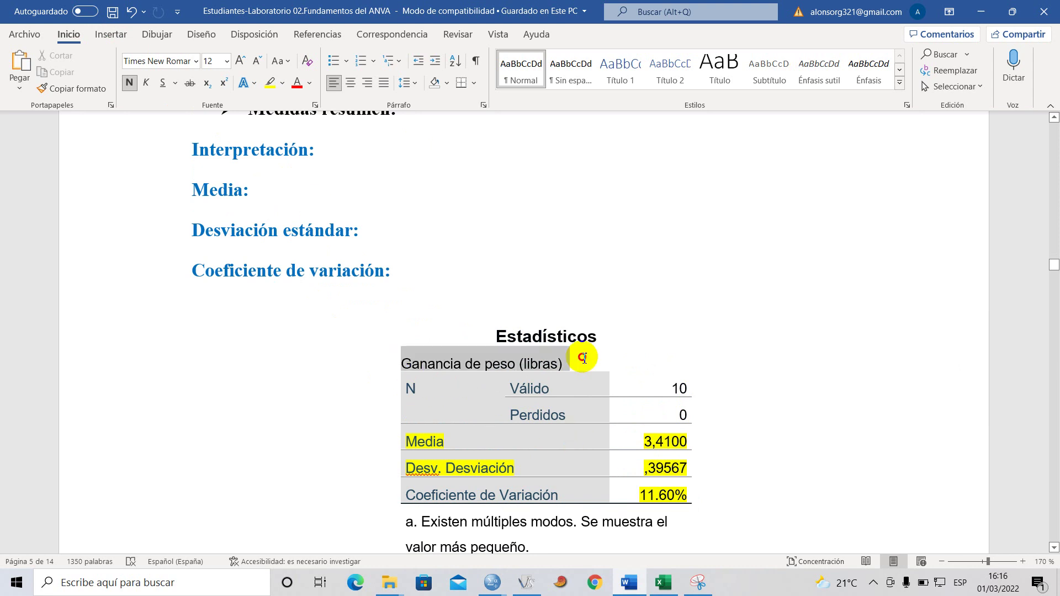
{"action": "left_click", "coordinate": [485, 362]}
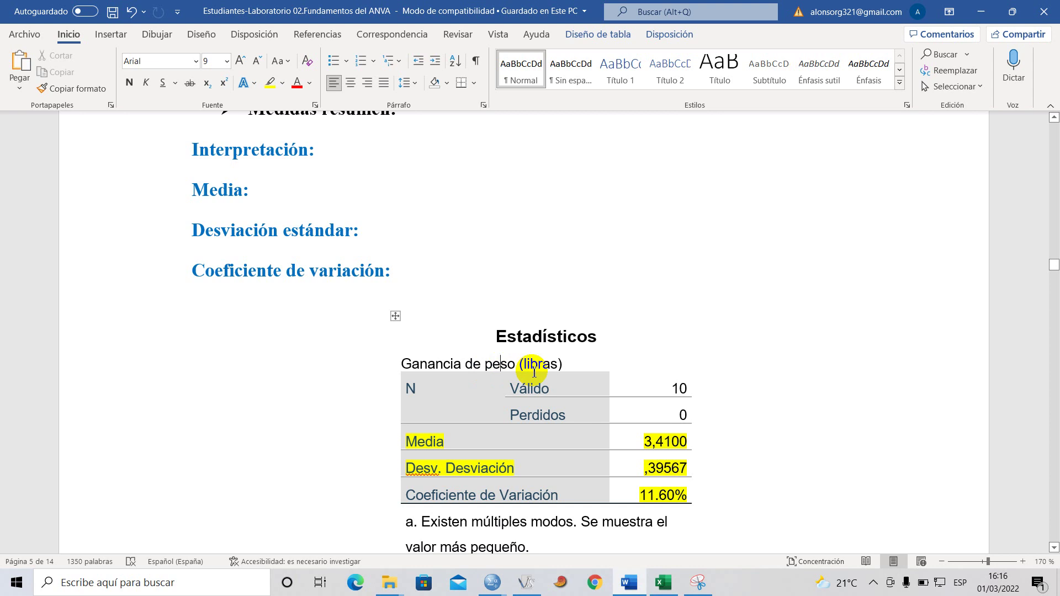
{"action": "left_click_drag", "start_coordinate": [641, 440], "coordinate": [688, 444]}
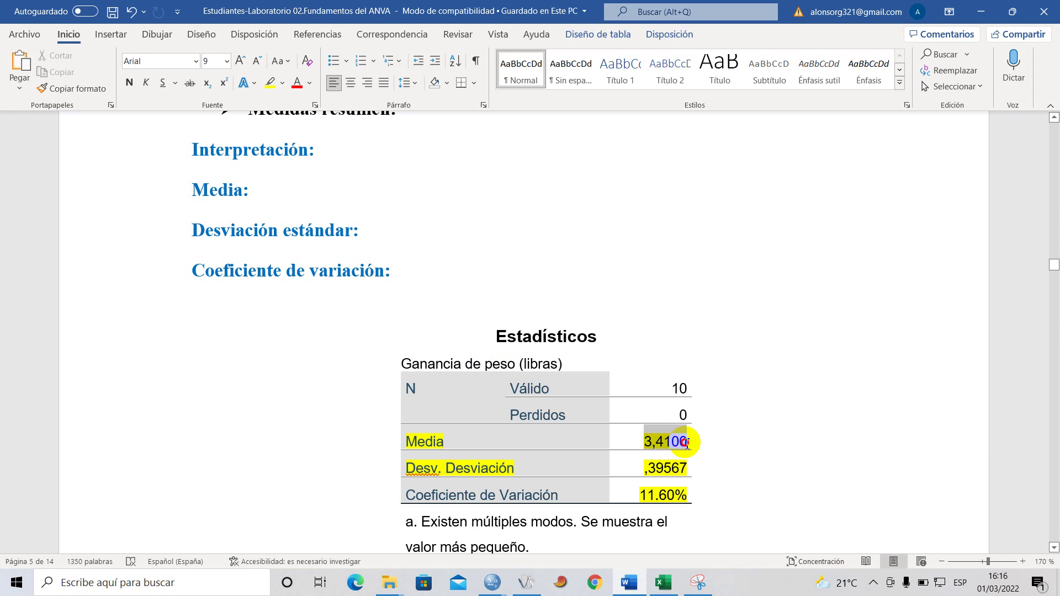
{"action": "left_click", "coordinate": [268, 191]}
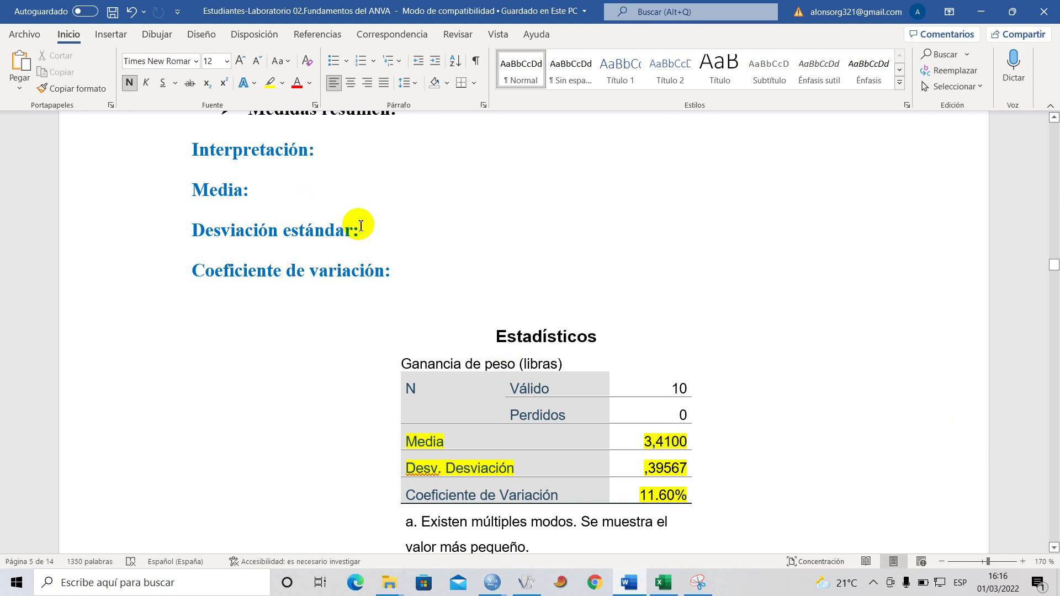
Examine the standard deviation of the weight gain in the Estadísticos table, for the "Desviación estándar:" interpretation.
{"action": "left_click_drag", "start_coordinate": [193, 230], "coordinate": [367, 230]}
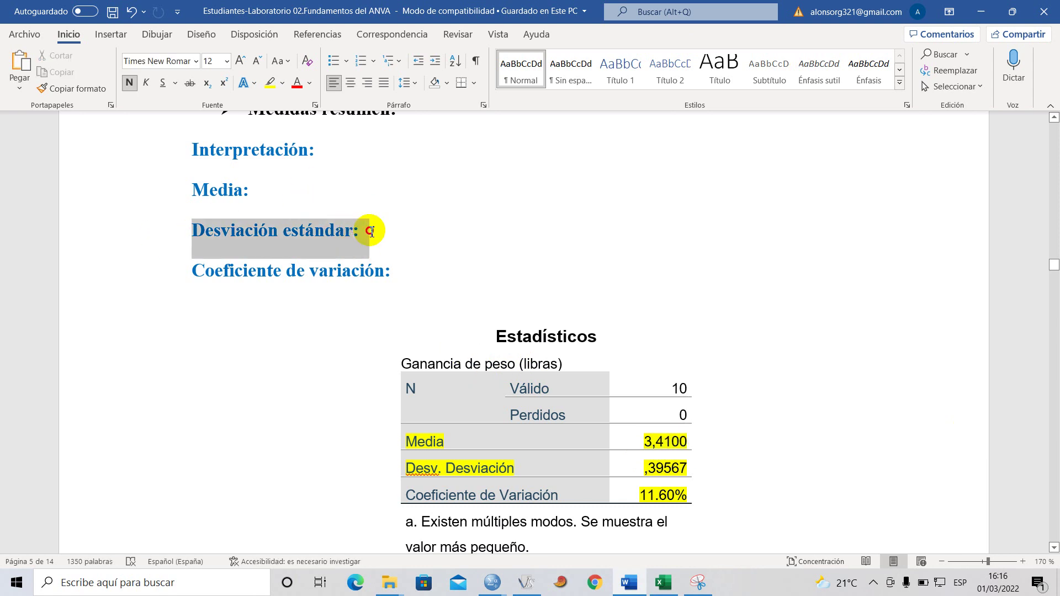
{"action": "left_click", "coordinate": [380, 232]}
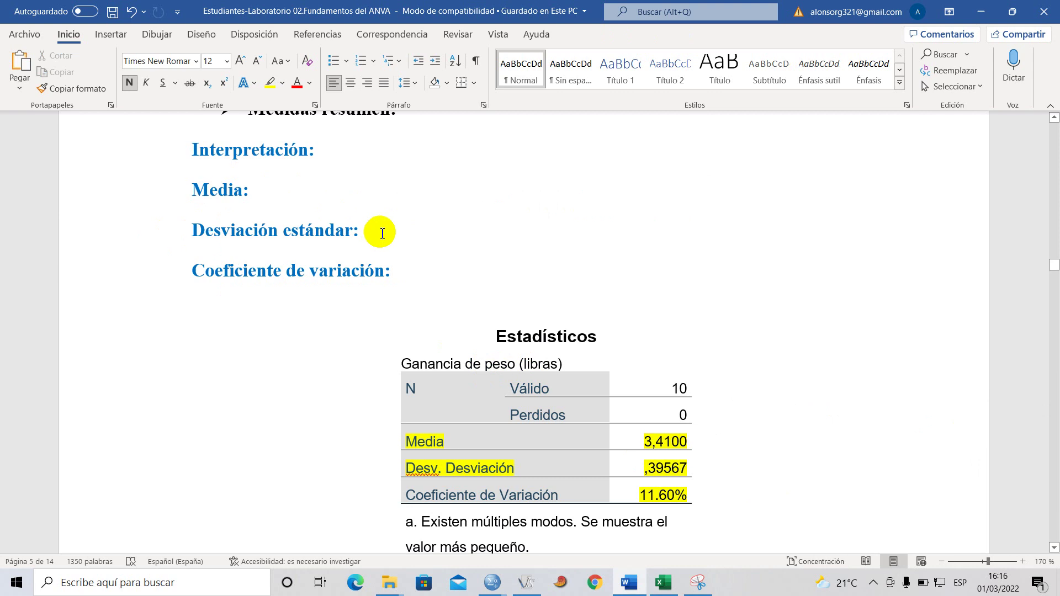
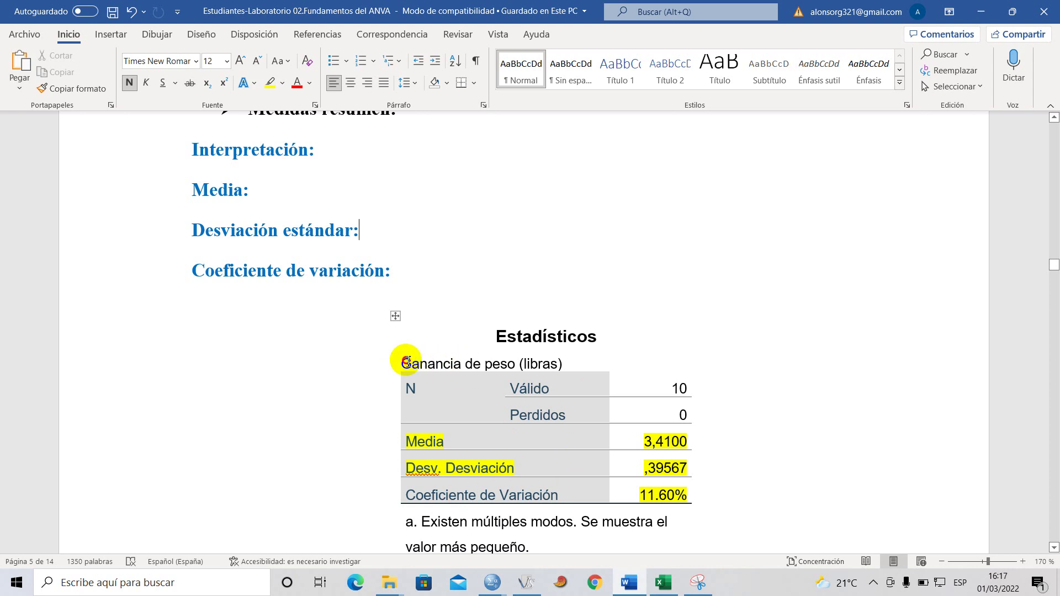
{"action": "left_click_drag", "start_coordinate": [406, 362], "coordinate": [563, 371]}
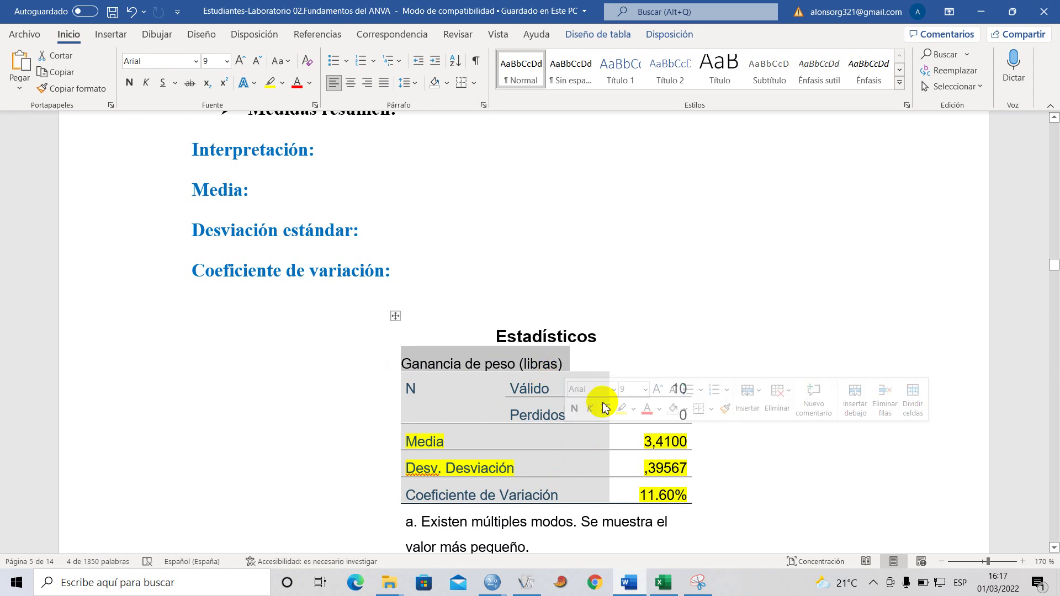
{"action": "left_click", "coordinate": [570, 364]}
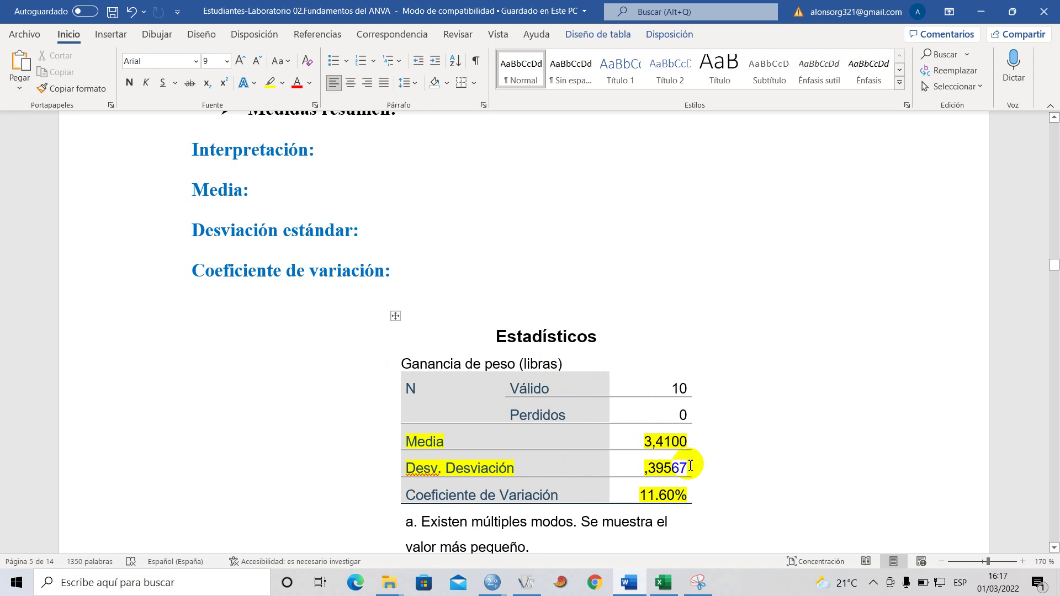
{"action": "left_click_drag", "start_coordinate": [645, 468], "coordinate": [672, 486]}
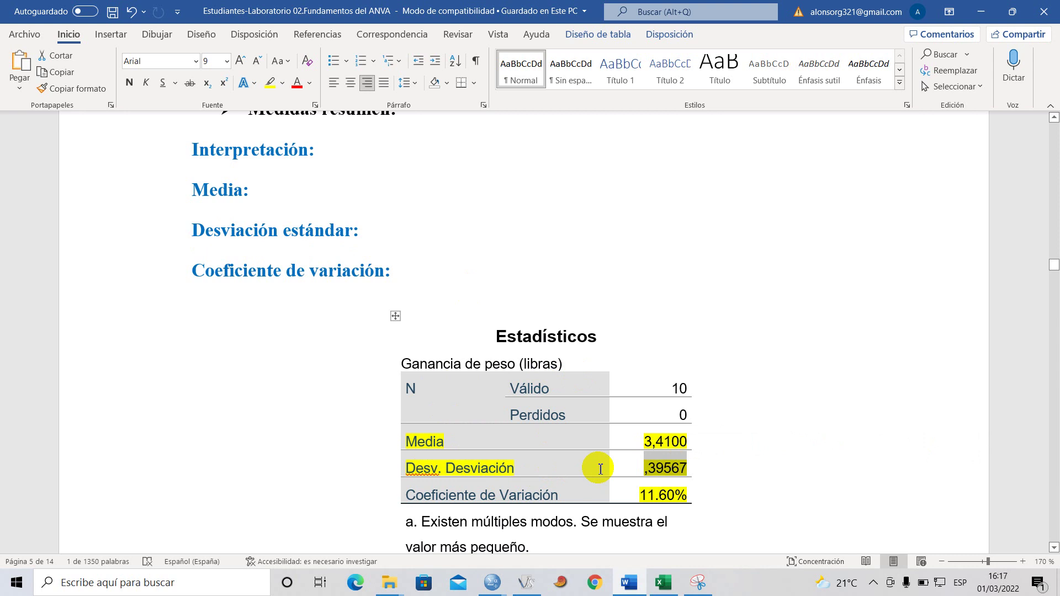
{"action": "left_click", "coordinate": [629, 471]}
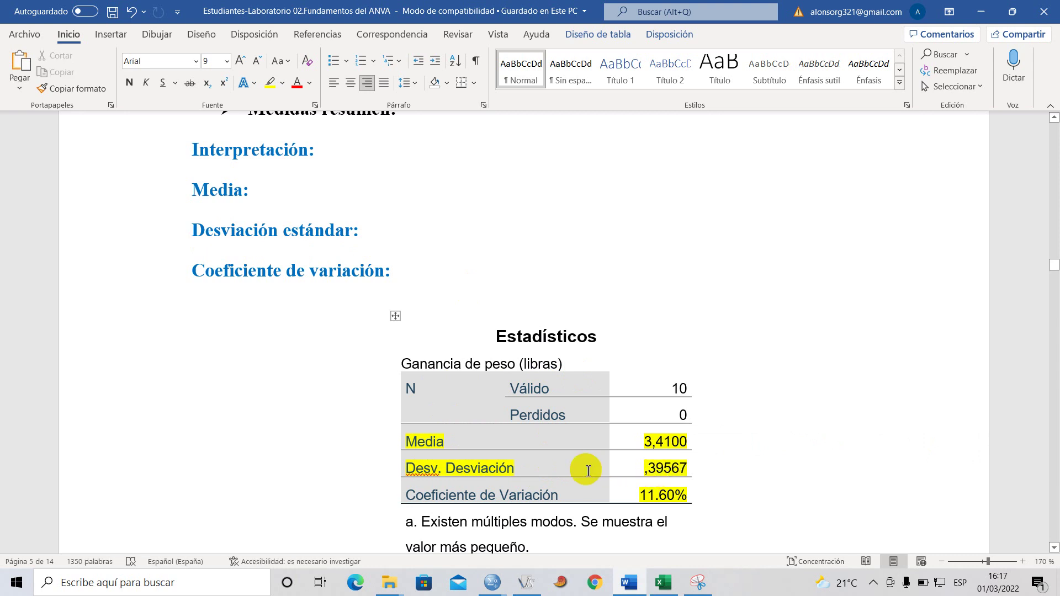
{"action": "left_click", "coordinate": [649, 469]}
{"action": "left_click_drag", "start_coordinate": [649, 470], "coordinate": [587, 471]}
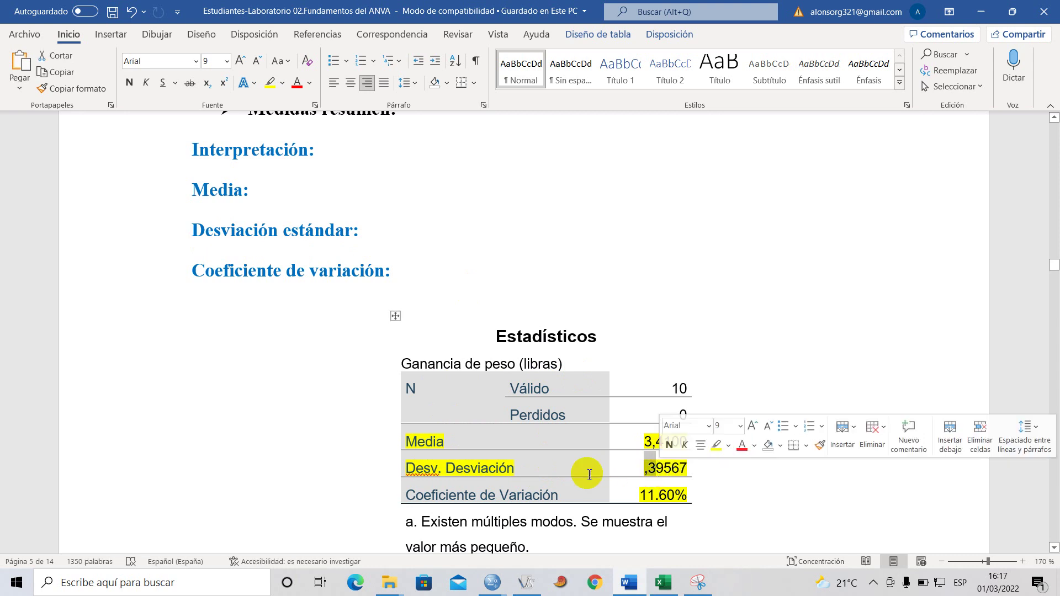
Examine the coefficient of variation of the weight gain and compare the standard deviation with the mean in the Estadísticos table.
{"action": "left_click", "coordinate": [412, 496]}
{"action": "left_click_drag", "start_coordinate": [411, 496], "coordinate": [646, 503]}
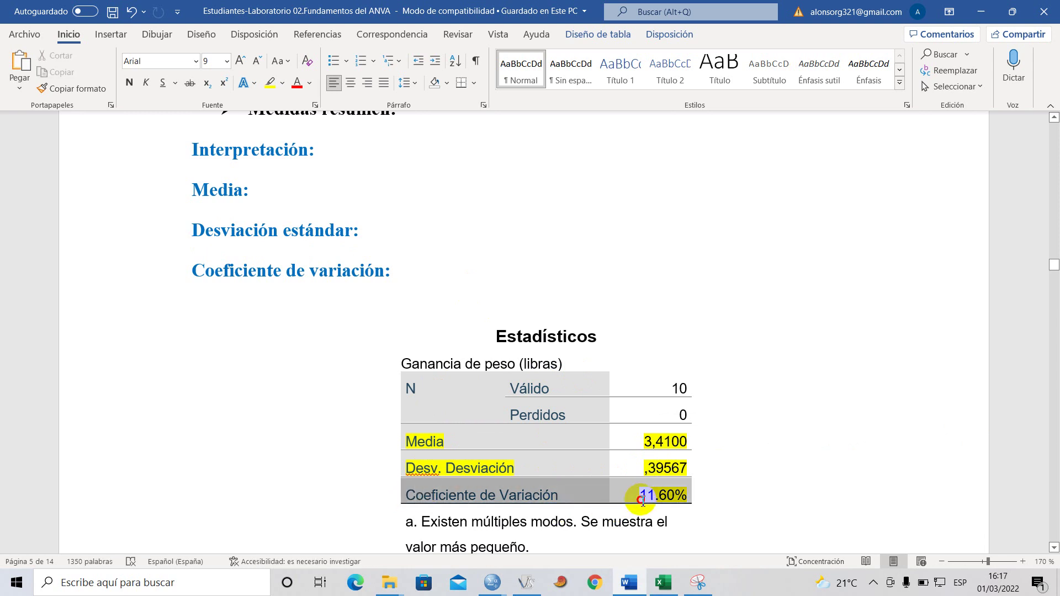
{"action": "left_click_drag", "start_coordinate": [489, 515], "coordinate": [679, 495]}
{"action": "left_click", "coordinate": [657, 495]}
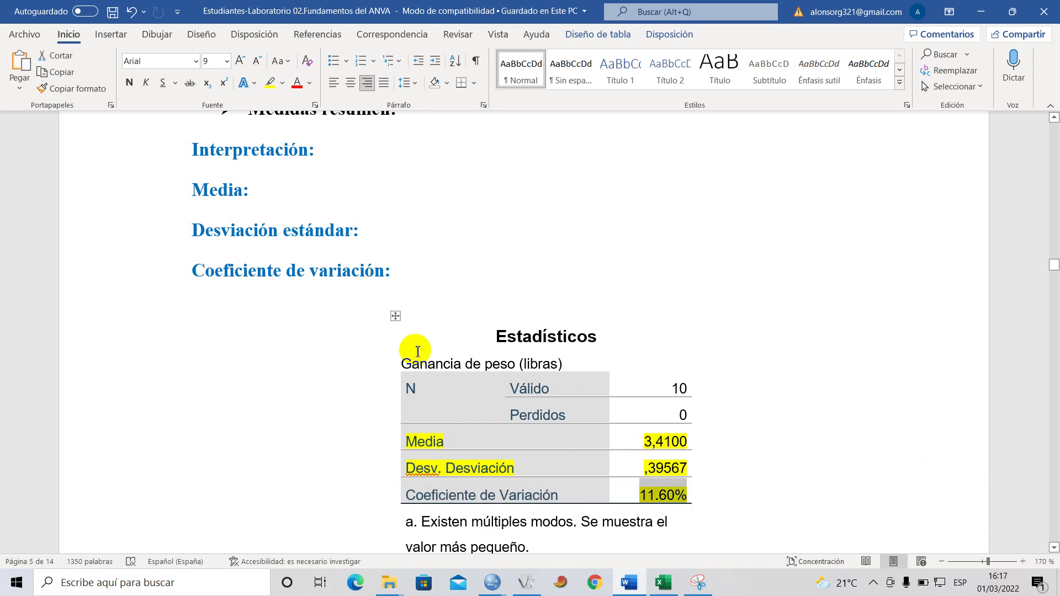
{"action": "left_click", "coordinate": [406, 364]}
{"action": "left_click_drag", "start_coordinate": [458, 366], "coordinate": [569, 363]}
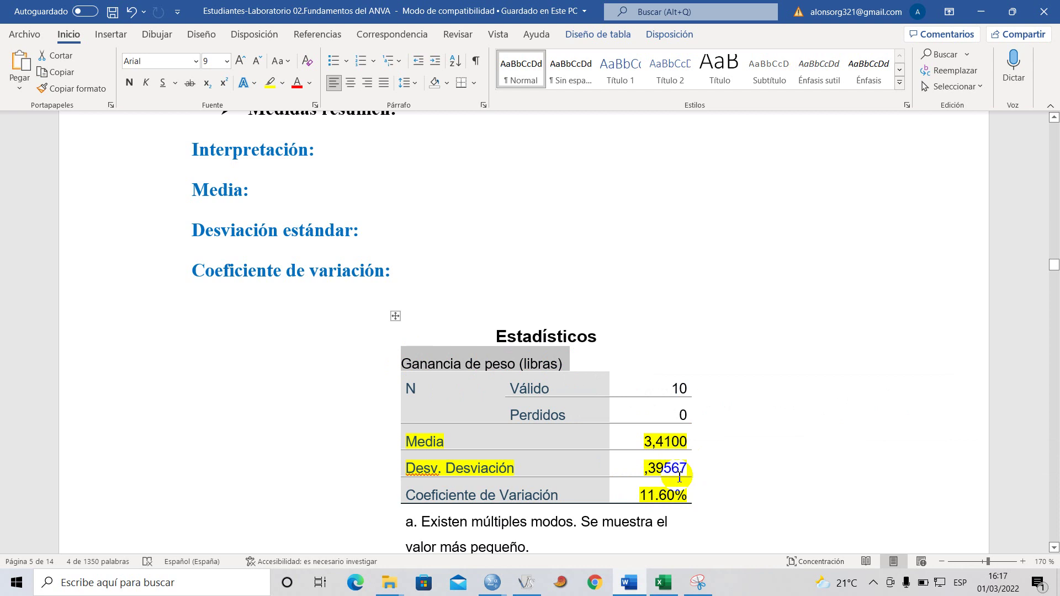
{"action": "left_click", "coordinate": [644, 468]}
{"action": "left_click_drag", "start_coordinate": [645, 469], "coordinate": [668, 469]}
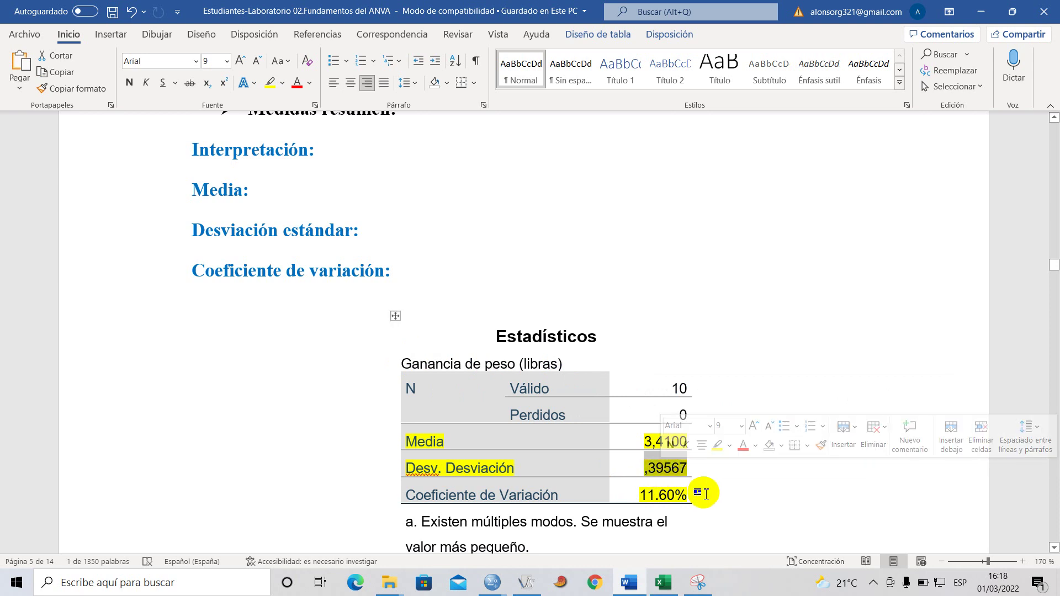
{"action": "left_click_drag", "start_coordinate": [635, 471], "coordinate": [682, 479]}
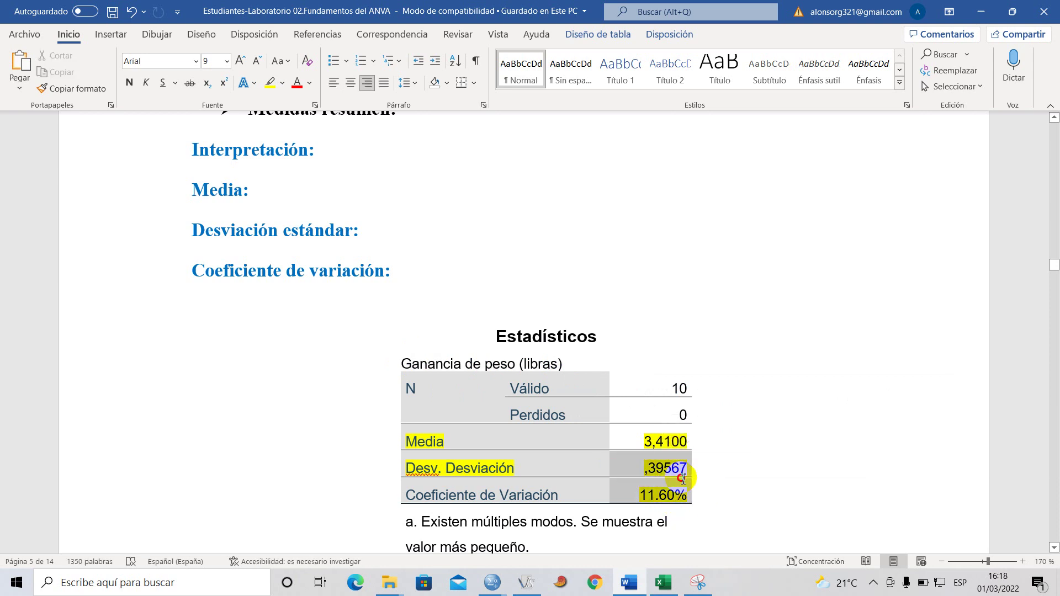
{"action": "left_click_drag", "start_coordinate": [644, 442], "coordinate": [685, 445]}
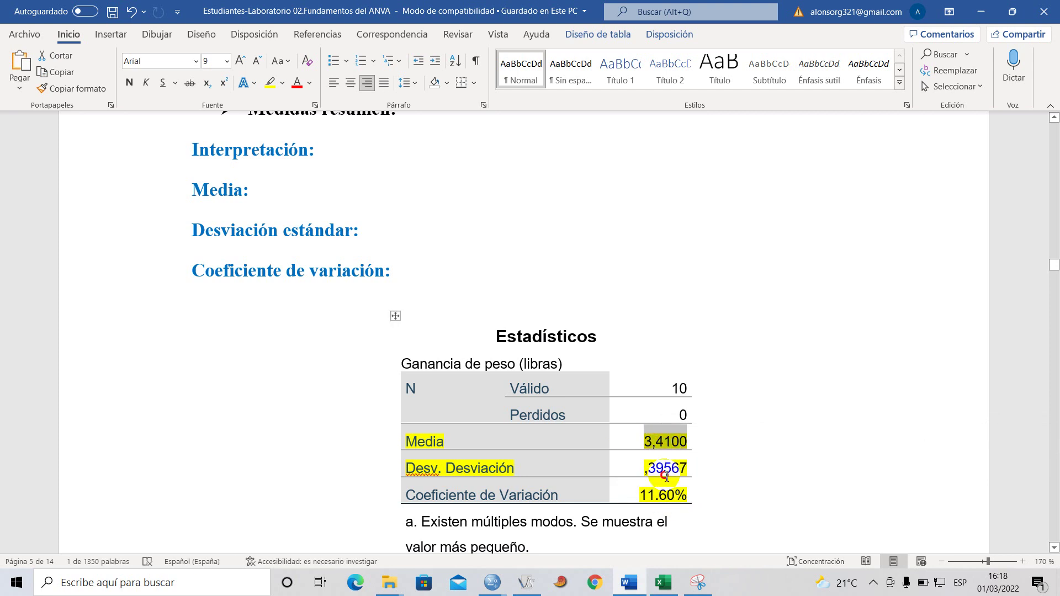
{"action": "left_click", "coordinate": [666, 476]}
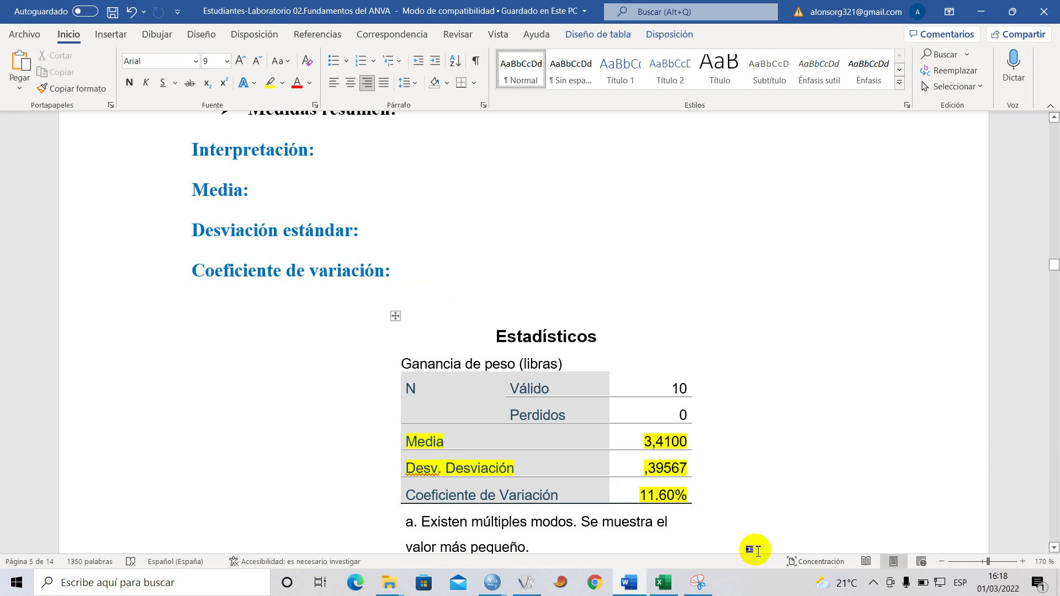
Examine the coefficient of variation together with the weight gain variable and its standard deviation in the Estadísticos table.
{"action": "left_click_drag", "start_coordinate": [659, 495], "coordinate": [679, 500]}
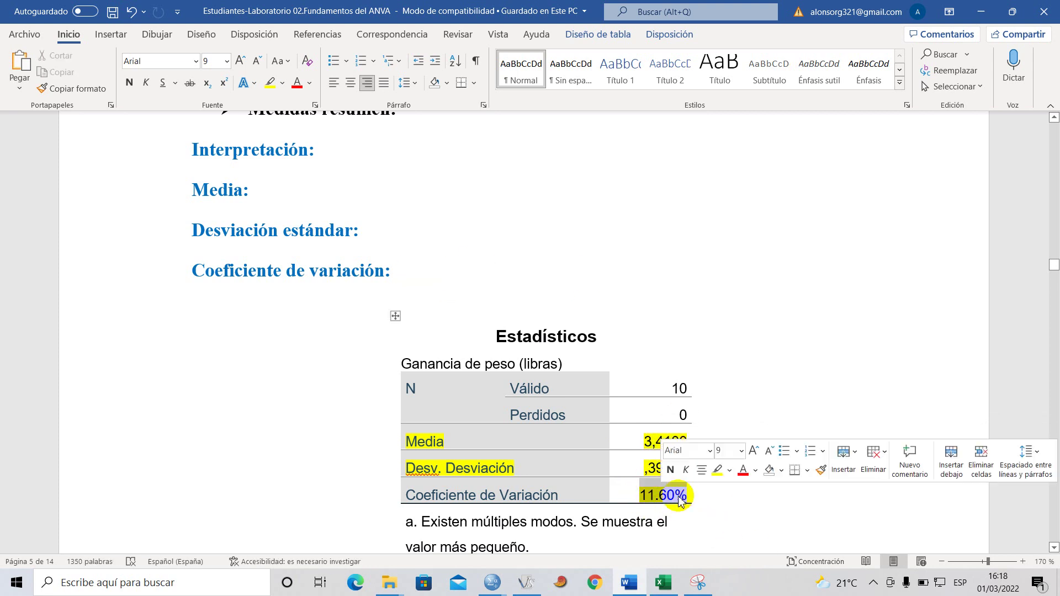
{"action": "left_click_drag", "start_coordinate": [407, 362], "coordinate": [522, 346]}
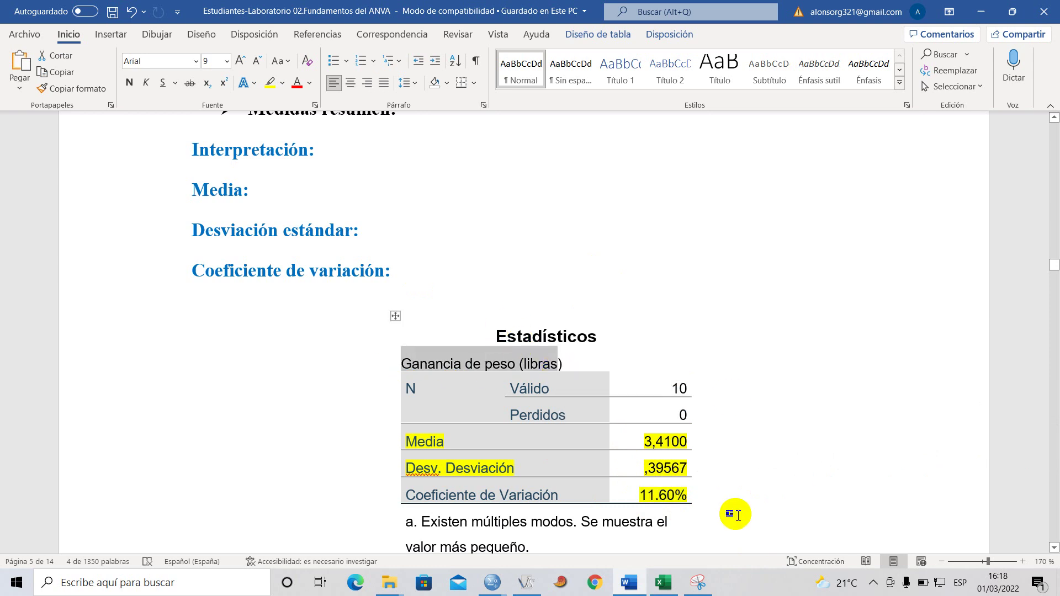
{"action": "left_click", "coordinate": [646, 470]}
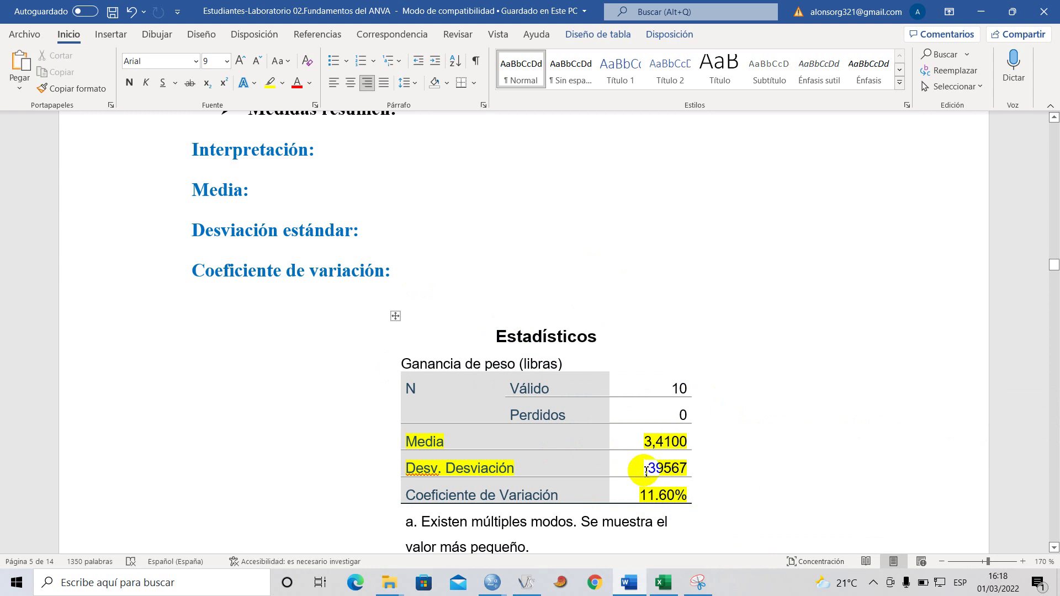
{"action": "double_click", "coordinate": [668, 470]}
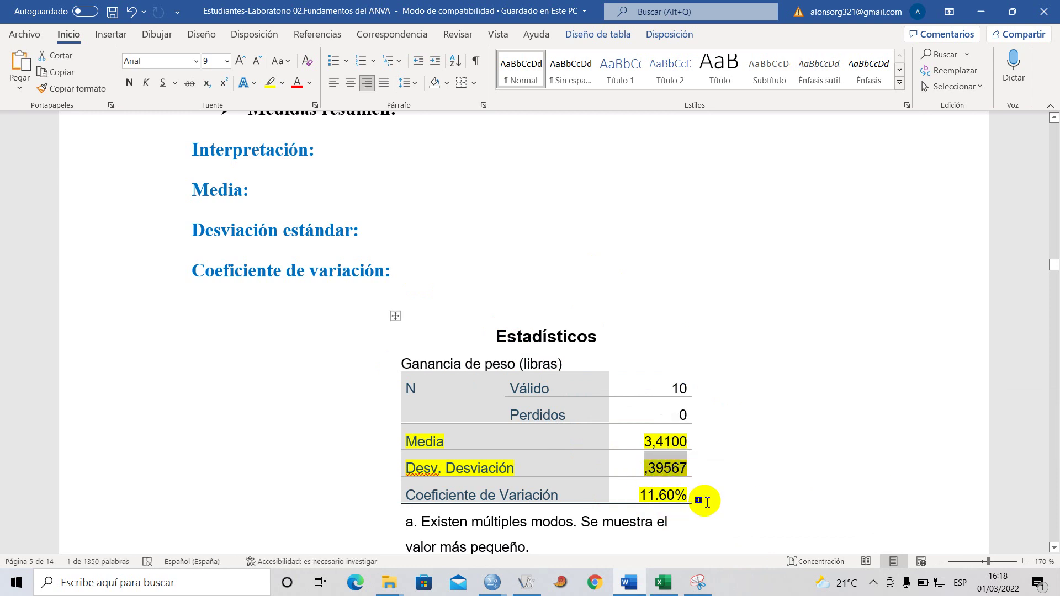
{"action": "left_click", "coordinate": [698, 497]}
{"action": "scroll", "coordinate": [682, 496], "scroll_direction": "down", "scroll_amount": 2}
{"action": "scroll", "coordinate": [682, 495], "scroll_direction": "up", "scroll_amount": 1}
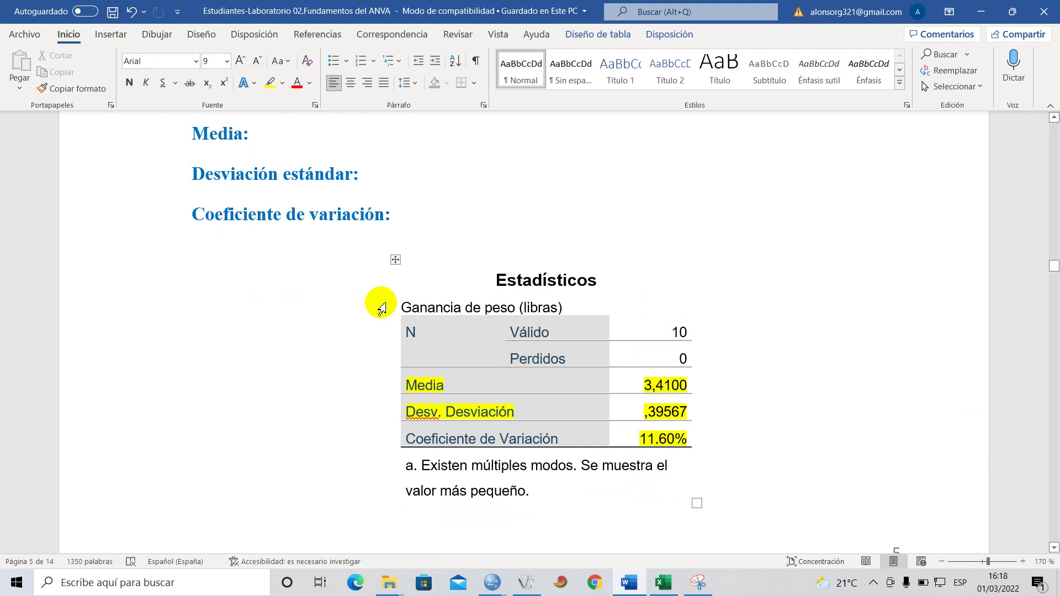
{"action": "scroll", "coordinate": [585, 428], "scroll_direction": "down", "scroll_amount": 1}
{"action": "scroll", "coordinate": [431, 377], "scroll_direction": "up", "scroll_amount": 1}
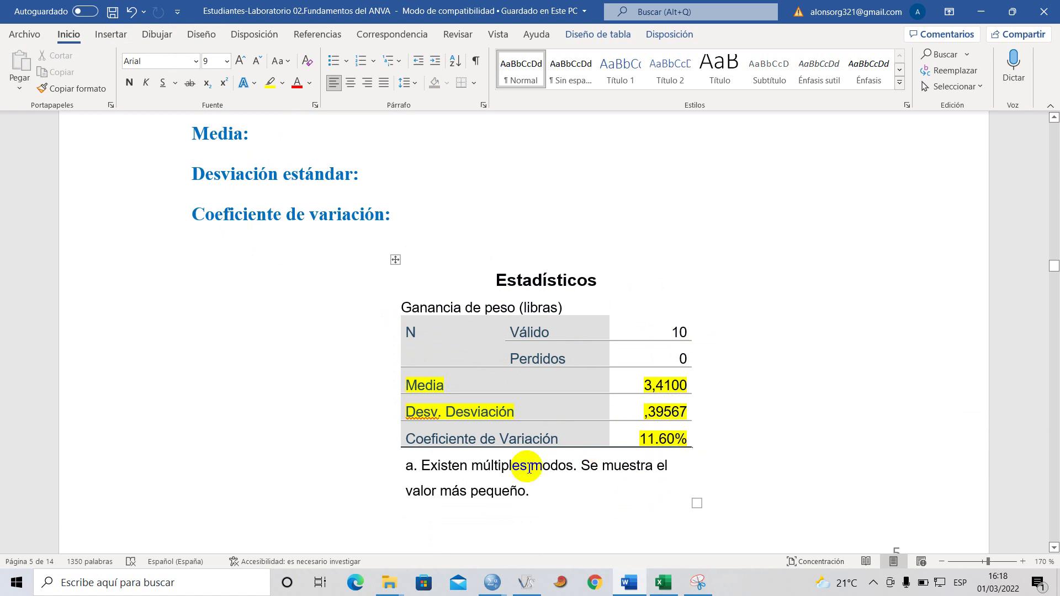
Examine the Coeficiente de Variación row of the Estadísticos table for the "Coeficiente de variación:" interpretation.
{"action": "left_click_drag", "start_coordinate": [656, 442], "coordinate": [643, 451]}
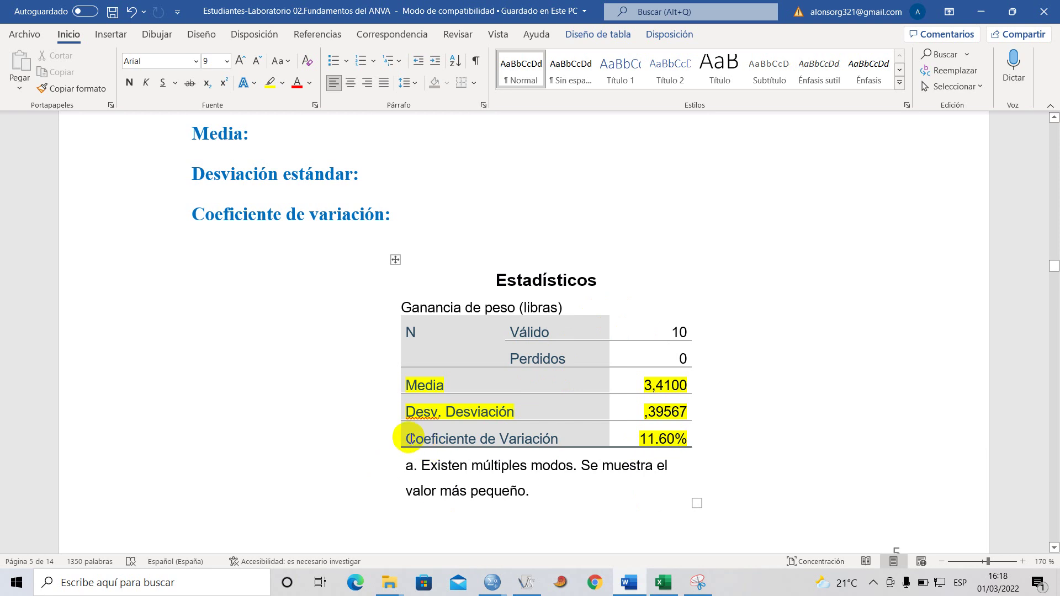
{"action": "left_click_drag", "start_coordinate": [413, 436], "coordinate": [681, 435]}
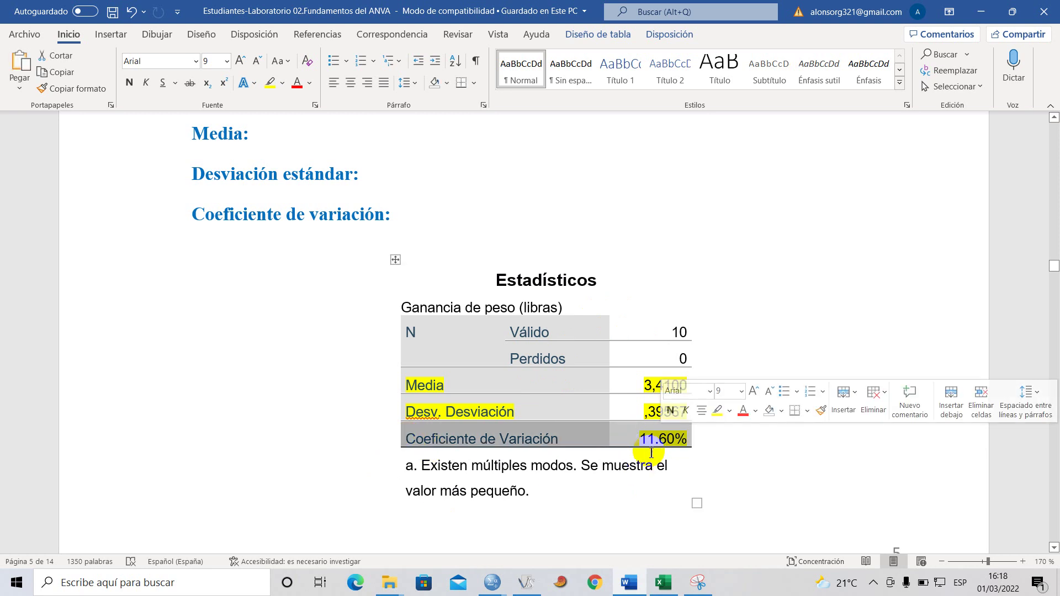
{"action": "left_click", "coordinate": [683, 473]}
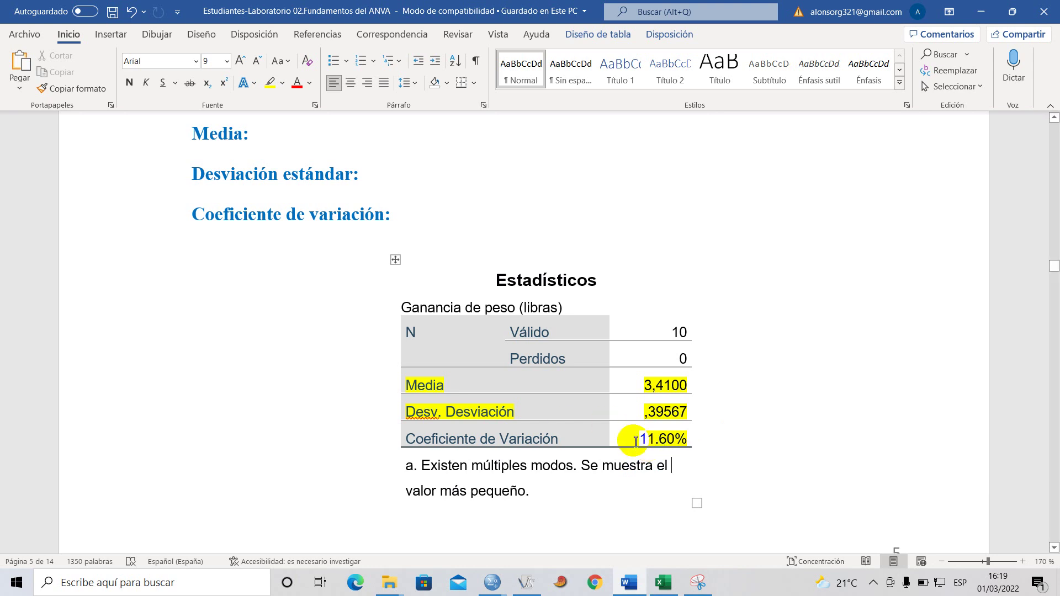
{"action": "left_click_drag", "start_coordinate": [458, 439], "coordinate": [635, 440]}
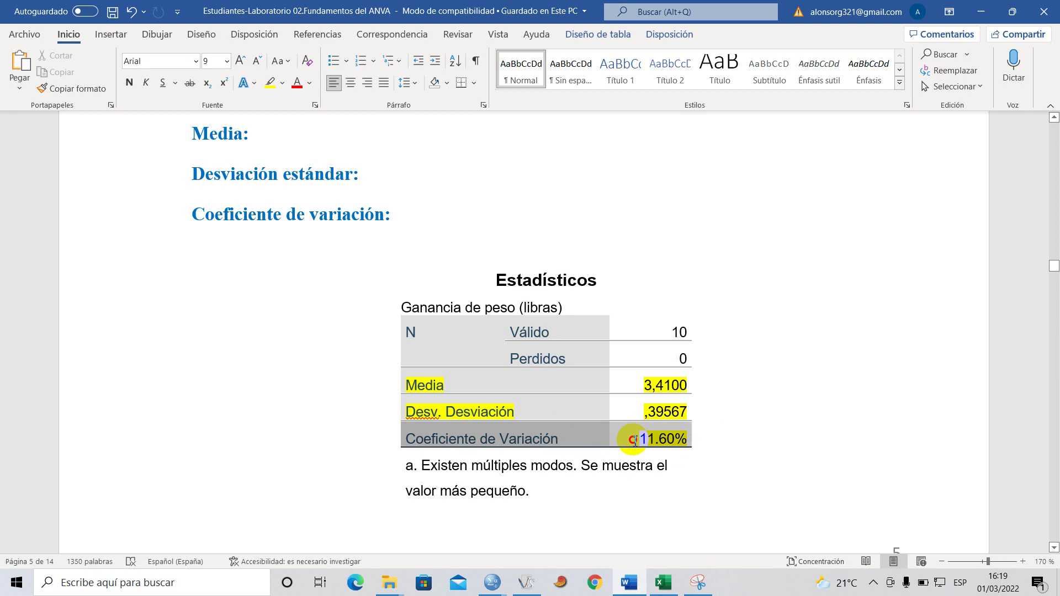
{"action": "left_click", "coordinate": [692, 458]}
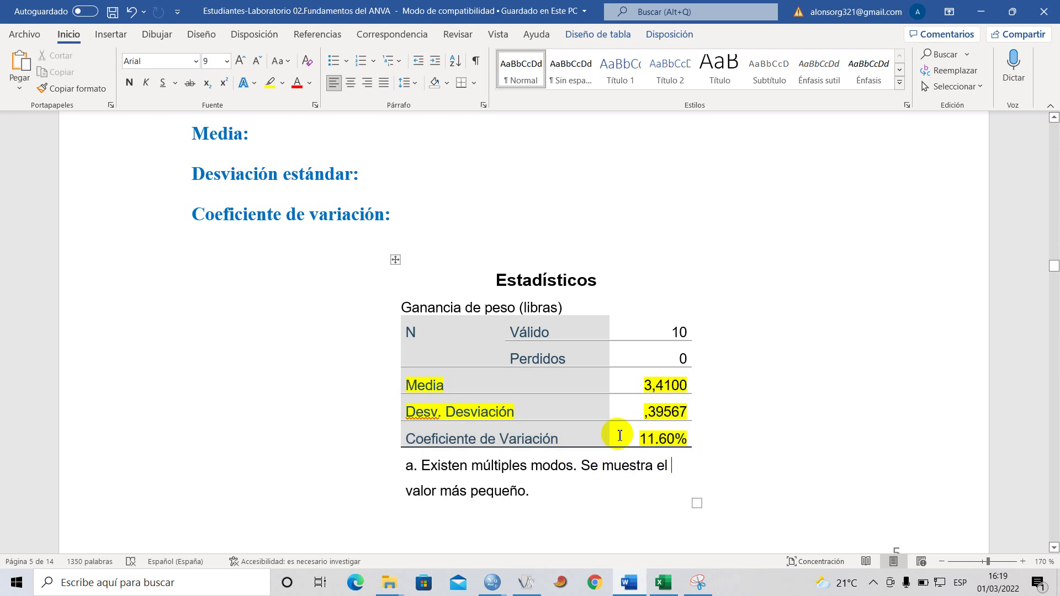
{"action": "left_click_drag", "start_coordinate": [639, 439], "coordinate": [686, 463]}
{"action": "left_click", "coordinate": [689, 464]}
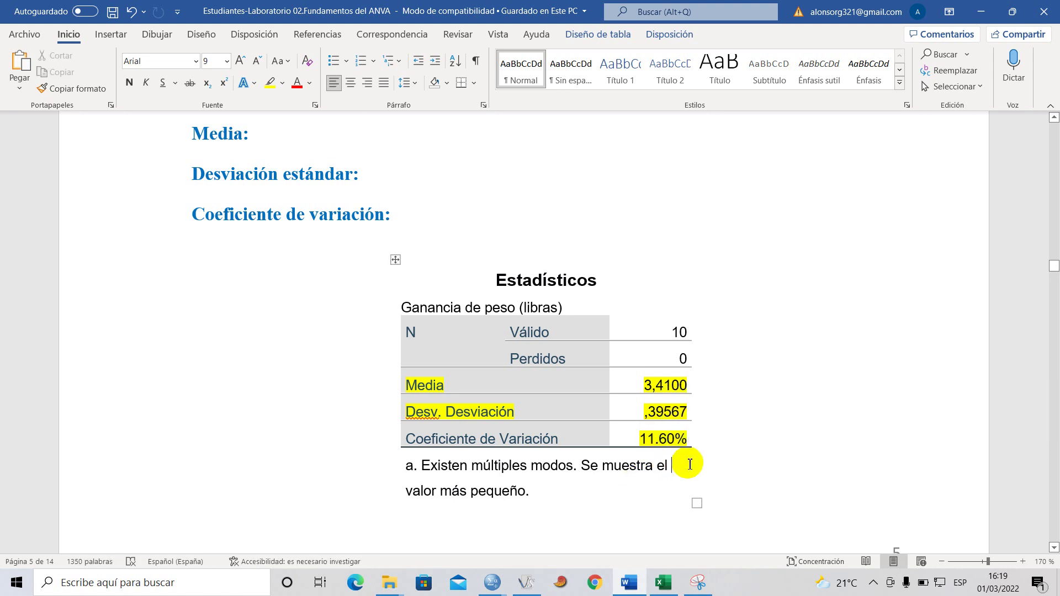
Delete the blank lines above the "Histograma con curva normal:" heading on page 6.
{"action": "scroll", "coordinate": [390, 419], "scroll_direction": "up", "scroll_amount": 4}
{"action": "scroll", "coordinate": [347, 457], "scroll_direction": "down", "scroll_amount": 12}
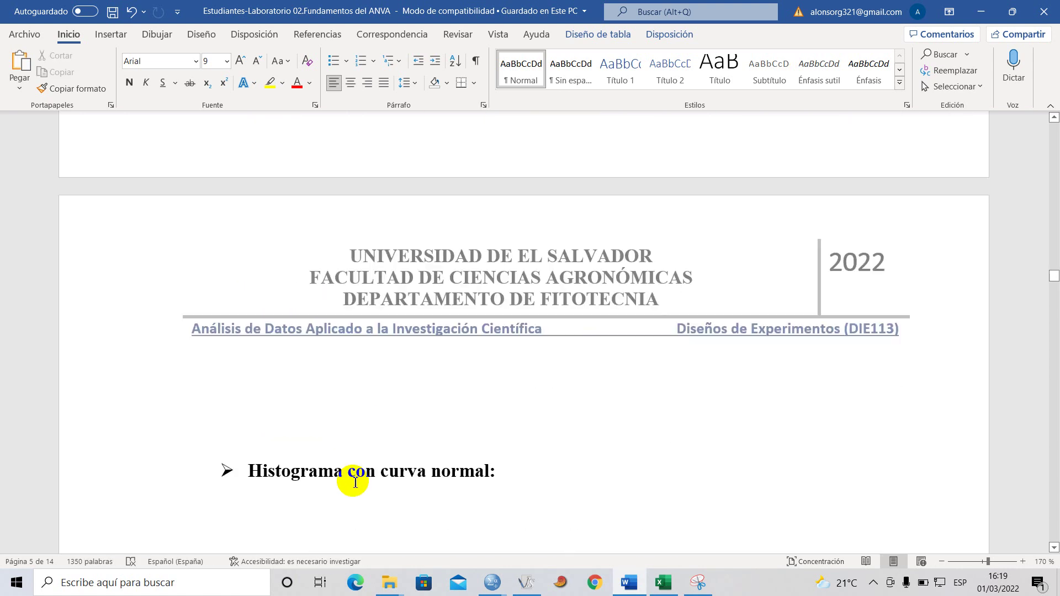
{"action": "scroll", "coordinate": [355, 482], "scroll_direction": "up", "scroll_amount": 6}
{"action": "scroll", "coordinate": [386, 445], "scroll_direction": "down", "scroll_amount": 7}
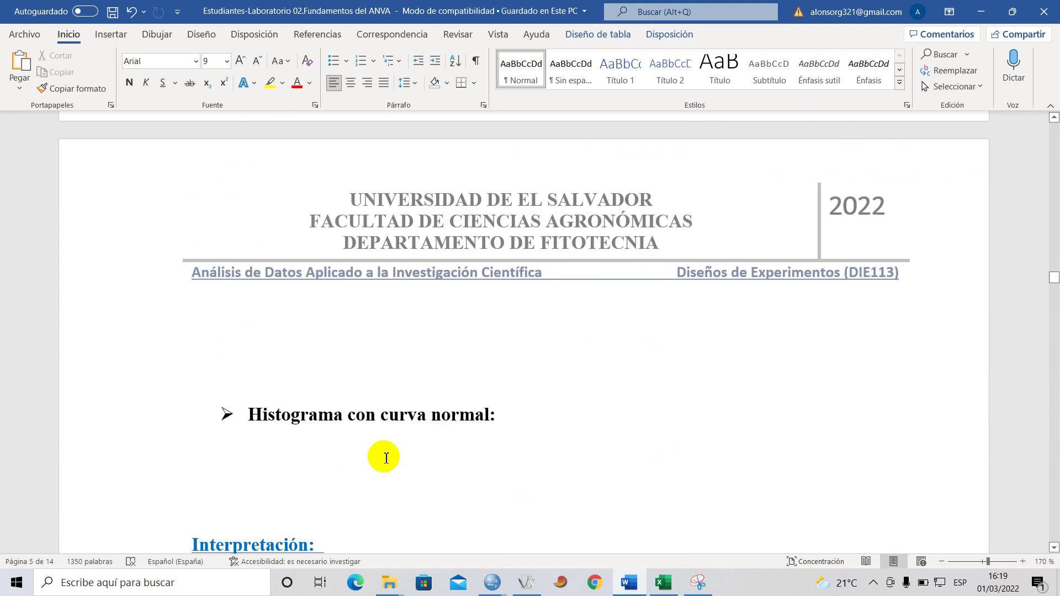
{"action": "scroll", "coordinate": [392, 442], "scroll_direction": "down", "scroll_amount": 3}
{"action": "left_click", "coordinate": [230, 227]}
{"action": "scroll", "coordinate": [337, 323], "scroll_direction": "up", "scroll_amount": 5}
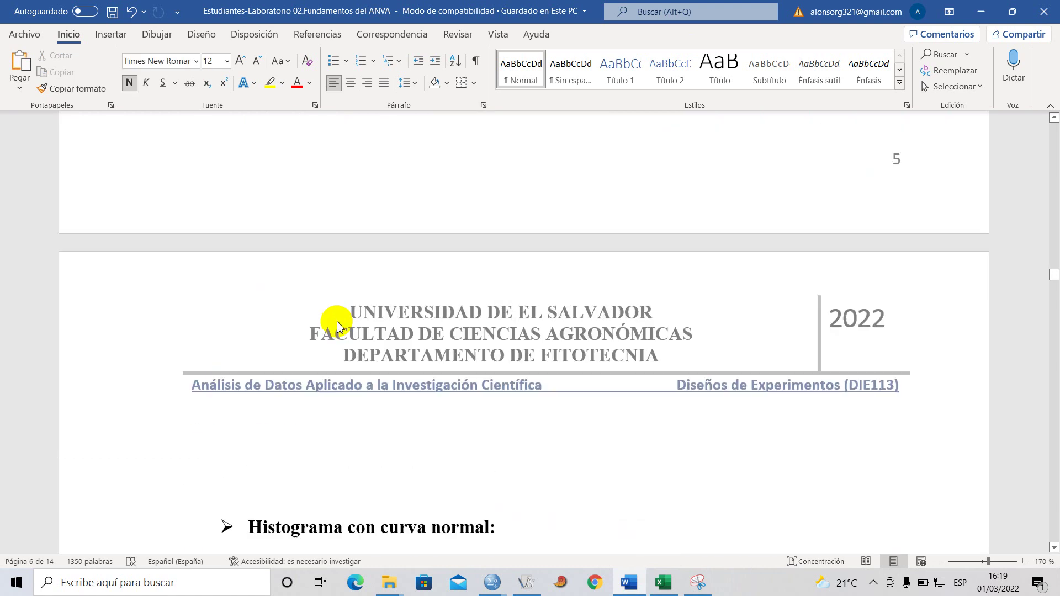
{"action": "key", "text": "BackSpace"}
{"action": "scroll", "coordinate": [309, 334], "scroll_direction": "down", "scroll_amount": 4}
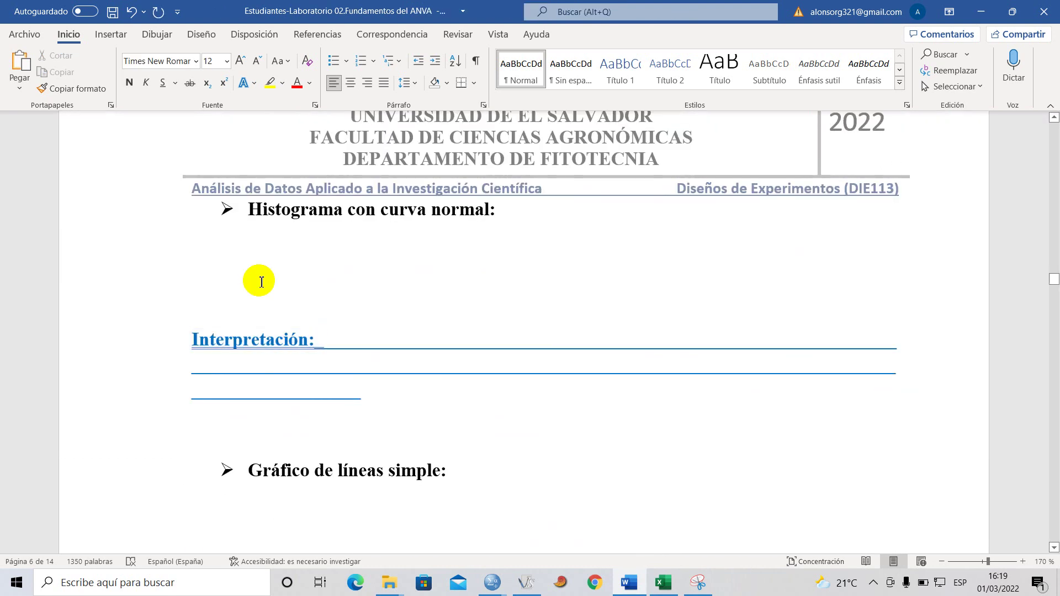
Delete the blank lines between the histogram heading and its "Interpretación:", and add two blank lines below the interpretation.
{"action": "left_click", "coordinate": [254, 273]}
{"action": "key", "text": "BackSpace"}
{"action": "key", "text": "BackSpace"}
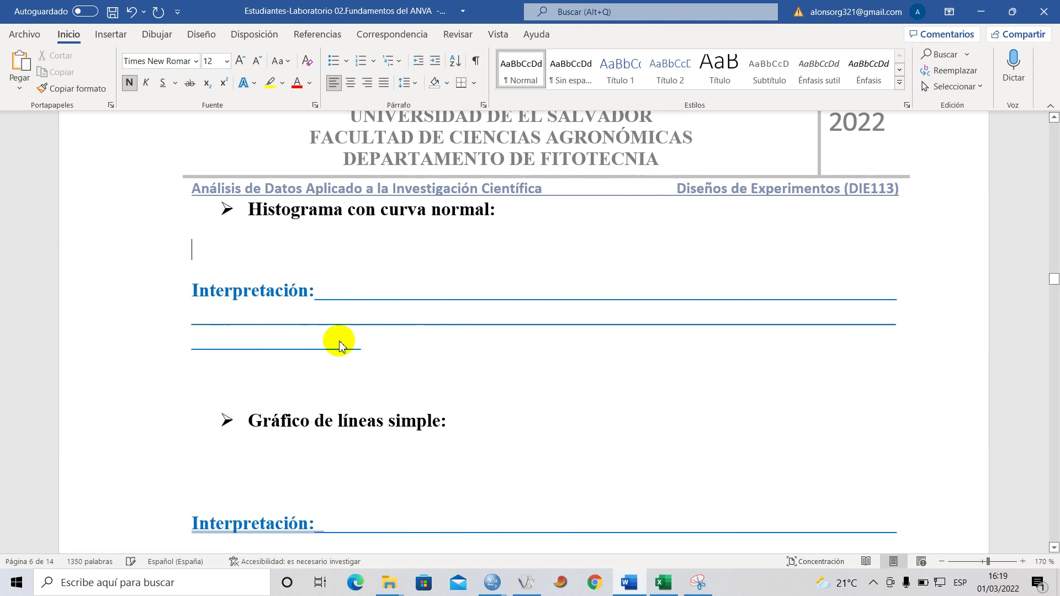
{"action": "left_click", "coordinate": [259, 337]}
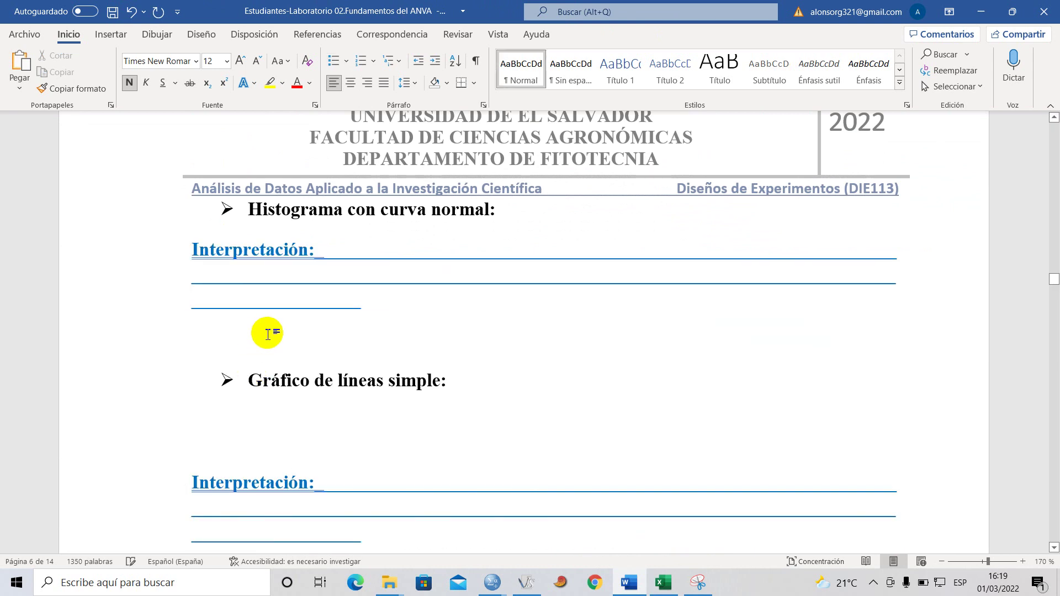
{"action": "key", "text": "Return"}
{"action": "key", "text": "Return"}
{"action": "scroll", "coordinate": [267, 355], "scroll_direction": "up", "scroll_amount": 1}
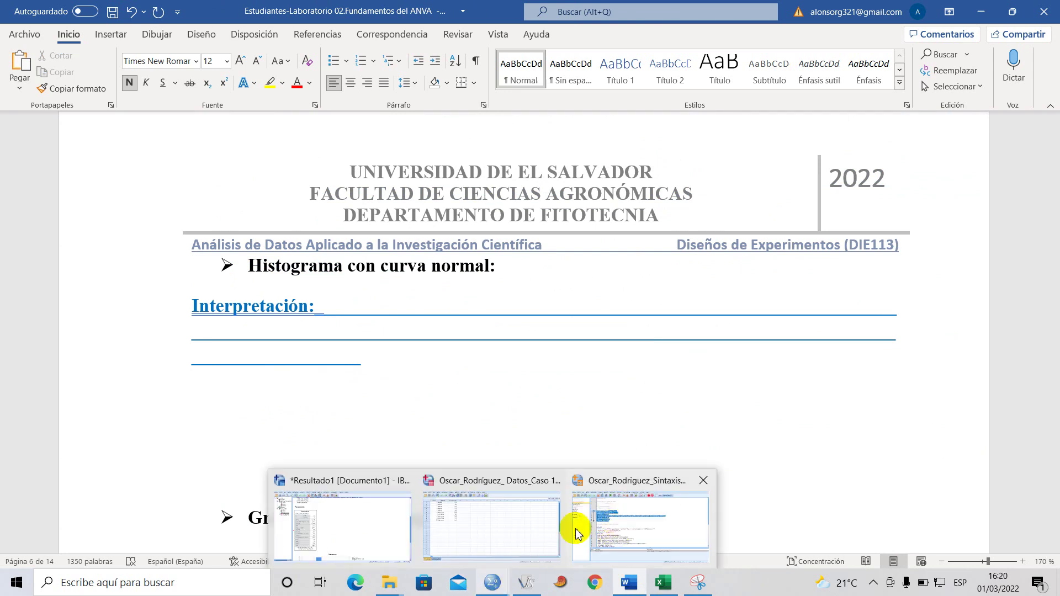
Switch to the SPSS output viewer and copy the weight gain histogram with the normal curve.
{"action": "left_click", "coordinate": [350, 522]}
{"action": "scroll", "coordinate": [326, 421], "scroll_direction": "down", "scroll_amount": 5}
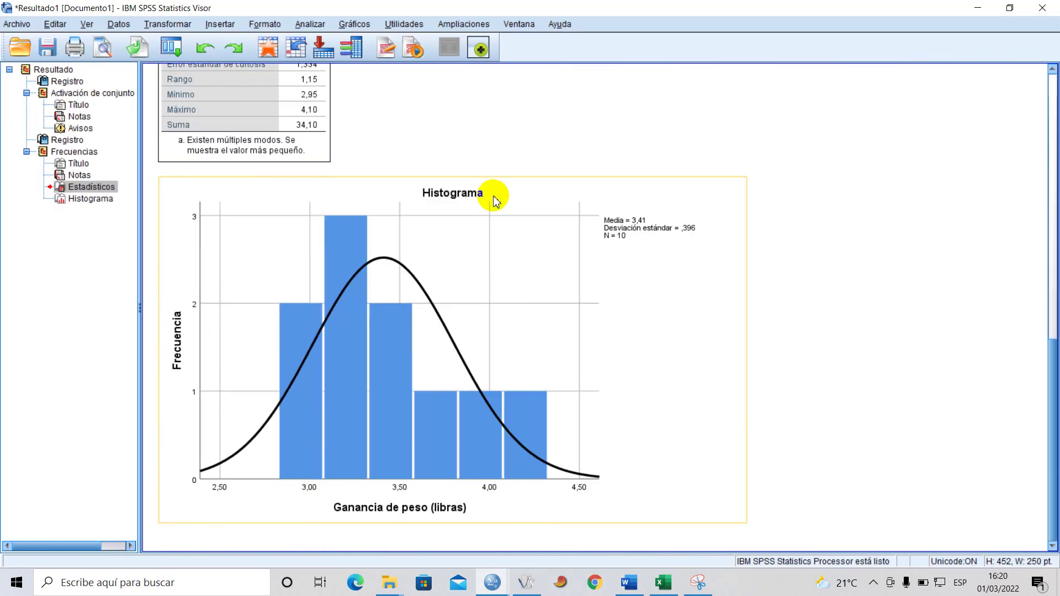
{"action": "right_click", "coordinate": [514, 191]}
{"action": "left_click", "coordinate": [546, 219]}
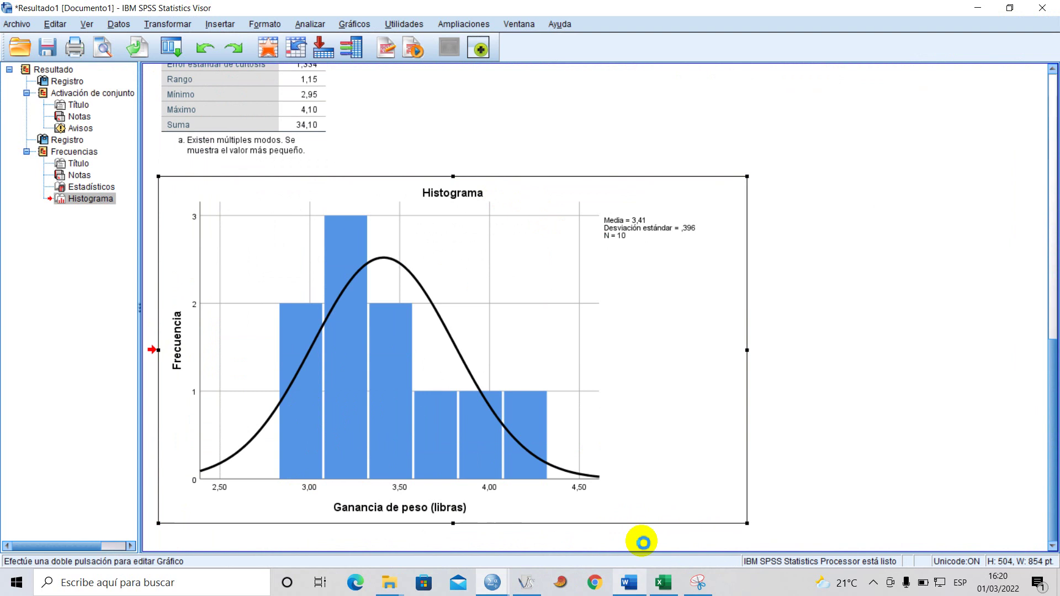
Switch back to the Word document and paste the histogram below the interpretation lines of "Histograma con curva normal:".
{"action": "left_click", "coordinate": [629, 582]}
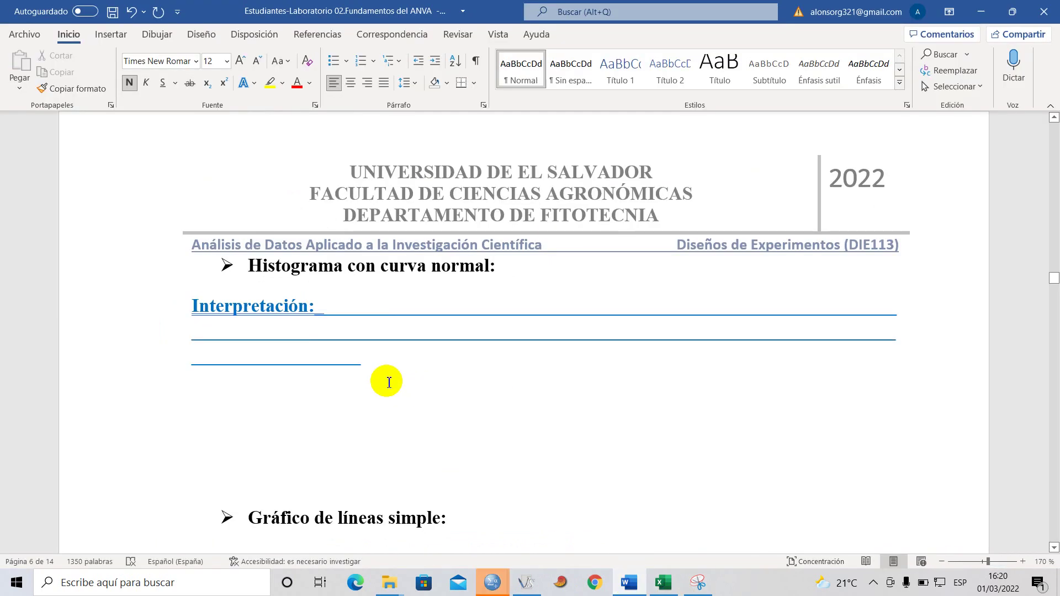
{"action": "key", "text": "ctrl+v"}
{"action": "scroll", "coordinate": [386, 381], "scroll_direction": "up", "scroll_amount": 6}
{"action": "scroll", "coordinate": [390, 381], "scroll_direction": "up", "scroll_amount": 1}
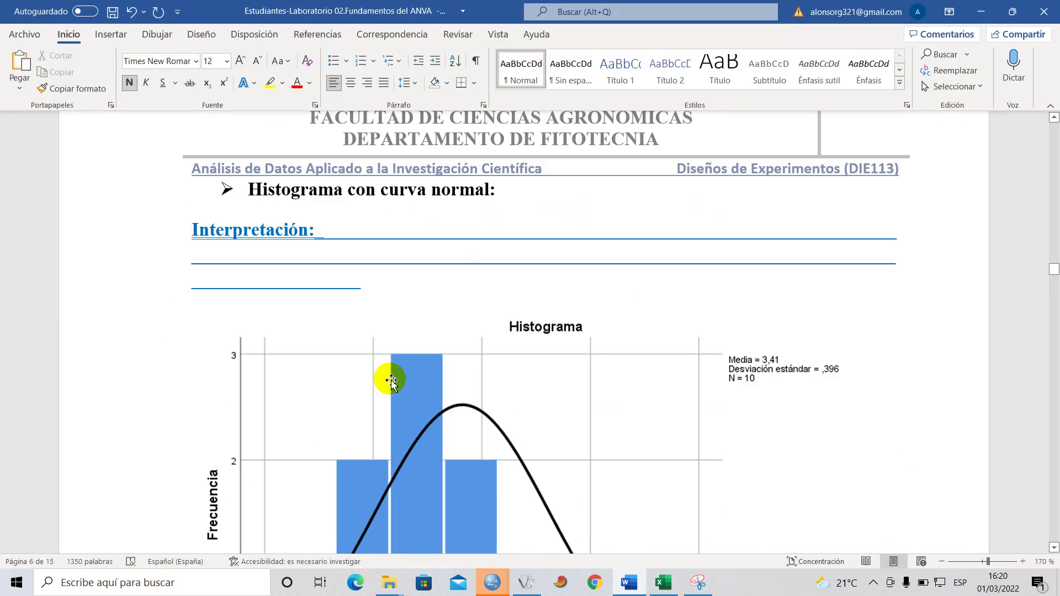
{"action": "scroll", "coordinate": [392, 381], "scroll_direction": "down", "scroll_amount": 2}
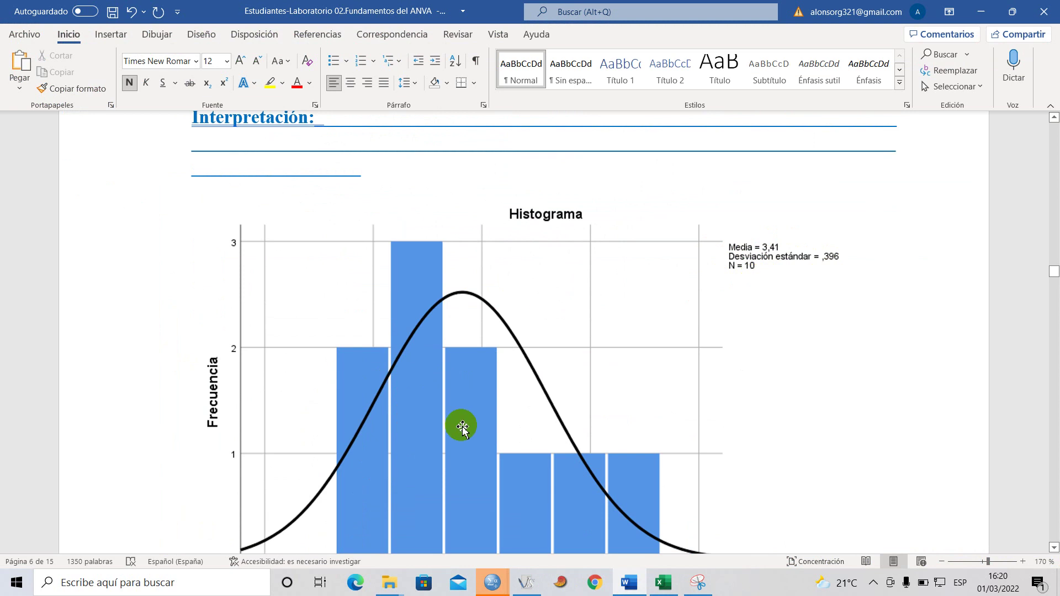
{"action": "scroll", "coordinate": [467, 422], "scroll_direction": "down", "scroll_amount": 1}
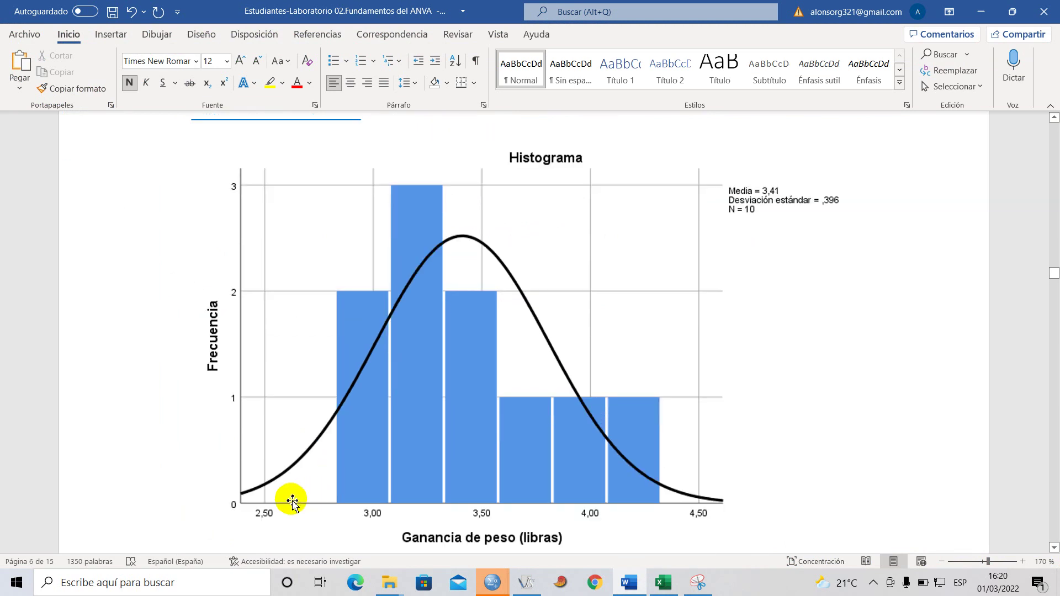
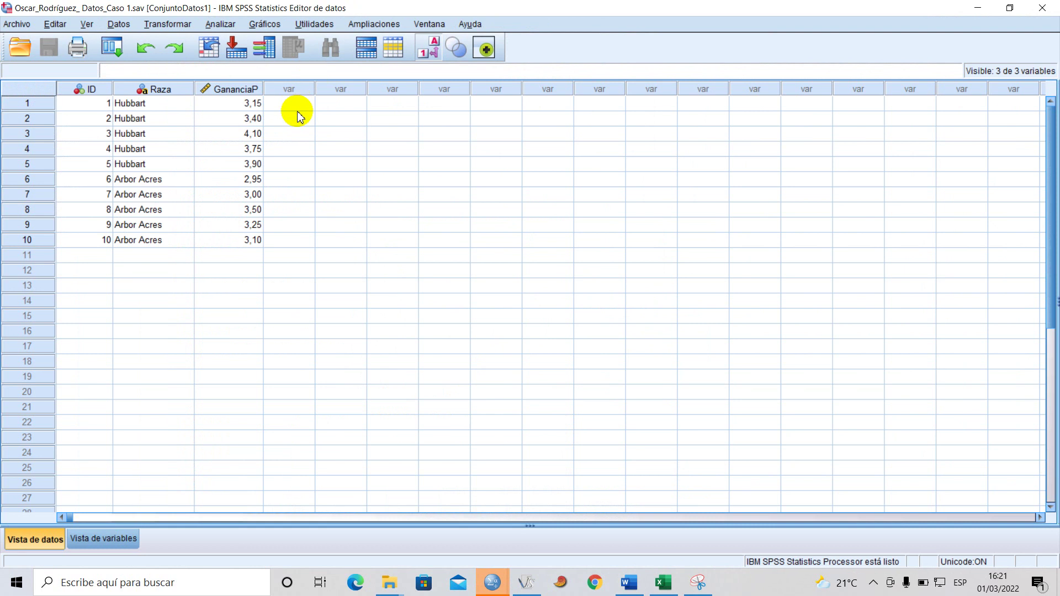
Set up a Frecuencias analysis of "Ganancia de peso (libras)" with the frequency tables turned off.
{"action": "left_click", "coordinate": [221, 24]}
{"action": "mouse_move", "coordinate": [317, 65]}
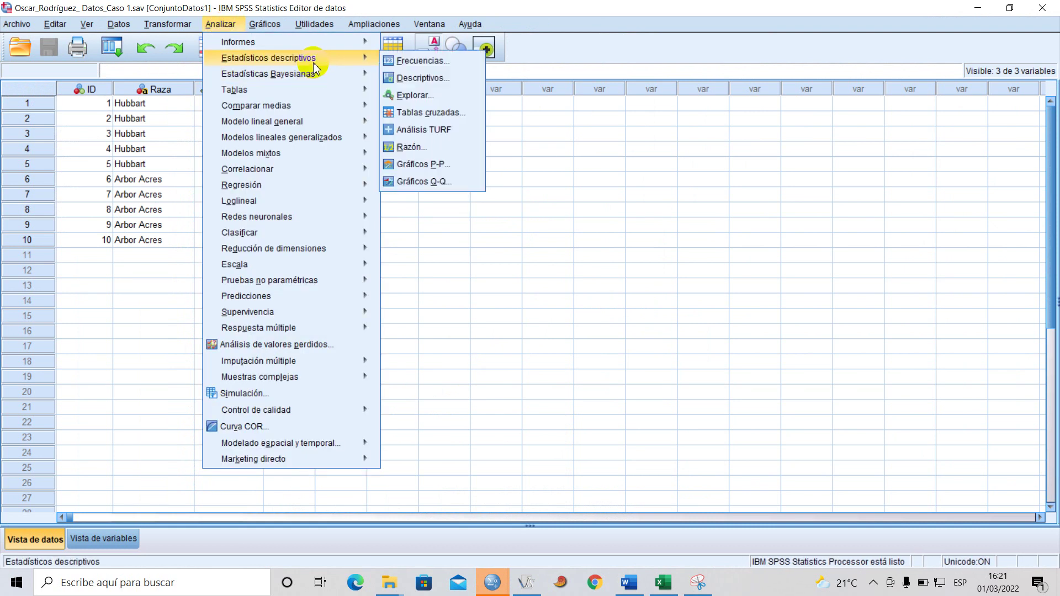
{"action": "left_click", "coordinate": [434, 61]}
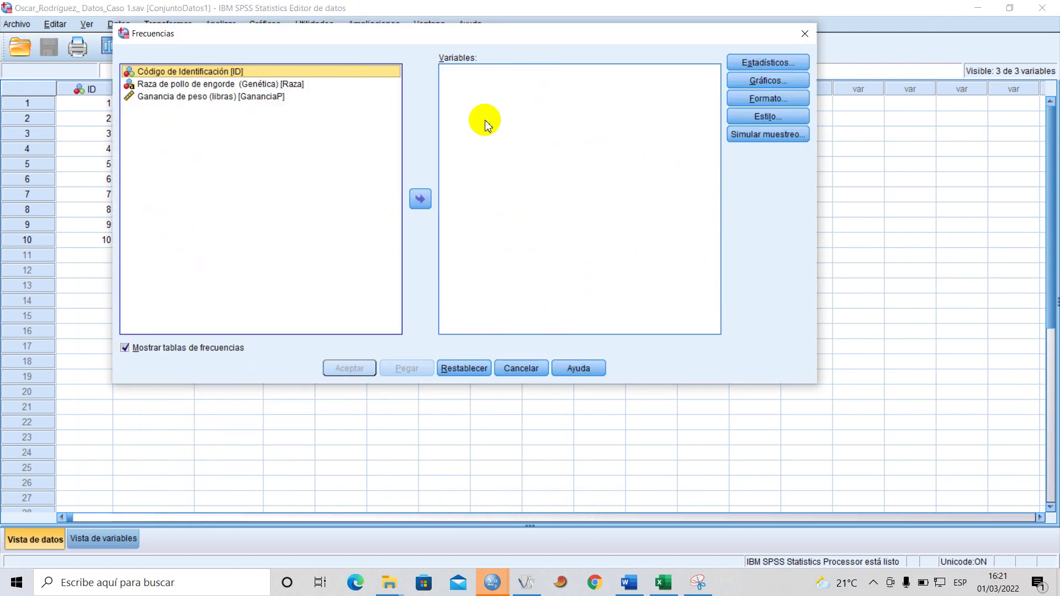
{"action": "left_click", "coordinate": [189, 97]}
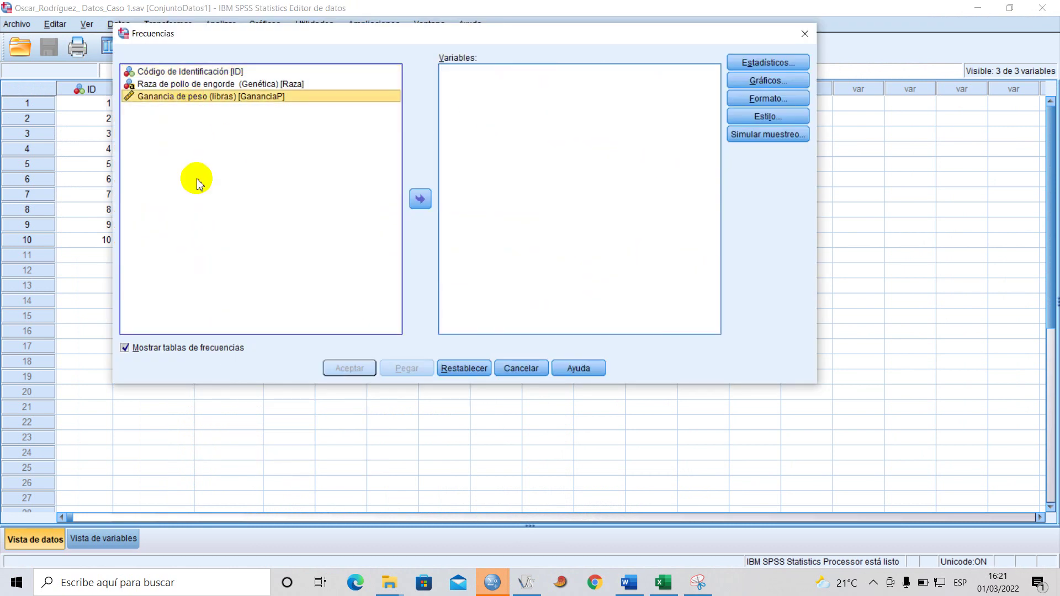
{"action": "left_click", "coordinate": [420, 199]}
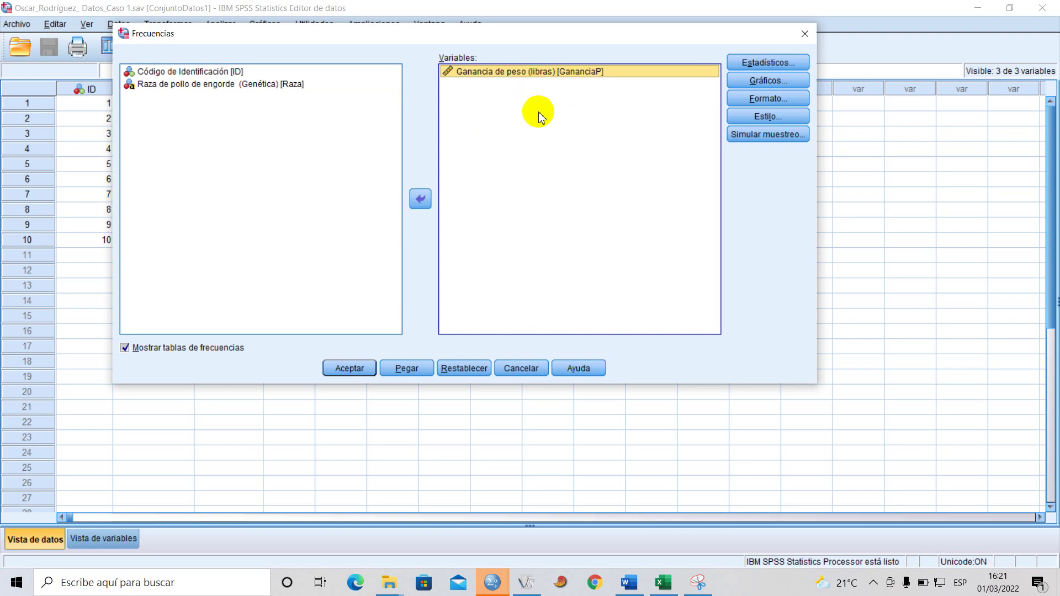
{"action": "left_click", "coordinate": [125, 348]}
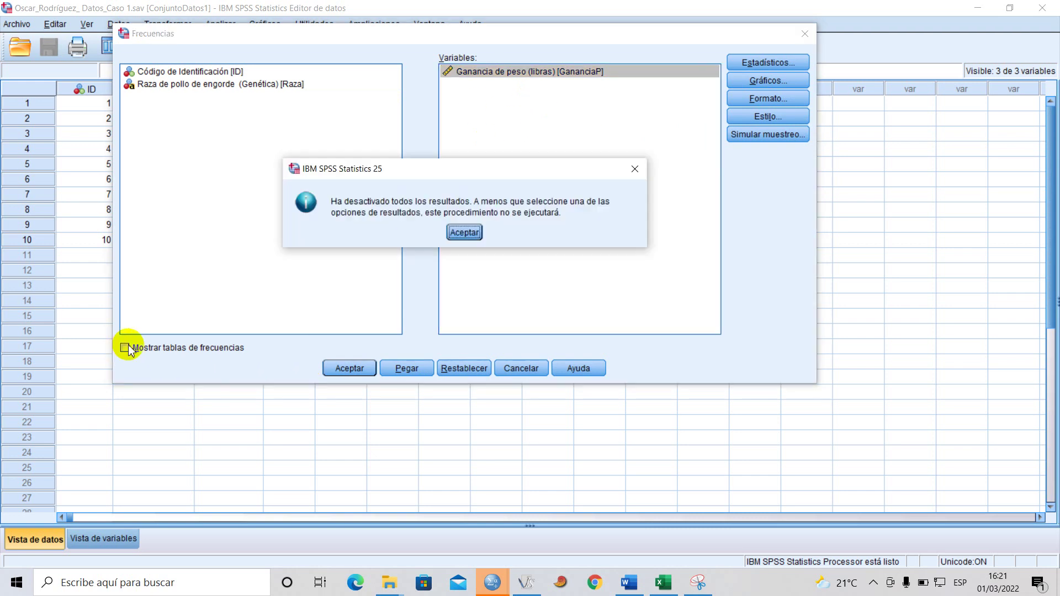
{"action": "left_click", "coordinate": [464, 232]}
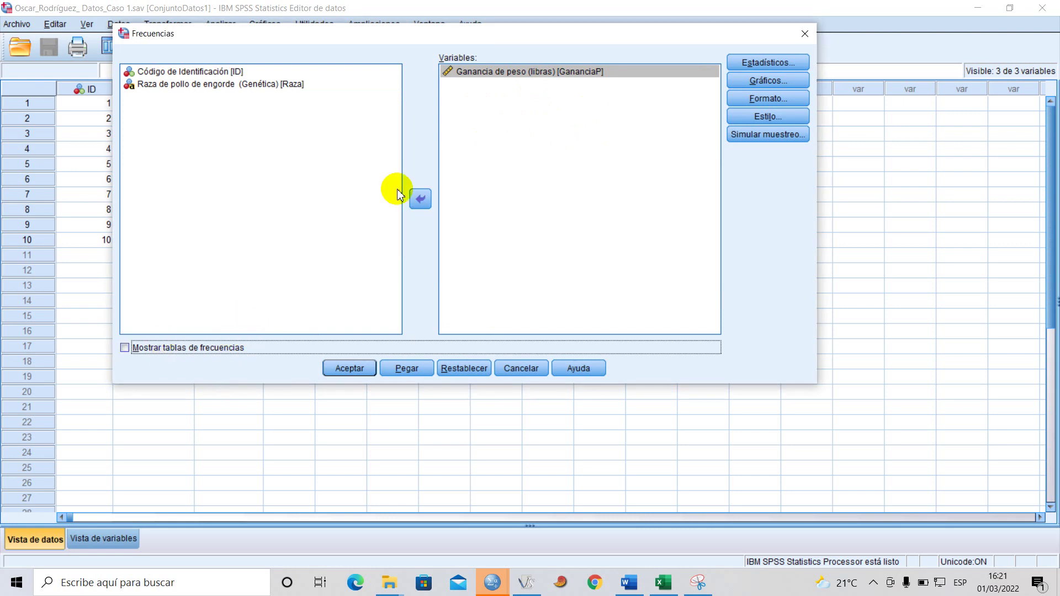
Choose the mean (Media) and standard deviation (Desviación estándar) as the statistics for the Frecuencias analysis.
{"action": "left_click", "coordinate": [756, 63]}
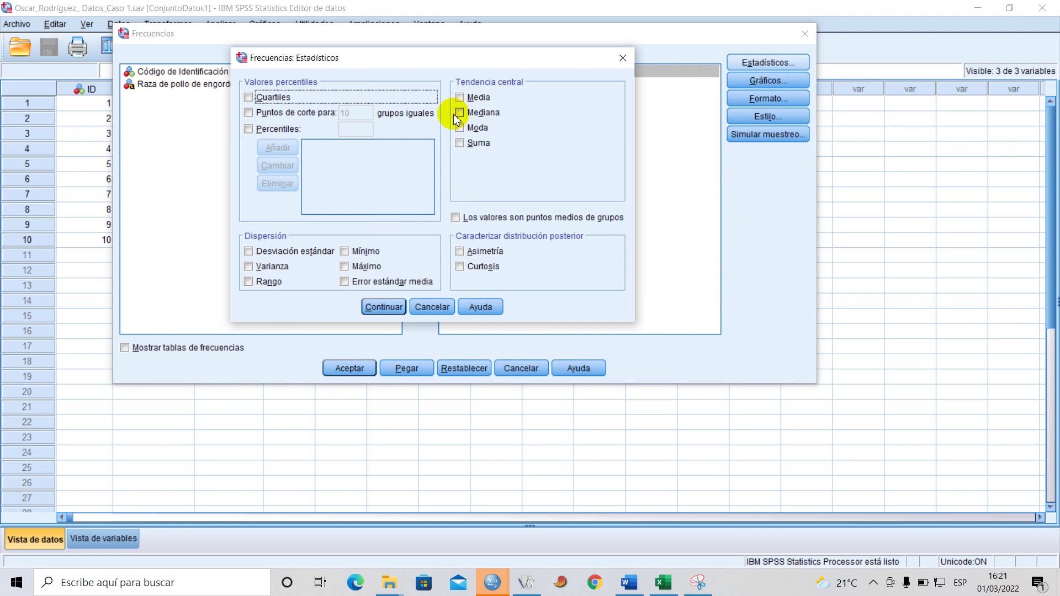
{"action": "left_click", "coordinate": [460, 98]}
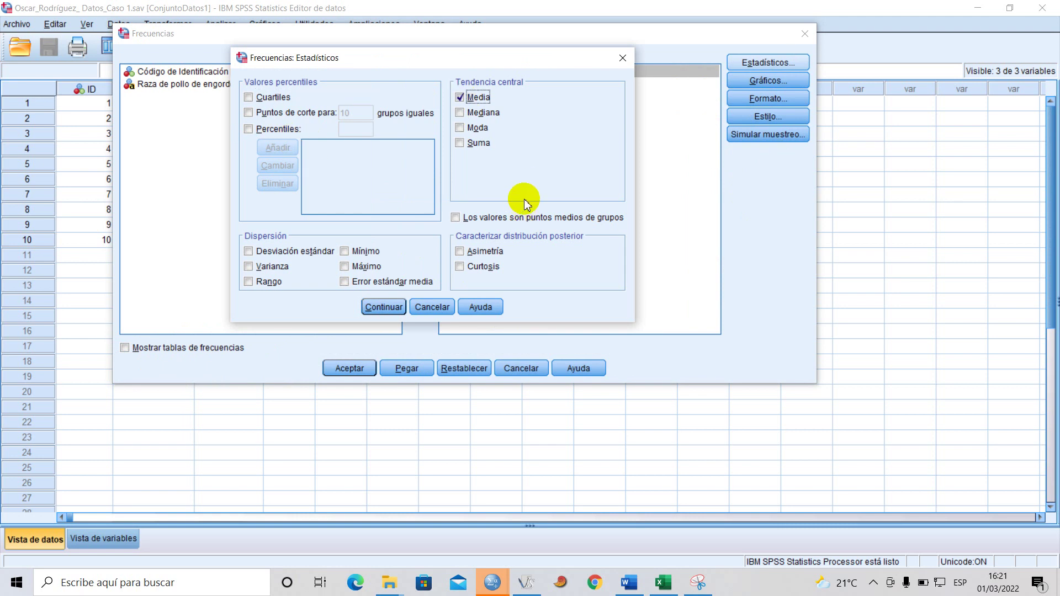
{"action": "left_click", "coordinate": [249, 252]}
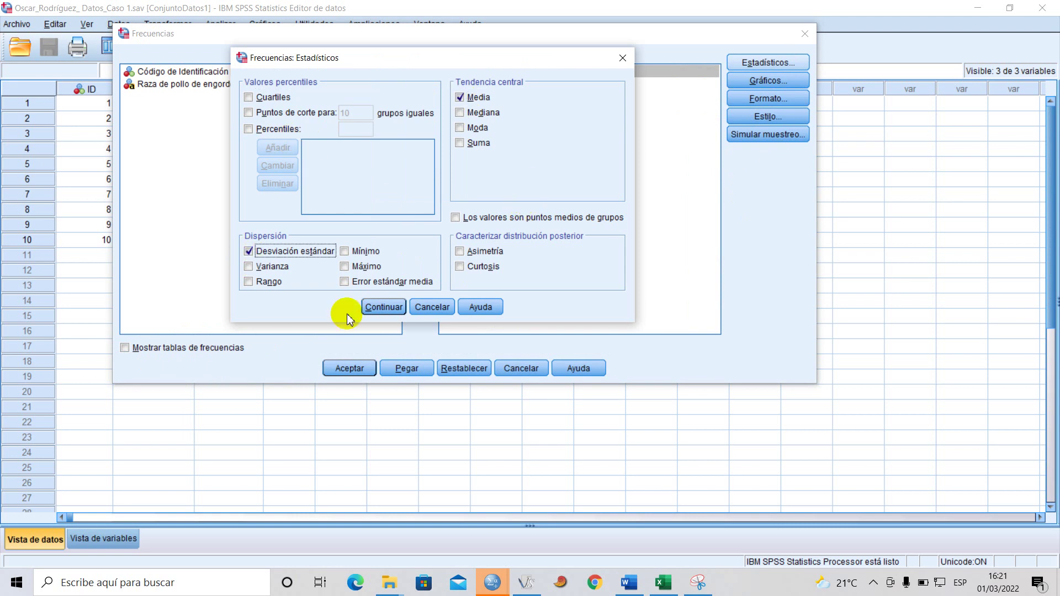
{"action": "left_click", "coordinate": [383, 307]}
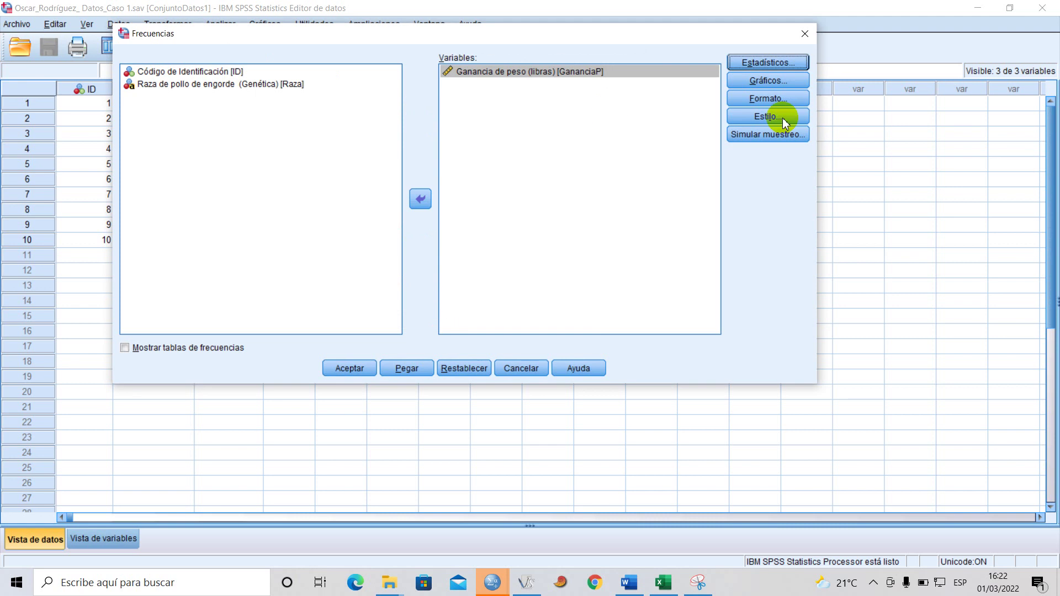
Add a histogram with the normal curve to the Frecuencias analysis and run it.
{"action": "left_click", "coordinate": [768, 82]}
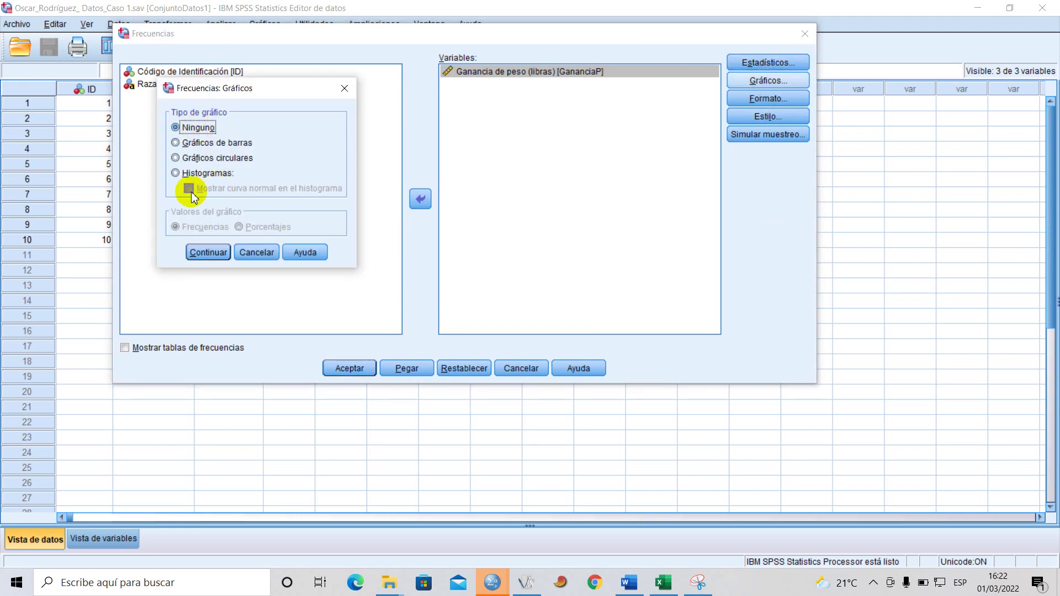
{"action": "left_click", "coordinate": [176, 174]}
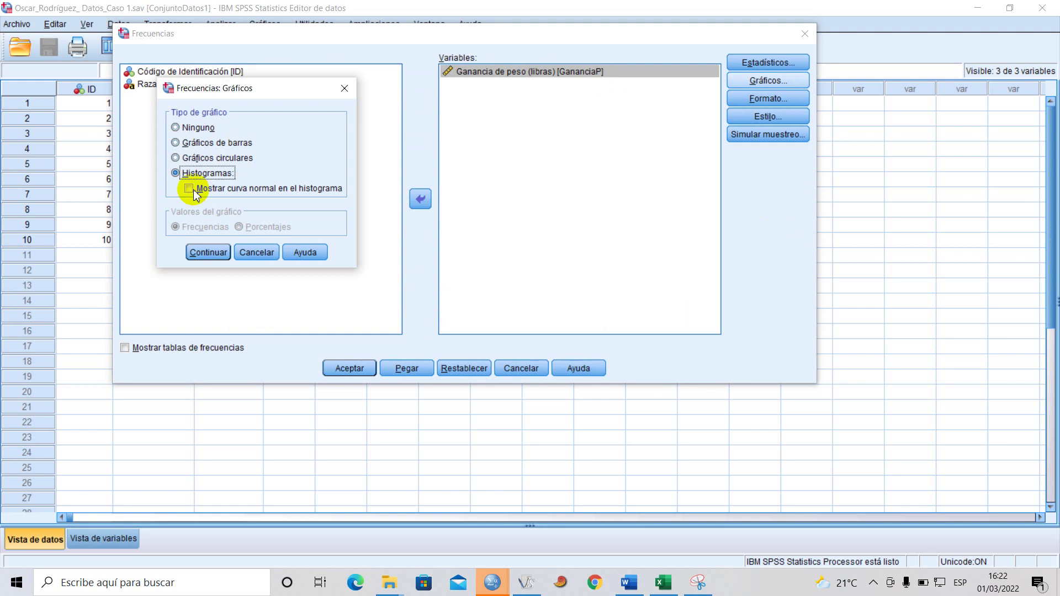
{"action": "left_click", "coordinate": [217, 255]}
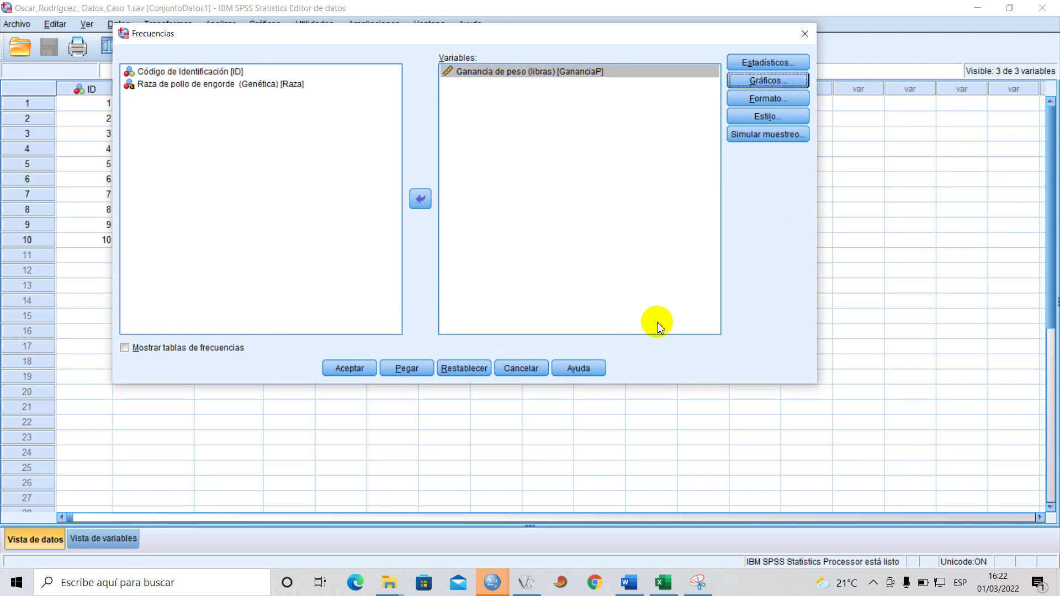
{"action": "left_click_drag", "start_coordinate": [563, 91], "coordinate": [551, 90]}
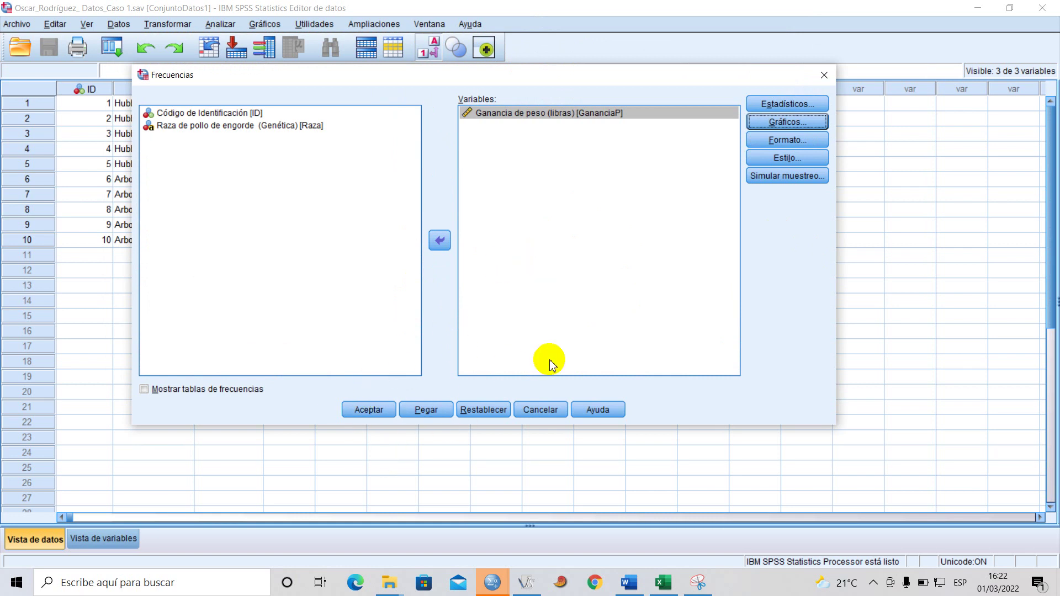
{"action": "left_click", "coordinate": [370, 410]}
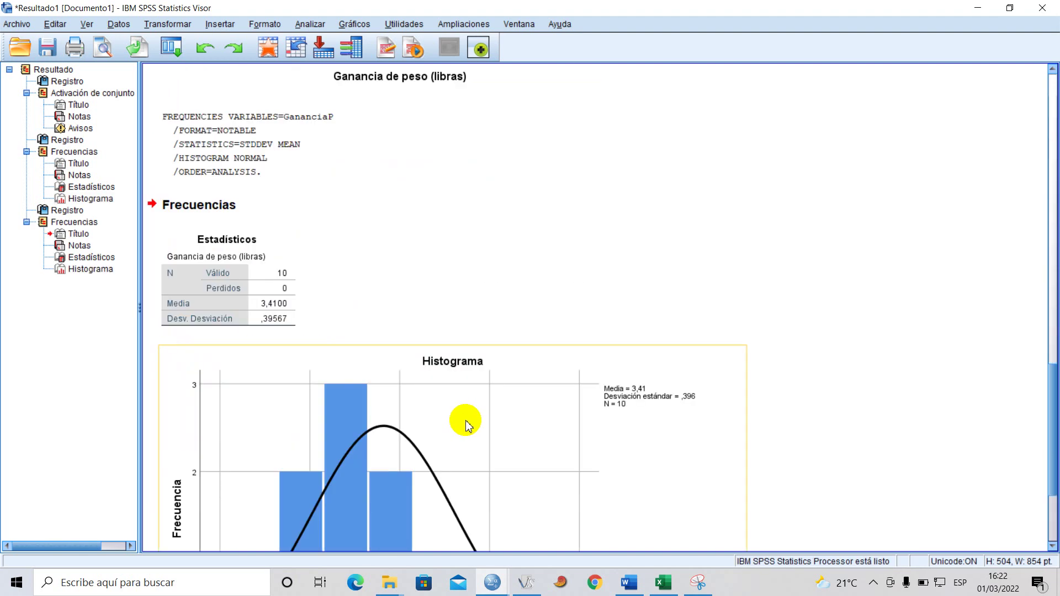
Compare the new weight gain statistics table and histogram with those of the earlier Frecuencias output.
{"action": "scroll", "coordinate": [492, 417], "scroll_direction": "down", "scroll_amount": 3}
{"action": "scroll", "coordinate": [490, 419], "scroll_direction": "up", "scroll_amount": 5}
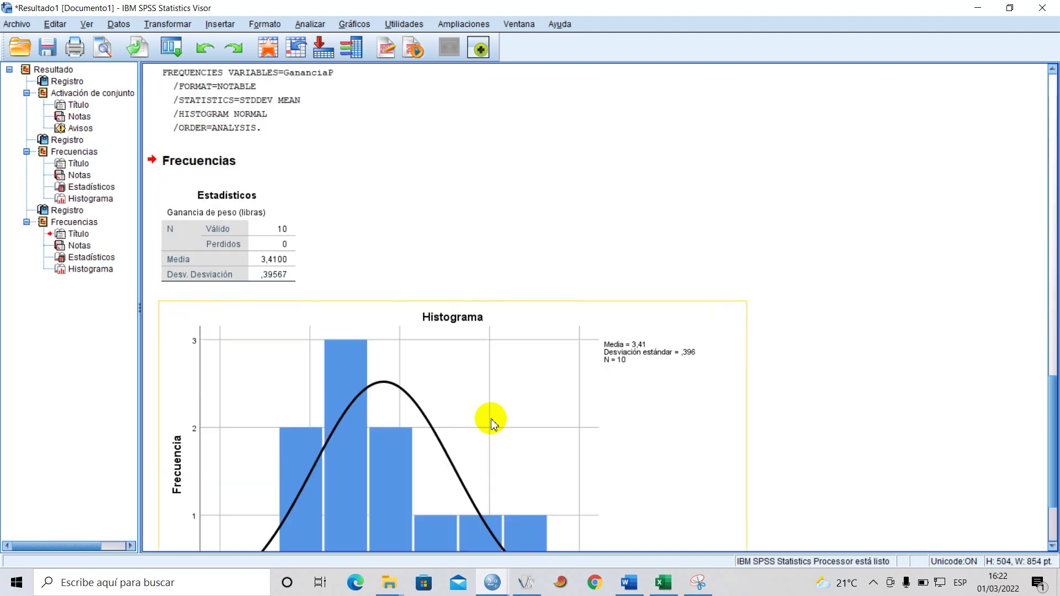
{"action": "scroll", "coordinate": [283, 300], "scroll_direction": "down", "scroll_amount": 3}
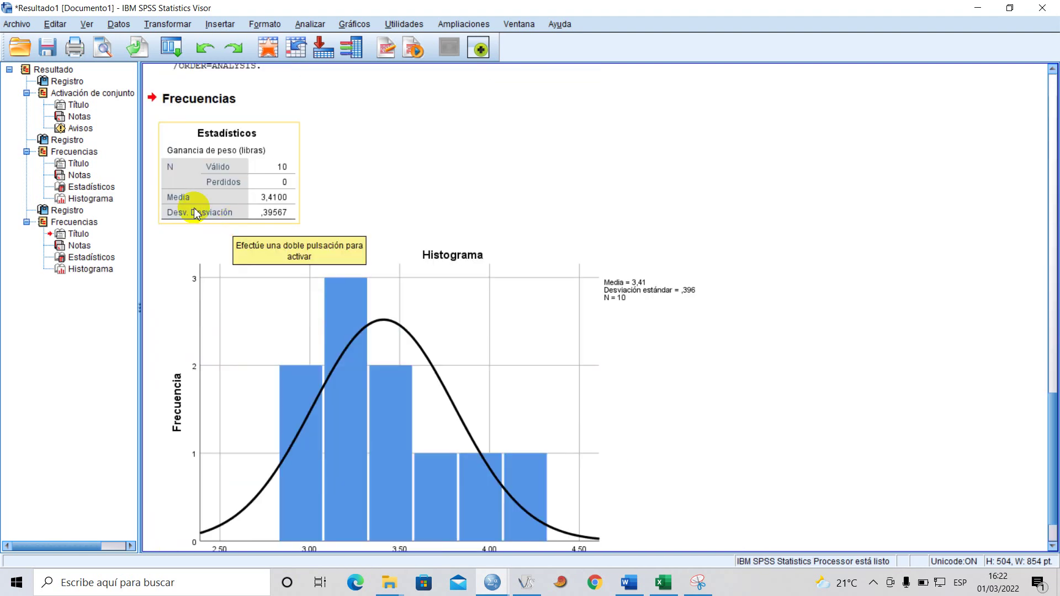
{"action": "scroll", "coordinate": [433, 237], "scroll_direction": "up", "scroll_amount": 20}
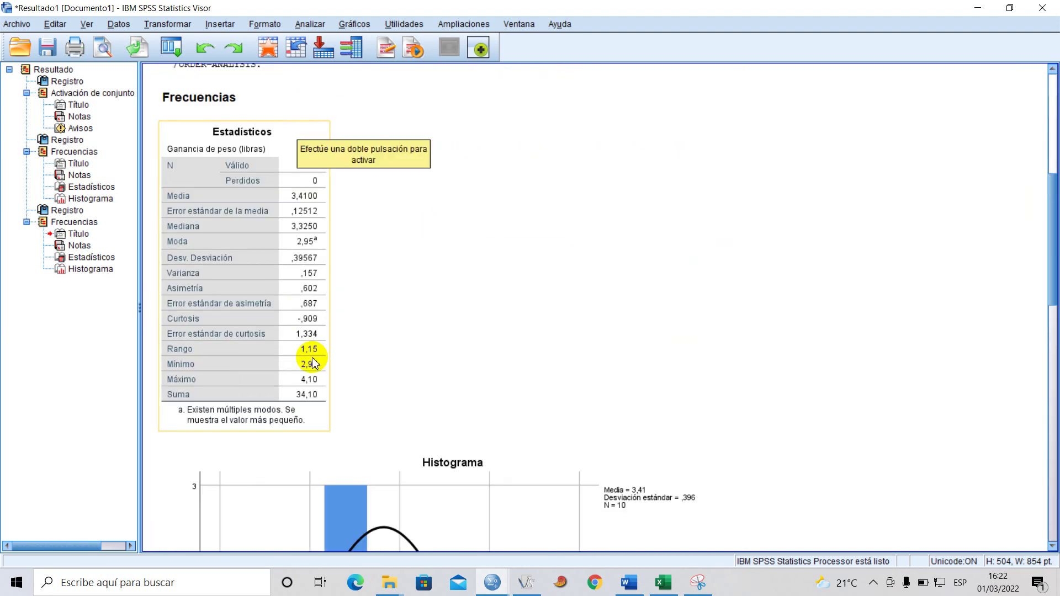
{"action": "scroll", "coordinate": [307, 395], "scroll_direction": "down", "scroll_amount": 15}
{"action": "scroll", "coordinate": [307, 401], "scroll_direction": "down", "scroll_amount": 3}
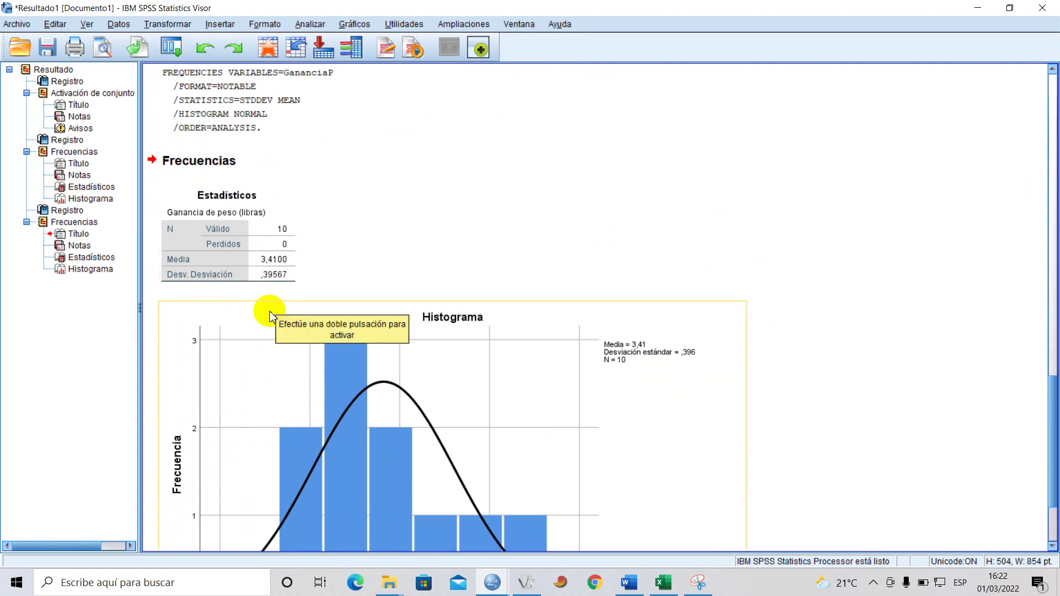
{"action": "scroll", "coordinate": [331, 390], "scroll_direction": "down", "scroll_amount": 3}
{"action": "scroll", "coordinate": [420, 398], "scroll_direction": "up", "scroll_amount": 14}
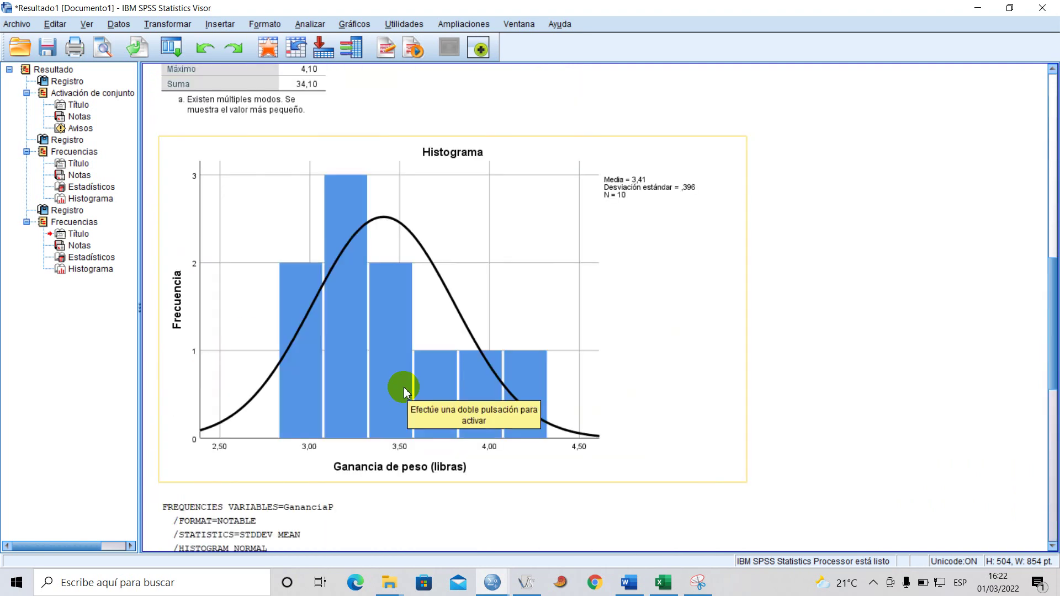
{"action": "scroll", "coordinate": [409, 396], "scroll_direction": "down", "scroll_amount": 14}
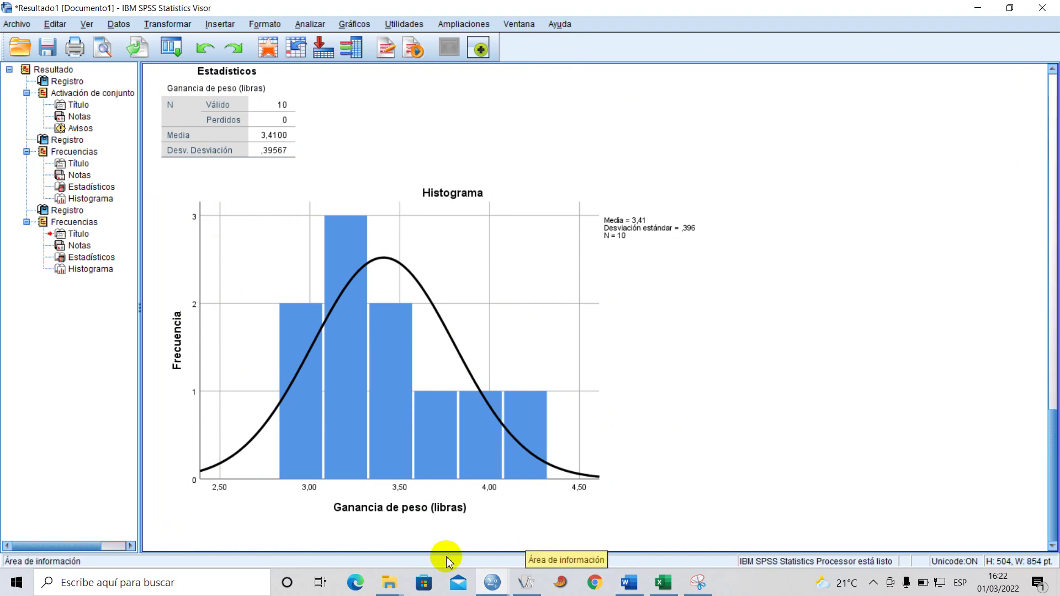
Reopen the Frecuencias analysis from the data editor and review its chosen statistics and histogram settings.
{"action": "mouse_move", "coordinate": [491, 589]}
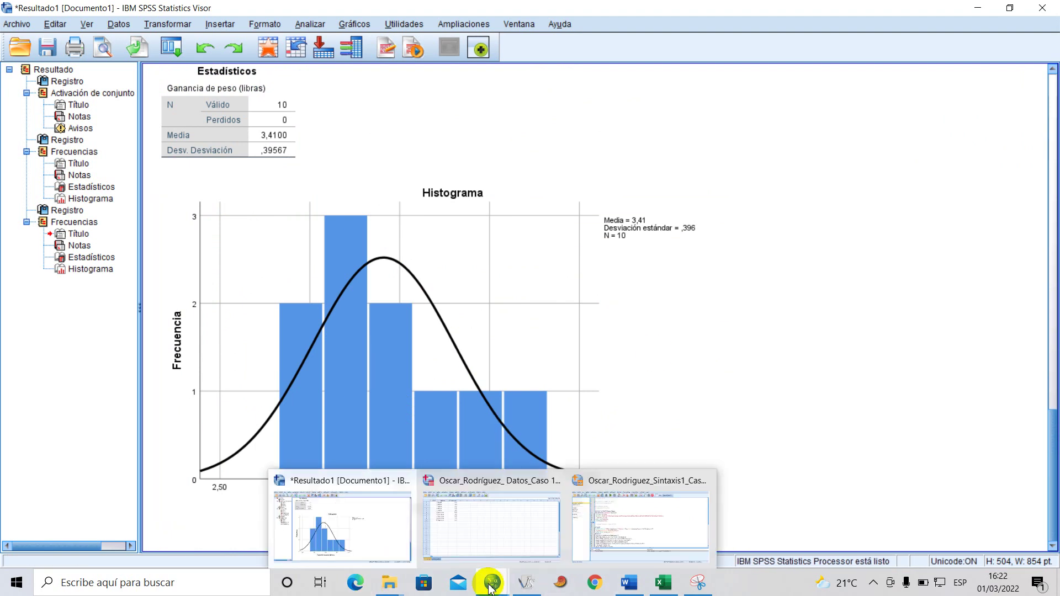
{"action": "left_click", "coordinate": [491, 534]}
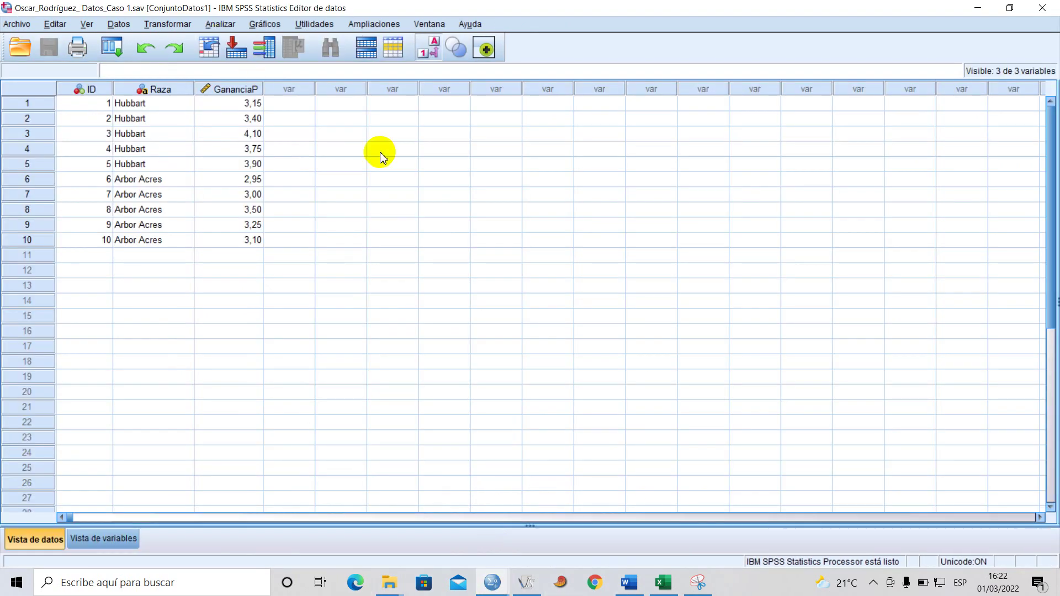
{"action": "left_click", "coordinate": [219, 24]}
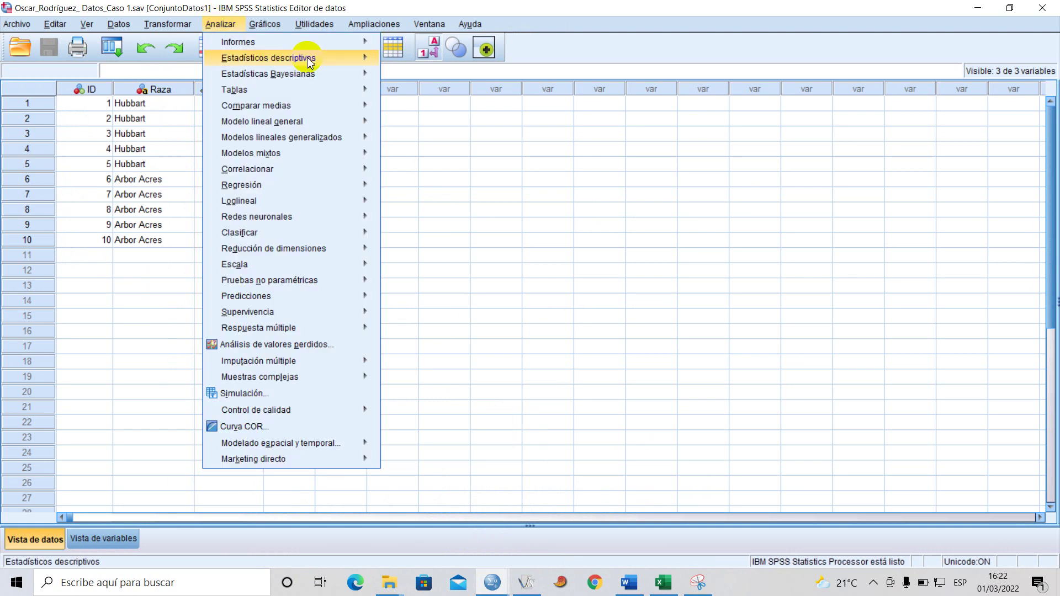
{"action": "mouse_move", "coordinate": [367, 63]}
{"action": "left_click", "coordinate": [405, 60]}
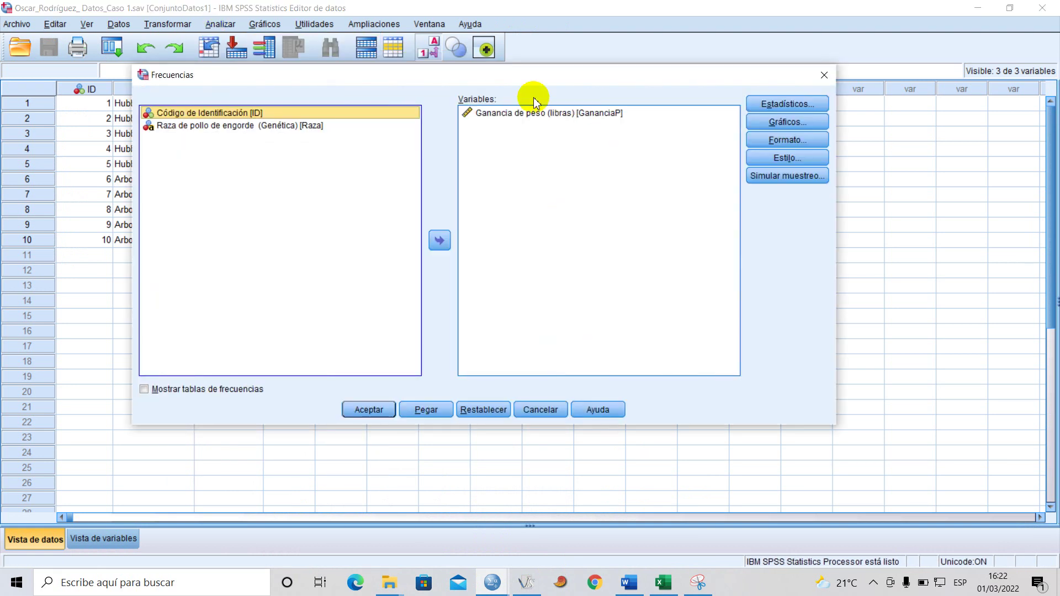
{"action": "left_click_drag", "start_coordinate": [512, 81], "coordinate": [501, 106]}
{"action": "left_click", "coordinate": [775, 129]}
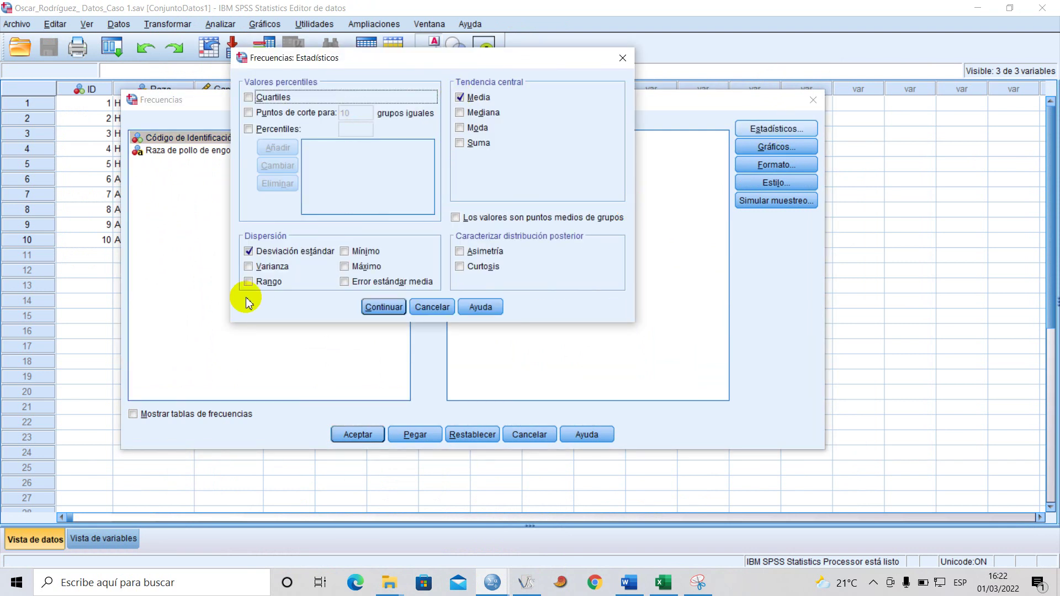
{"action": "left_click", "coordinate": [383, 307]}
{"action": "left_click", "coordinate": [761, 146]}
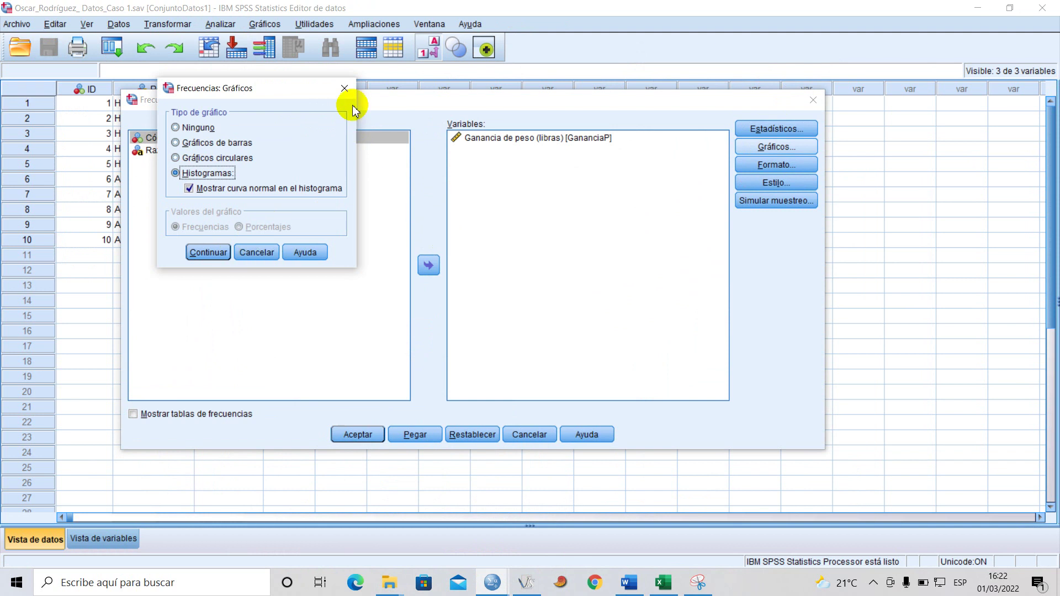
{"action": "left_click", "coordinate": [345, 89]}
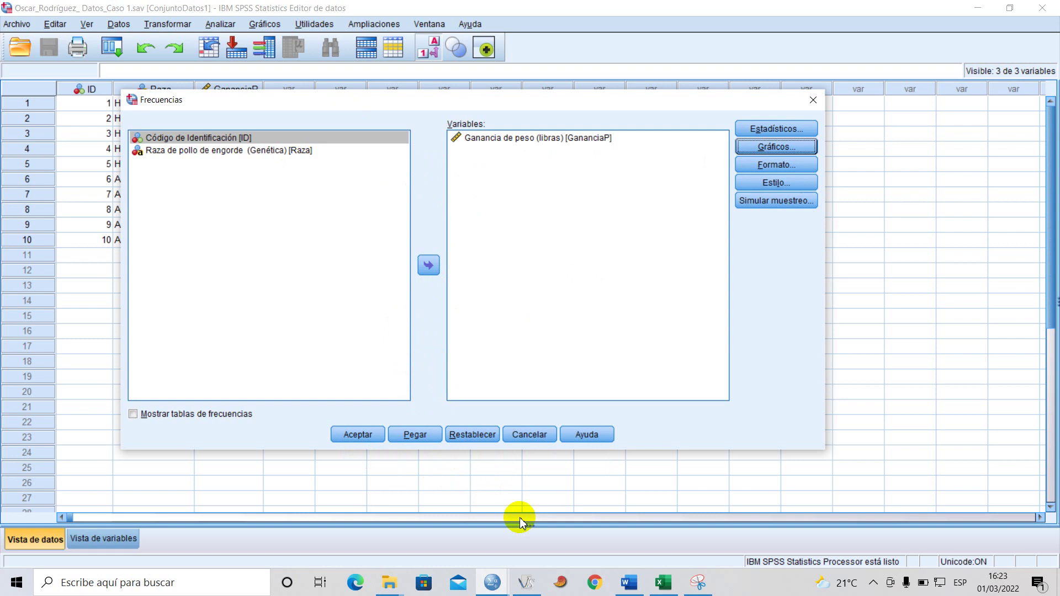
Check the end of the Caso 1 syntax file, and paste the Frecuencias analysis there as command syntax.
{"action": "mouse_move", "coordinate": [492, 586]}
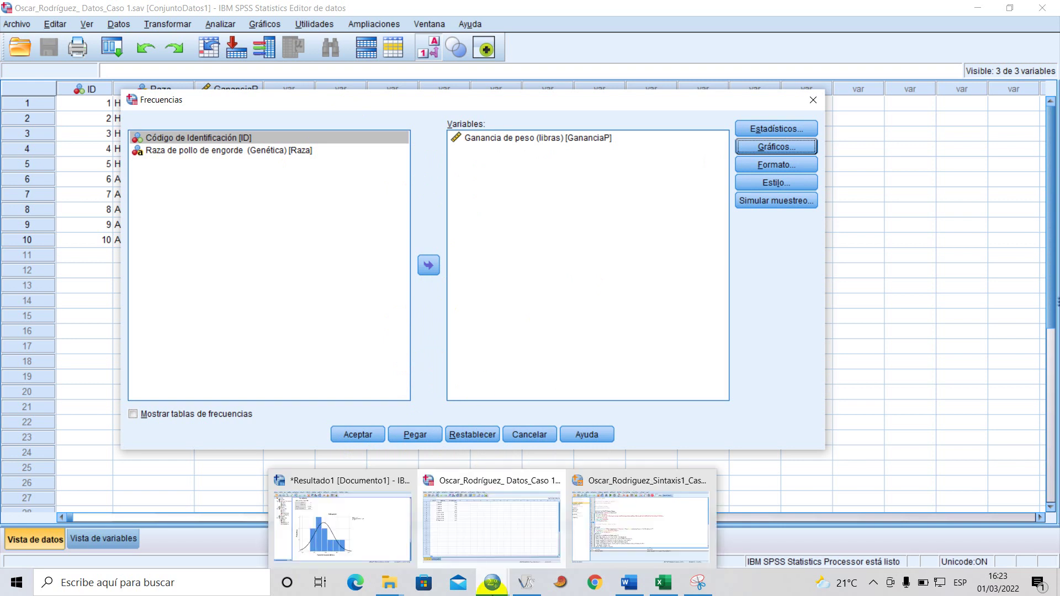
{"action": "left_click", "coordinate": [644, 512]}
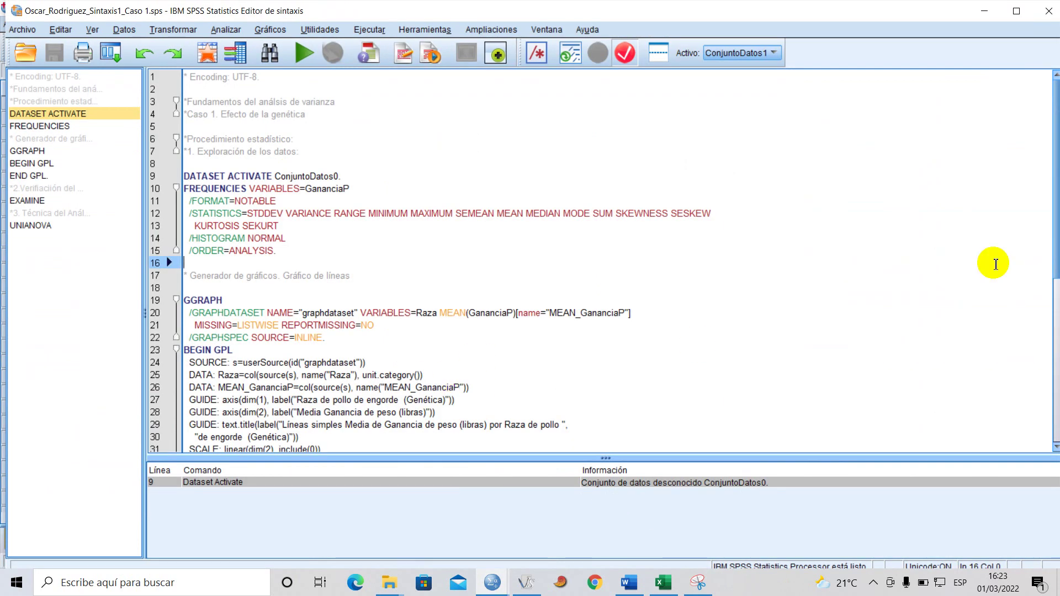
{"action": "left_click_drag", "start_coordinate": [1050, 246], "coordinate": [1048, 485]}
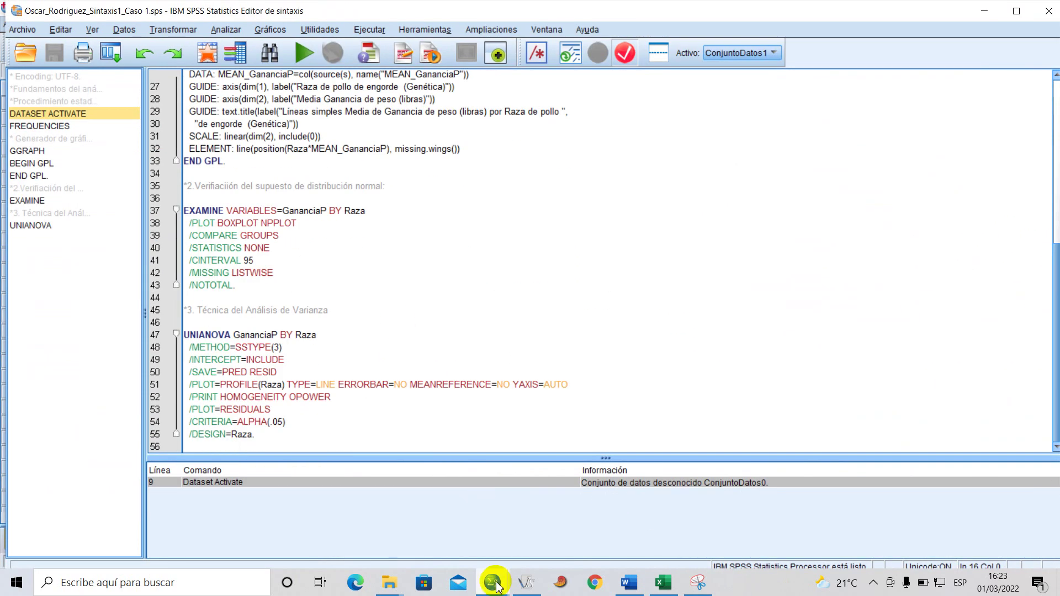
{"action": "mouse_move", "coordinate": [492, 580]}
{"action": "left_click", "coordinate": [466, 500]}
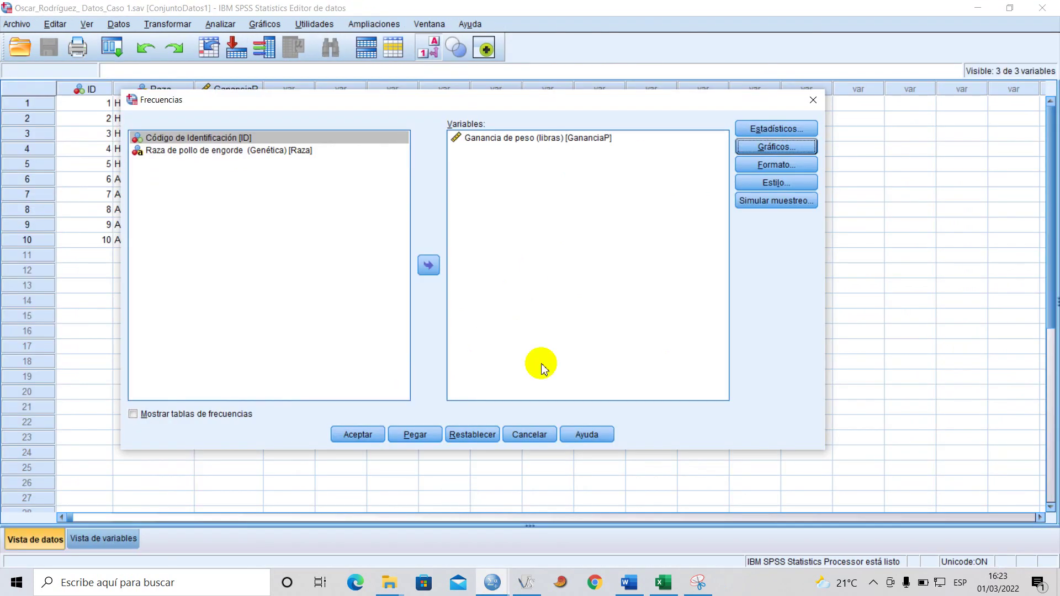
{"action": "left_click", "coordinate": [415, 436]}
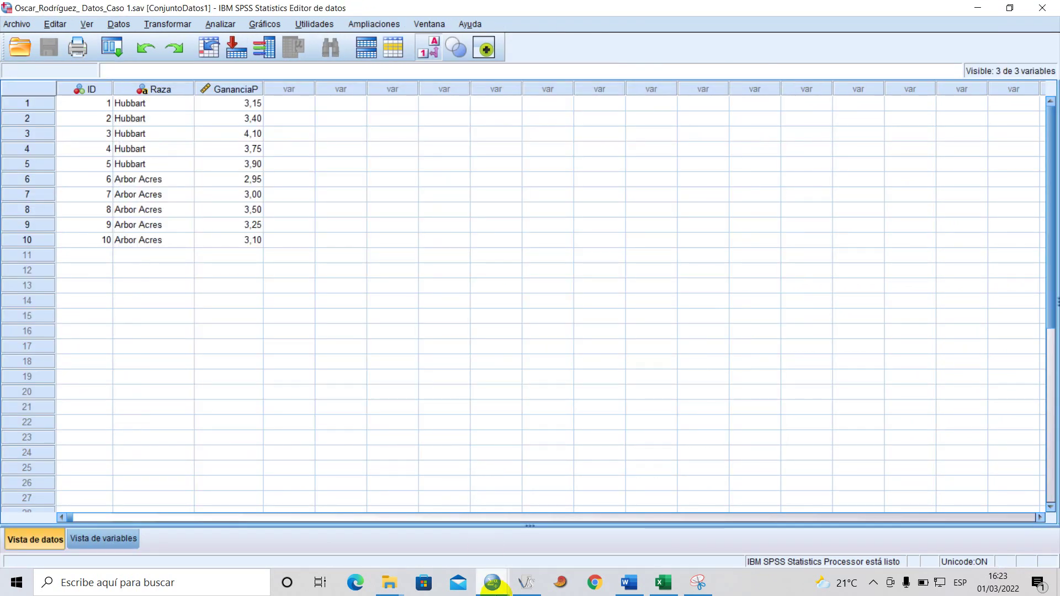
{"action": "mouse_move", "coordinate": [492, 584]}
{"action": "left_click", "coordinate": [656, 538]}
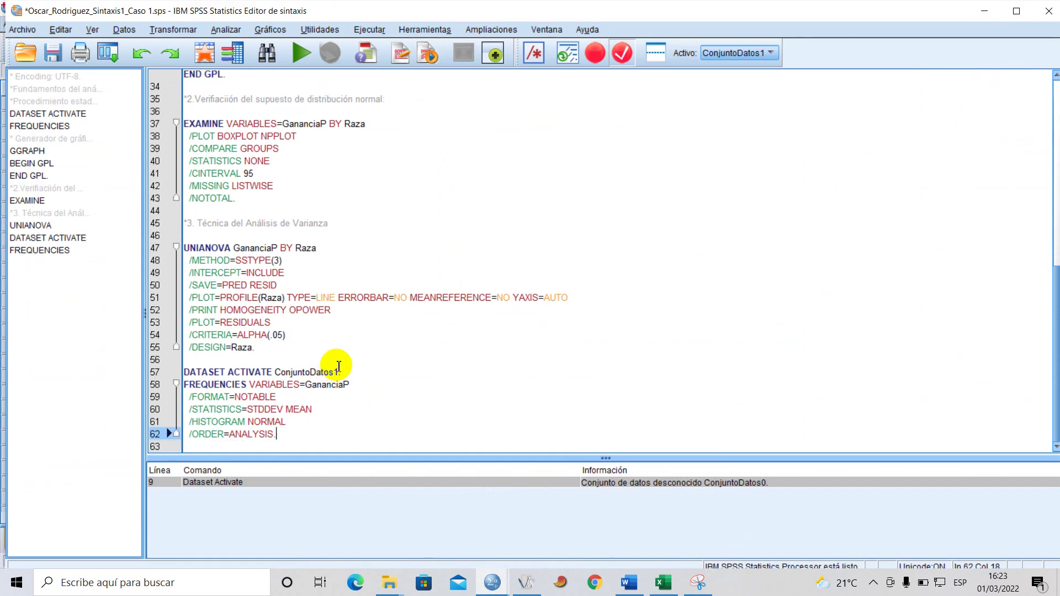
Examine the pasted DATASET ACTIVATE and FREQUENCIES commands on lines 57 to 62 by highlighting them alongside the existing syntax.
{"action": "left_click_drag", "start_coordinate": [287, 431], "coordinate": [188, 371]}
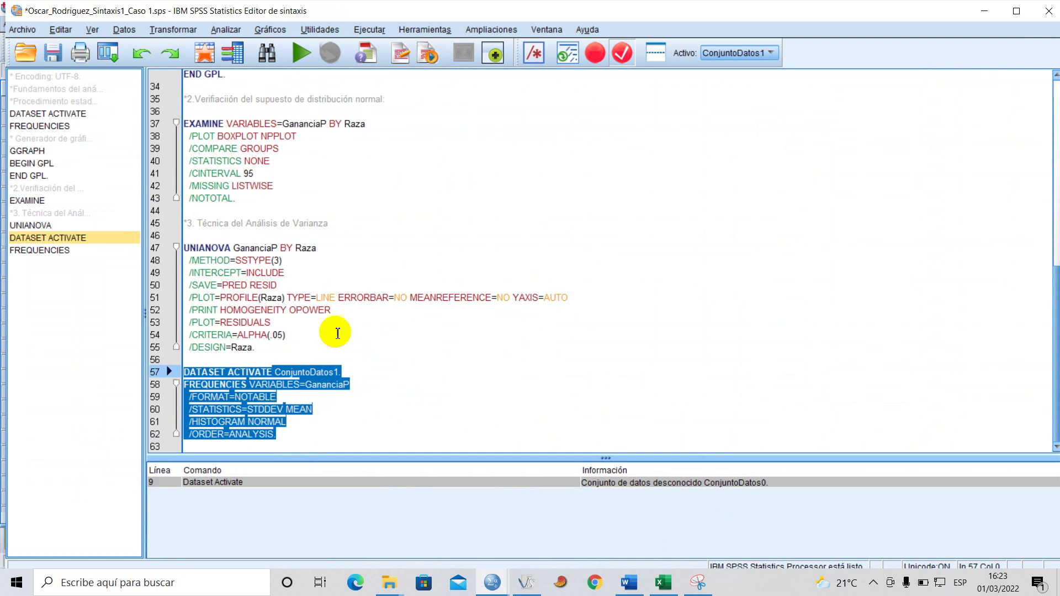
{"action": "scroll", "coordinate": [337, 331], "scroll_direction": "up", "scroll_amount": 11}
{"action": "scroll", "coordinate": [334, 332], "scroll_direction": "down", "scroll_amount": 6}
{"action": "scroll", "coordinate": [334, 332], "scroll_direction": "down", "scroll_amount": 5}
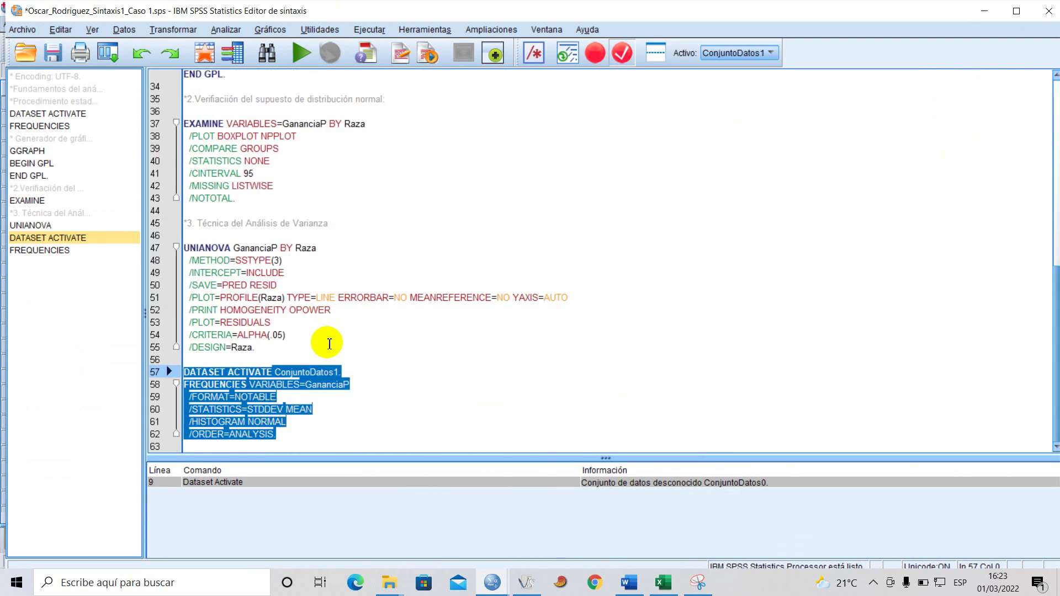
{"action": "left_click", "coordinate": [301, 434]}
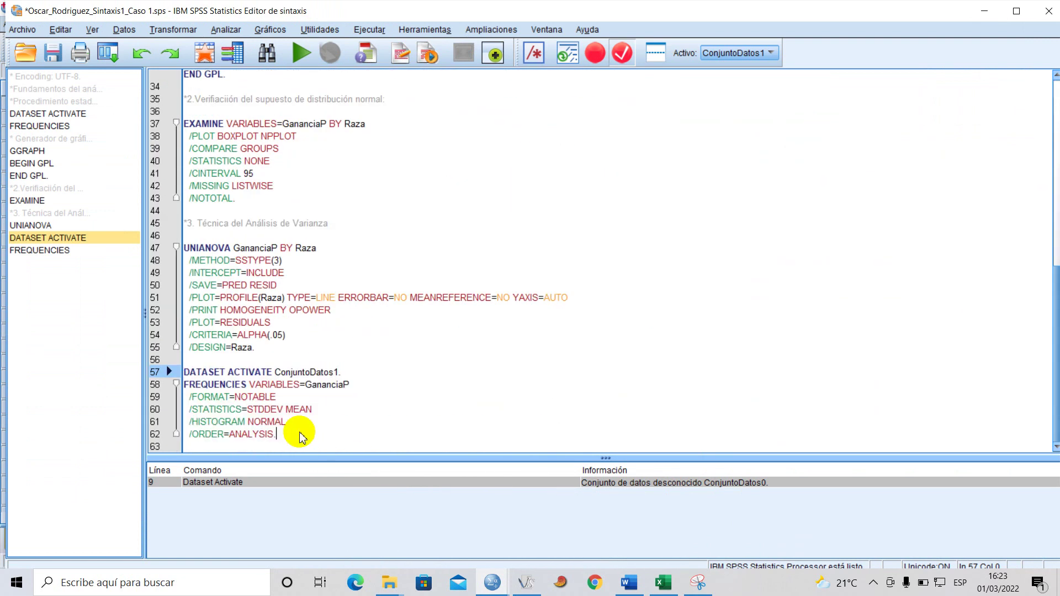
{"action": "left_click_drag", "start_coordinate": [286, 438], "coordinate": [183, 371]}
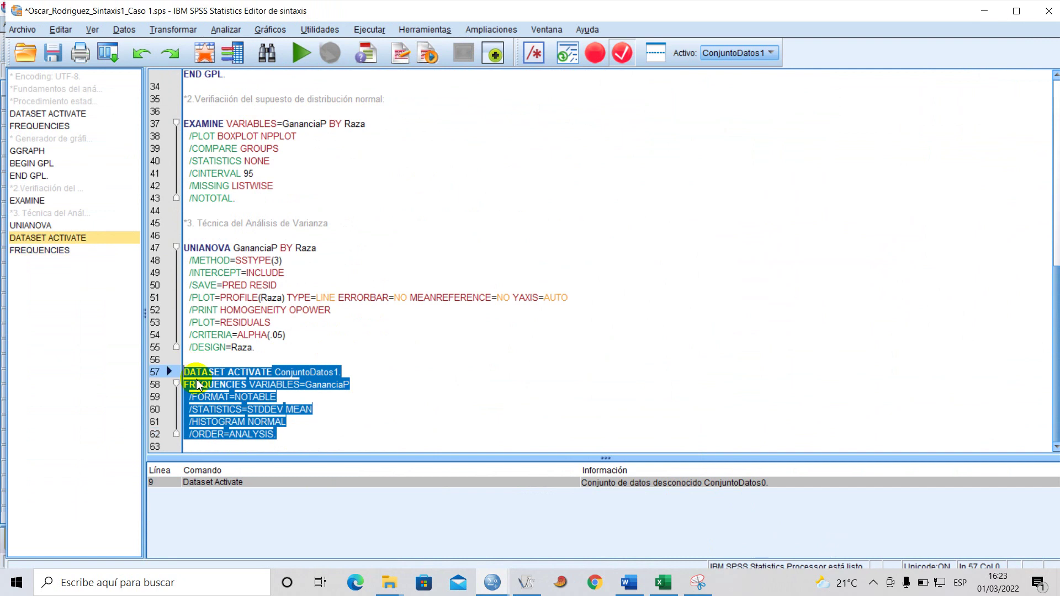
{"action": "left_click", "coordinate": [292, 434]}
{"action": "left_click_drag", "start_coordinate": [299, 446], "coordinate": [184, 371]}
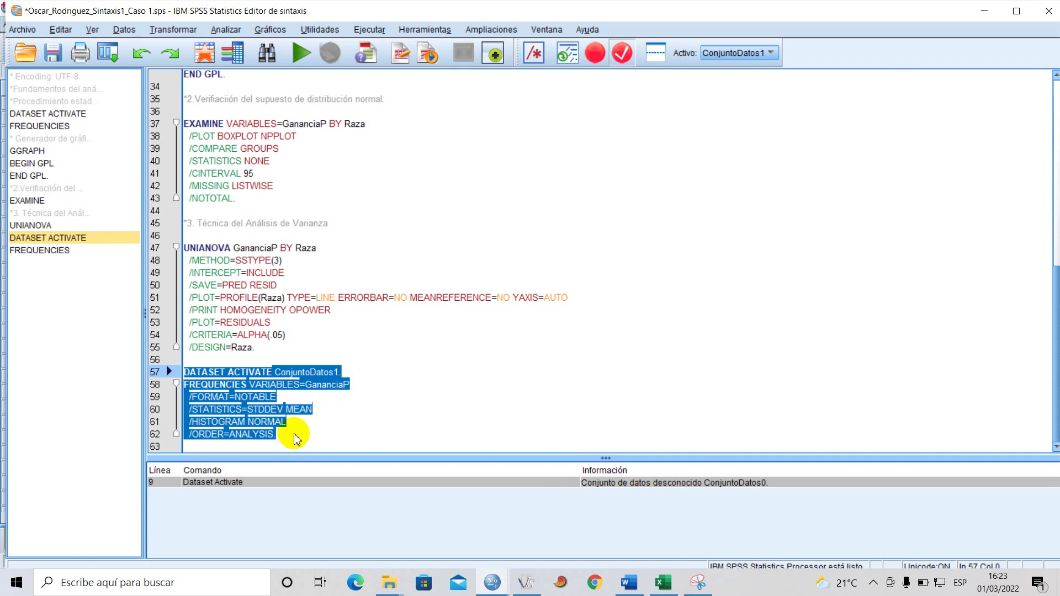
{"action": "left_click", "coordinate": [293, 433]}
{"action": "left_click", "coordinate": [188, 371], "text": "shift"}
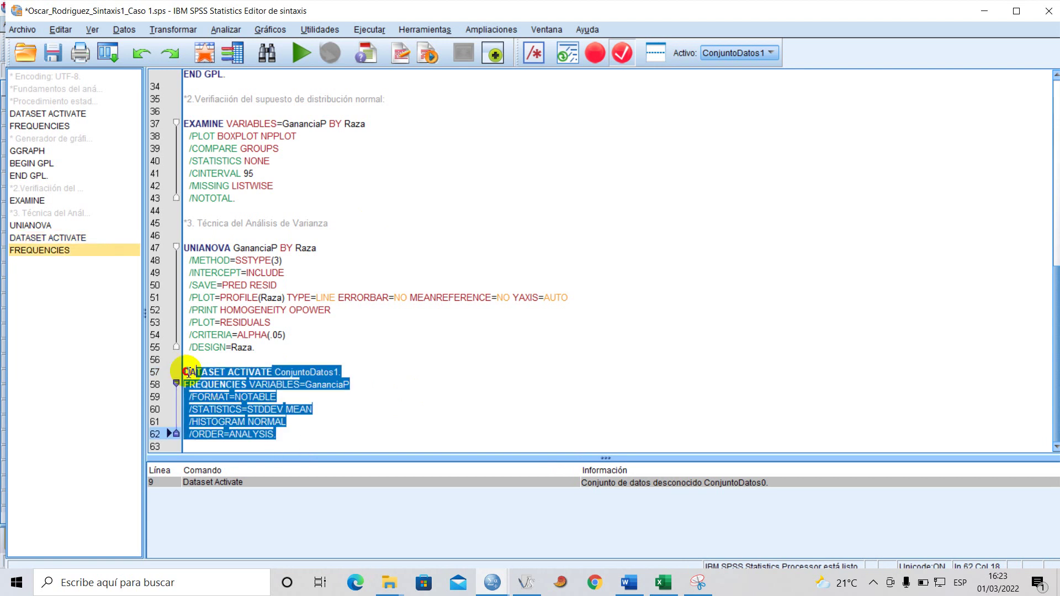
{"action": "left_click", "coordinate": [296, 435]}
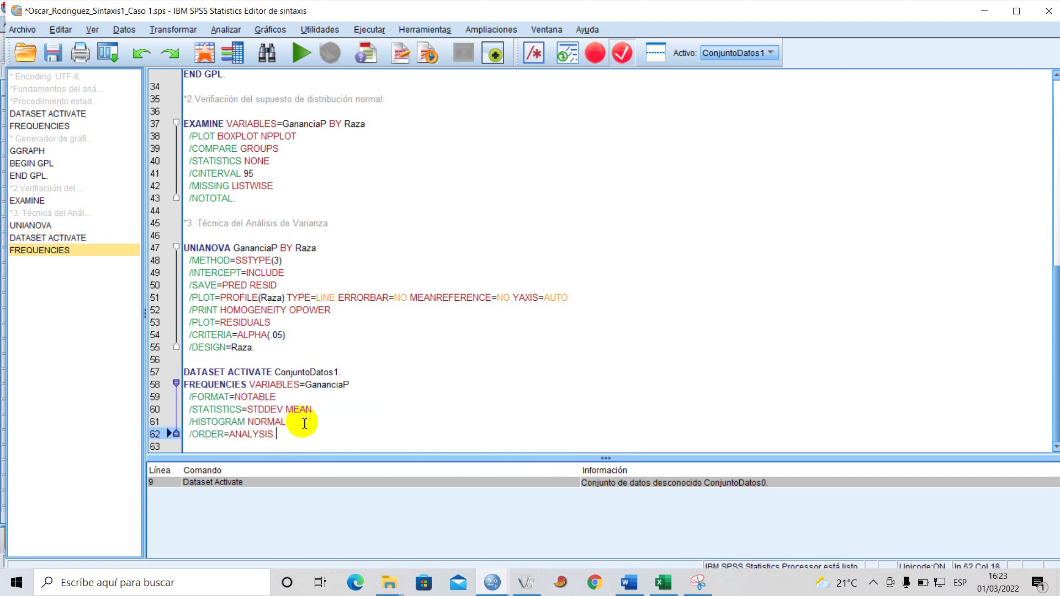
Delete the pasted DATASET ACTIVATE and FREQUENCIES commands on lines 57 to 62 of the Caso 1 syntax file.
{"action": "left_click", "coordinate": [187, 371], "text": "shift"}
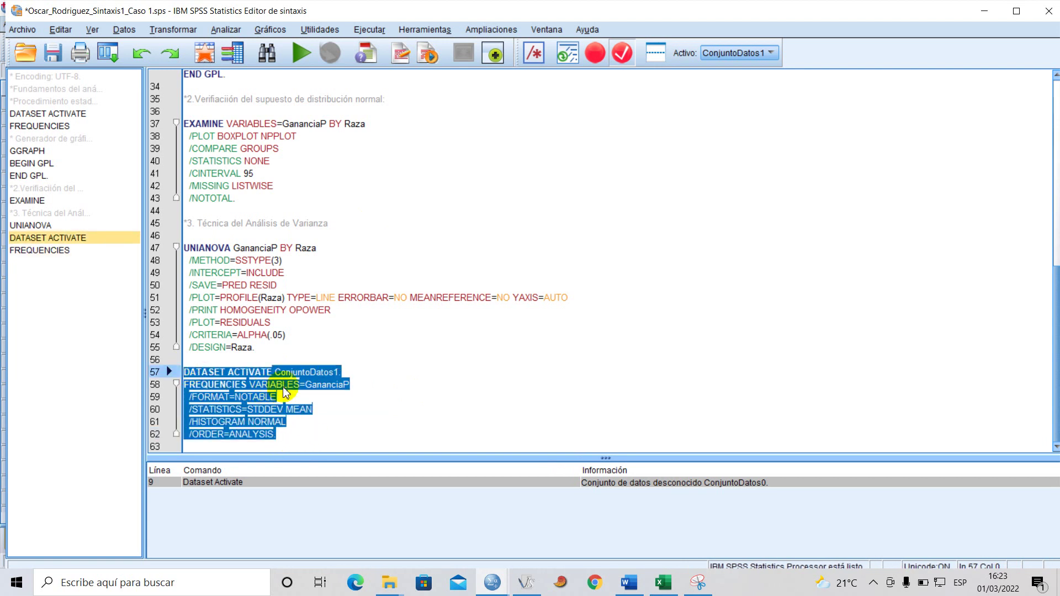
{"action": "key", "text": "Delete"}
{"action": "scroll", "coordinate": [354, 353], "scroll_direction": "up", "scroll_amount": 11}
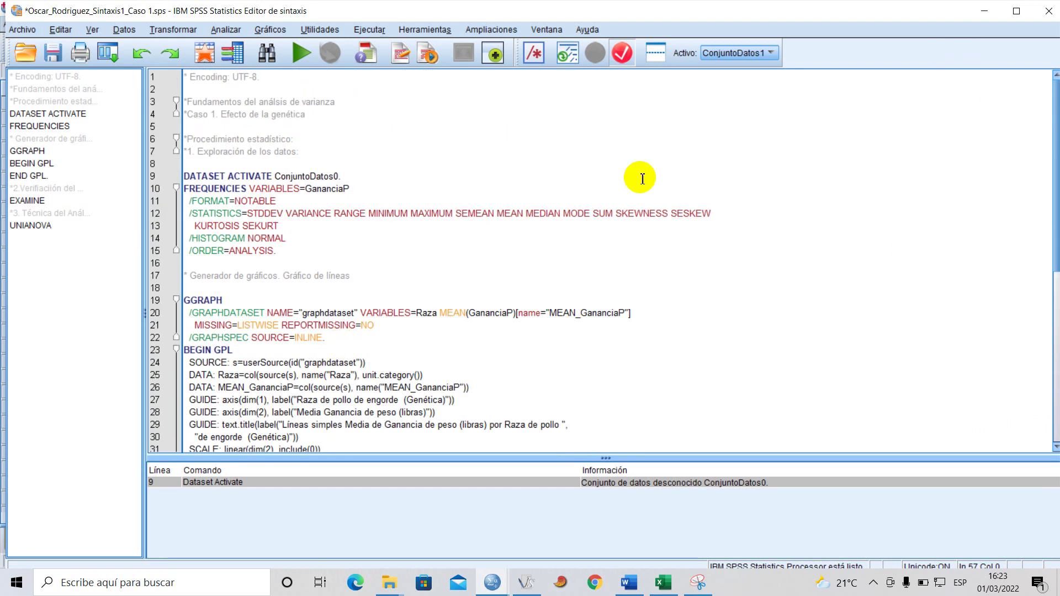
{"action": "mouse_move", "coordinate": [492, 581]}
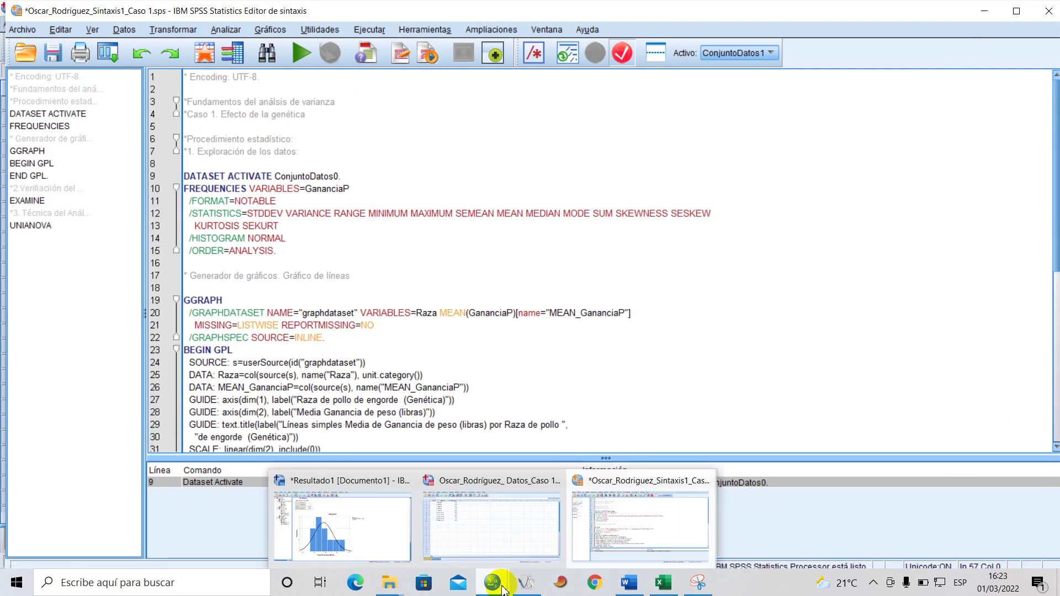
{"action": "left_click", "coordinate": [478, 516]}
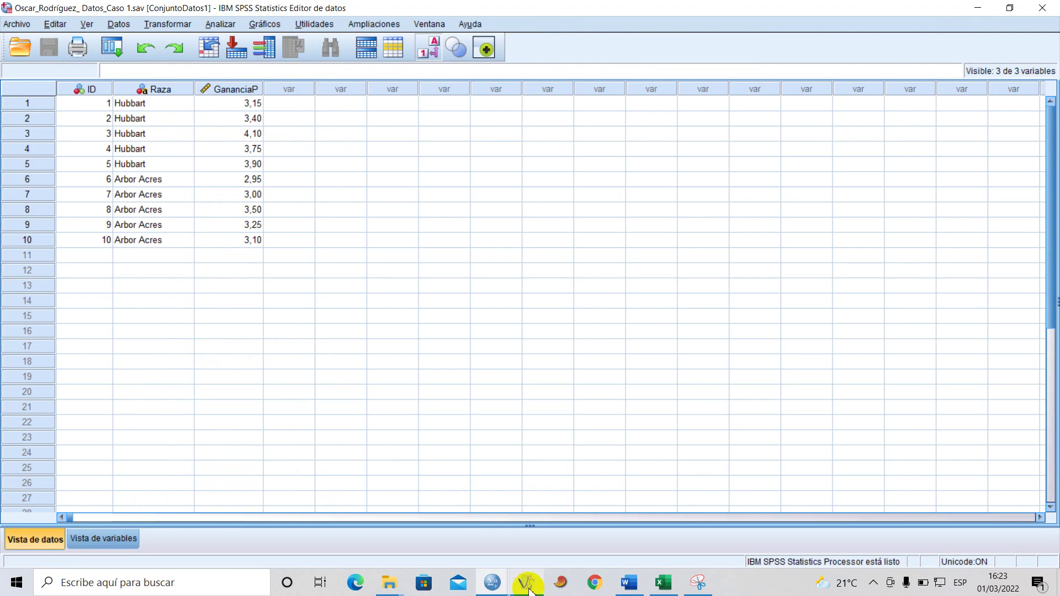
{"action": "mouse_move", "coordinate": [497, 584]}
{"action": "left_click", "coordinate": [625, 522]}
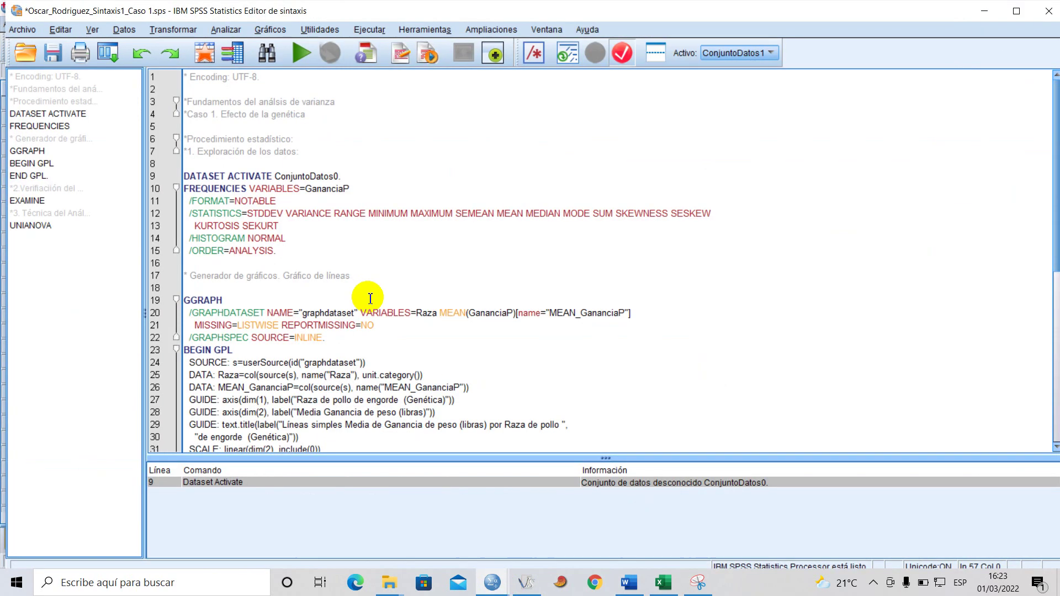
{"action": "scroll", "coordinate": [381, 331], "scroll_direction": "down", "scroll_amount": 9}
{"action": "scroll", "coordinate": [382, 338], "scroll_direction": "up", "scroll_amount": 9}
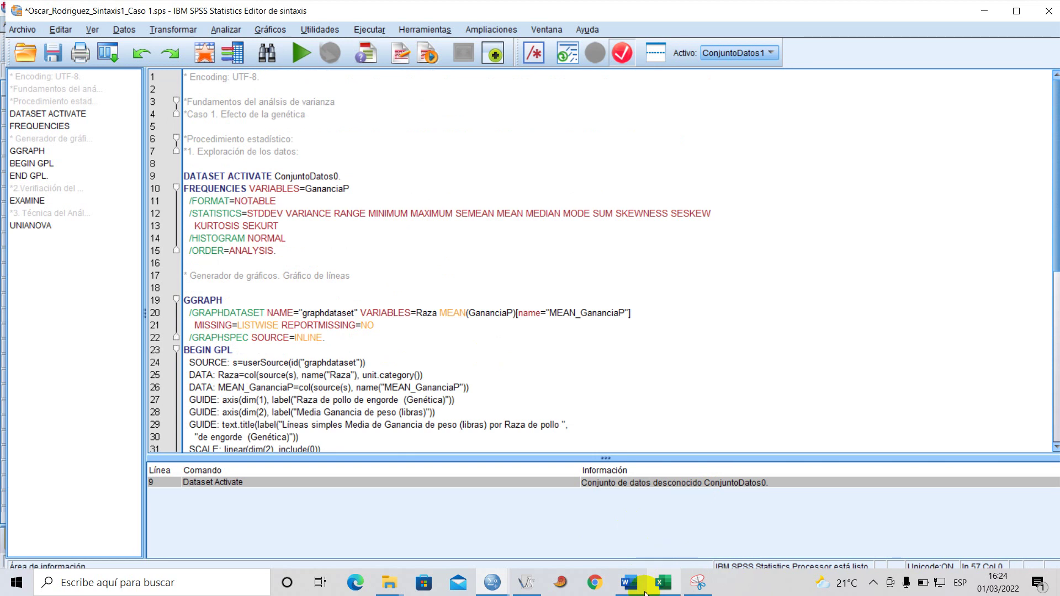
Switch to the ANVA lab document in Word and place the cursor beneath the "Gráfico de líneas simple" heading.
{"action": "mouse_move", "coordinate": [636, 589]}
{"action": "left_click", "coordinate": [619, 500]}
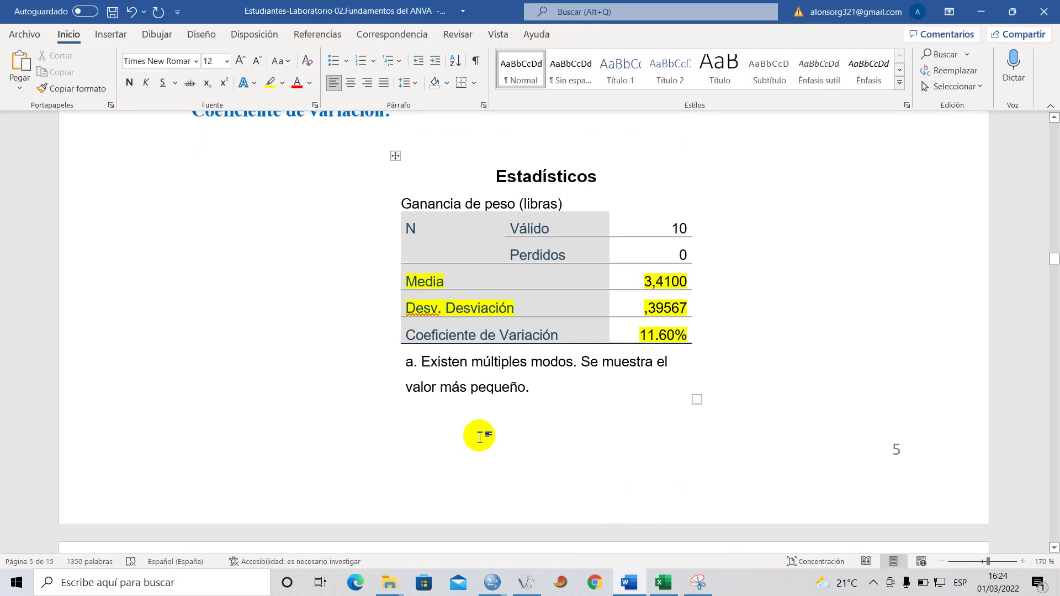
{"action": "scroll", "coordinate": [479, 440], "scroll_direction": "down", "scroll_amount": 2}
{"action": "scroll", "coordinate": [339, 388], "scroll_direction": "down", "scroll_amount": 5}
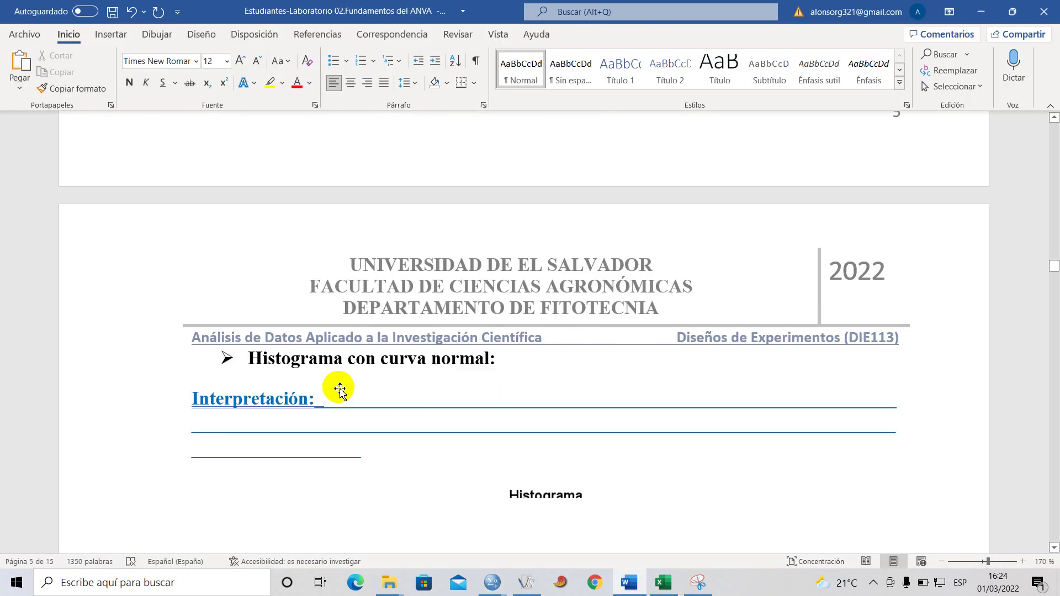
{"action": "scroll", "coordinate": [339, 388], "scroll_direction": "down", "scroll_amount": 10}
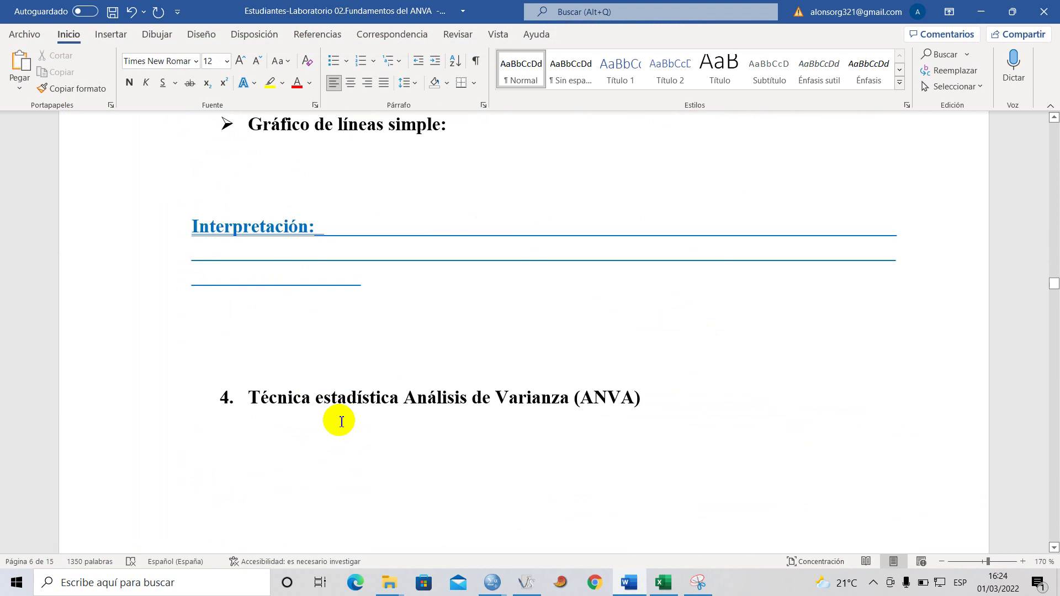
{"action": "left_click", "coordinate": [348, 274]}
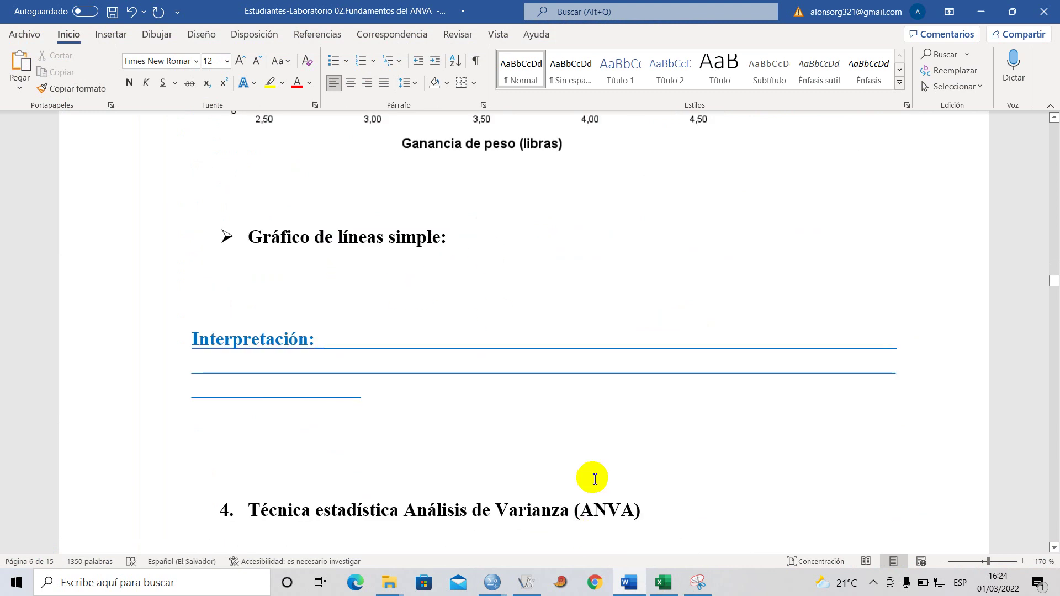
Return to the Caso 1 syntax in SPSS and run only the line chart block from GGRAPH through END GPL.
{"action": "mouse_move", "coordinate": [493, 580]}
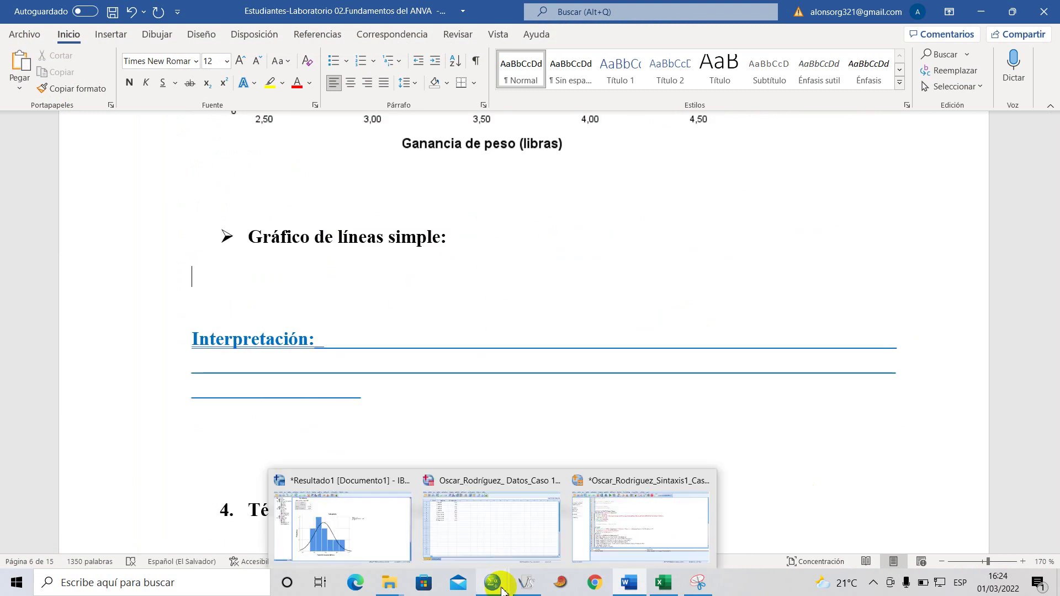
{"action": "left_click", "coordinate": [634, 529]}
{"action": "scroll", "coordinate": [251, 284], "scroll_direction": "down", "scroll_amount": 4}
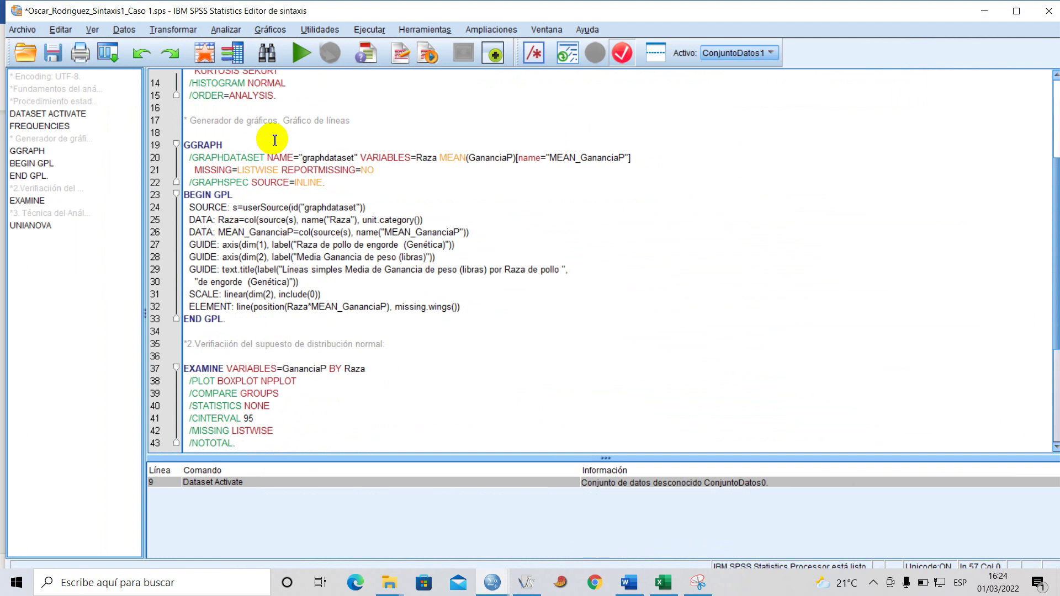
{"action": "left_click_drag", "start_coordinate": [267, 122], "coordinate": [343, 119]}
{"action": "left_click", "coordinate": [238, 327]}
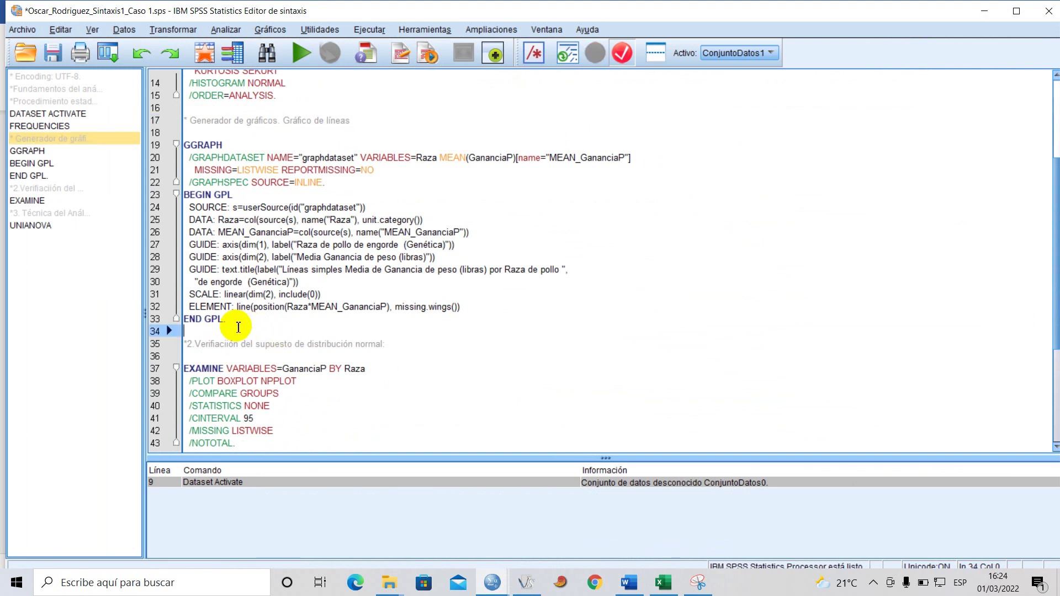
{"action": "left_click_drag", "start_coordinate": [236, 320], "coordinate": [184, 144]}
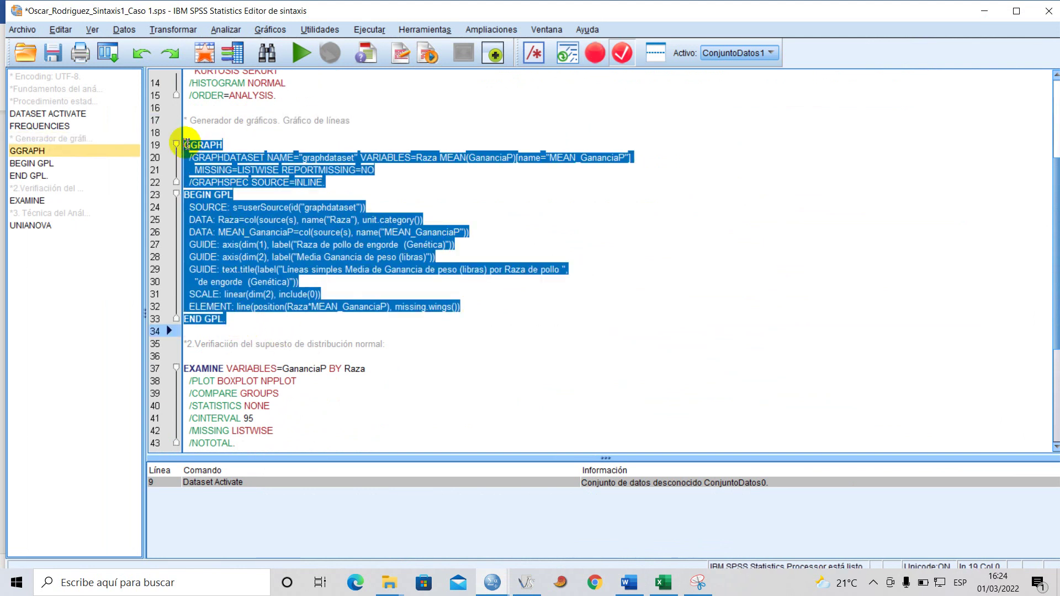
{"action": "left_click", "coordinate": [302, 57]}
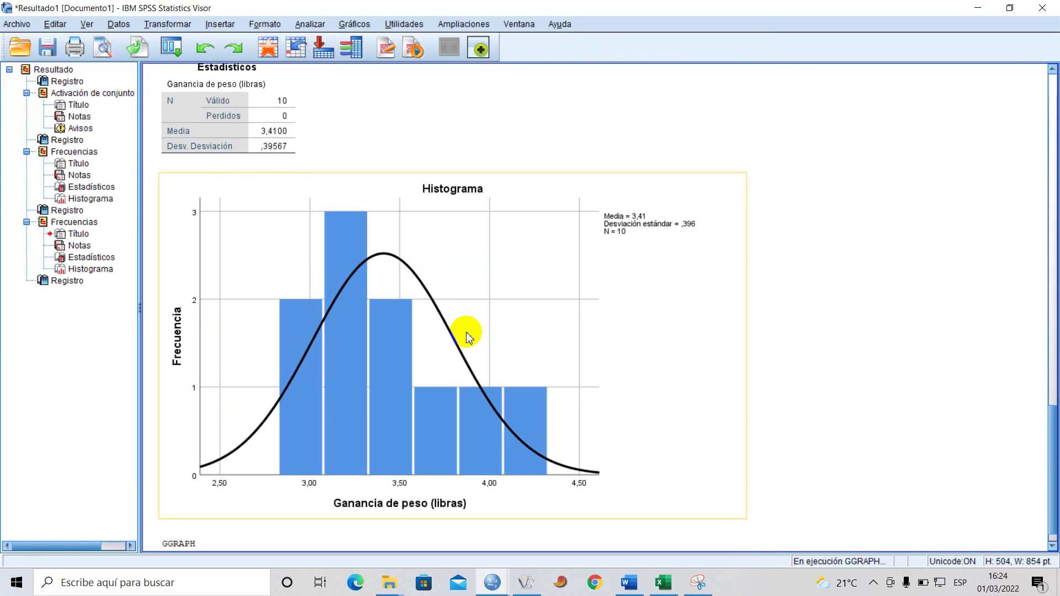
Open the new weight gain line chart for editing and show data labels with the mean of each breed.
{"action": "scroll", "coordinate": [312, 352], "scroll_direction": "down", "scroll_amount": 3}
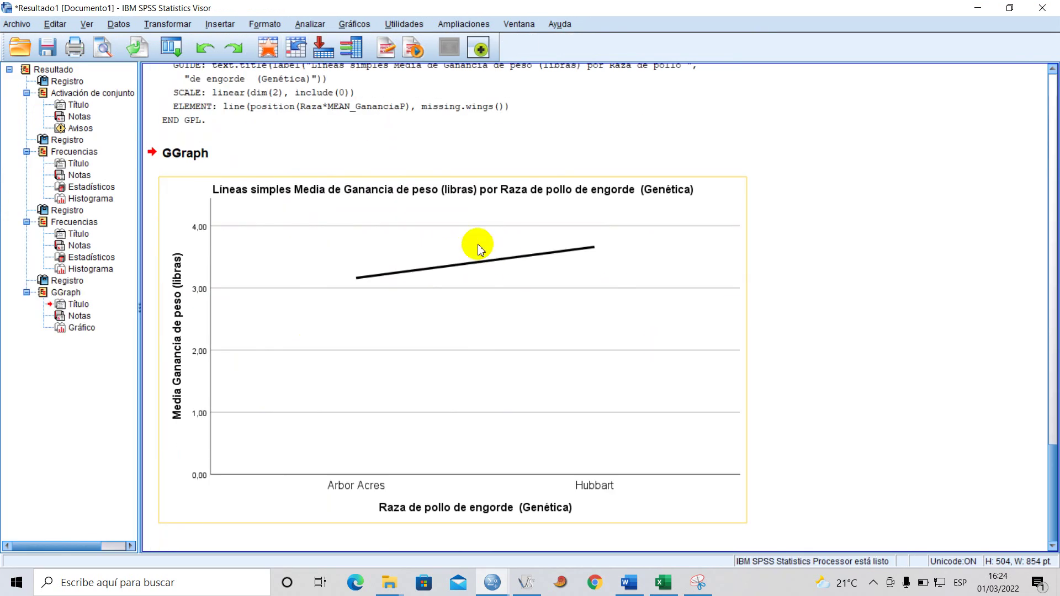
{"action": "left_click", "coordinate": [461, 236]}
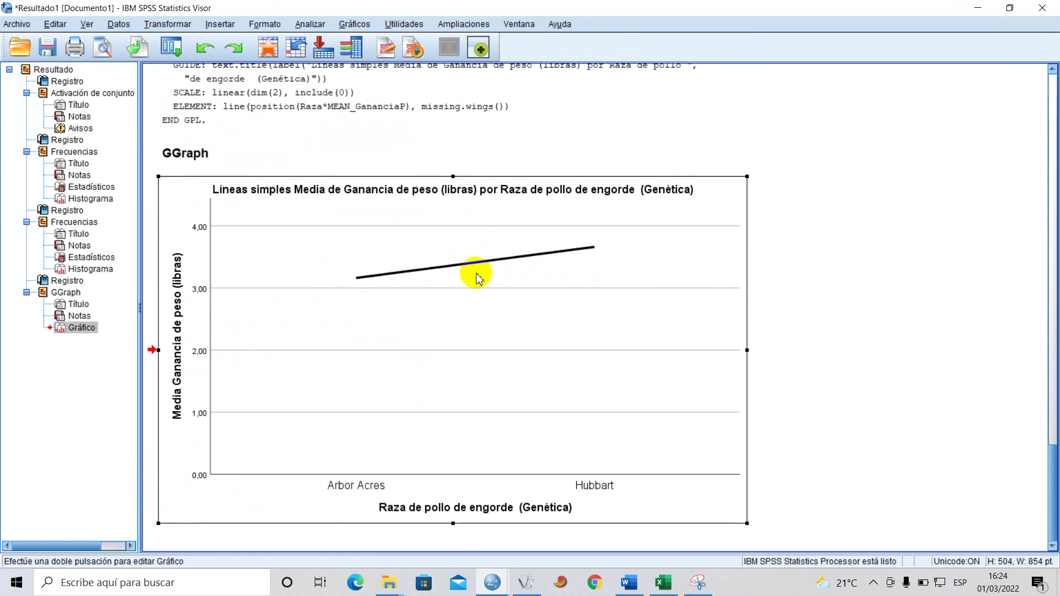
{"action": "double_click", "coordinate": [467, 248]}
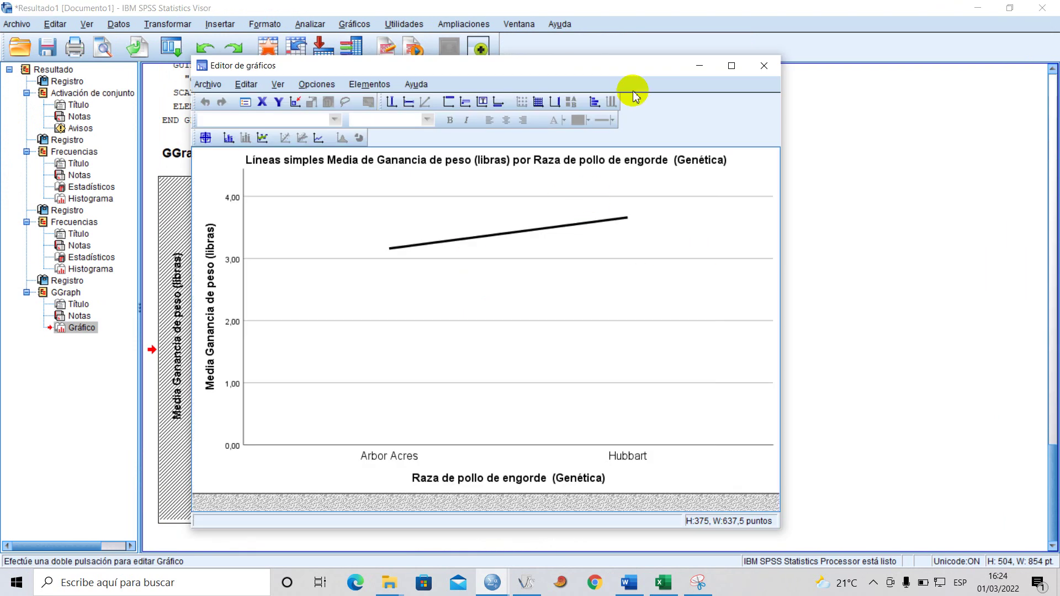
{"action": "left_click_drag", "start_coordinate": [631, 78], "coordinate": [653, 64]}
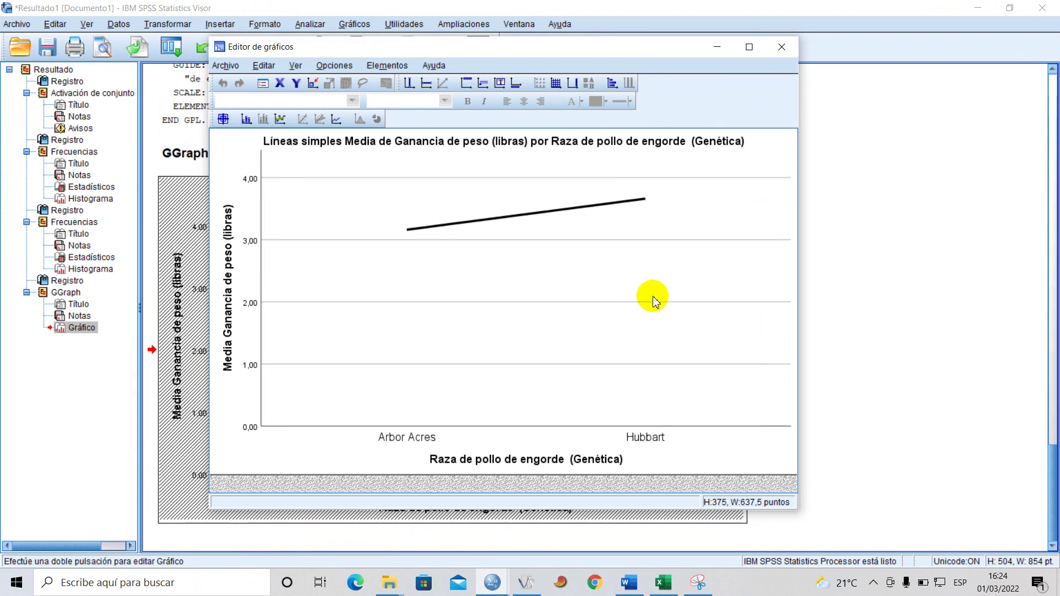
{"action": "left_click", "coordinate": [247, 119]}
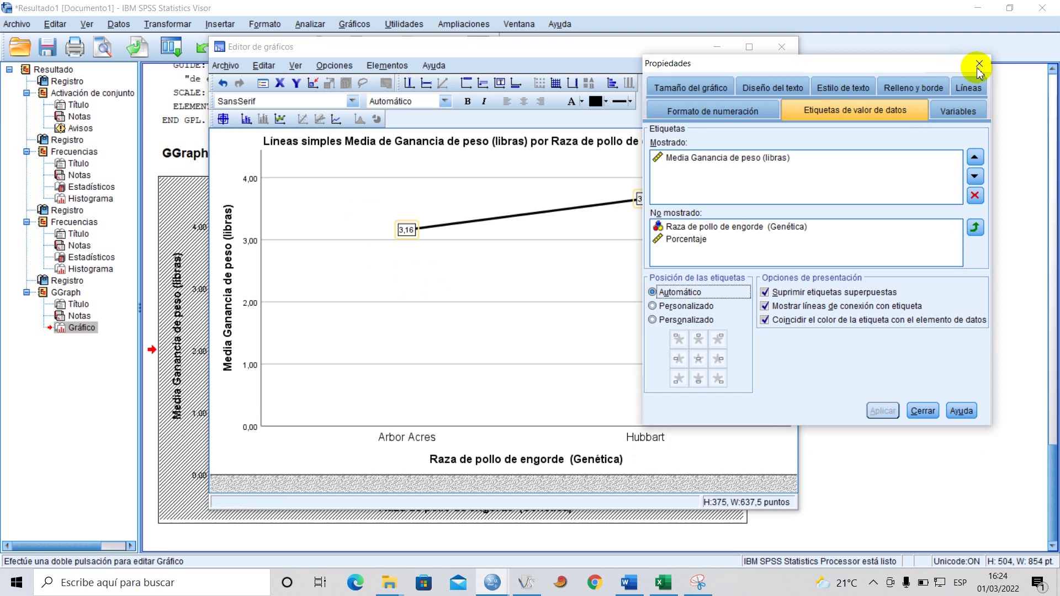
{"action": "left_click", "coordinate": [979, 65]}
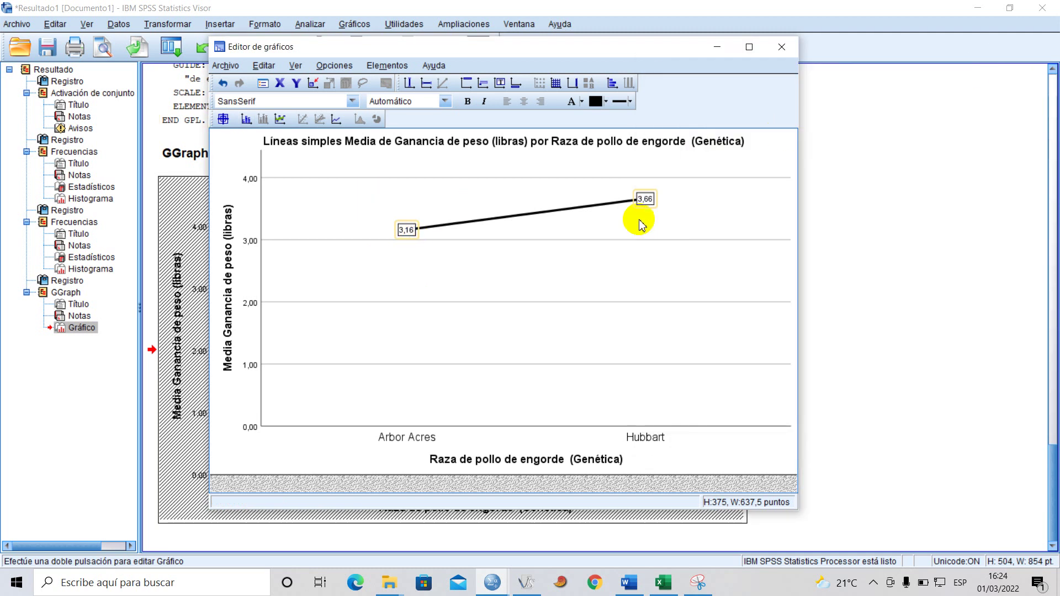
Try to recolour the chart's mean line dark red (155, 0, 0).
{"action": "double_click", "coordinate": [525, 221]}
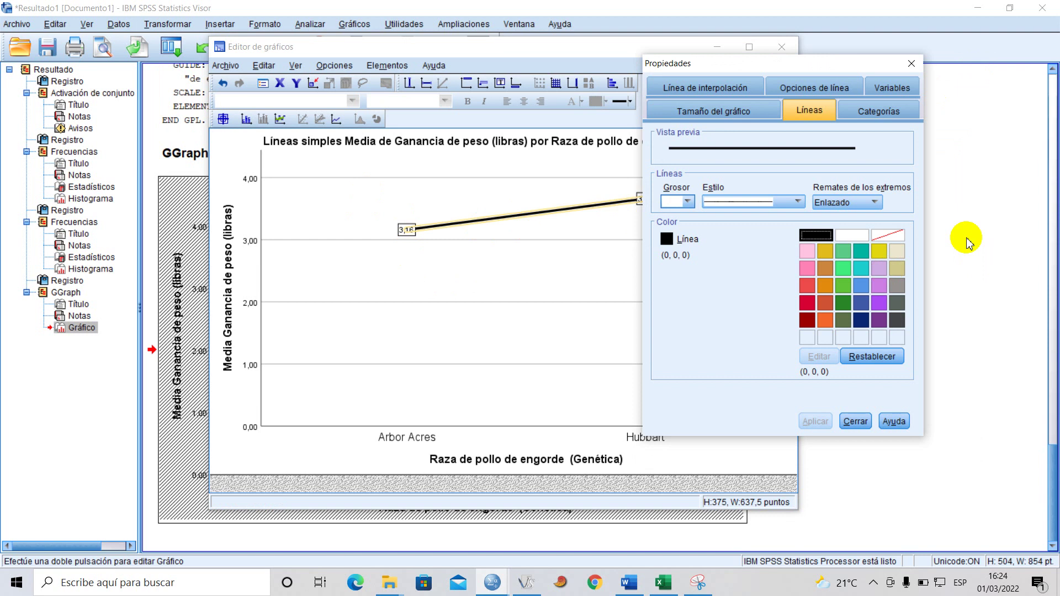
{"action": "left_click", "coordinate": [807, 321]}
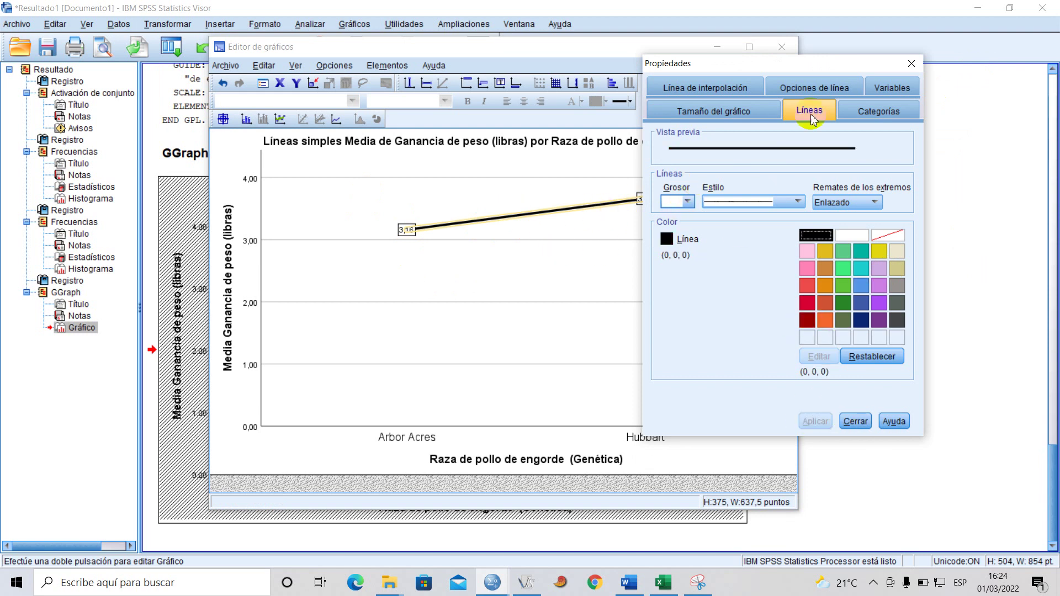
{"action": "left_click", "coordinate": [911, 63]}
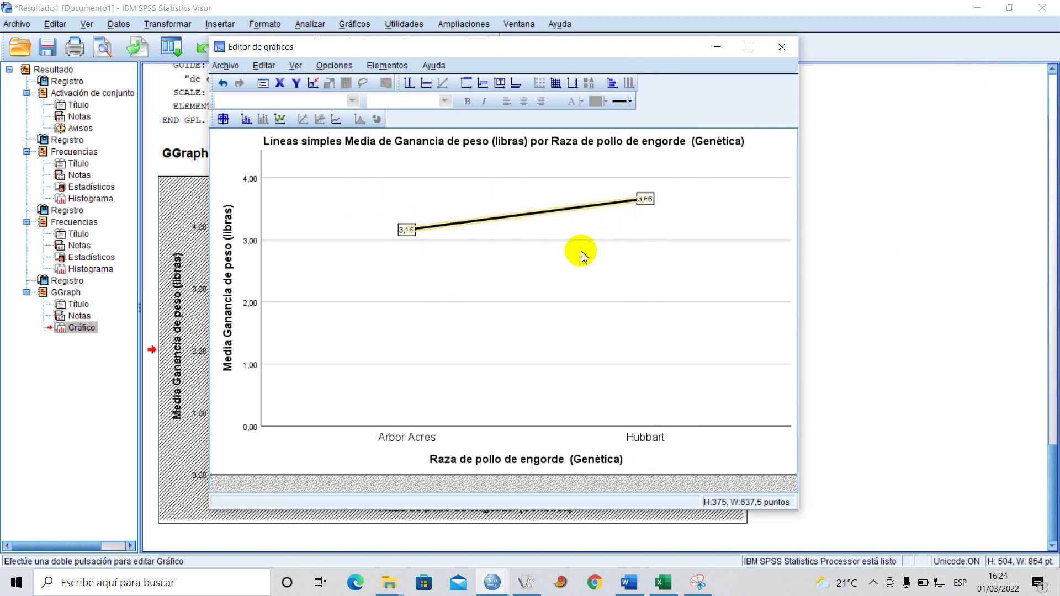
{"action": "double_click", "coordinate": [539, 217]}
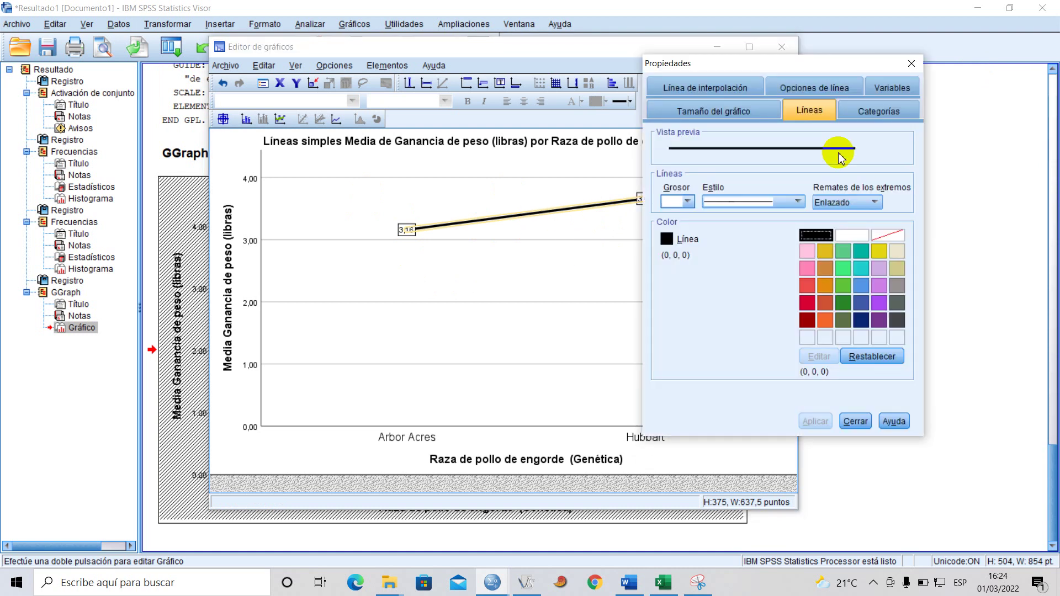
{"action": "left_click", "coordinate": [807, 322]}
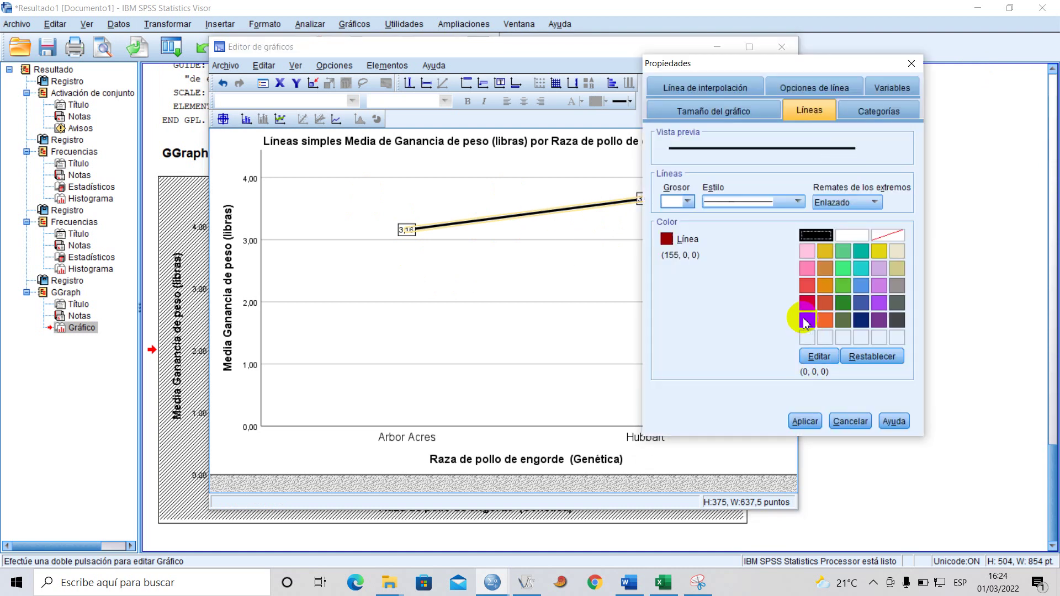
{"action": "left_click", "coordinate": [807, 423]}
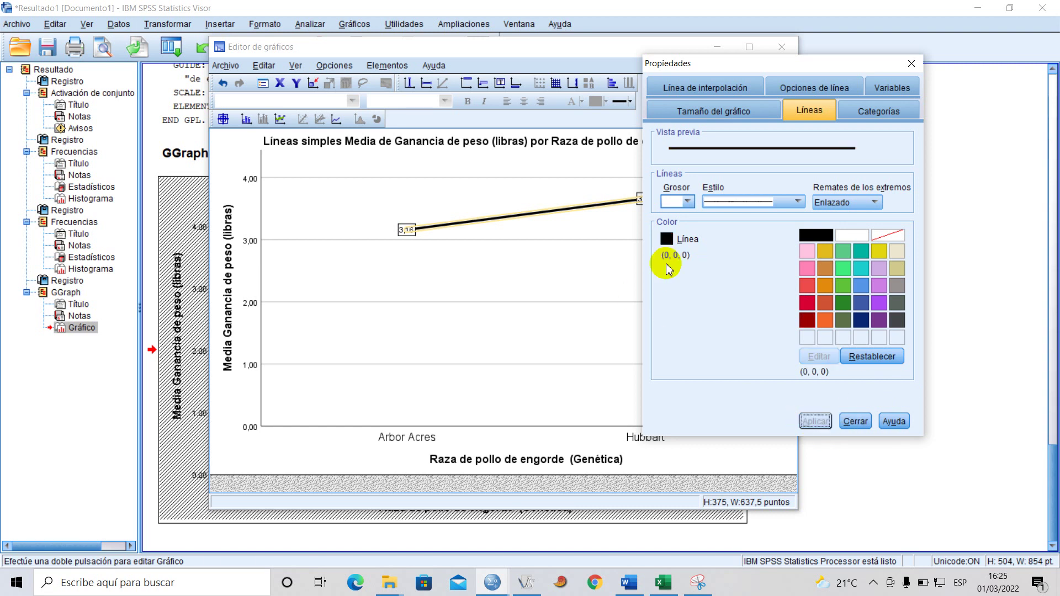
{"action": "left_click", "coordinate": [580, 210]}
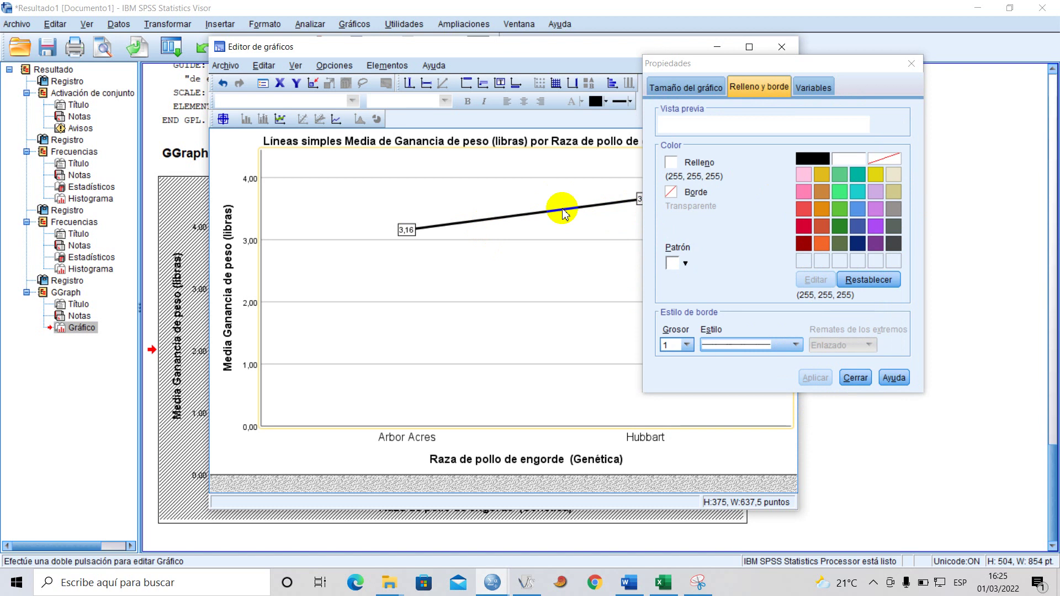
{"action": "left_click", "coordinate": [911, 64]}
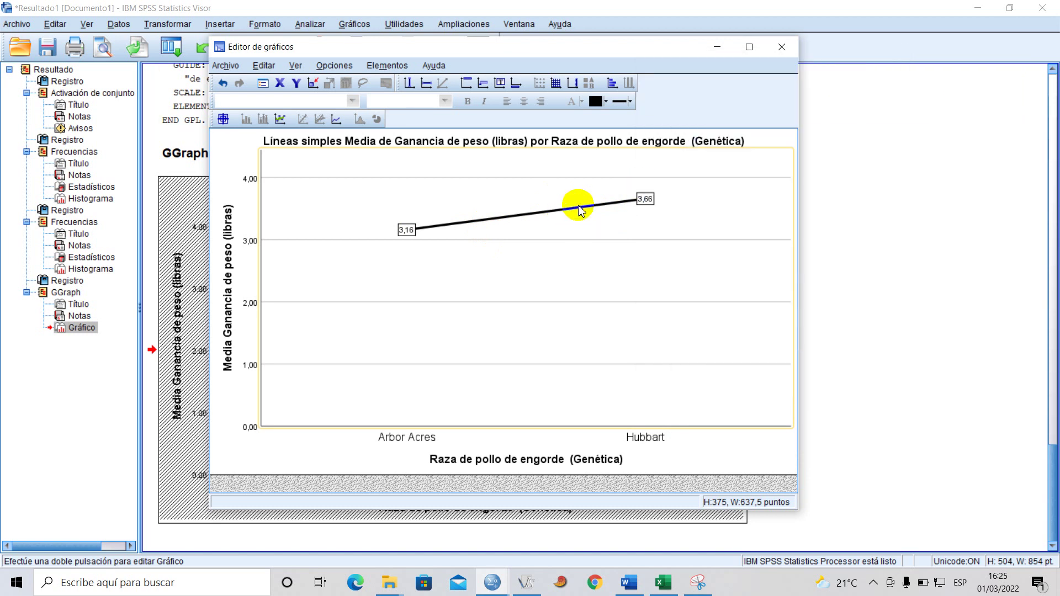
Set the colour of the chart's mean line to dark red (155, 0, 0) and deselect the line.
{"action": "left_click", "coordinate": [575, 213]}
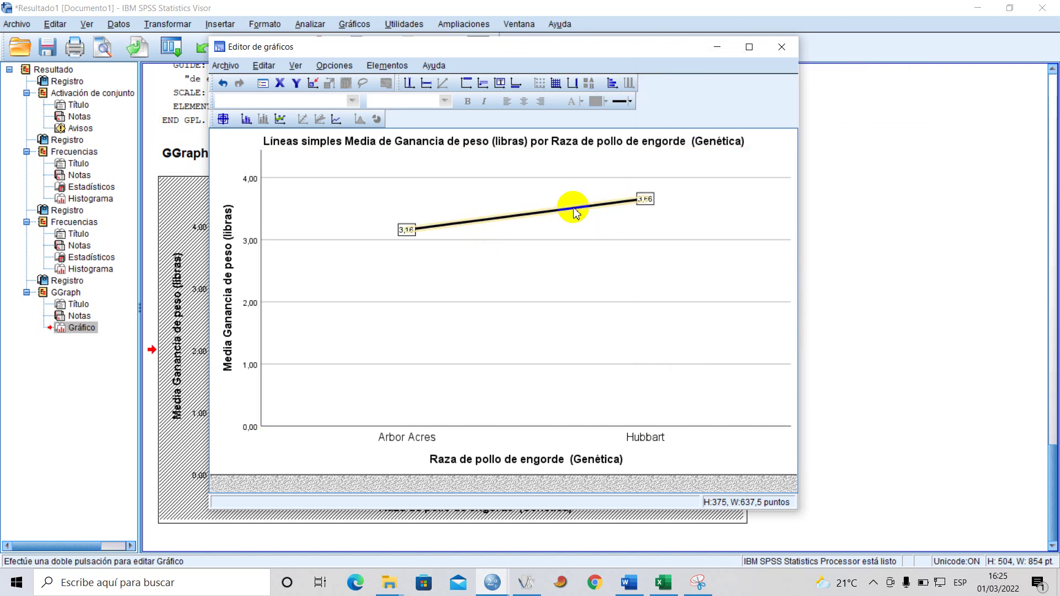
{"action": "double_click", "coordinate": [574, 210]}
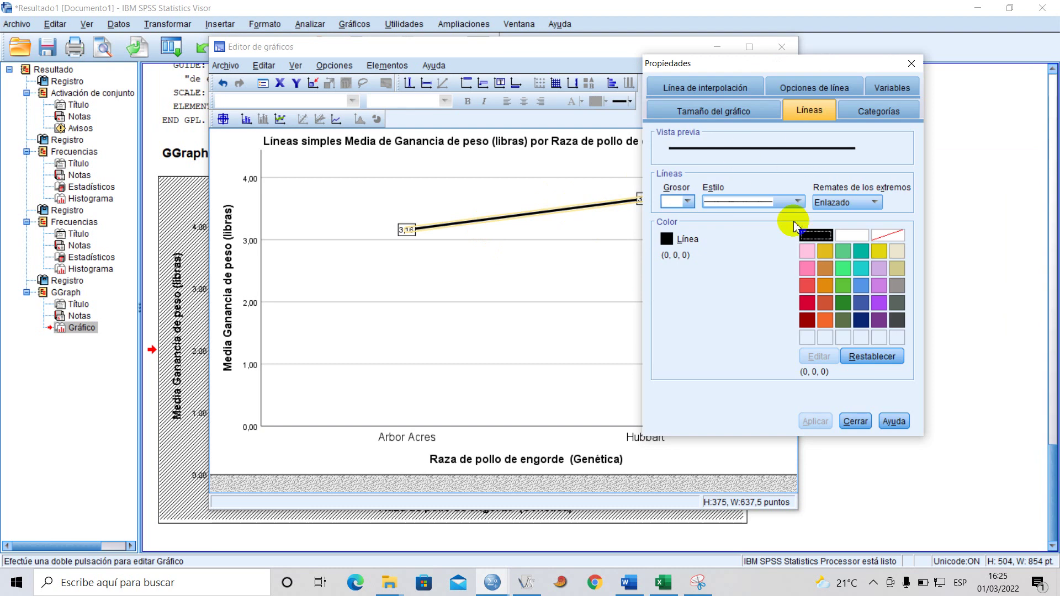
{"action": "left_click", "coordinate": [806, 326]}
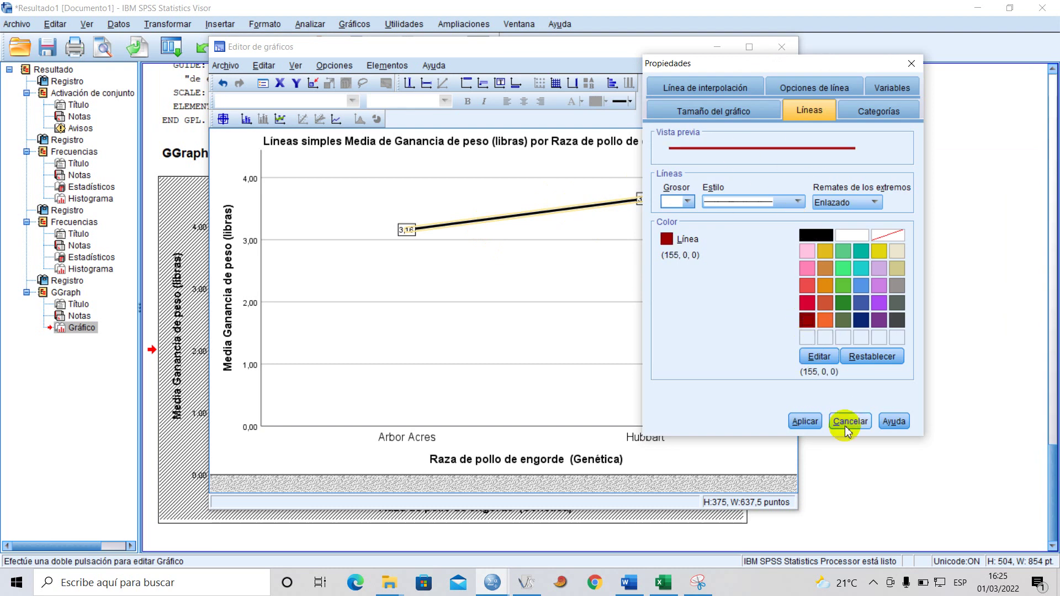
{"action": "left_click", "coordinate": [804, 422]}
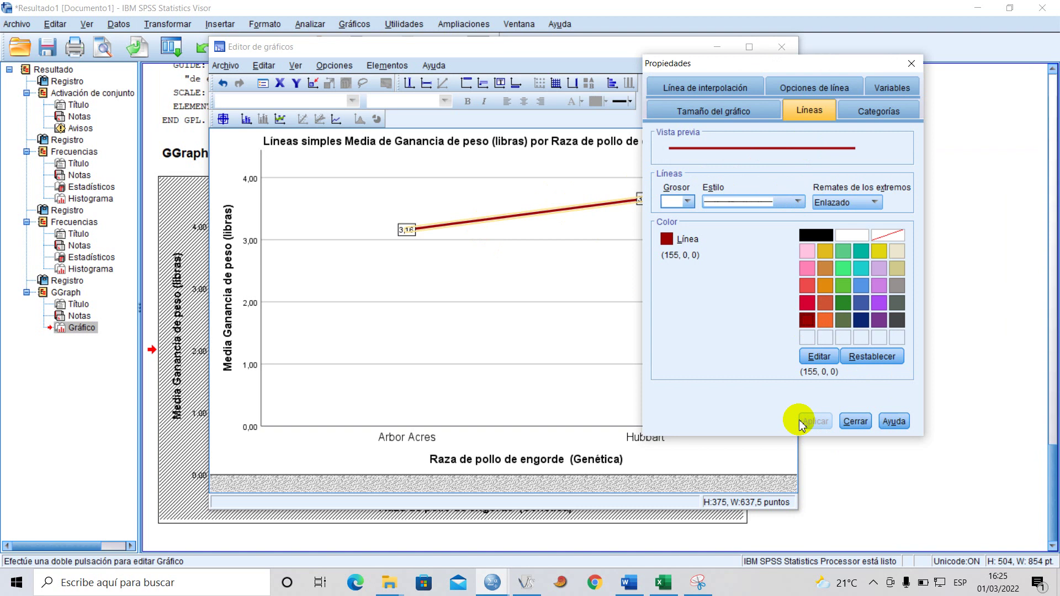
{"action": "left_click", "coordinate": [912, 63]}
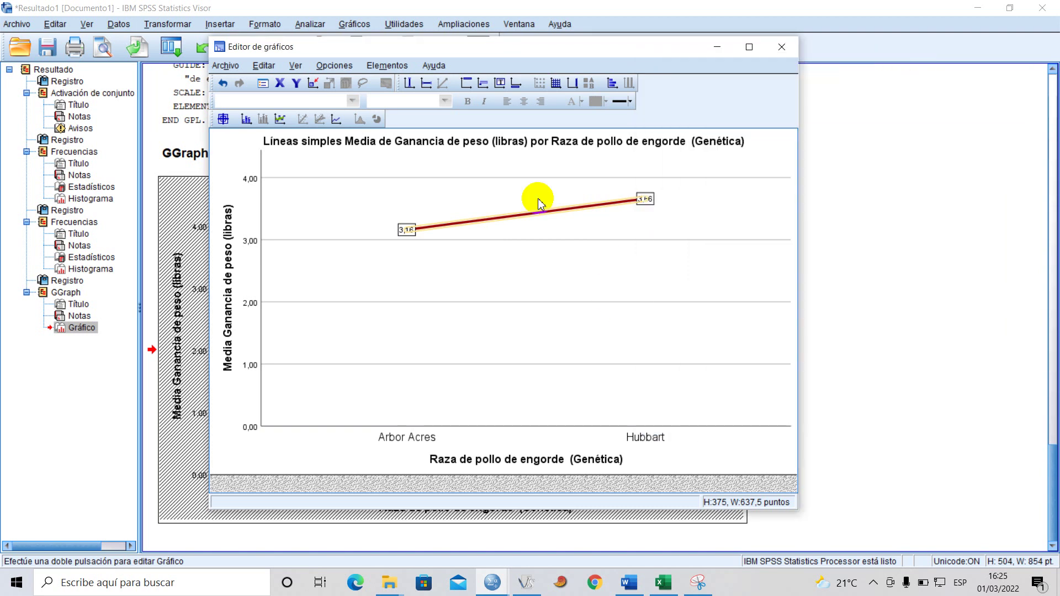
{"action": "left_click", "coordinate": [745, 176]}
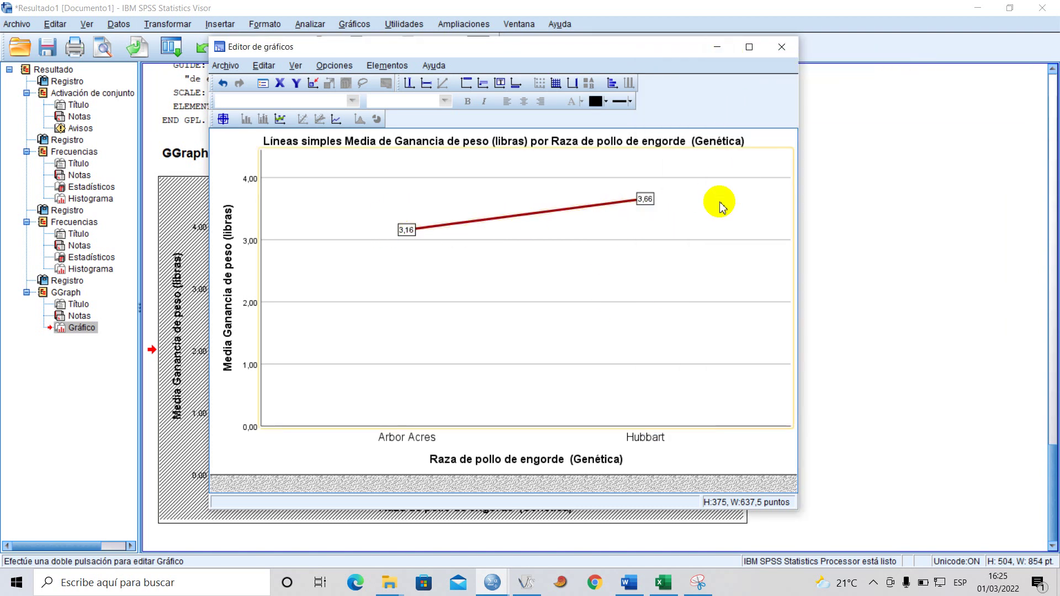
Close the chart editor and copy the line chart from the output.
{"action": "left_click", "coordinate": [783, 47]}
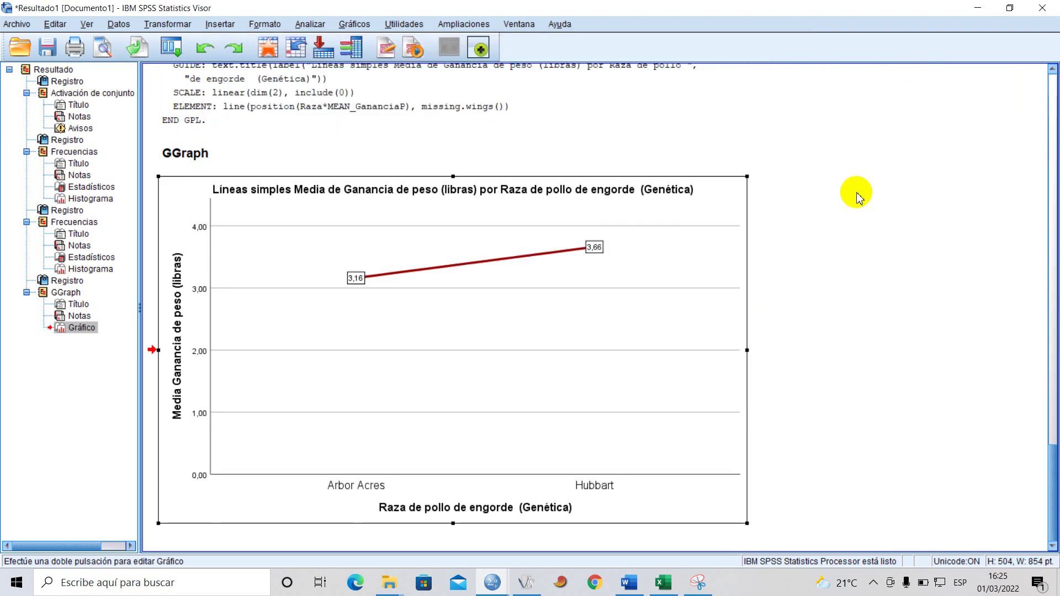
{"action": "right_click", "coordinate": [371, 209]}
{"action": "left_click", "coordinate": [401, 237]}
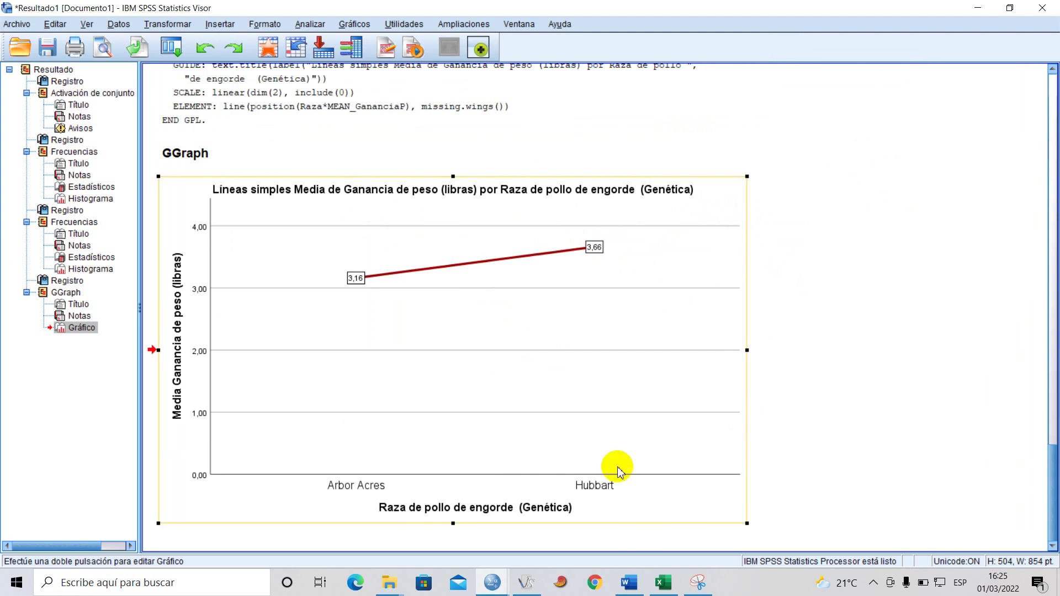
Reopen the line chart for editing, delete its main title and close the chart editor.
{"action": "double_click", "coordinate": [424, 209]}
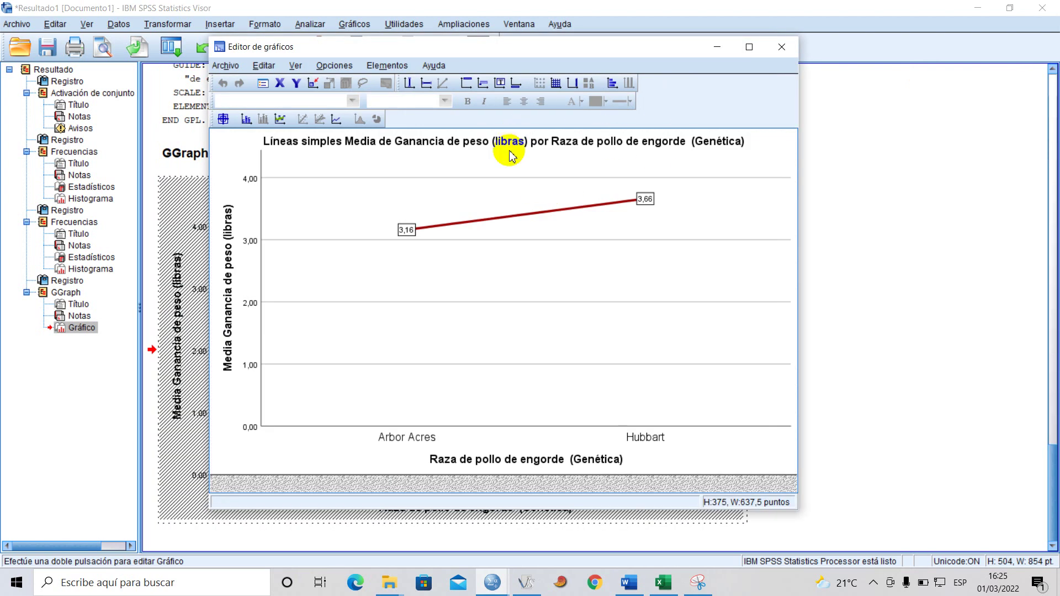
{"action": "double_click", "coordinate": [502, 148]}
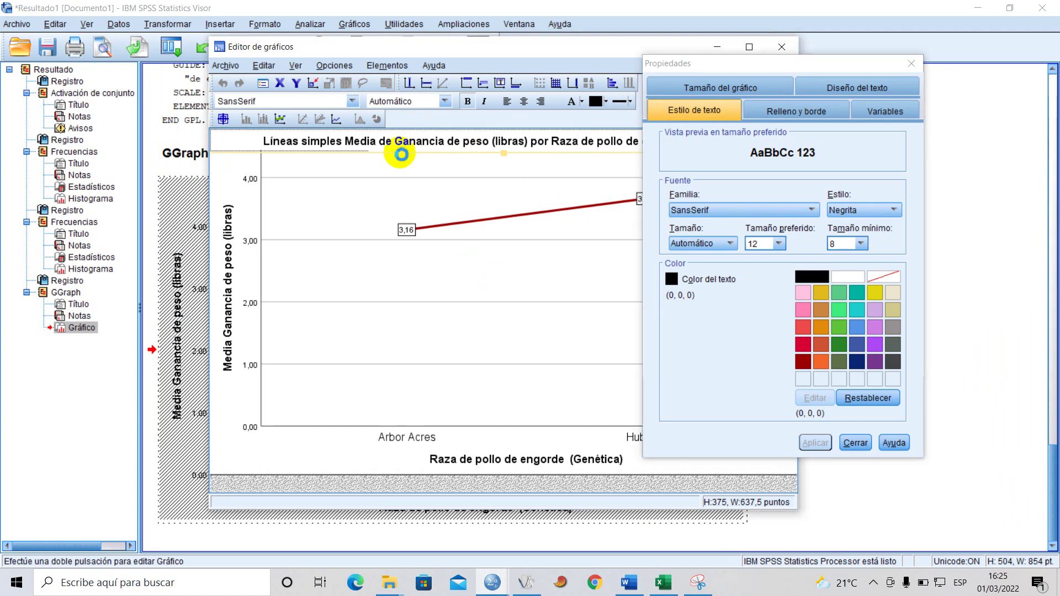
{"action": "left_click", "coordinate": [262, 146]}
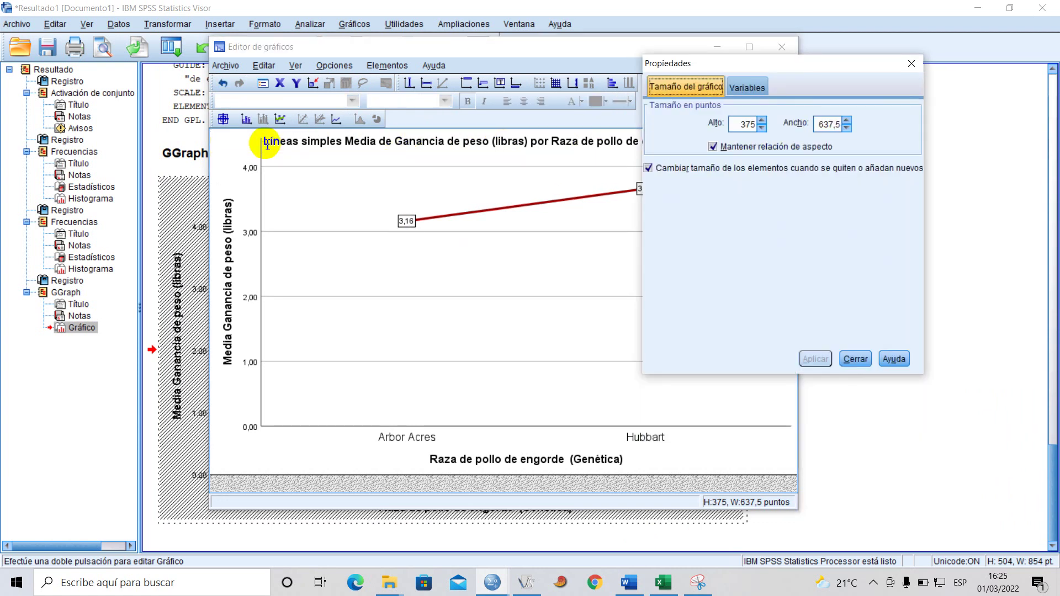
{"action": "left_click", "coordinate": [911, 63]}
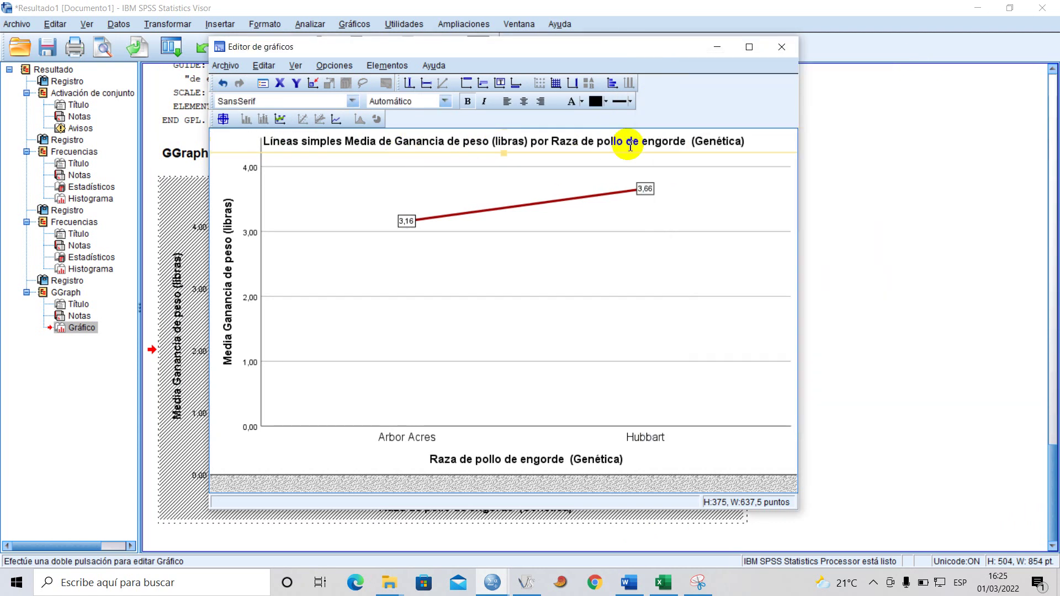
{"action": "double_click", "coordinate": [693, 142]}
{"action": "left_click", "coordinate": [912, 63]}
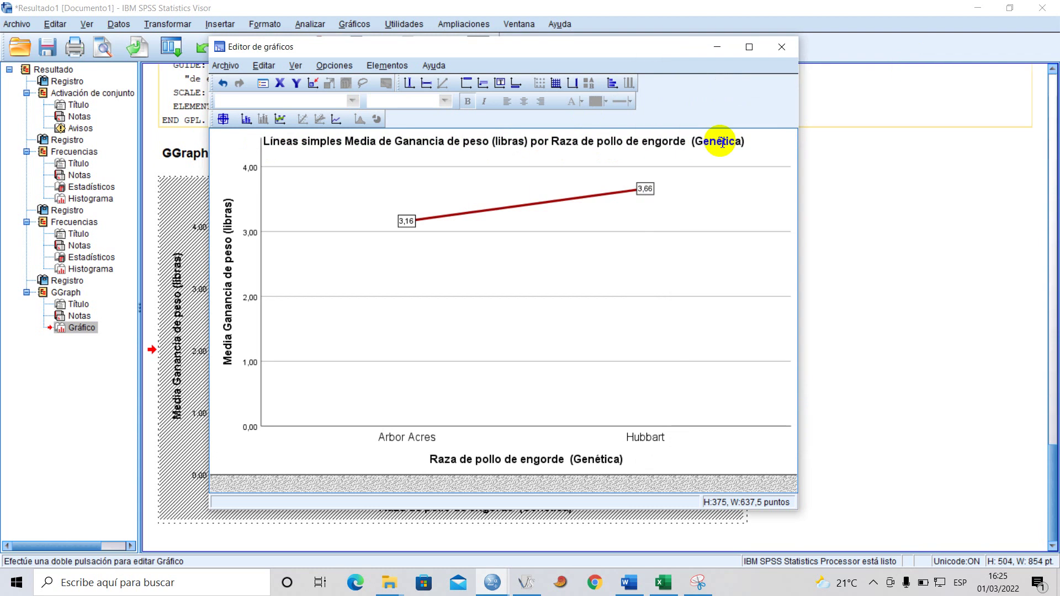
{"action": "left_click", "coordinate": [716, 153]}
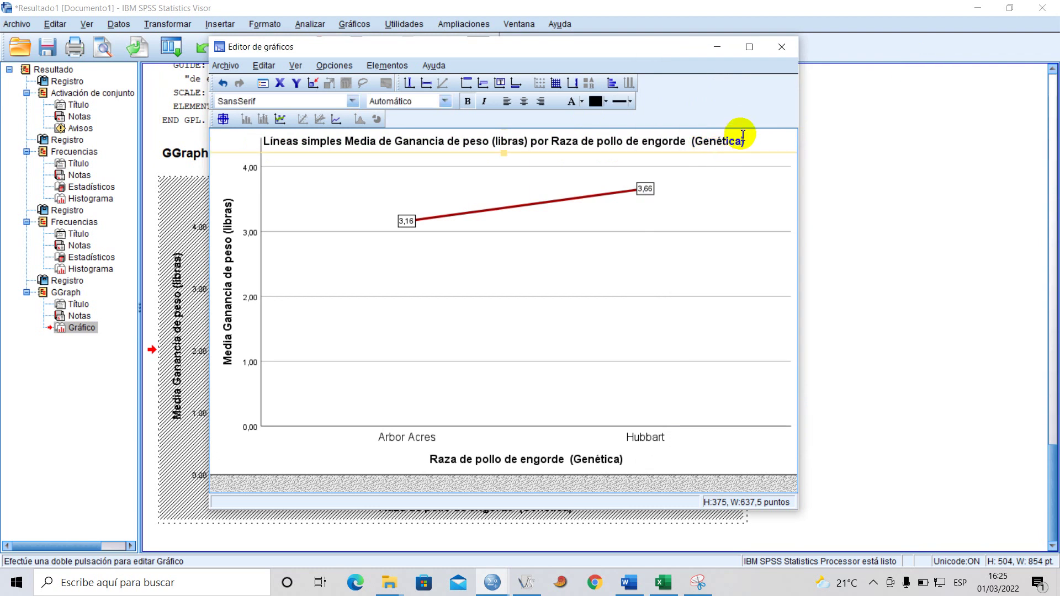
{"action": "left_click", "coordinate": [743, 136]}
{"action": "key", "text": "ctrl+a"}
{"action": "key", "text": "Delete"}
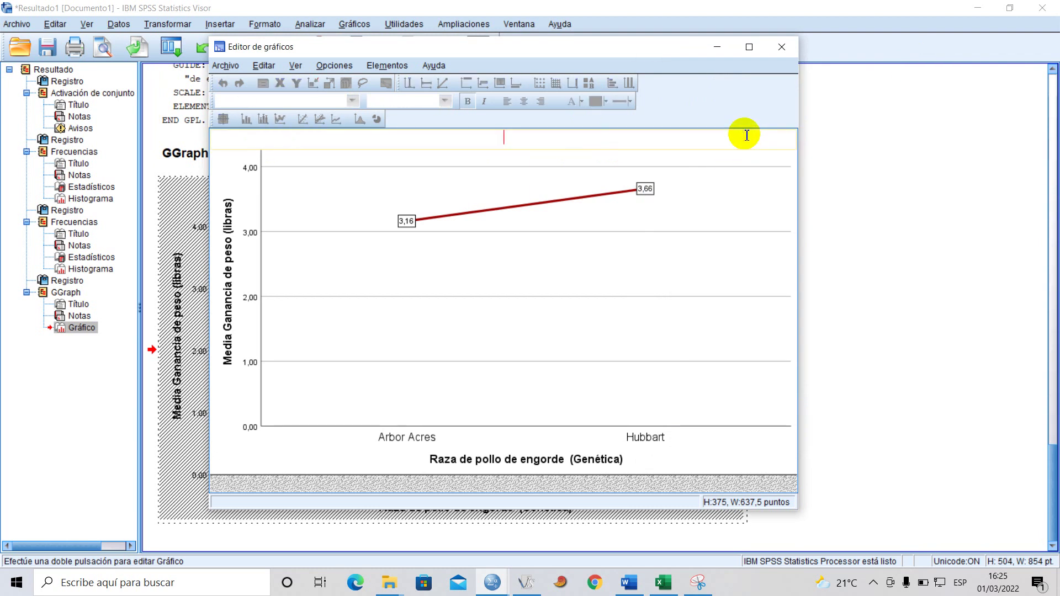
{"action": "left_click", "coordinate": [434, 459]}
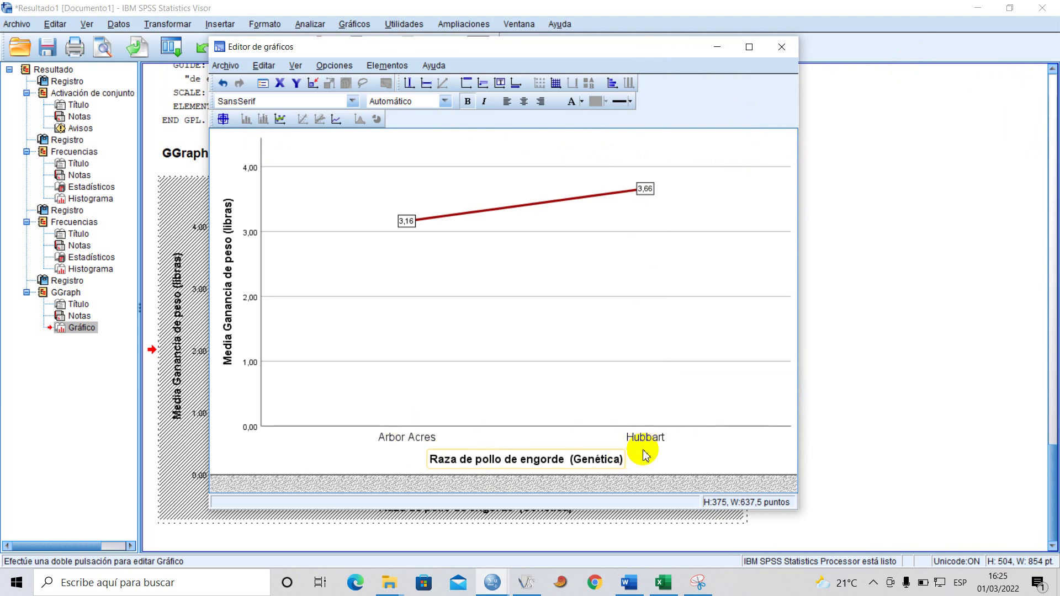
{"action": "left_click", "coordinate": [782, 48]}
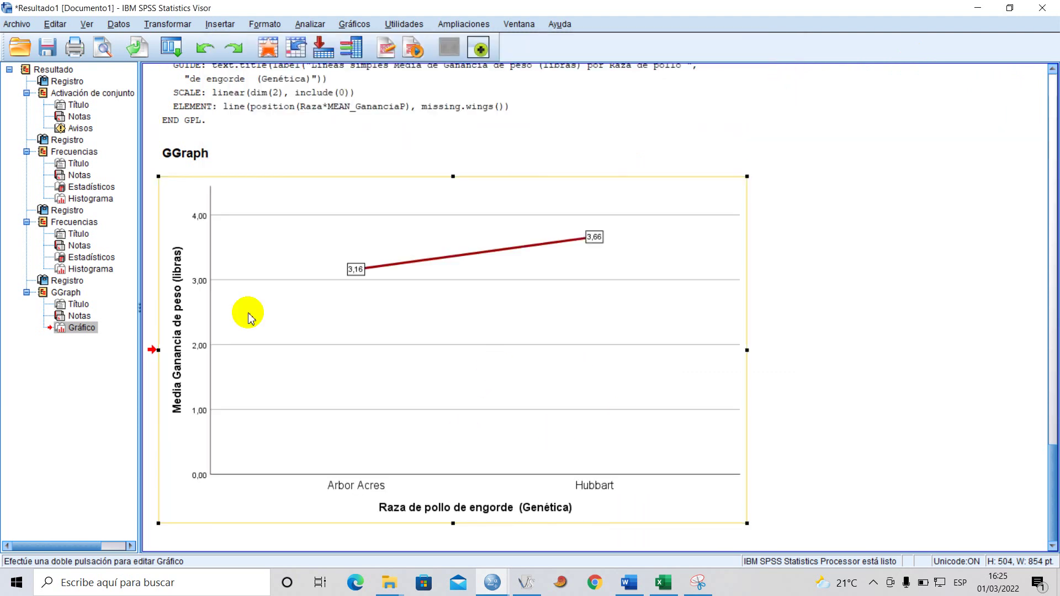
Shorten the chart's vertical axis title to "Ganancia de peso (libras)" and close the chart editor.
{"action": "double_click", "coordinate": [184, 315]}
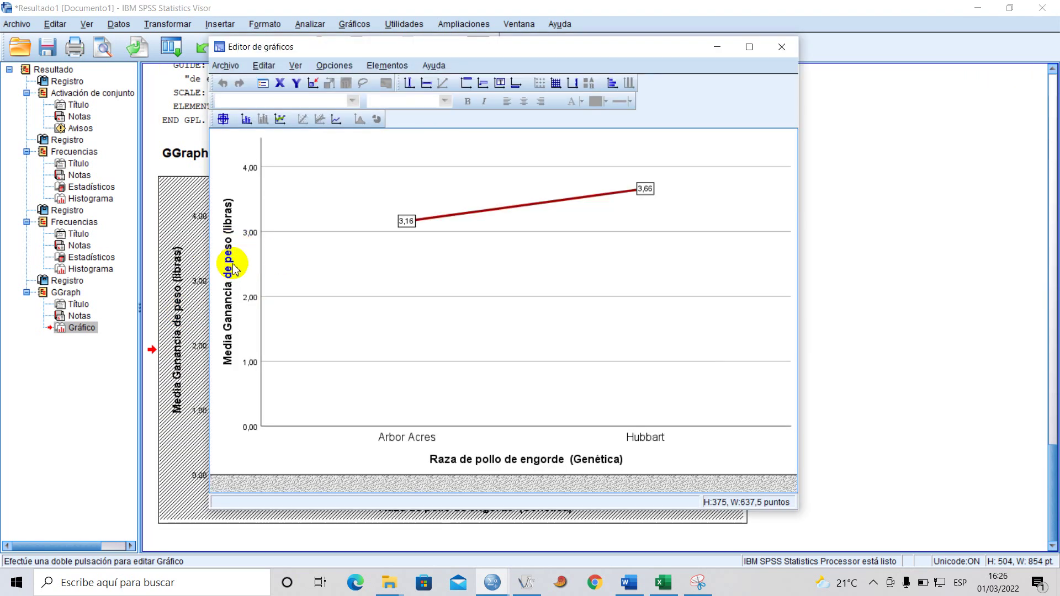
{"action": "left_click", "coordinate": [230, 267]}
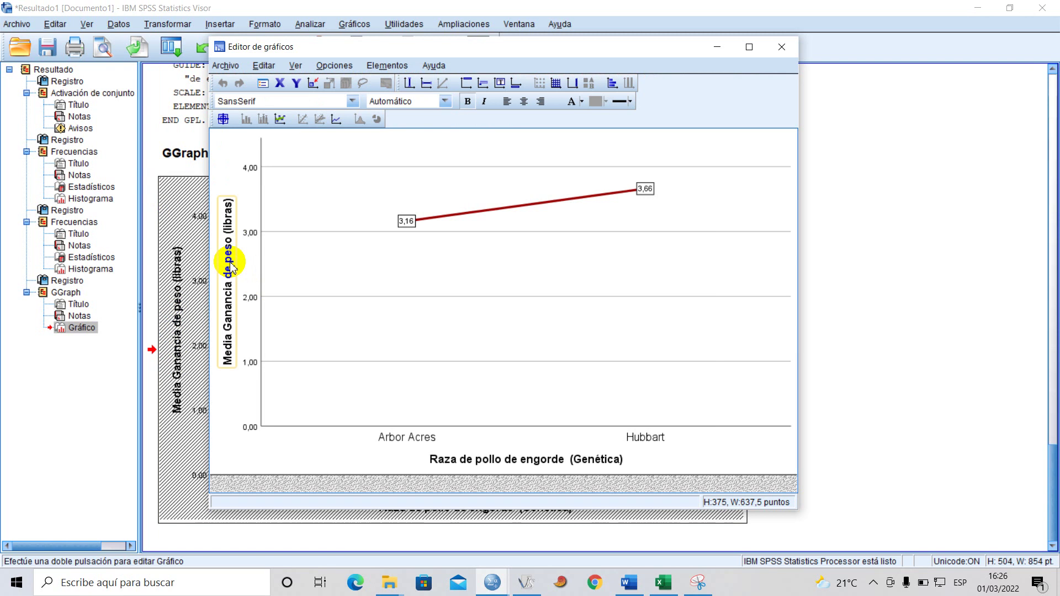
{"action": "left_click", "coordinate": [230, 267]}
{"action": "left_click", "coordinate": [253, 205]}
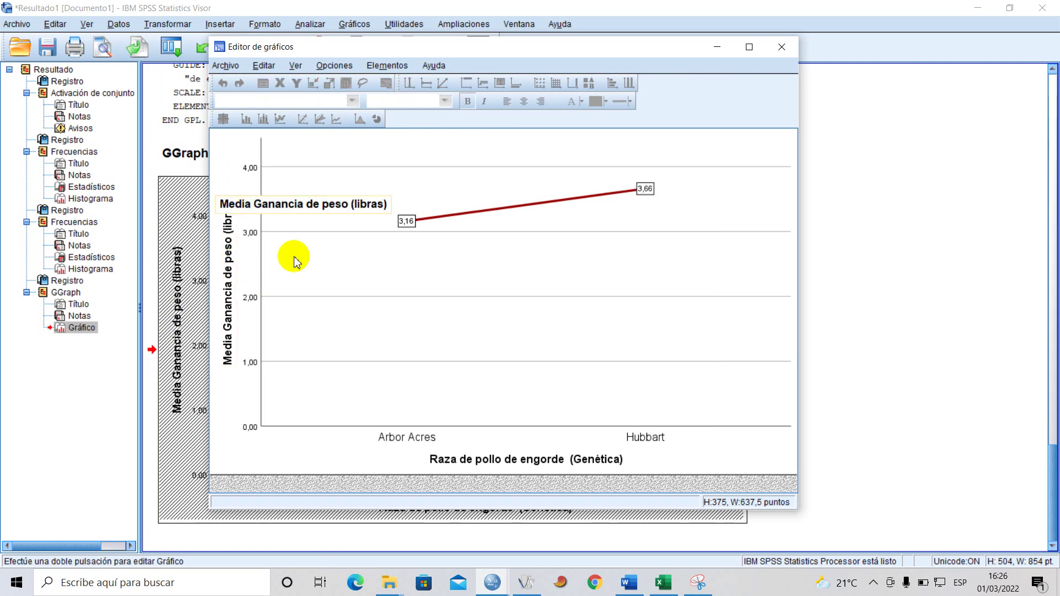
{"action": "key", "text": "BackSpace"}
{"action": "key", "text": "BackSpace"}
{"action": "key", "text": "BackSpace"}
{"action": "key", "text": "BackSpace"}
{"action": "key", "text": "BackSpace"}
{"action": "key", "text": "BackSpace"}
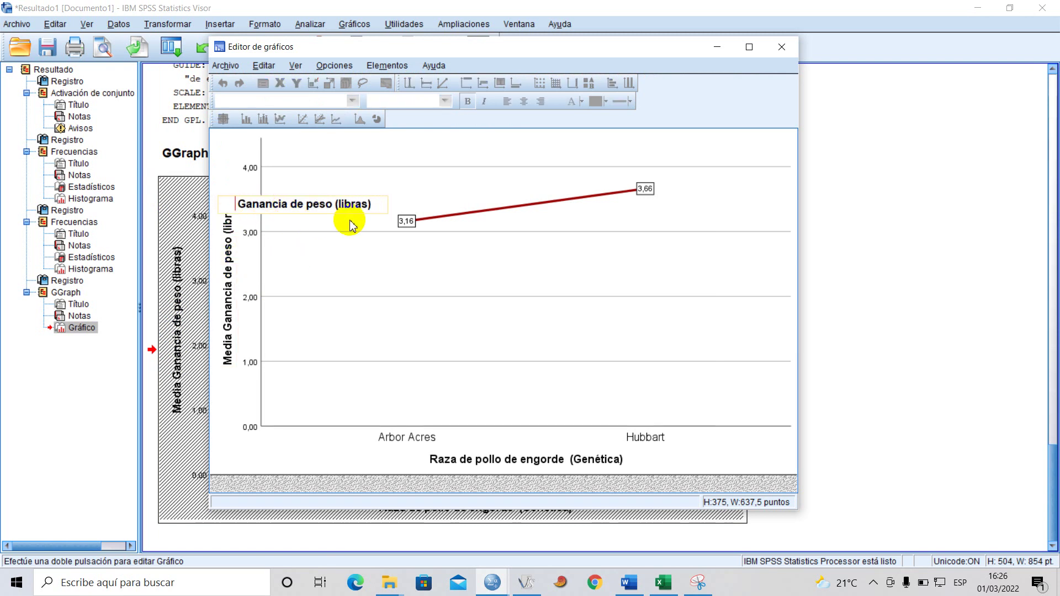
{"action": "key", "text": "Return"}
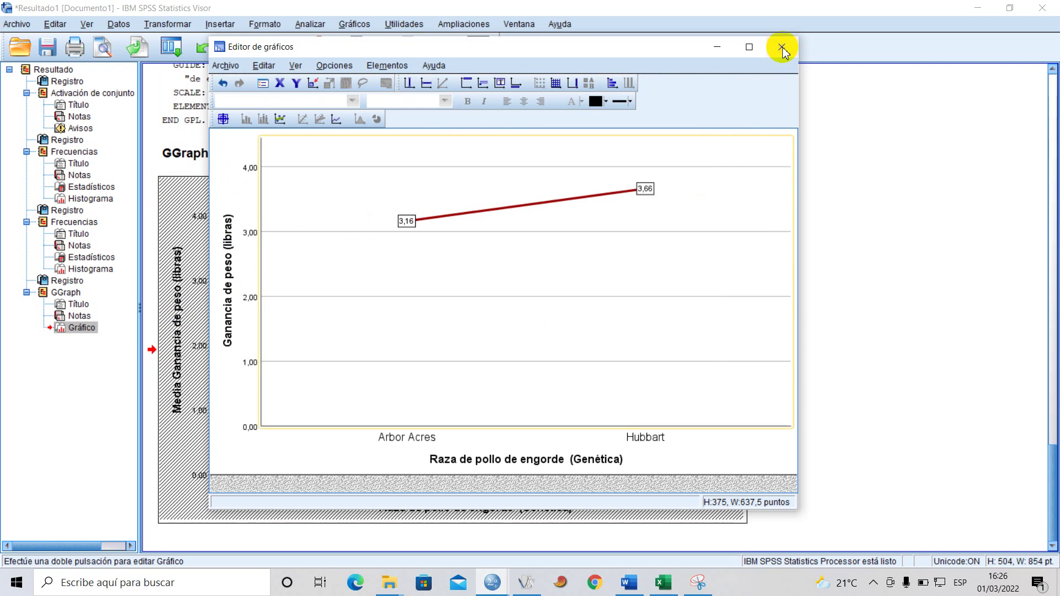
{"action": "left_click", "coordinate": [782, 47]}
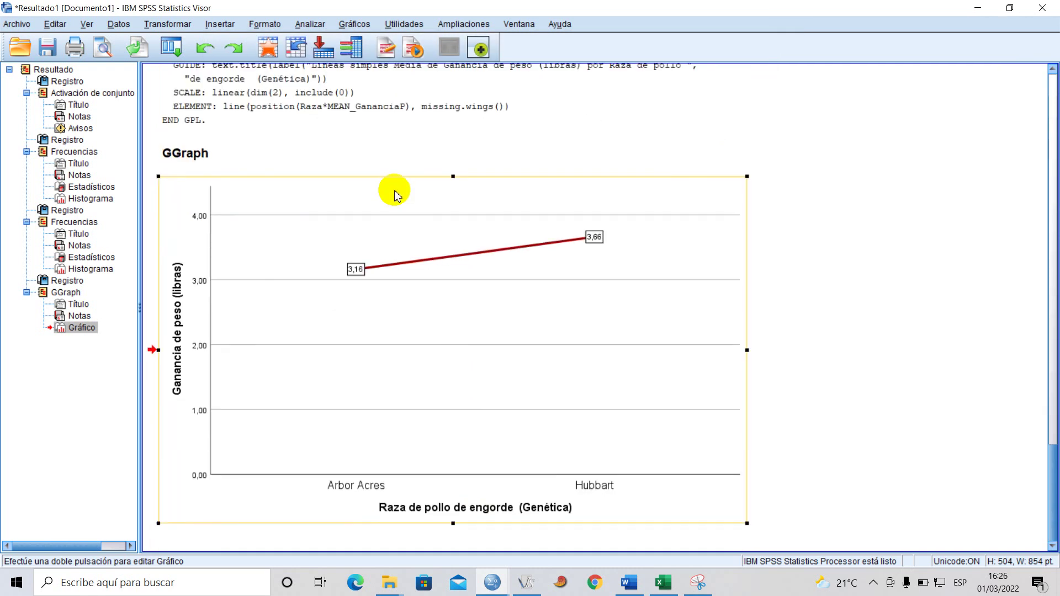
Copy the edited line chart and paste it into the Word lab document below the interpretation lines of "Gráfico de líneas simple".
{"action": "right_click", "coordinate": [395, 194]}
{"action": "left_click", "coordinate": [418, 220]}
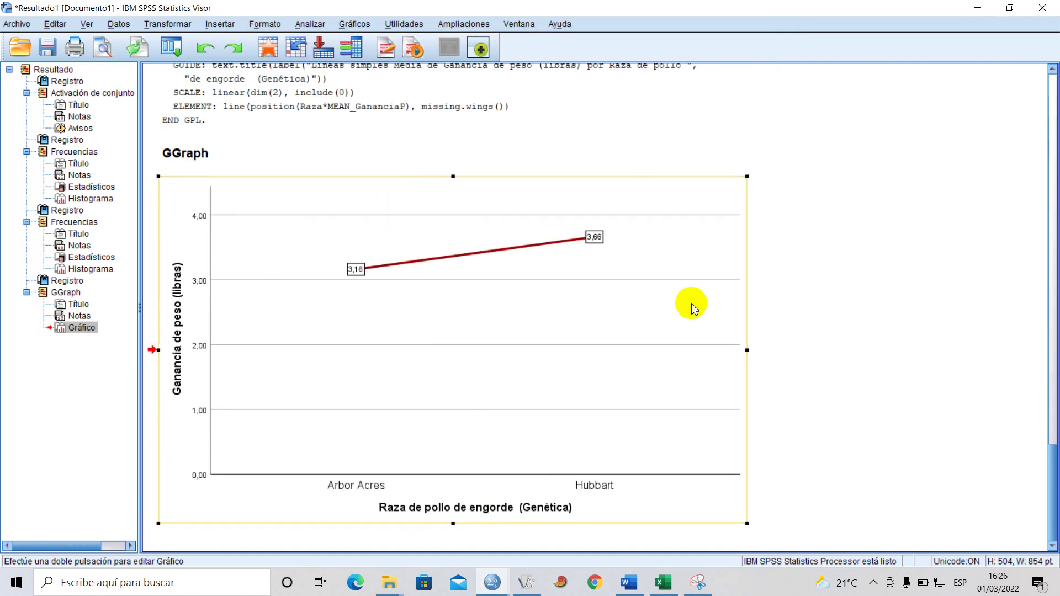
{"action": "left_click", "coordinate": [628, 583]}
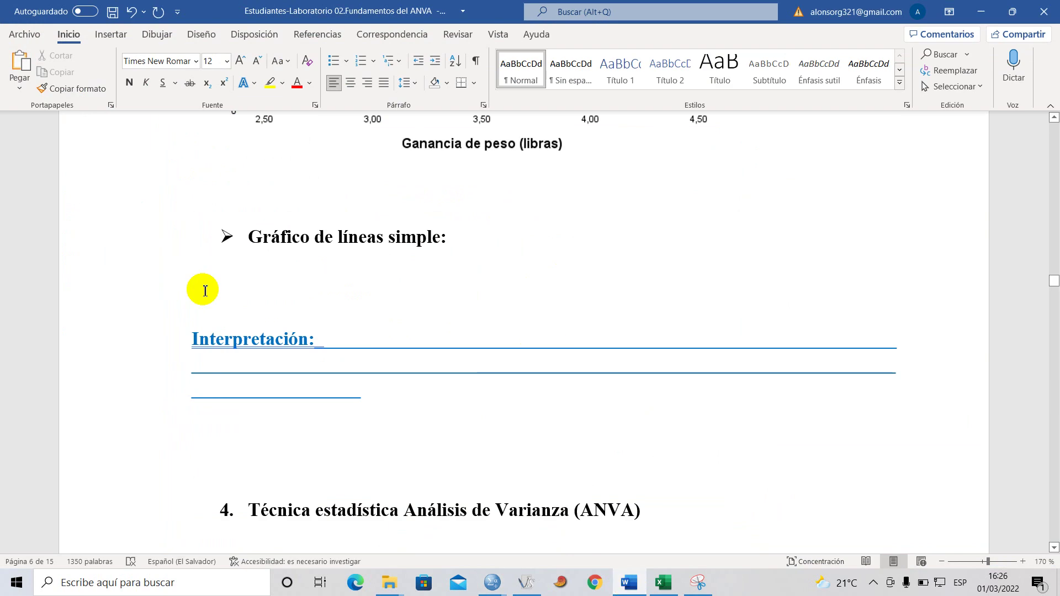
{"action": "left_click", "coordinate": [238, 424]}
{"action": "key", "text": "ctrl+v"}
{"action": "scroll", "coordinate": [284, 456], "scroll_direction": "up", "scroll_amount": 6}
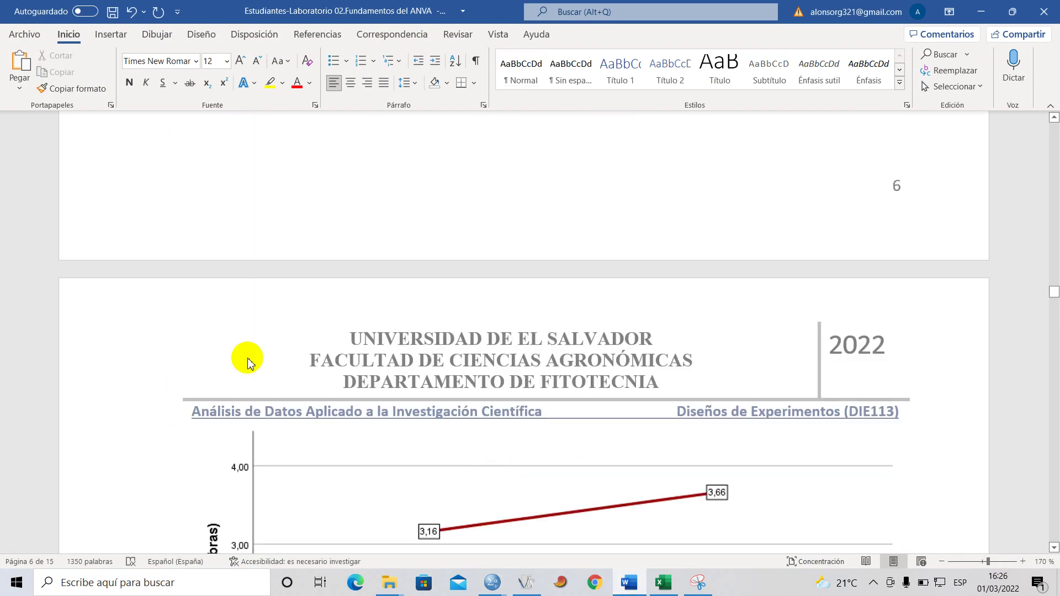
Remove the blank lines above and below the "Gráfico de líneas simple" heading.
{"action": "key", "text": "ctrl+z"}
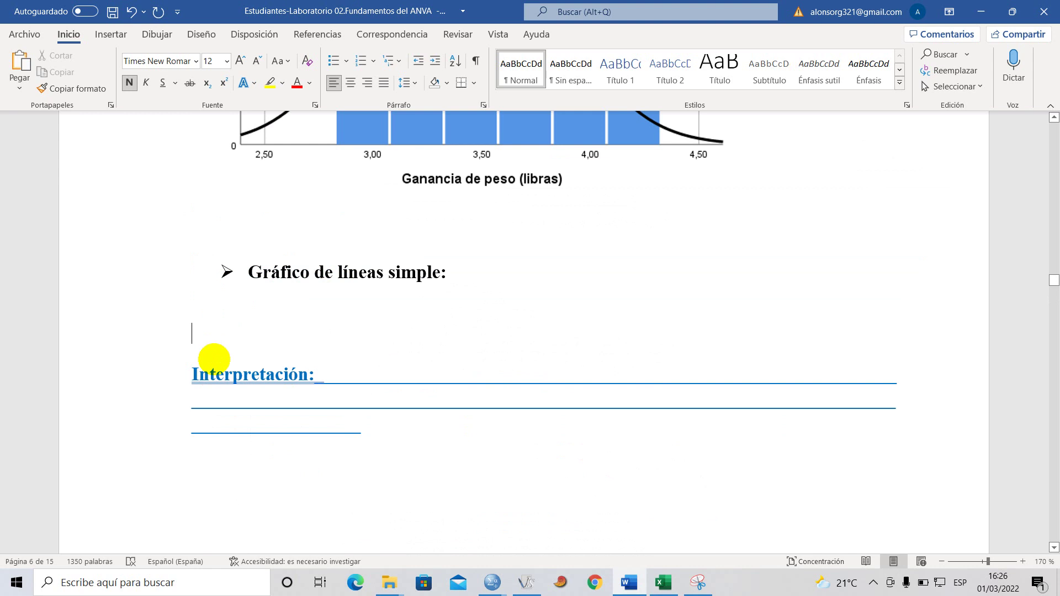
{"action": "key", "text": "BackSpace"}
{"action": "left_click", "coordinate": [380, 251]}
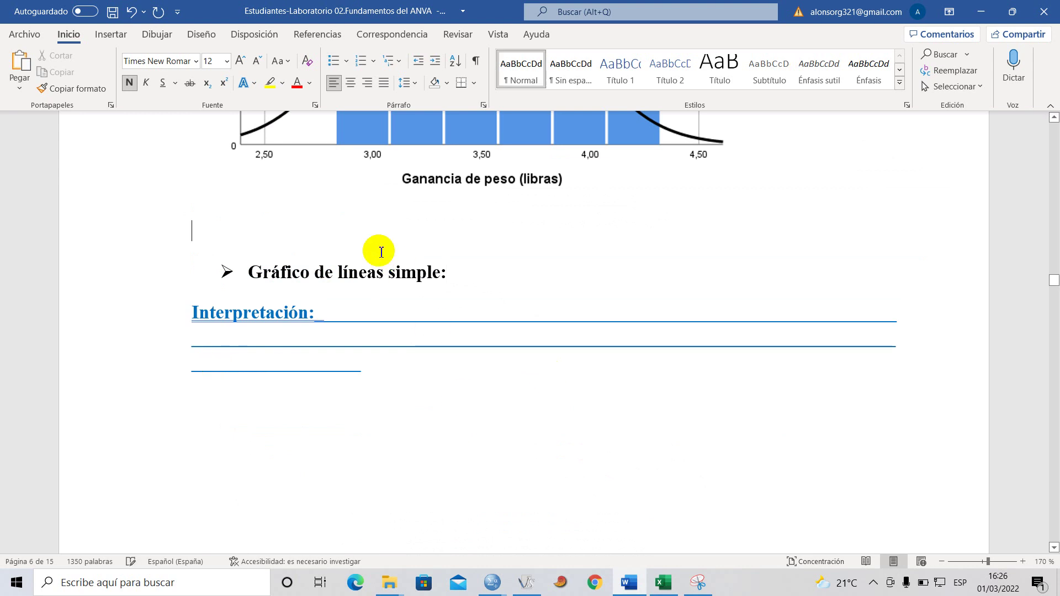
{"action": "key", "text": "BackSpace"}
Examine the pasted line chart's breed means and the interpretation space under "Gráfico de líneas simple".
{"action": "scroll", "coordinate": [398, 354], "scroll_direction": "down", "scroll_amount": 10}
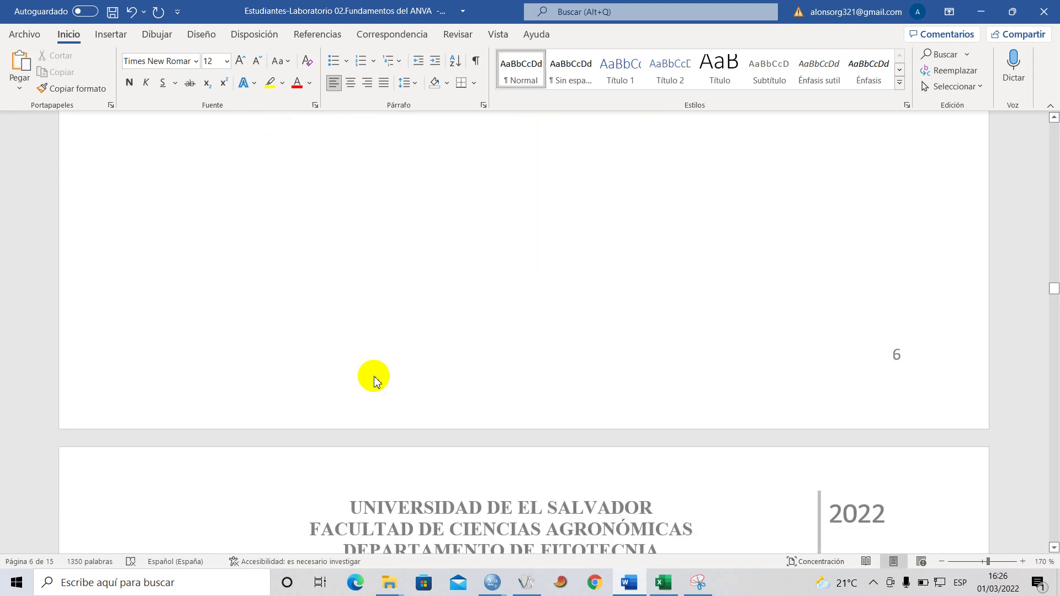
{"action": "scroll", "coordinate": [373, 381], "scroll_direction": "down", "scroll_amount": 1}
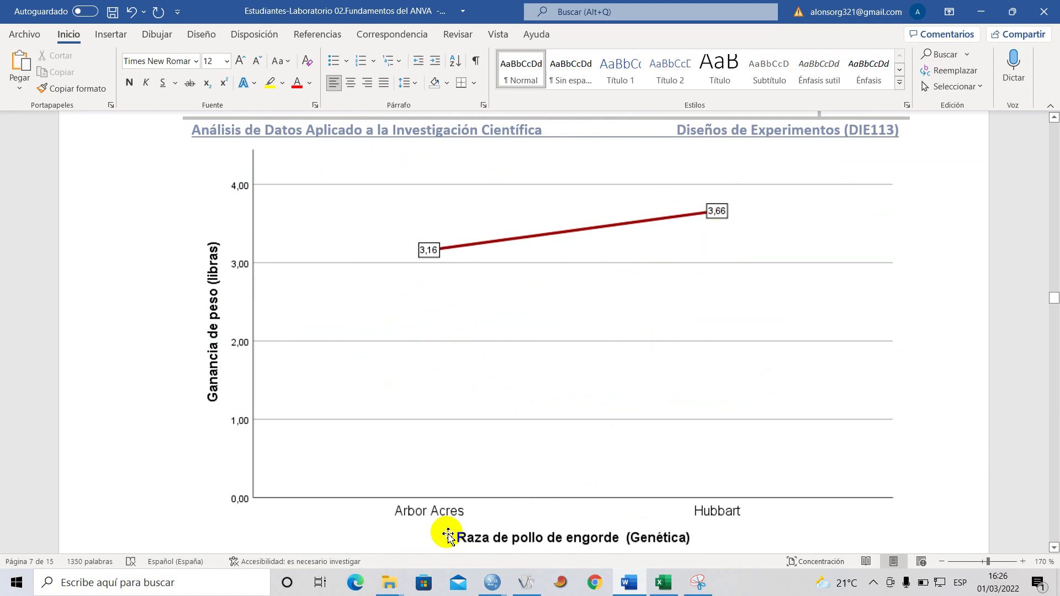
{"action": "scroll", "coordinate": [395, 550], "scroll_direction": "down", "scroll_amount": 1}
{"action": "scroll", "coordinate": [406, 495], "scroll_direction": "up", "scroll_amount": 15}
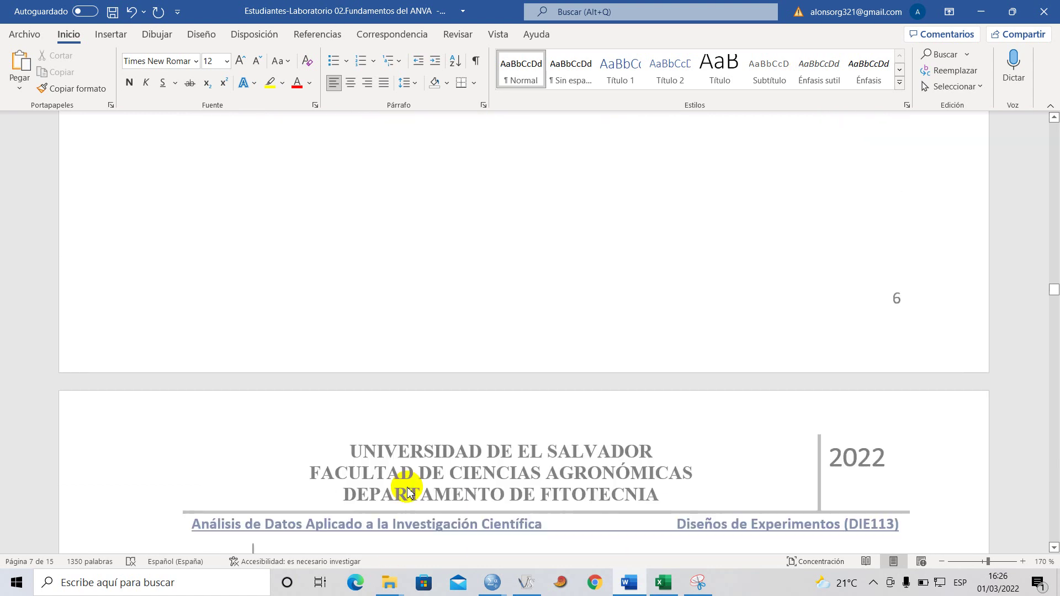
{"action": "scroll", "coordinate": [355, 412], "scroll_direction": "down", "scroll_amount": 2}
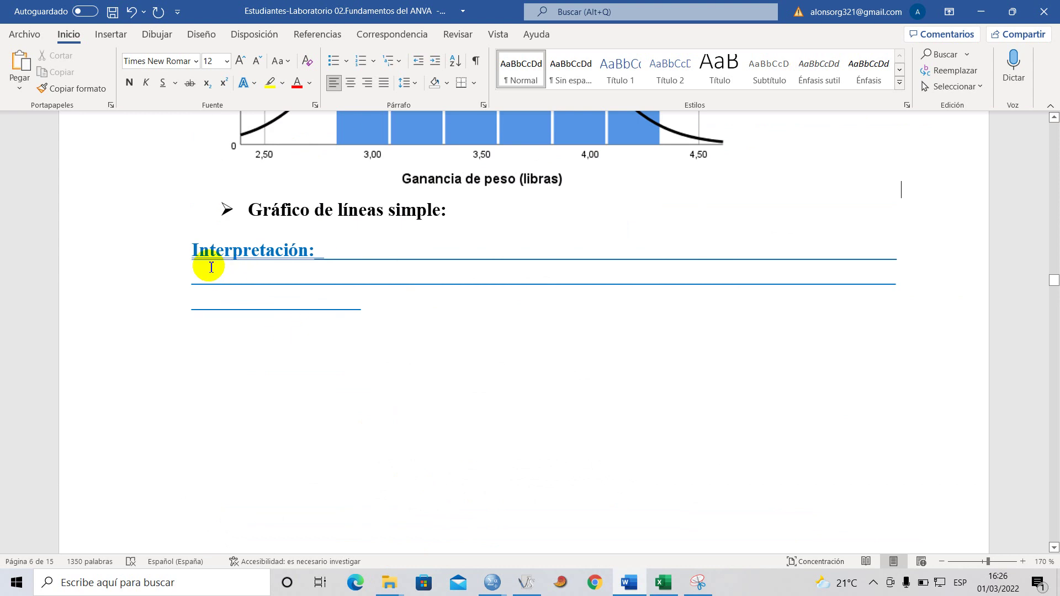
{"action": "left_click_drag", "start_coordinate": [193, 259], "coordinate": [389, 318]}
{"action": "left_click", "coordinate": [412, 466]}
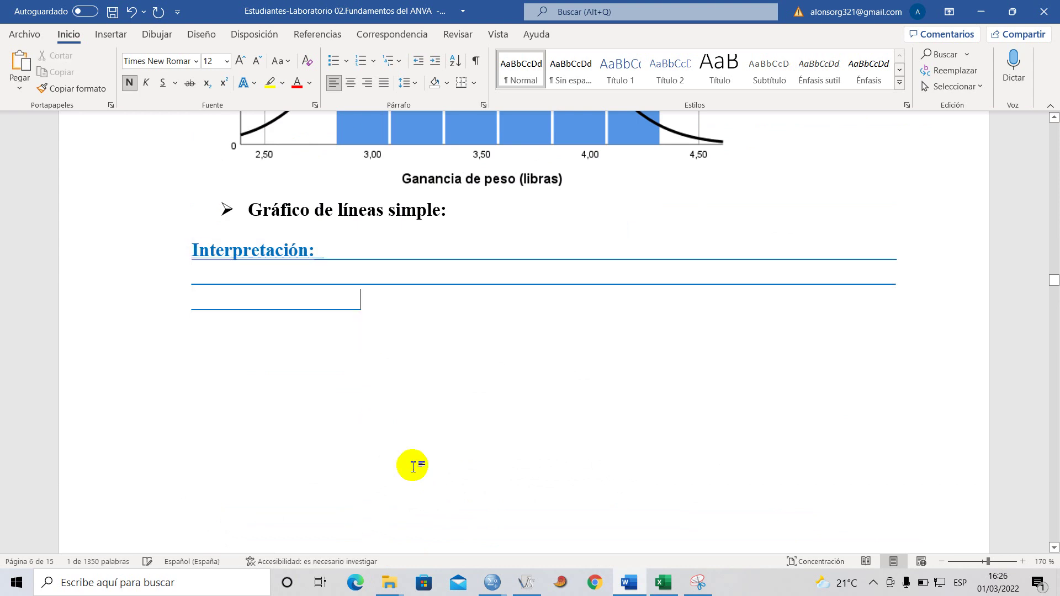
{"action": "scroll", "coordinate": [412, 470], "scroll_direction": "down", "scroll_amount": 6}
{"action": "scroll", "coordinate": [409, 474], "scroll_direction": "down", "scroll_amount": 2}
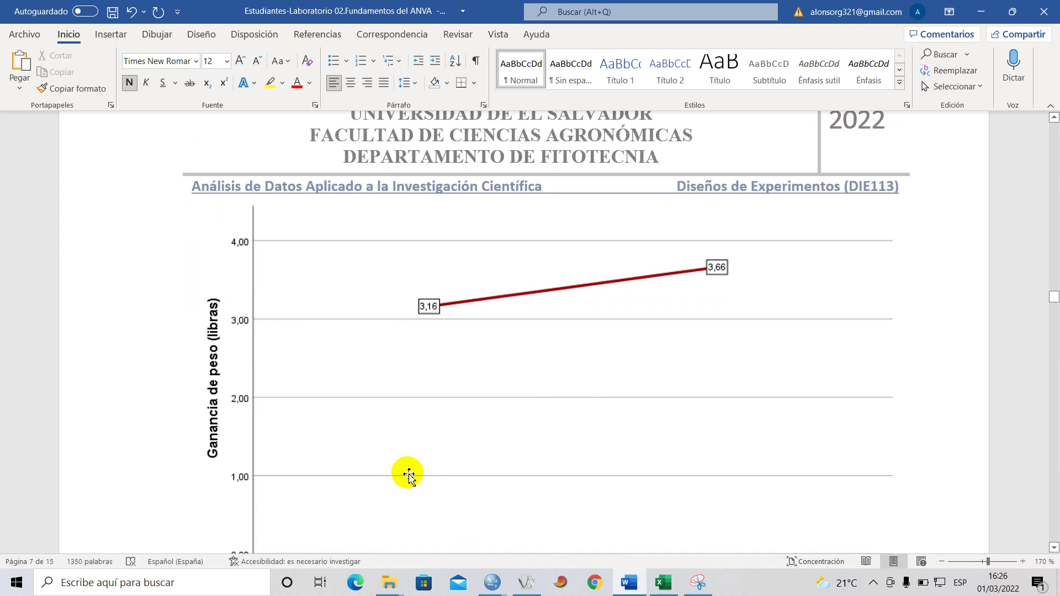
{"action": "scroll", "coordinate": [408, 475], "scroll_direction": "down", "scroll_amount": 1}
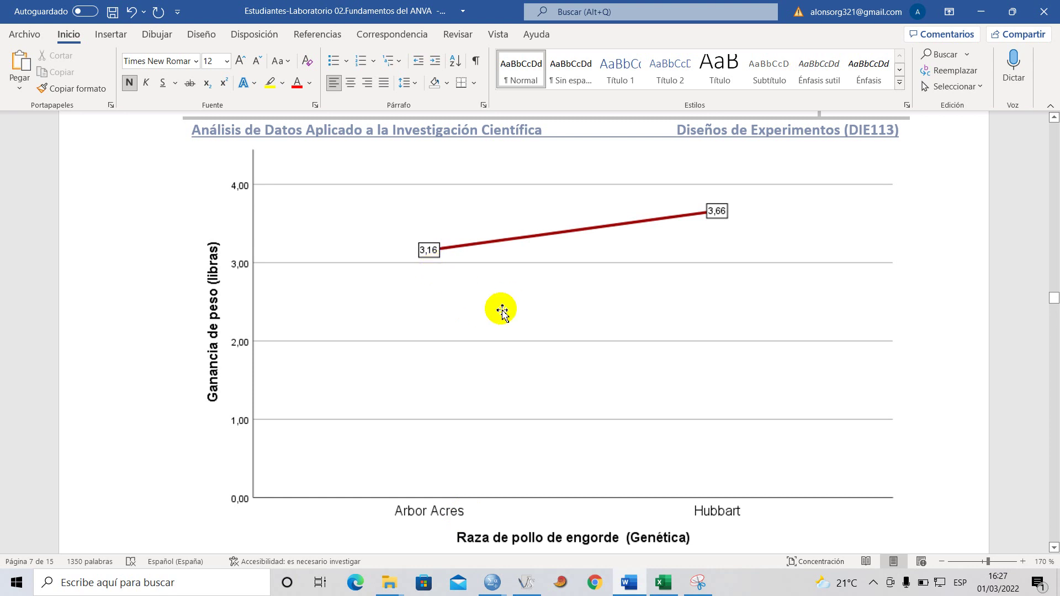
{"action": "scroll", "coordinate": [419, 348], "scroll_direction": "up", "scroll_amount": 10}
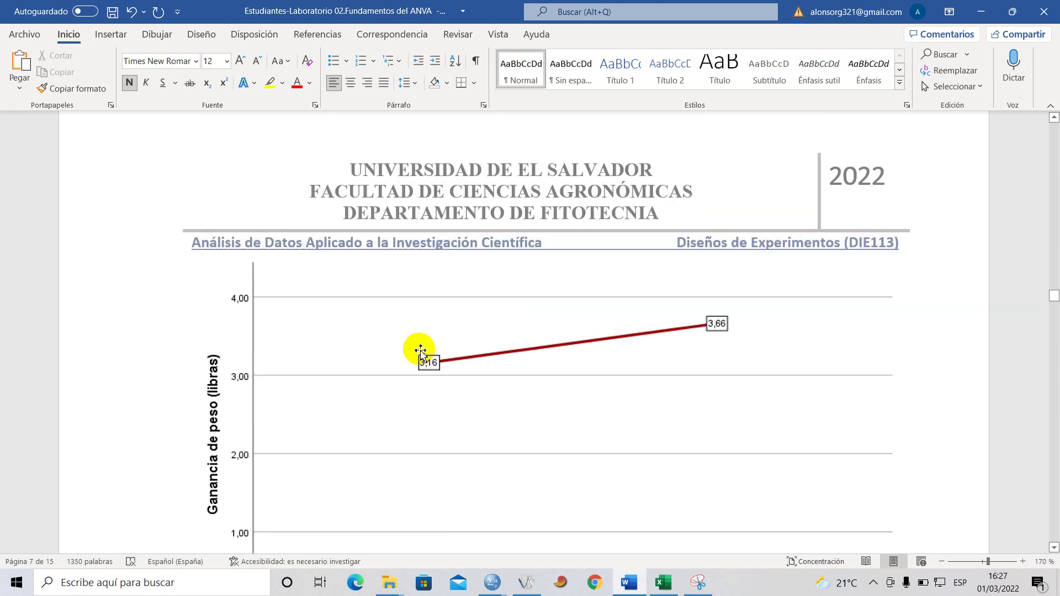
{"action": "scroll", "coordinate": [421, 347], "scroll_direction": "down", "scroll_amount": 10}
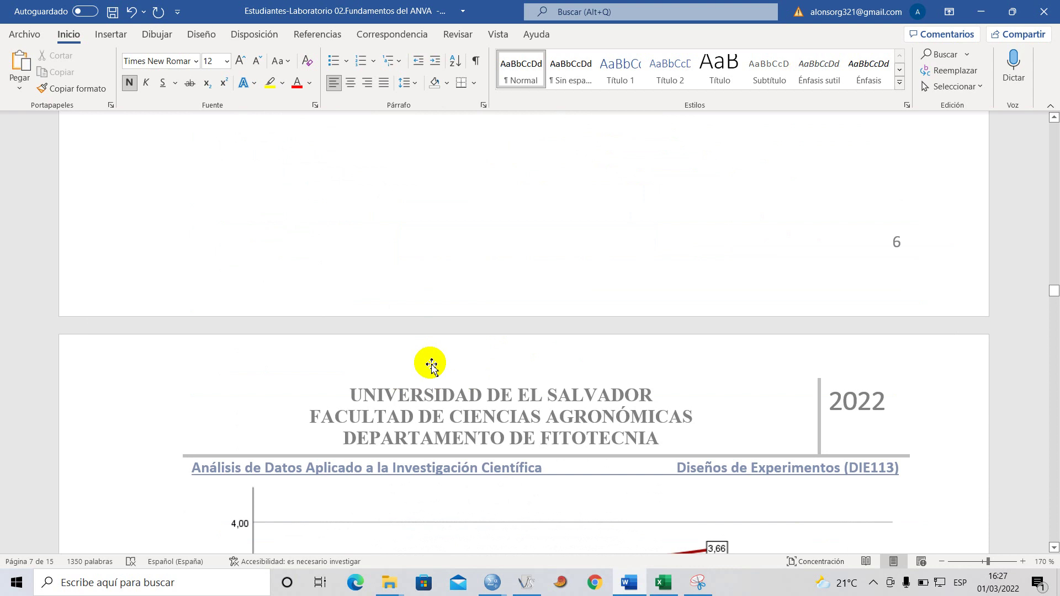
{"action": "scroll", "coordinate": [459, 345], "scroll_direction": "down", "scroll_amount": 1}
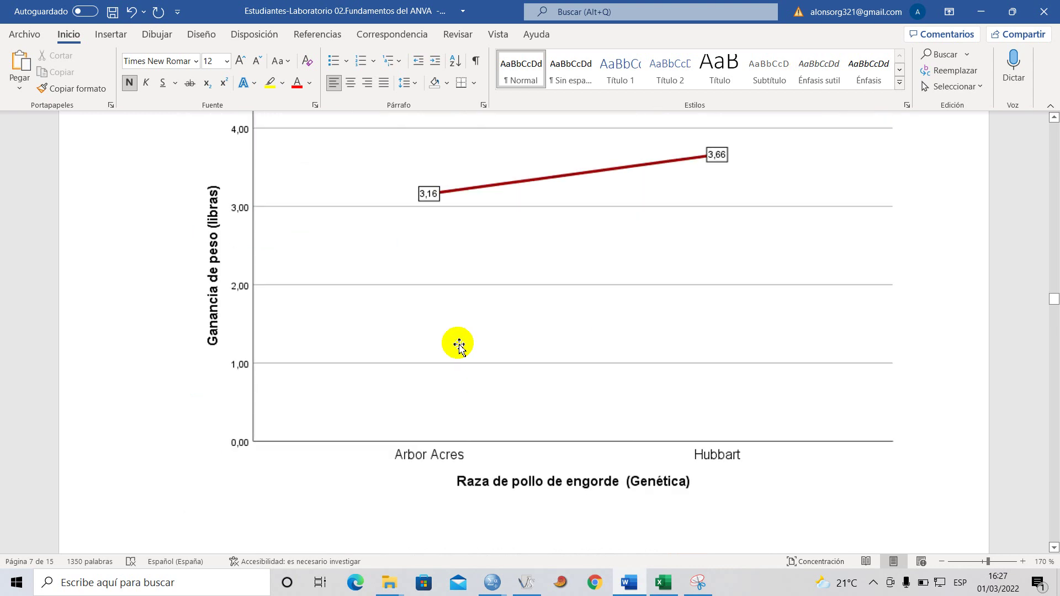
{"action": "scroll", "coordinate": [458, 345], "scroll_direction": "up", "scroll_amount": 2}
Go past the line chart to section 4 on ANVA and switch to the Caso 1 data set in SPSS.
{"action": "scroll", "coordinate": [485, 298], "scroll_direction": "down", "scroll_amount": 4}
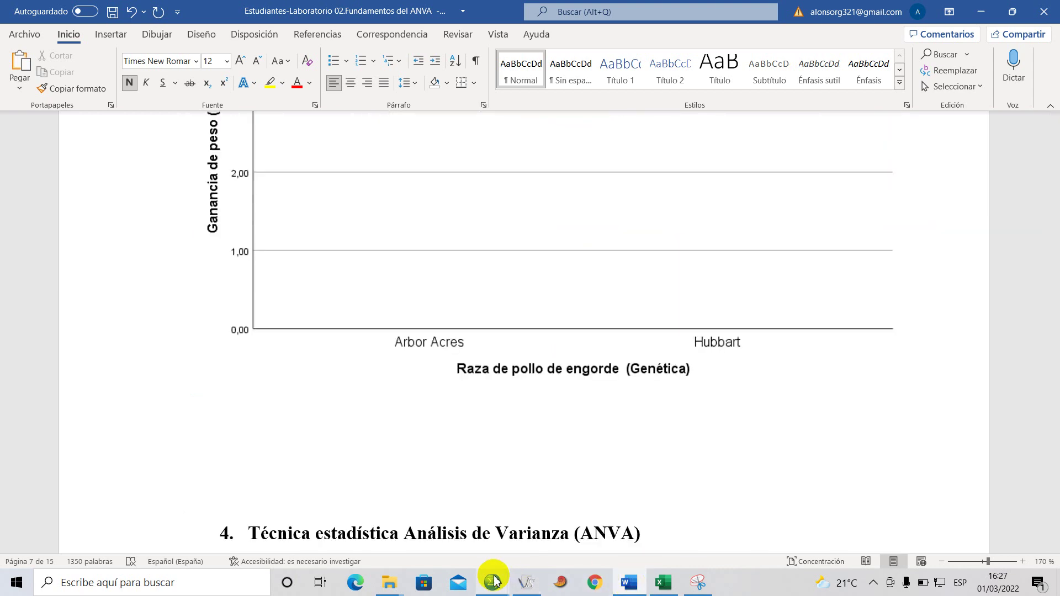
{"action": "mouse_move", "coordinate": [495, 581]}
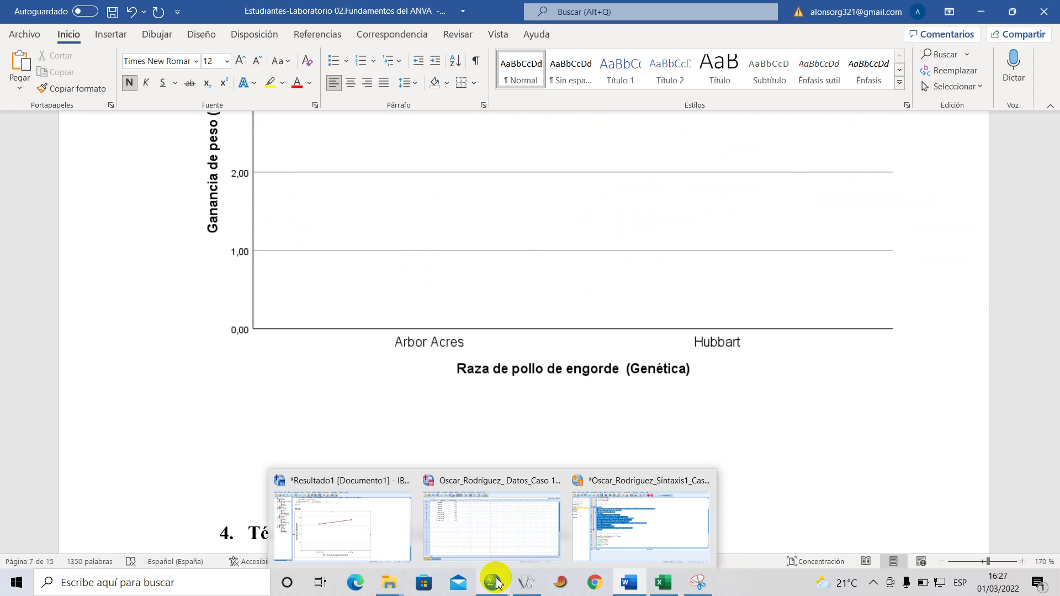
{"action": "left_click", "coordinate": [457, 508]}
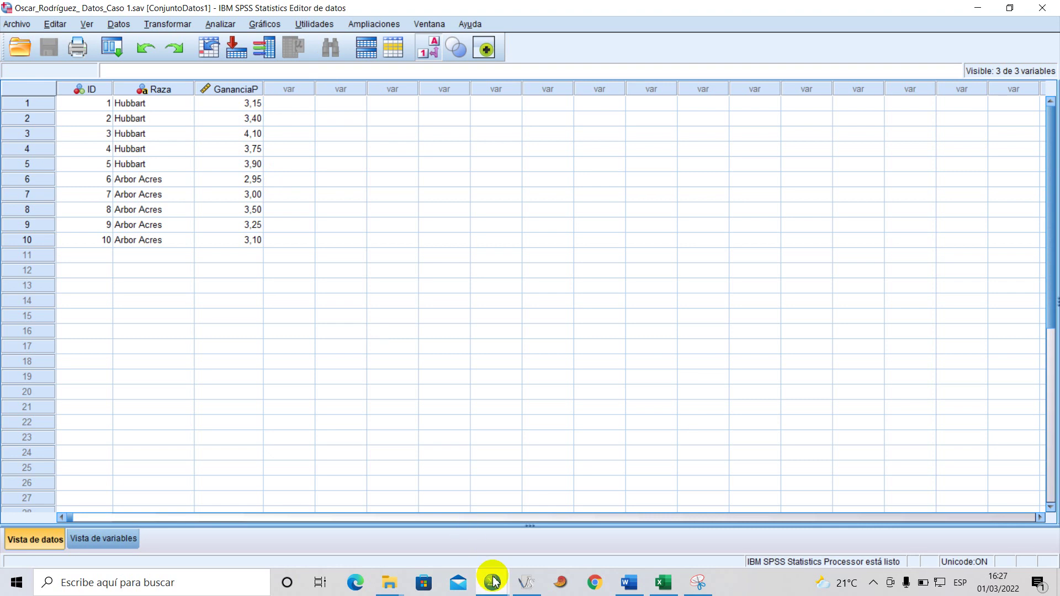
Return to the Caso 1 data set and open the Chart Builder for it.
{"action": "mouse_move", "coordinate": [493, 581]}
{"action": "left_click", "coordinate": [643, 511]}
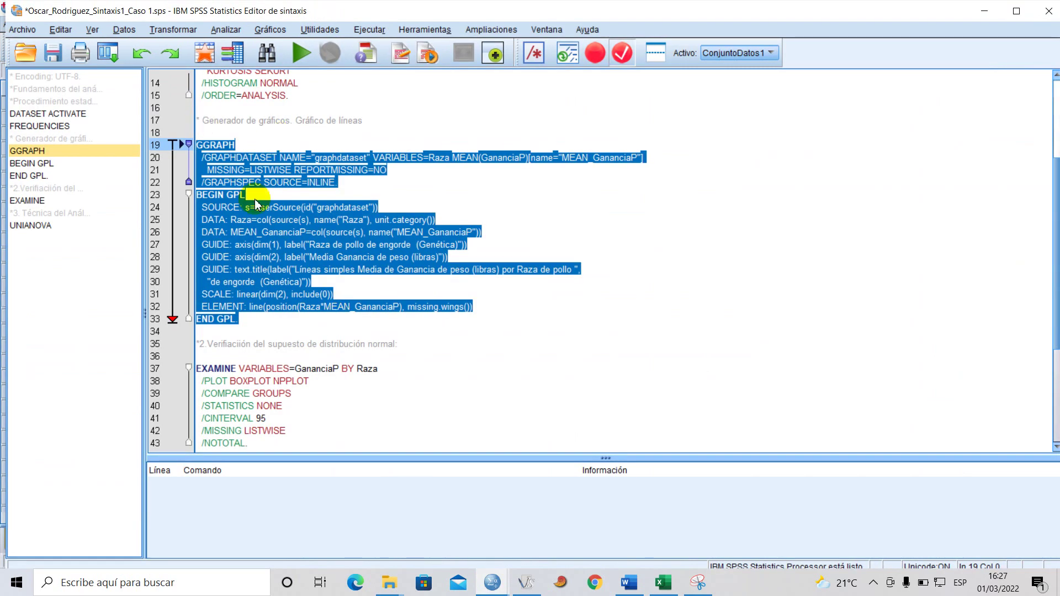
{"action": "left_click", "coordinate": [492, 583]}
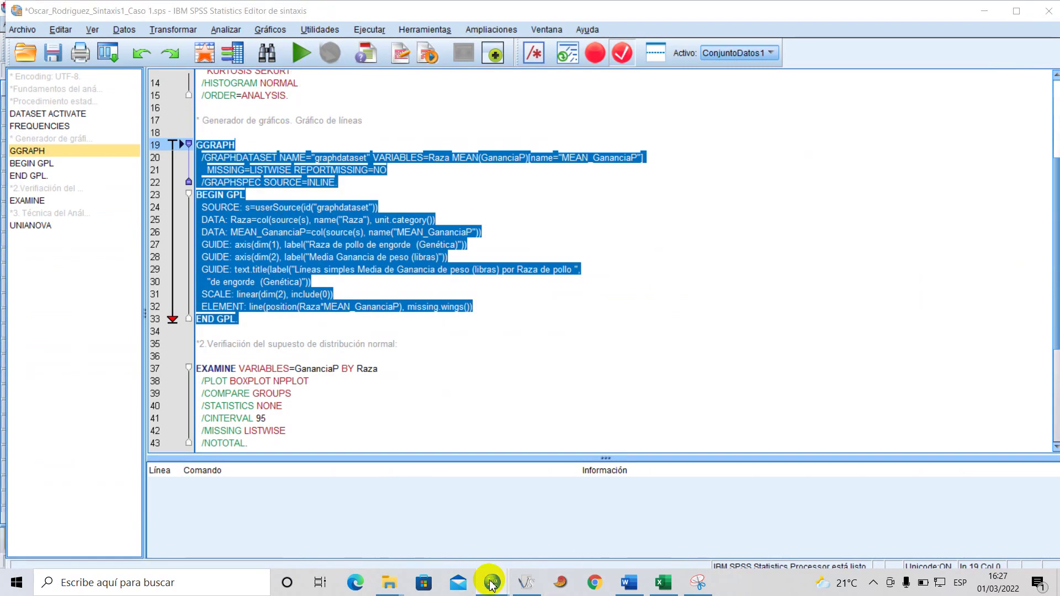
{"action": "left_click", "coordinate": [466, 518]}
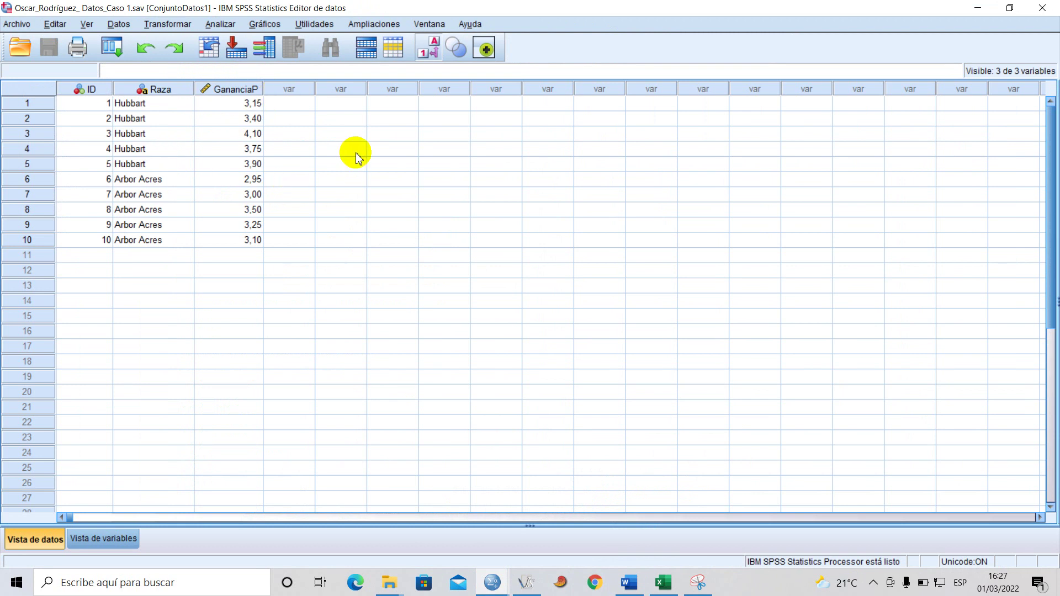
{"action": "left_click", "coordinate": [215, 25]}
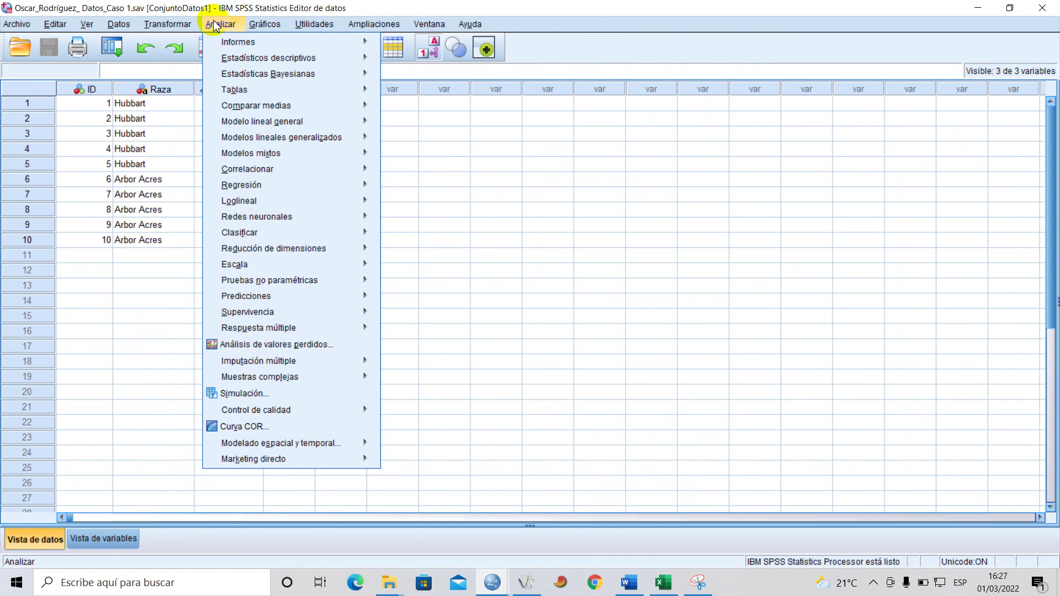
{"action": "left_click", "coordinate": [215, 25]}
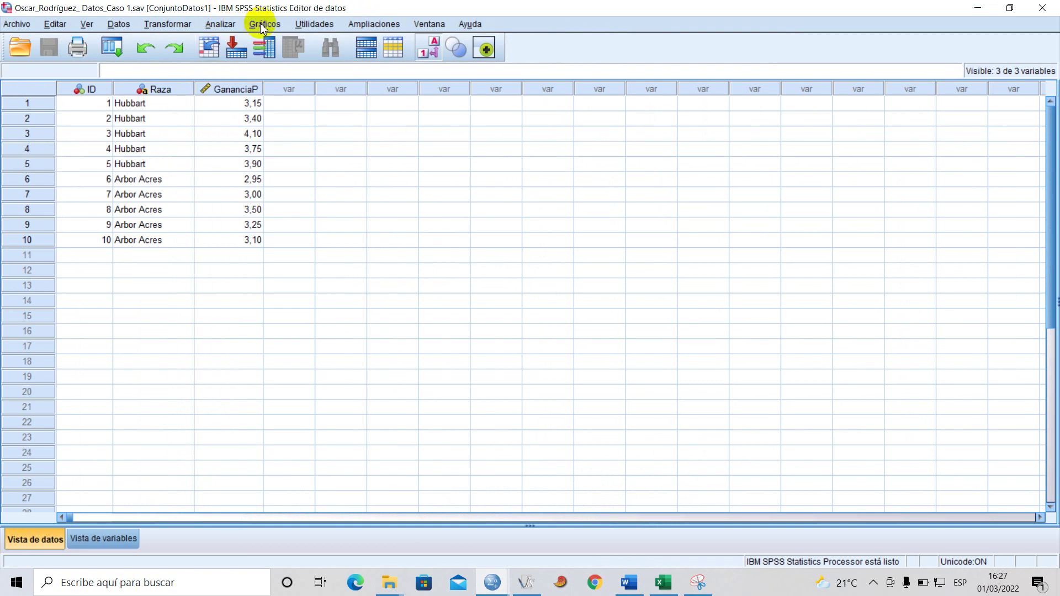
{"action": "left_click", "coordinate": [262, 25]}
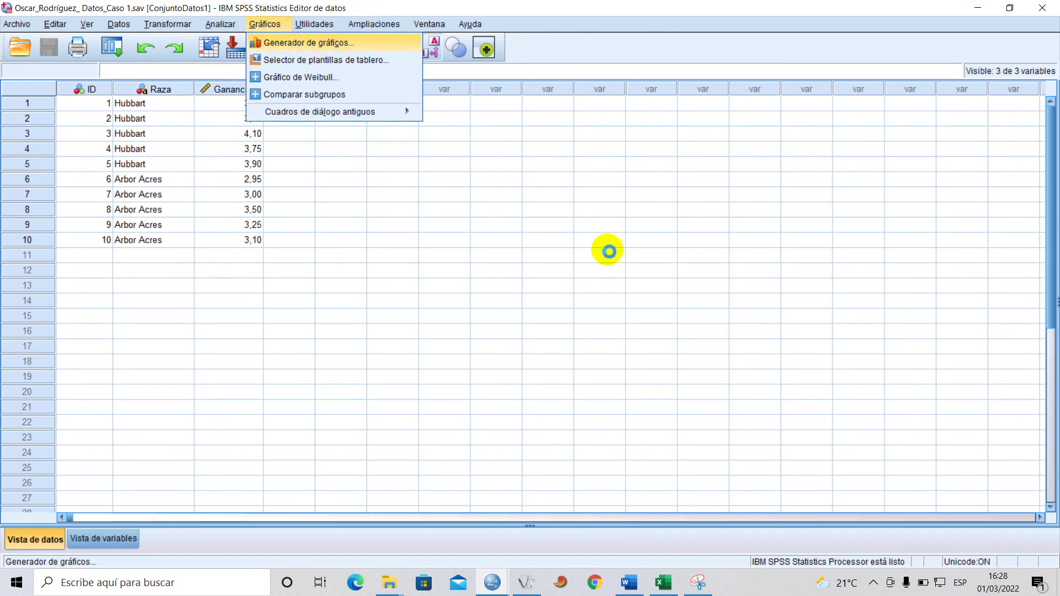
{"action": "key", "text": "Return"}
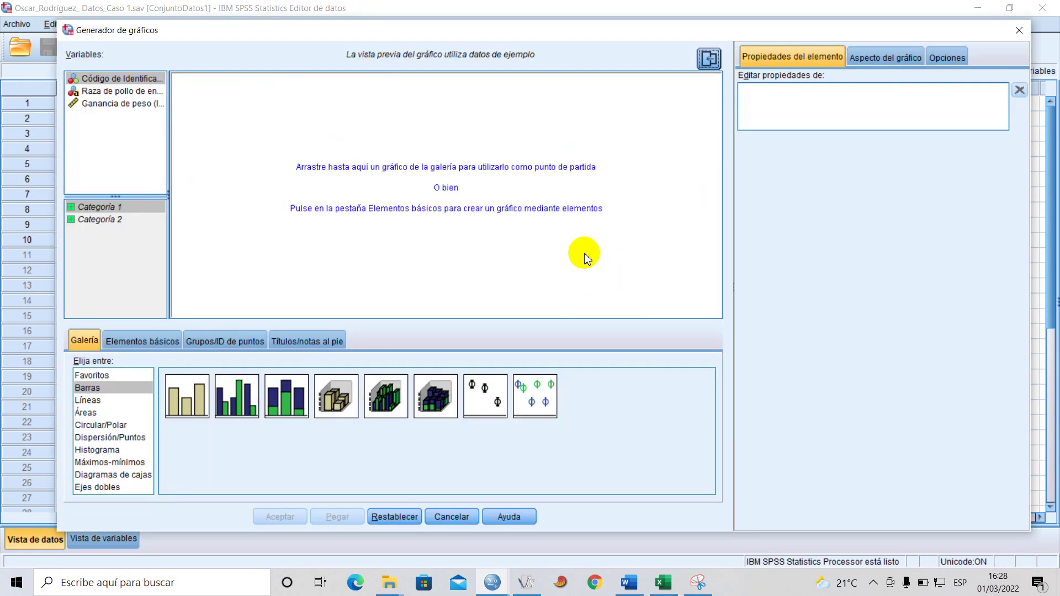
{"action": "left_click_drag", "start_coordinate": [629, 35], "coordinate": [627, 50]}
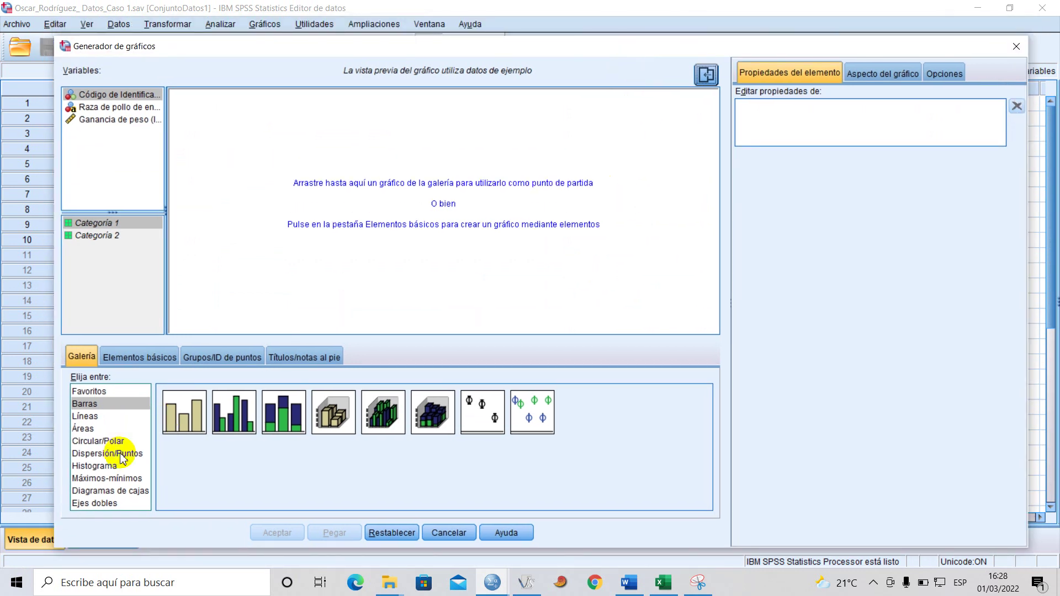
Try setting up a simple histogram with chicken breed on the X axis and weight gain on the Y axis.
{"action": "left_click", "coordinate": [101, 470]}
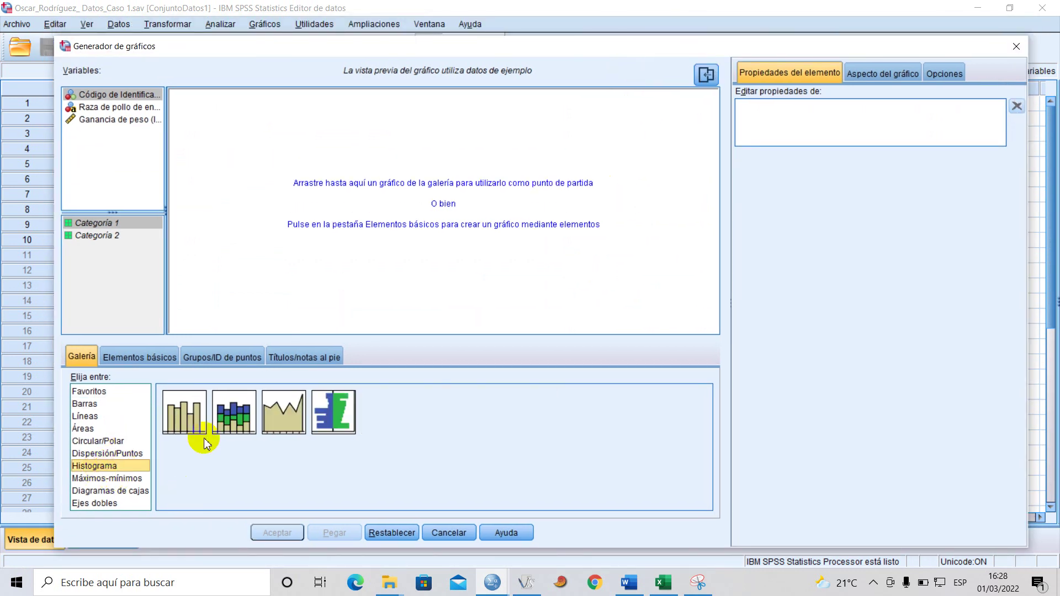
{"action": "left_click", "coordinate": [185, 413]}
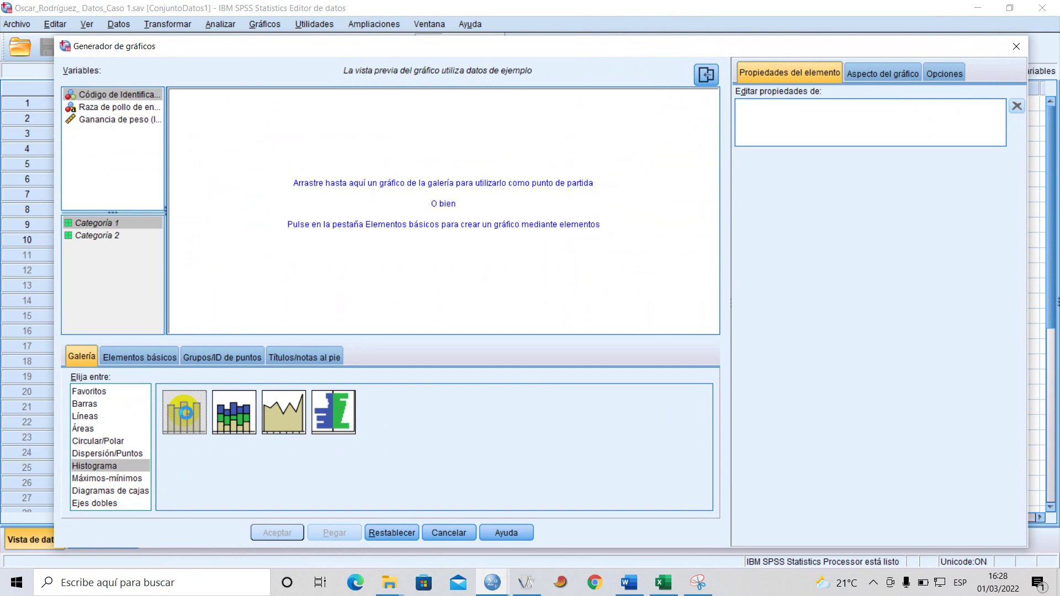
{"action": "double_click", "coordinate": [186, 413]}
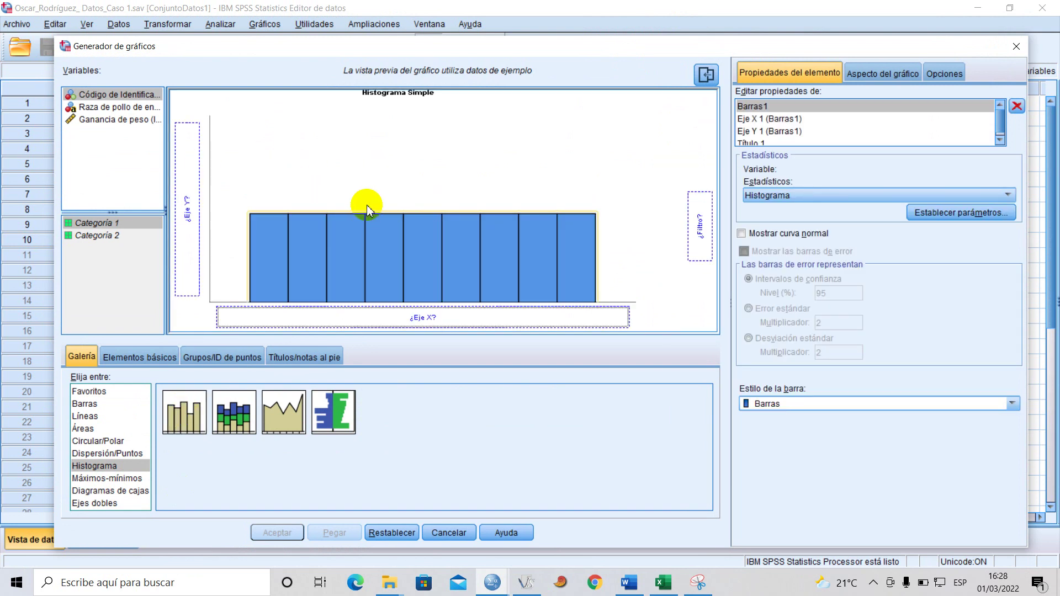
{"action": "left_click", "coordinate": [446, 299]}
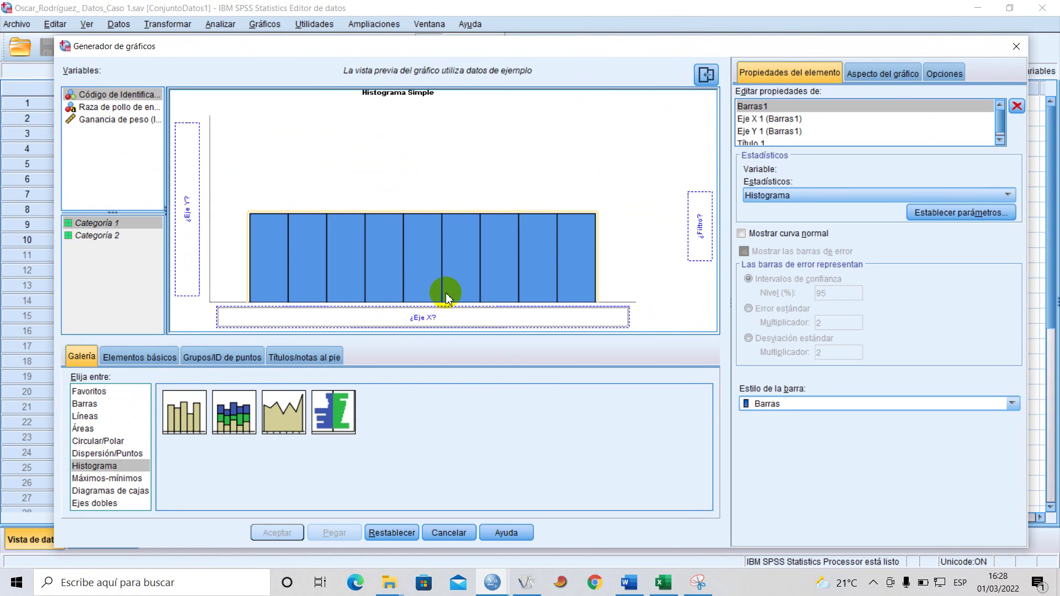
{"action": "left_click", "coordinate": [105, 108]}
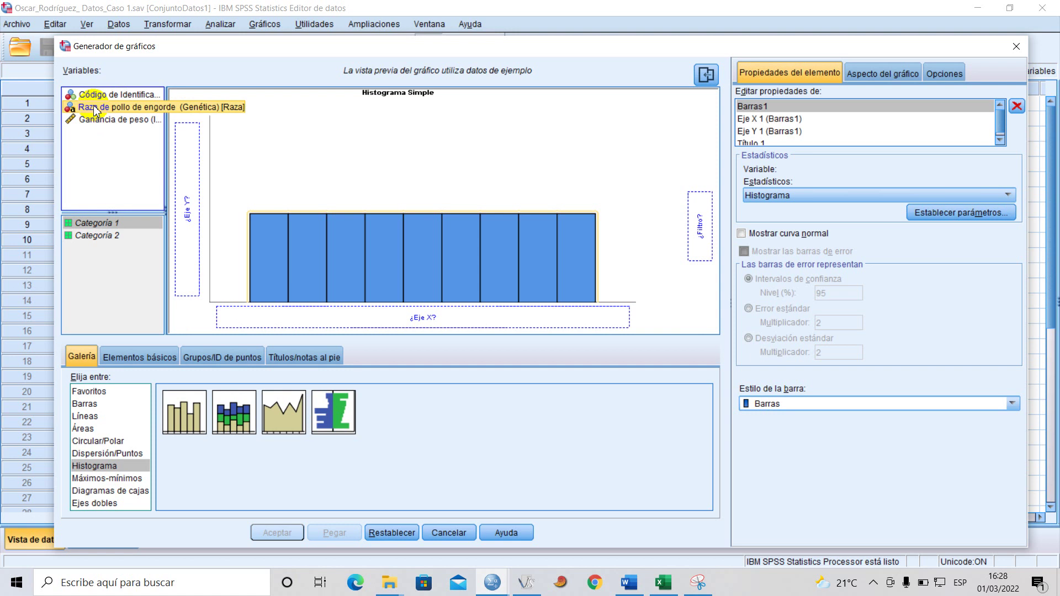
{"action": "left_click_drag", "start_coordinate": [95, 110], "coordinate": [380, 311]}
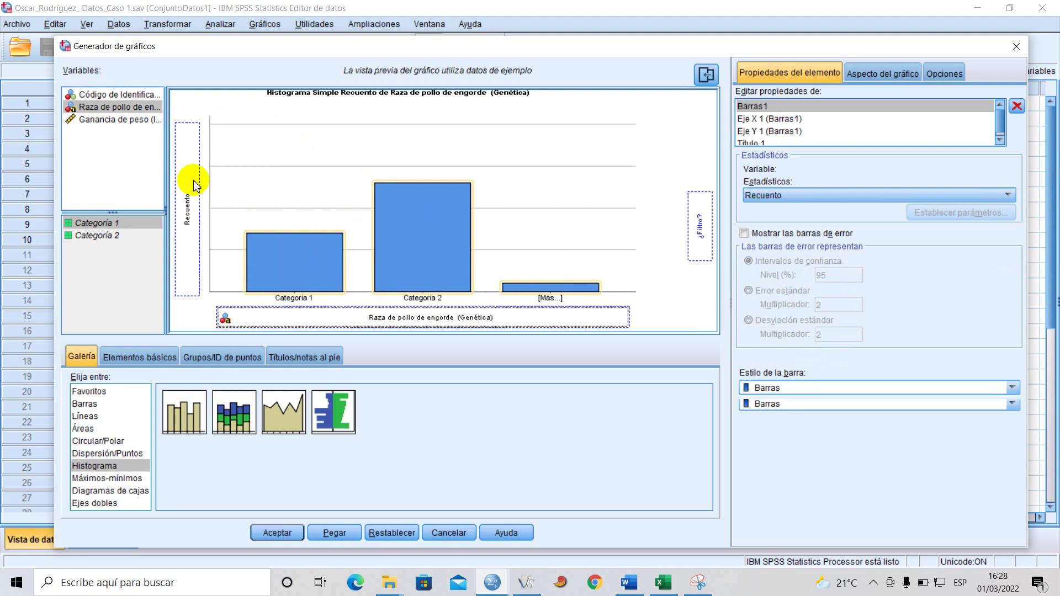
{"action": "left_click", "coordinate": [110, 119]}
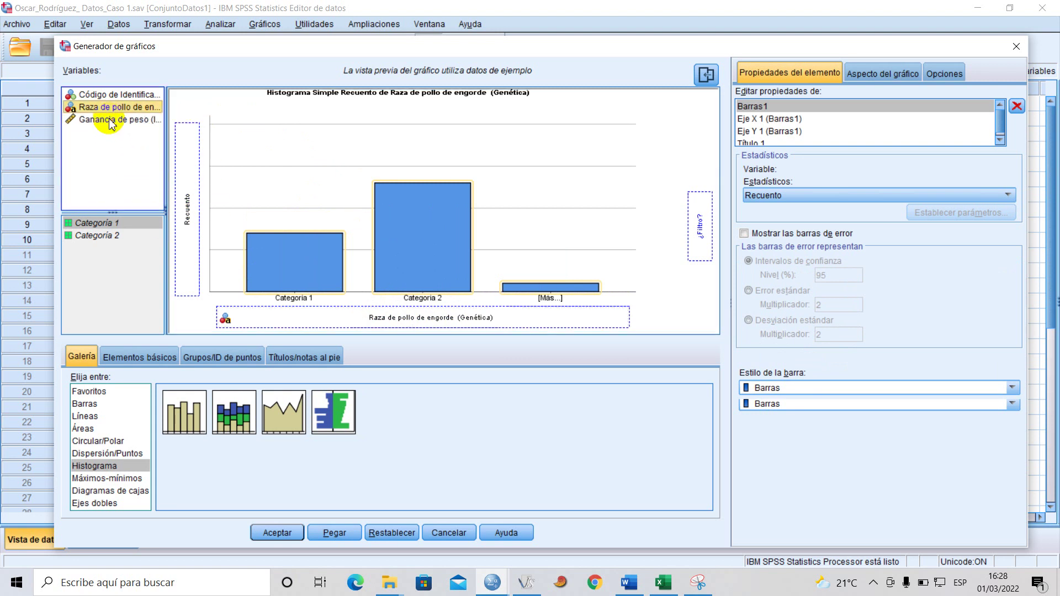
{"action": "left_click_drag", "start_coordinate": [97, 124], "coordinate": [200, 243]}
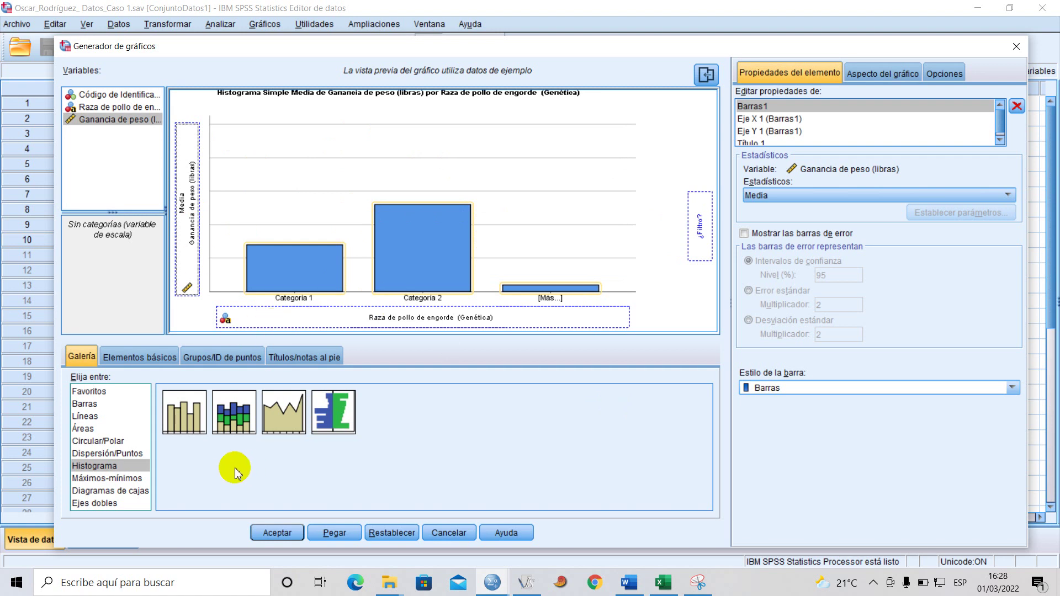
Change the chart in the builder to simple lines, and reset the Chart Builder.
{"action": "left_click", "coordinate": [86, 417]}
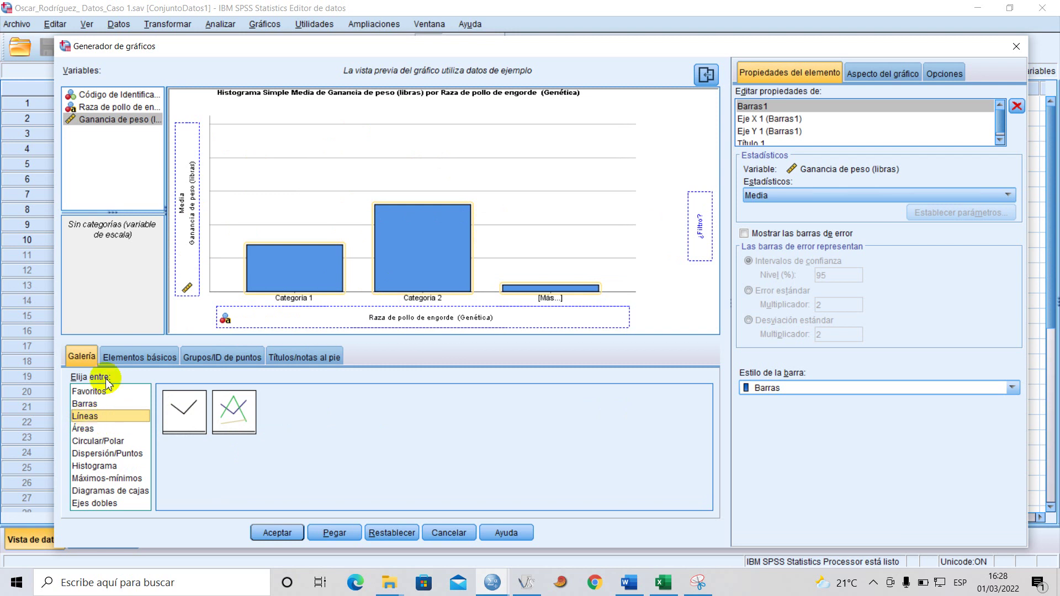
{"action": "double_click", "coordinate": [180, 410]}
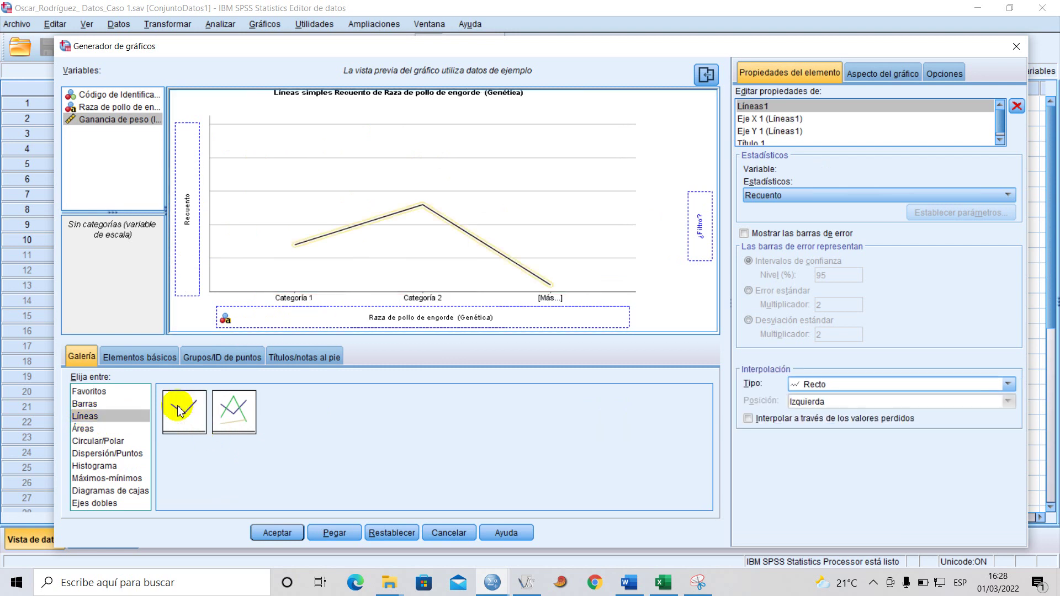
{"action": "left_click", "coordinate": [381, 314]}
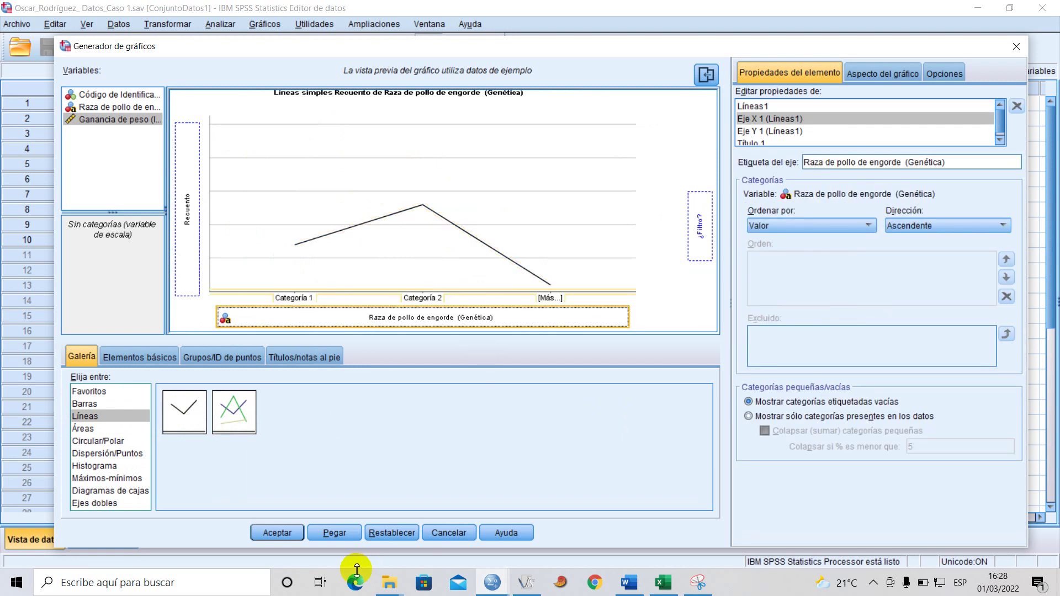
{"action": "left_click", "coordinate": [392, 534]}
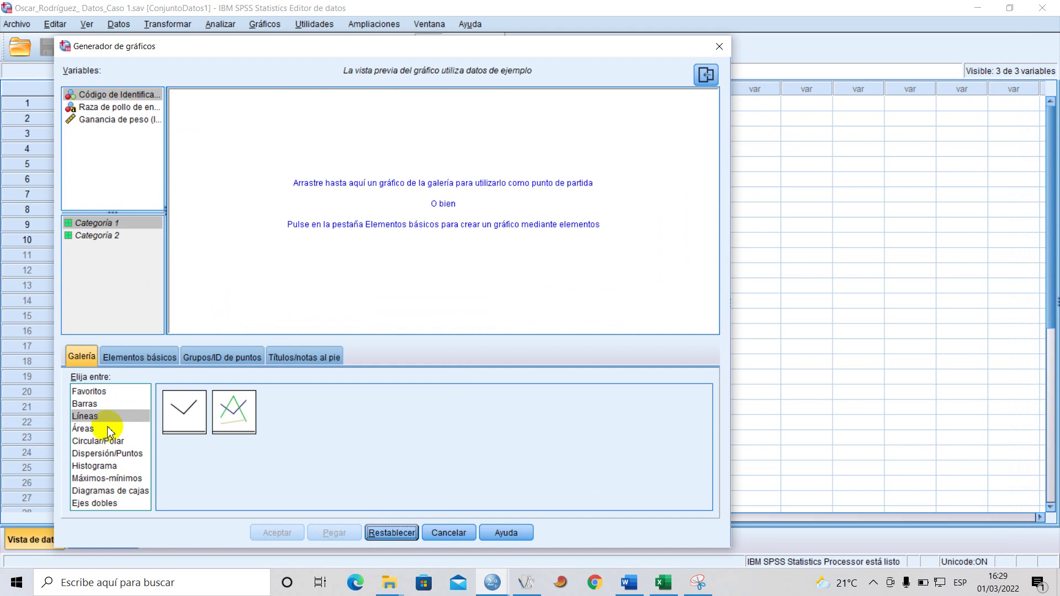
Generate a simple line chart with chicken breed on the X axis and mean weight gain in pounds on the Y axis.
{"action": "left_click", "coordinate": [98, 419]}
{"action": "left_click_drag", "start_coordinate": [184, 425], "coordinate": [379, 277]}
{"action": "left_click", "coordinate": [131, 109]}
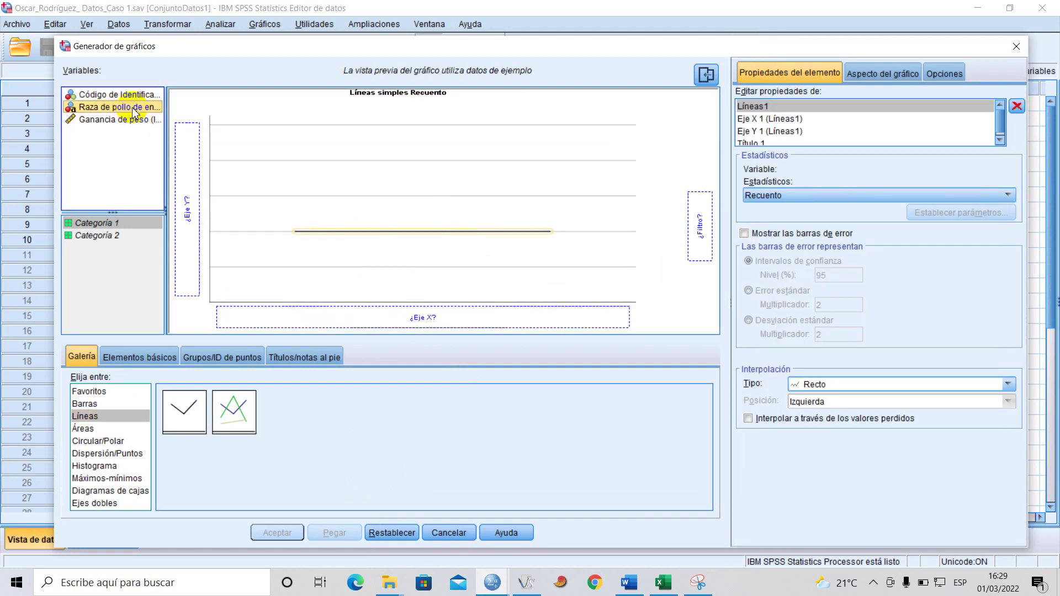
{"action": "left_click_drag", "start_coordinate": [308, 169], "coordinate": [362, 320]}
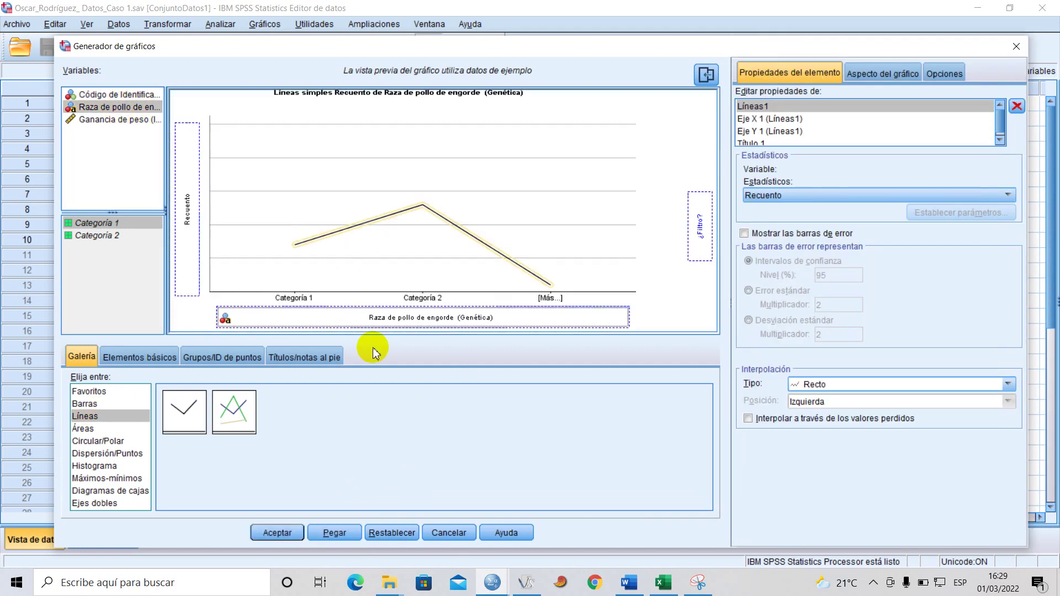
{"action": "left_click", "coordinate": [102, 120]}
{"action": "left_click_drag", "start_coordinate": [114, 132], "coordinate": [187, 220]}
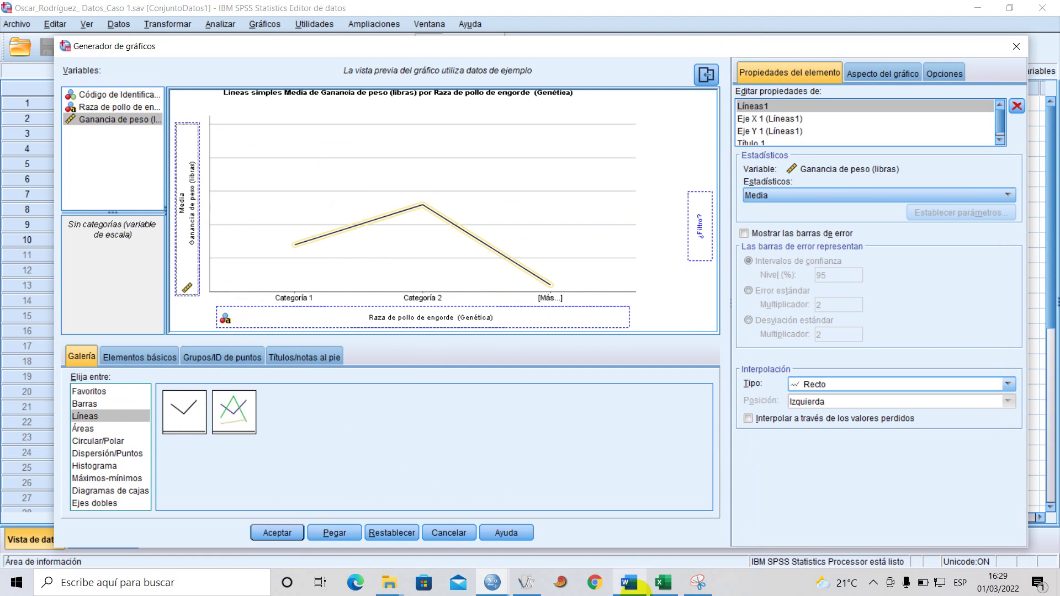
{"action": "left_click", "coordinate": [278, 532]}
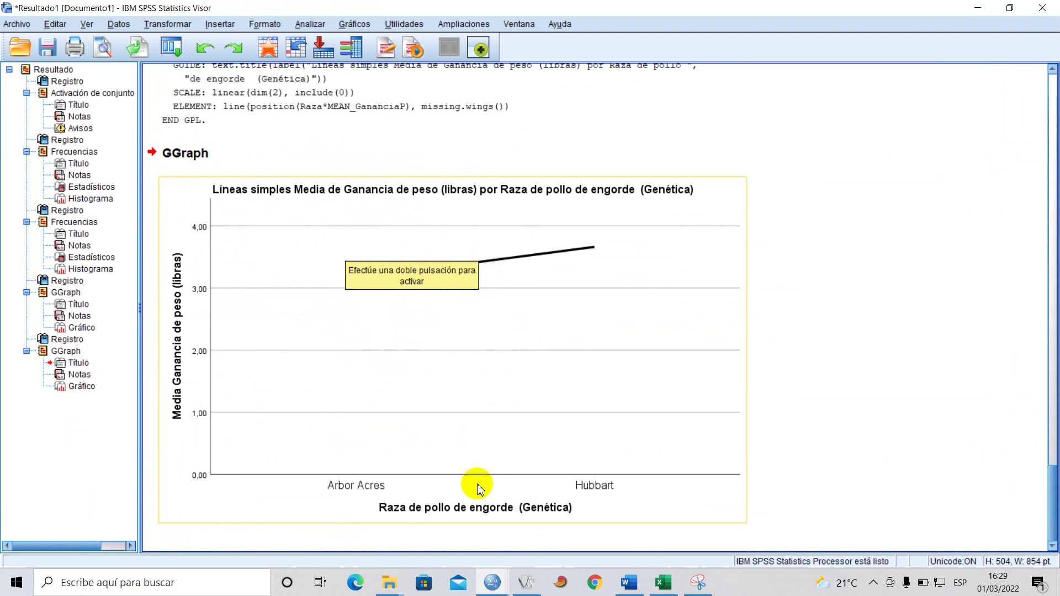
Switch to the Word lab document, then copy and remove the "Interpretación" block below the p-valor diagram in section 4.
{"action": "mouse_move", "coordinate": [638, 588]}
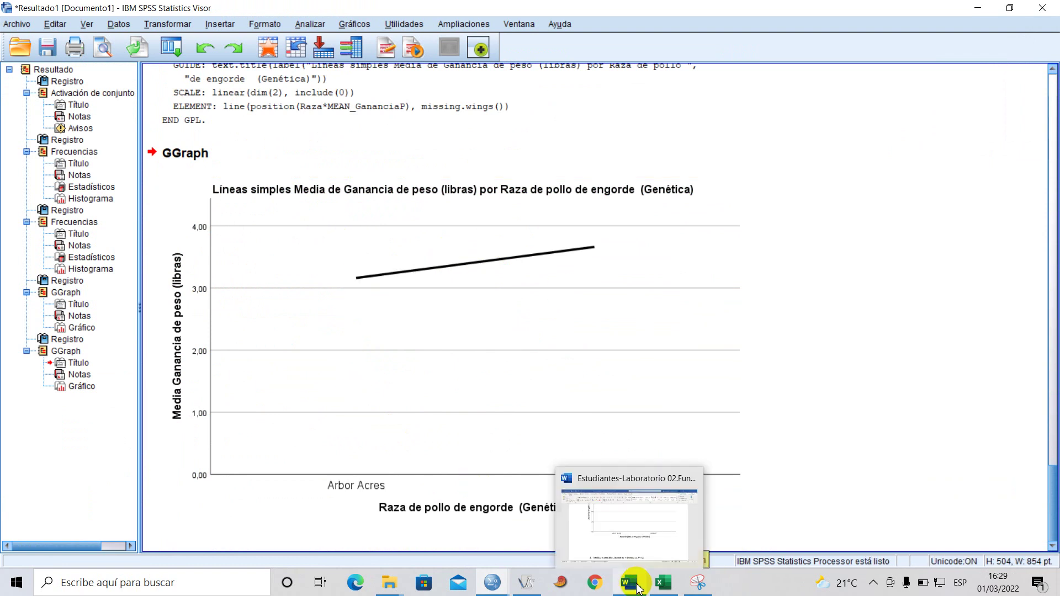
{"action": "left_click", "coordinate": [633, 544]}
{"action": "scroll", "coordinate": [289, 458], "scroll_direction": "down", "scroll_amount": 5}
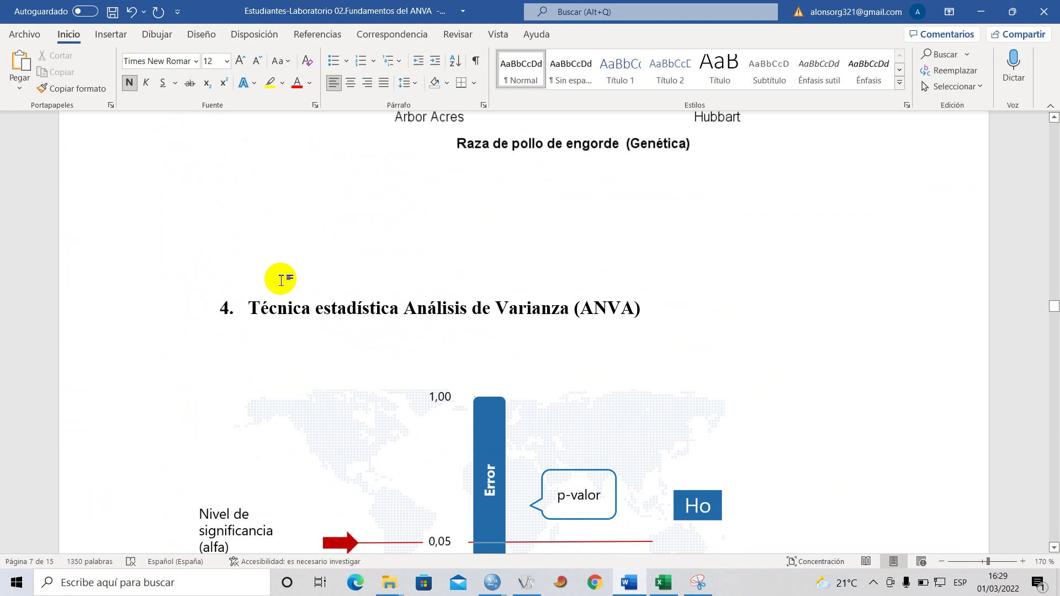
{"action": "scroll", "coordinate": [414, 266], "scroll_direction": "down", "scroll_amount": 2}
{"action": "scroll", "coordinate": [443, 312], "scroll_direction": "down", "scroll_amount": 8}
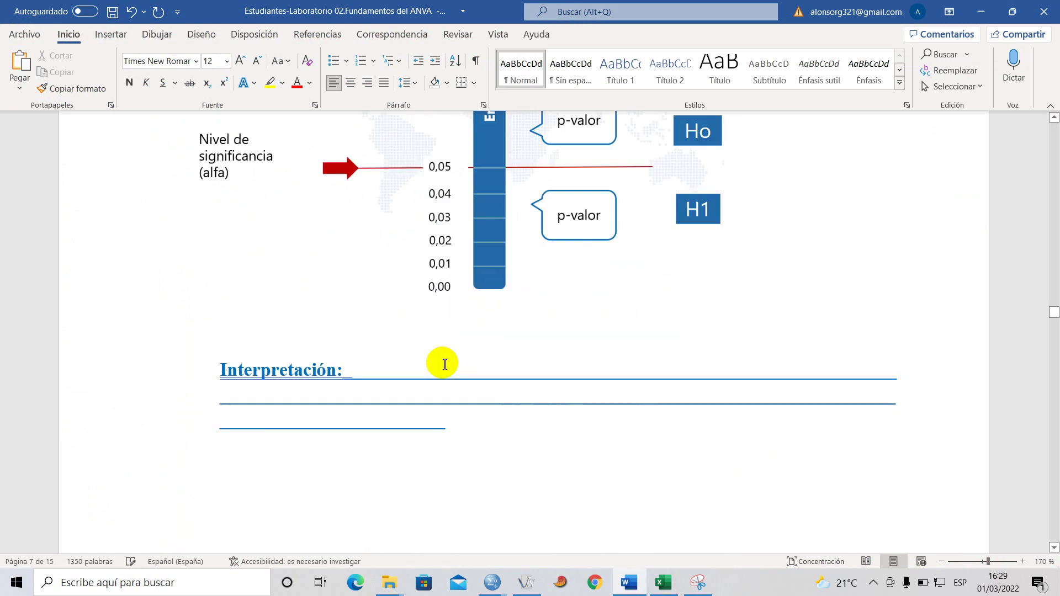
{"action": "scroll", "coordinate": [293, 379], "scroll_direction": "up", "scroll_amount": 6}
{"action": "scroll", "coordinate": [326, 438], "scroll_direction": "down", "scroll_amount": 2}
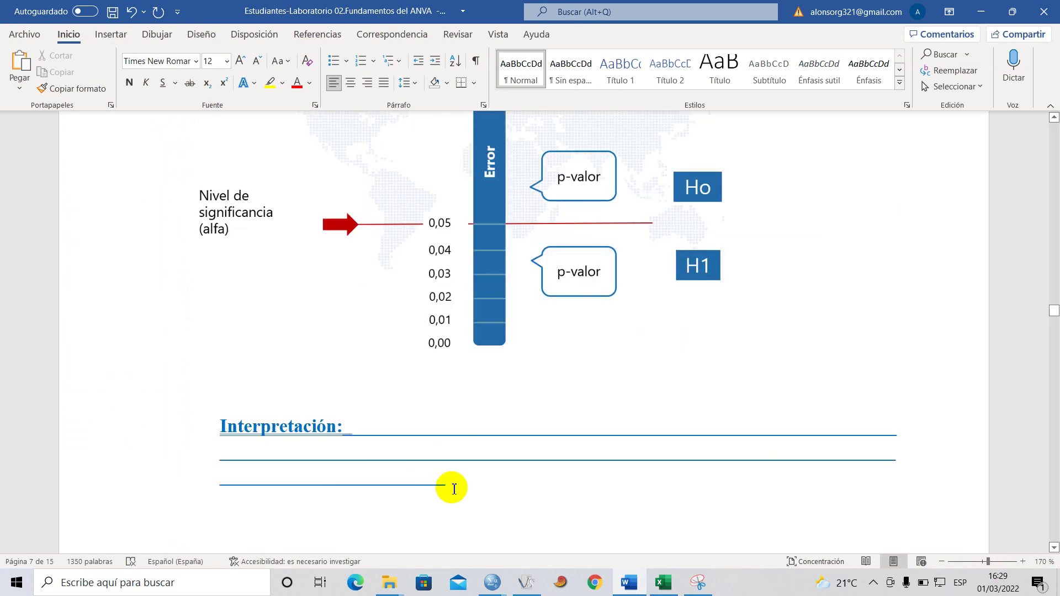
{"action": "left_click_drag", "start_coordinate": [449, 488], "coordinate": [229, 407]}
{"action": "key", "text": "ctrl+c"}
{"action": "key", "text": "Delete"}
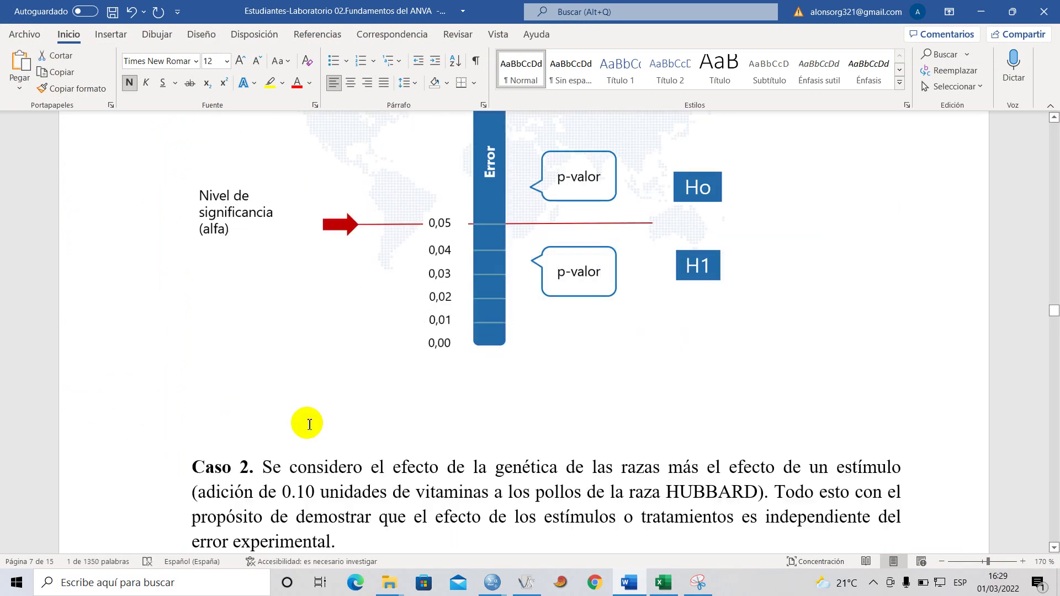
Paste the "Interpretación" block between the "Técnica estadística Análisis de Varianza (ANVA)" heading and the p-valor diagram.
{"action": "scroll", "coordinate": [304, 420], "scroll_direction": "up", "scroll_amount": 6}
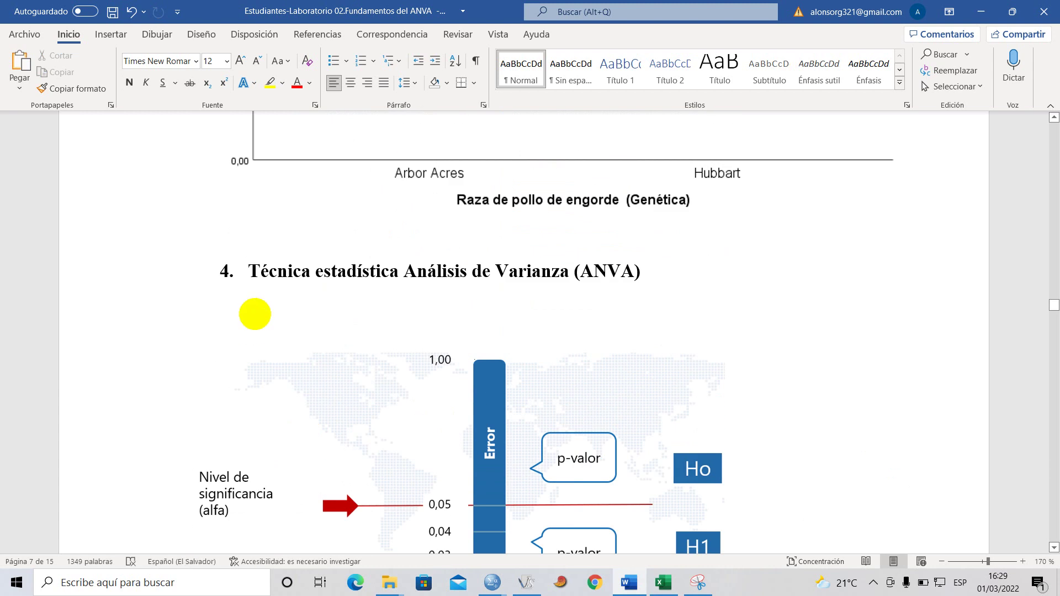
{"action": "left_click", "coordinate": [254, 314]}
{"action": "key", "text": "ctrl+v"}
{"action": "scroll", "coordinate": [331, 398], "scroll_direction": "down", "scroll_amount": 5}
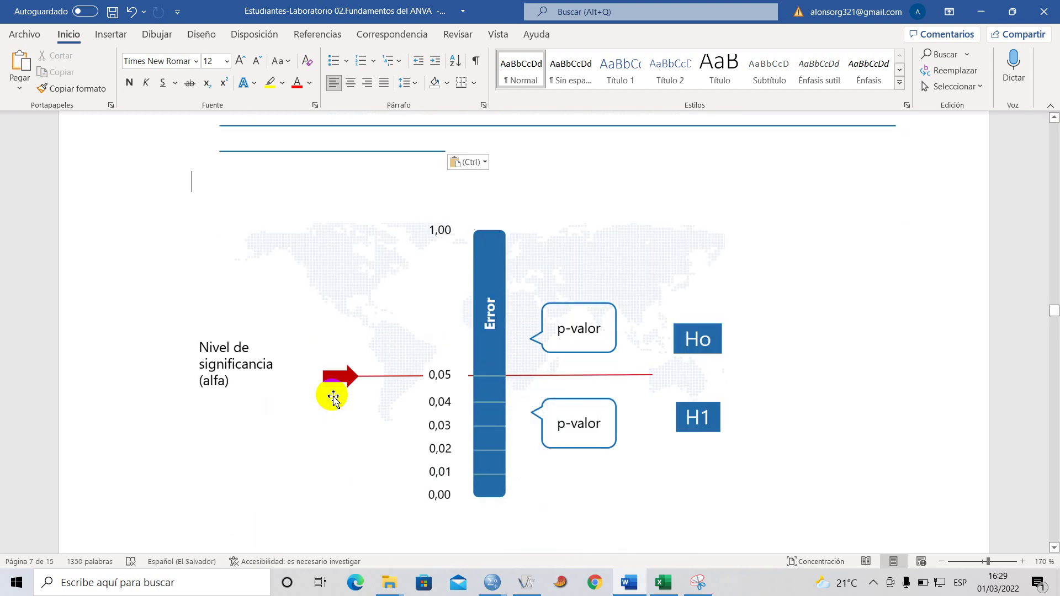
Examine the section 4 layout around the moved "Interpretación" block and the p-valor diagram.
{"action": "scroll", "coordinate": [333, 396], "scroll_direction": "up", "scroll_amount": 2}
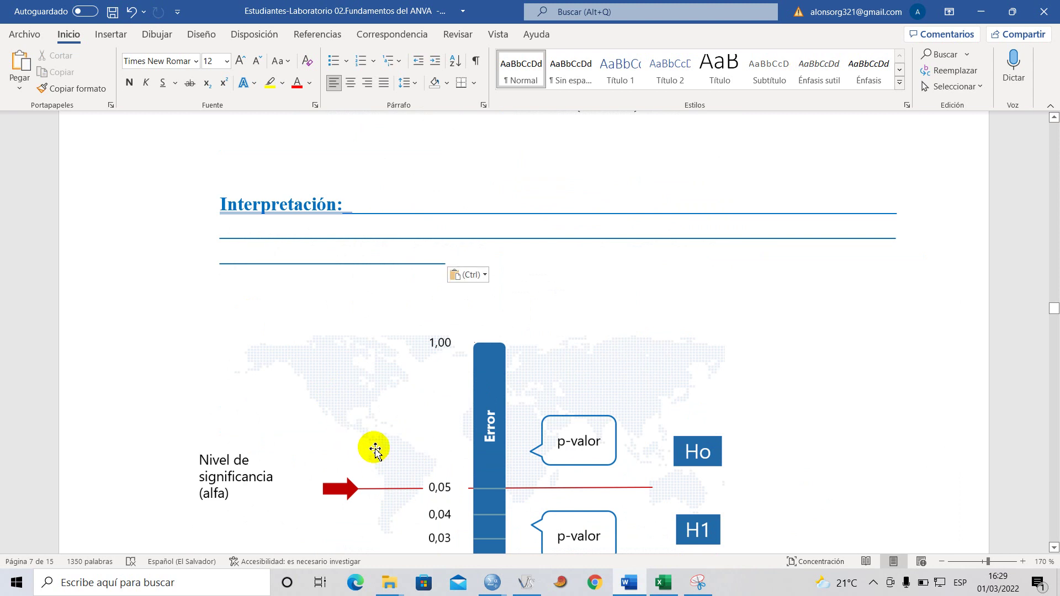
{"action": "scroll", "coordinate": [374, 450], "scroll_direction": "down", "scroll_amount": 2}
{"action": "scroll", "coordinate": [374, 450], "scroll_direction": "up", "scroll_amount": 3}
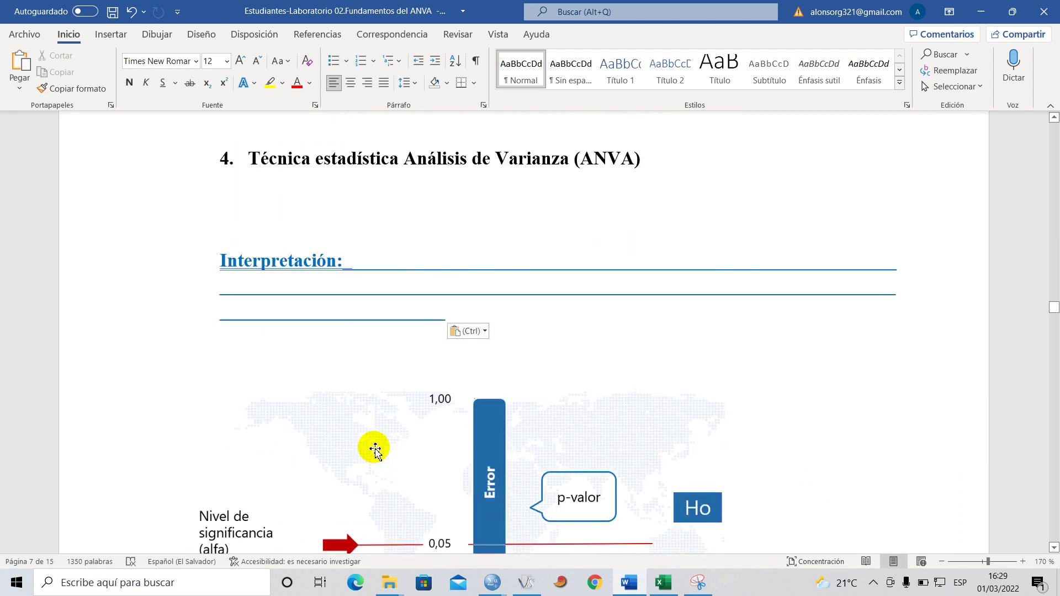
{"action": "scroll", "coordinate": [375, 450], "scroll_direction": "down", "scroll_amount": 2}
{"action": "scroll", "coordinate": [313, 287], "scroll_direction": "up", "scroll_amount": 2}
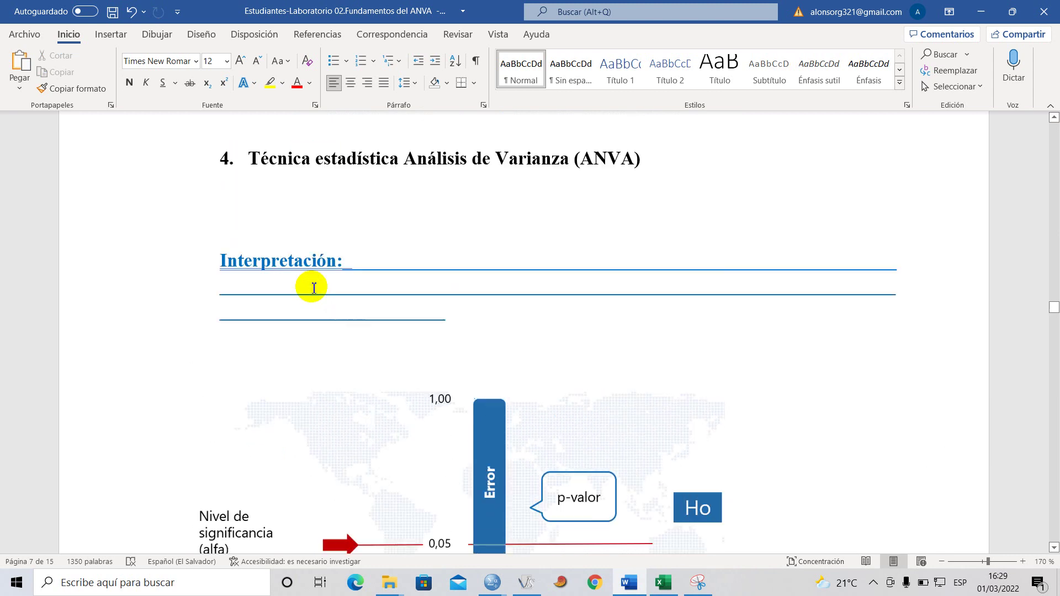
{"action": "scroll", "coordinate": [313, 287], "scroll_direction": "down", "scroll_amount": 6}
{"action": "scroll", "coordinate": [309, 291], "scroll_direction": "up", "scroll_amount": 8}
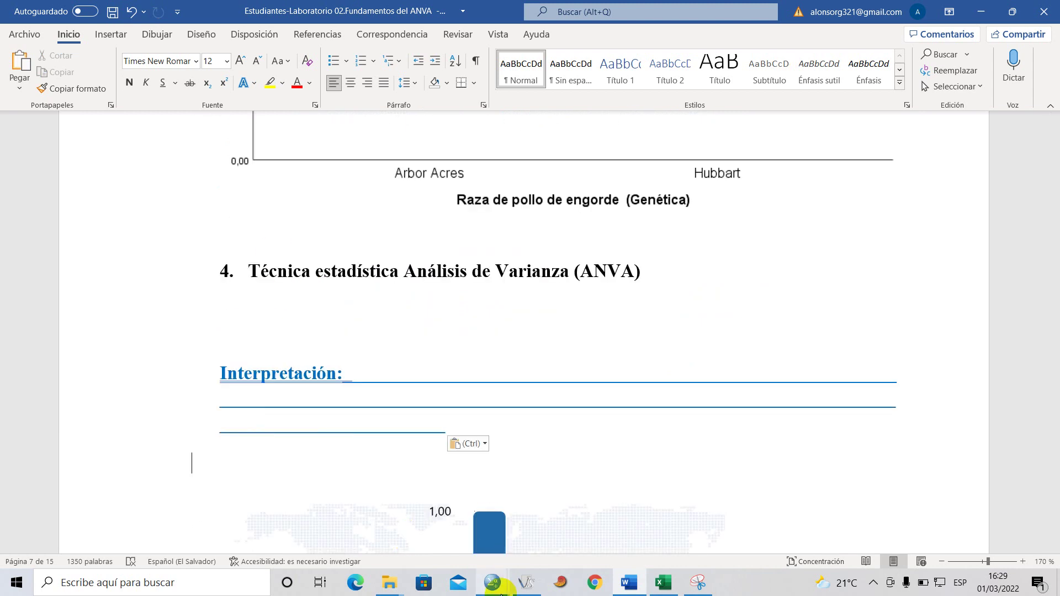
Switch to the SPSS syntax file and review the line chart block and the EXAMINE block for the normality assumption.
{"action": "mouse_move", "coordinate": [501, 590]}
{"action": "left_click", "coordinate": [646, 544]}
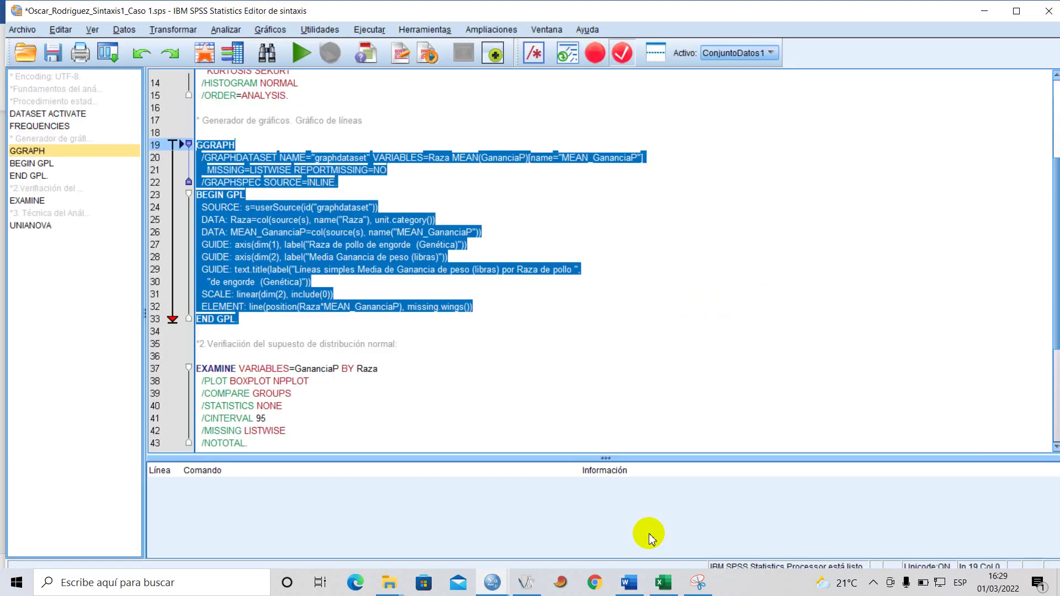
{"action": "left_click", "coordinate": [271, 317]}
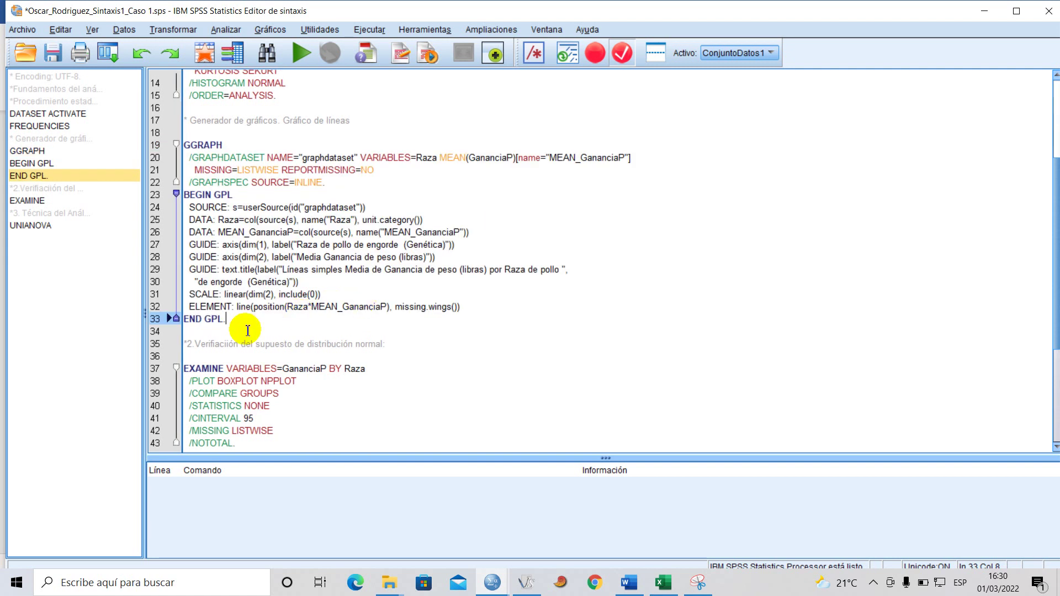
{"action": "scroll", "coordinate": [247, 330], "scroll_direction": "down", "scroll_amount": 4}
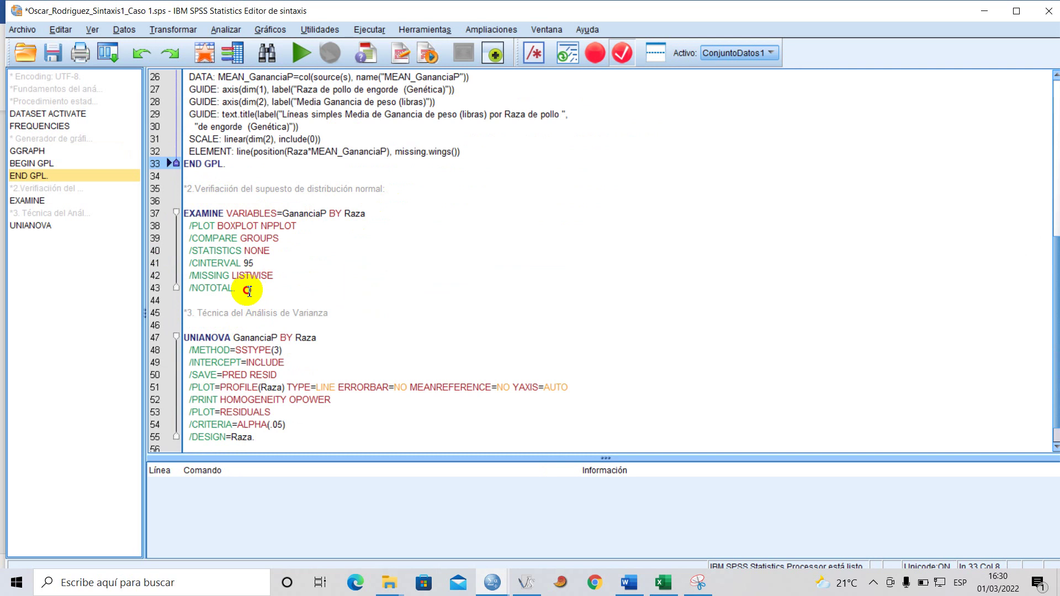
{"action": "left_click_drag", "start_coordinate": [247, 290], "coordinate": [175, 188]}
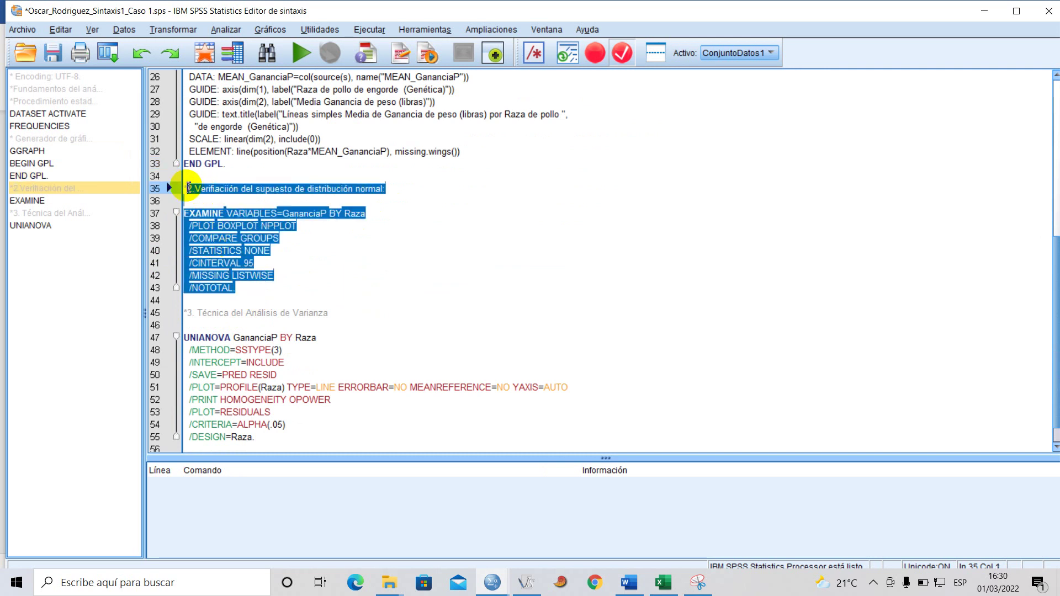
{"action": "left_click", "coordinate": [252, 165]}
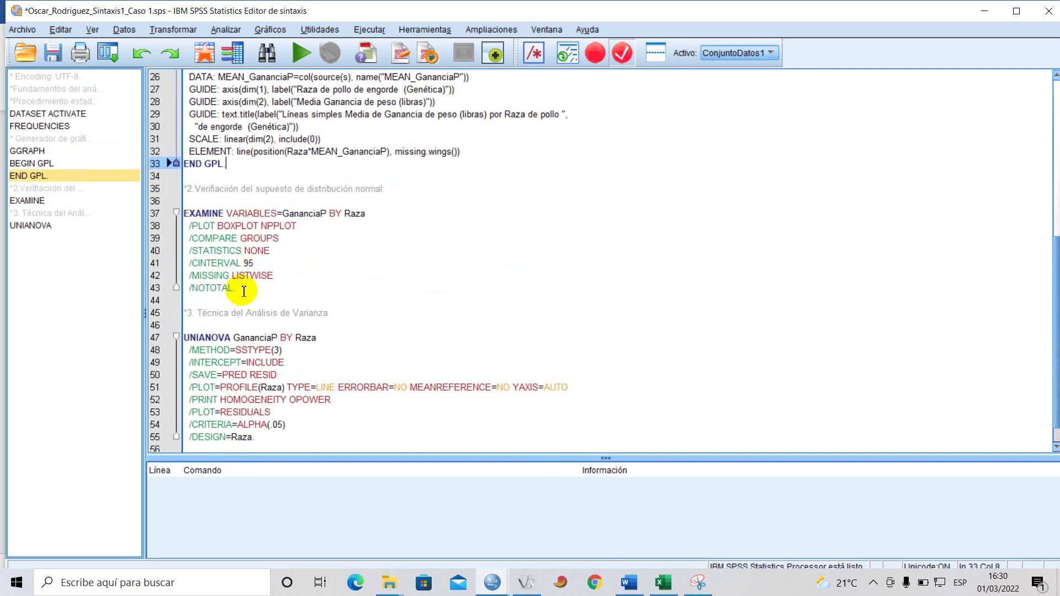
{"action": "left_click_drag", "start_coordinate": [265, 288], "coordinate": [258, 200]}
{"action": "left_click", "coordinate": [258, 200]}
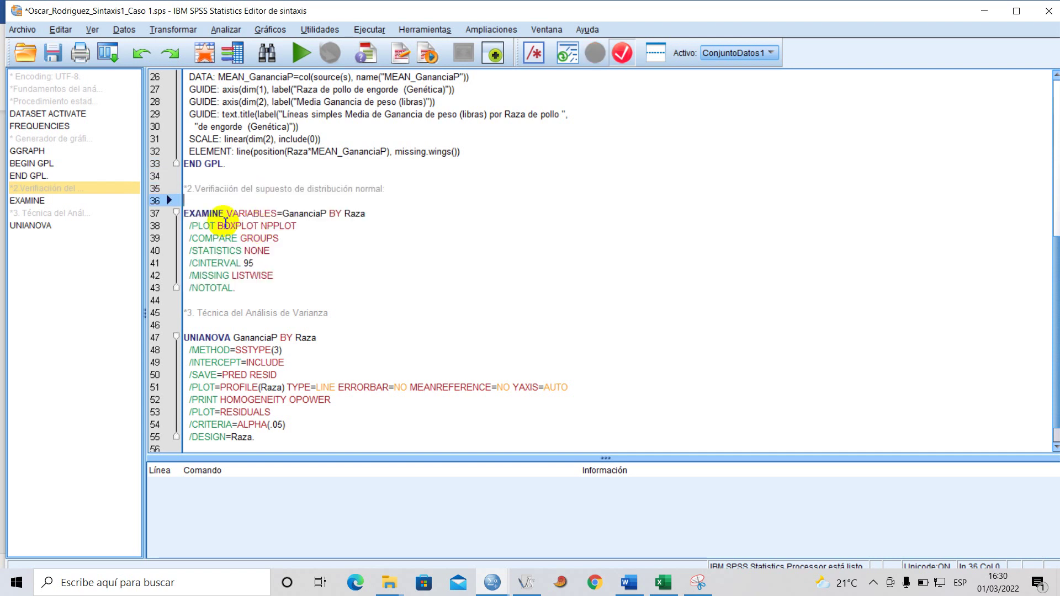
Run only the UNIANOVA GananciaP BY Raza block under the "Técnica del Análisis de Varianza" comment.
{"action": "scroll", "coordinate": [265, 282], "scroll_direction": "down", "scroll_amount": 1}
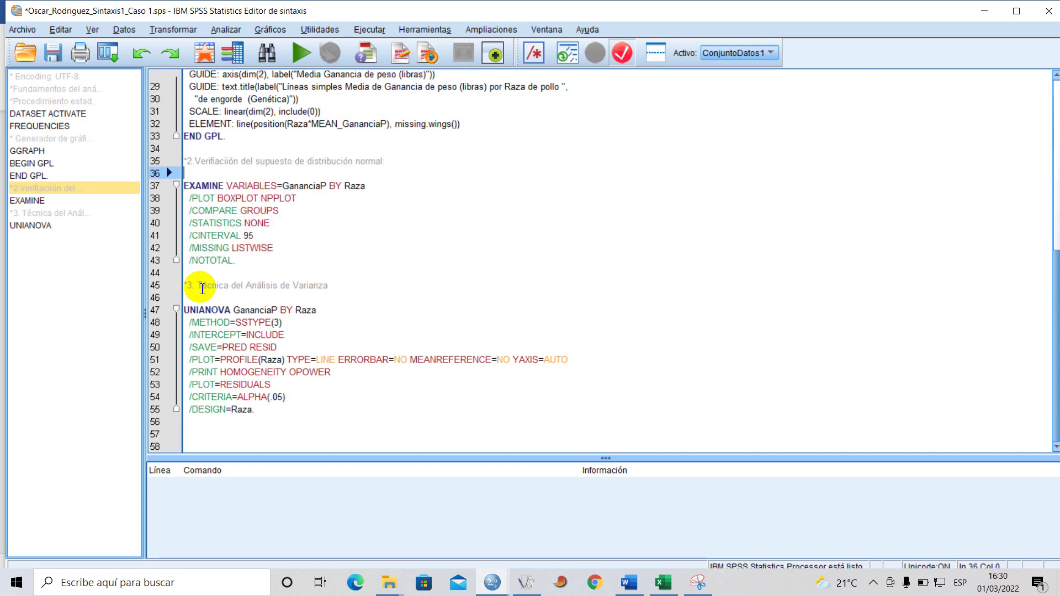
{"action": "left_click_drag", "start_coordinate": [198, 285], "coordinate": [350, 285]}
{"action": "left_click", "coordinate": [265, 423]}
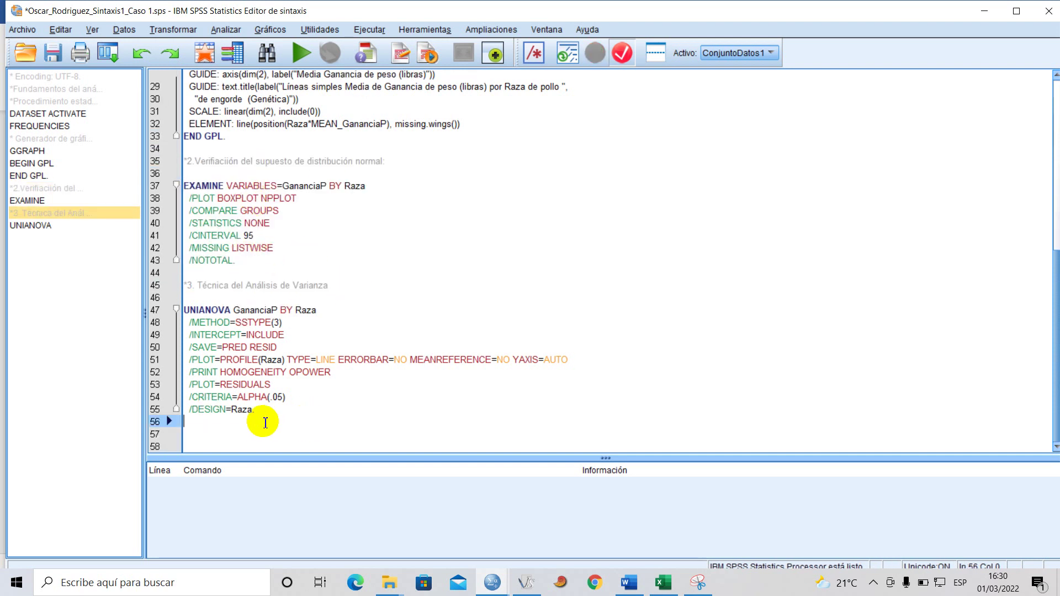
{"action": "left_click_drag", "start_coordinate": [253, 410], "coordinate": [183, 308]}
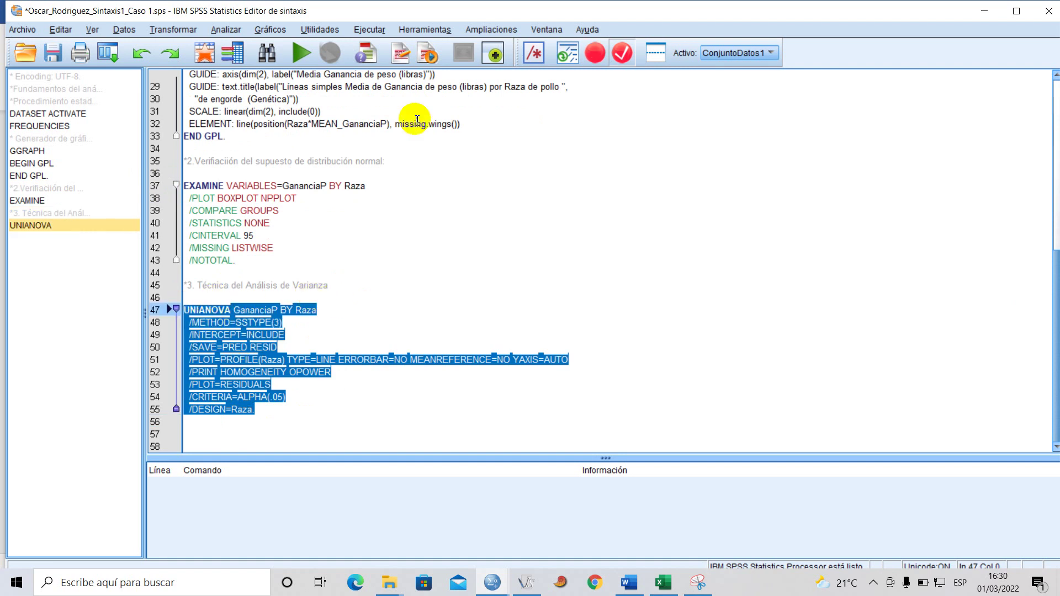
{"action": "left_click", "coordinate": [299, 53]}
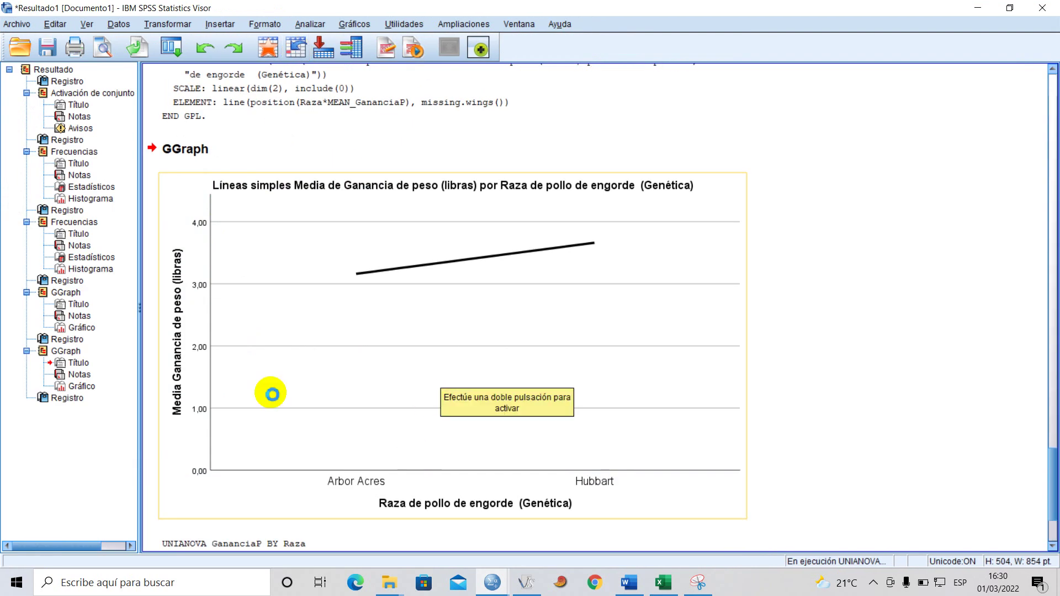
Examine the univariate analysis output, from the Levene test and inter-subject effects tables to the residual and marginal means charts.
{"action": "scroll", "coordinate": [286, 446], "scroll_direction": "down", "scroll_amount": 3}
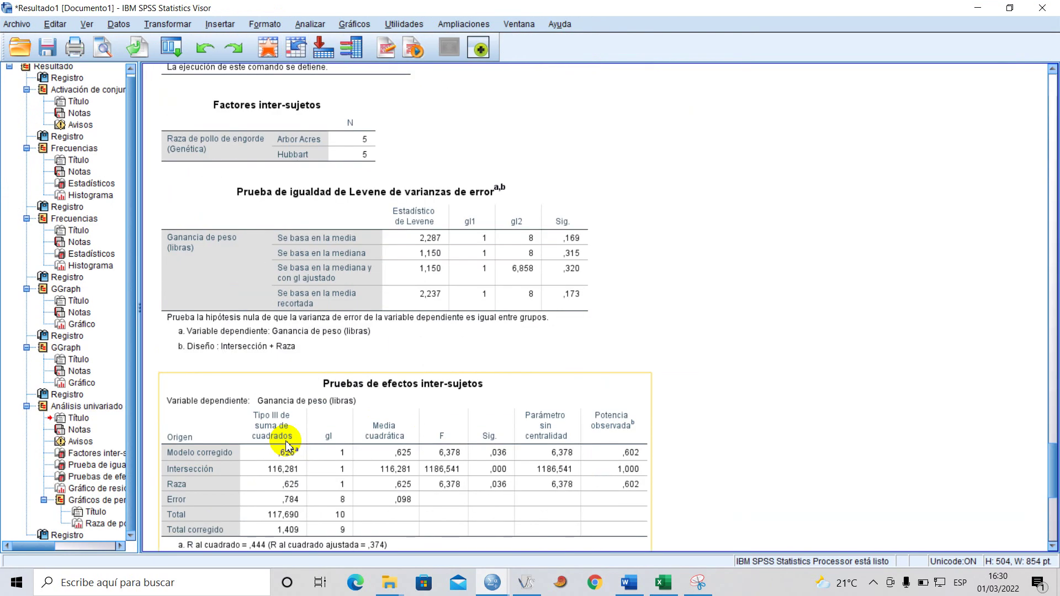
{"action": "scroll", "coordinate": [265, 284], "scroll_direction": "up", "scroll_amount": 1}
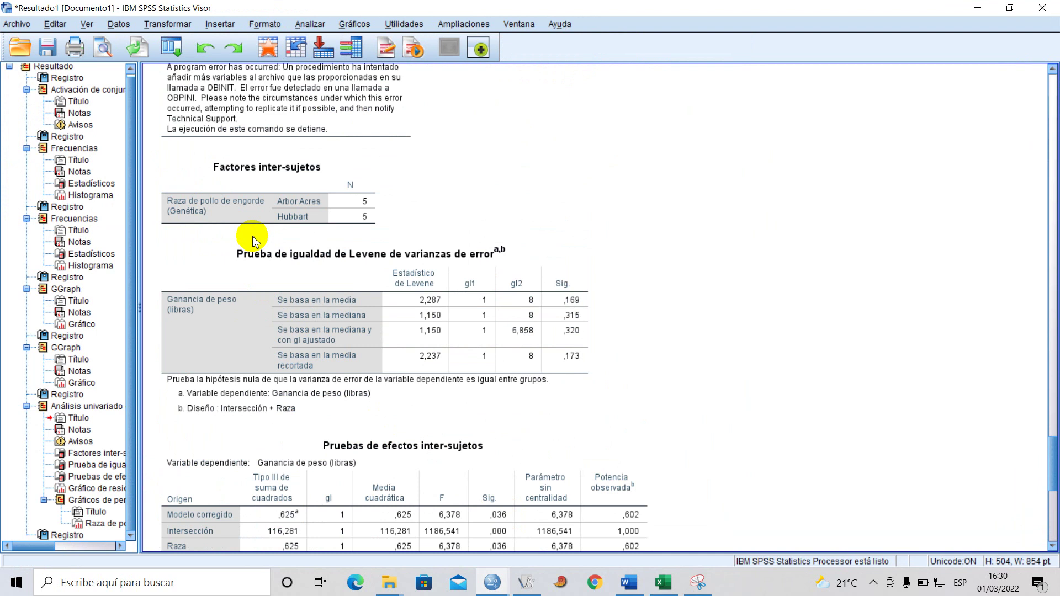
{"action": "scroll", "coordinate": [252, 239], "scroll_direction": "down", "scroll_amount": 2}
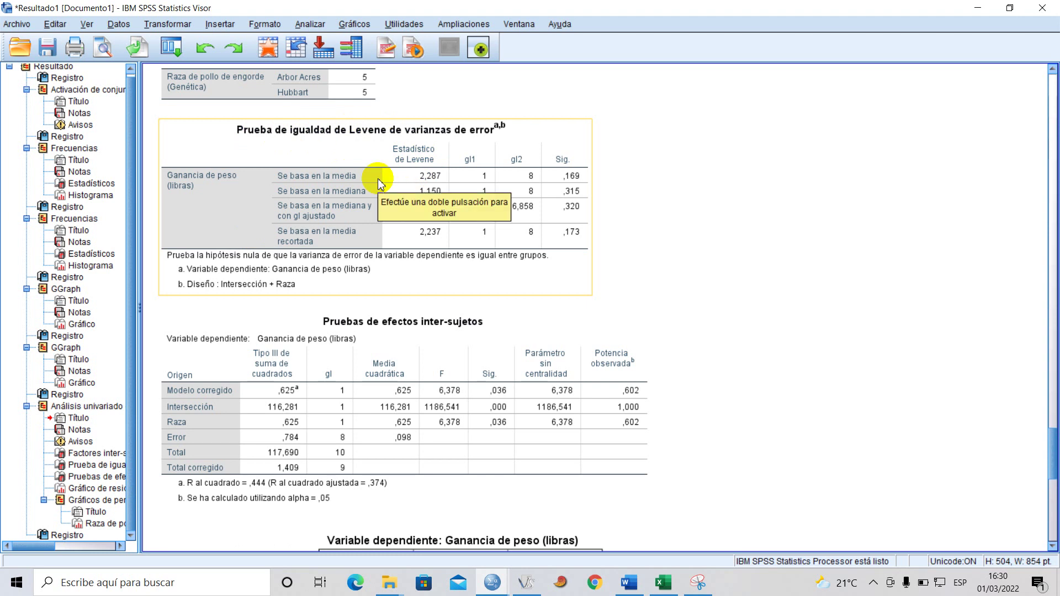
{"action": "scroll", "coordinate": [322, 242], "scroll_direction": "down", "scroll_amount": 5}
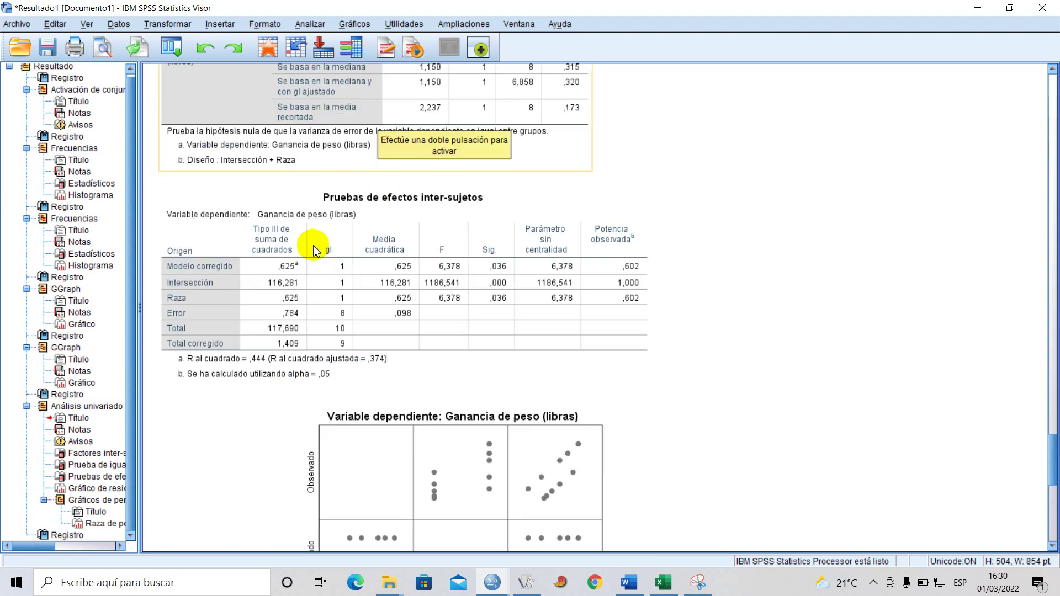
{"action": "scroll", "coordinate": [288, 281], "scroll_direction": "up", "scroll_amount": 2}
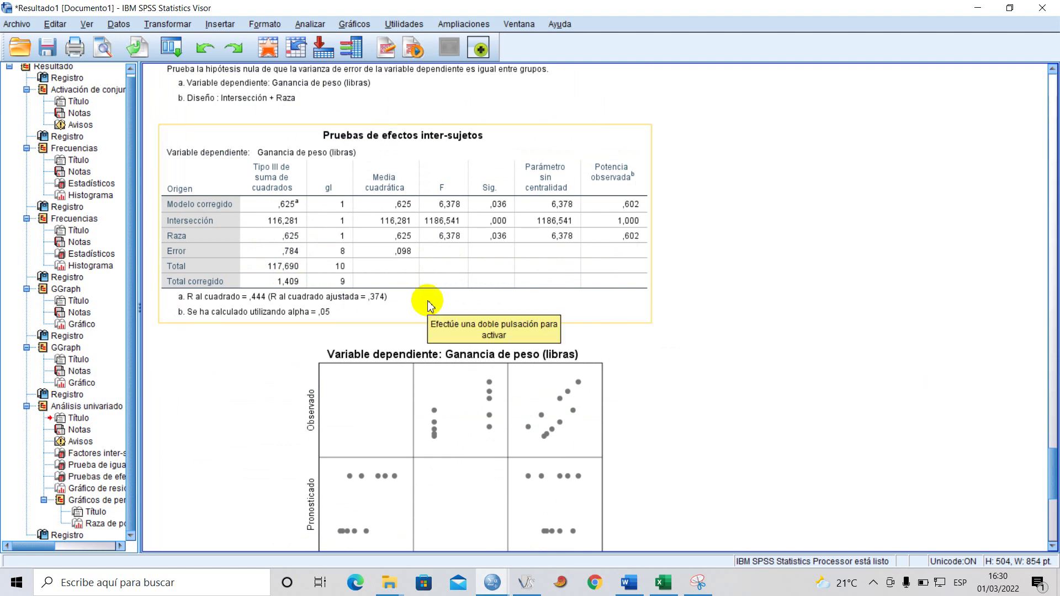
{"action": "scroll", "coordinate": [429, 305], "scroll_direction": "down", "scroll_amount": 10}
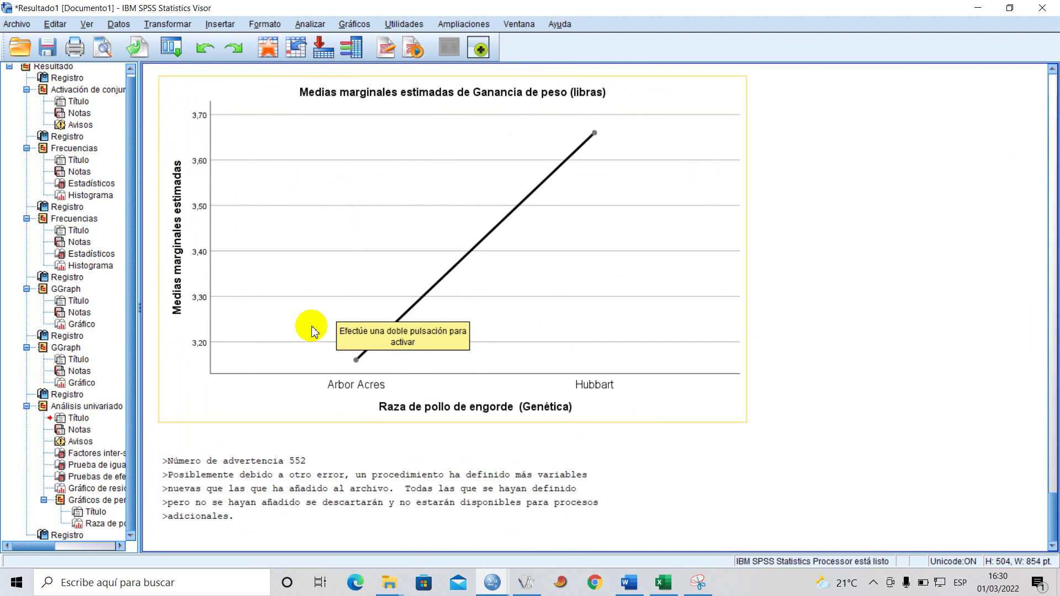
Copy the "Pruebas de efectos inter-sujetos" table and paste it into the Word lab document below the section 4 "Interpretación" block.
{"action": "scroll", "coordinate": [313, 329], "scroll_direction": "up", "scroll_amount": 10}
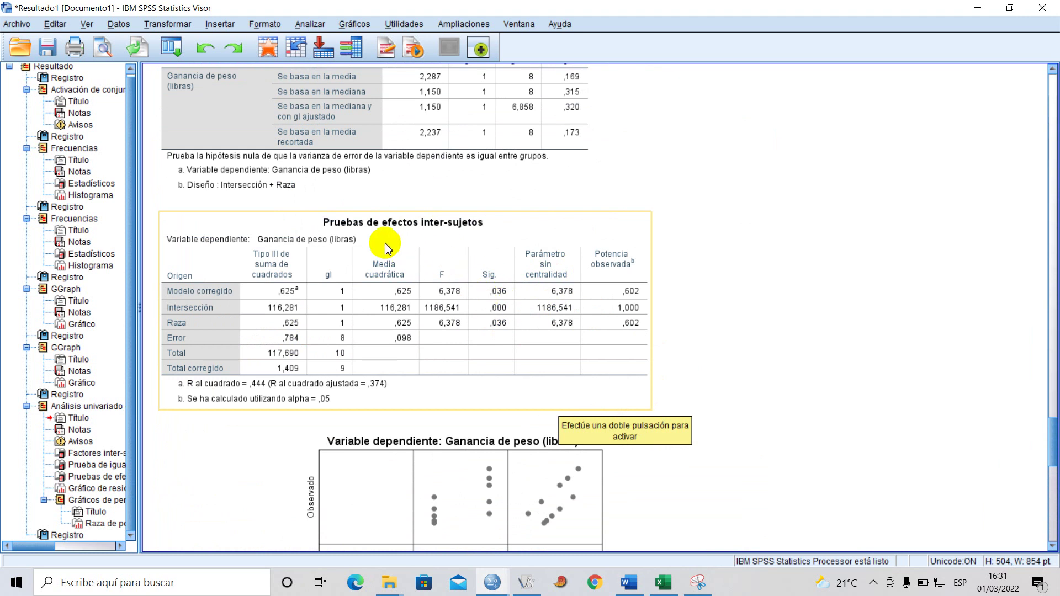
{"action": "right_click", "coordinate": [510, 222]}
{"action": "left_click", "coordinate": [538, 244]}
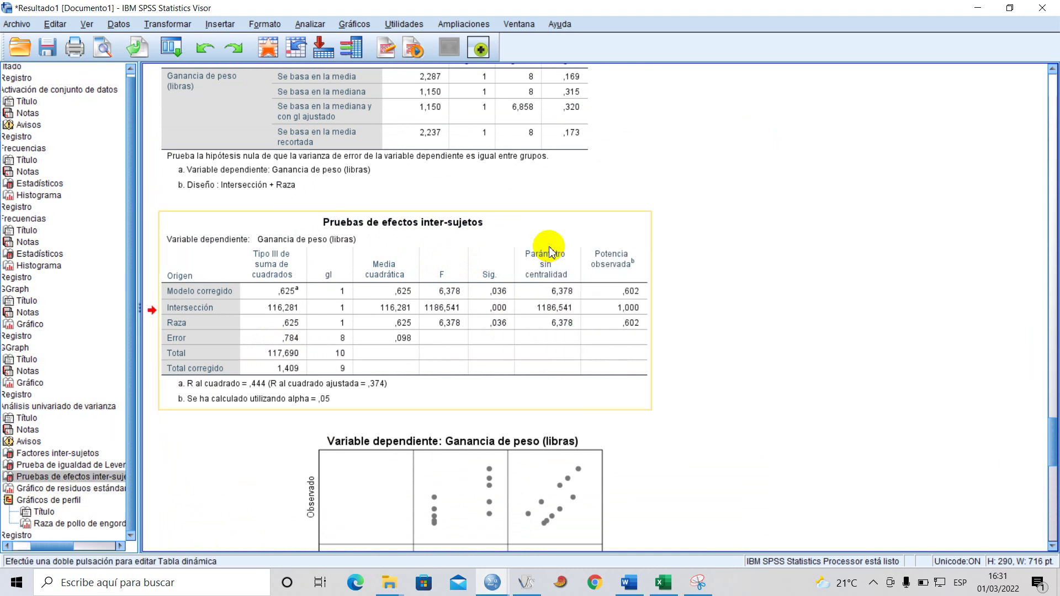
{"action": "left_click", "coordinate": [626, 589]}
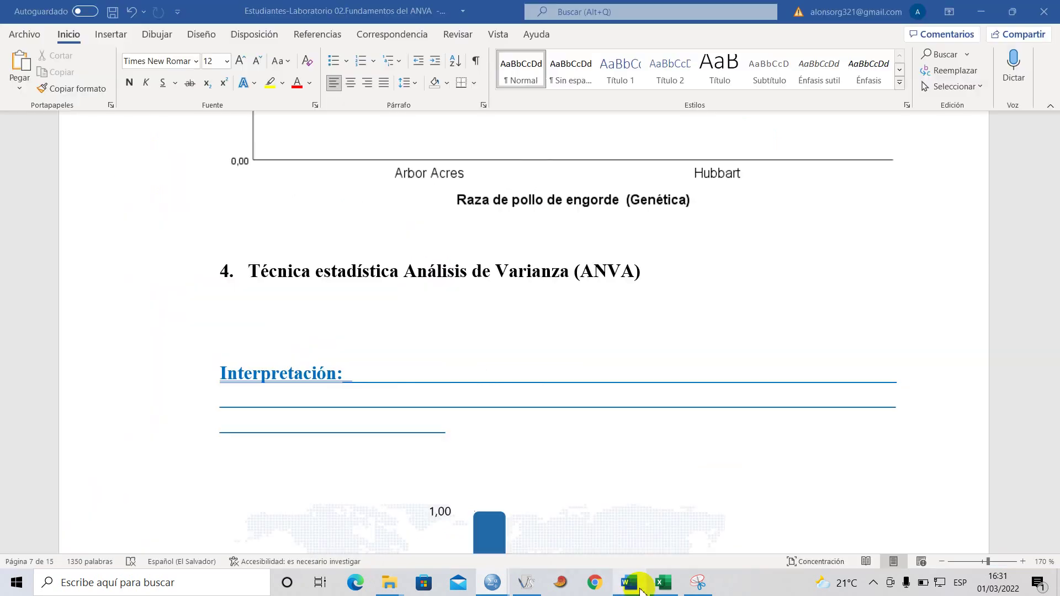
{"action": "left_click", "coordinate": [287, 470]}
{"action": "key", "text": "ctrl+v"}
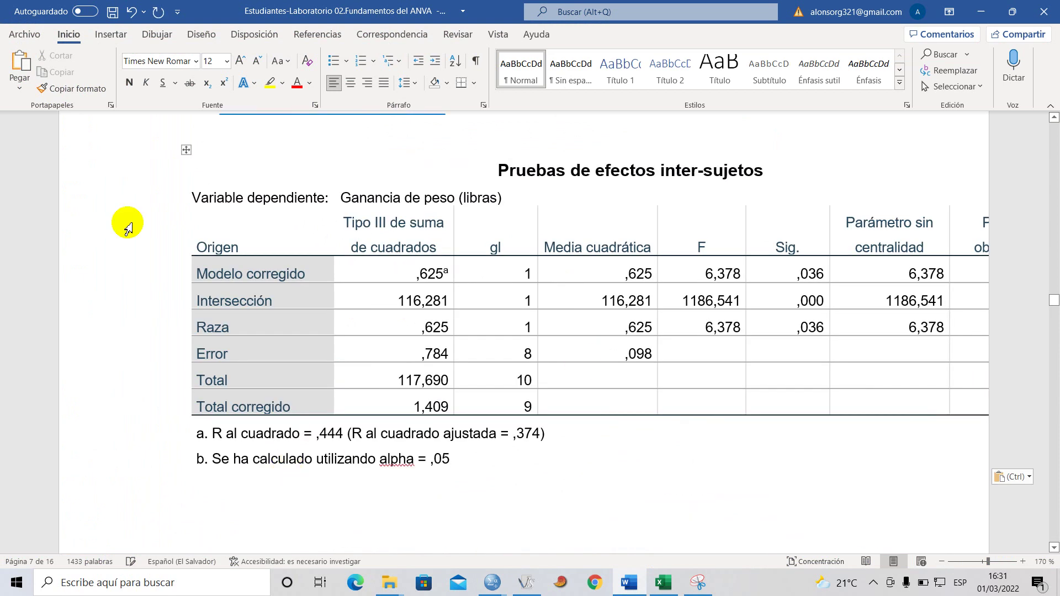
AutoFit the pasted "Pruebas de efectos inter-sujetos" table to the window width and check its layout on the page.
{"action": "scroll", "coordinate": [189, 270], "scroll_direction": "down", "scroll_amount": 2}
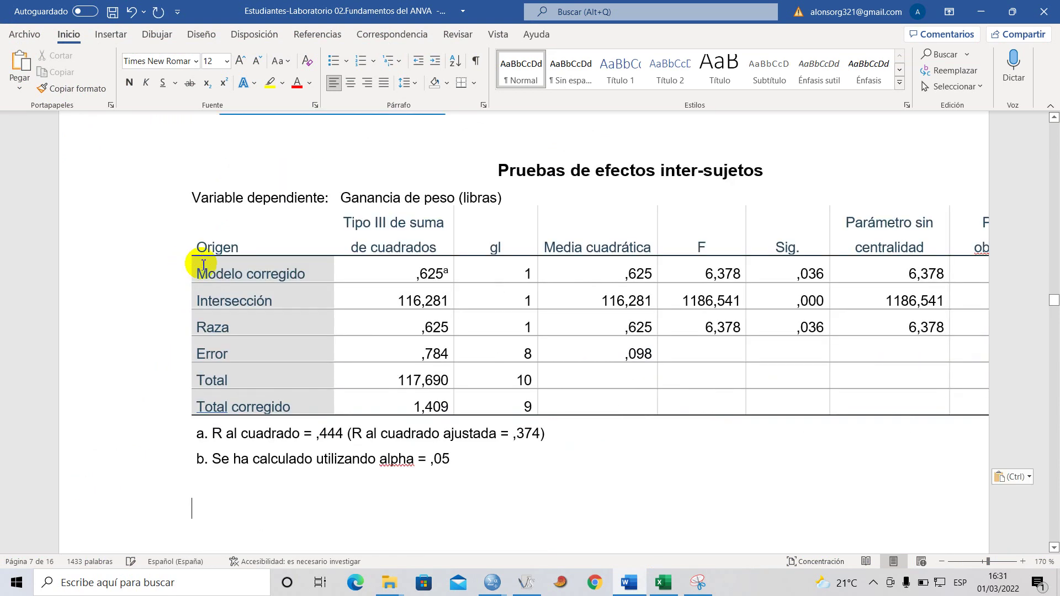
{"action": "left_click", "coordinate": [188, 151]}
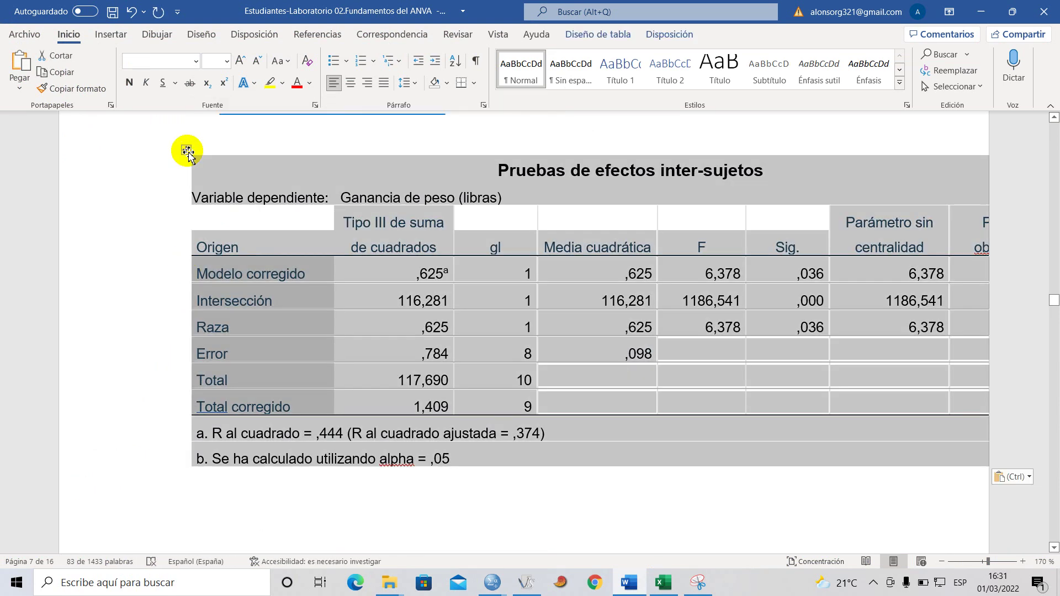
{"action": "right_click", "coordinate": [187, 152]}
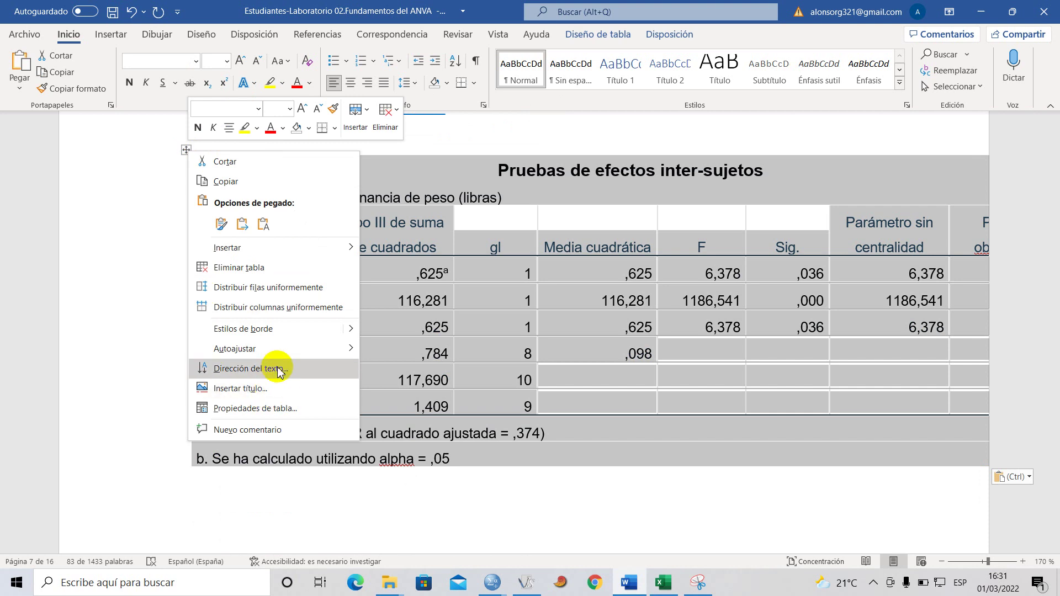
{"action": "mouse_move", "coordinate": [285, 348]}
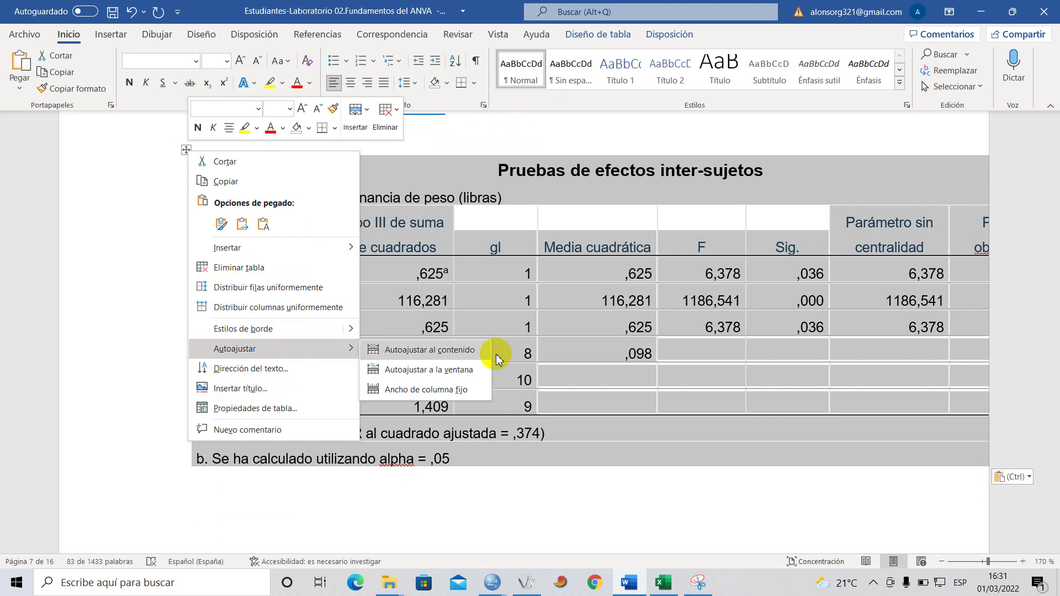
{"action": "left_click", "coordinate": [456, 369]}
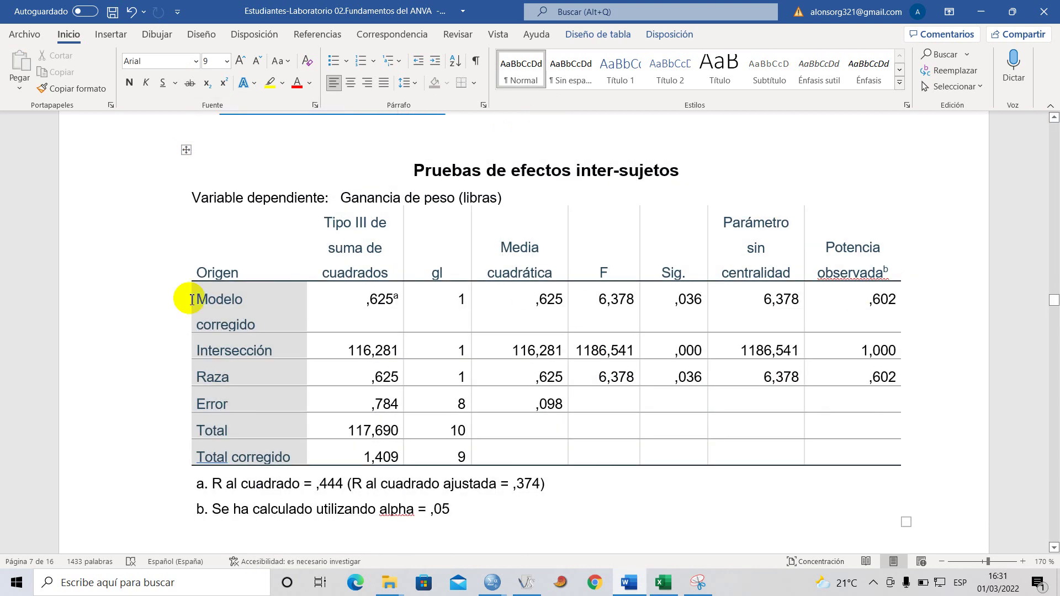
{"action": "left_click", "coordinate": [261, 368]}
{"action": "scroll", "coordinate": [270, 373], "scroll_direction": "down", "scroll_amount": 2}
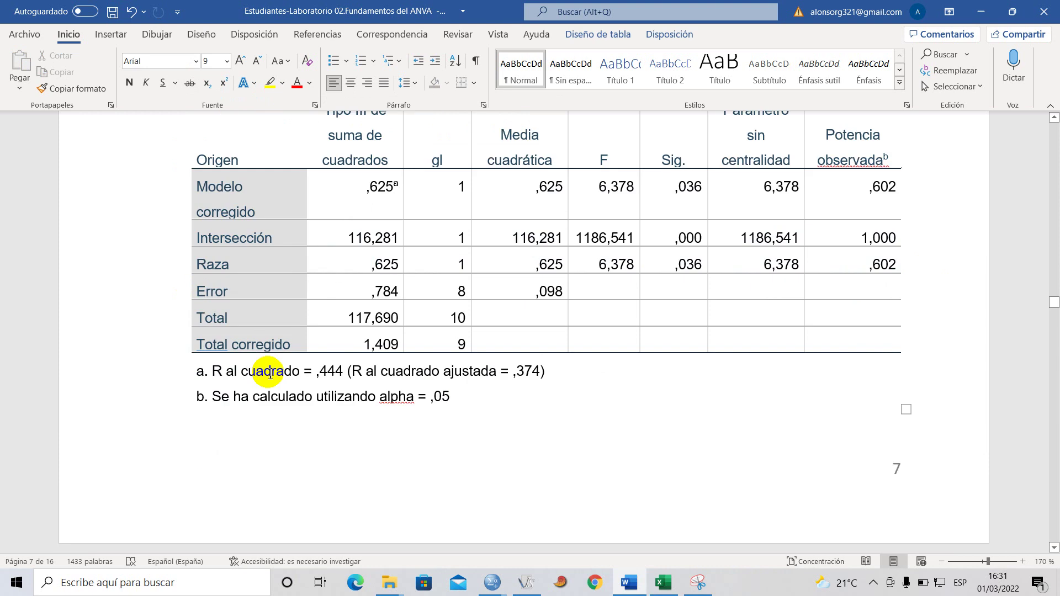
{"action": "scroll", "coordinate": [260, 504], "scroll_direction": "up", "scroll_amount": 3}
{"action": "scroll", "coordinate": [272, 369], "scroll_direction": "down", "scroll_amount": 2}
{"action": "scroll", "coordinate": [339, 275], "scroll_direction": "up", "scroll_amount": 2}
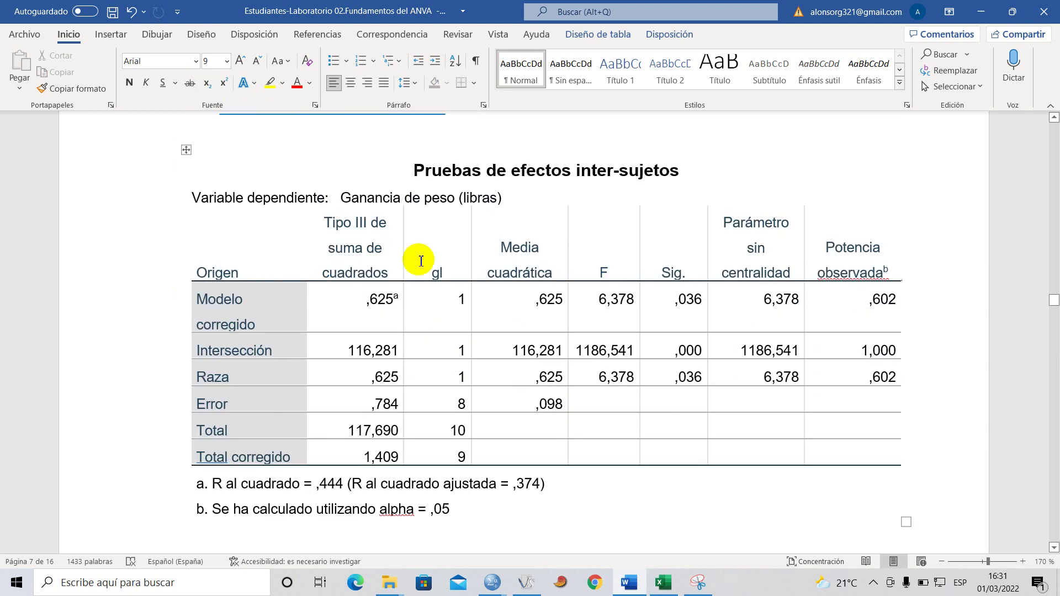
Delete the "Modelo corregido" and "Intersección" rows from the inter-subject effects table.
{"action": "mouse_move", "coordinate": [203, 293]}
{"action": "left_mouse_down"}
{"action": "mouse_move", "coordinate": [326, 346]}
{"action": "mouse_move", "coordinate": [925, 355]}
{"action": "left_mouse_up"}
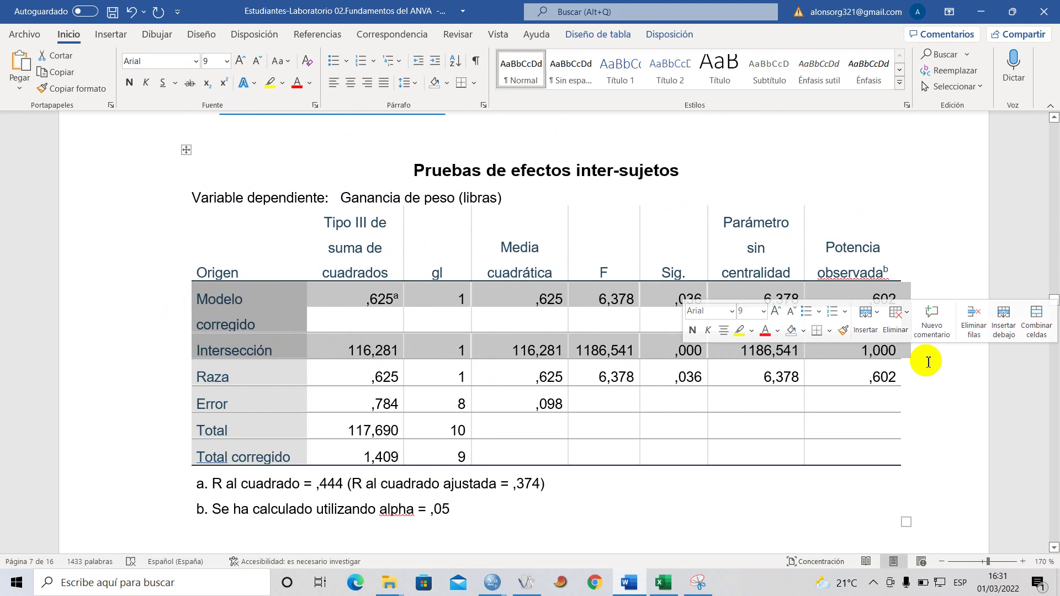
{"action": "key", "text": "BackSpace"}
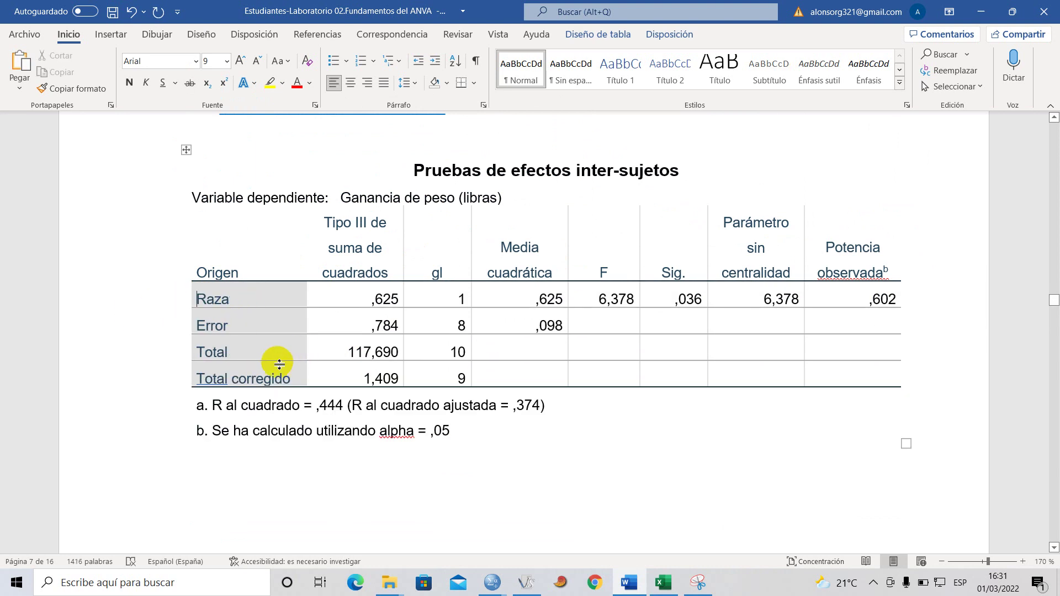
{"action": "left_click", "coordinate": [461, 378]}
{"action": "left_click", "coordinate": [478, 436]}
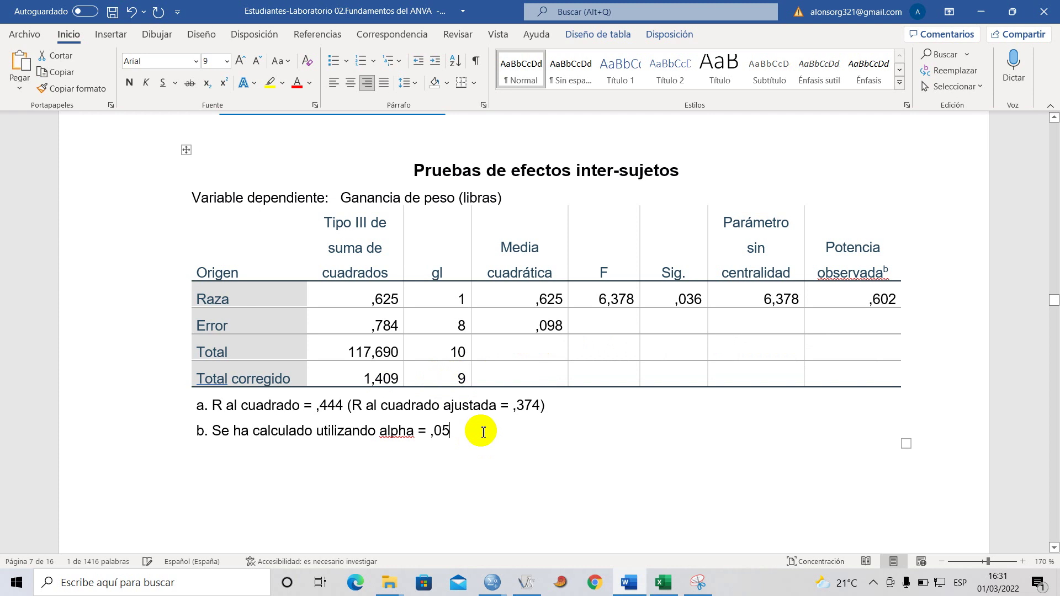
Highlight the F value of the Raza row in yellow in the inter-subject effects table.
{"action": "scroll", "coordinate": [457, 409], "scroll_direction": "up", "scroll_amount": 2}
{"action": "scroll", "coordinate": [390, 341], "scroll_direction": "down", "scroll_amount": 1}
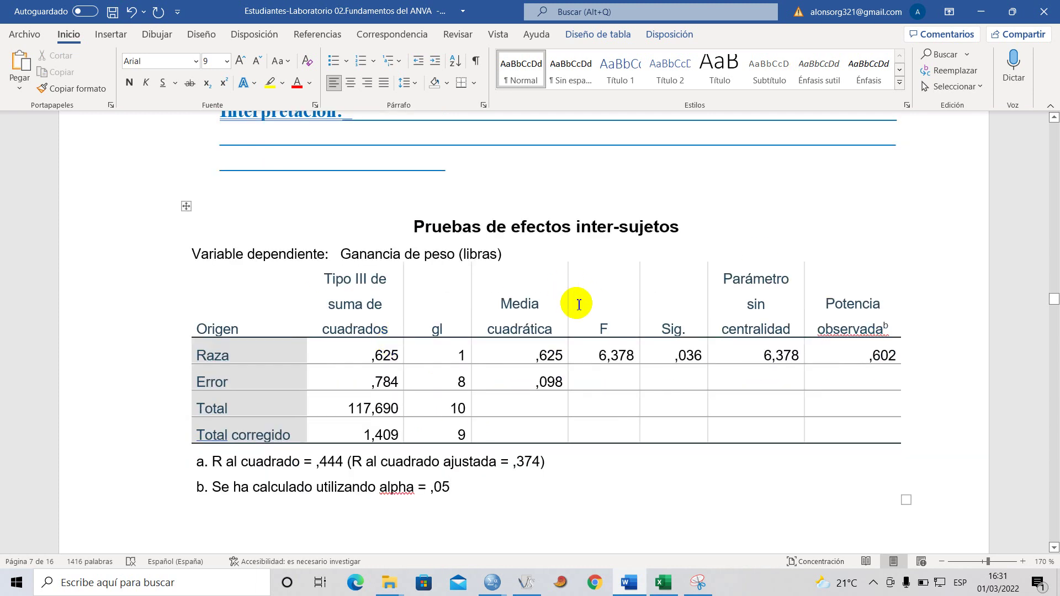
{"action": "scroll", "coordinate": [386, 396], "scroll_direction": "down", "scroll_amount": 14}
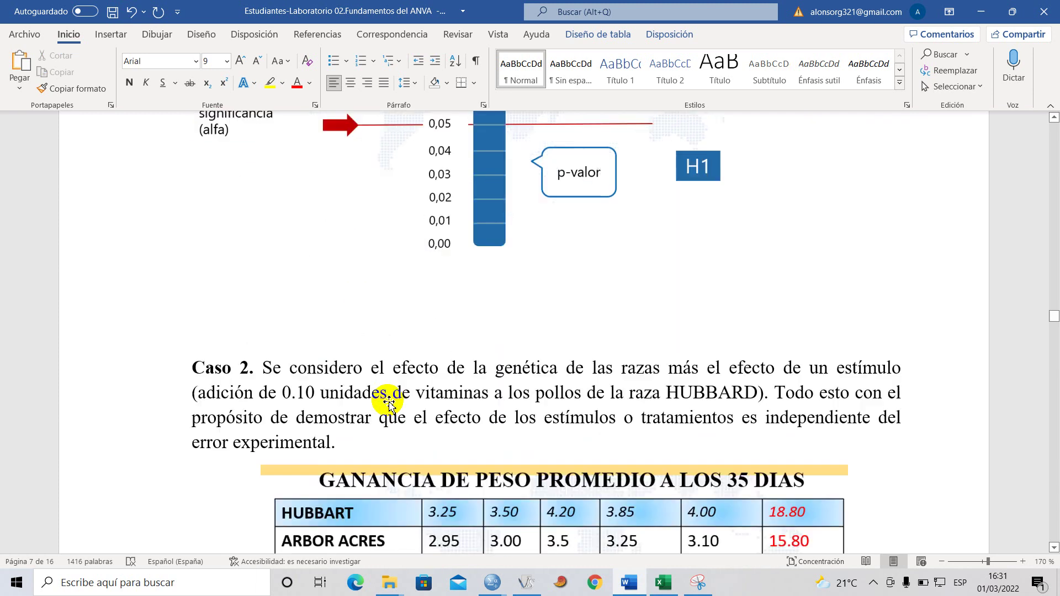
{"action": "scroll", "coordinate": [389, 403], "scroll_direction": "up", "scroll_amount": 14}
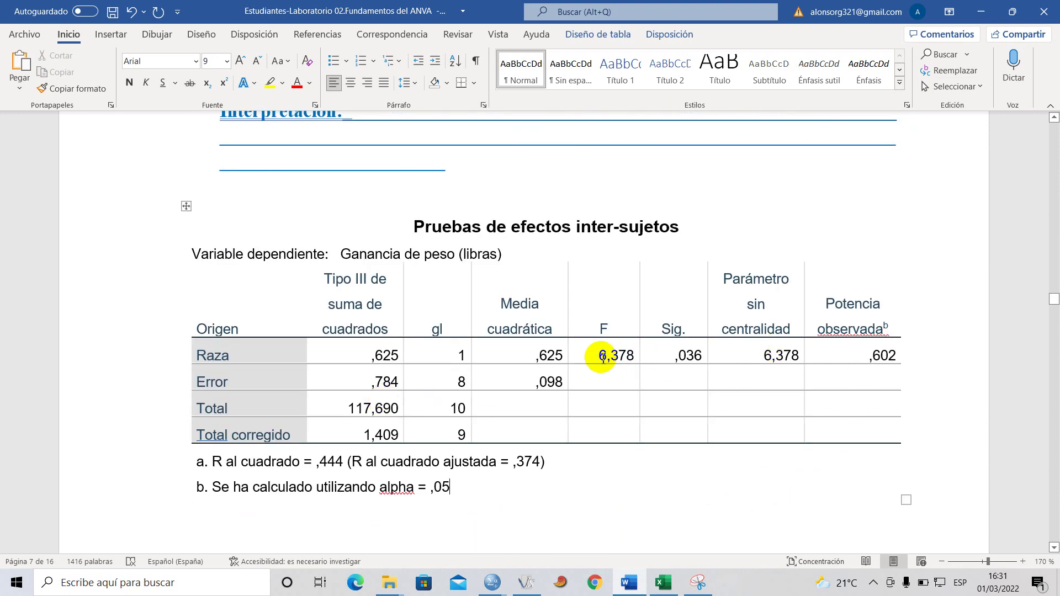
{"action": "left_click_drag", "start_coordinate": [602, 356], "coordinate": [636, 355]}
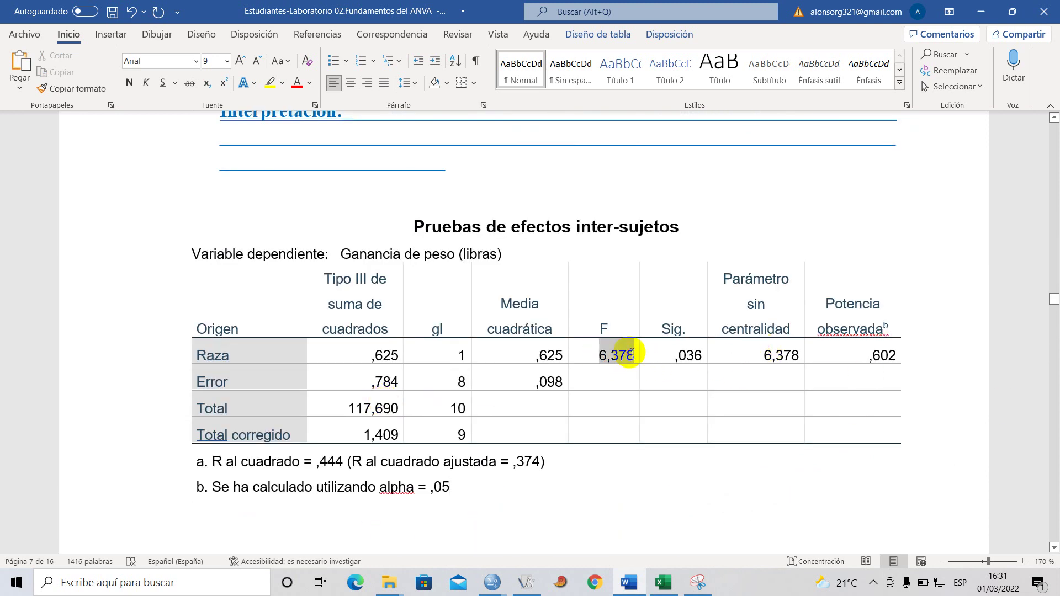
{"action": "left_click", "coordinate": [270, 84]}
{"action": "left_click", "coordinate": [613, 361]}
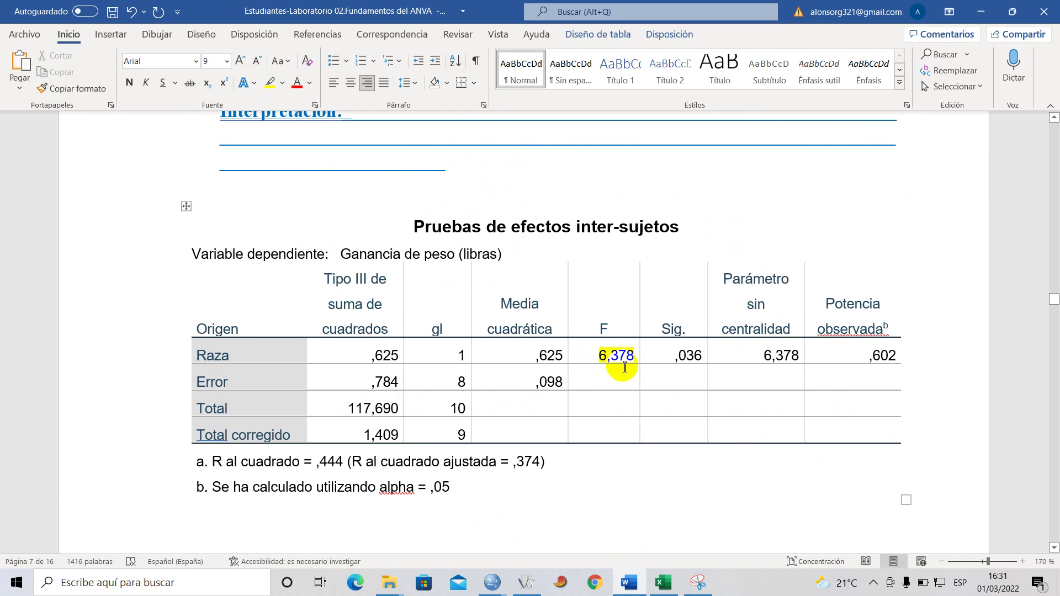
Highlight the Sig. value of the Raza row in yellow in the inter-subject effects table.
{"action": "left_click", "coordinate": [634, 359]}
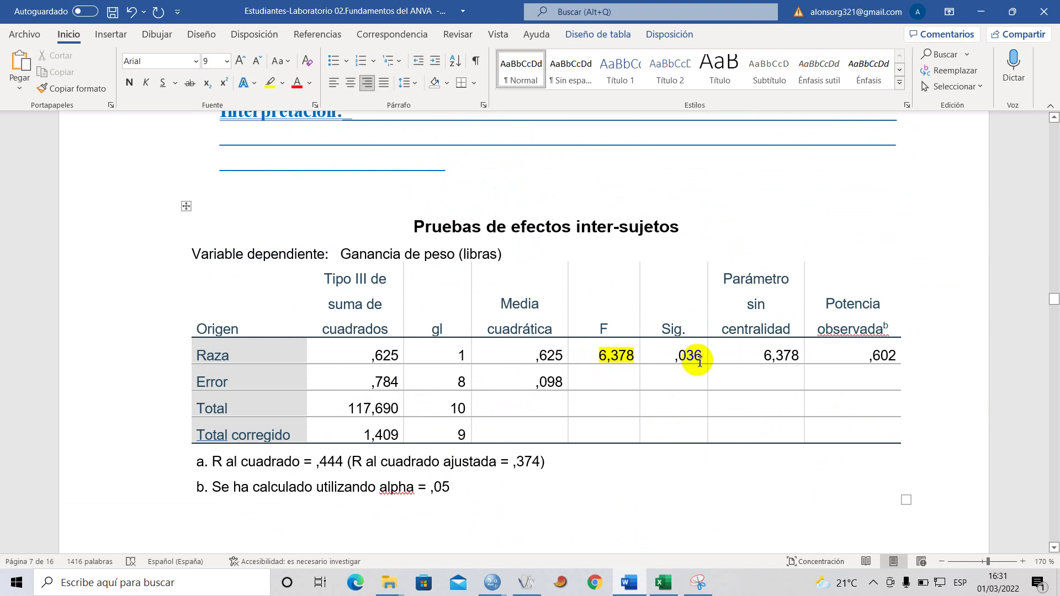
{"action": "left_click_drag", "start_coordinate": [675, 358], "coordinate": [700, 358]}
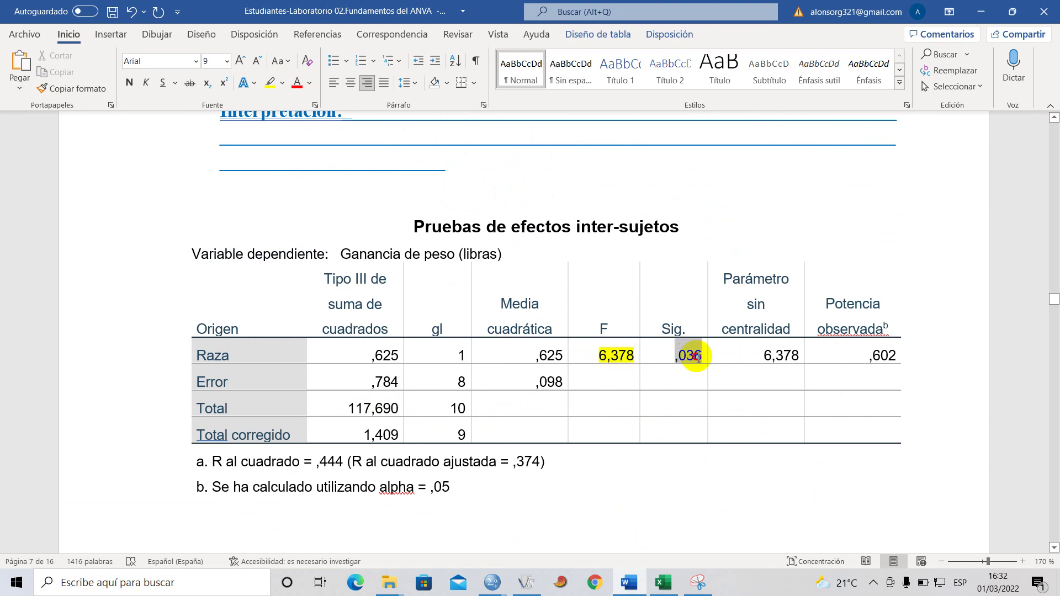
{"action": "left_click", "coordinate": [270, 83]}
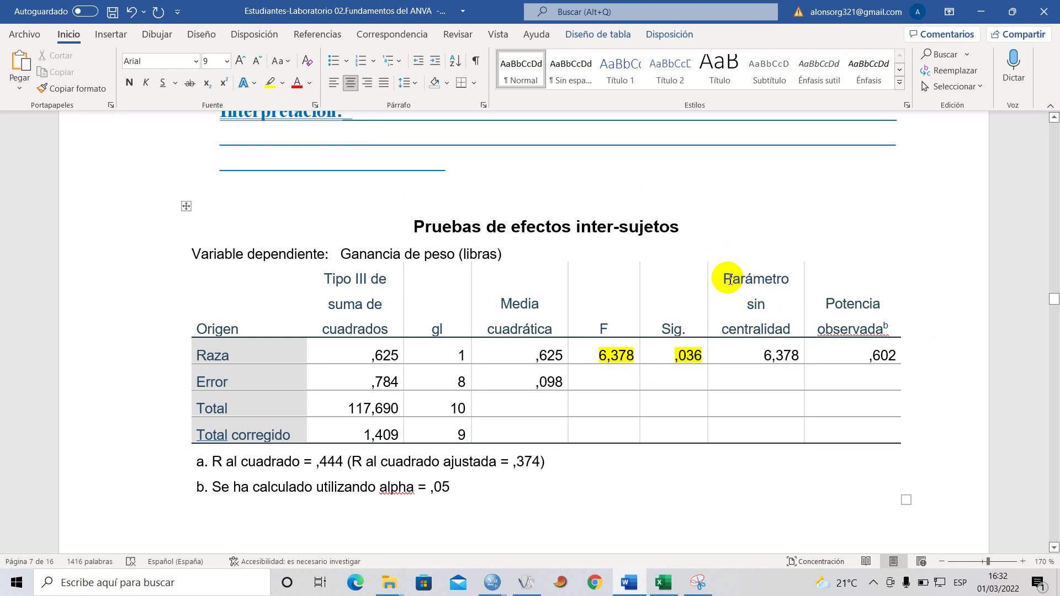
Delete the entire "Parámetro sin centralidad" and "Potencia observada" columns from the inter-subject effects table.
{"action": "left_click_drag", "start_coordinate": [740, 279], "coordinate": [861, 326]}
{"action": "left_click_drag", "start_coordinate": [900, 380], "coordinate": [900, 438]}
{"action": "key", "text": "BackSpace"}
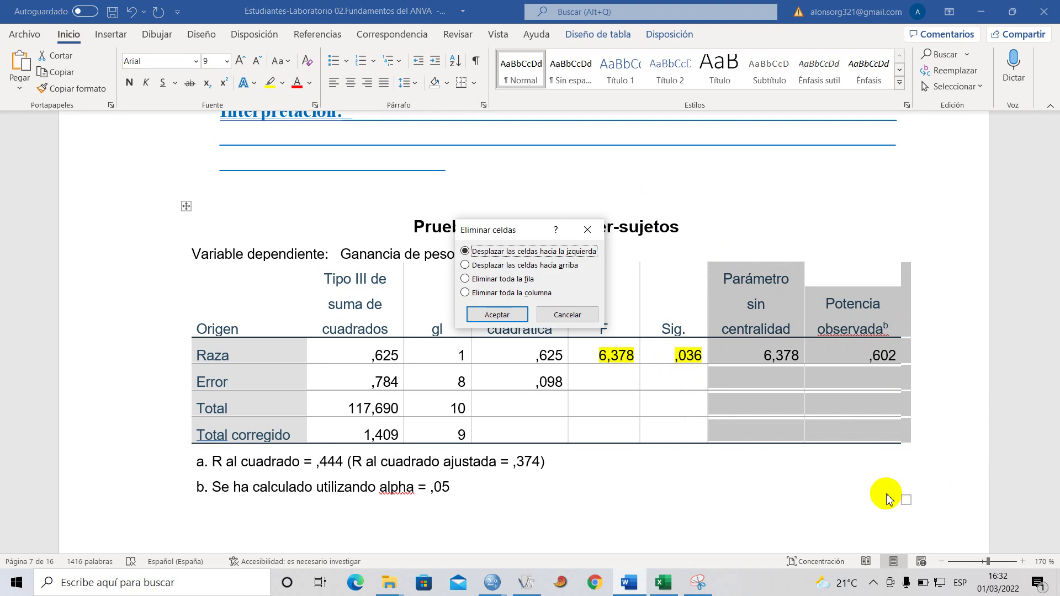
{"action": "left_click", "coordinate": [465, 293]}
{"action": "left_click", "coordinate": [489, 314]}
{"action": "left_click", "coordinate": [353, 431]}
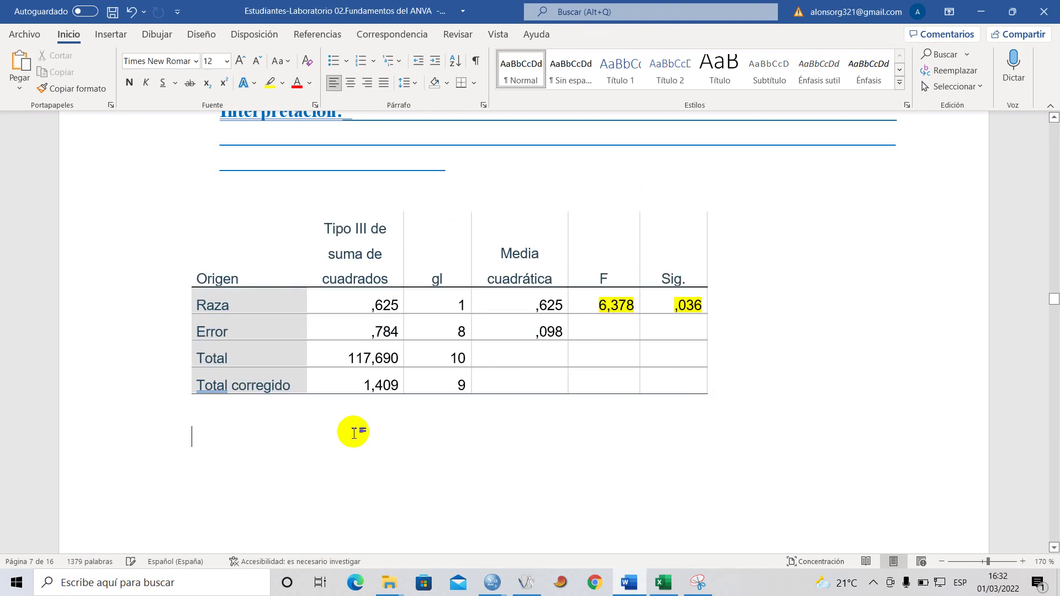
Apply all borders to the whole inter-subject effects table.
{"action": "scroll", "coordinate": [364, 386], "scroll_direction": "up", "scroll_amount": 2}
{"action": "scroll", "coordinate": [359, 386], "scroll_direction": "down", "scroll_amount": 1}
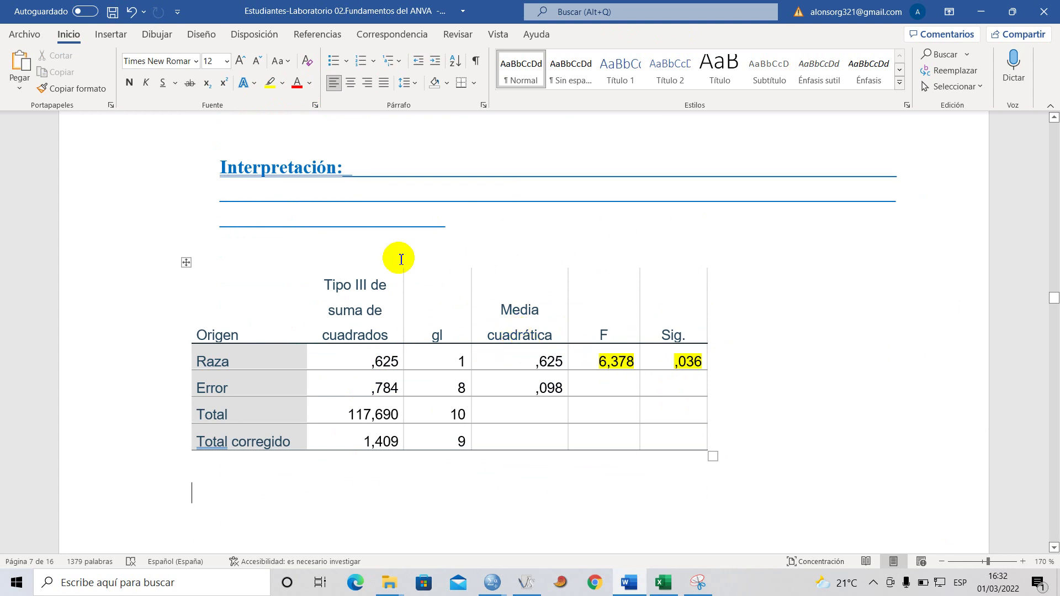
{"action": "left_click", "coordinate": [186, 262]}
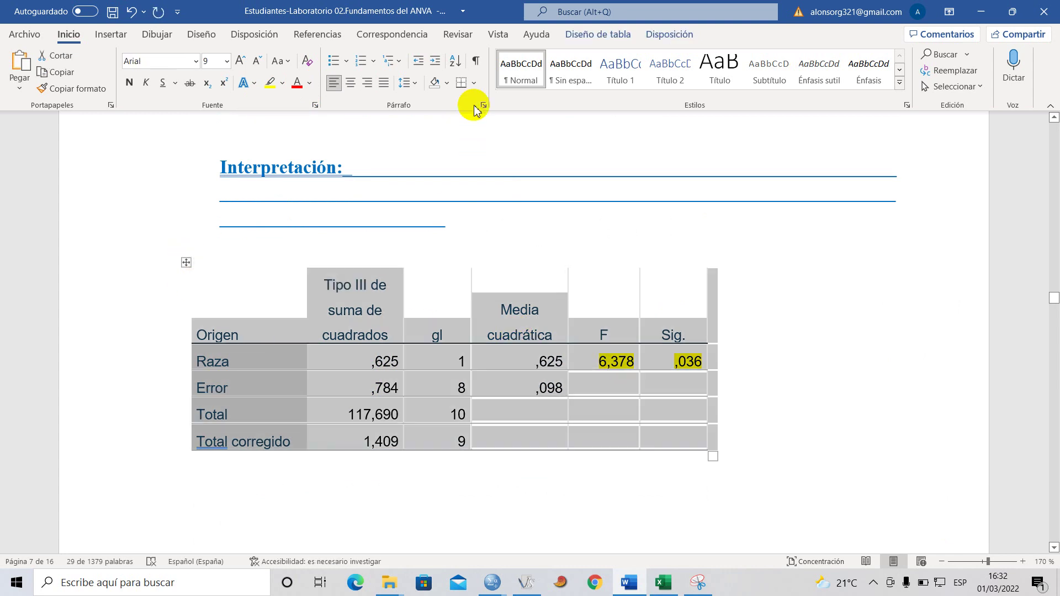
{"action": "left_click", "coordinate": [474, 88]}
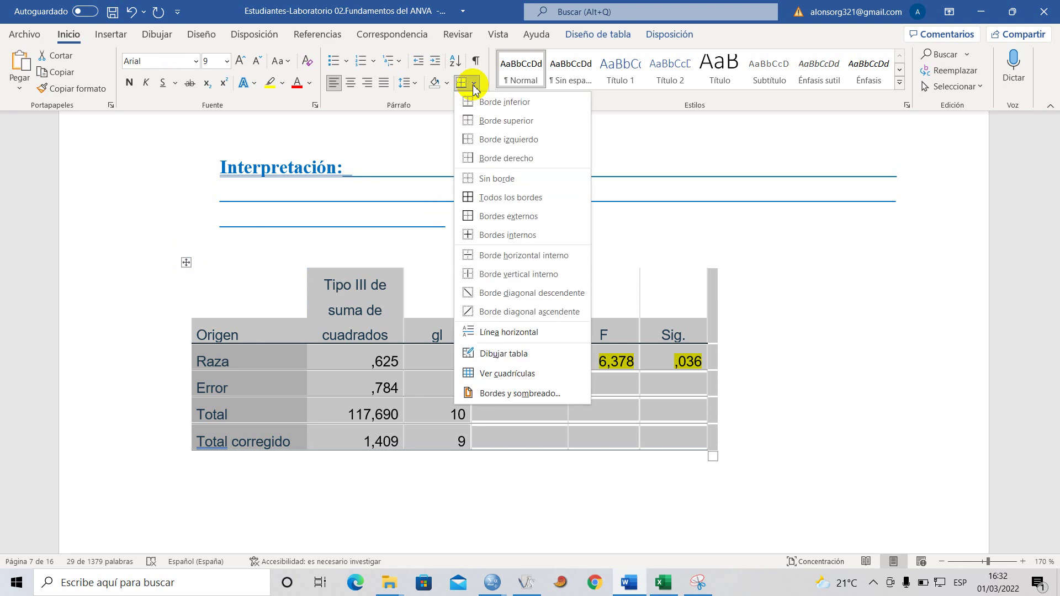
{"action": "left_click", "coordinate": [507, 197]}
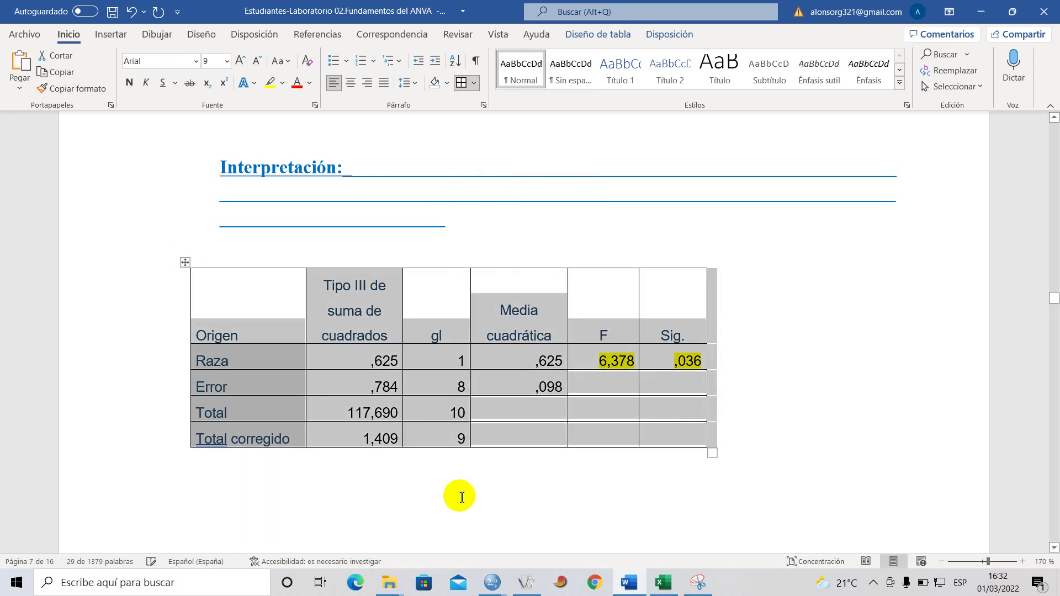
{"action": "left_click", "coordinate": [375, 475]}
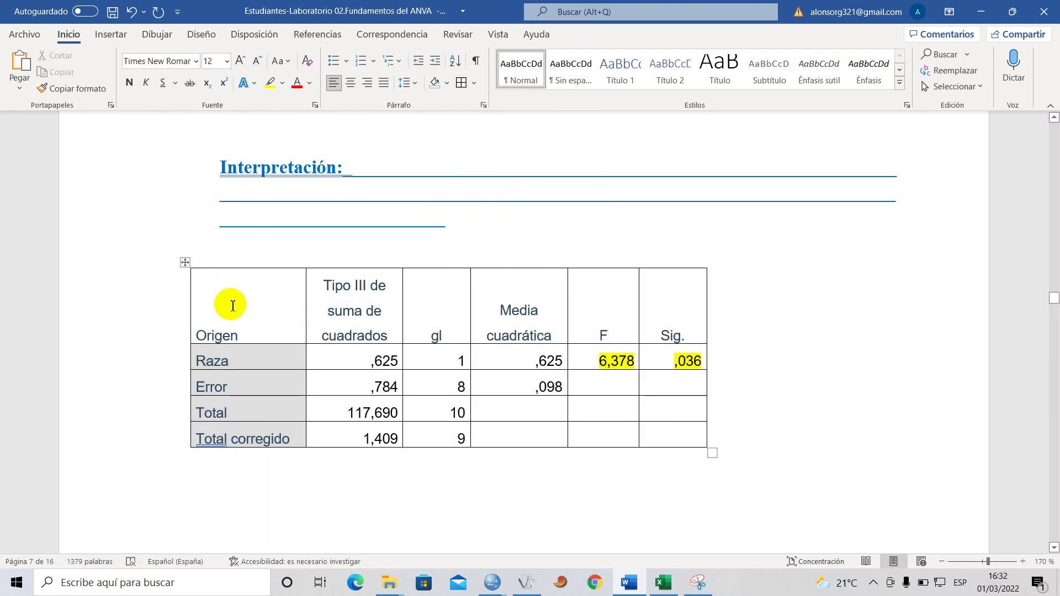
Remove all borders from the inter-subject effects table.
{"action": "left_click", "coordinate": [186, 263]}
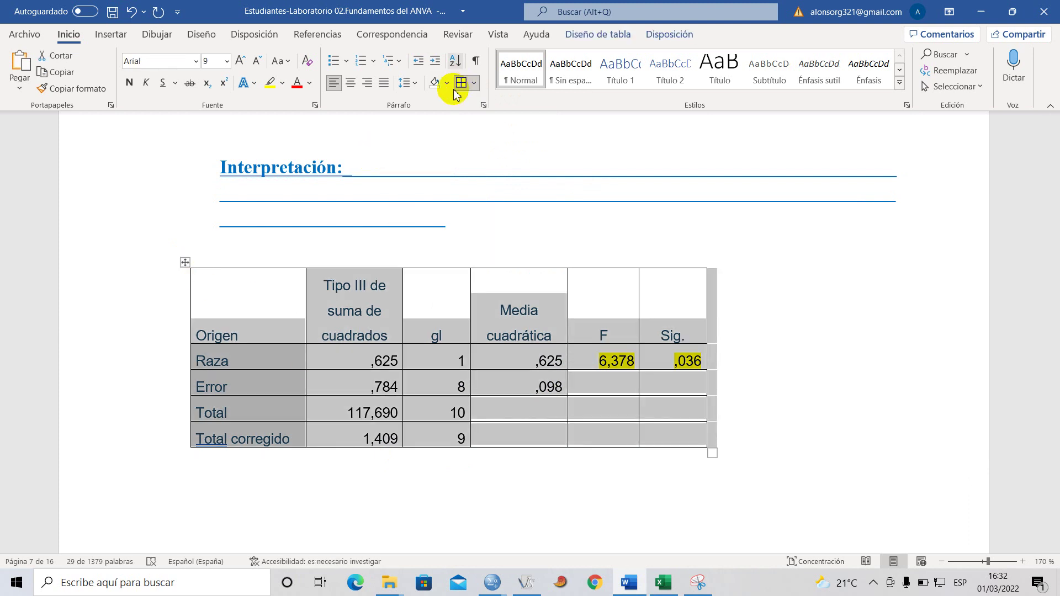
{"action": "left_click", "coordinate": [475, 84]}
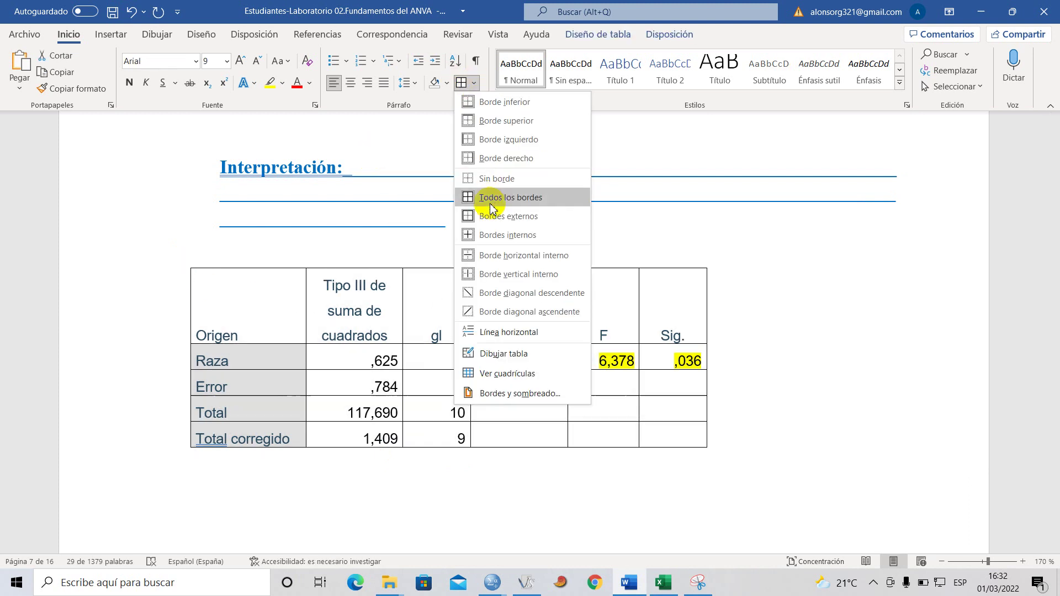
{"action": "left_click", "coordinate": [492, 180]}
{"action": "left_click", "coordinate": [369, 393]}
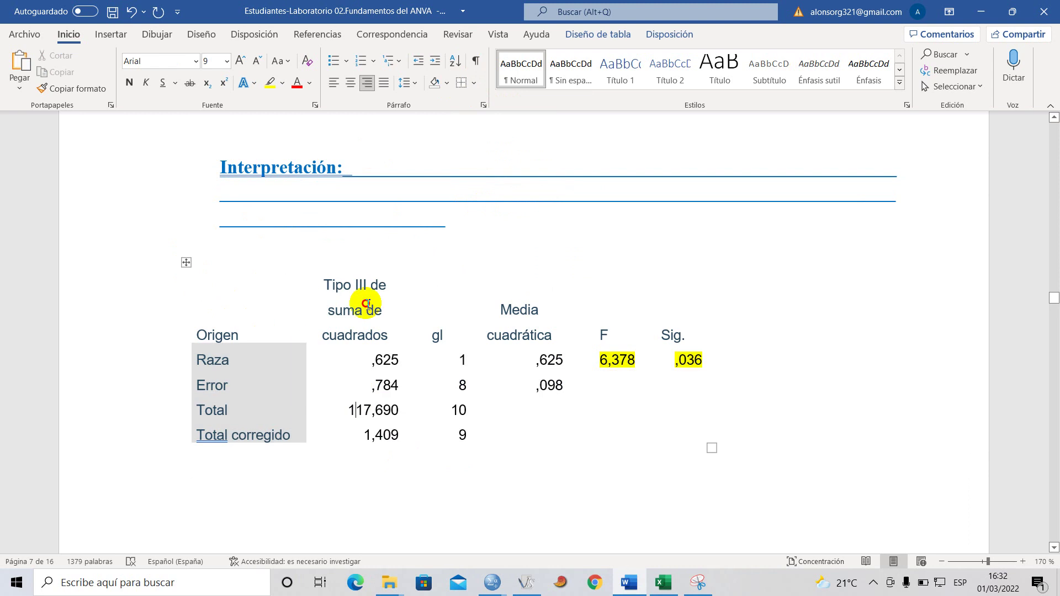
Add a top border and a bottom border to the header row of the inter-subject effects table.
{"action": "left_click", "coordinate": [474, 83]}
{"action": "left_click", "coordinate": [486, 123]}
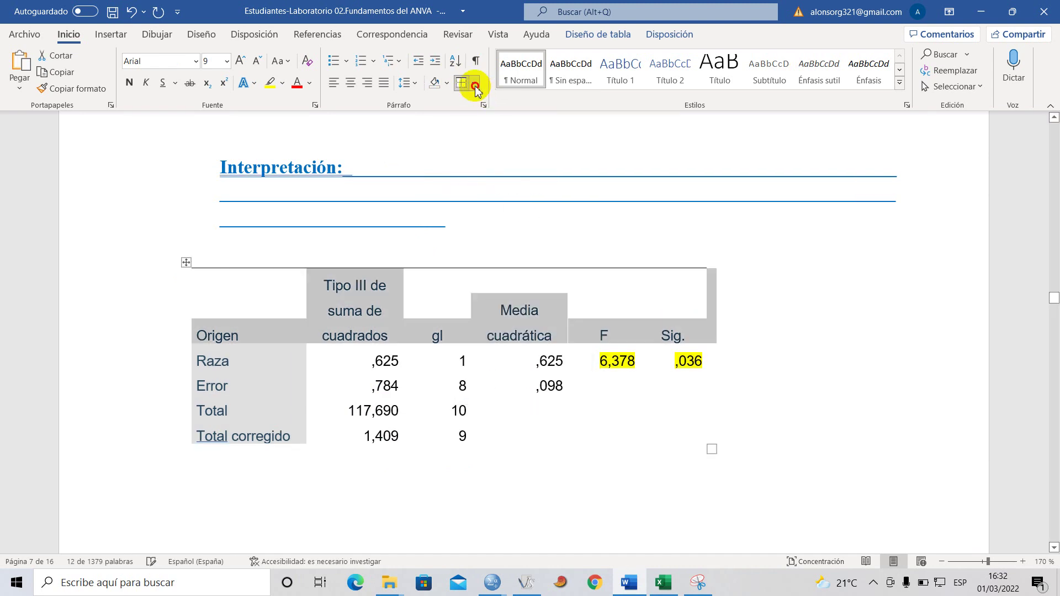
{"action": "left_click", "coordinate": [473, 83]}
{"action": "left_click", "coordinate": [484, 101]}
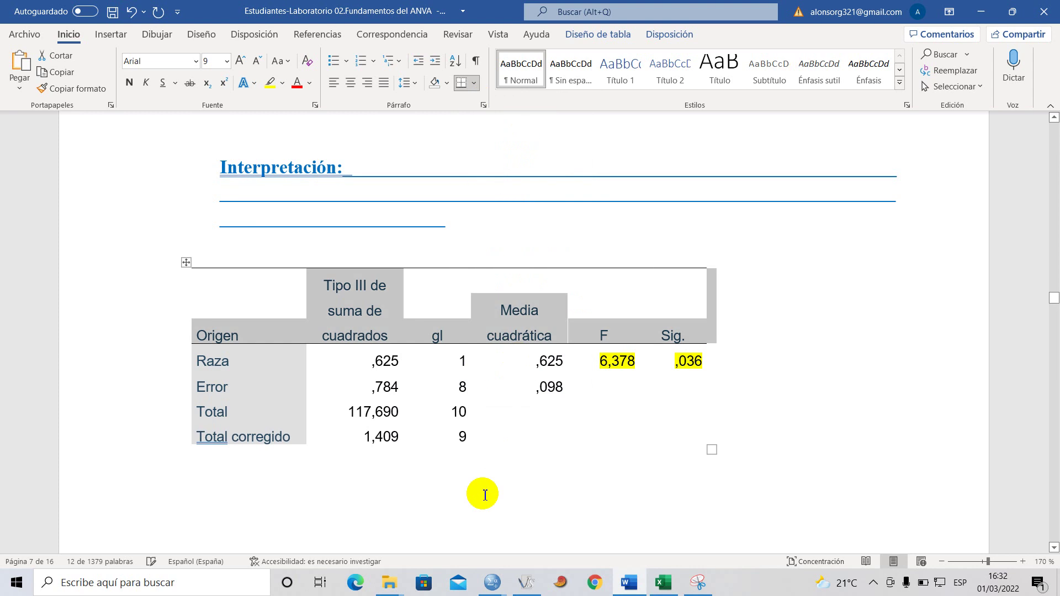
{"action": "left_click", "coordinate": [479, 491]}
Add a bottom border to the "Total corregido" row and save the document.
{"action": "left_click_drag", "start_coordinate": [213, 440], "coordinate": [740, 440]}
{"action": "left_click", "coordinate": [462, 84]}
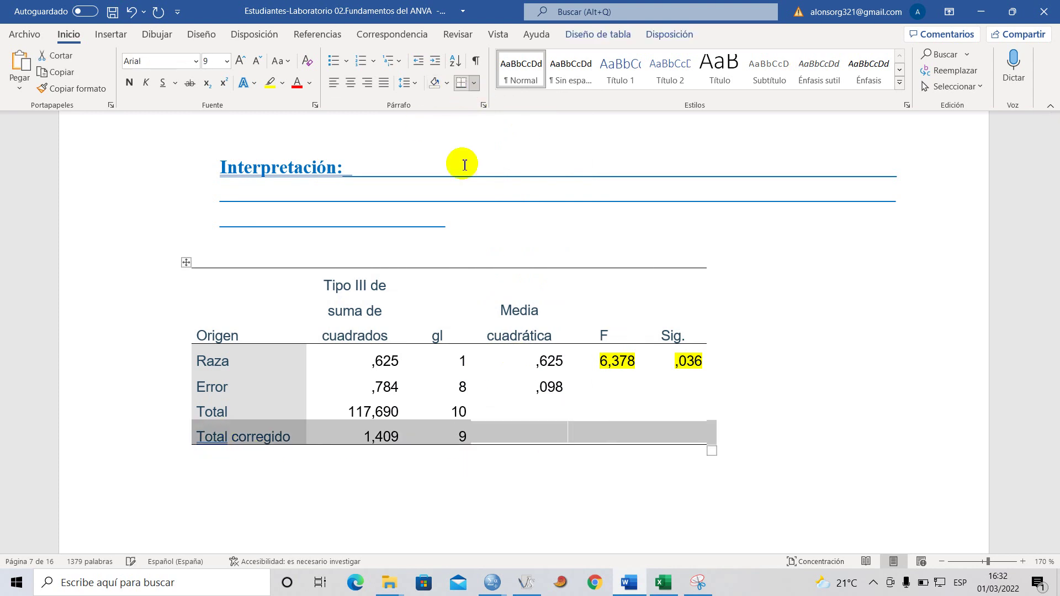
{"action": "left_click", "coordinate": [354, 494]}
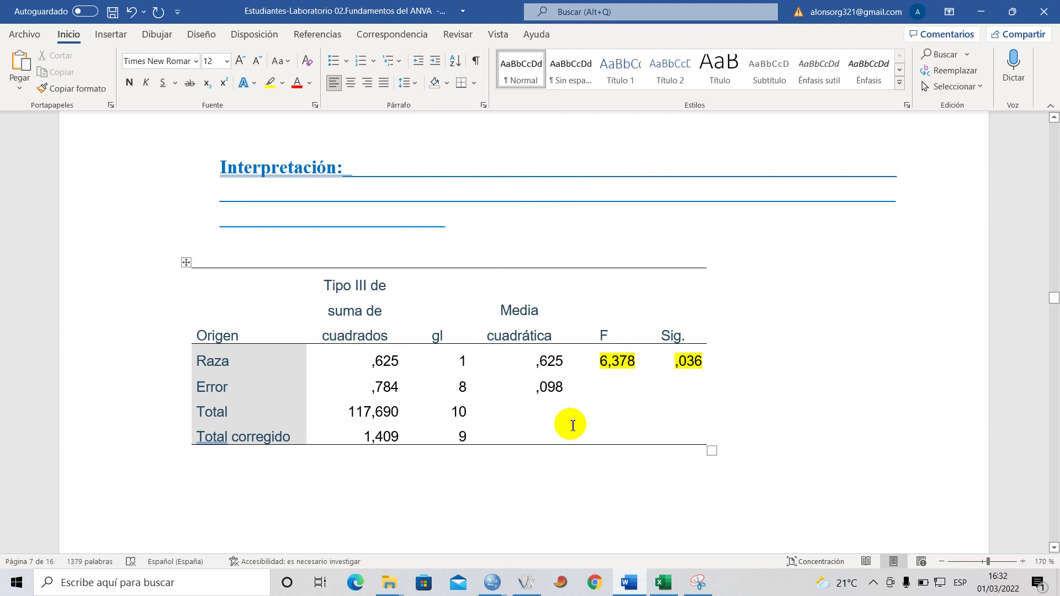
{"action": "left_click", "coordinate": [113, 12]}
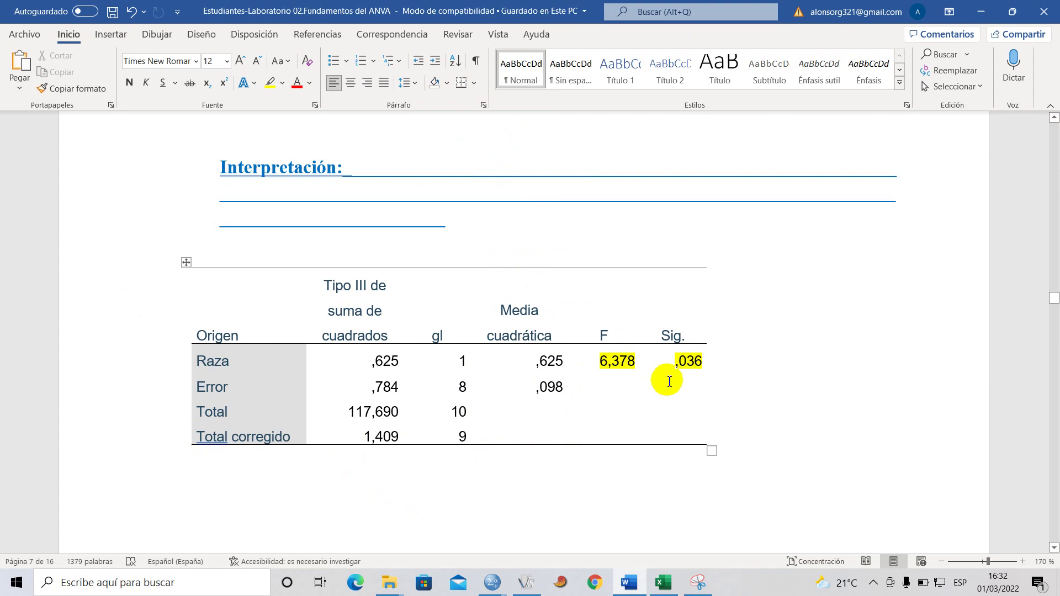
Examine the F column header and the F value of the Raza row.
{"action": "scroll", "coordinate": [669, 381], "scroll_direction": "up", "scroll_amount": 1}
{"action": "scroll", "coordinate": [635, 375], "scroll_direction": "down", "scroll_amount": 1}
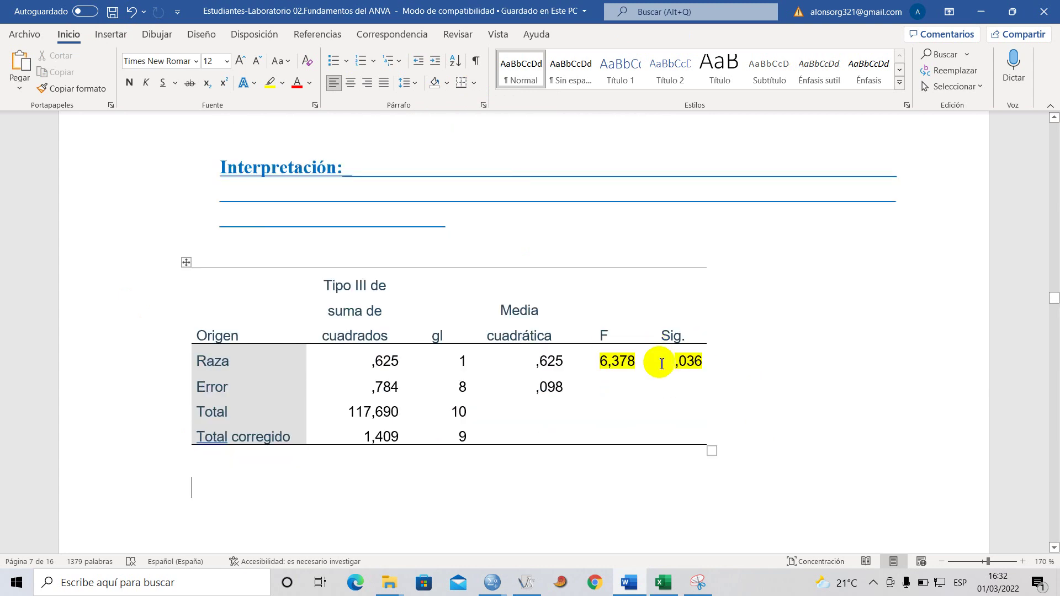
{"action": "left_click_drag", "start_coordinate": [604, 335], "coordinate": [635, 361]}
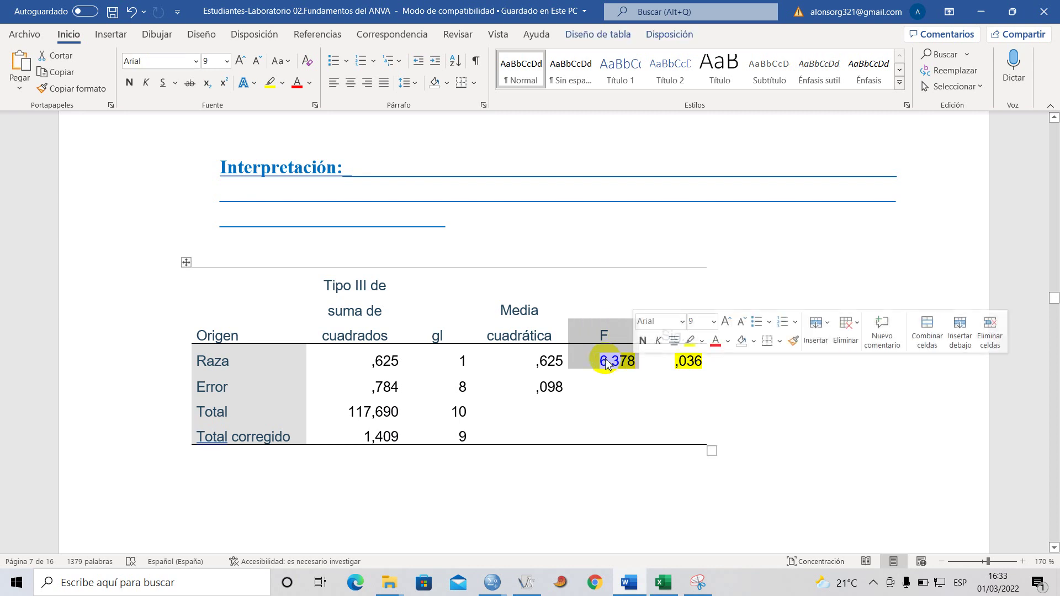
{"action": "left_click", "coordinate": [636, 361]}
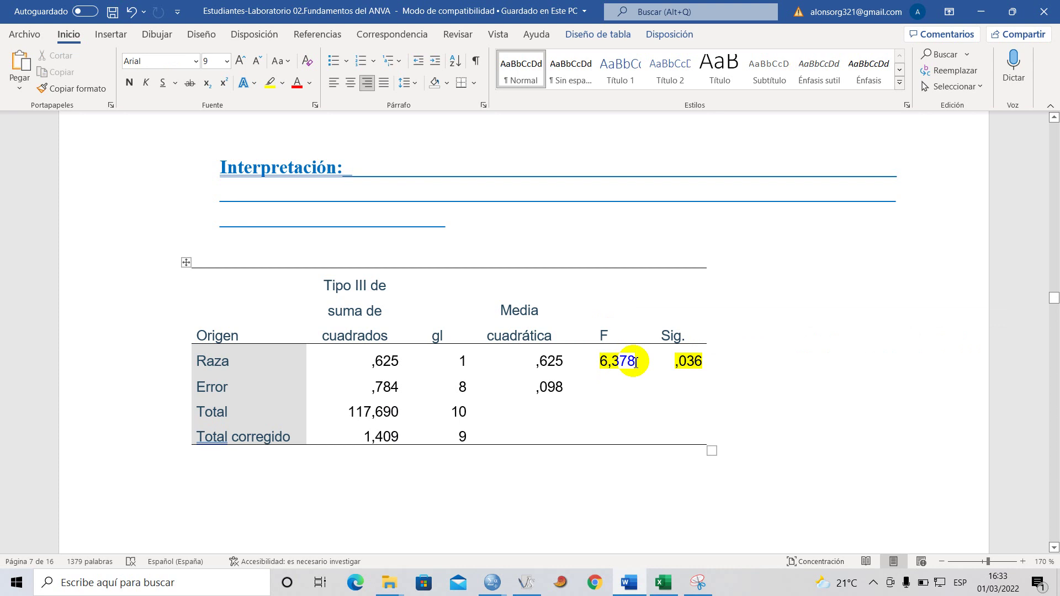
{"action": "left_click", "coordinate": [636, 362]}
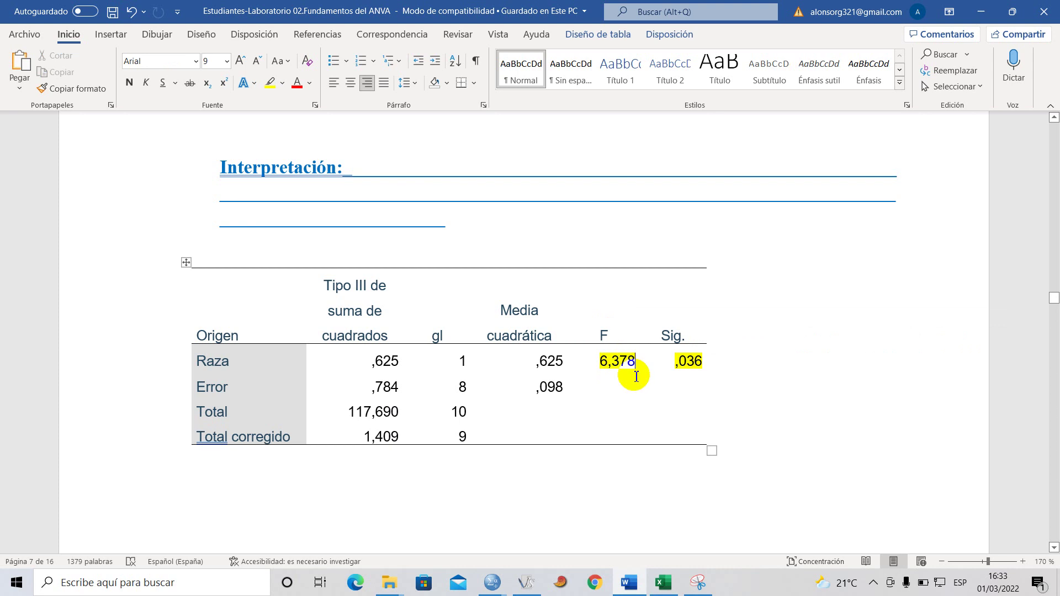
{"action": "left_click", "coordinate": [601, 335]}
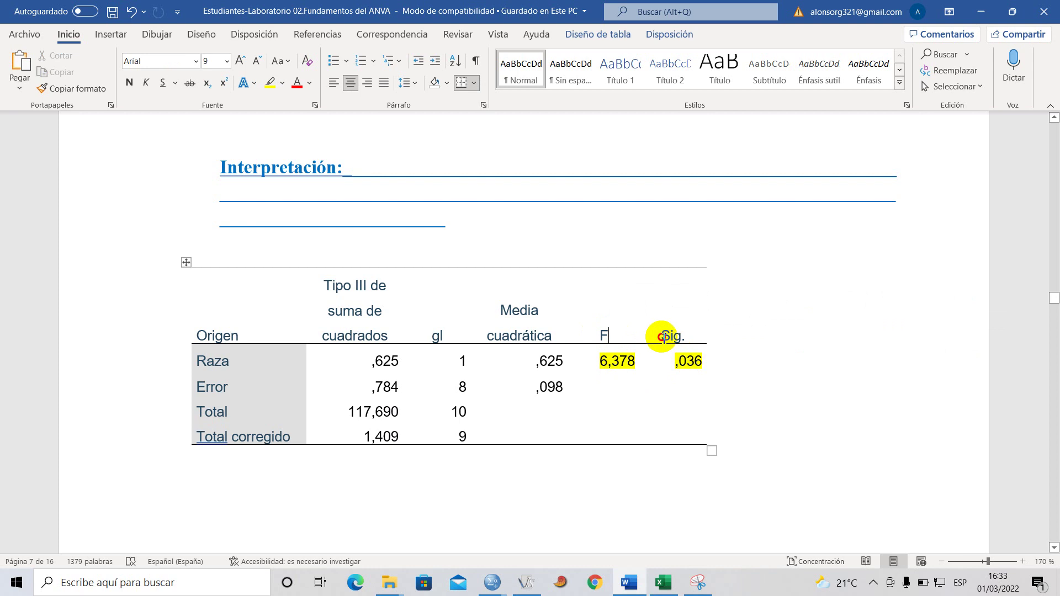
Replace the "Sig." column header with "P-valor" and save the document.
{"action": "left_click_drag", "start_coordinate": [663, 337], "coordinate": [689, 339]}
{"action": "left_click", "coordinate": [686, 341]}
{"action": "key", "text": "Caps_Lock"}
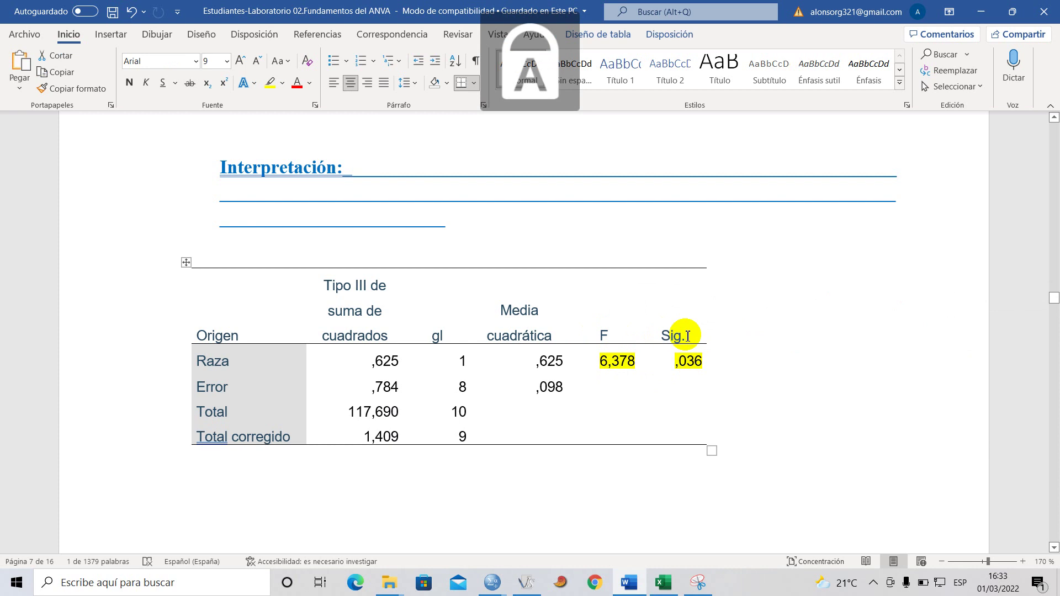
{"action": "type", "text": "P"}
{"action": "key", "text": "Caps_Lock"}
{"action": "type", "text": "-valor"}
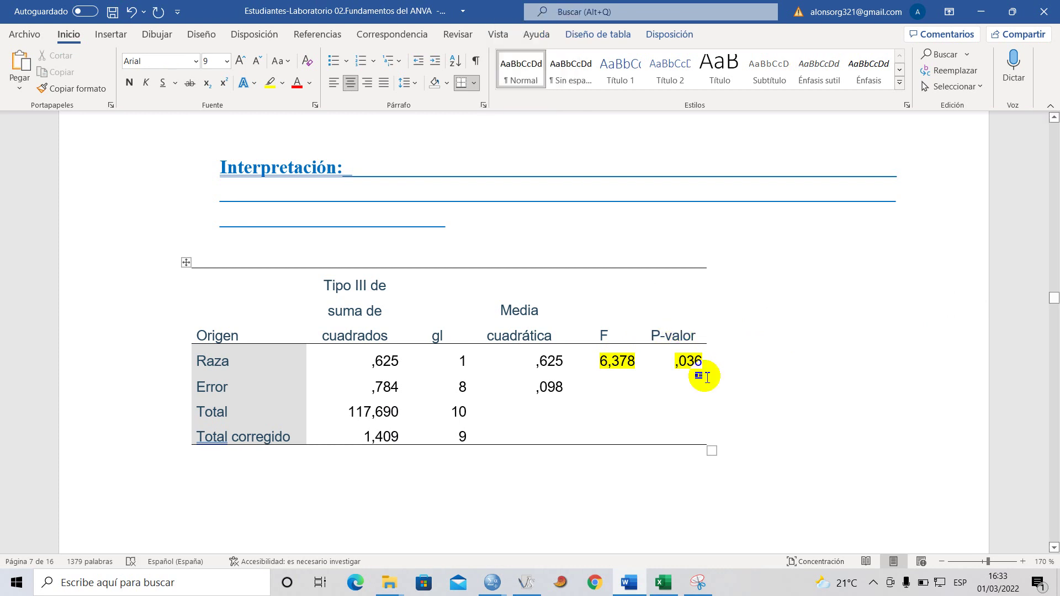
{"action": "left_click", "coordinate": [690, 379]}
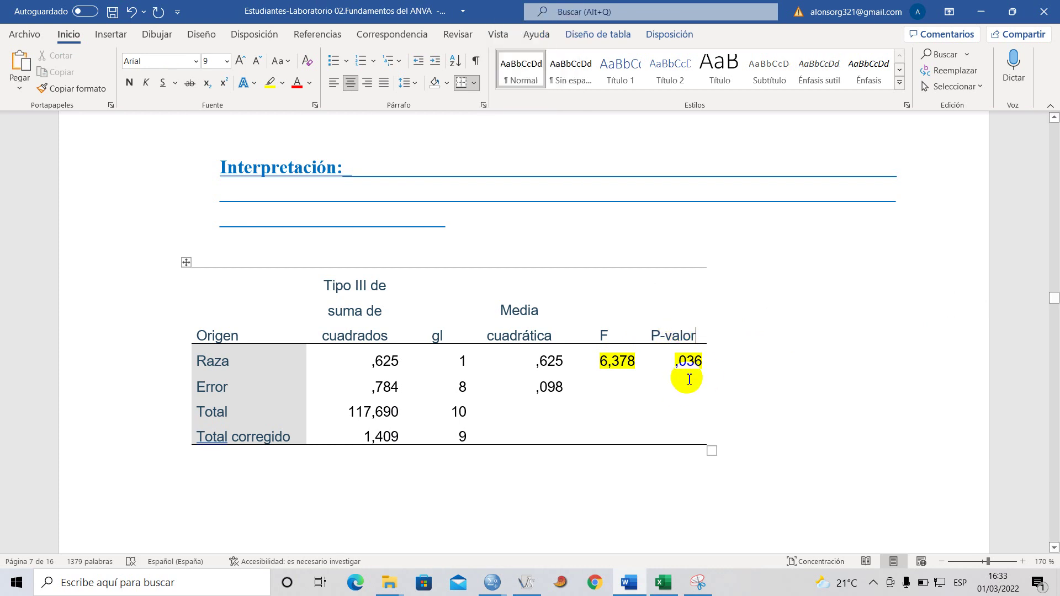
{"action": "left_click", "coordinate": [114, 11]}
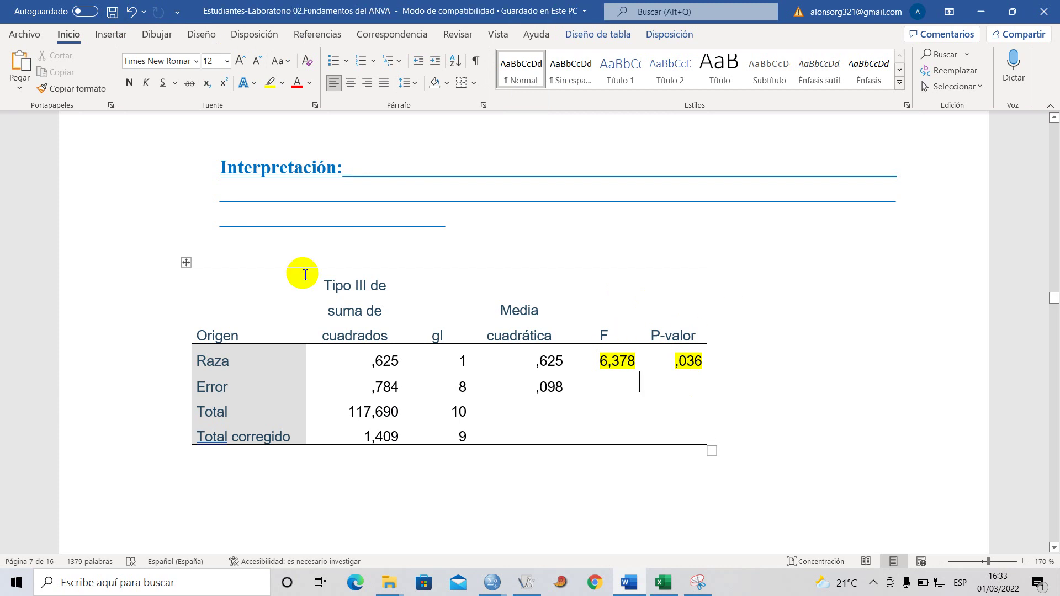
Examine the P-valor column header and the Raza row's P-valor alongside the F column.
{"action": "left_click", "coordinate": [679, 362]}
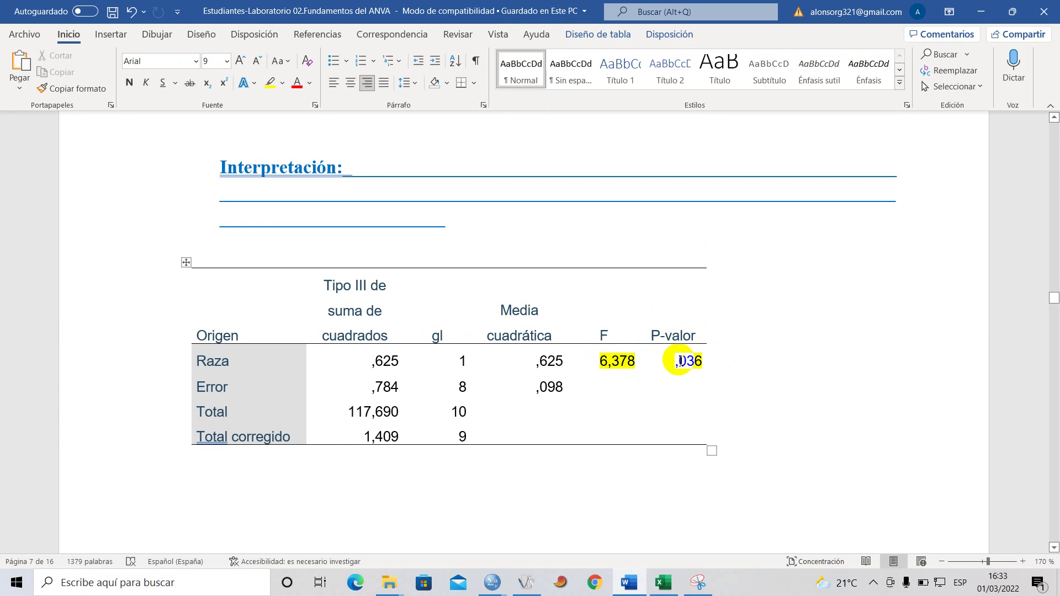
{"action": "left_click_drag", "start_coordinate": [655, 337], "coordinate": [689, 365]}
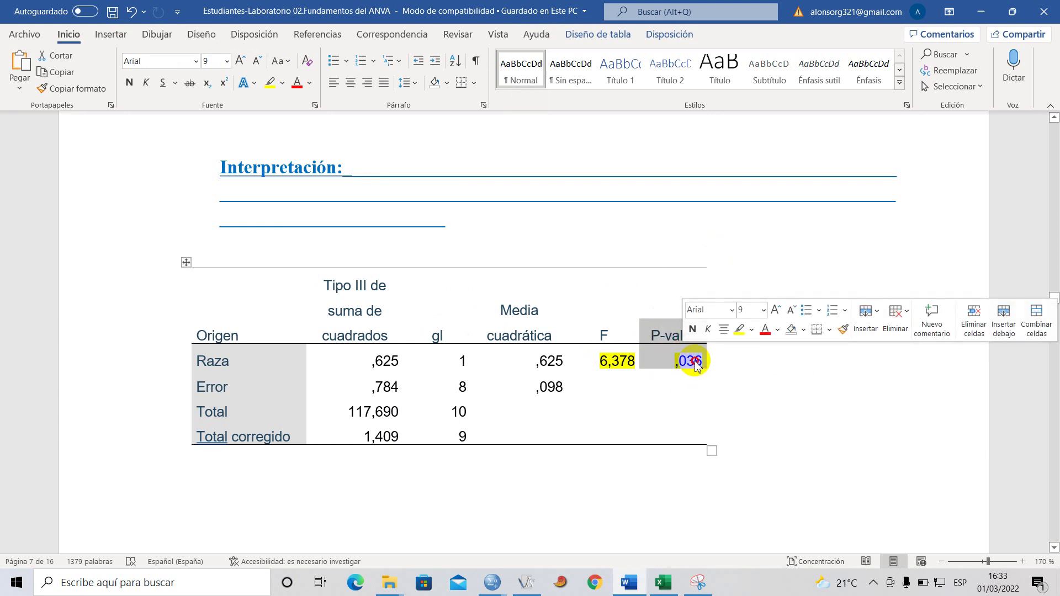
{"action": "left_click", "coordinate": [665, 339]}
{"action": "left_click_drag", "start_coordinate": [652, 336], "coordinate": [690, 361]}
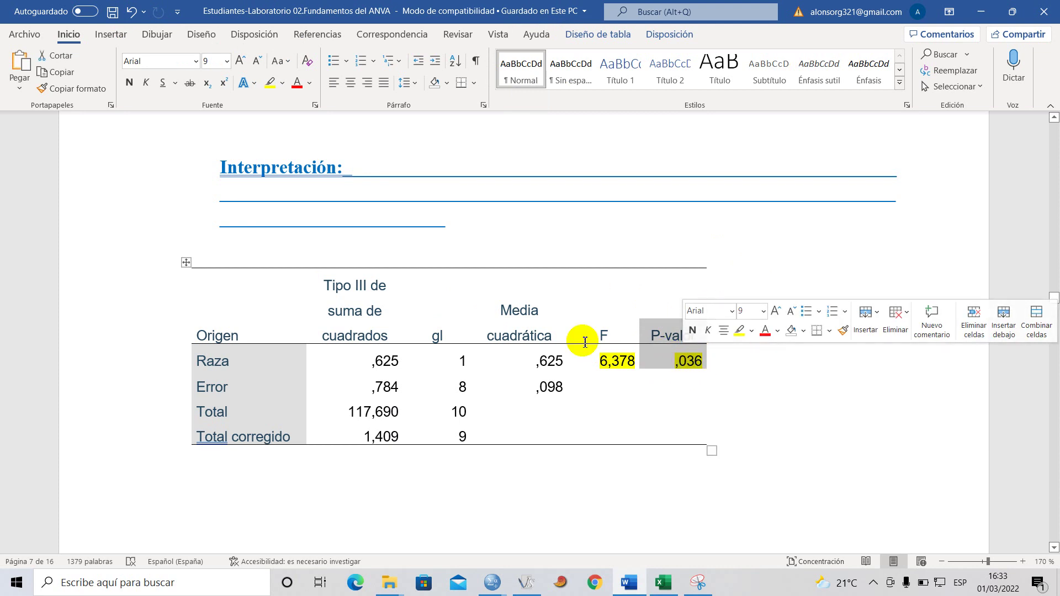
{"action": "left_click", "coordinate": [606, 337]}
{"action": "double_click", "coordinate": [687, 361]}
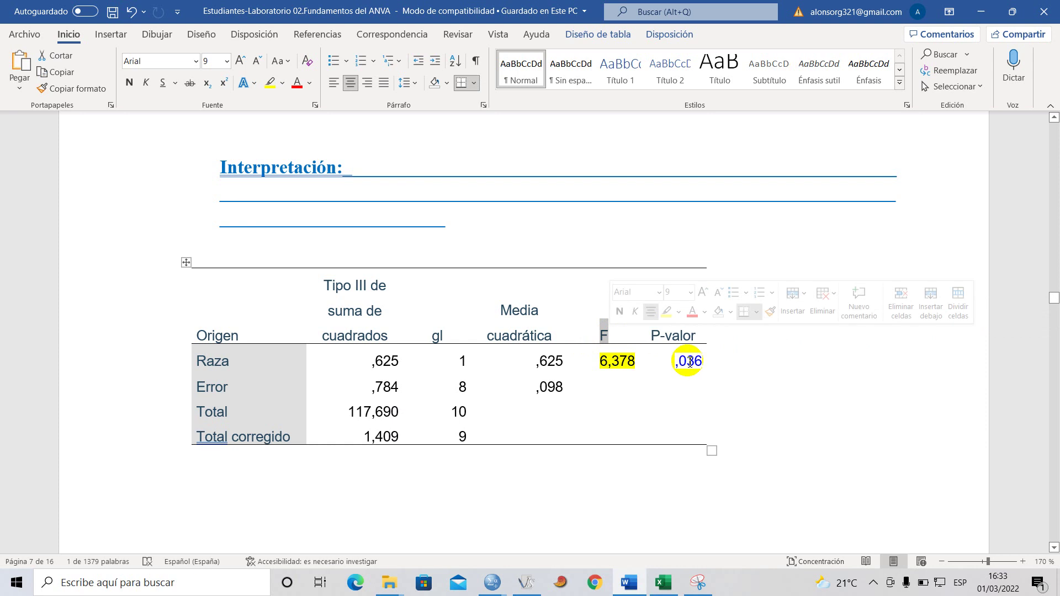
Examine the P-valor heading and the P-value of the Raza row in the analysis of variance table.
{"action": "left_click", "coordinate": [687, 361]}
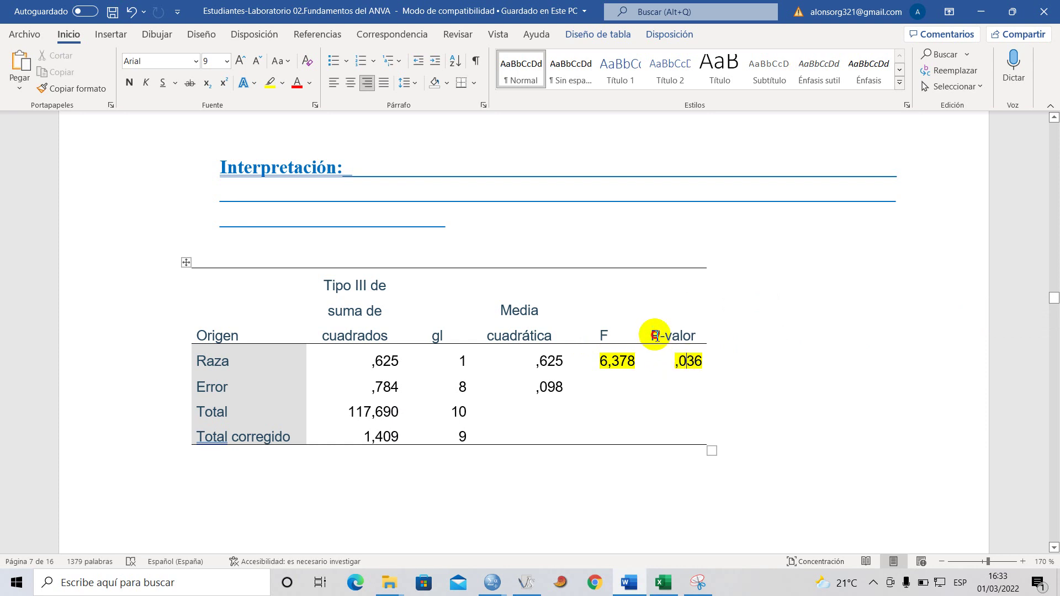
{"action": "left_click_drag", "start_coordinate": [656, 335], "coordinate": [712, 356]}
{"action": "left_click", "coordinate": [708, 358]}
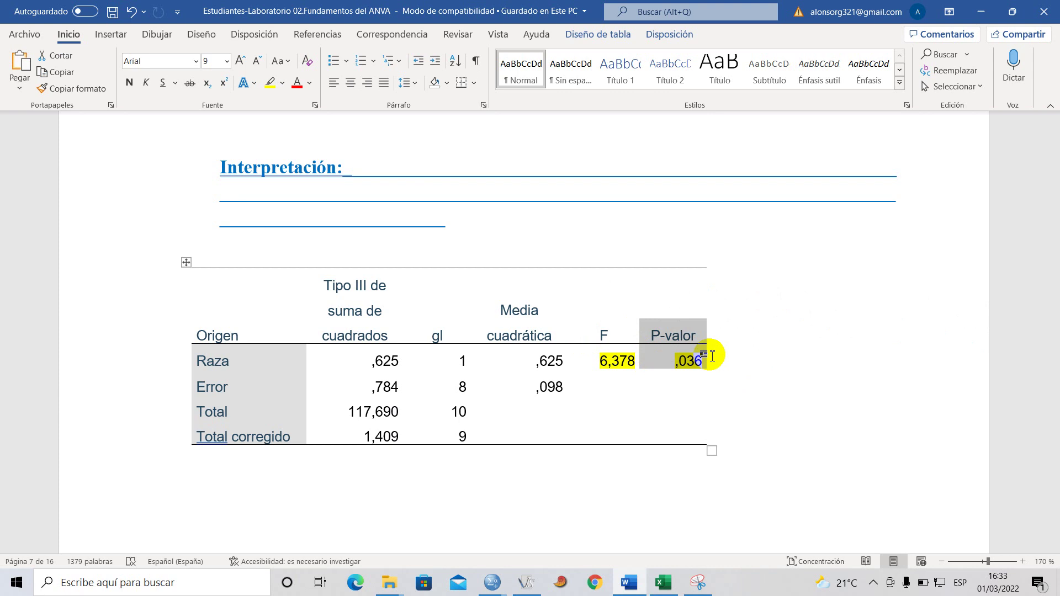
{"action": "left_click", "coordinate": [658, 336]}
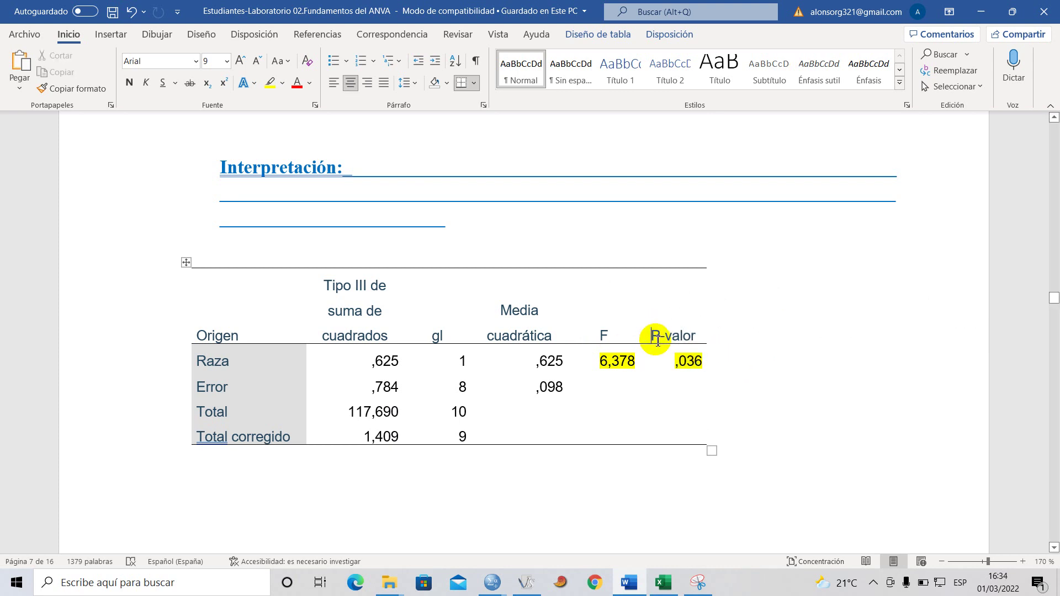
{"action": "left_click_drag", "start_coordinate": [675, 336], "coordinate": [671, 362]}
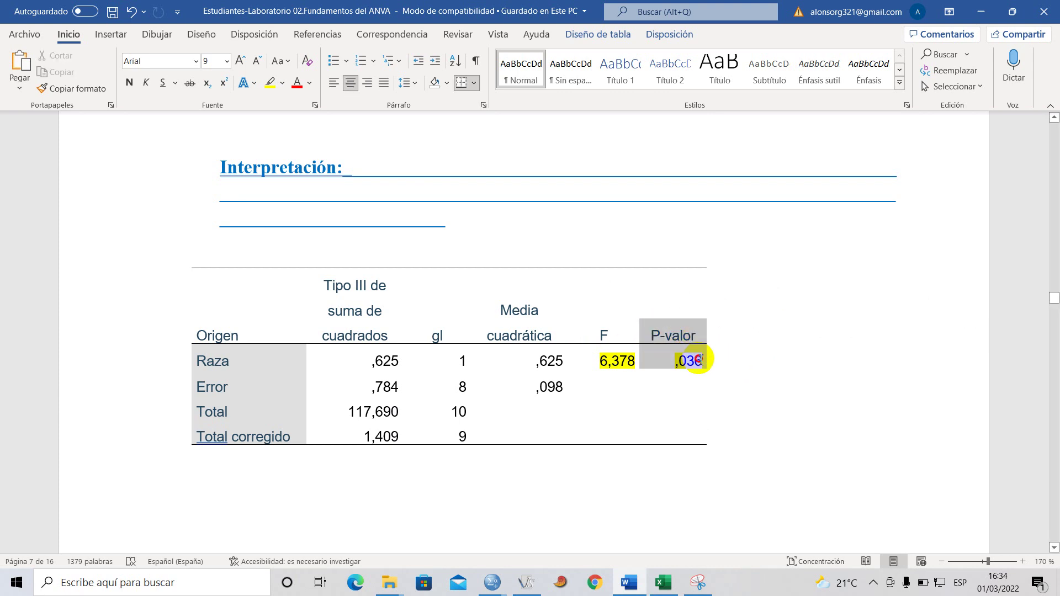
{"action": "left_click", "coordinate": [672, 364]}
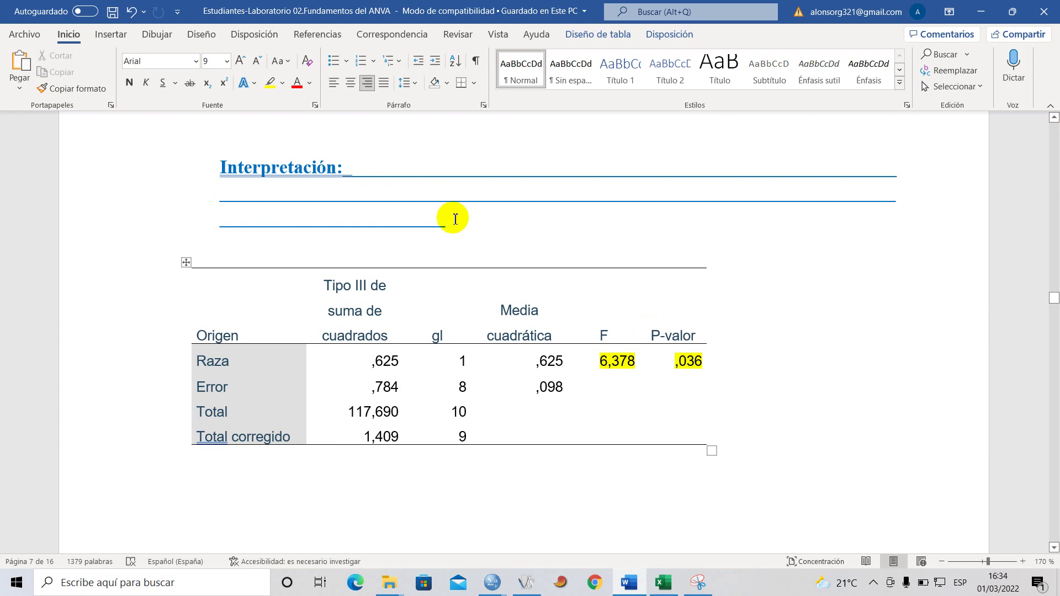
Replace the blank lines after "Interpretación:" with "Se demostró estadísticamente con un valor de probabilidad de 0.036".
{"action": "left_click_drag", "start_coordinate": [419, 206], "coordinate": [343, 178]}
{"action": "key", "text": "Caps_Lock"}
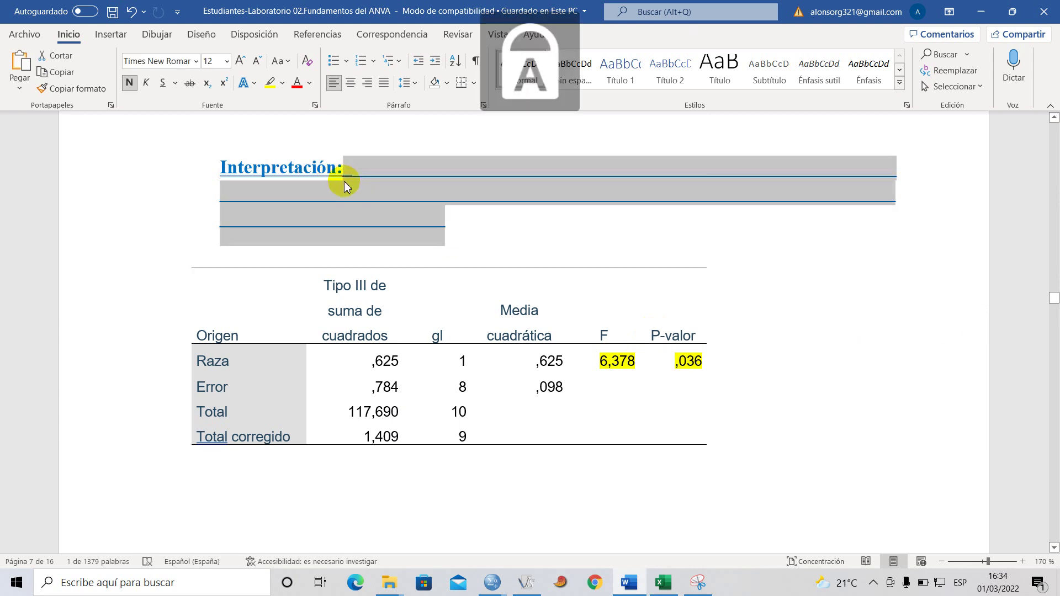
{"action": "type", "text": "S"}
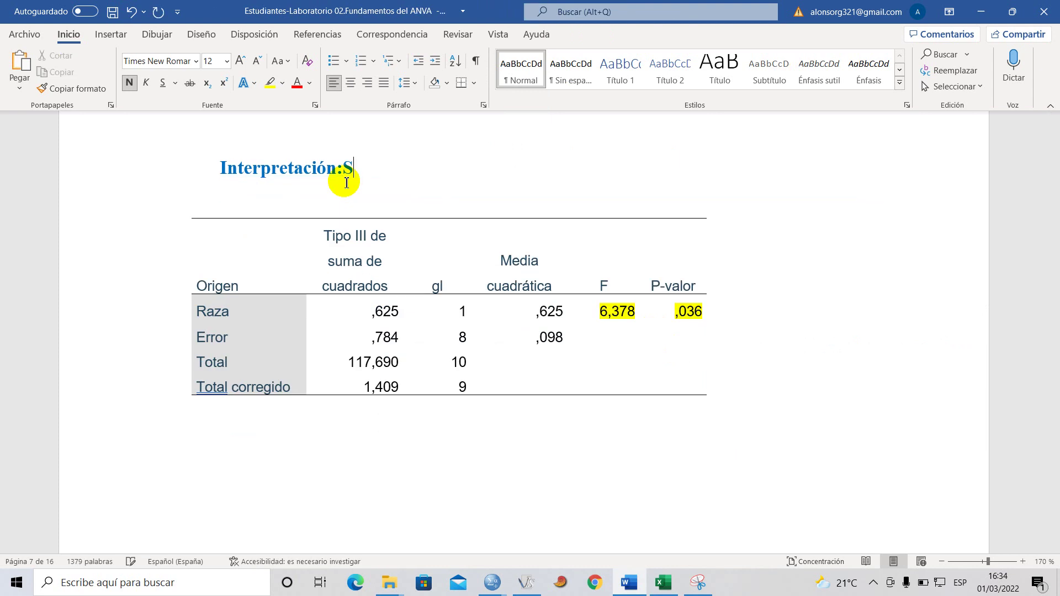
{"action": "key", "text": "Caps_Lock"}
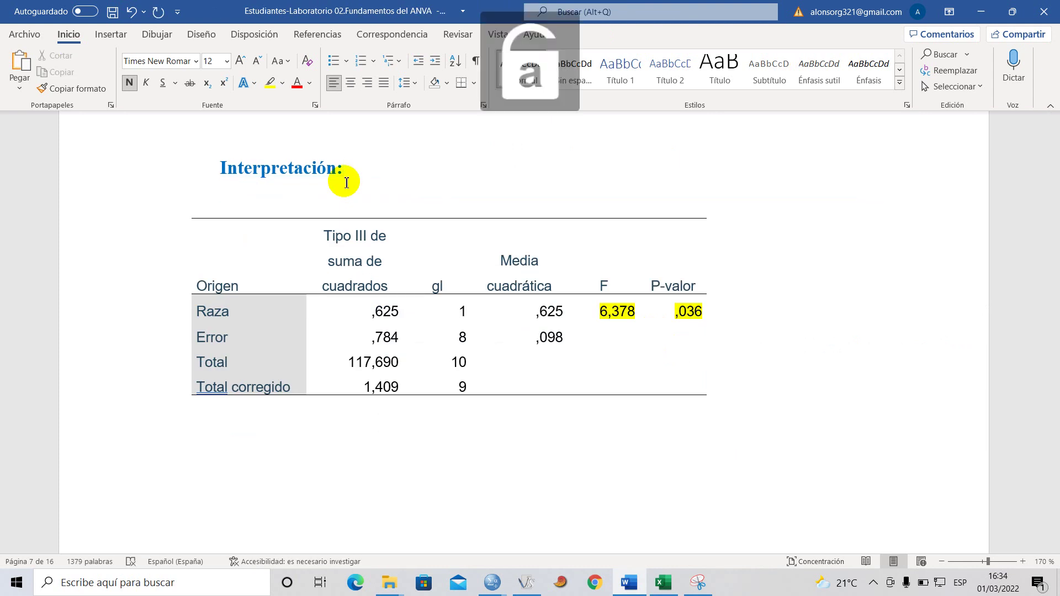
{"action": "key", "text": "BackSpace"}
{"action": "key", "text": "Caps_Lock"}
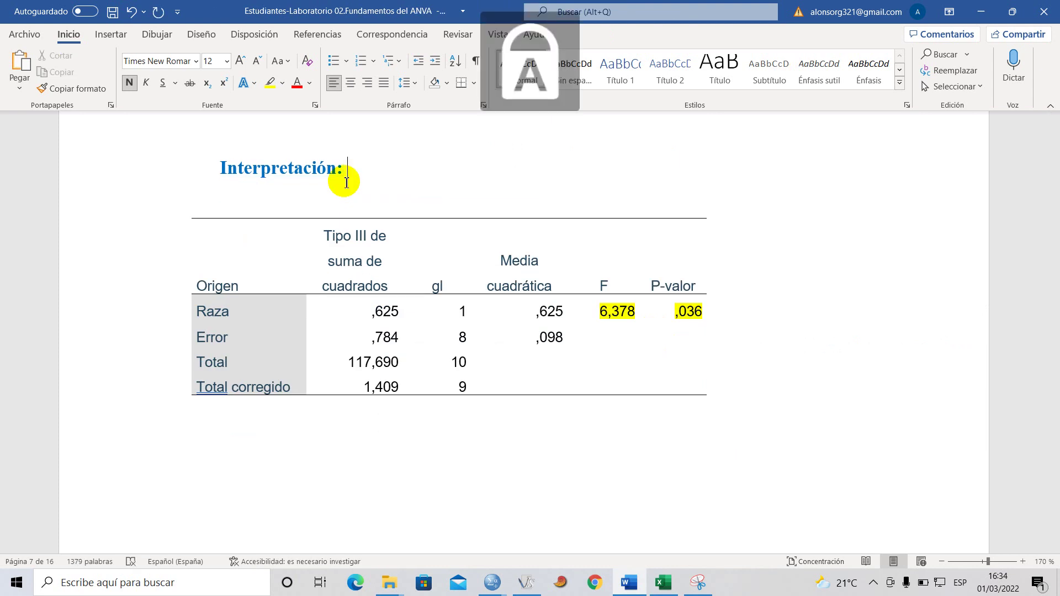
{"action": "key", "text": "Caps_Lock"}
{"action": "type", "text": "C"}
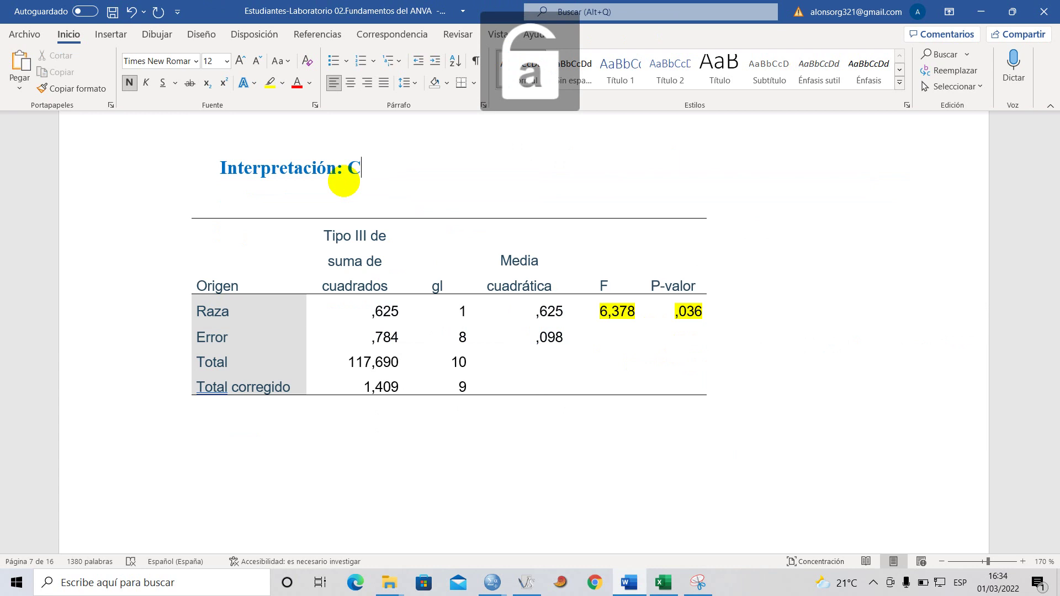
{"action": "key", "text": "BackSpace"}
{"action": "key", "text": "Caps_Lock"}
{"action": "type", "text": "S"}
{"action": "key", "text": "Caps_Lock"}
{"action": "type", "text": "e domostr"}
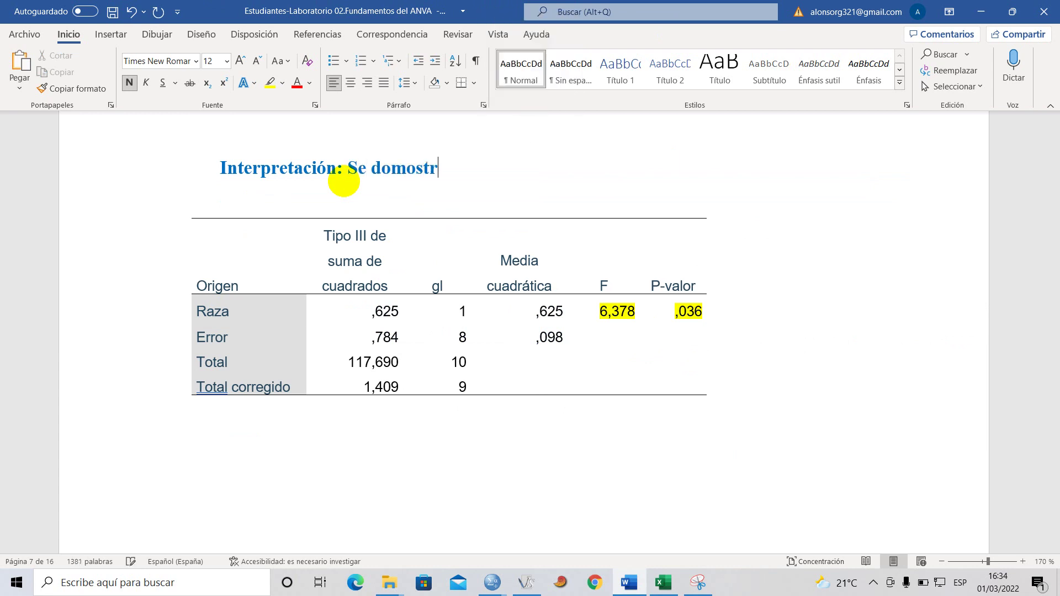
{"action": "type", "text": "ó estadísticamente con un valor de probabilidad de 0.036"}
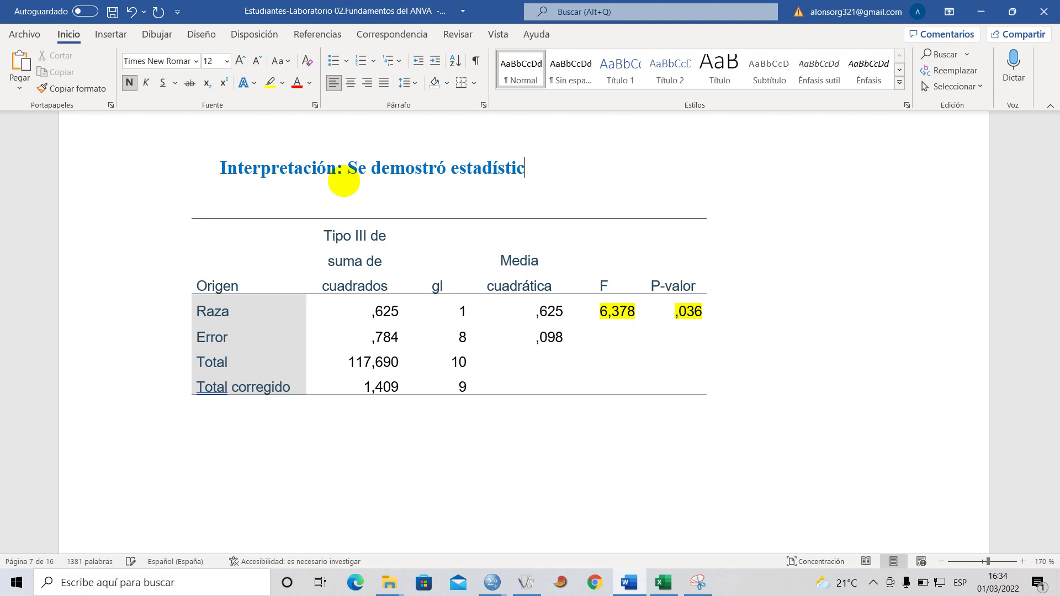
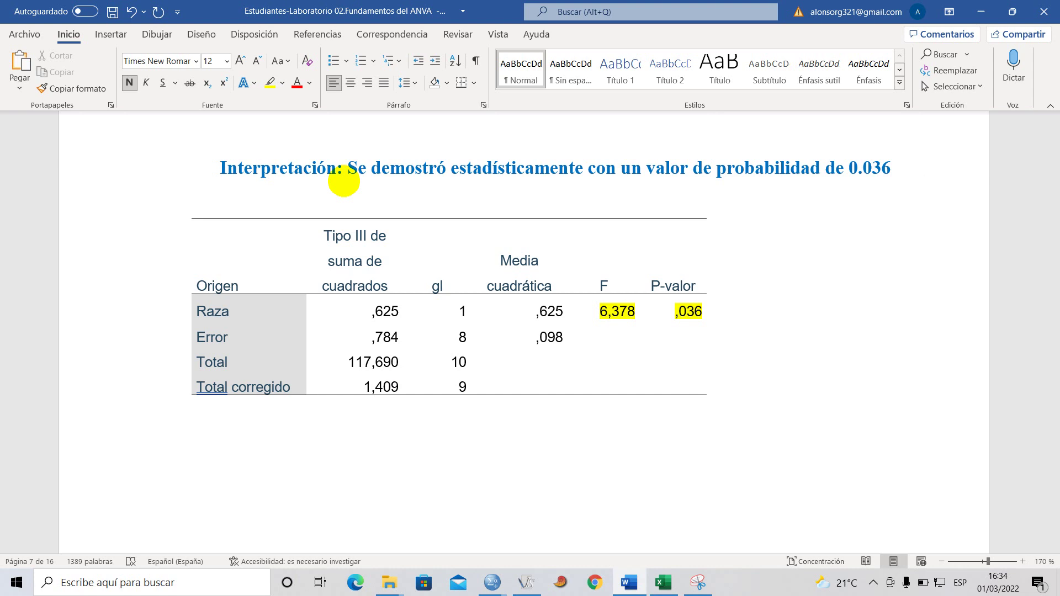
Continue the interpretation with "menor que la significancia de 0.05 que las razas de pollos de engorde".
{"action": "type", "text": "menor que"}
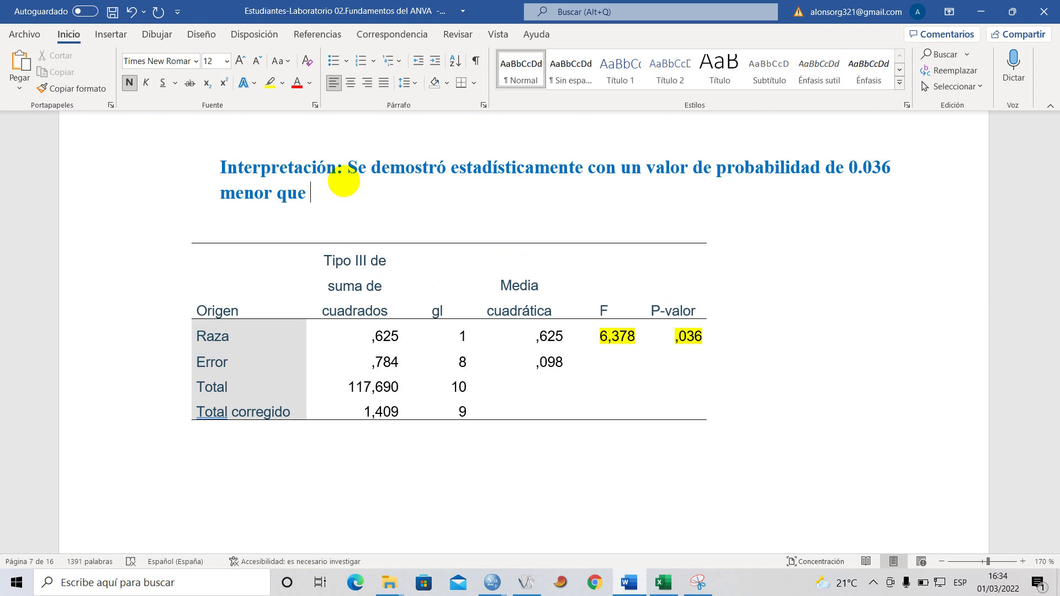
{"action": "type", "text": "la signifi"}
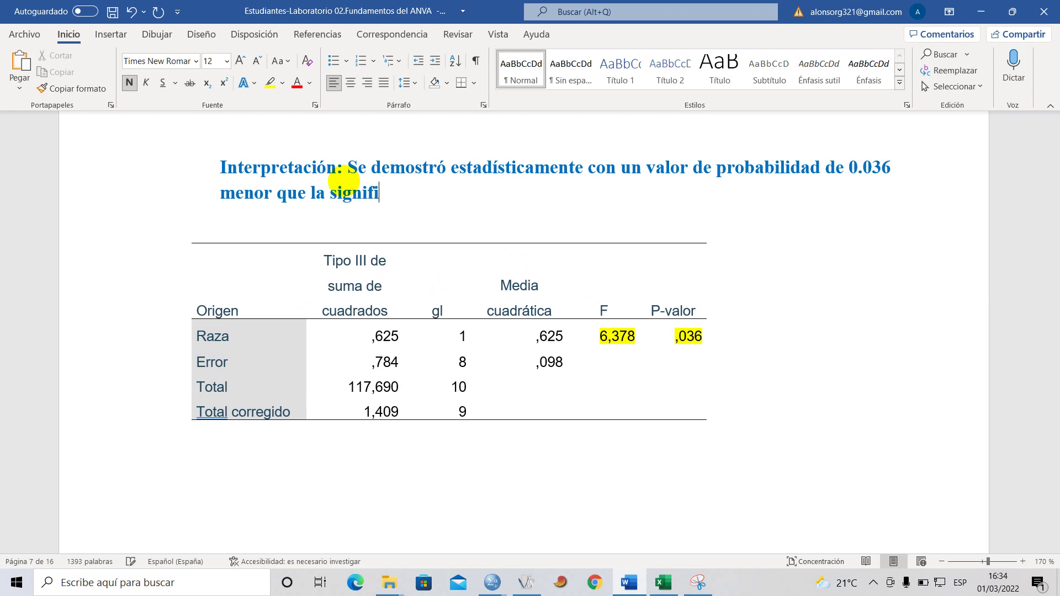
{"action": "type", "text": "cacncia de"}
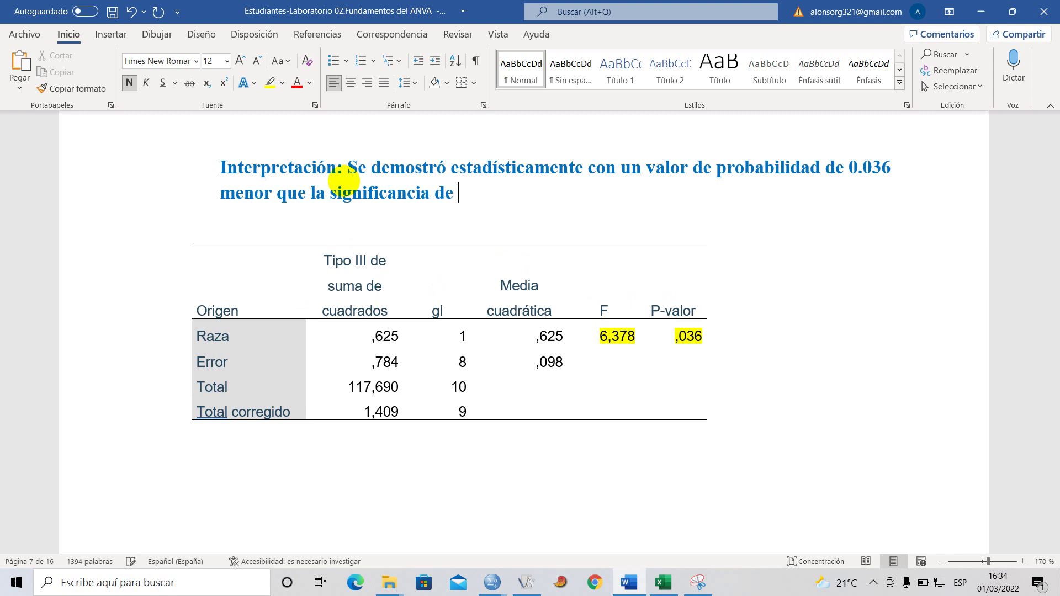
{"action": "type", "text": " 0.05"}
{"action": "type", "text": "que las r"}
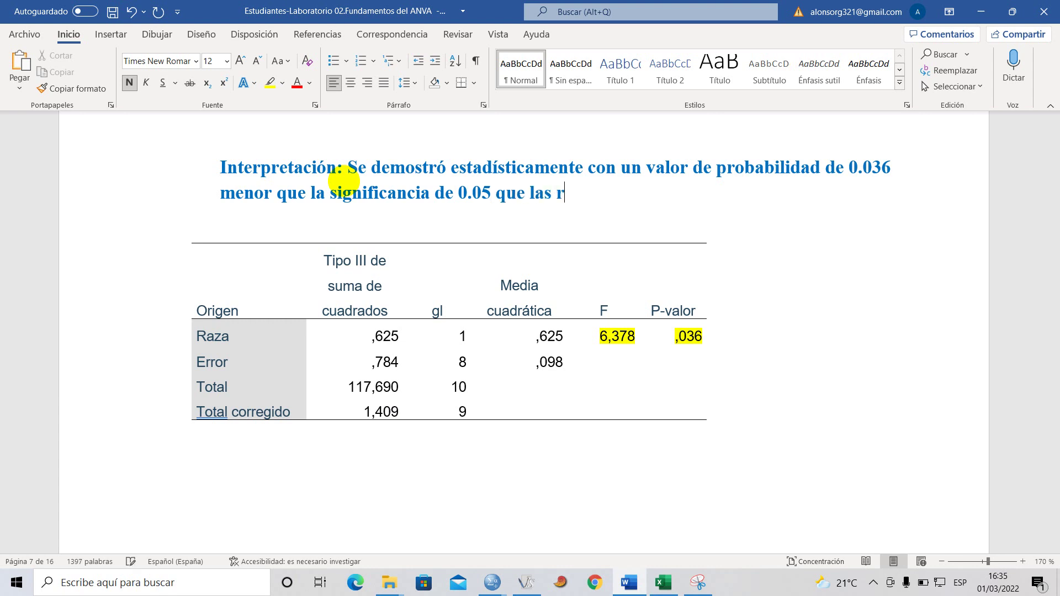
{"action": "type", "text": "azas de pol"}
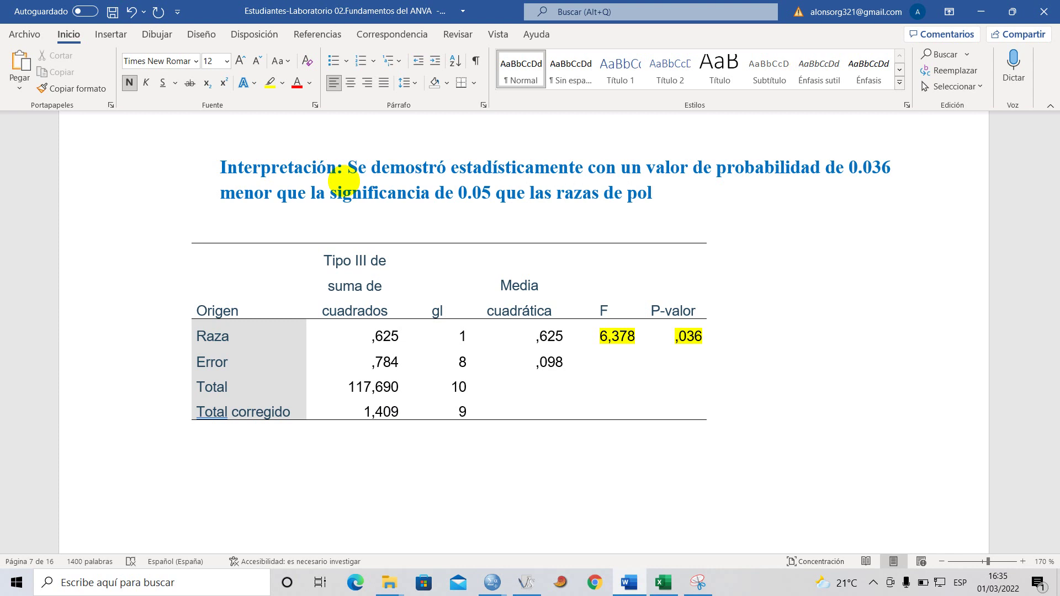
{"action": "type", "text": "los de engorde"}
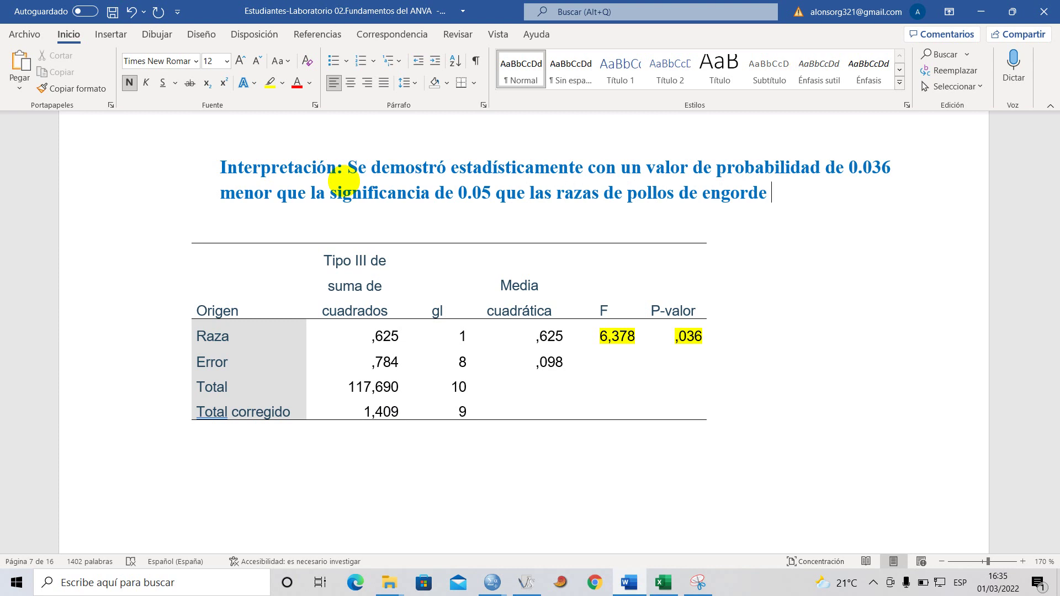
Add the broiler breed names "Hubart y Arbor Acres" to the interpretation sentence.
{"action": "type", "text": "hg"}
{"action": "key", "text": "BackSpace"}
{"action": "key", "text": "BackSpace"}
{"action": "key", "text": "Caps_Lock"}
{"action": "type", "text": "Hubart y"}
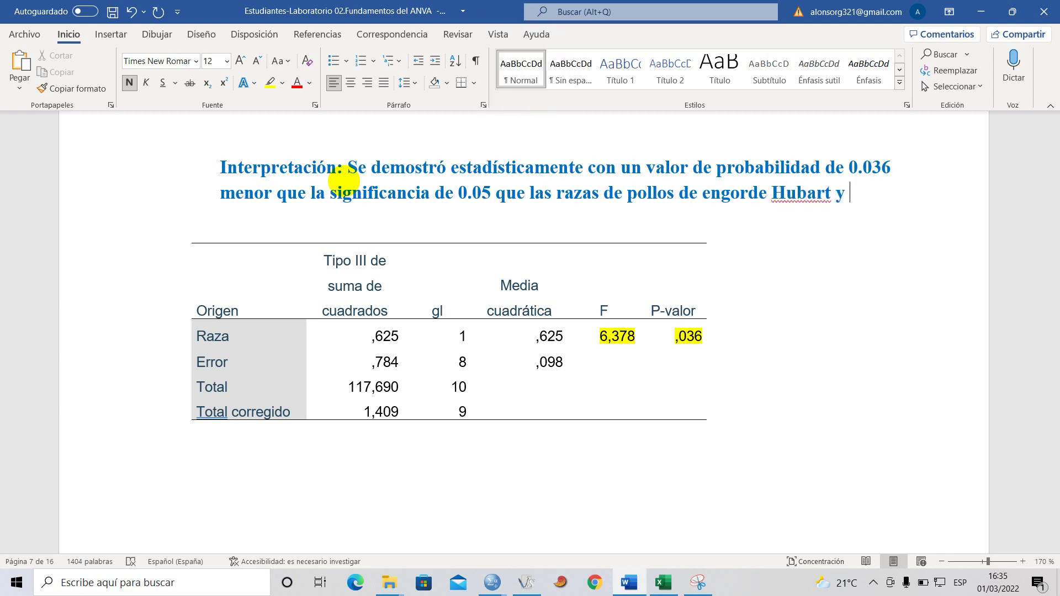
{"action": "key", "text": "Caps_Lock"}
{"action": "type", "text": "A"}
{"action": "key", "text": "Caps_Lock"}
{"action": "type", "text": "rbor"}
{"action": "key", "text": "Caps_Lock"}
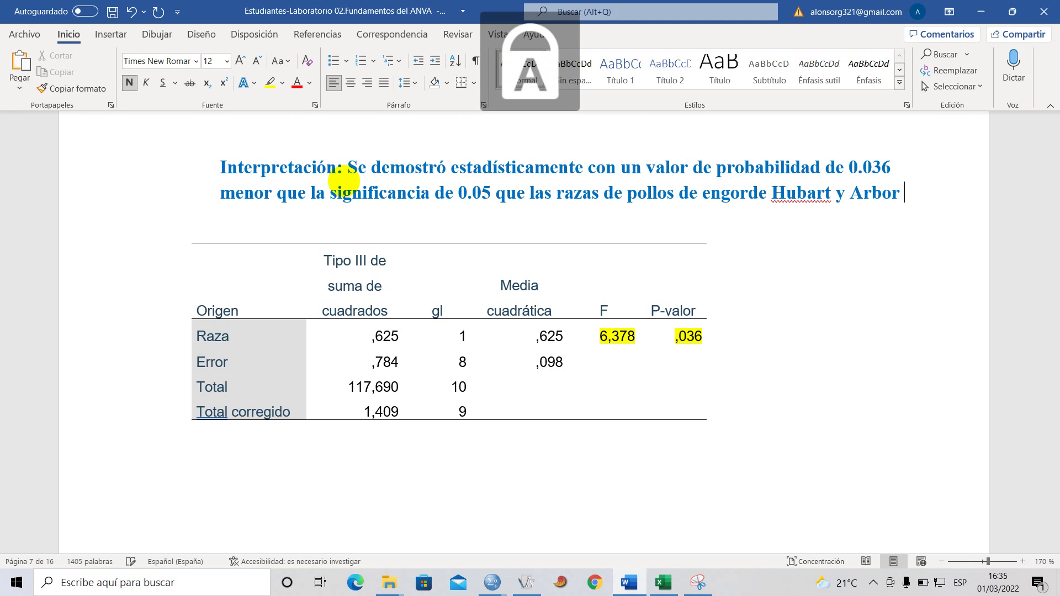
{"action": "type", "text": "A"}
{"action": "key", "text": "Caps_Lock"}
{"action": "type", "text": "cress"}
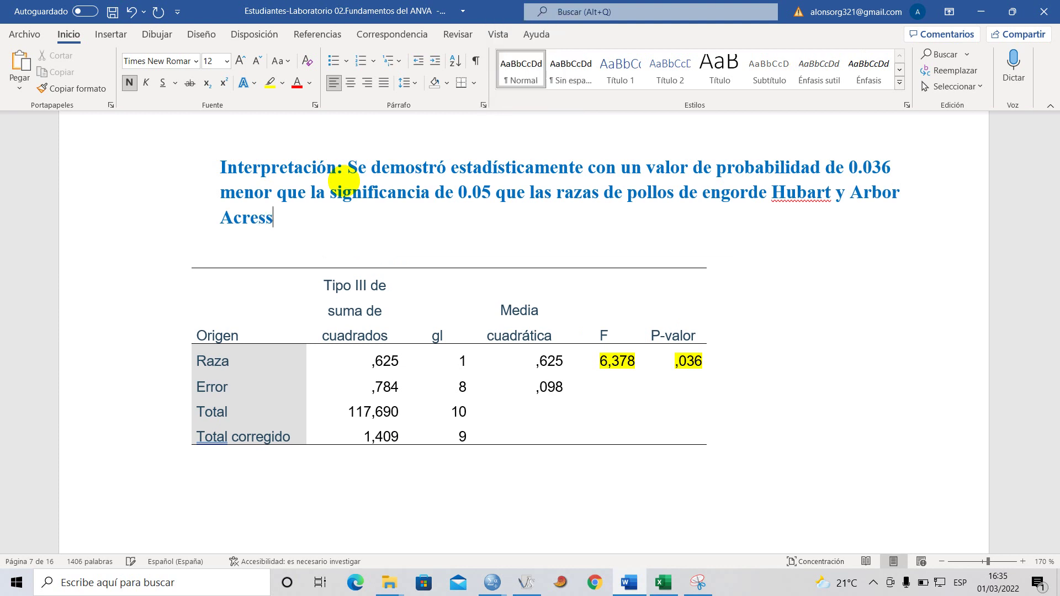
{"action": "key", "text": "BackSpace"}
Complete the interpretation sentence with "están produciendo diferencias significativas en la ganancia de peso (libras).".
{"action": "type", "text": "están produciendo "}
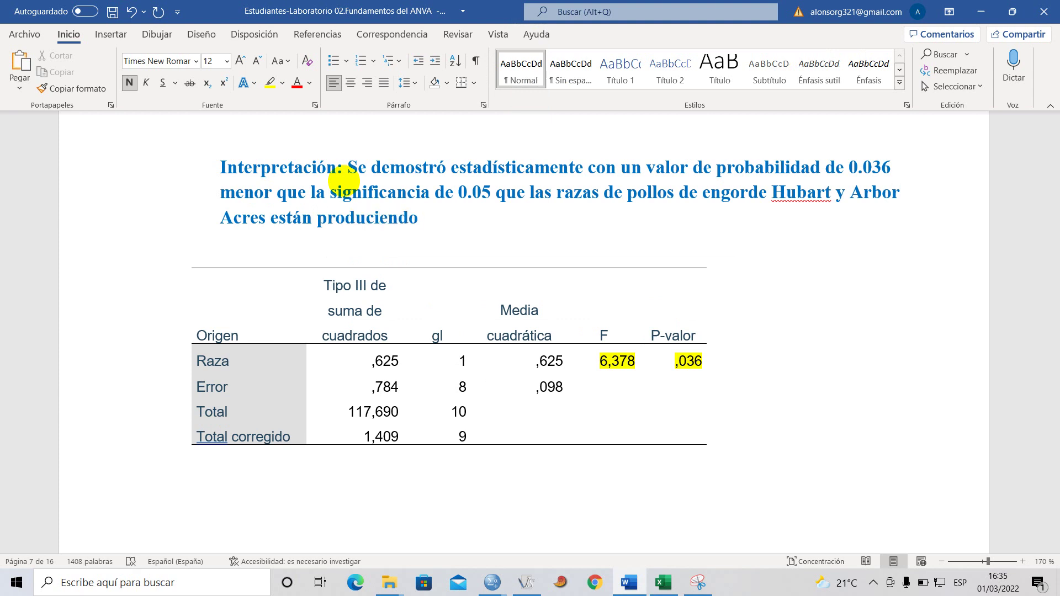
{"action": "type", "text": "diferenc"}
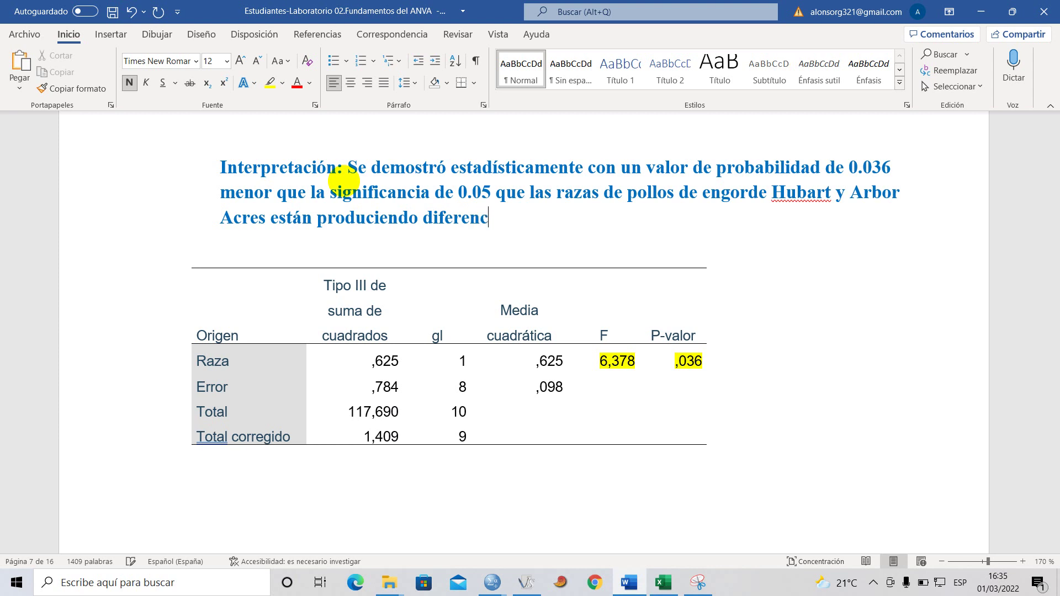
{"action": "type", "text": "ias signi"}
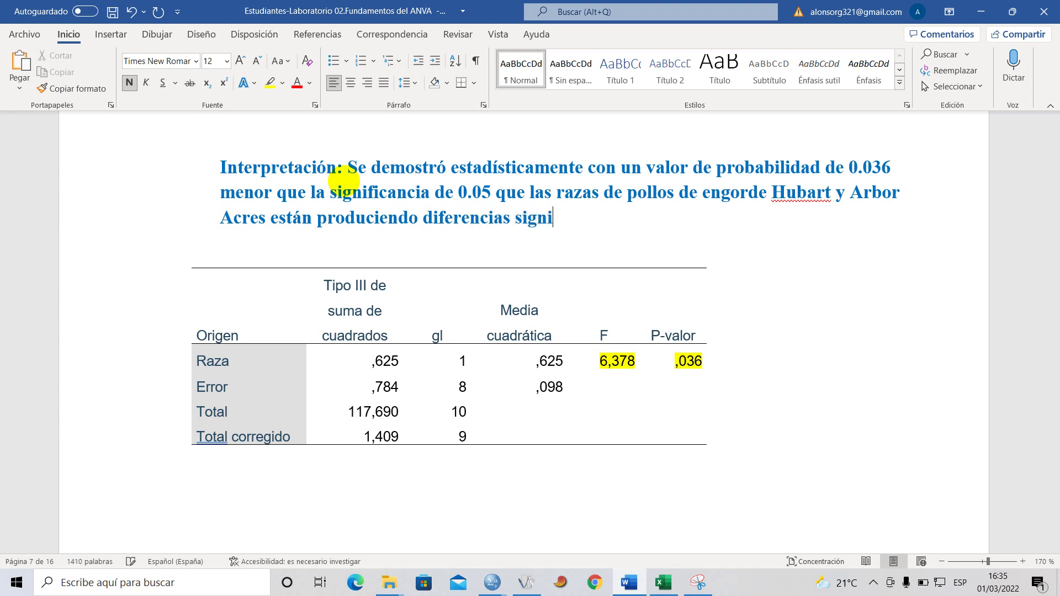
{"action": "type", "text": "ficativas e"}
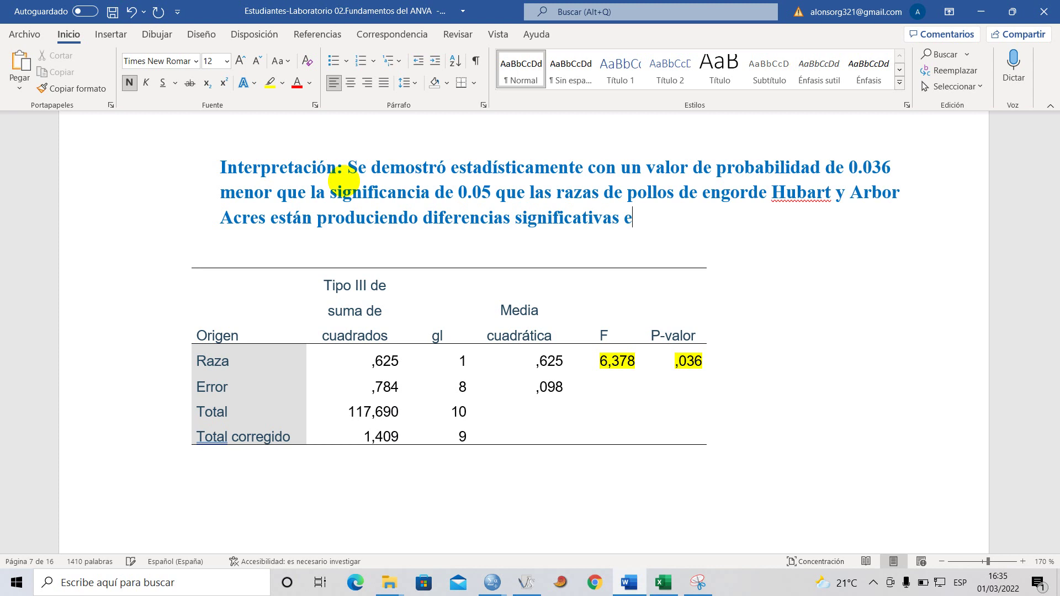
{"action": "type", "text": "n la ganan"}
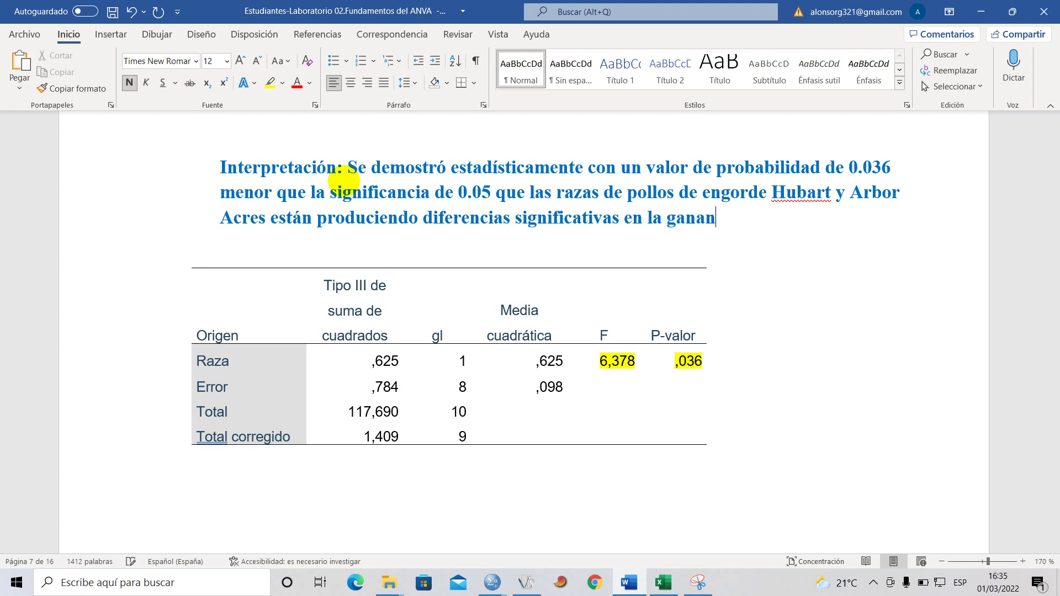
{"action": "type", "text": "cia de peso"}
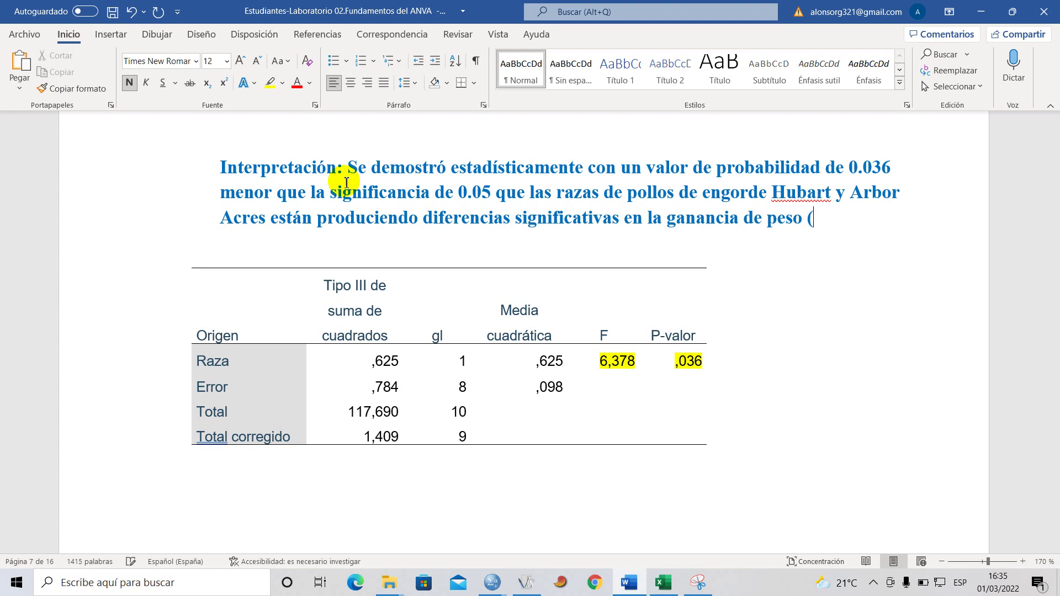
{"action": "type", "text": " (libras"}
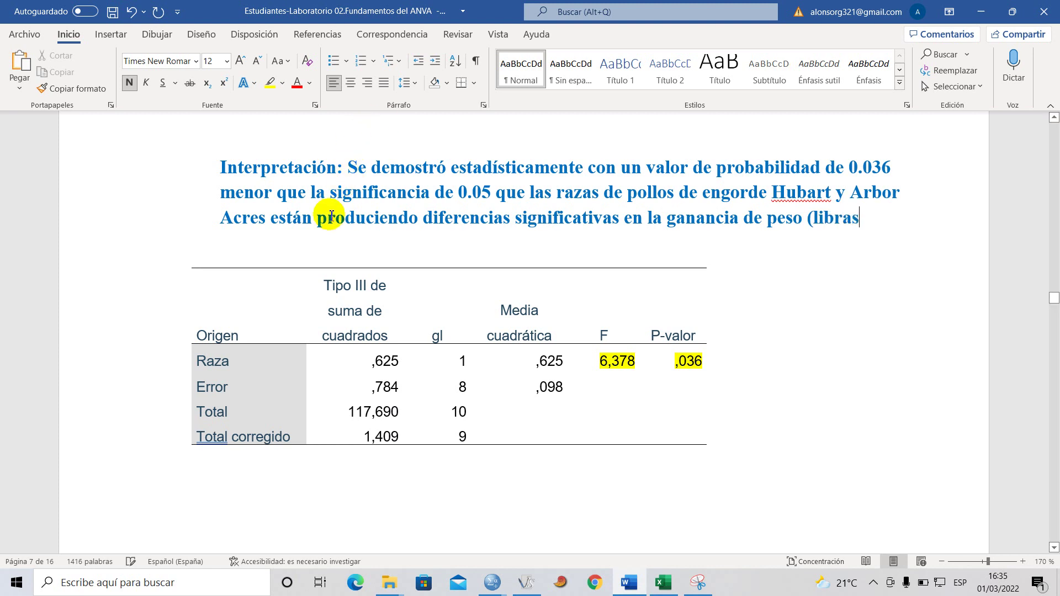
{"action": "type", "text": ")."}
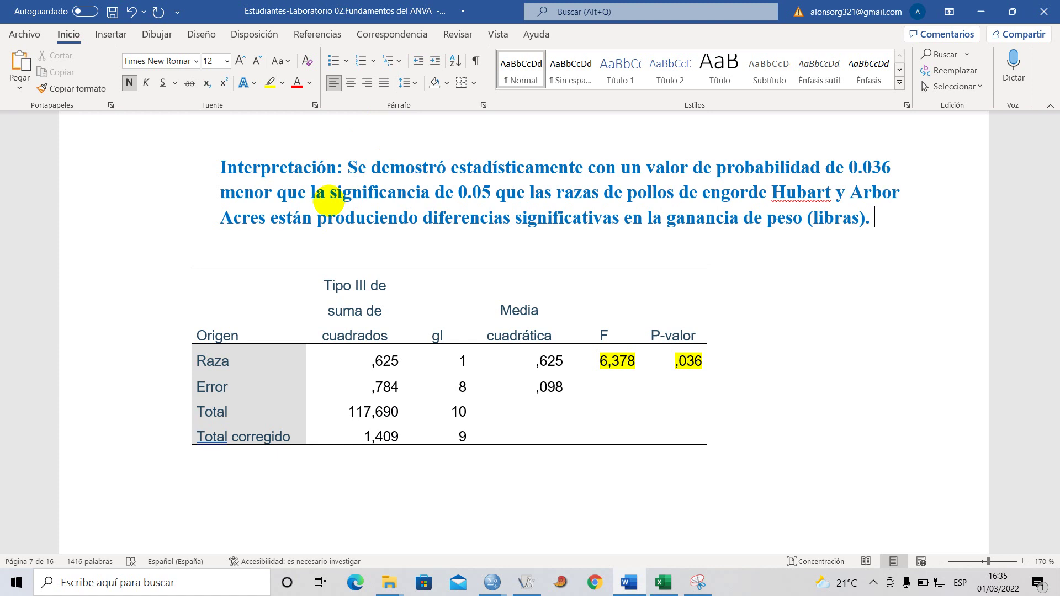
Add "Con un nivel de probabilidad del 5%." to the end of the interpretation paragraph.
{"action": "type", "text": " Con un ni"}
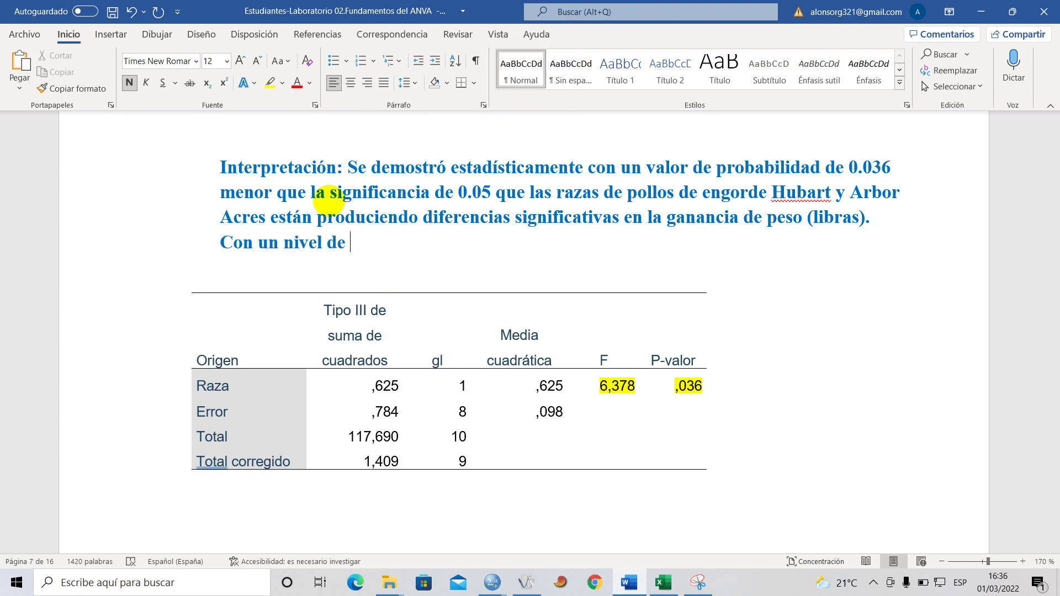
{"action": "type", "text": "vel de prob"}
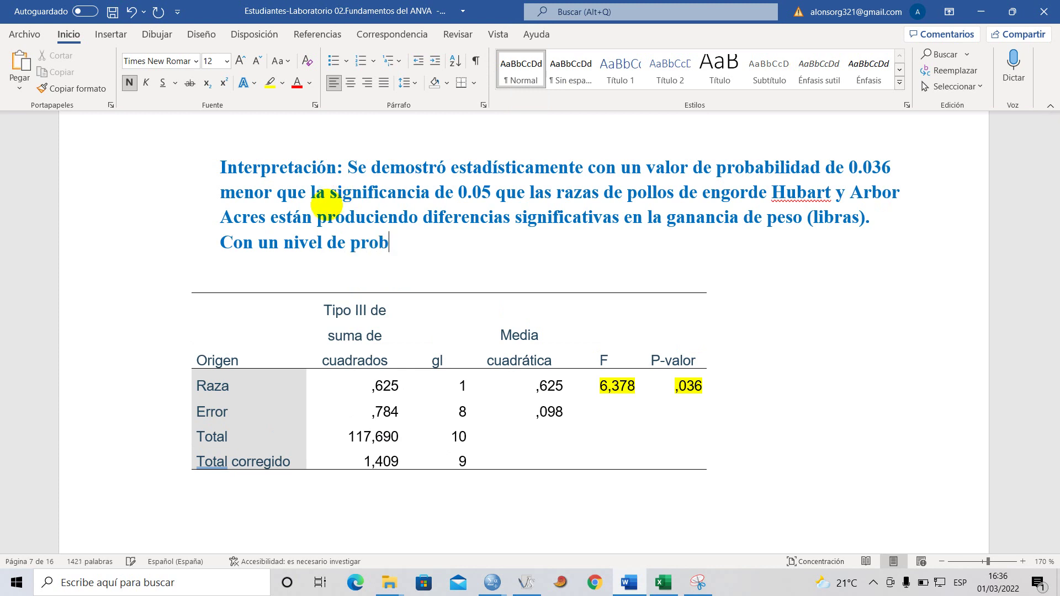
{"action": "type", "text": "abilidad"}
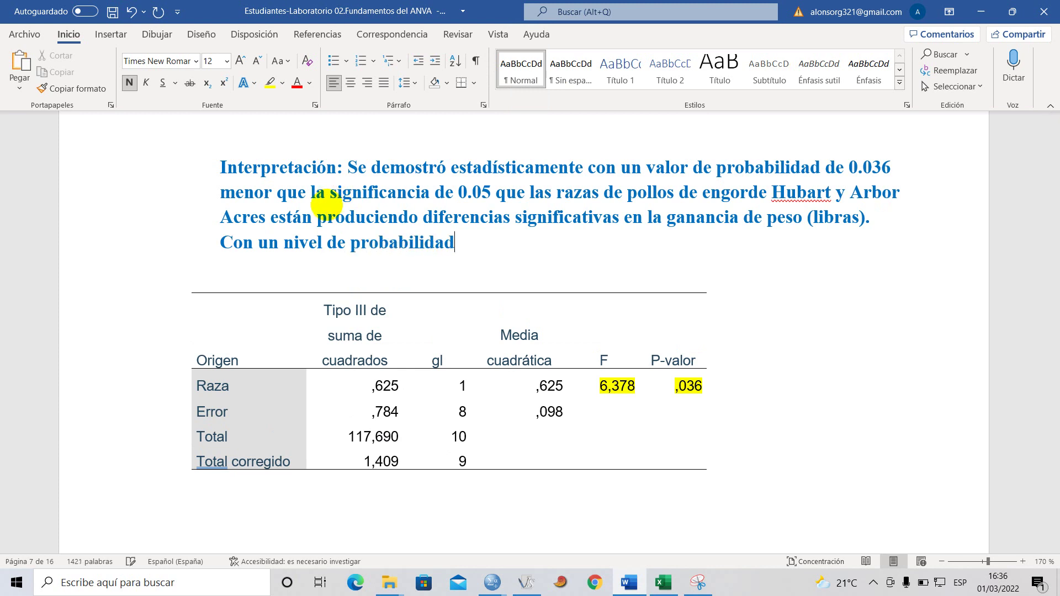
{"action": "type", "text": " del 5%. Plro"}
{"action": "key", "text": "BackSpace"}
{"action": "key", "text": "BackSpace"}
{"action": "key", "text": "BackSpace"}
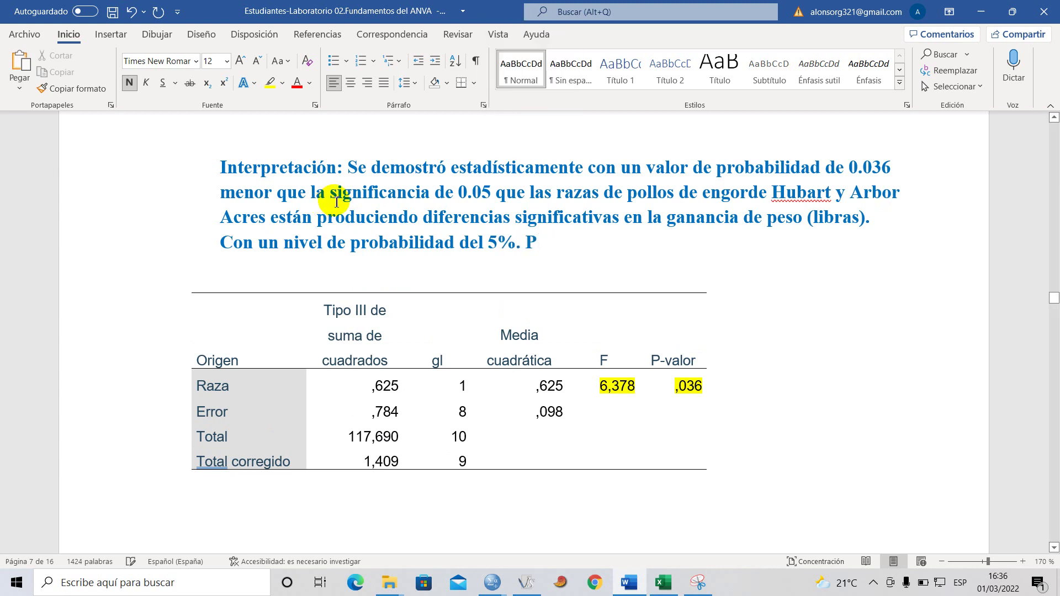
Begin the next sentence of the interpretation with "Produciendo los mejores efectos".
{"action": "type", "text": "obabilidad del 5%. Producie"}
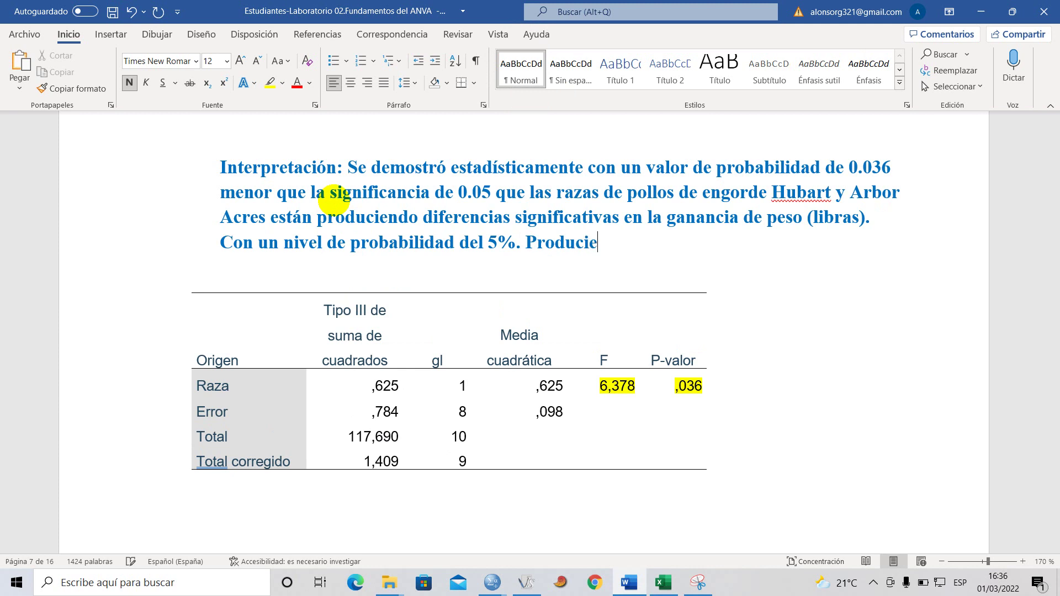
{"action": "type", "text": "ndo los mejore"}
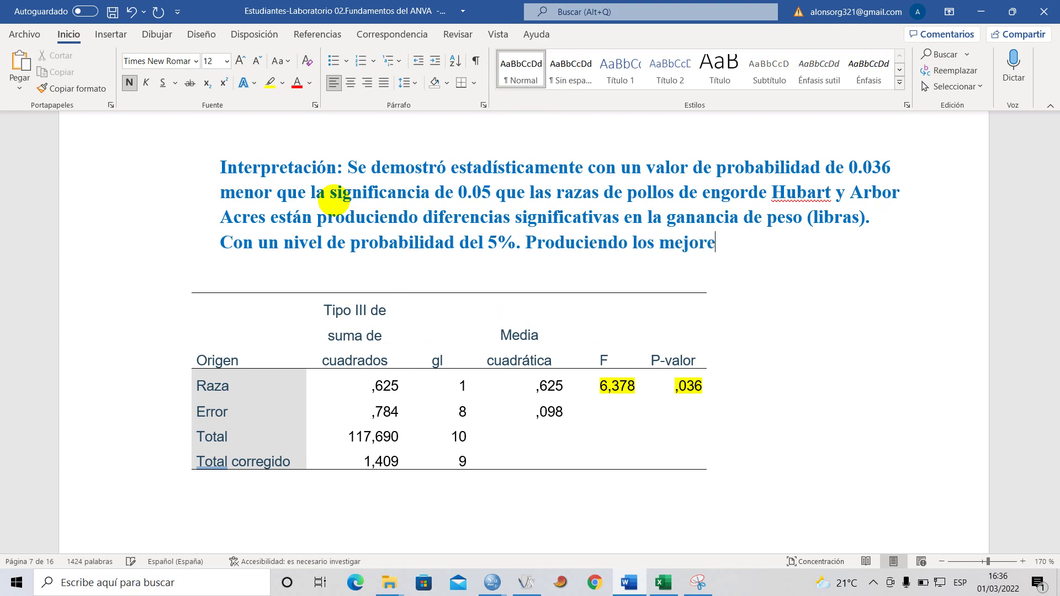
{"action": "type", "text": "s efectos"}
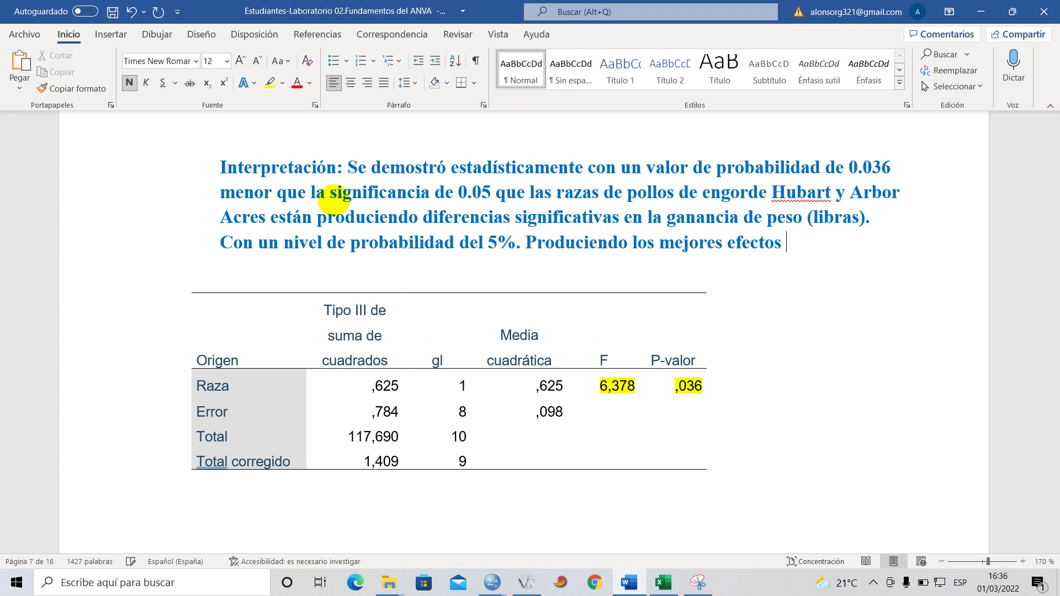
Check the breed names in the weight gain chart and correct the breed's spelling in the interpretation to "Hubbart".
{"action": "scroll", "coordinate": [391, 303], "scroll_direction": "down", "scroll_amount": 10}
{"action": "scroll", "coordinate": [390, 309], "scroll_direction": "up", "scroll_amount": 4}
{"action": "scroll", "coordinate": [421, 360], "scroll_direction": "down", "scroll_amount": 3}
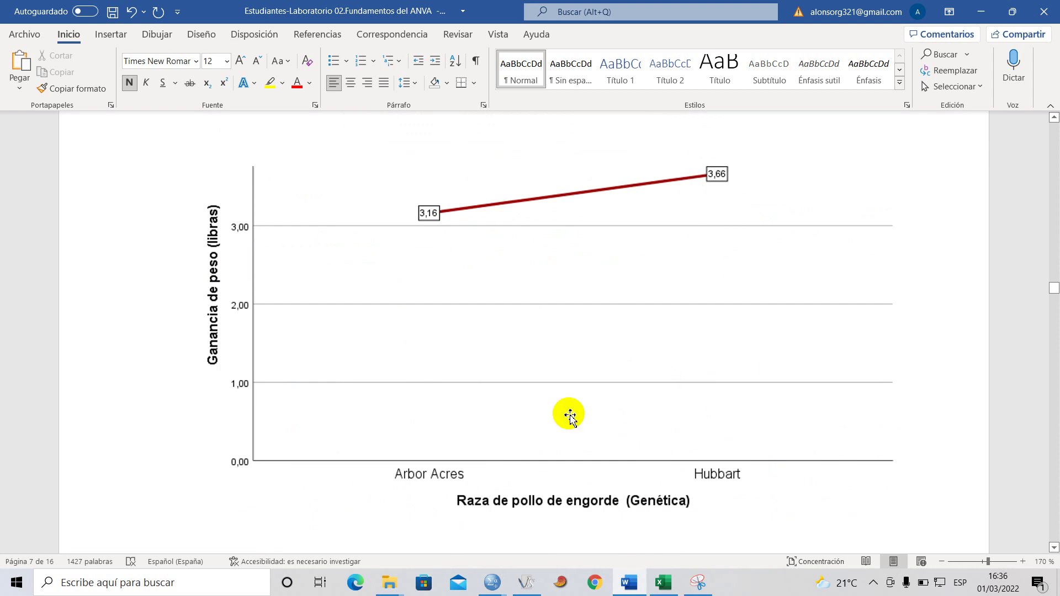
{"action": "scroll", "coordinate": [570, 418], "scroll_direction": "down", "scroll_amount": 10}
{"action": "scroll", "coordinate": [615, 386], "scroll_direction": "up", "scroll_amount": 5}
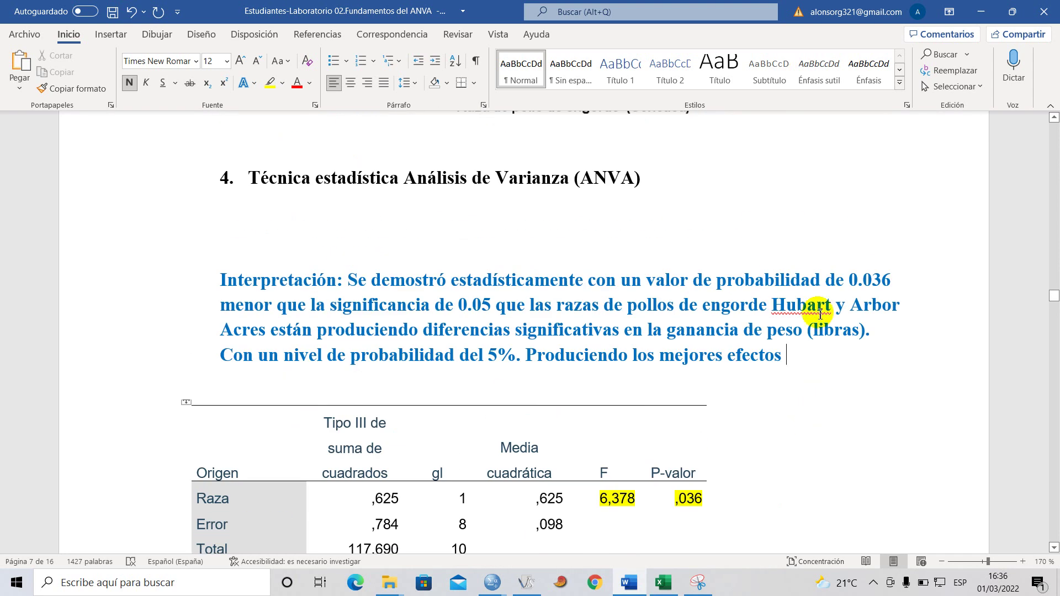
{"action": "double_click", "coordinate": [804, 308]}
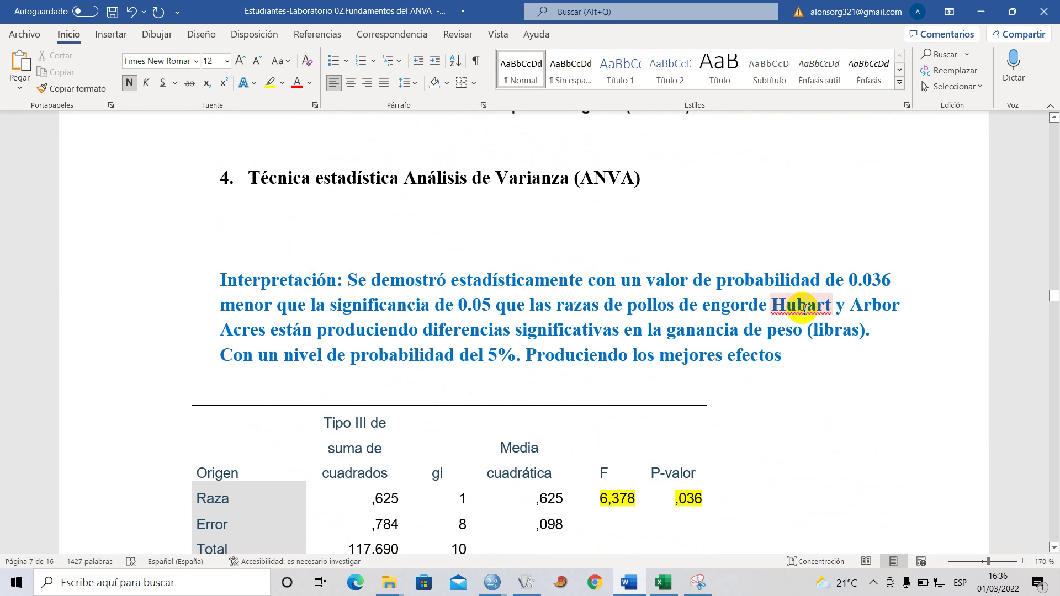
{"action": "type", "text": "Hubbart"}
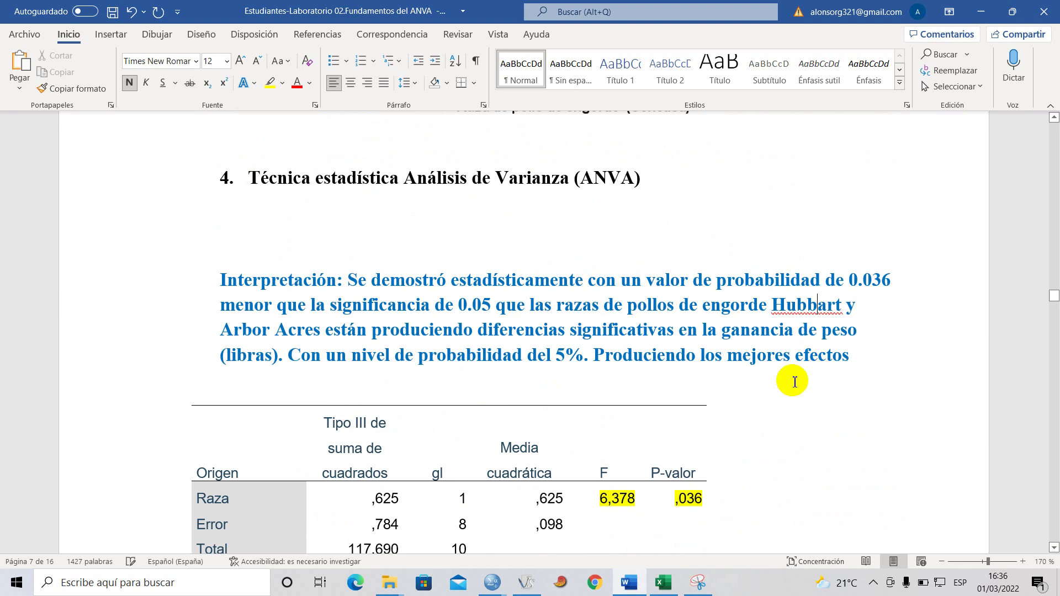
Complete the sentence about the best effects with "la raza Hubbart con 3.66 libras".
{"action": "left_click", "coordinate": [859, 359]}
{"action": "type", "text": "la raza"}
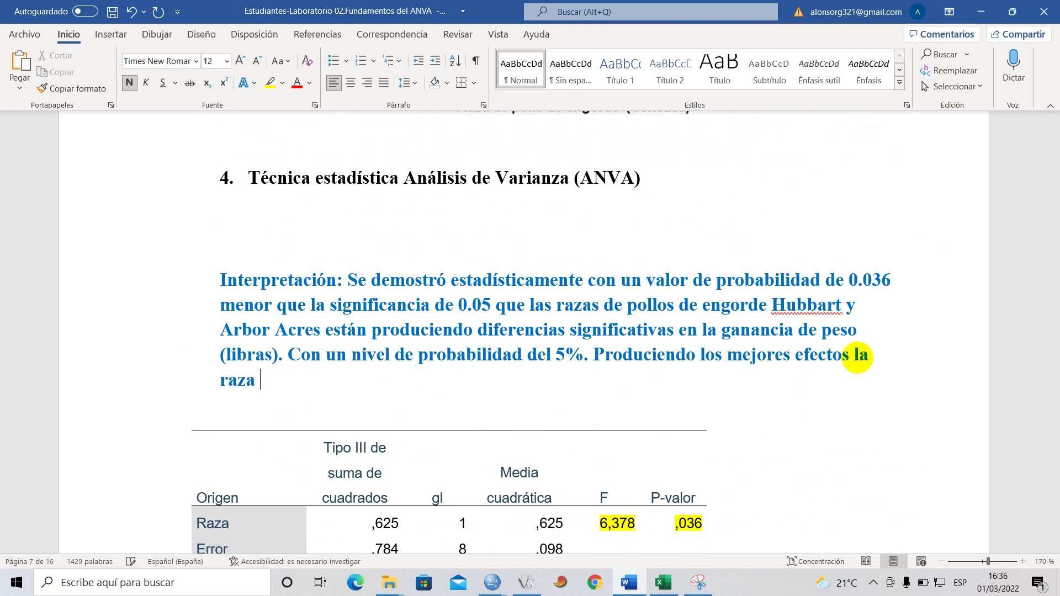
{"action": "key", "text": "Caps_Lock"}
{"action": "type", "text": "H"}
{"action": "key", "text": "Caps_Lock"}
{"action": "type", "text": "ubbart con"}
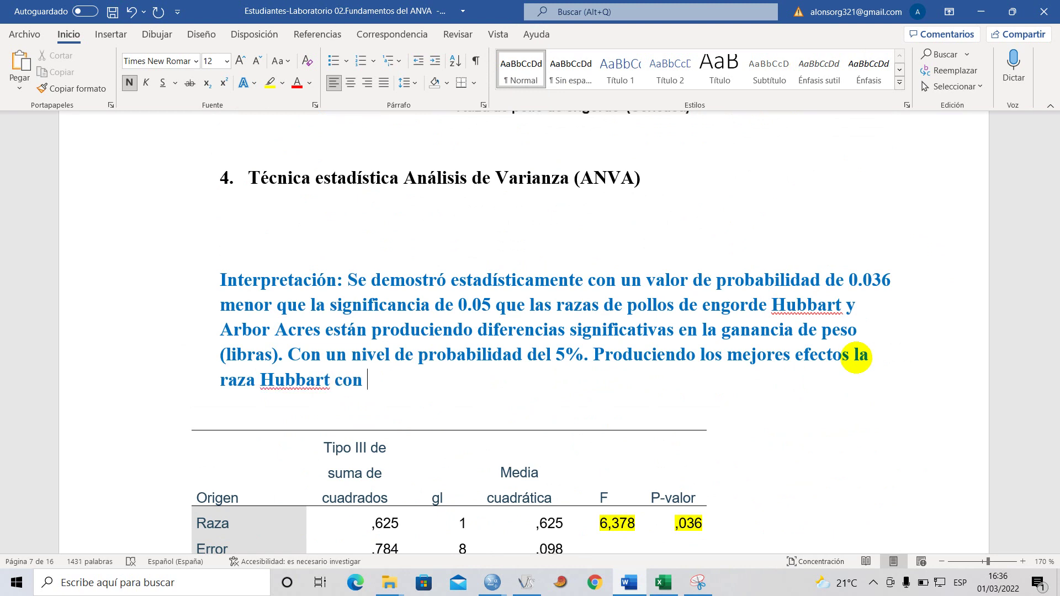
{"action": "type", "text": " 3."}
{"action": "type", "text": "66 libn"}
{"action": "type", "text": "as"}
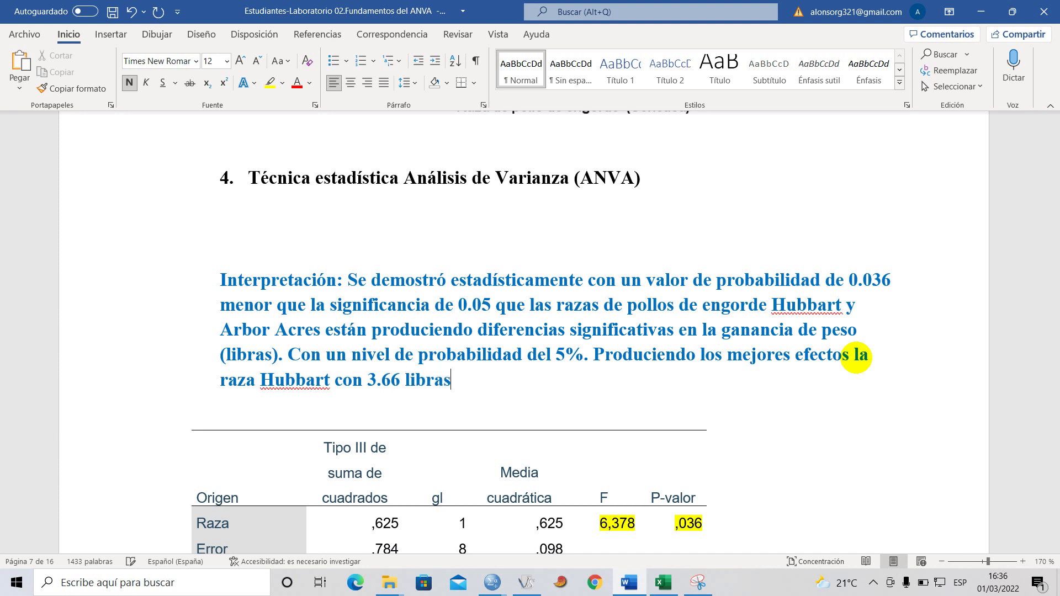
Close the interpretation with the sentence "Todo esto producto de la genética.".
{"action": "type", "text": ". Toa"}
{"action": "key", "text": "BackSpace"}
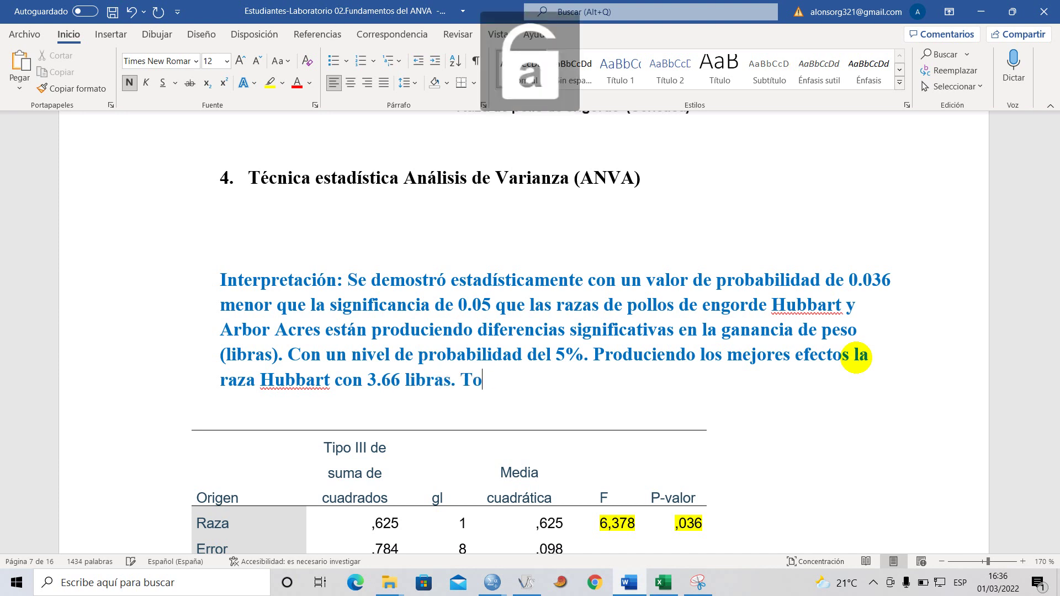
{"action": "type", "text": "do esto pro"}
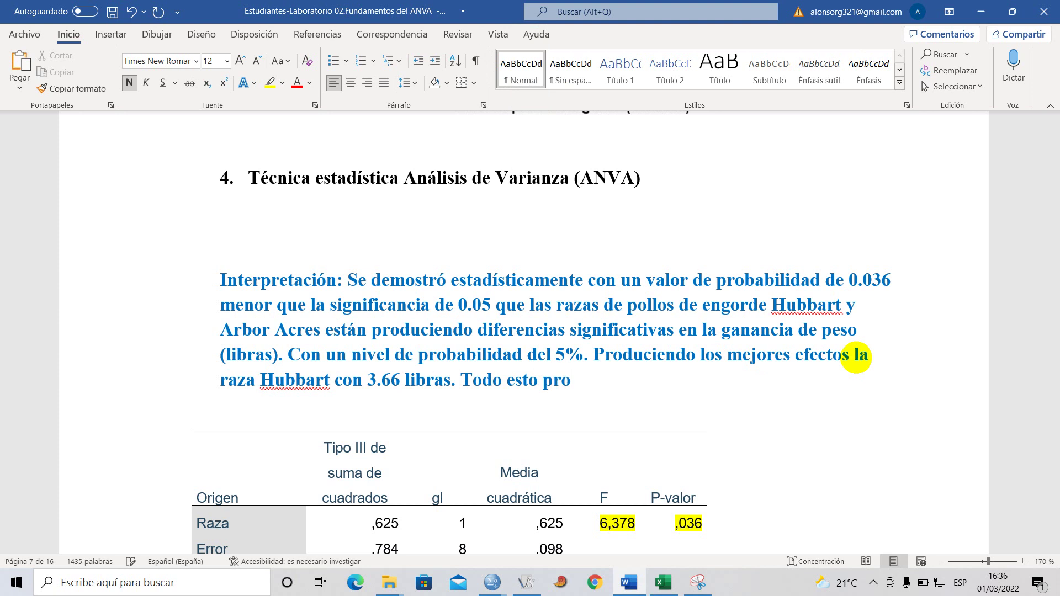
{"action": "type", "text": "ducto de la genetica."}
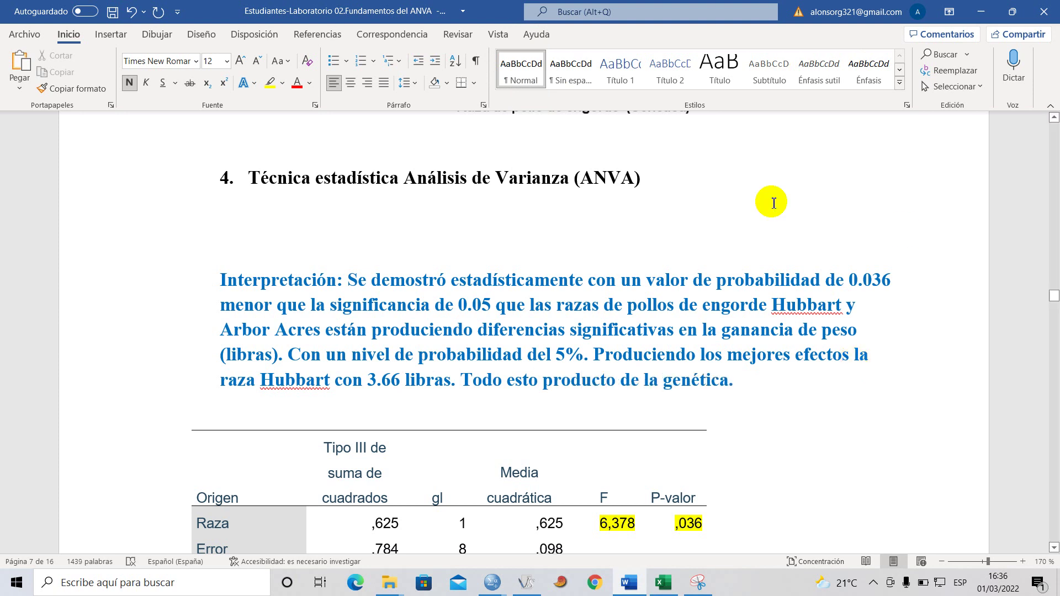
Remove the blank lines between the section 4 ANVA heading and the interpretation, and justify the interpretation paragraph.
{"action": "key", "text": "BackSpace"}
{"action": "key", "text": "BackSpace"}
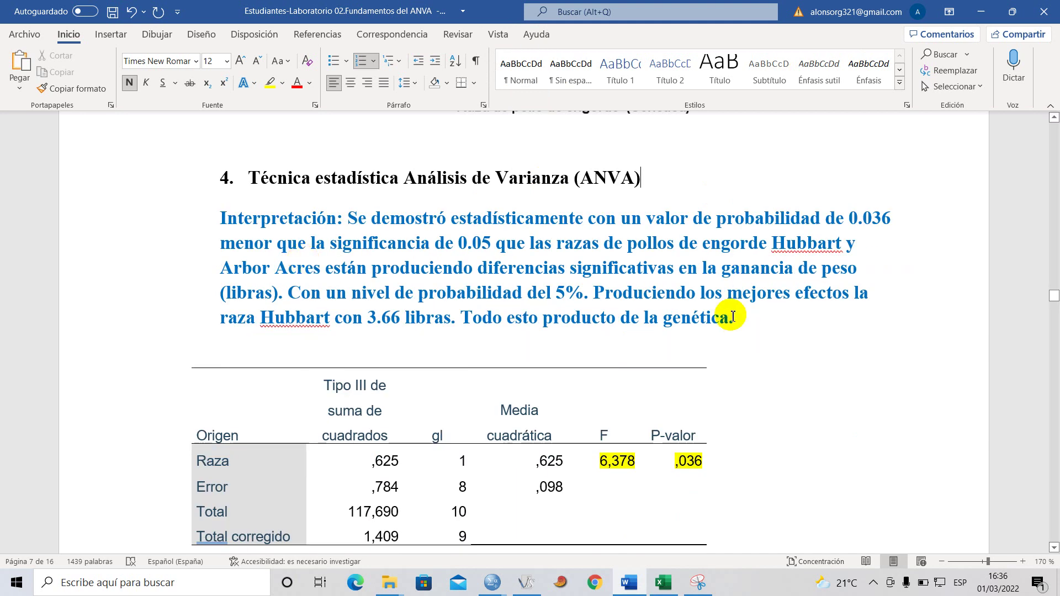
{"action": "left_click_drag", "start_coordinate": [735, 319], "coordinate": [222, 212]}
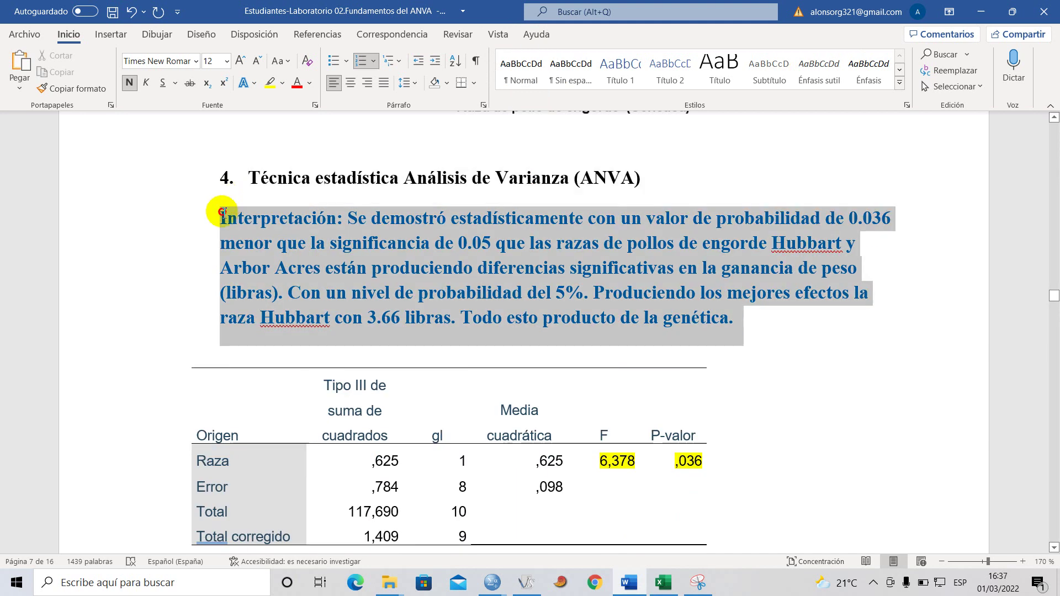
{"action": "left_click", "coordinate": [383, 82]}
{"action": "left_click", "coordinate": [797, 330]}
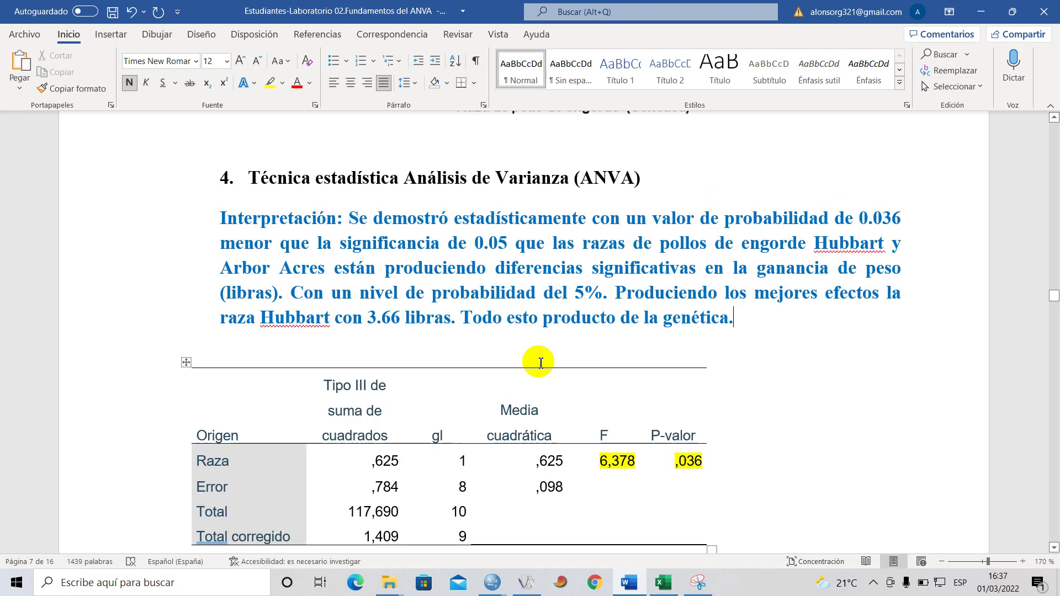
Save the laboratory document with the finished ANVA interpretation.
{"action": "scroll", "coordinate": [545, 325], "scroll_direction": "down", "scroll_amount": 1}
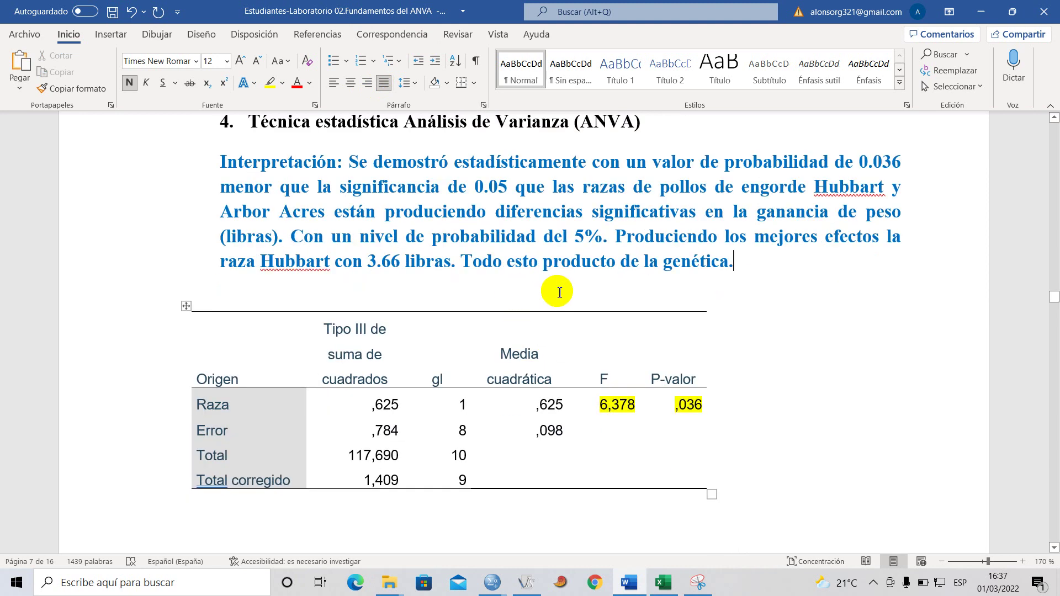
{"action": "left_click", "coordinate": [690, 393]}
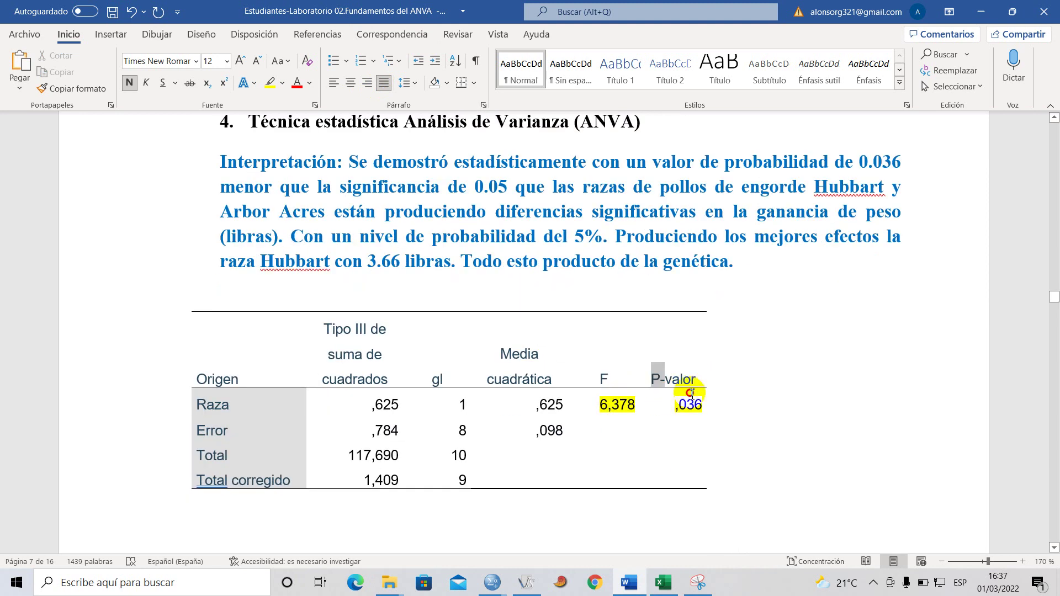
{"action": "left_click", "coordinate": [674, 293]}
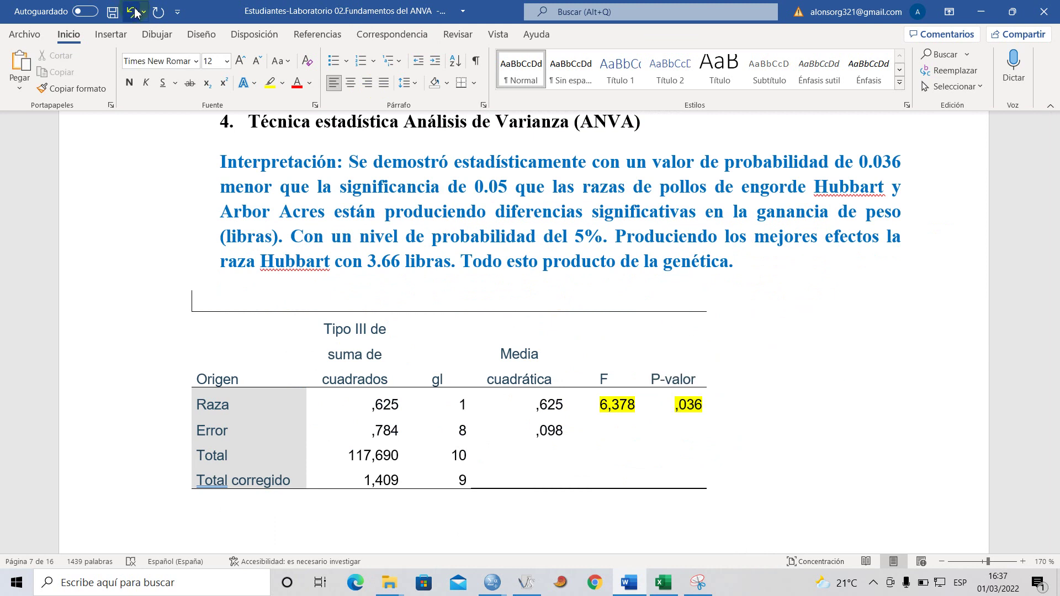
{"action": "left_click", "coordinate": [135, 12]}
{"action": "scroll", "coordinate": [366, 277], "scroll_direction": "up", "scroll_amount": 3}
{"action": "left_click", "coordinate": [738, 313]}
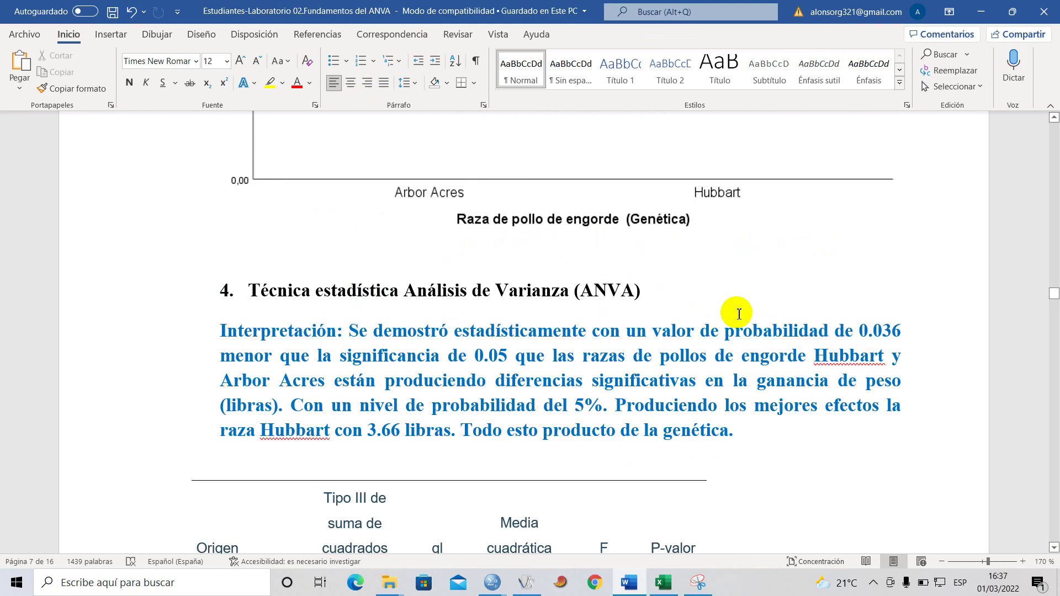
{"action": "scroll", "coordinate": [302, 278], "scroll_direction": "up", "scroll_amount": 3}
{"action": "scroll", "coordinate": [437, 267], "scroll_direction": "down", "scroll_amount": 5}
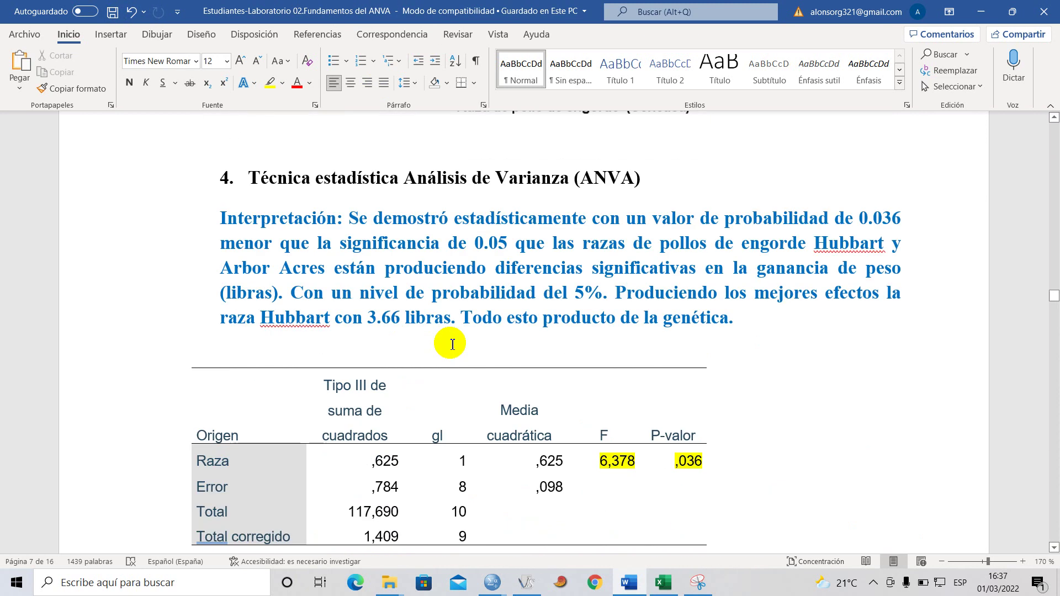
Remove the extra blank space above the Caso 2 paragraph and place the cursor at the end of that paragraph.
{"action": "scroll", "coordinate": [452, 344], "scroll_direction": "down", "scroll_amount": 20}
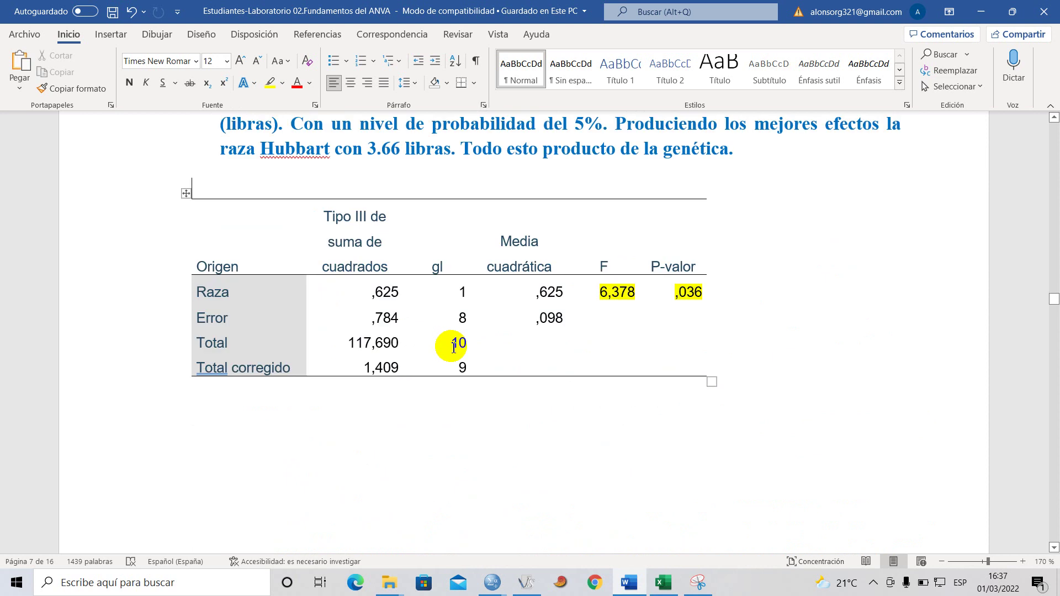
{"action": "scroll", "coordinate": [453, 354], "scroll_direction": "up", "scroll_amount": 2}
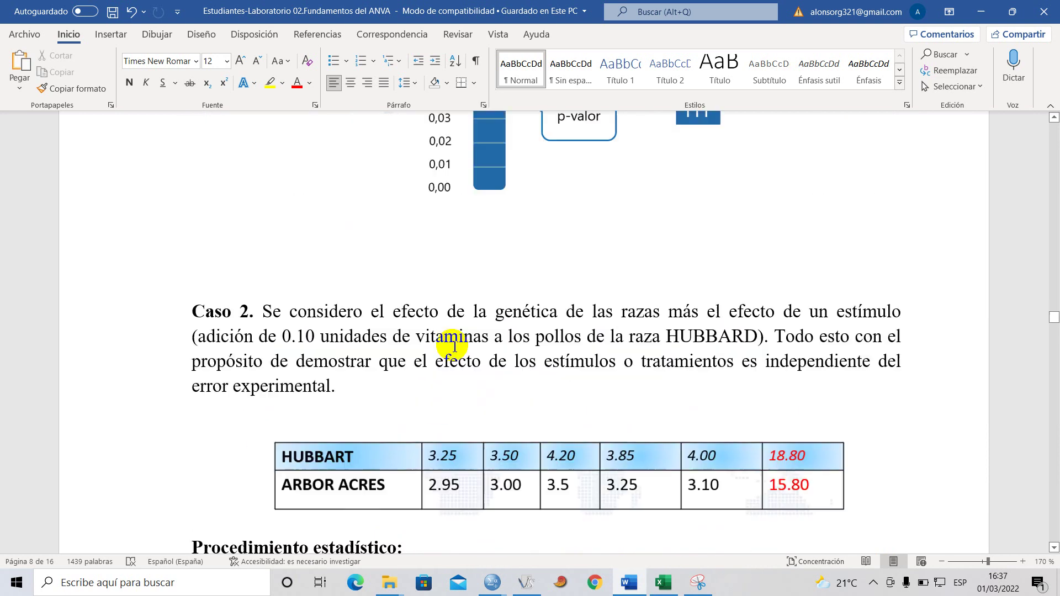
{"action": "key", "text": "ctrl+z"}
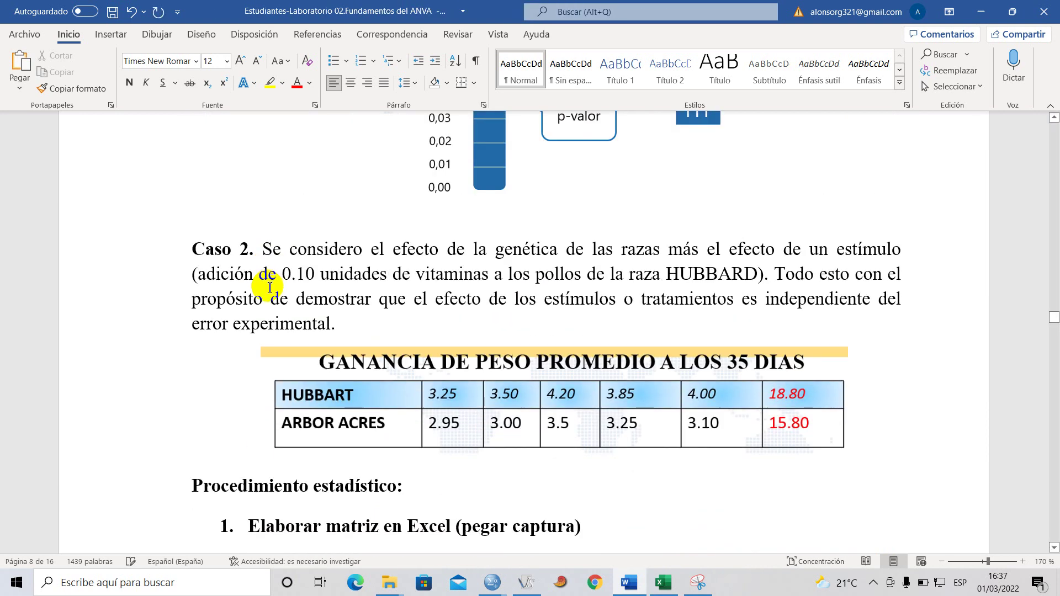
{"action": "left_click", "coordinate": [356, 323]}
{"action": "scroll", "coordinate": [363, 320], "scroll_direction": "up", "scroll_amount": 4}
{"action": "scroll", "coordinate": [363, 320], "scroll_direction": "down", "scroll_amount": 4}
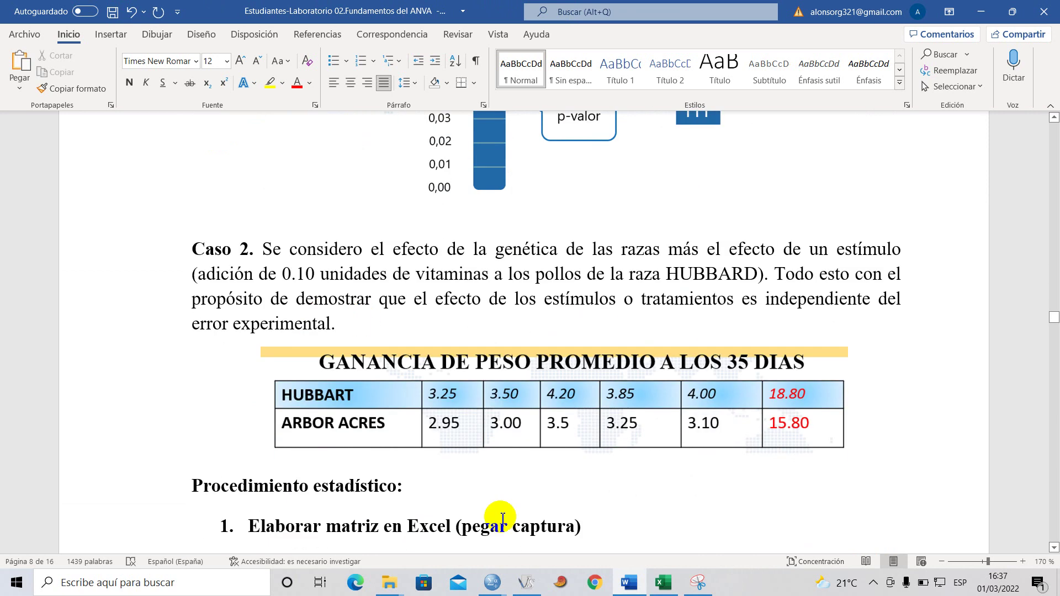
Switch to SPSS and look through the Caso 1 data, the syntax and the ANOVA results in the output viewer.
{"action": "mouse_move", "coordinate": [489, 583]}
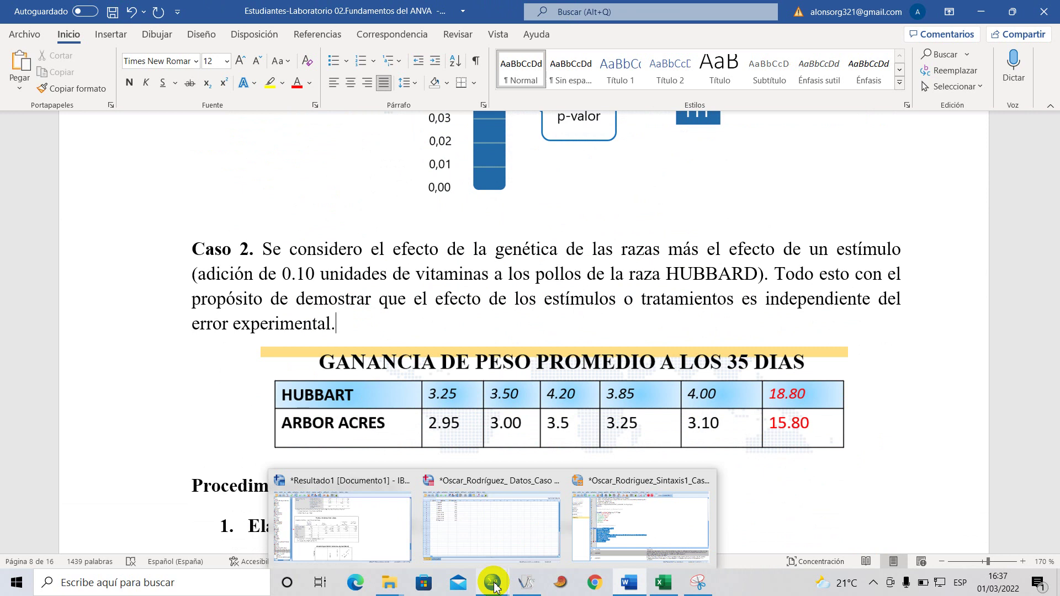
{"action": "left_click", "coordinate": [503, 520]}
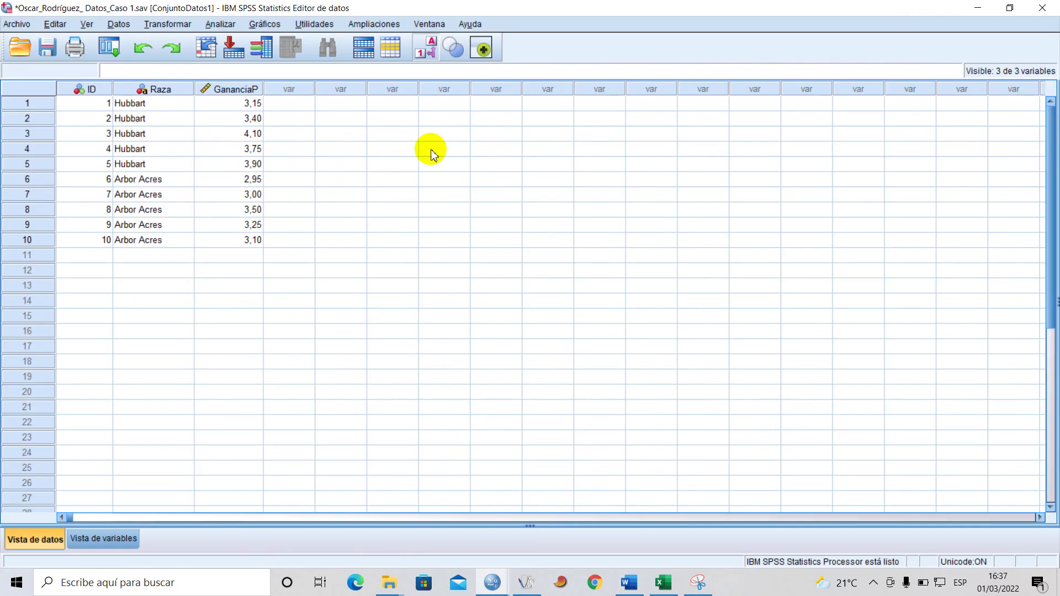
{"action": "mouse_move", "coordinate": [493, 581]}
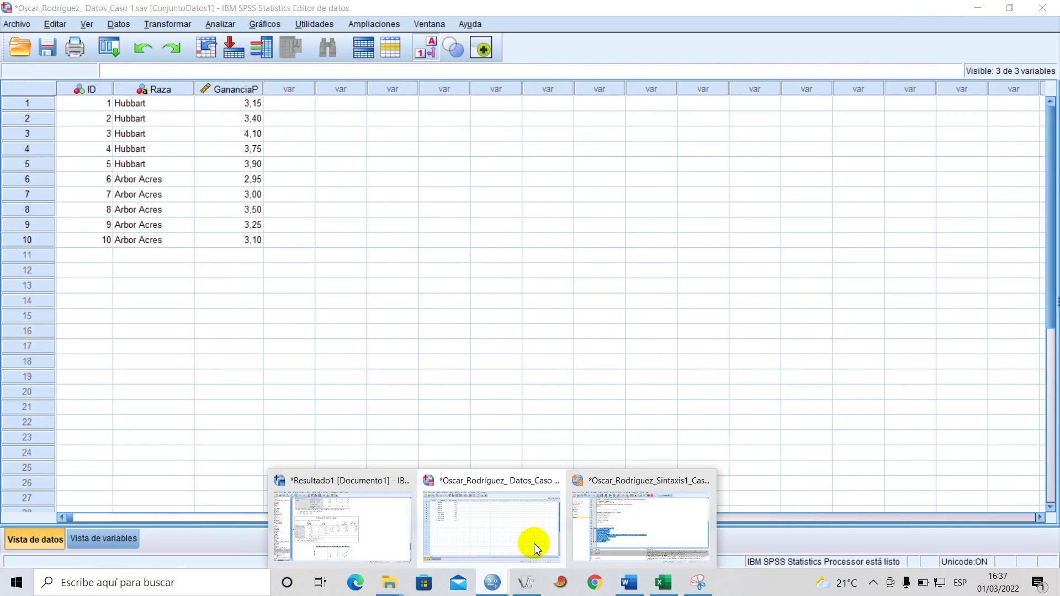
{"action": "left_click", "coordinate": [632, 513]}
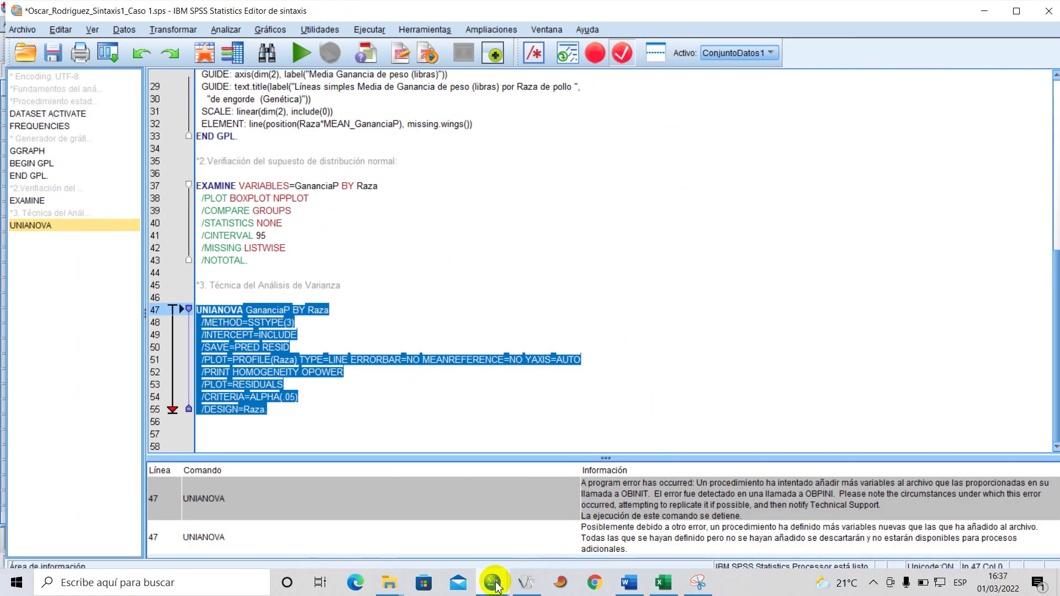
{"action": "mouse_move", "coordinate": [496, 587]}
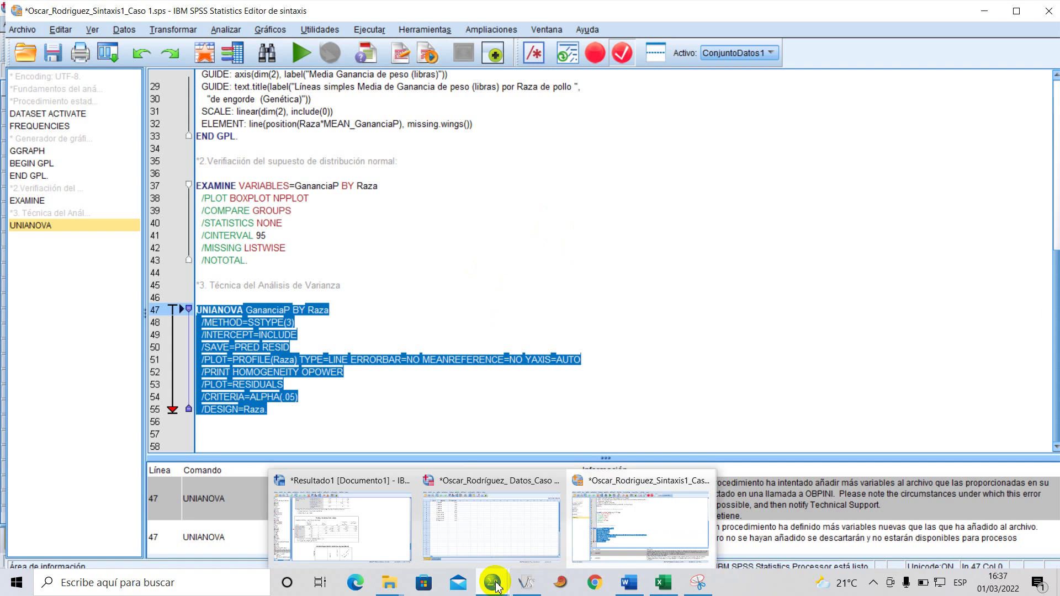
{"action": "left_click", "coordinate": [386, 529]}
{"action": "scroll", "coordinate": [547, 390], "scroll_direction": "down", "scroll_amount": 3}
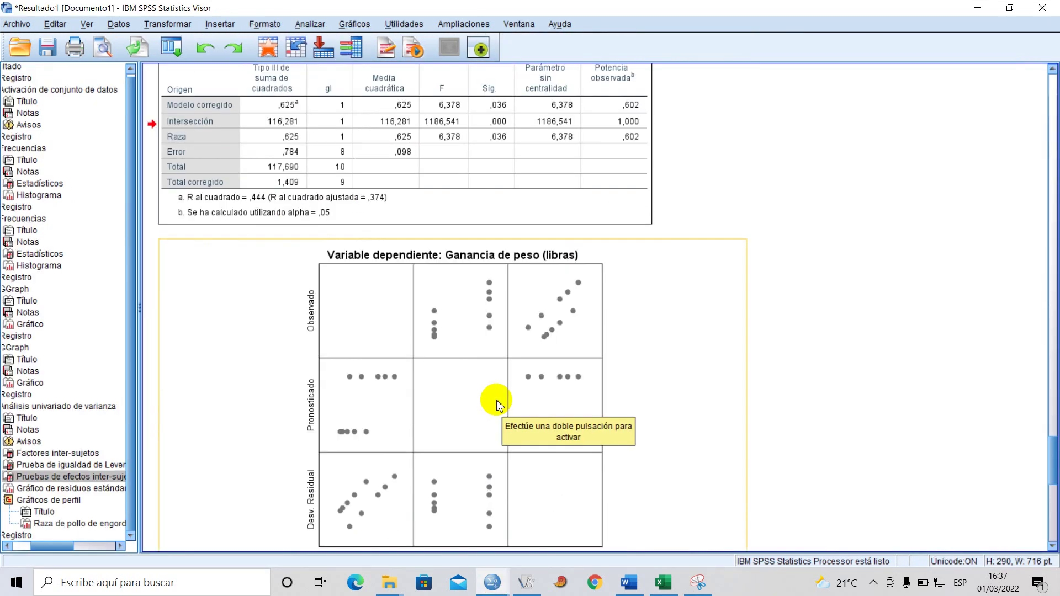
Review the Caso 1 charts and ANOVA table in the output viewer, and switch back to the Caso 2 section of the Word document.
{"action": "scroll", "coordinate": [491, 402], "scroll_direction": "up", "scroll_amount": 15}
{"action": "scroll", "coordinate": [496, 403], "scroll_direction": "up", "scroll_amount": 3}
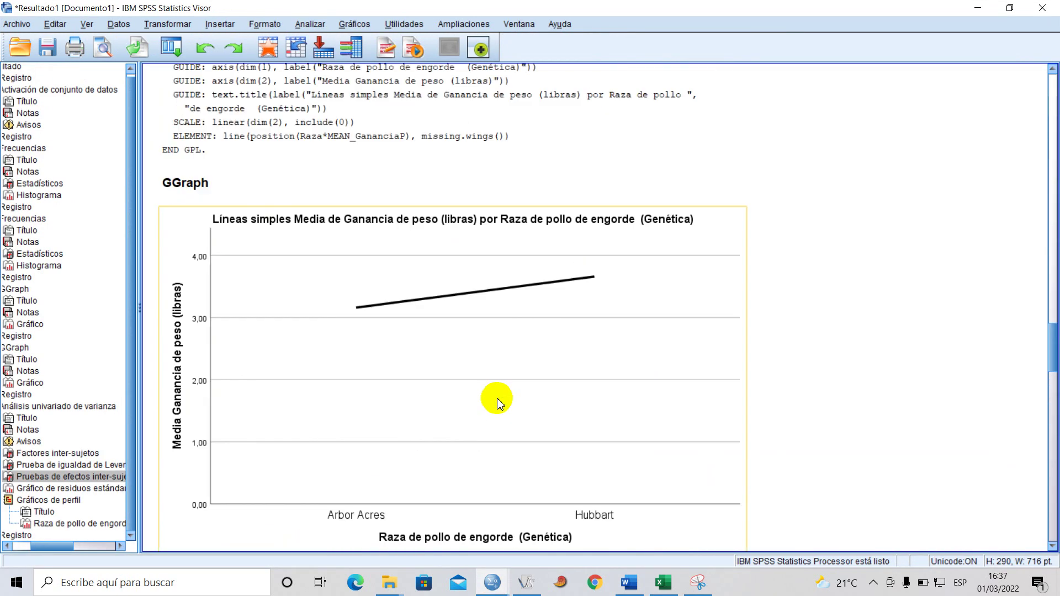
{"action": "scroll", "coordinate": [498, 407], "scroll_direction": "down", "scroll_amount": 15}
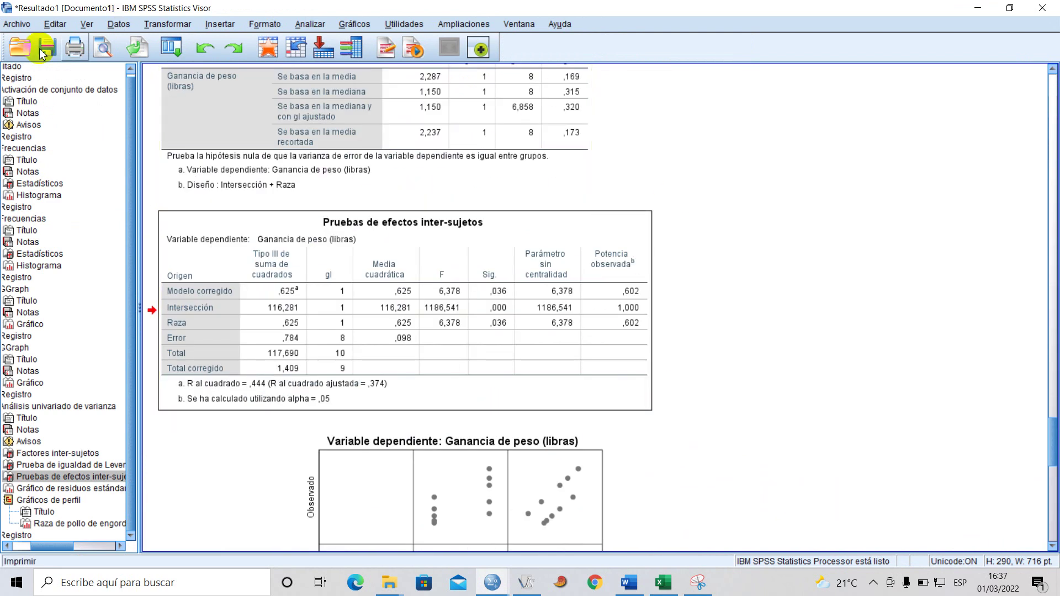
{"action": "left_click", "coordinate": [15, 24]}
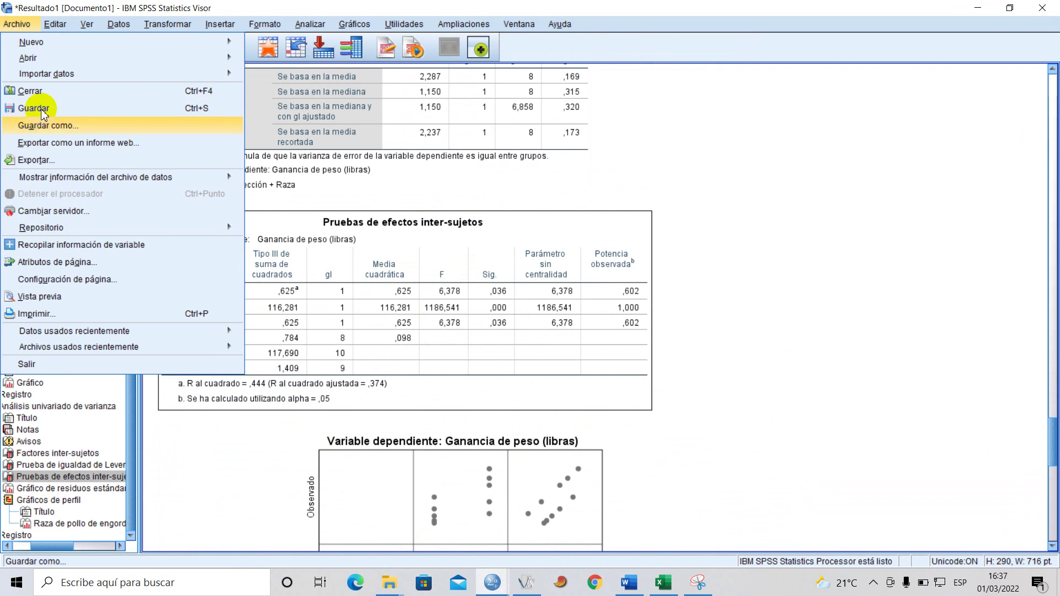
{"action": "left_click", "coordinate": [784, 309]}
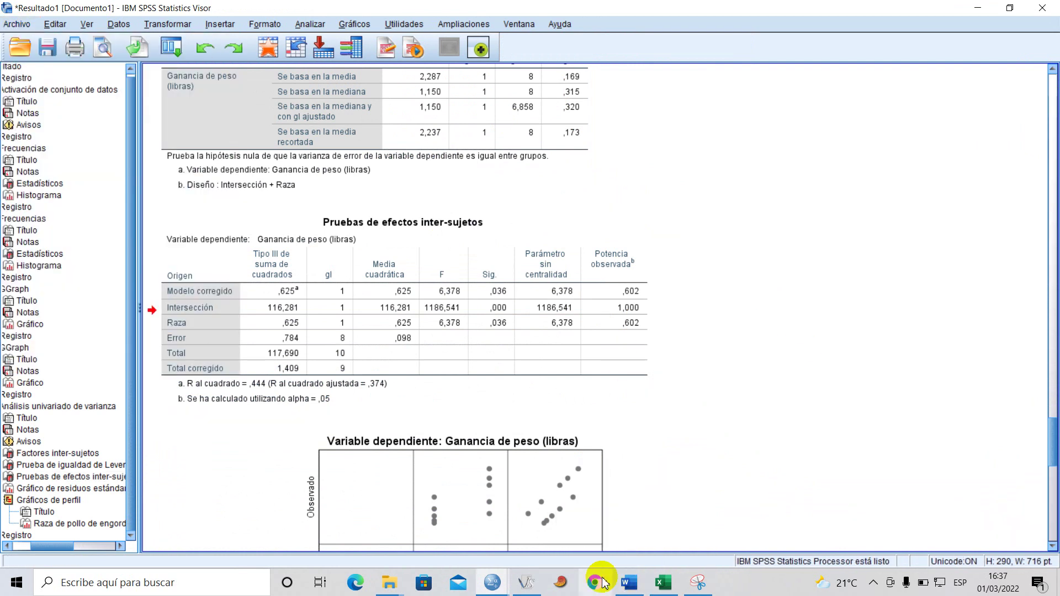
{"action": "left_click", "coordinate": [628, 539]}
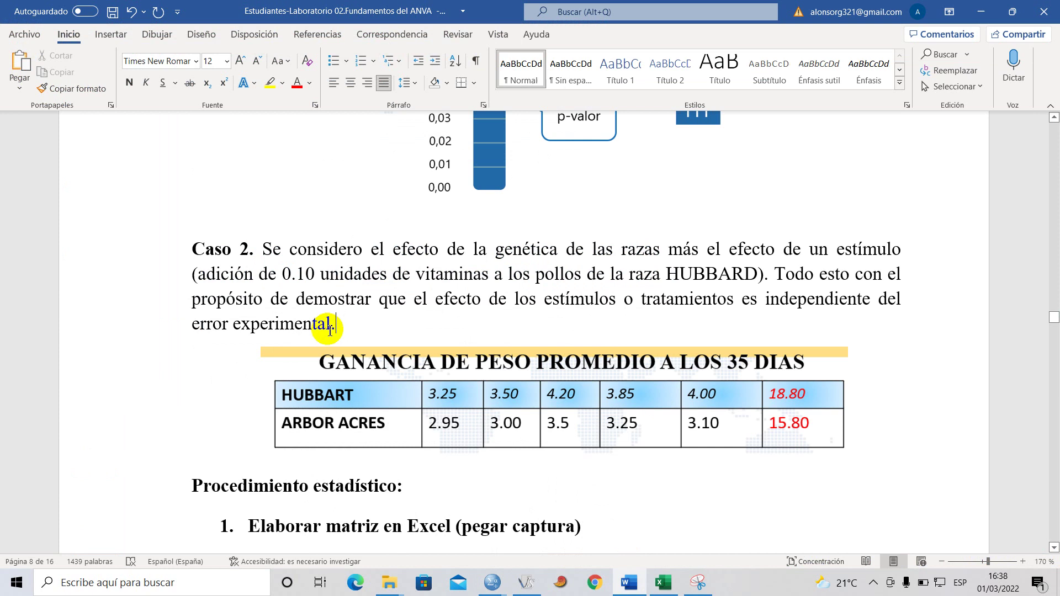
{"action": "scroll", "coordinate": [355, 315], "scroll_direction": "down", "scroll_amount": 1}
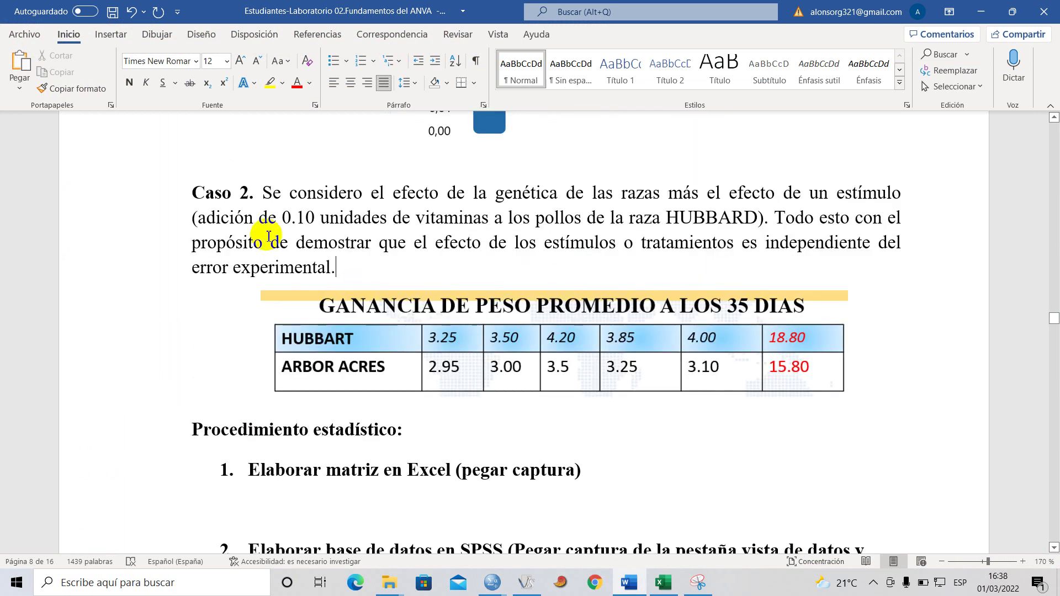
Switch to the SPSS syntax editor and close the Caso 1 syntax file without saving its changes.
{"action": "mouse_move", "coordinate": [498, 583]}
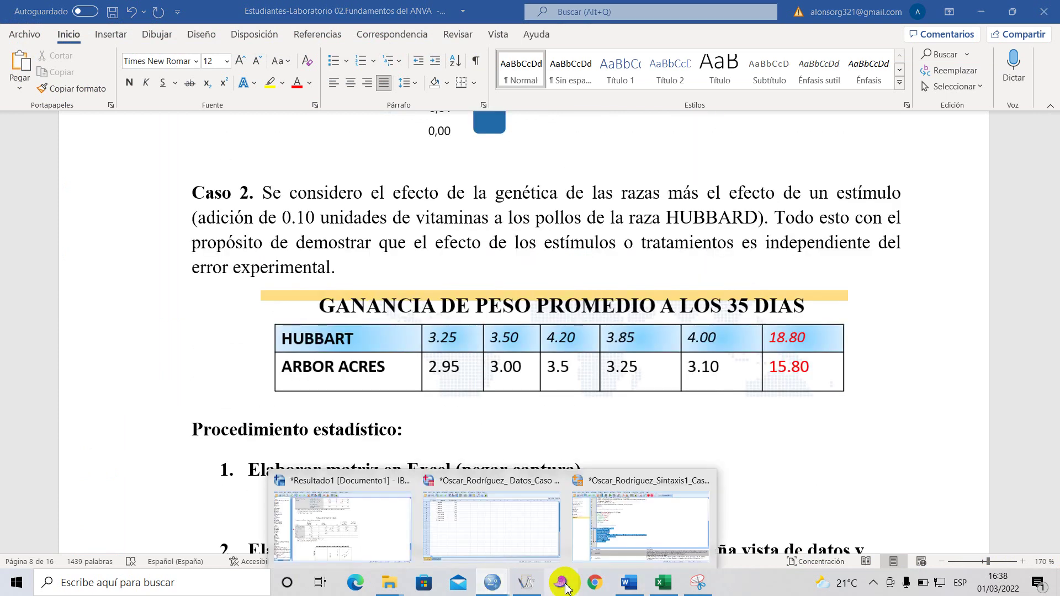
{"action": "left_click", "coordinate": [650, 514]}
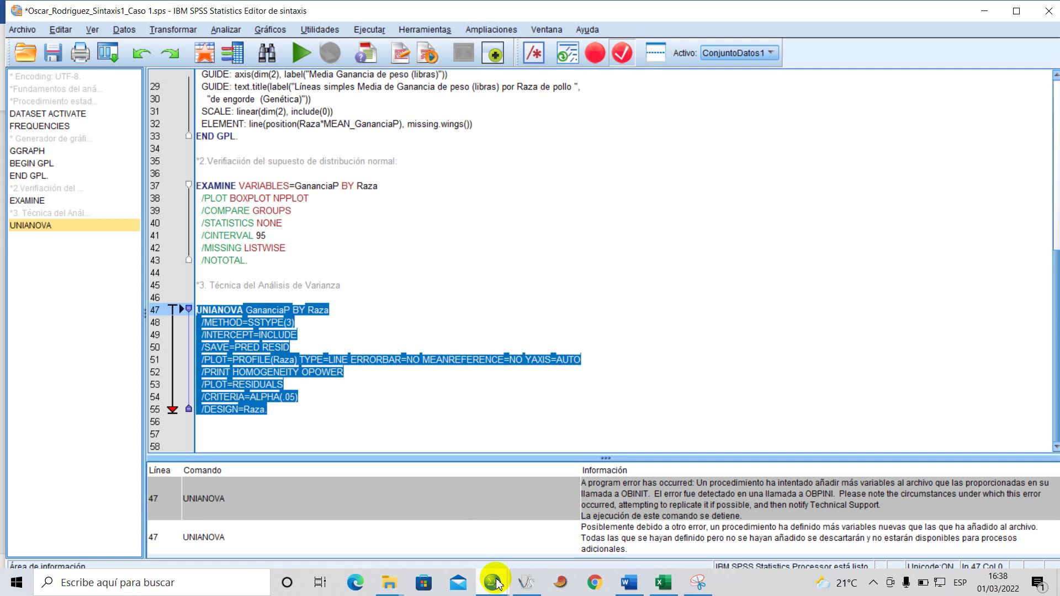
{"action": "left_click", "coordinate": [541, 248]}
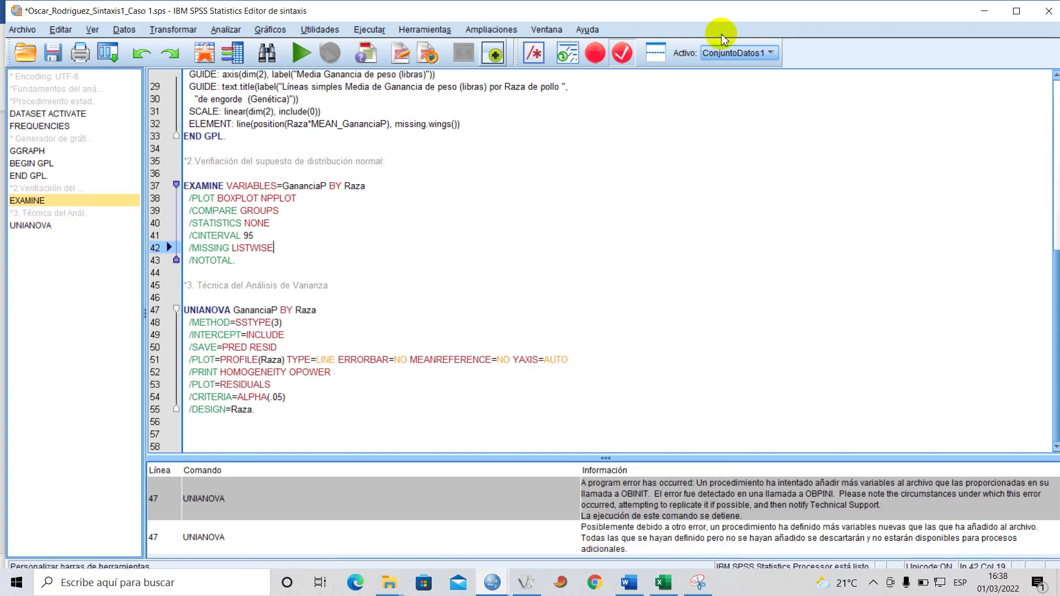
{"action": "left_click", "coordinate": [1052, 14]}
{"action": "left_click", "coordinate": [535, 333]}
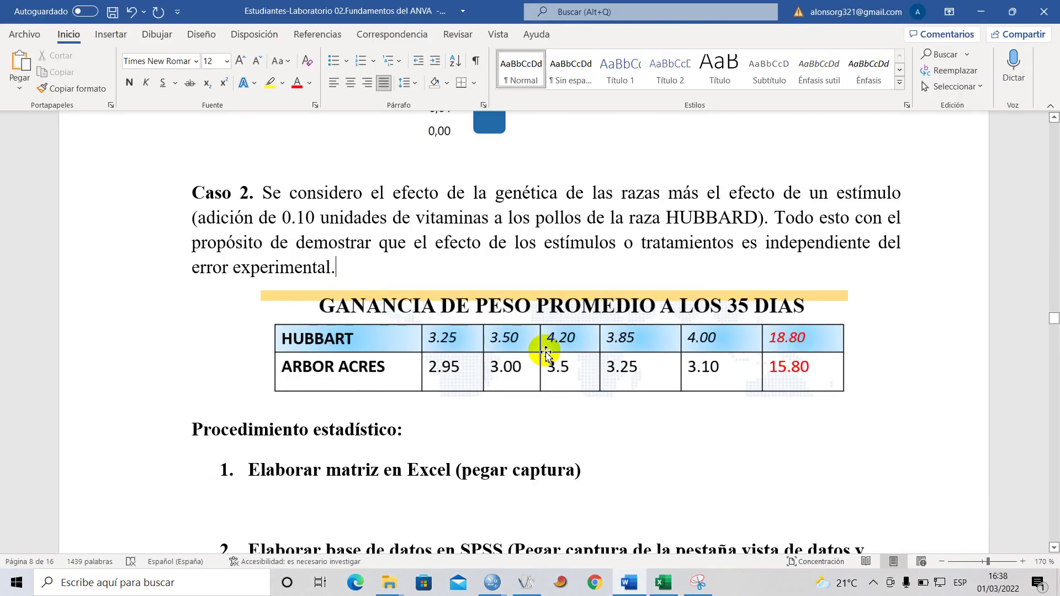
Close the Resultado1 output viewer in SPSS without saving it.
{"action": "mouse_move", "coordinate": [492, 583]}
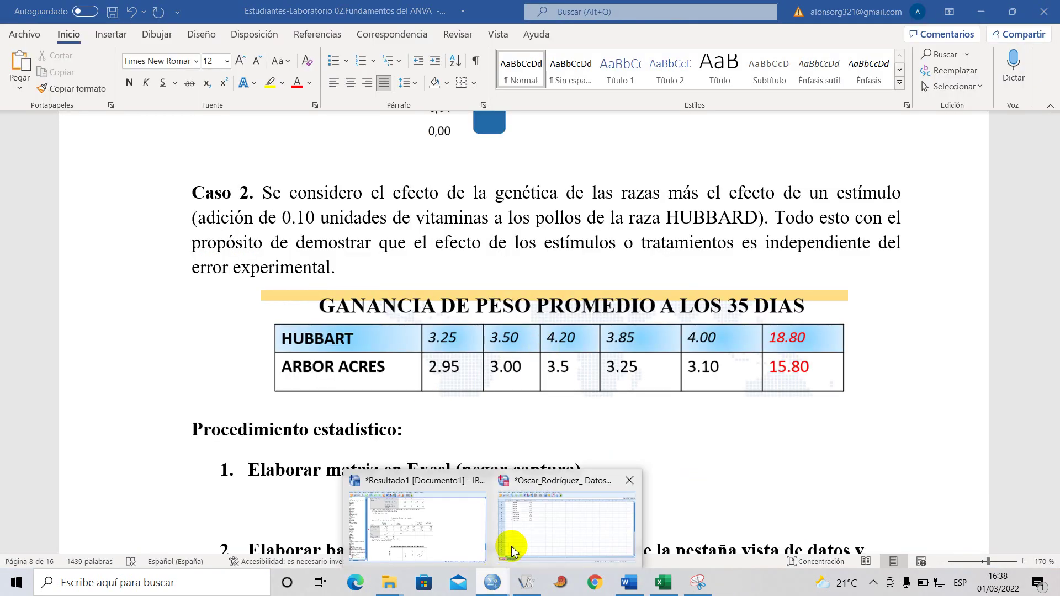
{"action": "left_click", "coordinate": [450, 519]}
{"action": "left_click", "coordinate": [1052, 15]}
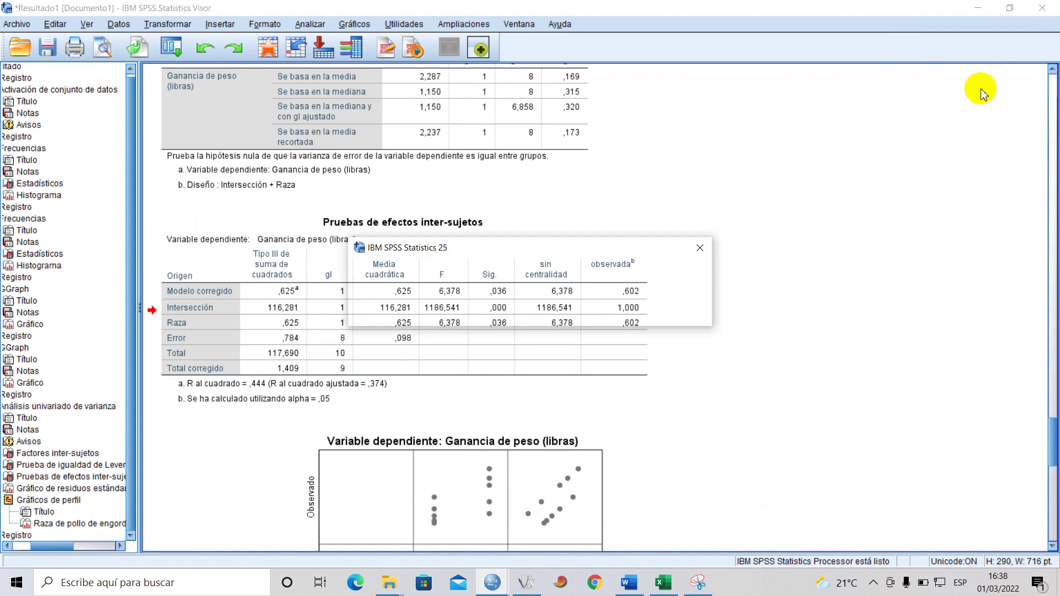
{"action": "left_click", "coordinate": [535, 315]}
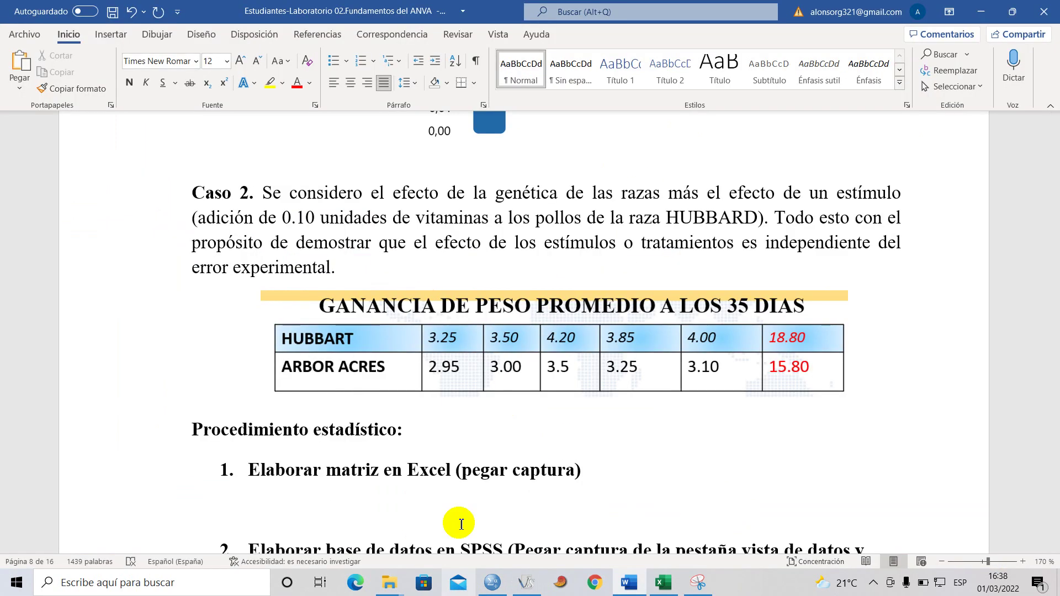
Find the Datos_Caso 2 folder inside Razas pollos de engorde in File Explorer and open its SPSS data file.
{"action": "mouse_move", "coordinate": [388, 580]}
{"action": "left_click", "coordinate": [385, 511]}
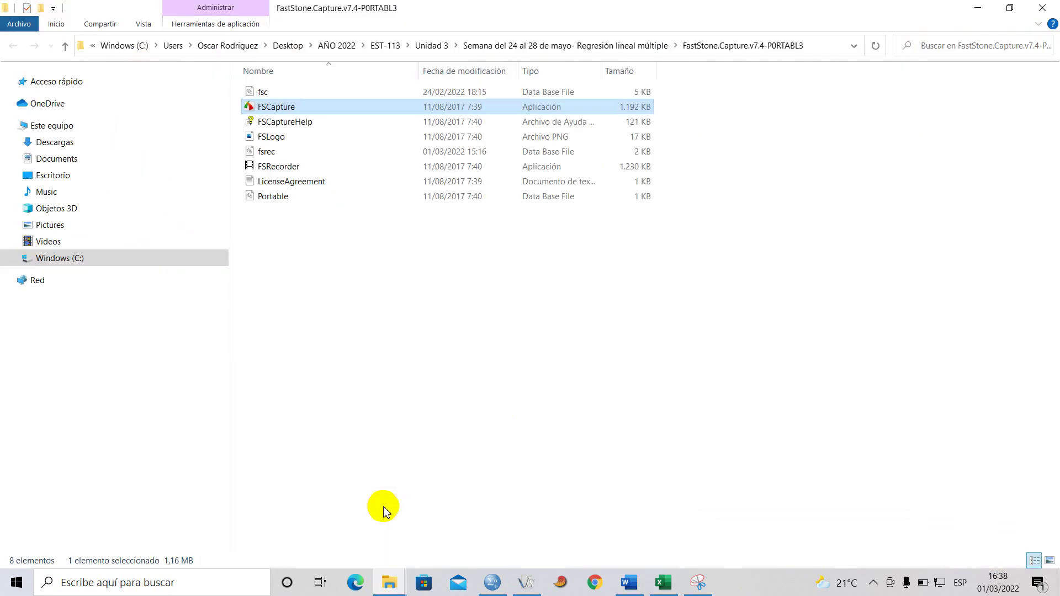
{"action": "left_click", "coordinate": [308, 533]}
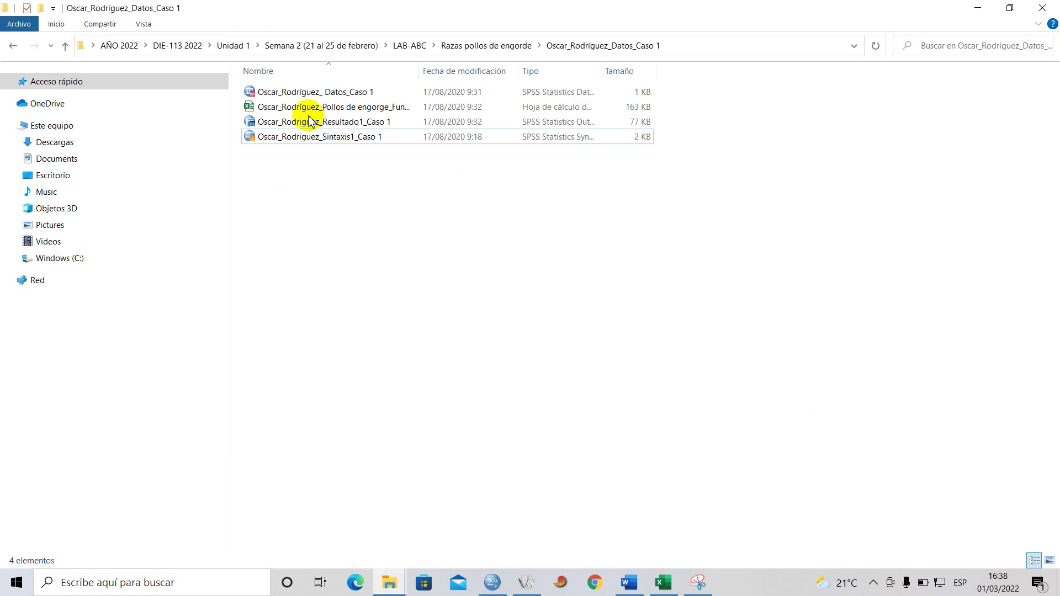
{"action": "left_click", "coordinate": [12, 48]}
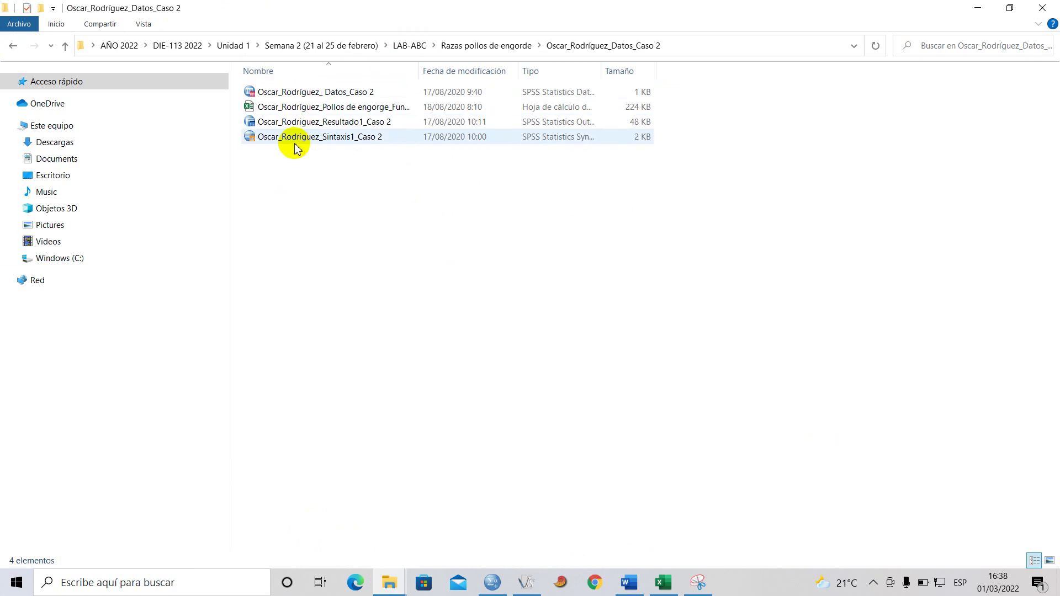
{"action": "left_click", "coordinate": [307, 94]}
{"action": "left_click", "coordinate": [306, 93]}
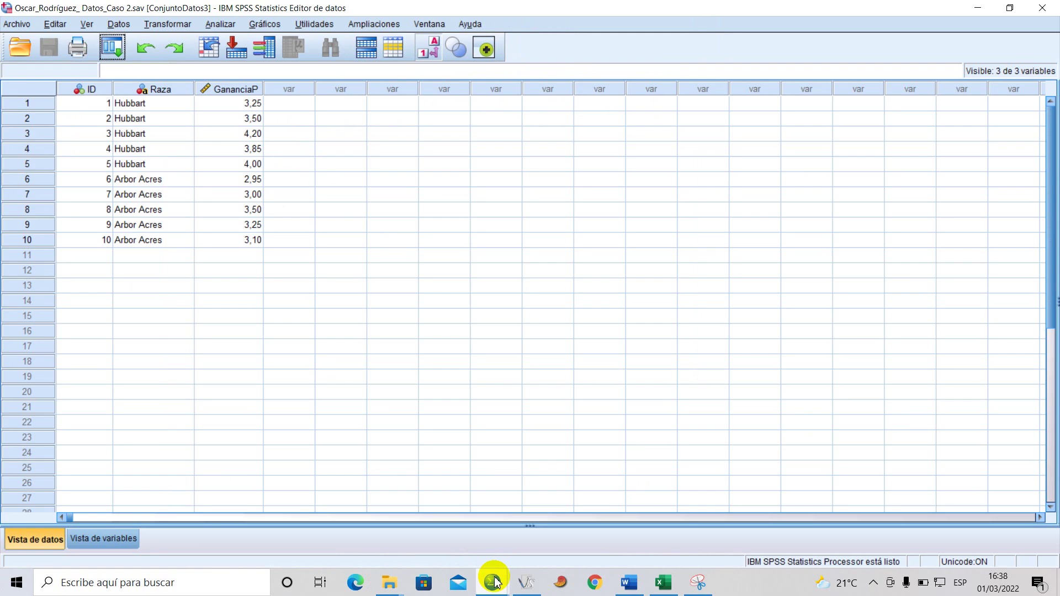
Close the Caso 1 dataset in SPSS without saving its changes, and close the Caso 1 workbook in Excel.
{"action": "mouse_move", "coordinate": [496, 583]}
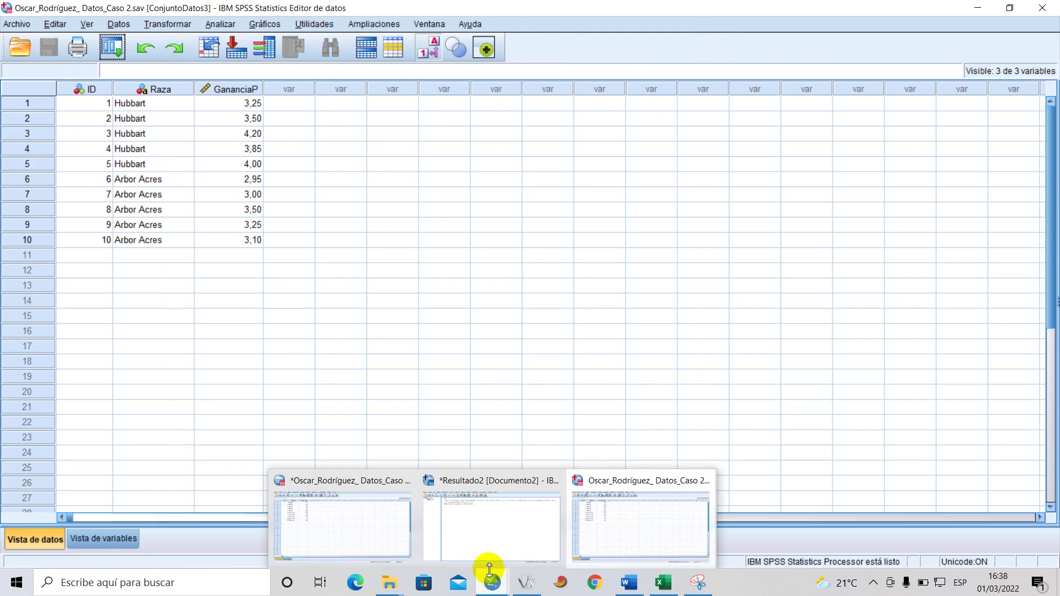
{"action": "left_click", "coordinate": [343, 506]}
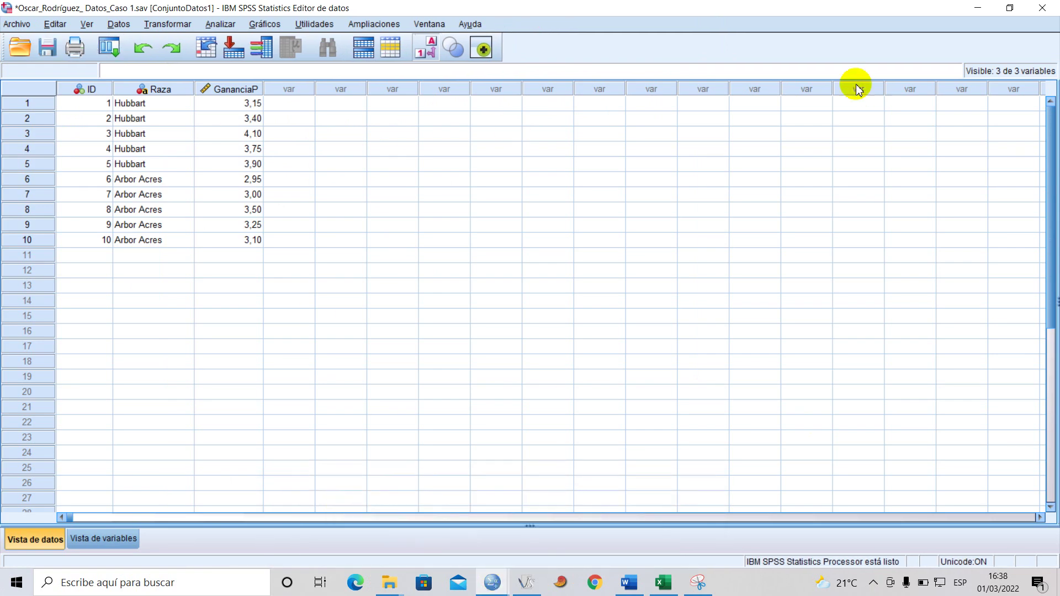
{"action": "left_click", "coordinate": [1042, 8]}
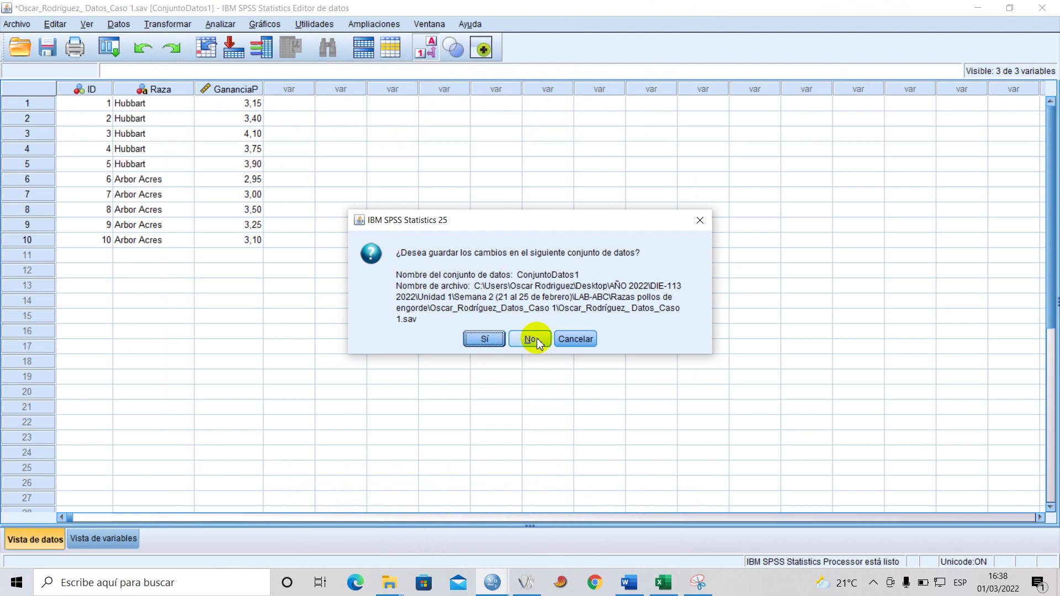
{"action": "left_click", "coordinate": [537, 340]}
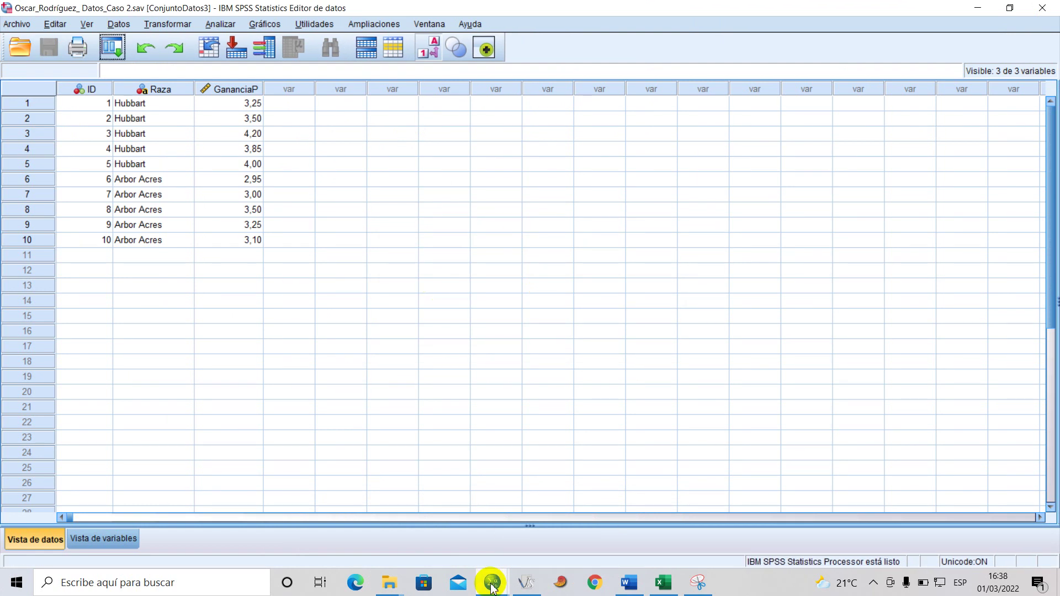
{"action": "left_click", "coordinate": [657, 582]}
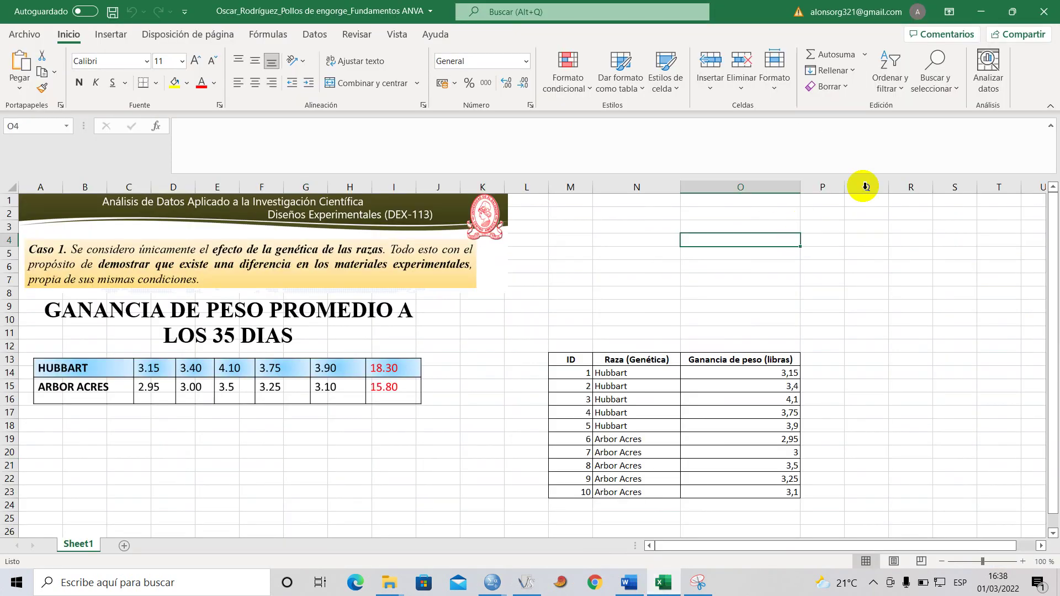
{"action": "left_click", "coordinate": [1044, 11]}
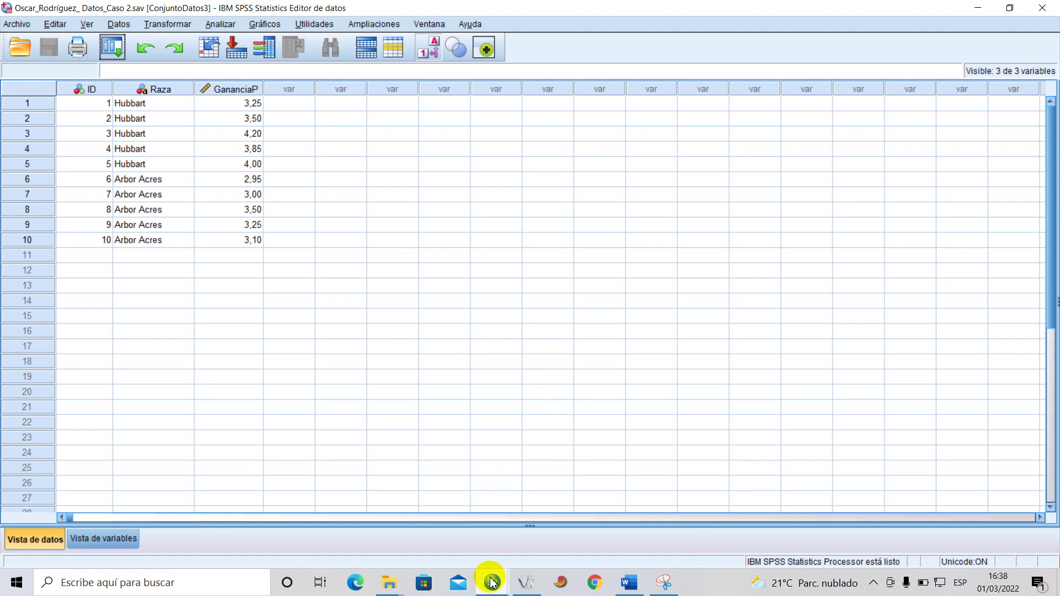
Open the Caso 2 broiler workbook in Excel from the Datos_Caso 2 folder and dismiss the Office activation wizard.
{"action": "mouse_move", "coordinate": [493, 583]}
{"action": "left_click", "coordinate": [590, 517]}
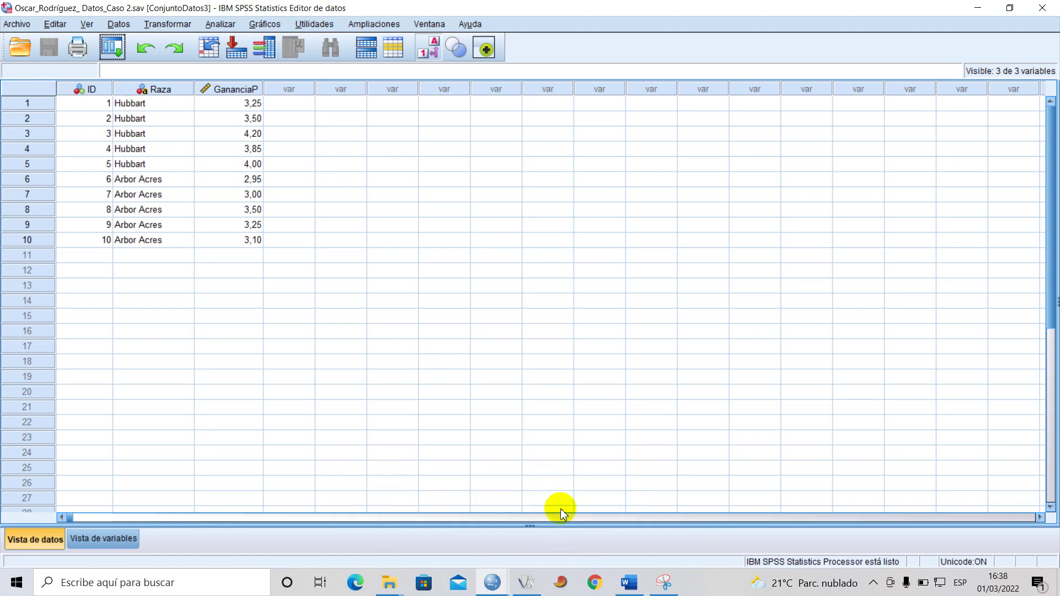
{"action": "left_click", "coordinate": [629, 581]}
{"action": "scroll", "coordinate": [307, 256], "scroll_direction": "down", "scroll_amount": 1}
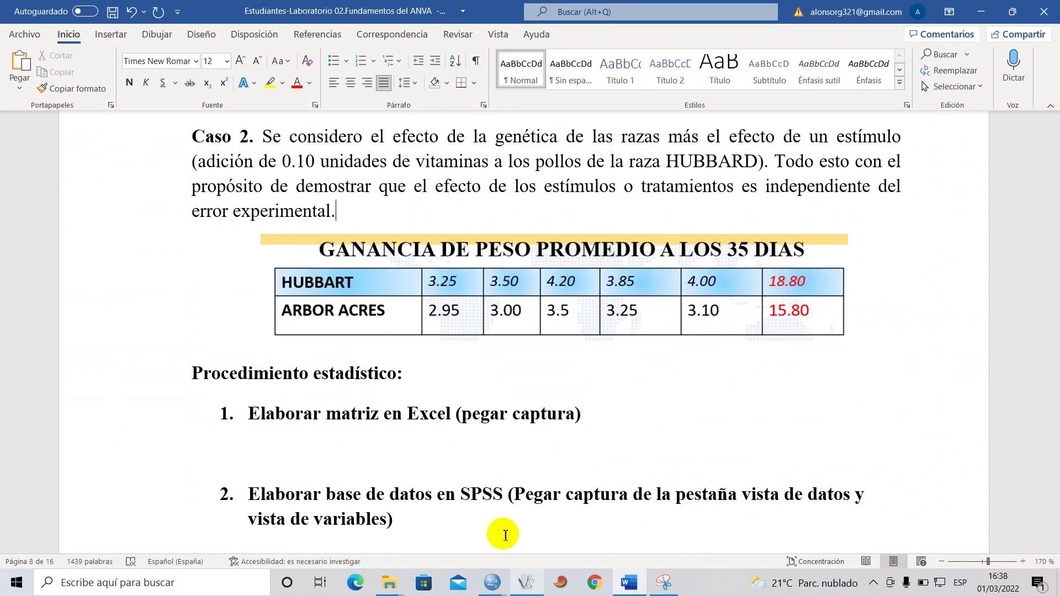
{"action": "mouse_move", "coordinate": [400, 583]}
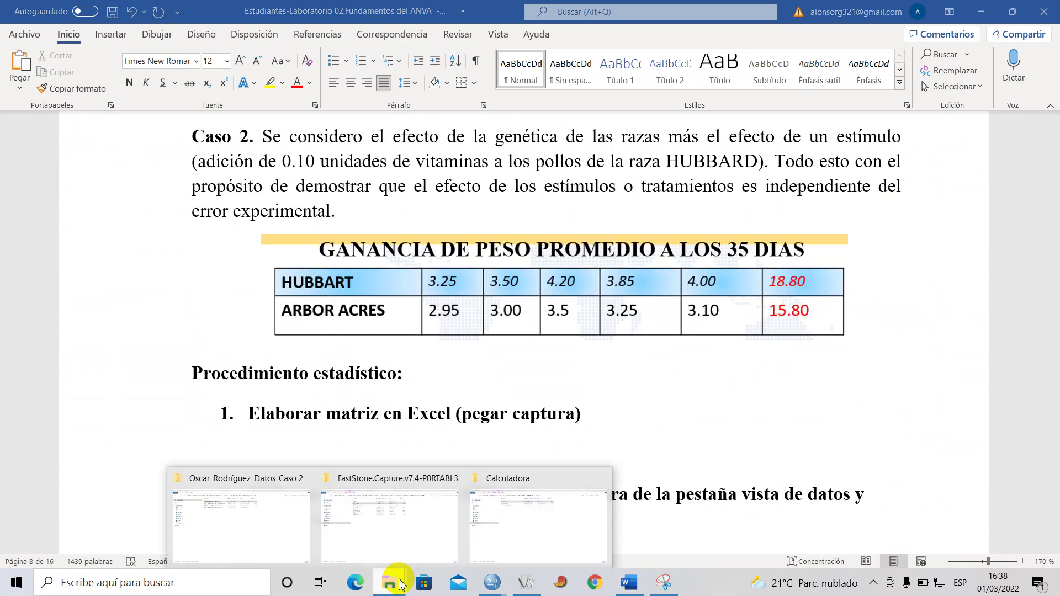
{"action": "left_click", "coordinate": [251, 525]}
{"action": "double_click", "coordinate": [302, 108]}
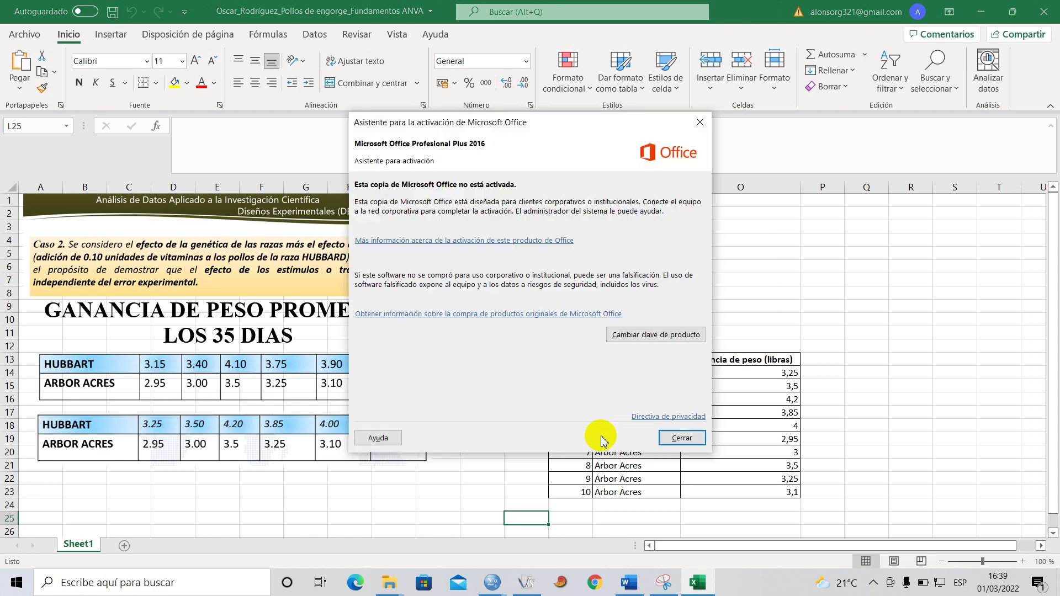
{"action": "left_click", "coordinate": [698, 123]}
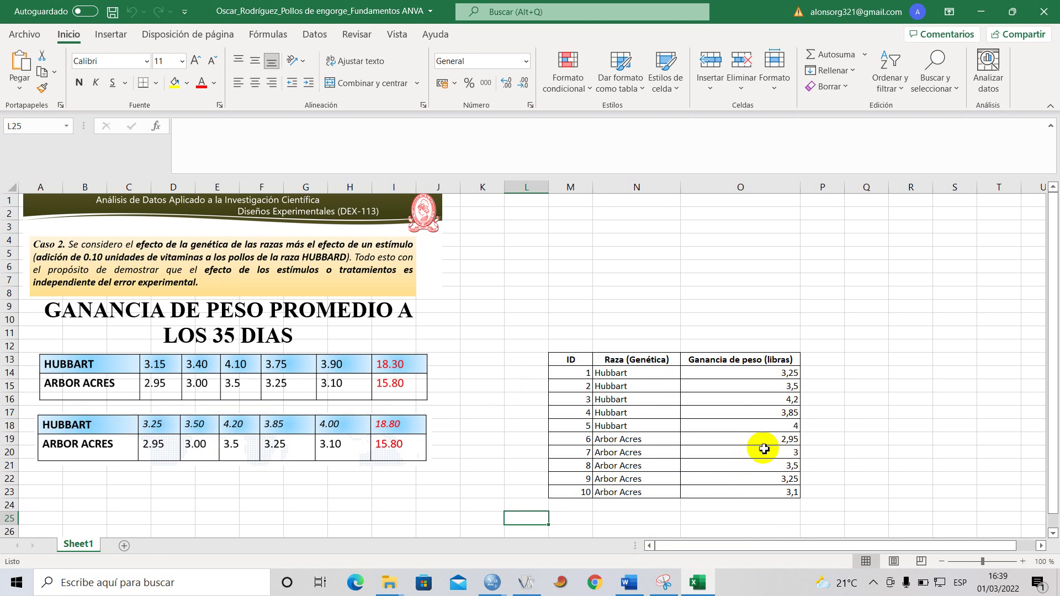
Return to the Datos_Caso 2 folder in File Explorer and check which Caso 2 files it holds.
{"action": "mouse_move", "coordinate": [389, 588]}
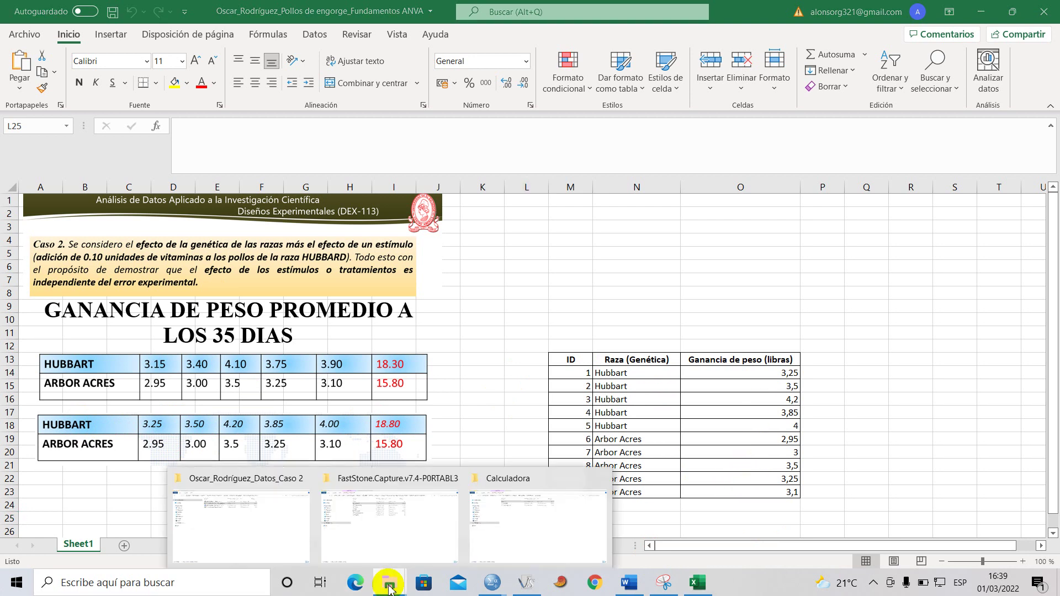
{"action": "left_click", "coordinate": [353, 522]}
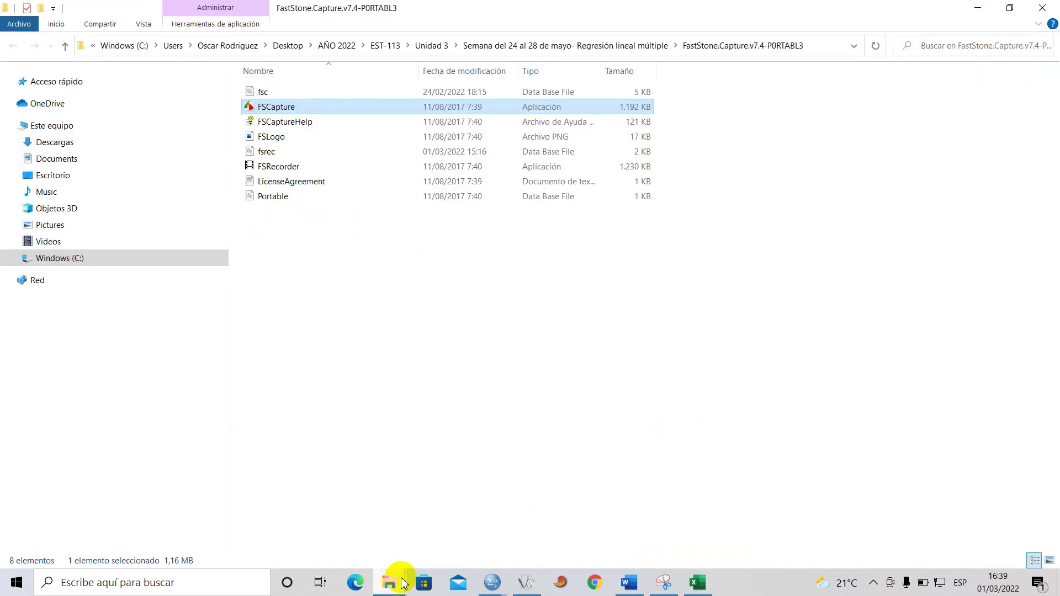
{"action": "mouse_move", "coordinate": [403, 584]}
{"action": "left_click", "coordinate": [275, 524]}
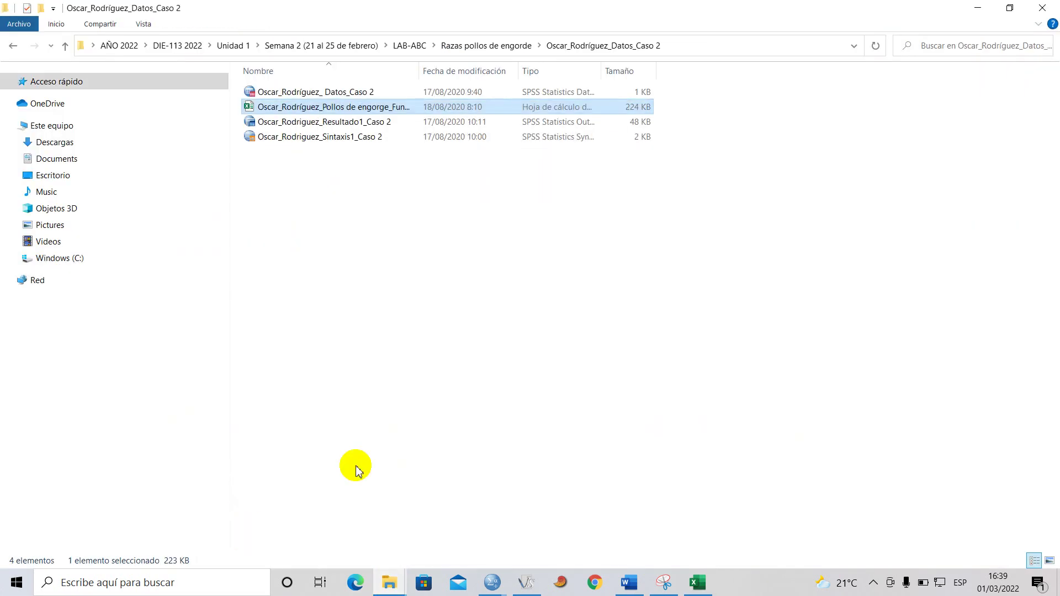
{"action": "left_click", "coordinate": [390, 152]}
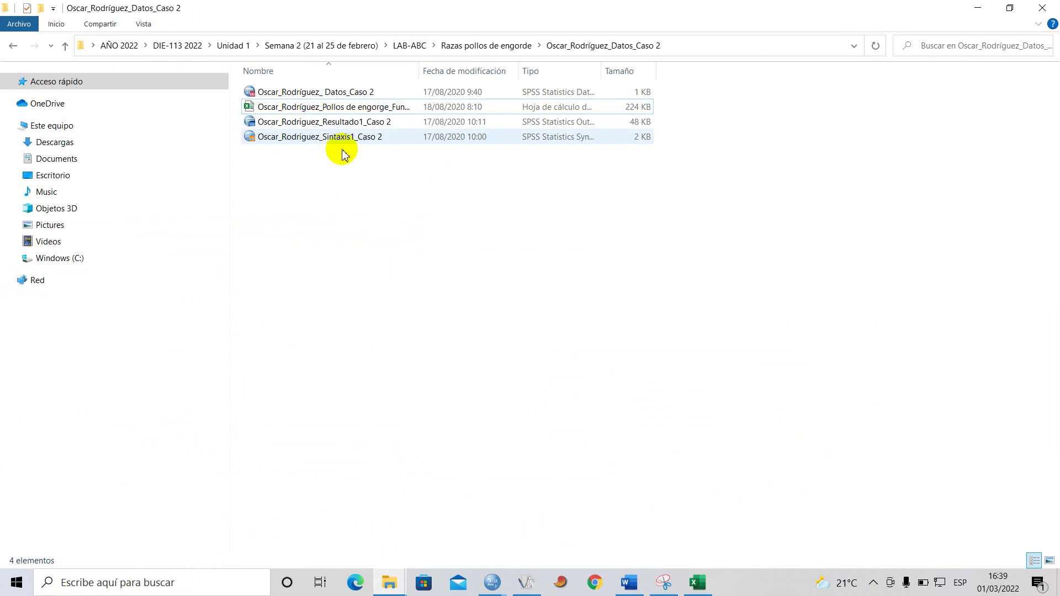
Switch to InfoStat with the broiler breed and weight gain table.
{"action": "left_click", "coordinate": [539, 584]}
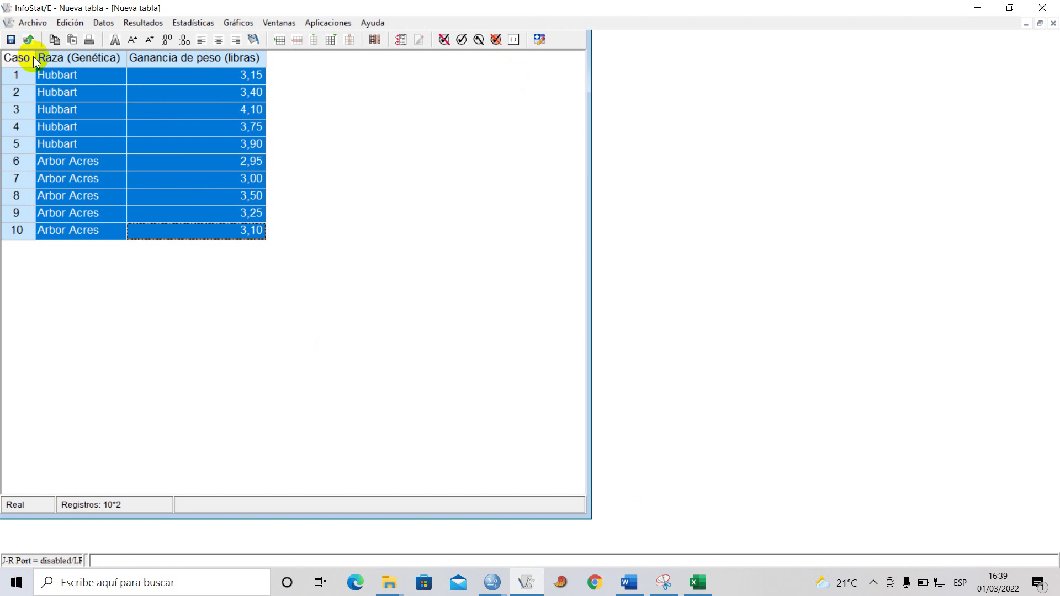
{"action": "left_click", "coordinate": [30, 23]}
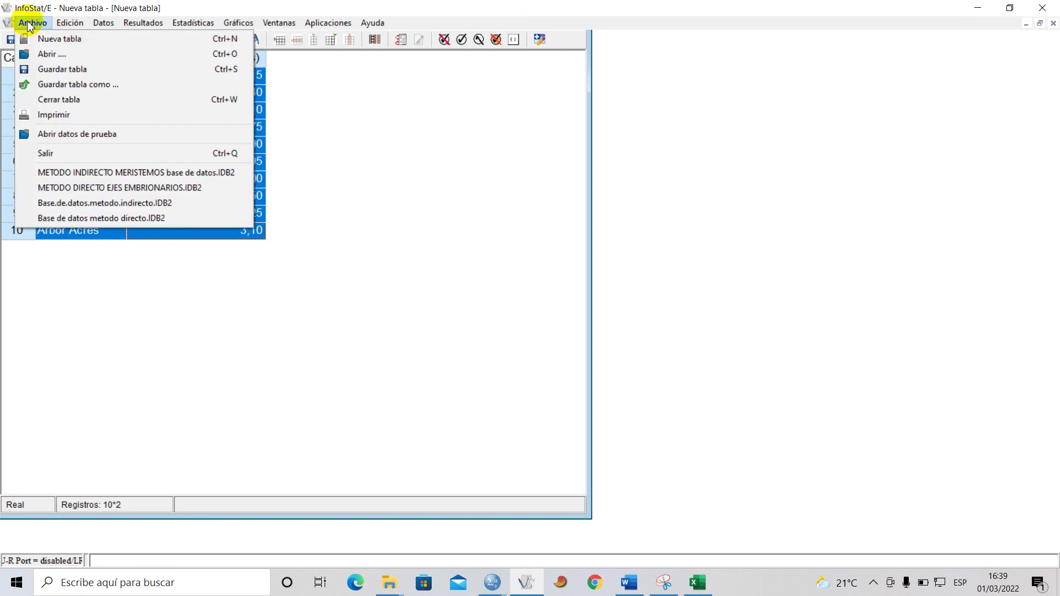
{"action": "left_click", "coordinate": [74, 69]}
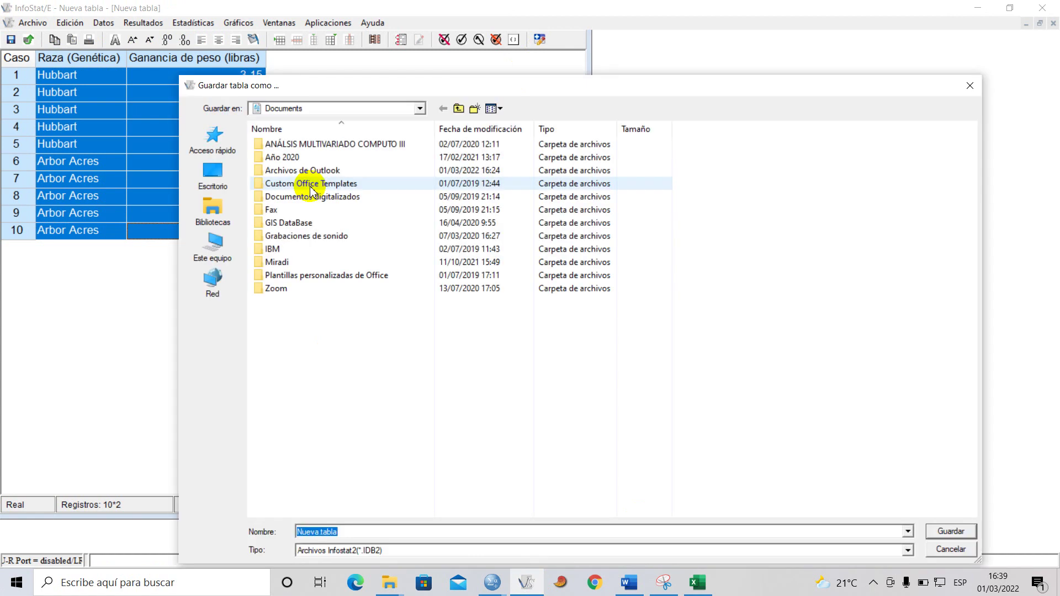
{"action": "left_click", "coordinate": [213, 178]}
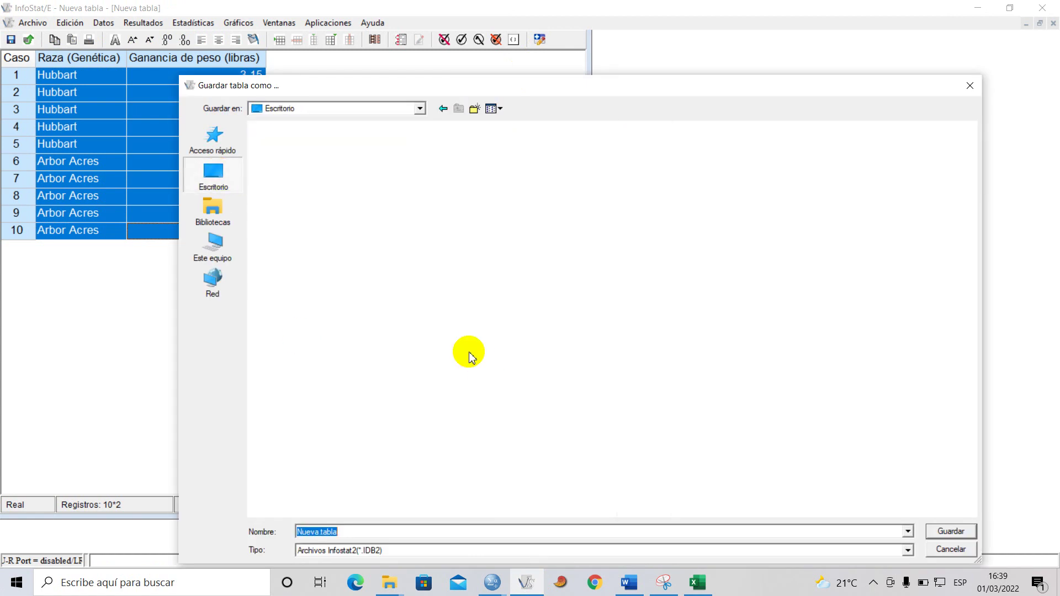
{"action": "left_click", "coordinate": [971, 85]}
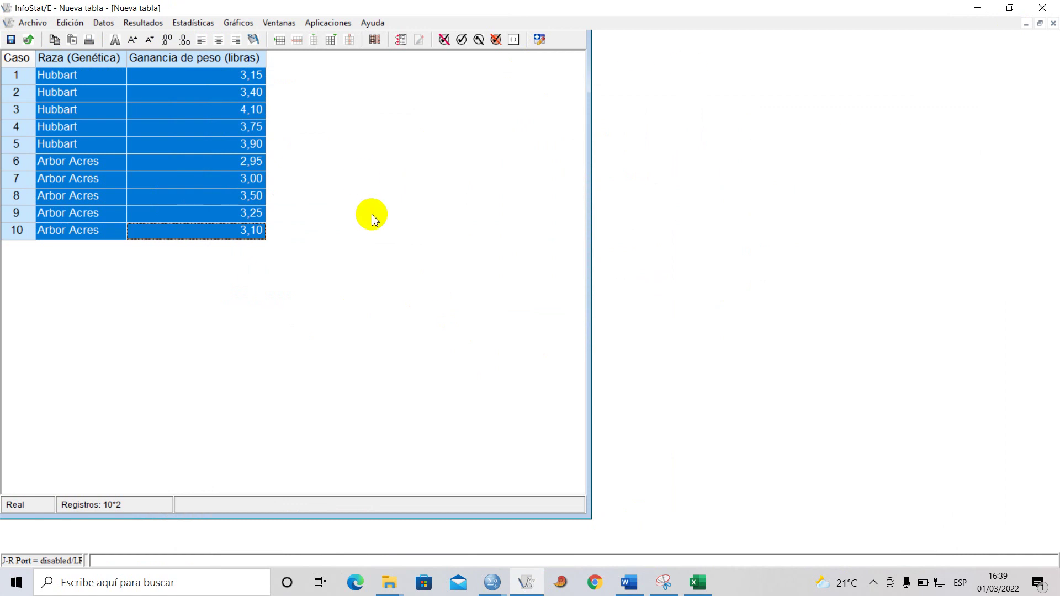
{"action": "left_click", "coordinate": [1043, 9]}
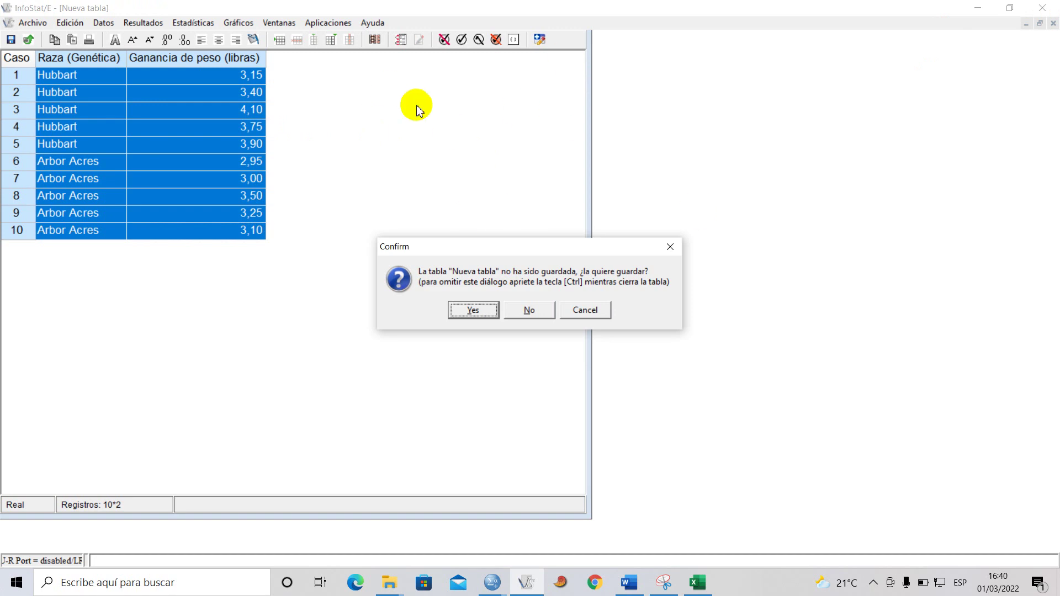
{"action": "left_click", "coordinate": [671, 248]}
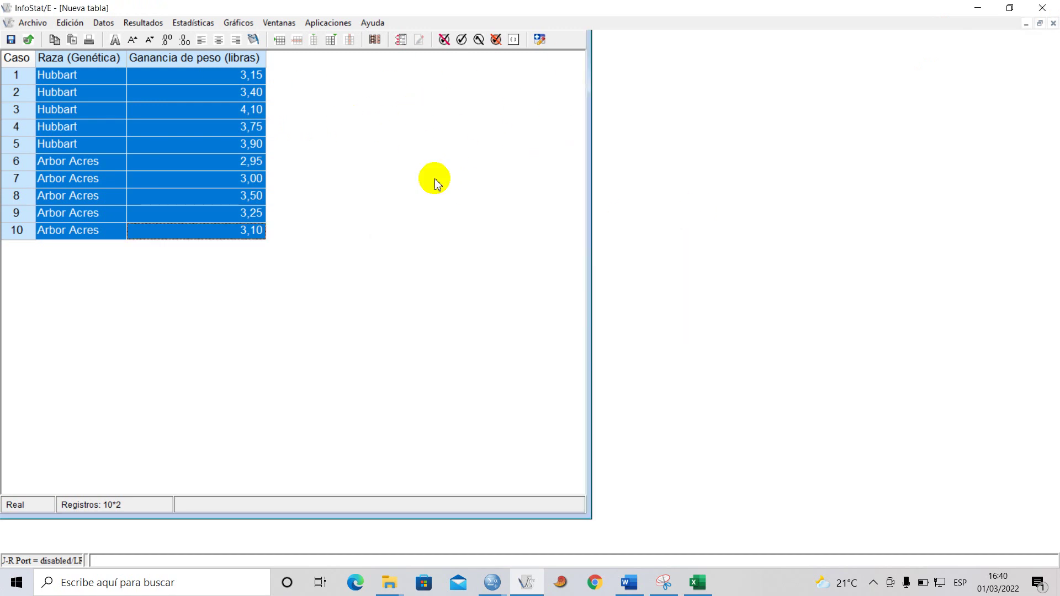
{"action": "left_click", "coordinate": [188, 202]}
{"action": "left_click", "coordinate": [146, 230]}
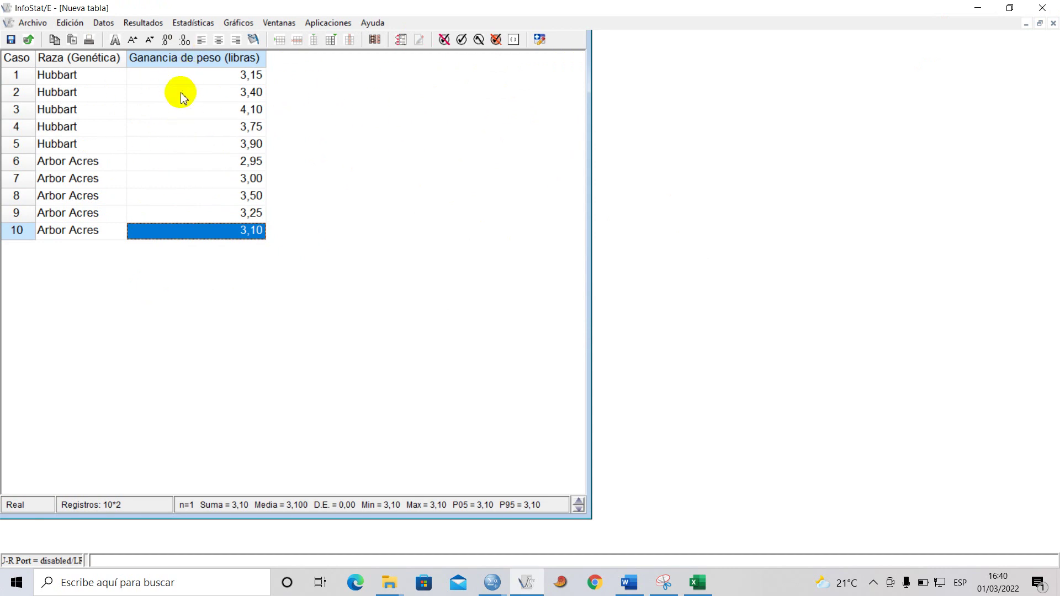
{"action": "left_click", "coordinate": [192, 23]}
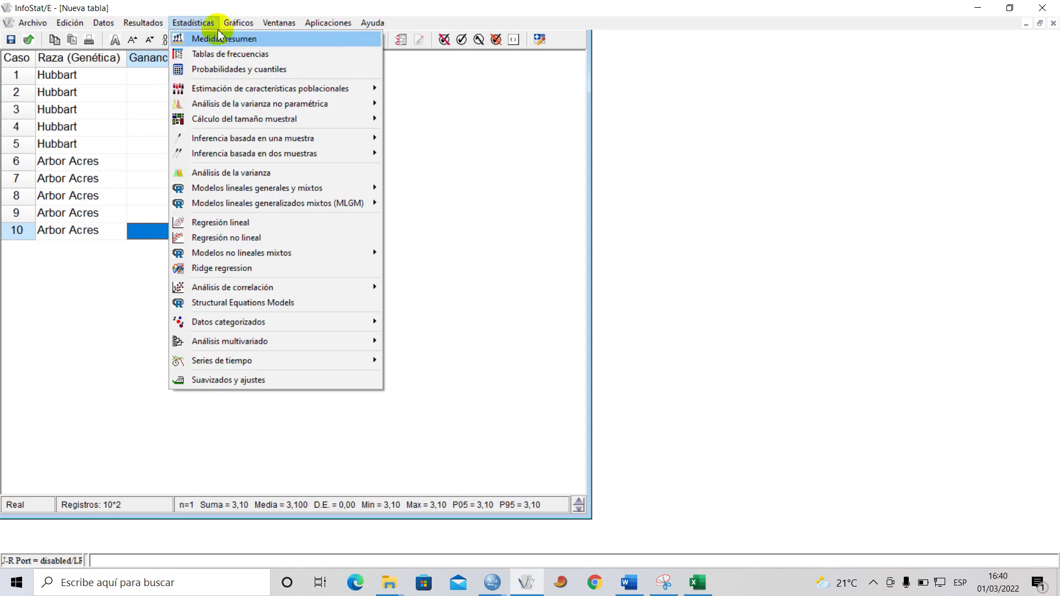
{"action": "left_click", "coordinate": [194, 23]}
{"action": "left_click", "coordinate": [197, 215]}
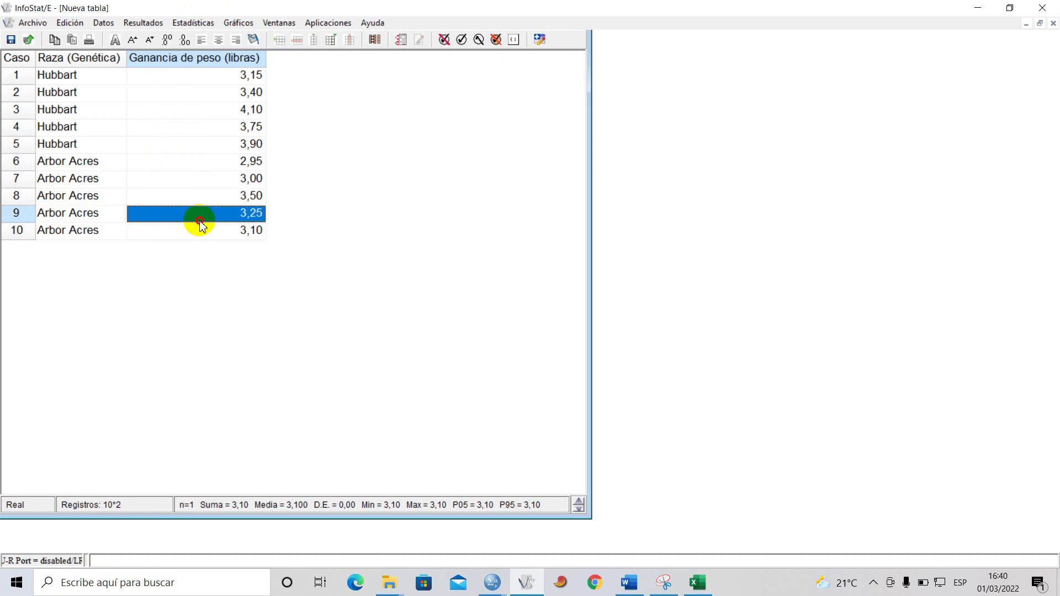
{"action": "left_click", "coordinate": [191, 179]}
Set up the summary measures (Medidas resumen) analysis with Ganancia de peso (libras) as the only variable.
{"action": "left_click", "coordinate": [202, 24]}
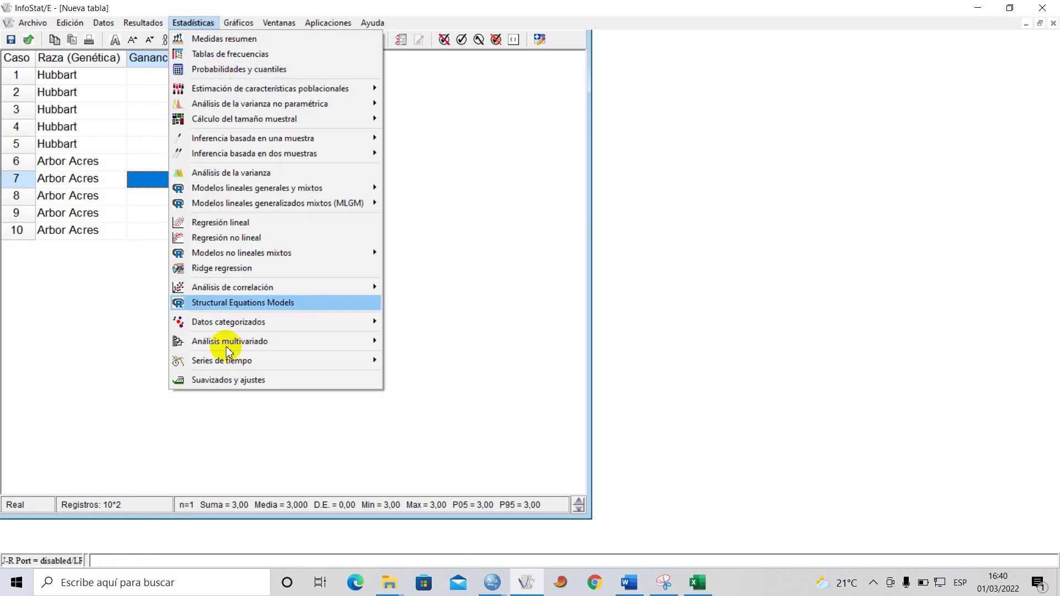
{"action": "left_click", "coordinate": [248, 39]}
{"action": "left_click_drag", "start_coordinate": [592, 105], "coordinate": [597, 63]}
{"action": "left_click", "coordinate": [415, 106]}
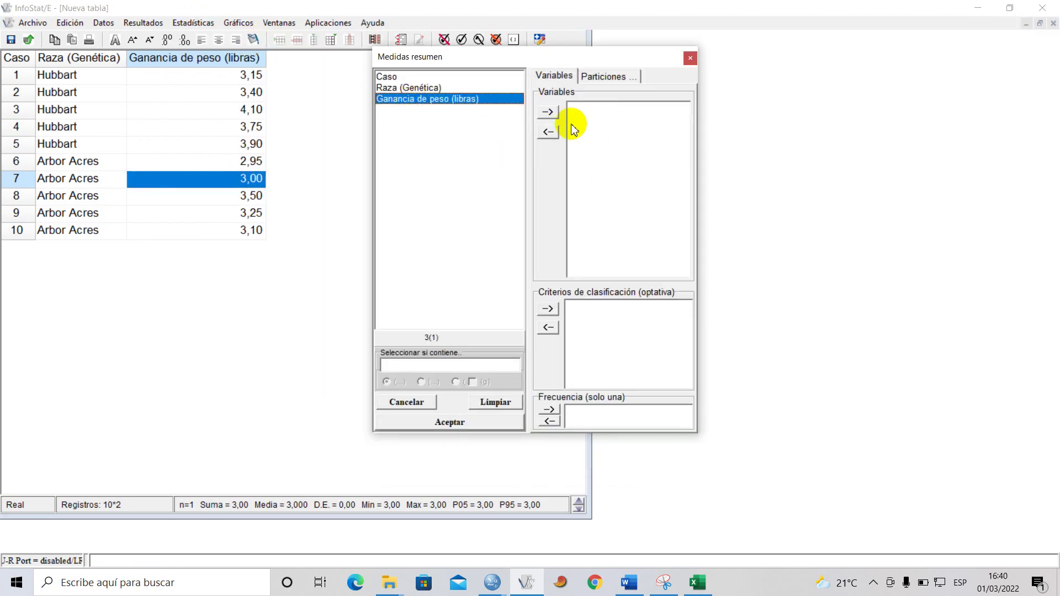
{"action": "left_click", "coordinate": [547, 111]}
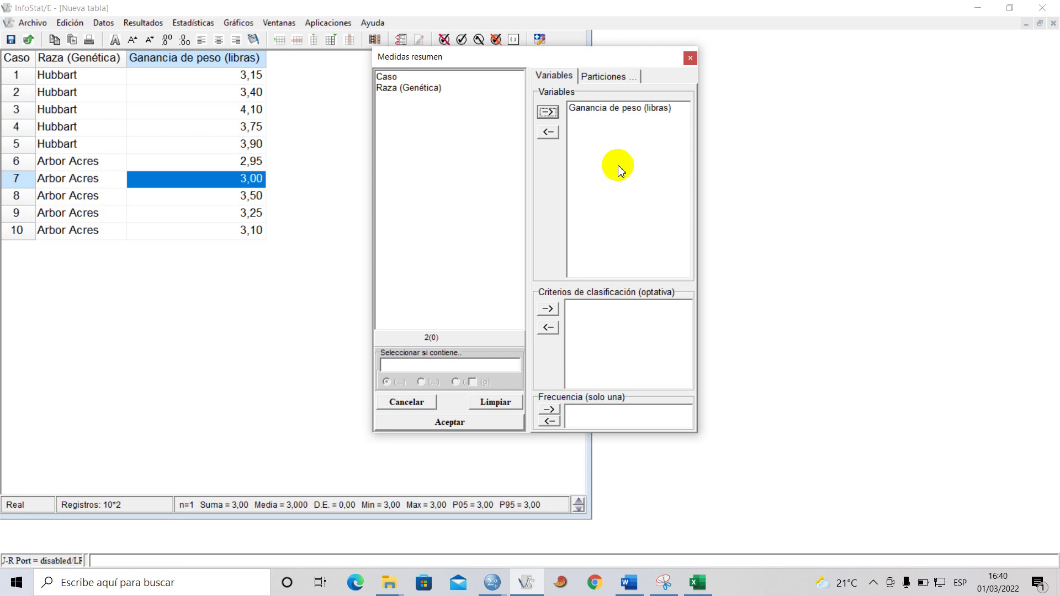
{"action": "left_click", "coordinate": [392, 88]}
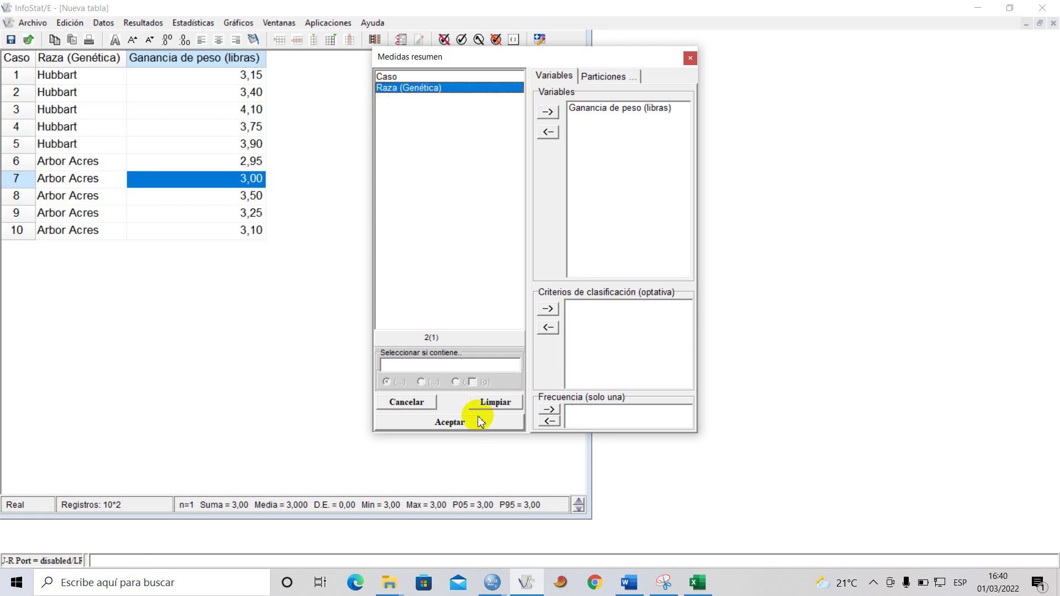
{"action": "left_click", "coordinate": [450, 422]}
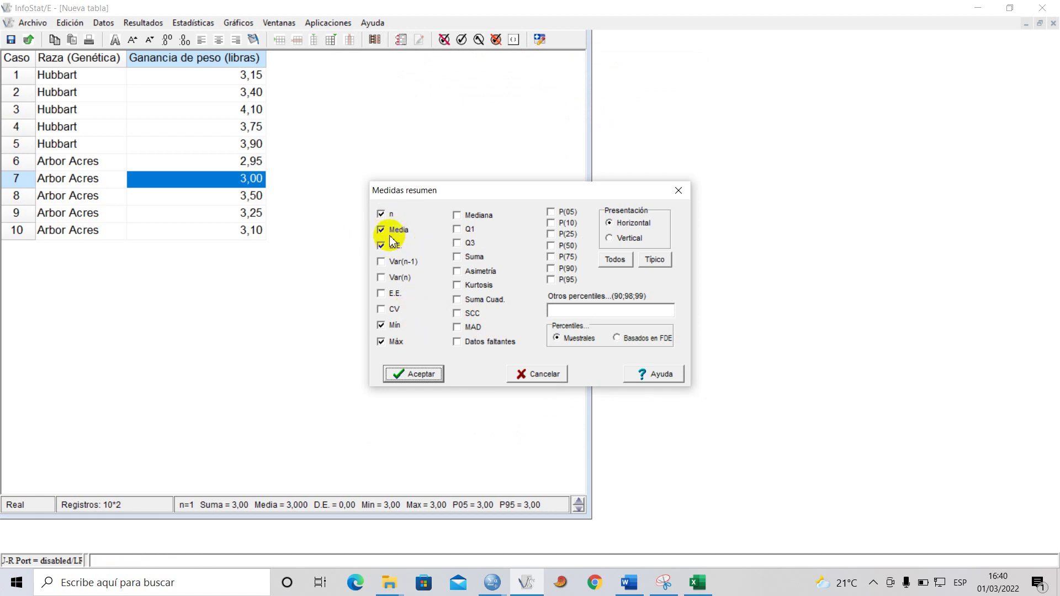
Restrict the summary measures to Media, D.E. and CV, run the analysis, and review the coefficient of variation.
{"action": "left_click", "coordinate": [381, 213]}
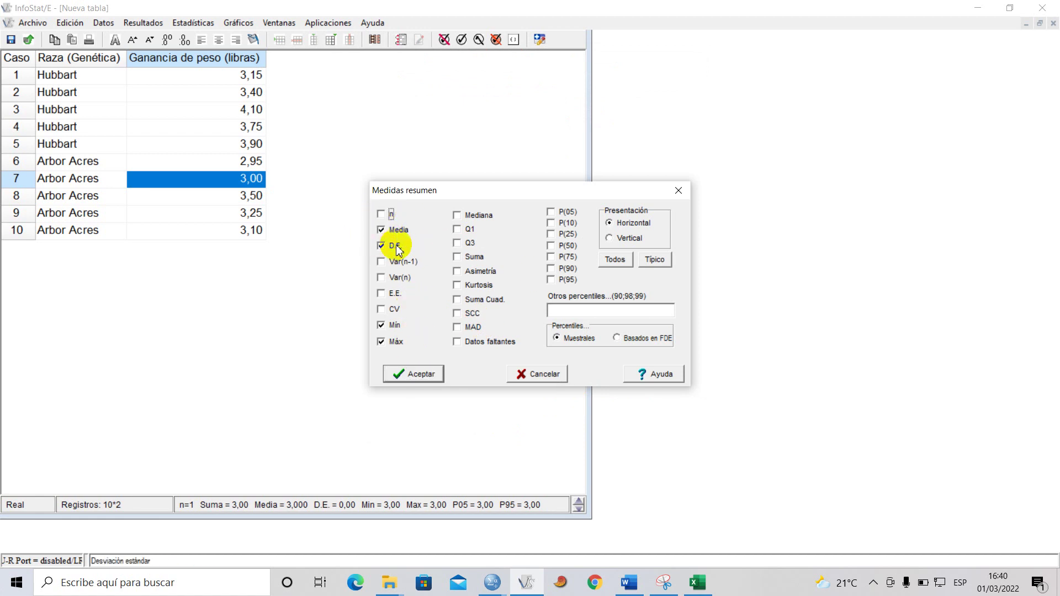
{"action": "left_click", "coordinate": [381, 310]}
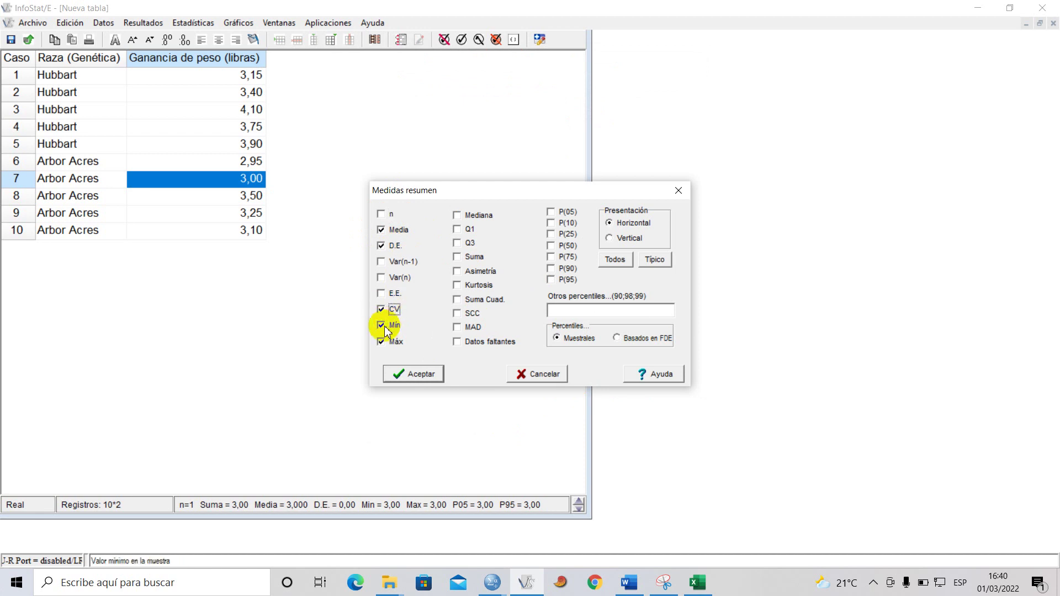
{"action": "left_click", "coordinate": [412, 373]}
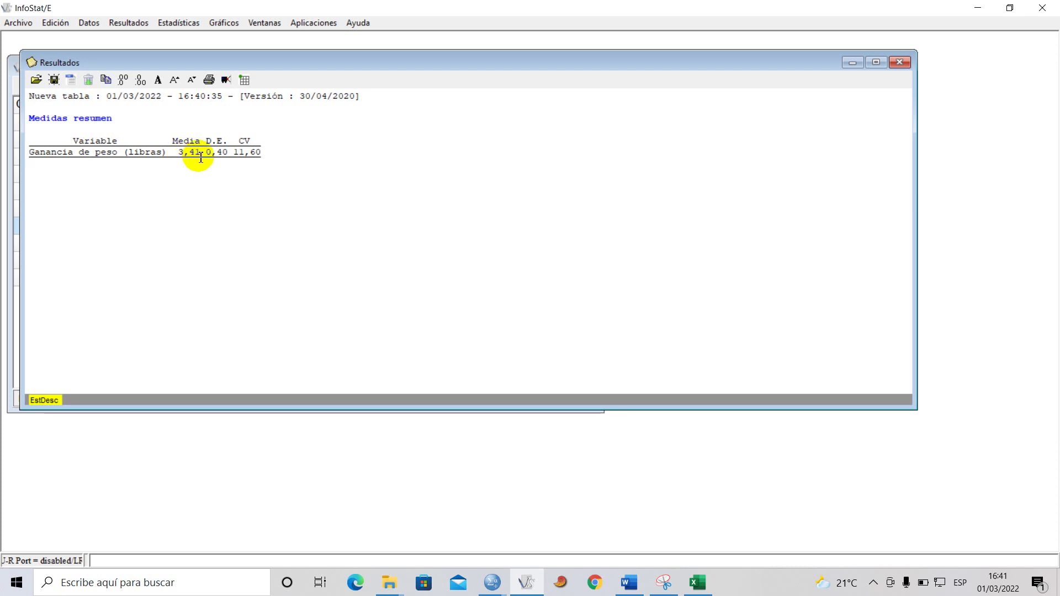
{"action": "double_click", "coordinate": [260, 151]}
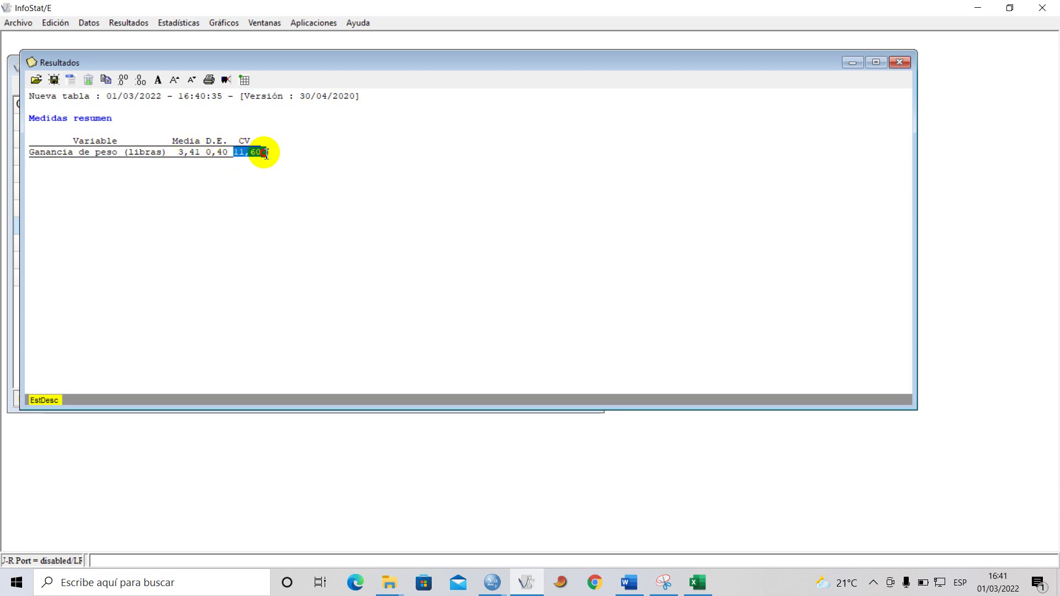
{"action": "left_click", "coordinate": [236, 173]}
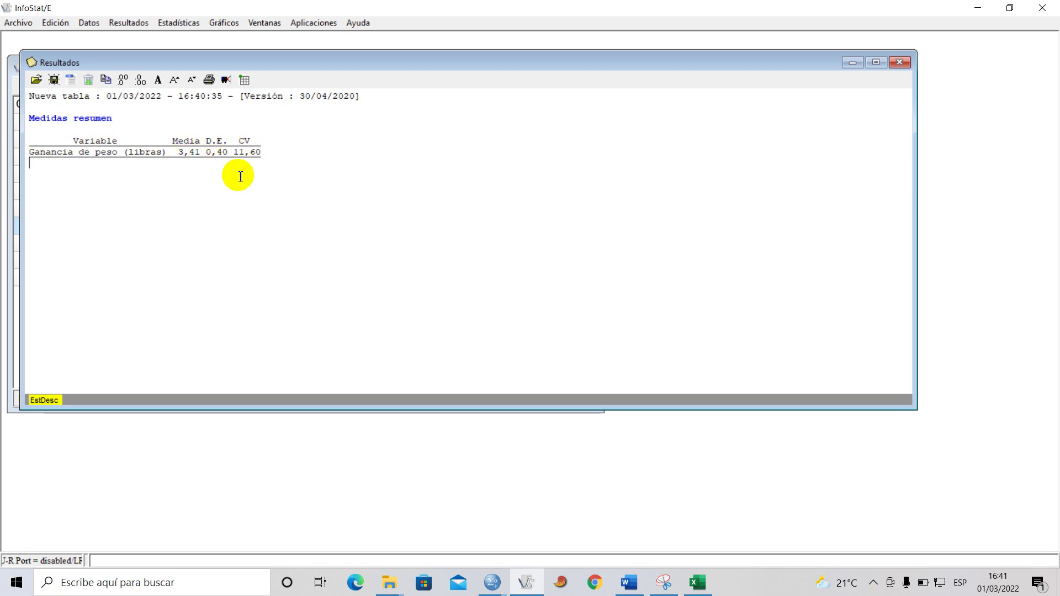
Rerun the summary measures for Ganancia de peso (libras) with Raza (Genética) as the classification criterion.
{"action": "left_click", "coordinate": [853, 63]}
{"action": "left_click", "coordinate": [562, 67]}
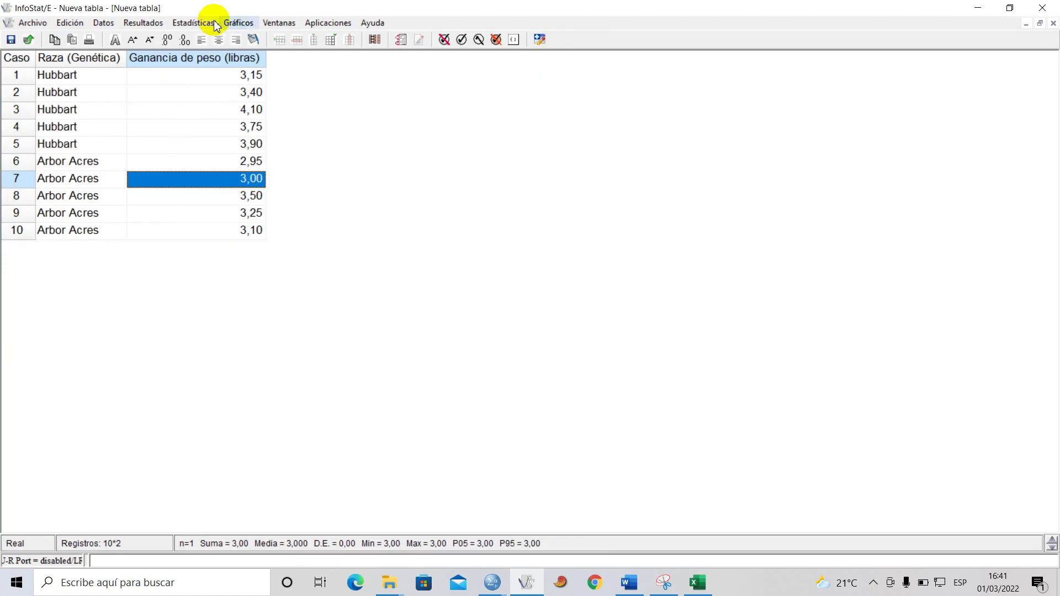
{"action": "left_click", "coordinate": [190, 22]}
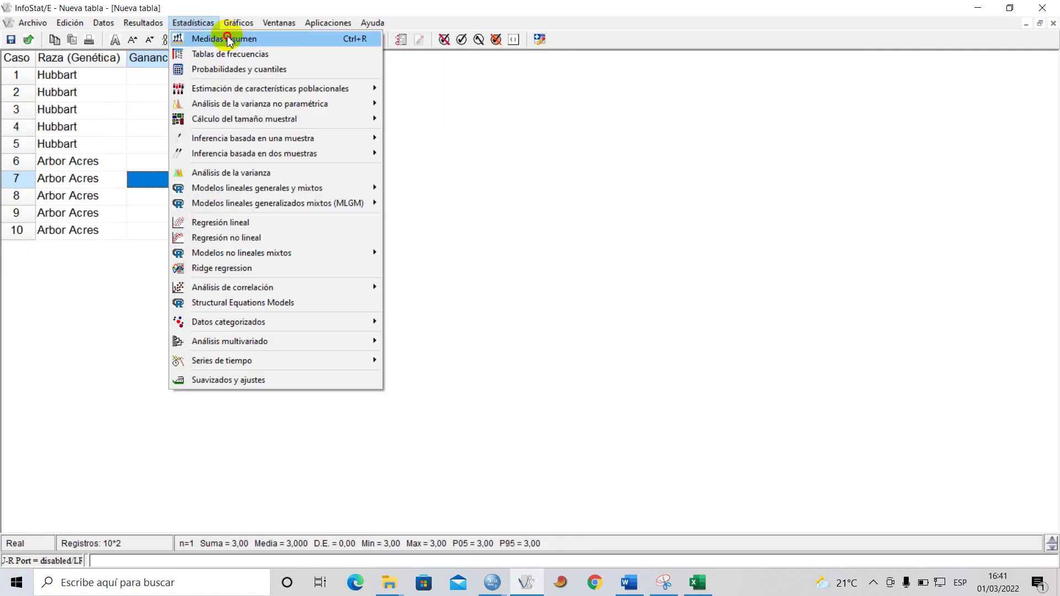
{"action": "left_click", "coordinate": [229, 40]}
{"action": "left_click", "coordinate": [411, 89]}
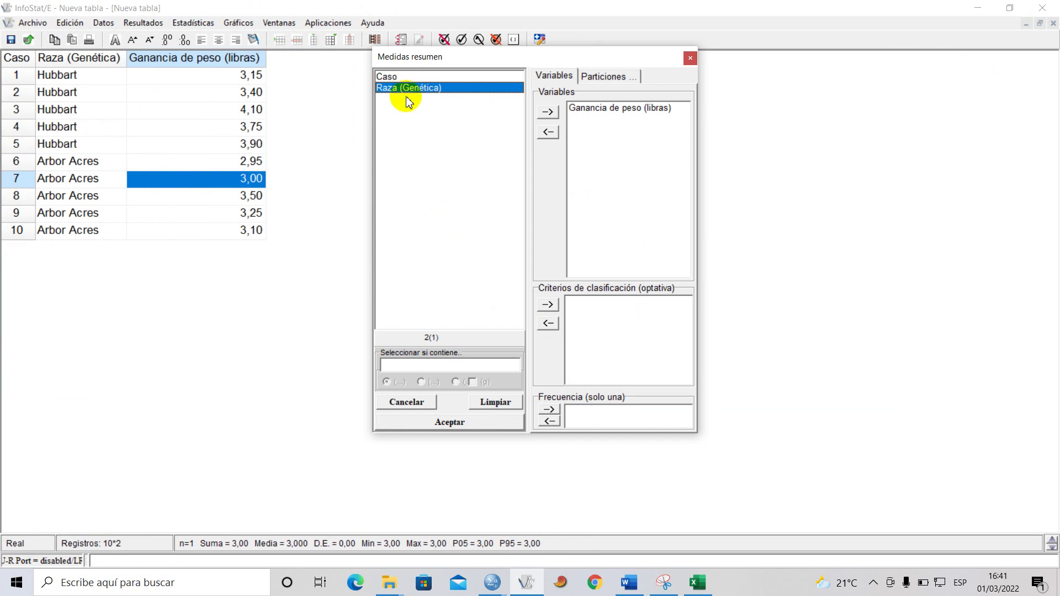
{"action": "left_click_drag", "start_coordinate": [418, 92], "coordinate": [581, 342]}
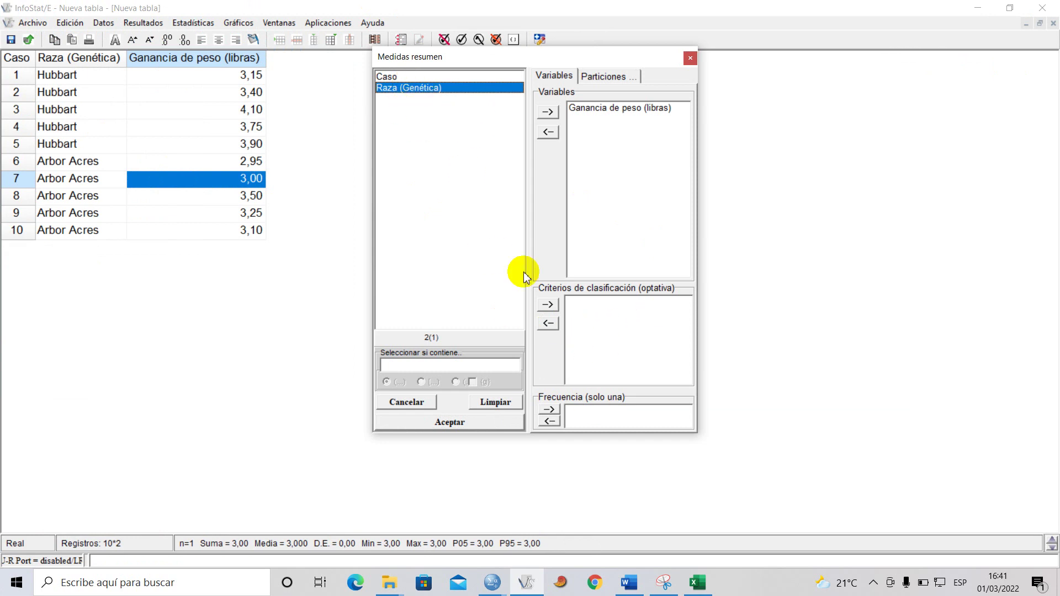
{"action": "left_click", "coordinate": [548, 323]}
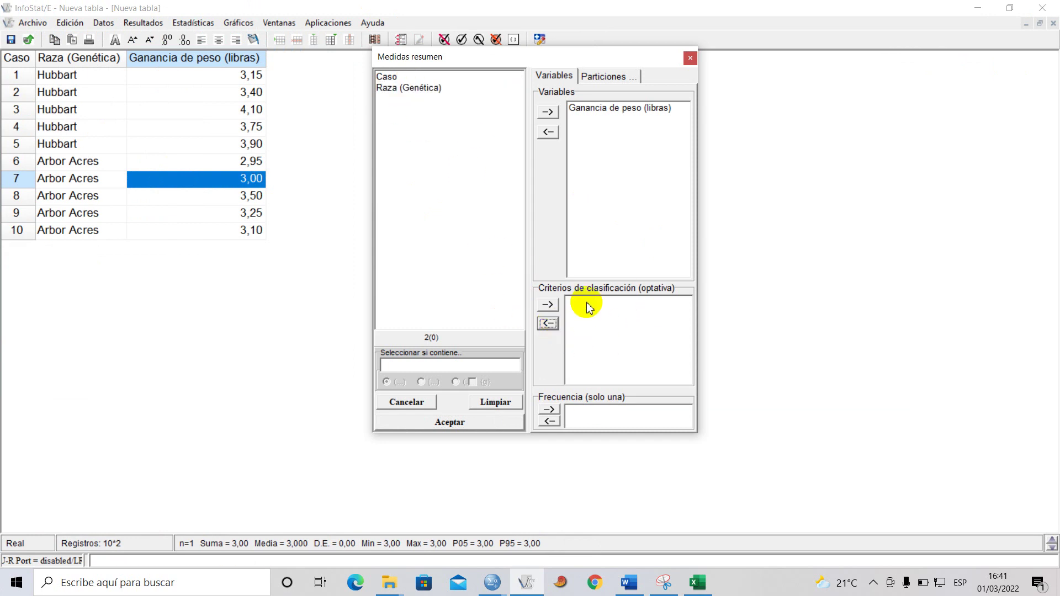
{"action": "left_click", "coordinate": [398, 89]}
{"action": "left_click", "coordinate": [547, 305]}
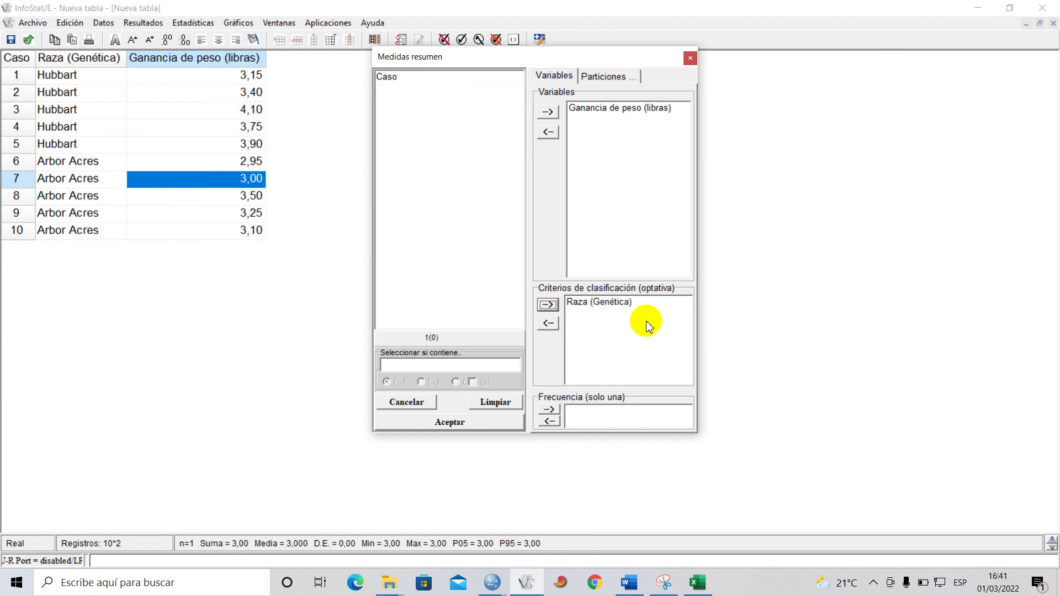
{"action": "left_click", "coordinate": [479, 422]}
{"action": "left_click", "coordinate": [431, 374]}
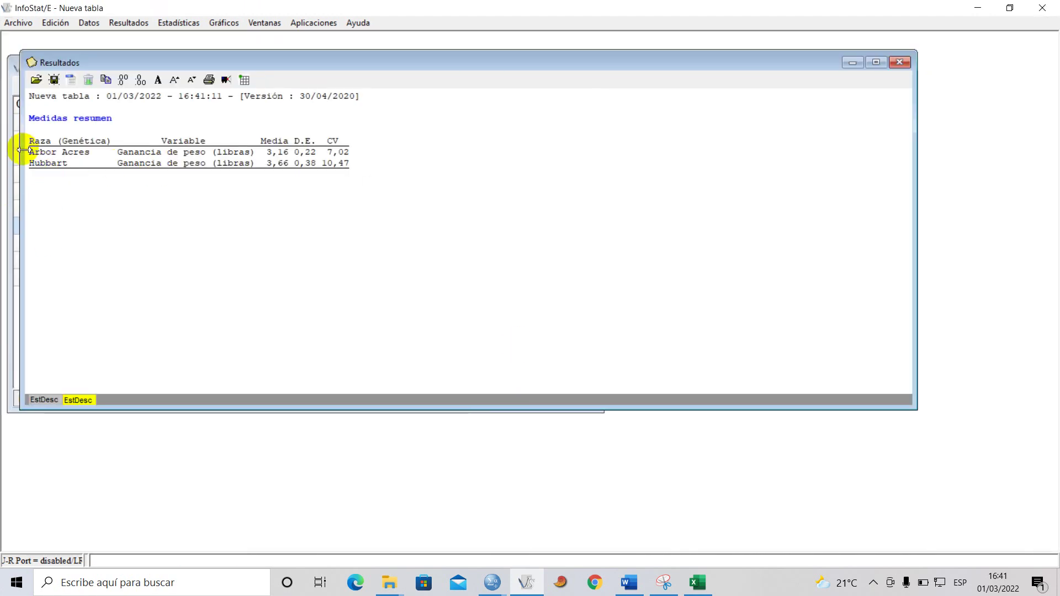
Examine the mean, standard deviation and CV of weight gain for the Arbor Acres and Hubbart breeds.
{"action": "left_click_drag", "start_coordinate": [37, 154], "coordinate": [192, 153]}
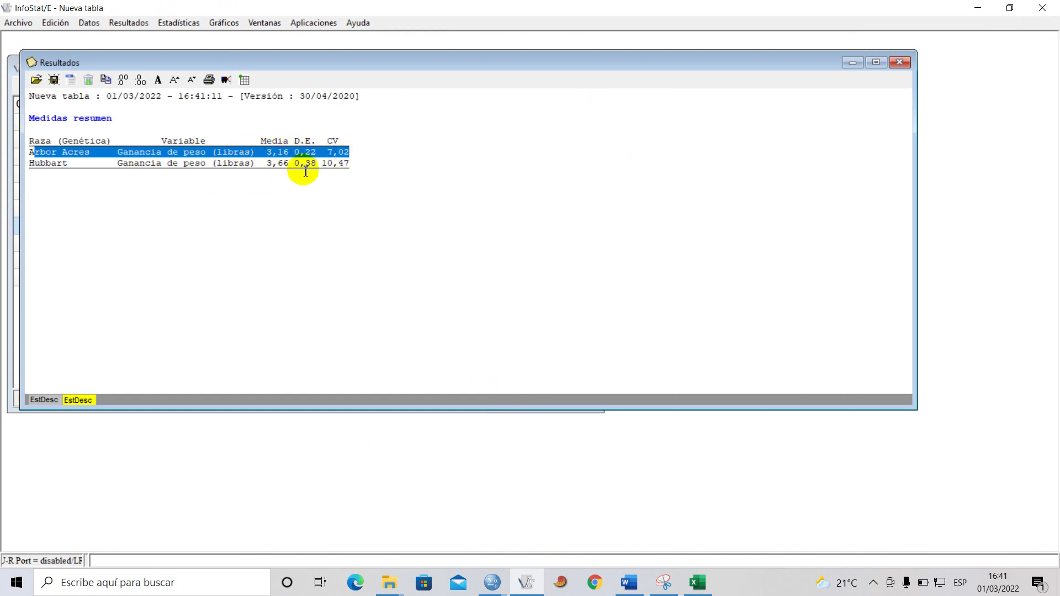
{"action": "left_click_drag", "start_coordinate": [34, 162], "coordinate": [347, 161]}
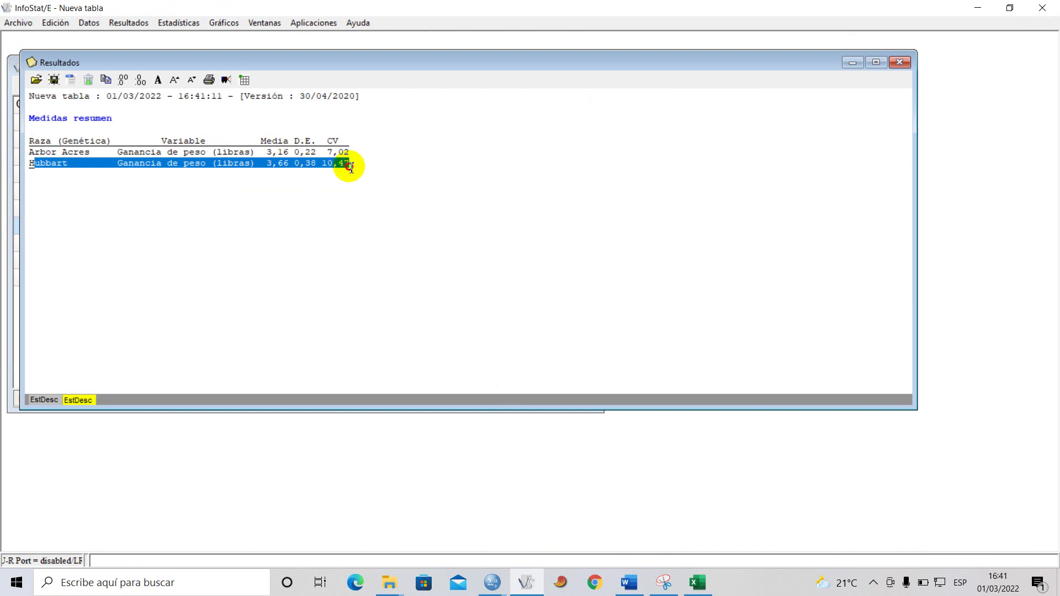
{"action": "left_click", "coordinate": [253, 190]}
{"action": "left_click_drag", "start_coordinate": [34, 138], "coordinate": [334, 175]}
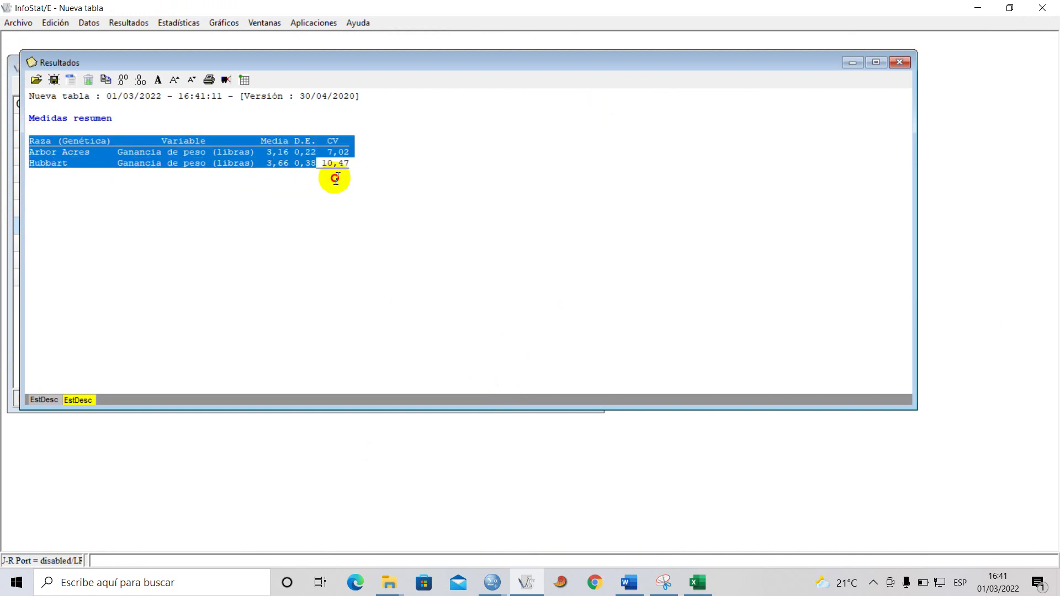
{"action": "left_click", "coordinate": [284, 239]}
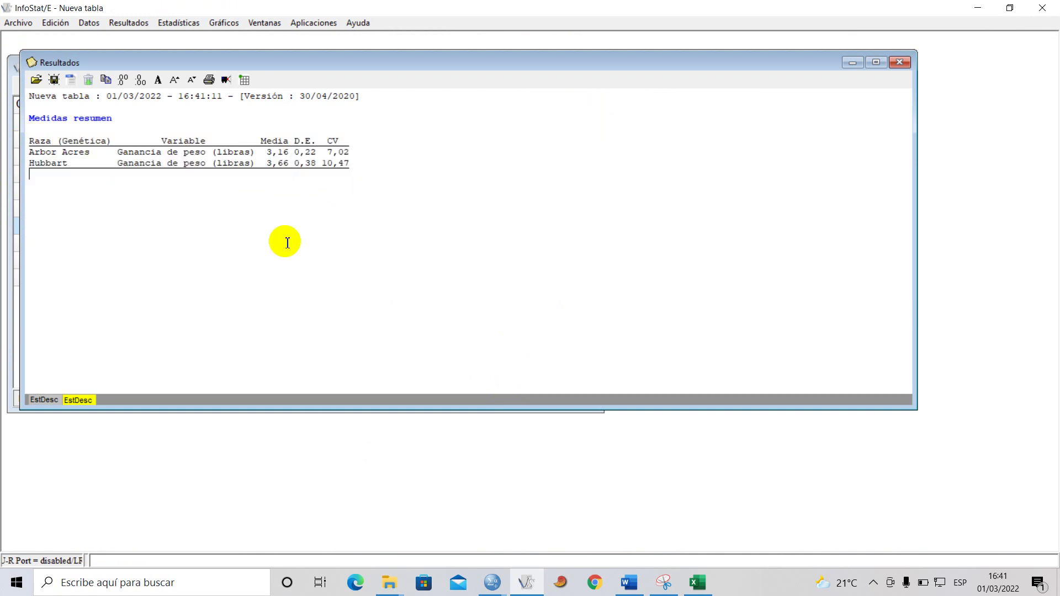
Run an analysis of variance with Ganancia de peso (libras) as dependent variable and Raza (Genética) as classification, and review its F and p-value.
{"action": "left_click", "coordinate": [853, 62]}
{"action": "left_click", "coordinate": [577, 65]}
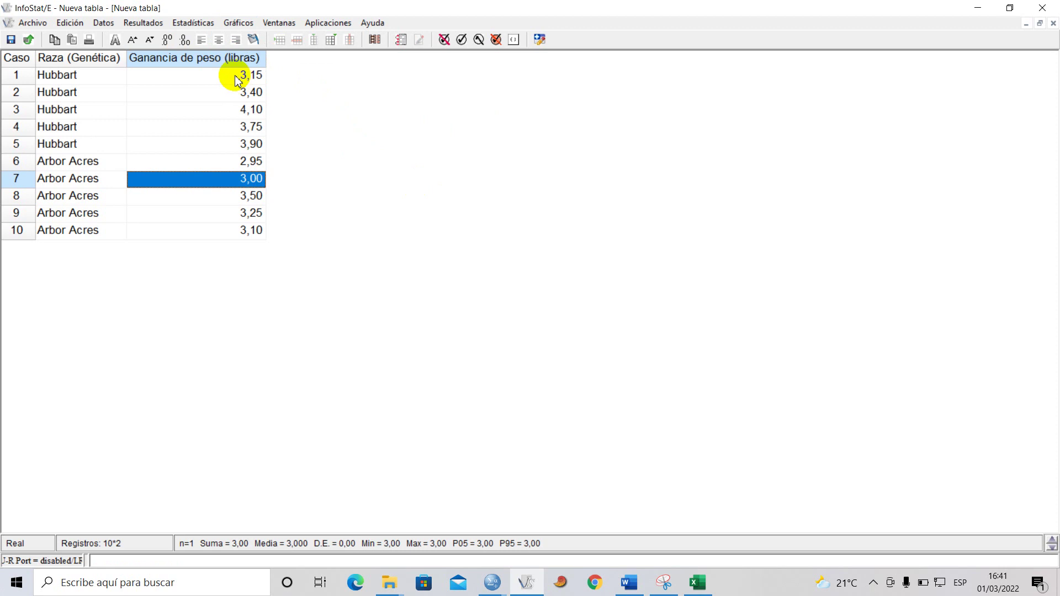
{"action": "left_click", "coordinate": [192, 22]}
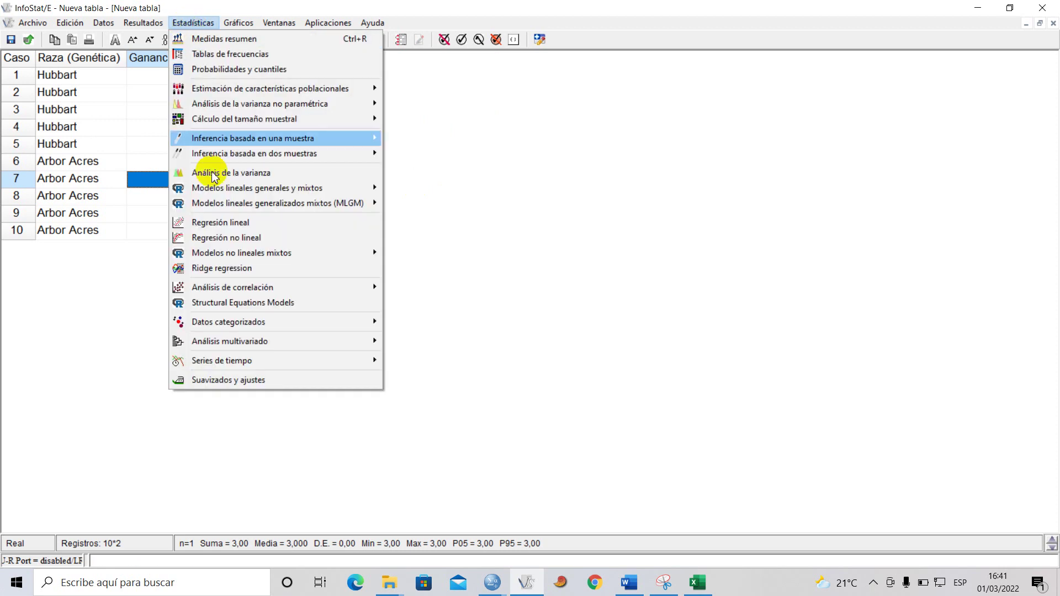
{"action": "left_click", "coordinate": [320, 174]}
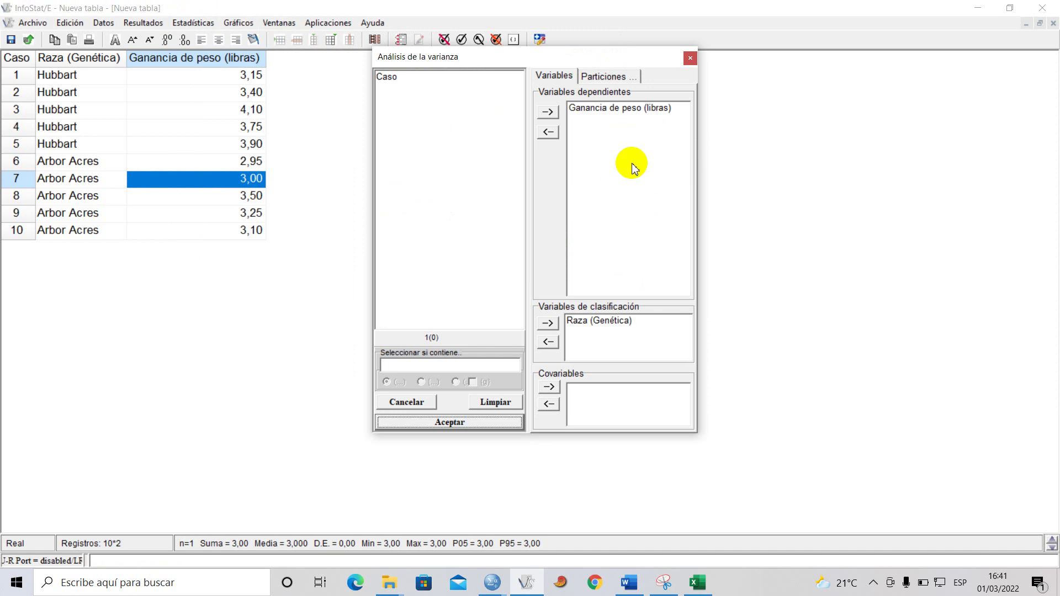
{"action": "left_click_drag", "start_coordinate": [605, 63], "coordinate": [571, 58]}
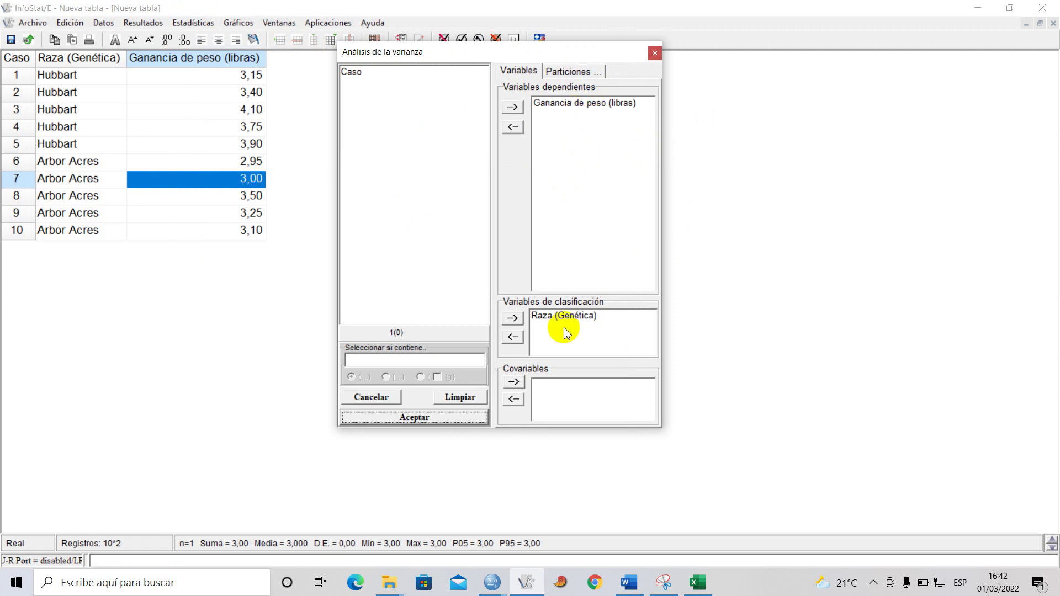
{"action": "left_click", "coordinate": [432, 417]}
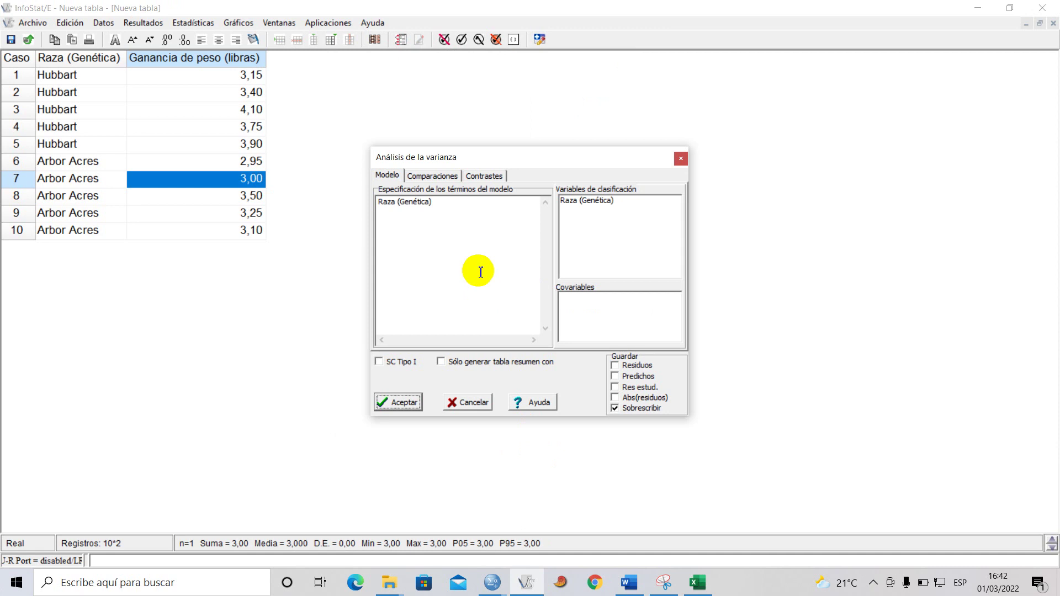
{"action": "left_click", "coordinate": [405, 403]}
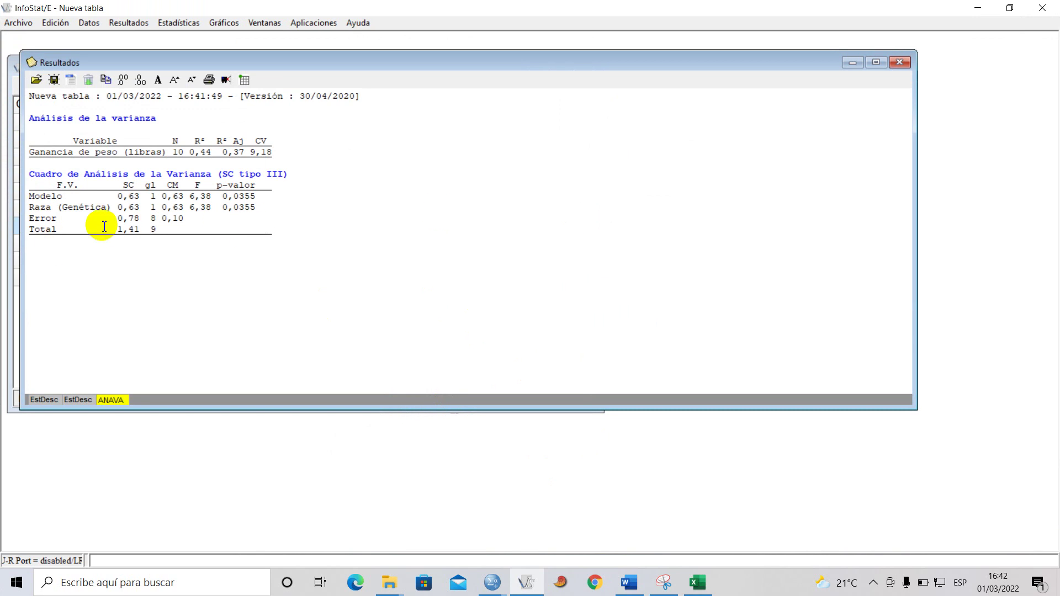
{"action": "left_click_drag", "start_coordinate": [223, 210], "coordinate": [262, 207]}
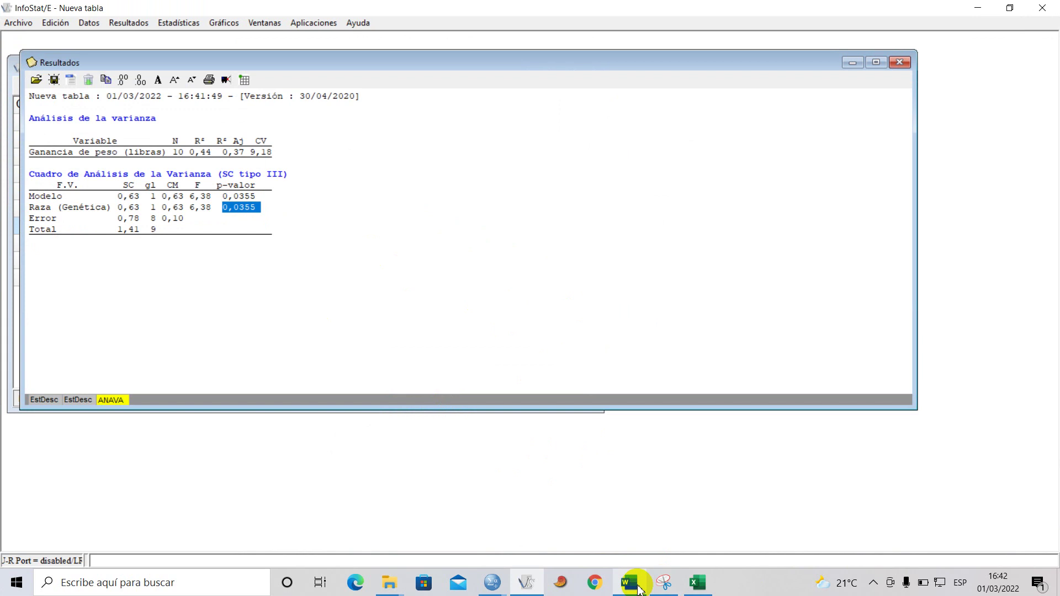
{"action": "left_click_drag", "start_coordinate": [190, 208], "coordinate": [217, 207]}
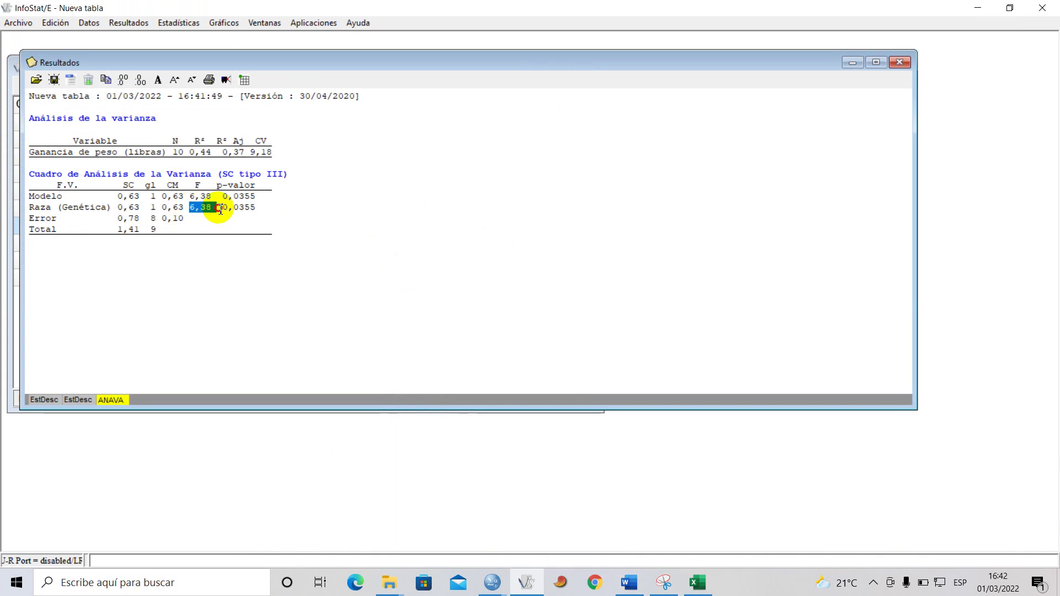
{"action": "left_click", "coordinate": [255, 230]}
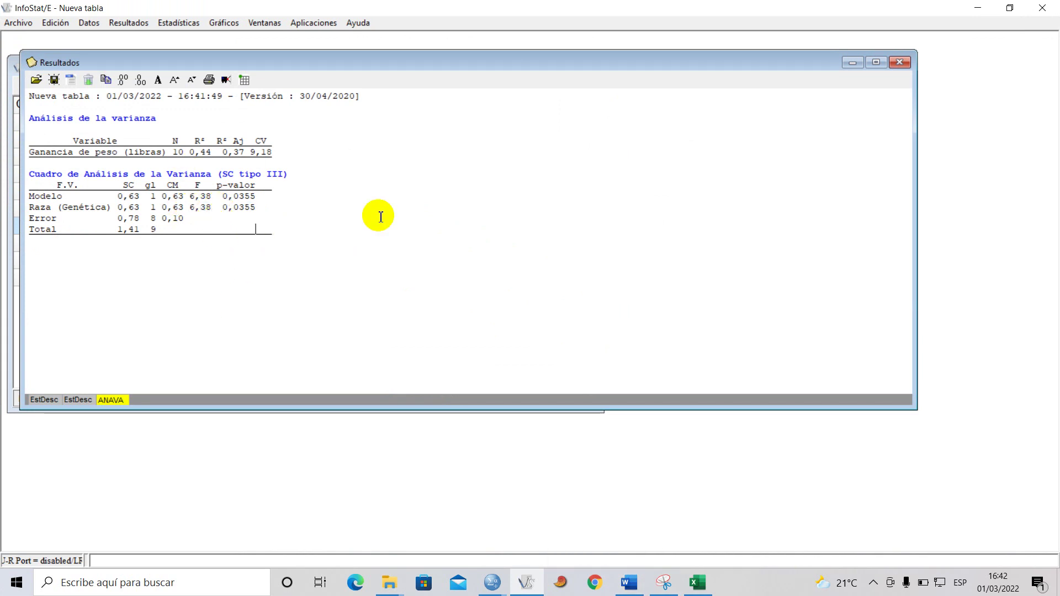
Close the results and the data table, and exit InfoStat.
{"action": "left_click", "coordinate": [899, 62]}
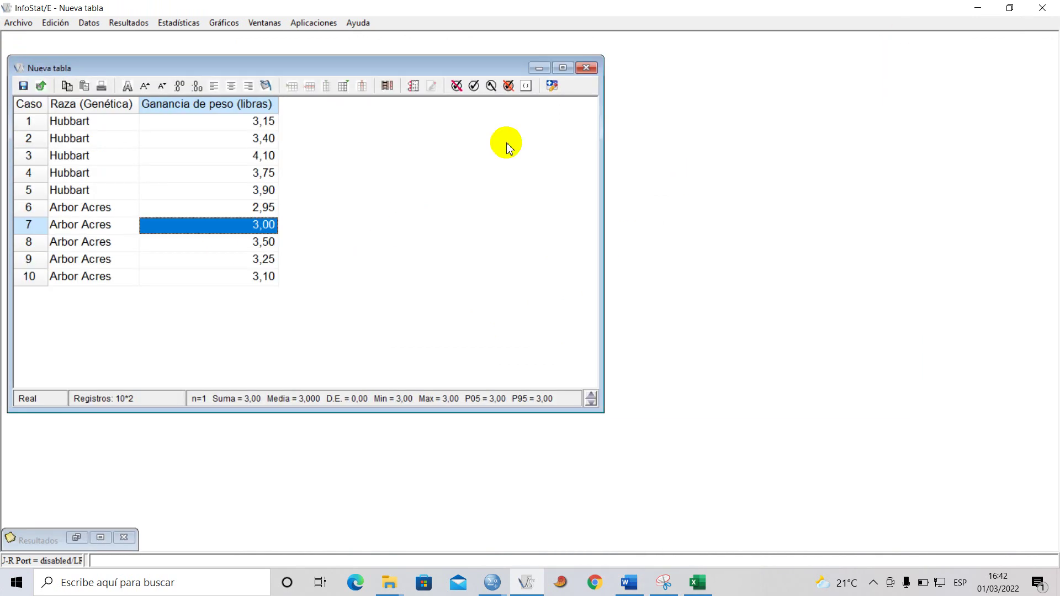
{"action": "left_click", "coordinate": [587, 68]}
{"action": "left_click", "coordinate": [532, 311]}
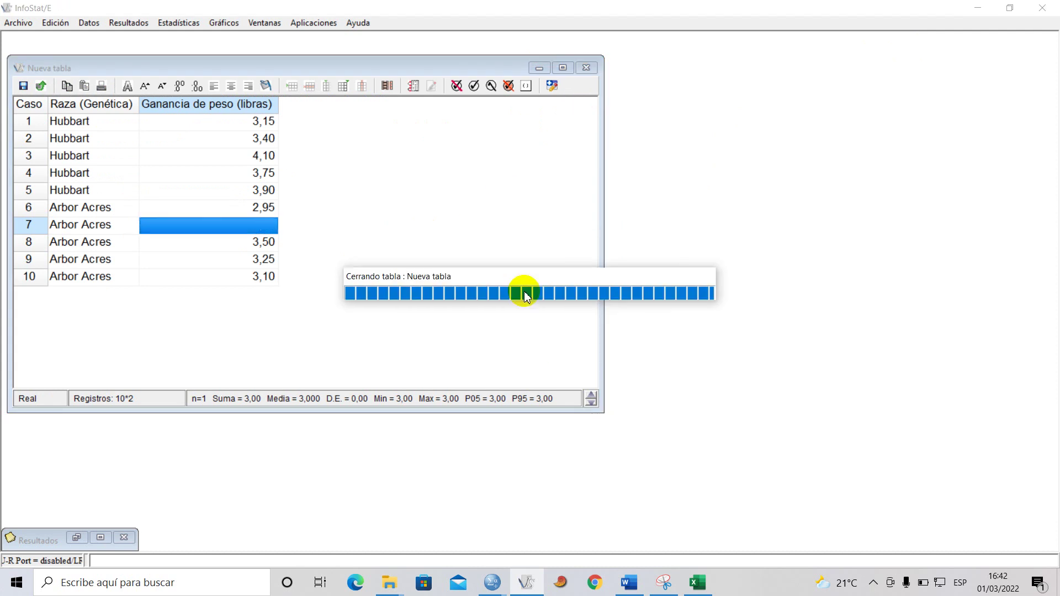
{"action": "left_click", "coordinate": [1041, 12]}
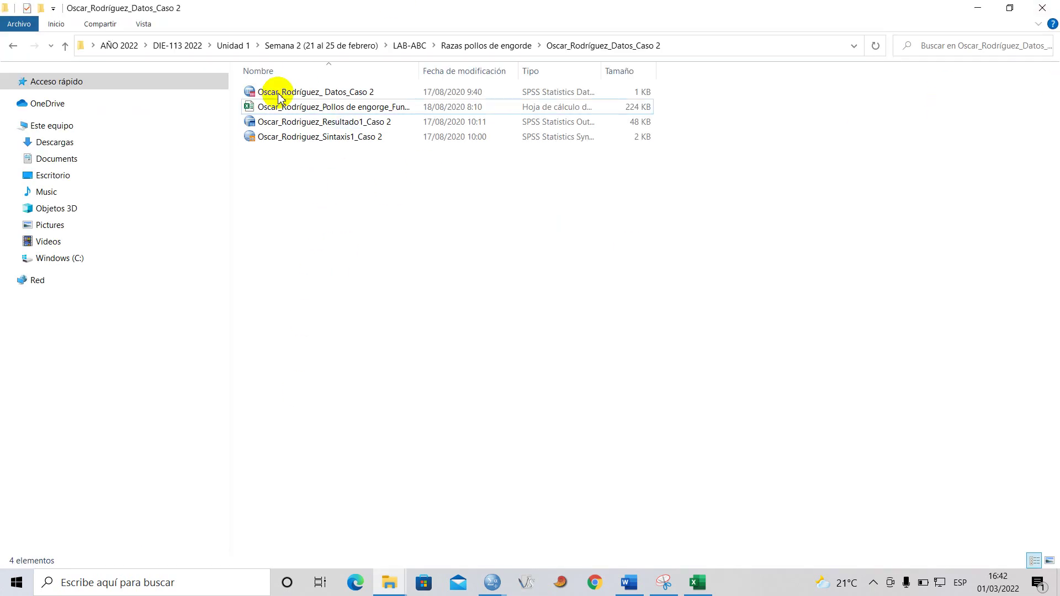
Check the Caso 2 data folder and Excel matrix, and read the statistical procedure through Medidas resumen in the Word laboratory document.
{"action": "left_click", "coordinate": [13, 46]}
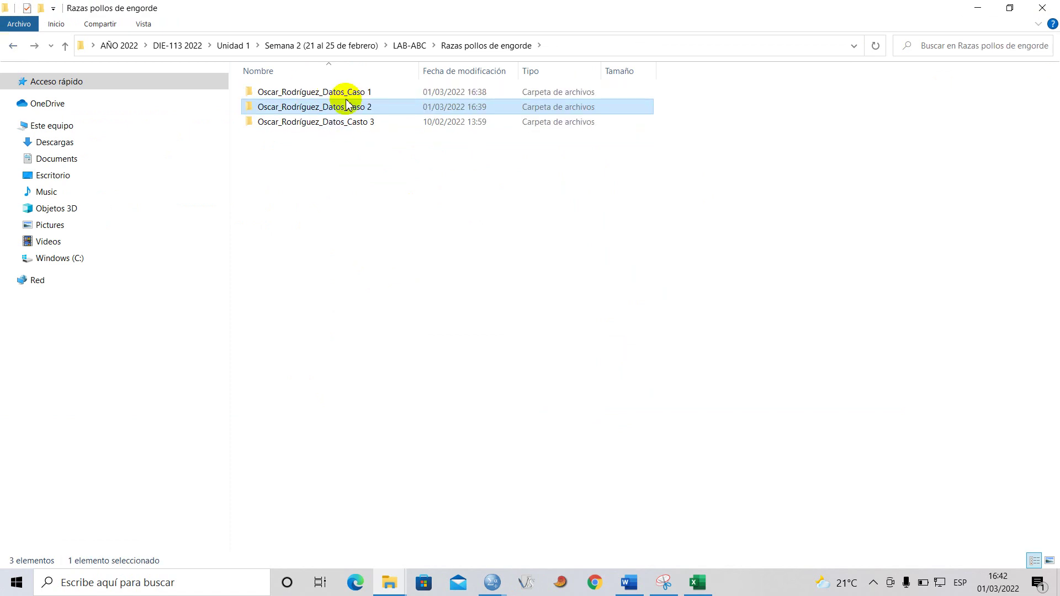
{"action": "left_click", "coordinate": [353, 92]}
{"action": "double_click", "coordinate": [365, 107]}
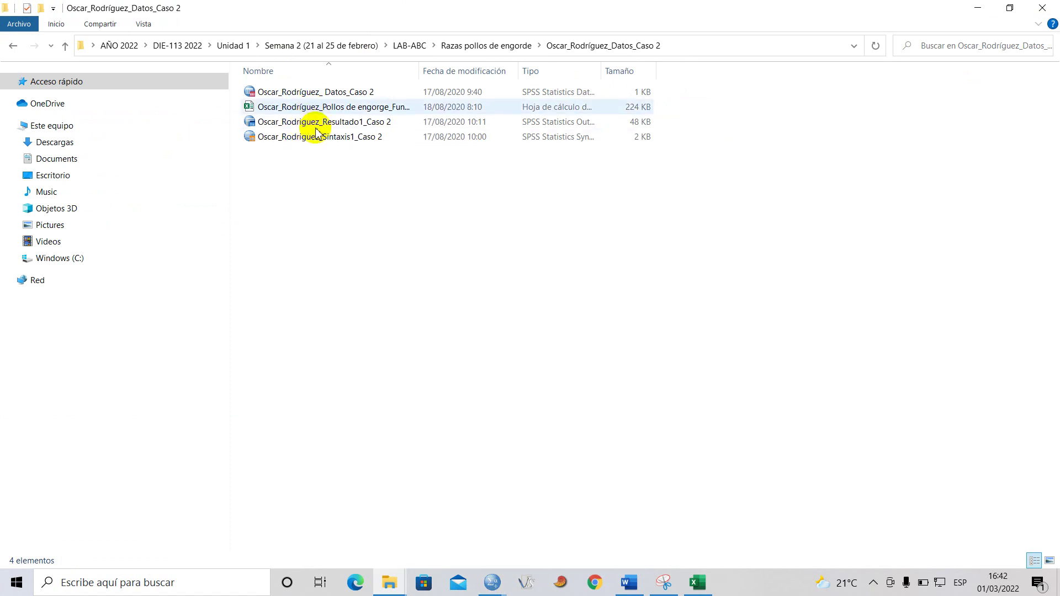
{"action": "left_click", "coordinate": [697, 582]}
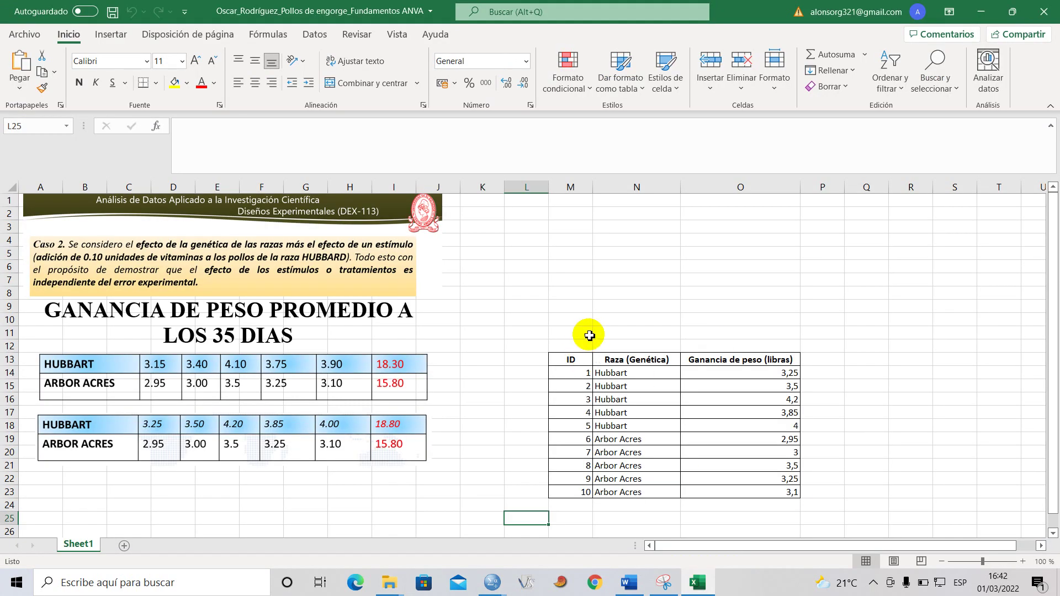
{"action": "left_click", "coordinate": [629, 583]}
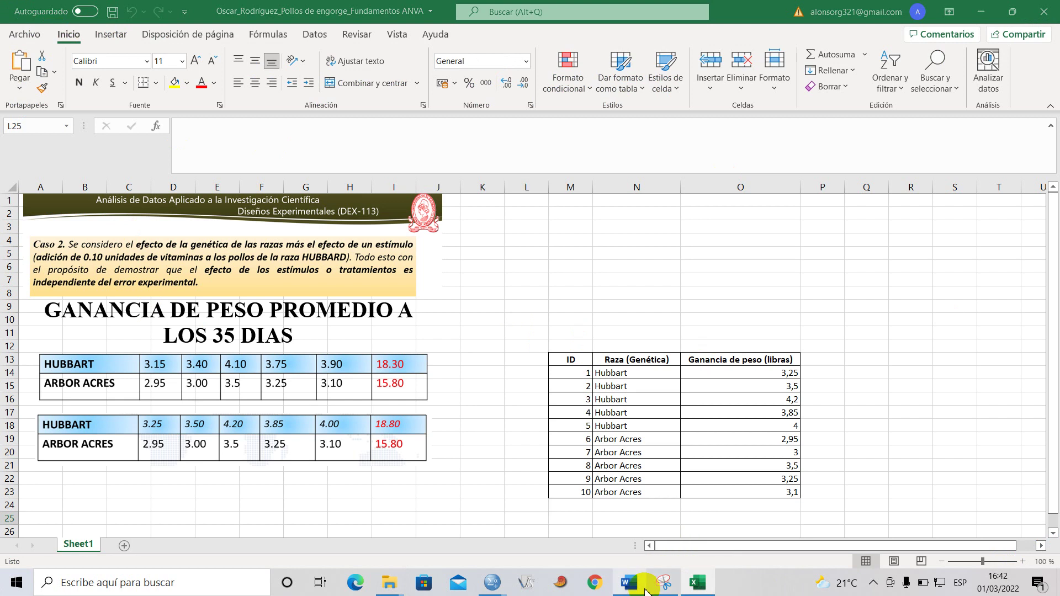
{"action": "scroll", "coordinate": [334, 456], "scroll_direction": "down", "scroll_amount": 3}
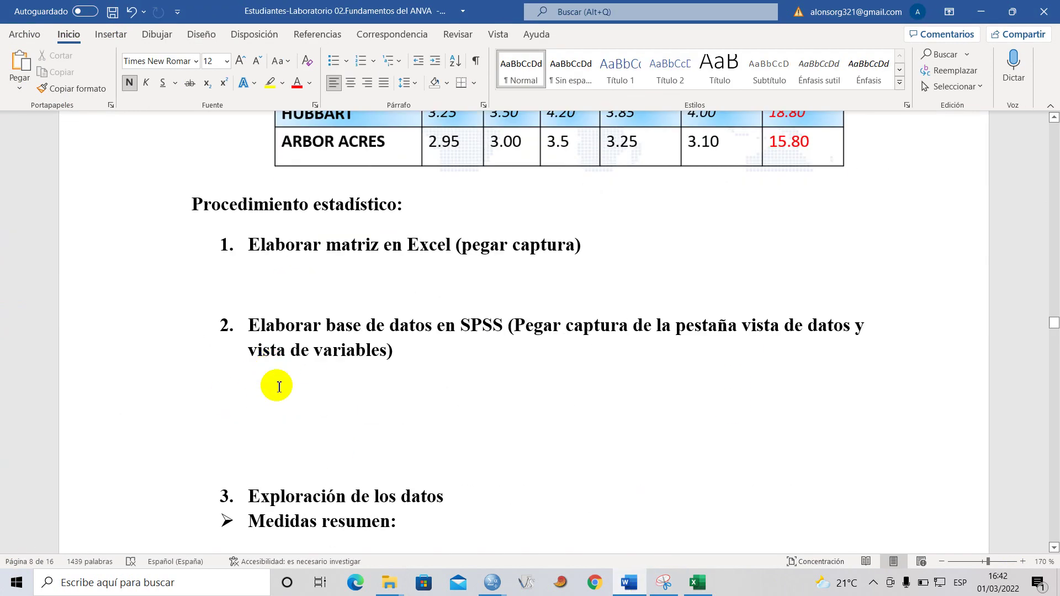
{"action": "left_click", "coordinate": [277, 383]}
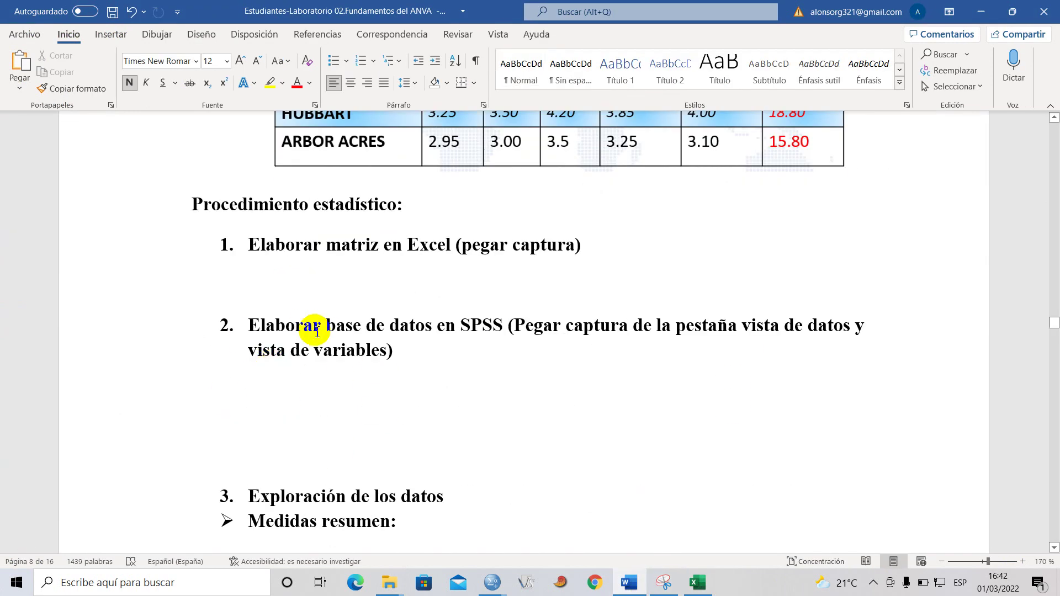
{"action": "scroll", "coordinate": [281, 399], "scroll_direction": "down", "scroll_amount": 4}
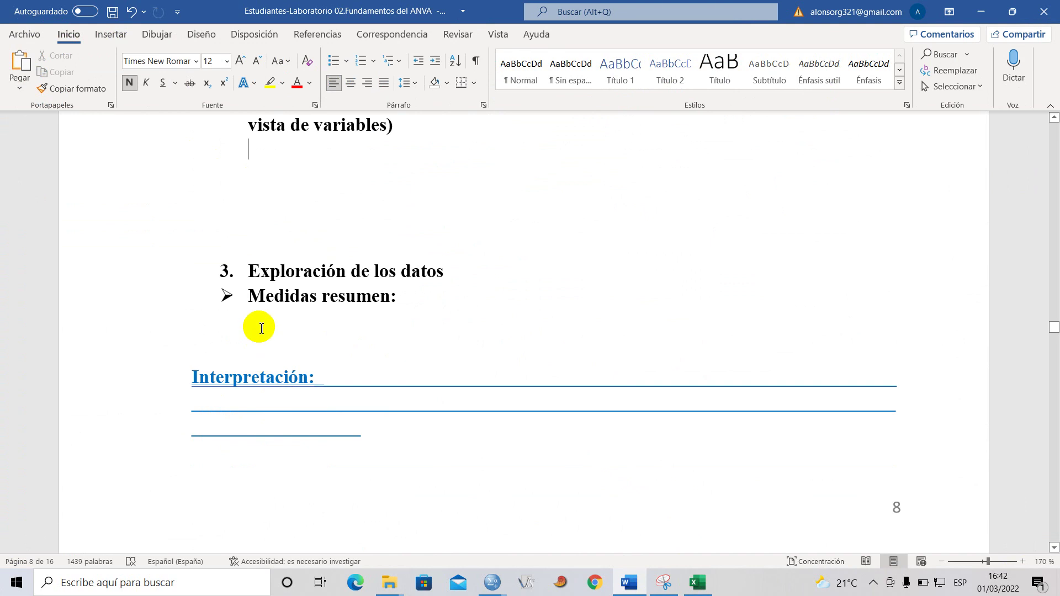
{"action": "left_click", "coordinate": [425, 347]}
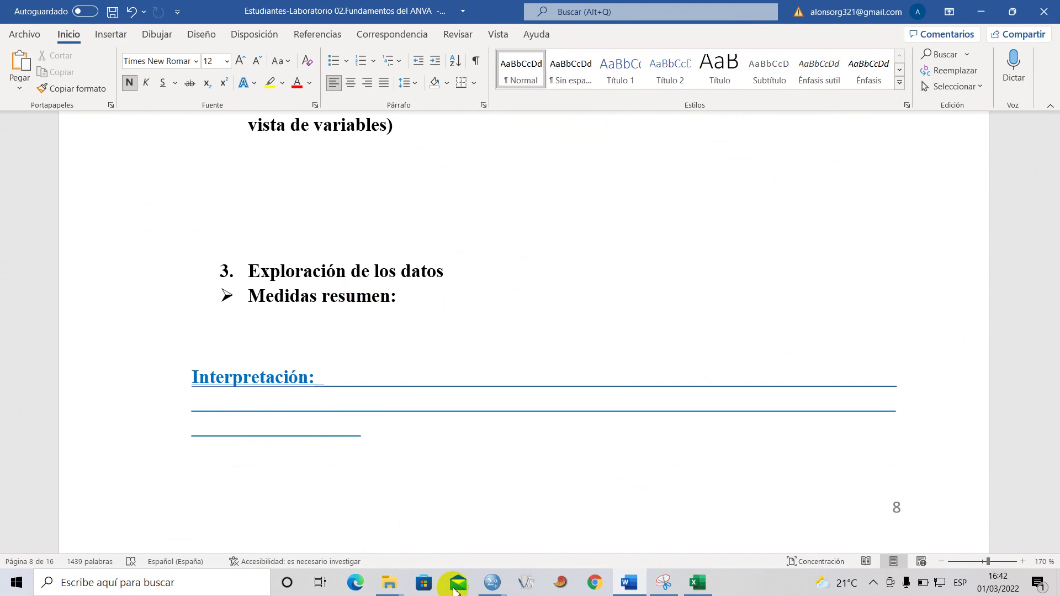
Open the Caso 2 syntax file in SPSS and run its FREQUENCIES block for GananciaP, including the preceding DATASET ACTIVATE line.
{"action": "mouse_move", "coordinate": [509, 592]}
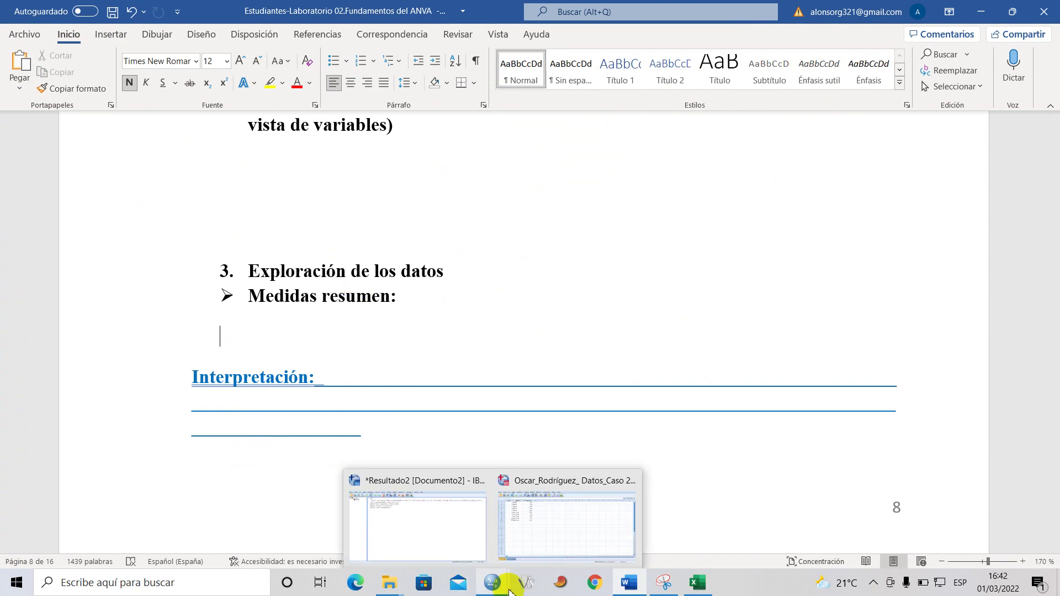
{"action": "mouse_move", "coordinate": [390, 584]}
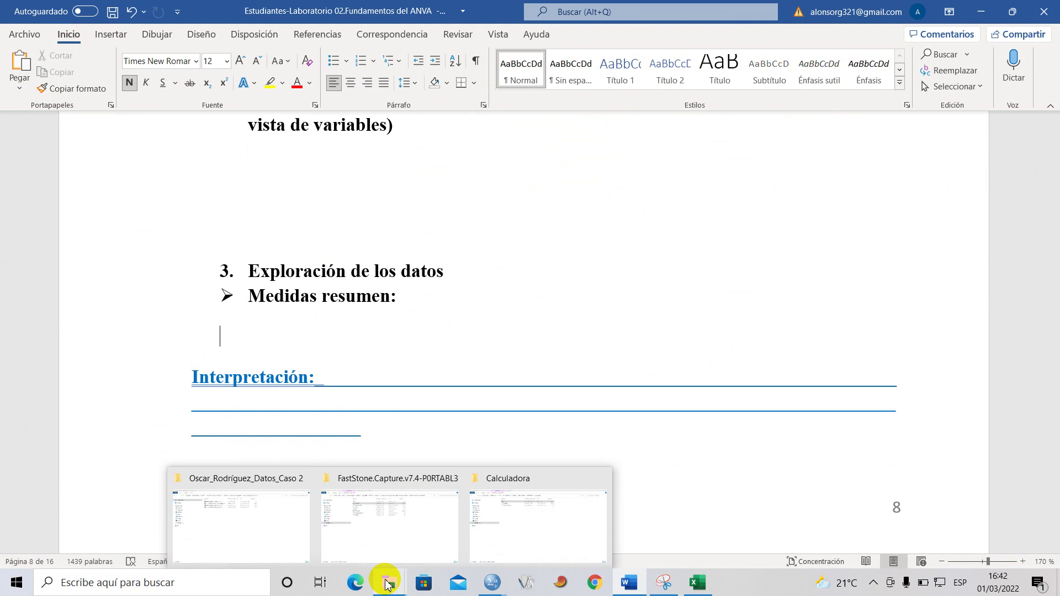
{"action": "left_click", "coordinate": [269, 517]}
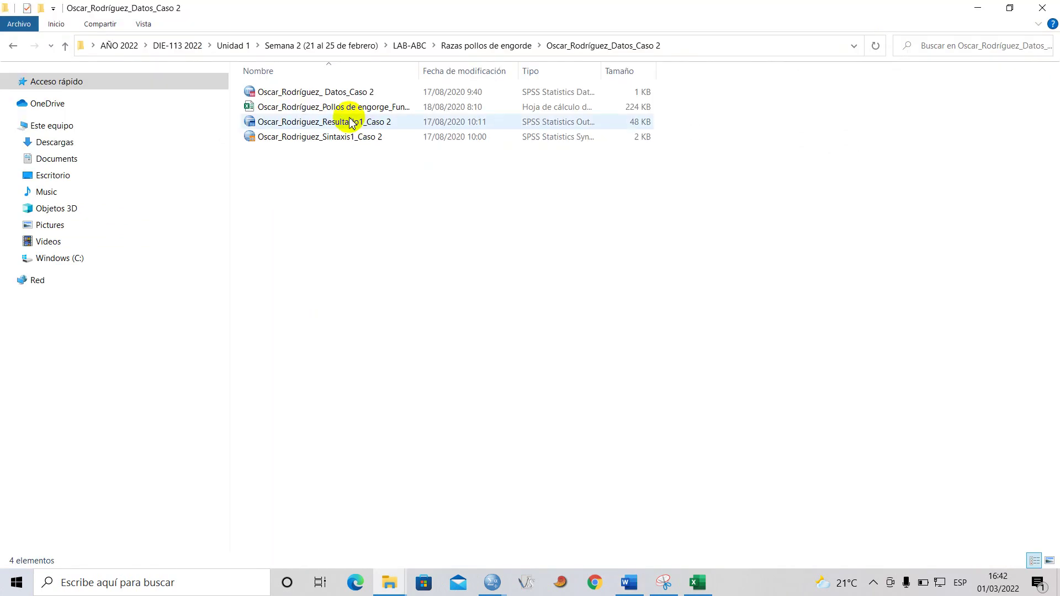
{"action": "left_click", "coordinate": [312, 138]}
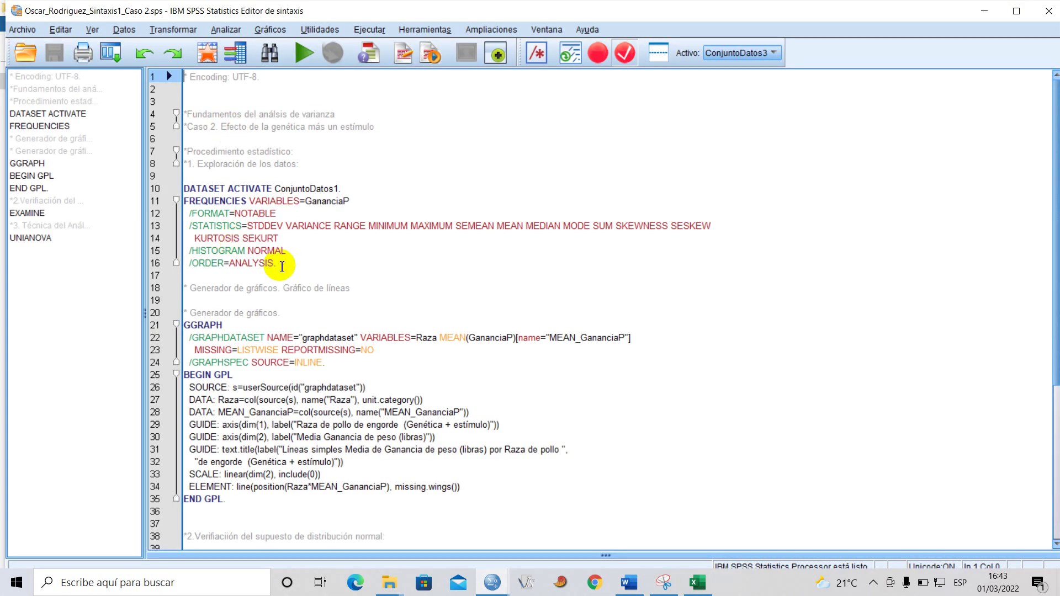
{"action": "left_click_drag", "start_coordinate": [282, 265], "coordinate": [200, 190]}
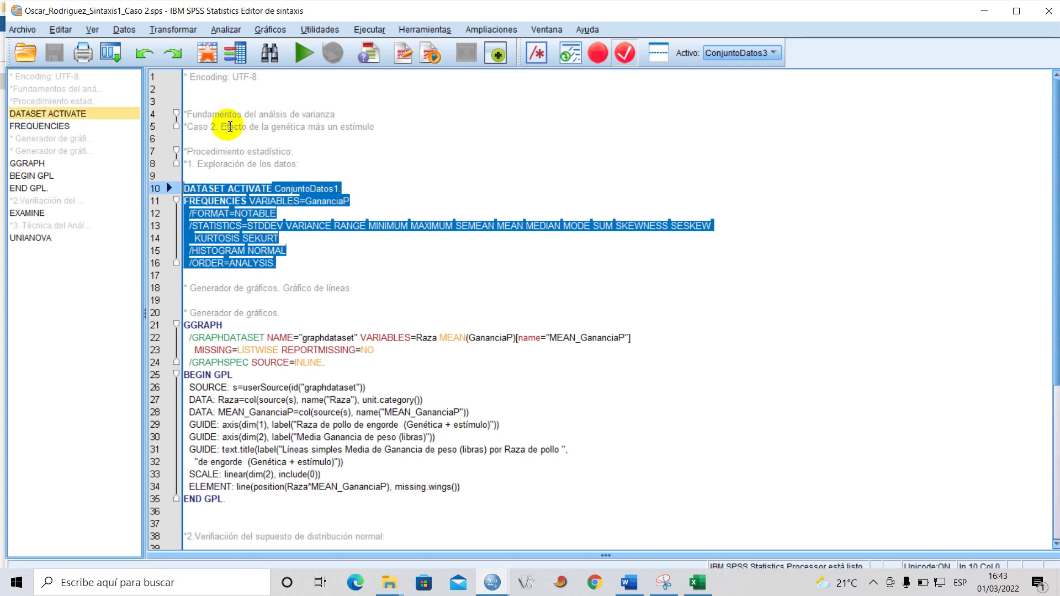
{"action": "left_click", "coordinate": [304, 53]}
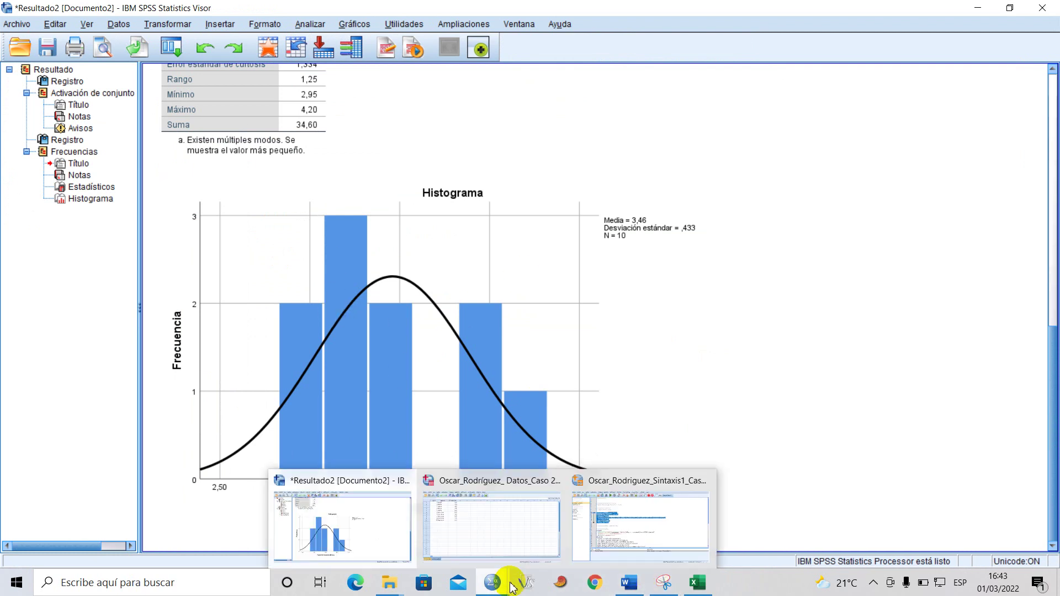
Check the Word document's exploration items through Gráfico de líneas simple, and run the Caso 2 syntax's GGRAPH block through END GPL in SPSS.
{"action": "left_click", "coordinate": [638, 587]}
{"action": "scroll", "coordinate": [338, 333], "scroll_direction": "up", "scroll_amount": 2}
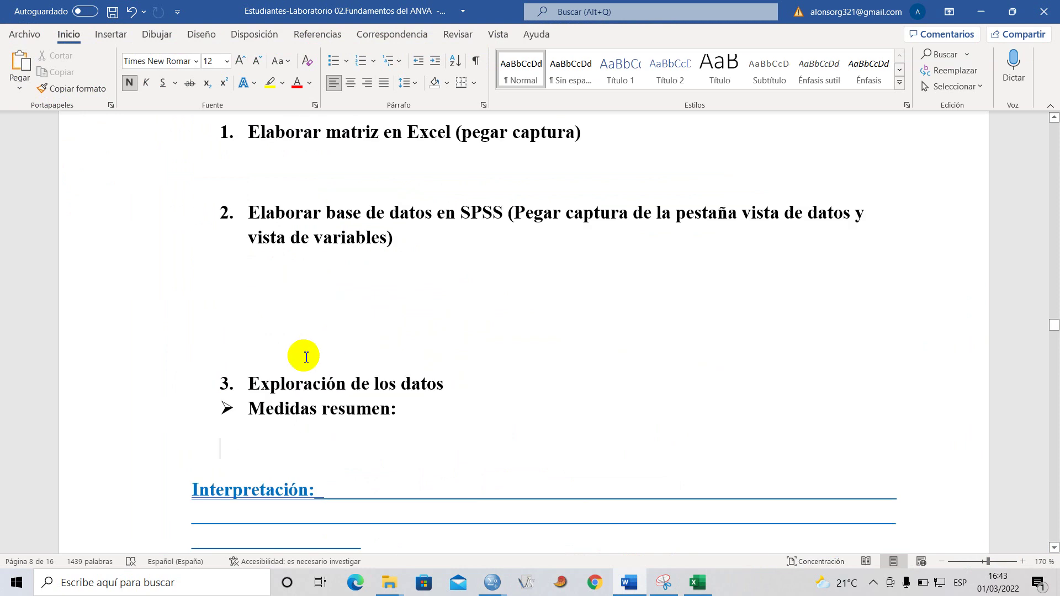
{"action": "scroll", "coordinate": [295, 398], "scroll_direction": "down", "scroll_amount": 12}
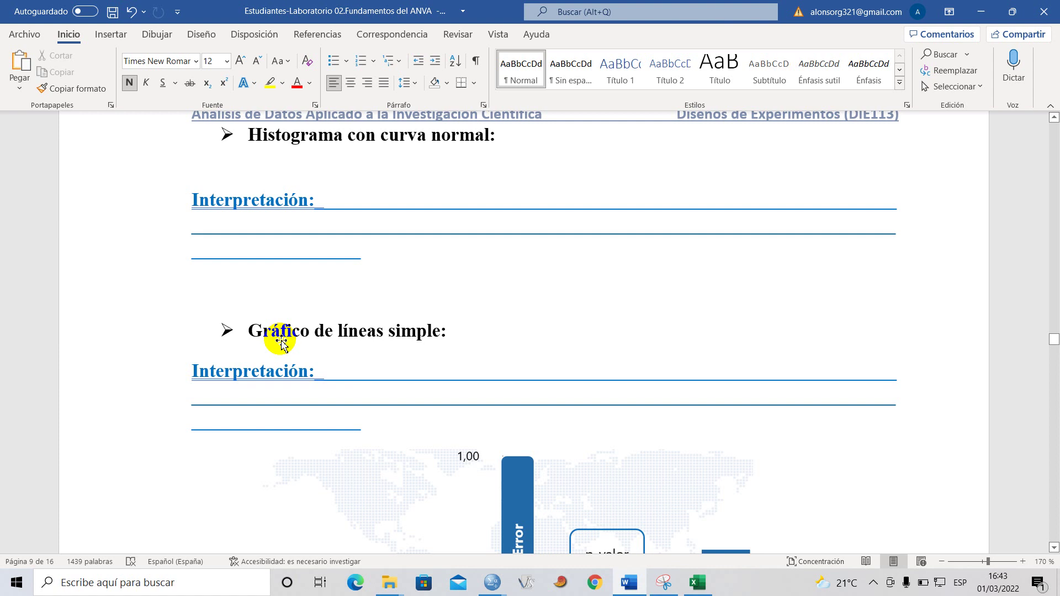
{"action": "scroll", "coordinate": [281, 337], "scroll_direction": "down", "scroll_amount": 3}
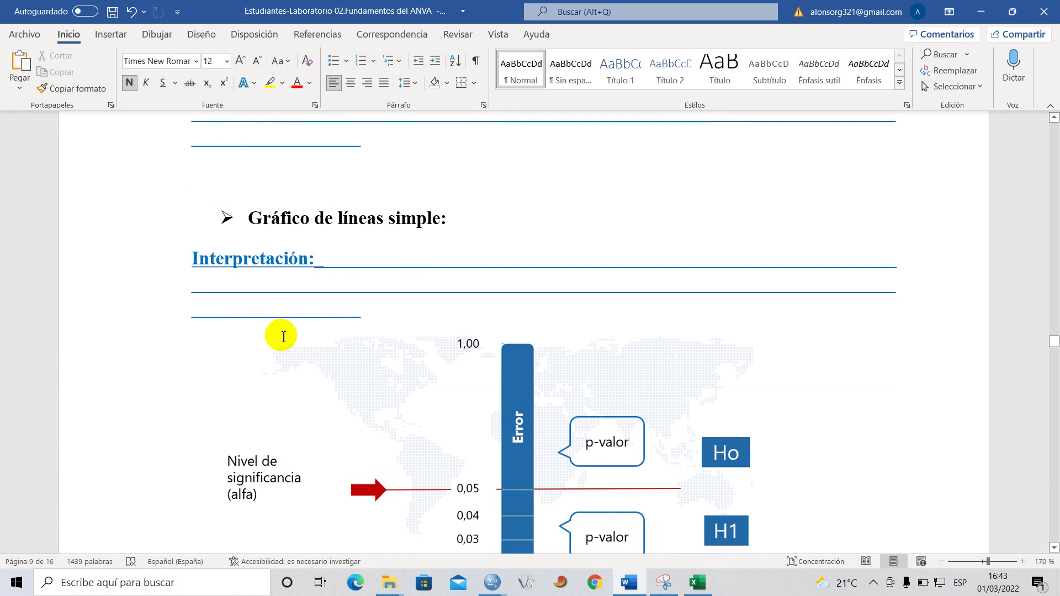
{"action": "left_click", "coordinate": [493, 583]}
{"action": "left_click", "coordinate": [662, 549]}
{"action": "scroll", "coordinate": [239, 359], "scroll_direction": "down", "scroll_amount": 3}
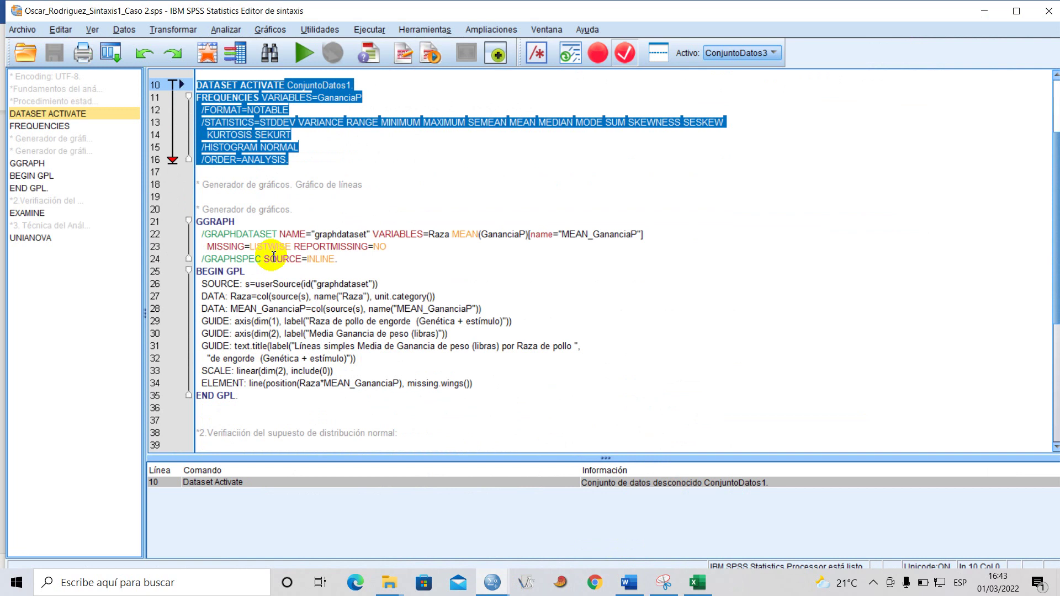
{"action": "left_click", "coordinate": [249, 399]}
{"action": "left_click", "coordinate": [208, 222], "text": "shift"}
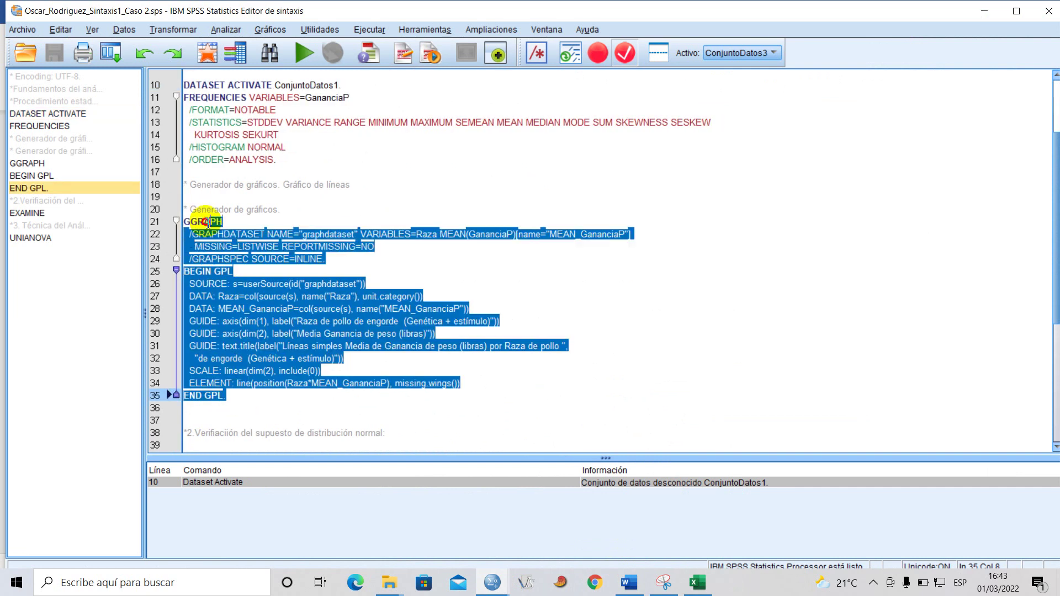
{"action": "left_click", "coordinate": [304, 53]}
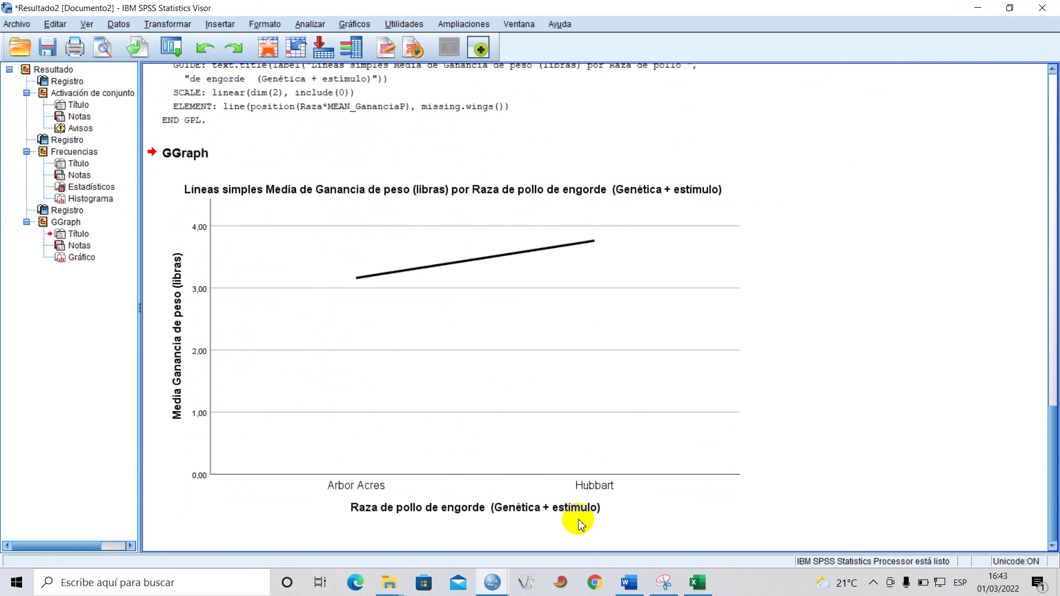
Switch to the Word laboratory document and check section 4, Técnica estadística Análisis de Varianza (ANVA), of Caso 2.
{"action": "mouse_move", "coordinate": [642, 590]}
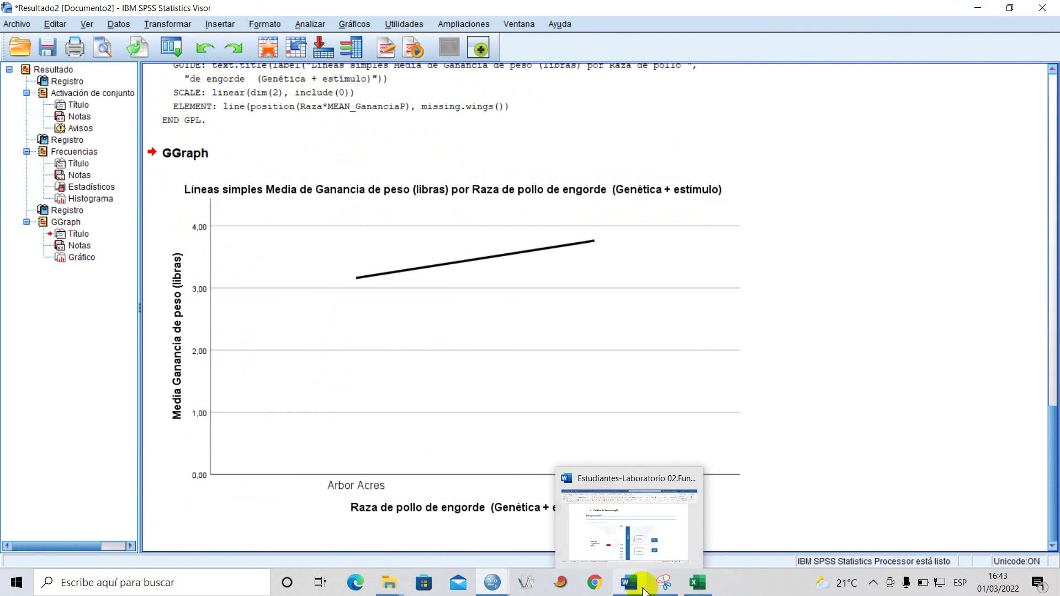
{"action": "left_click", "coordinate": [620, 532]}
{"action": "scroll", "coordinate": [345, 331], "scroll_direction": "down", "scroll_amount": 10}
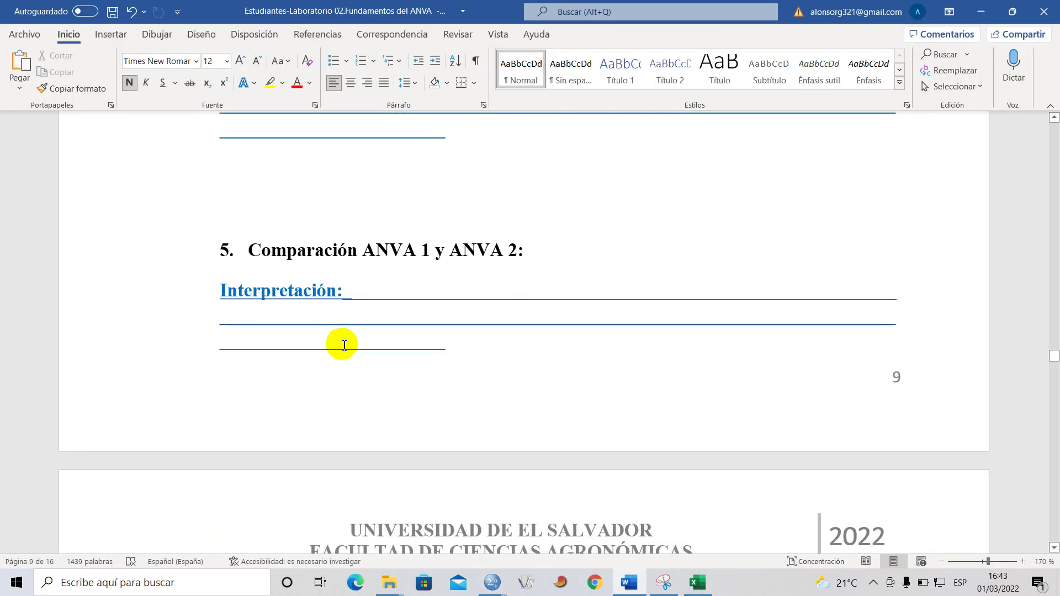
{"action": "scroll", "coordinate": [344, 345], "scroll_direction": "up", "scroll_amount": 4}
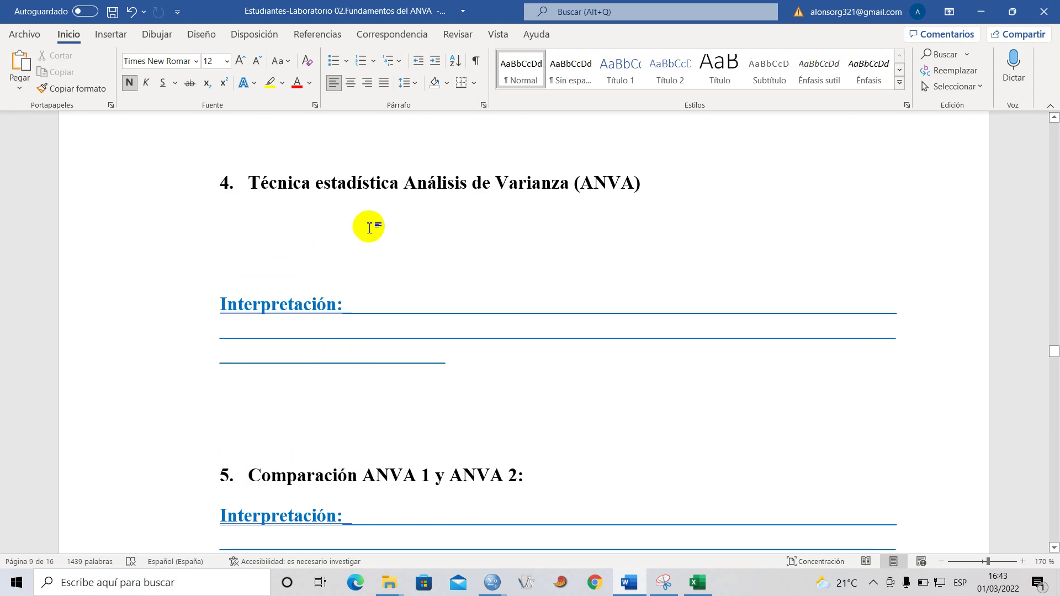
{"action": "left_click", "coordinate": [386, 222]}
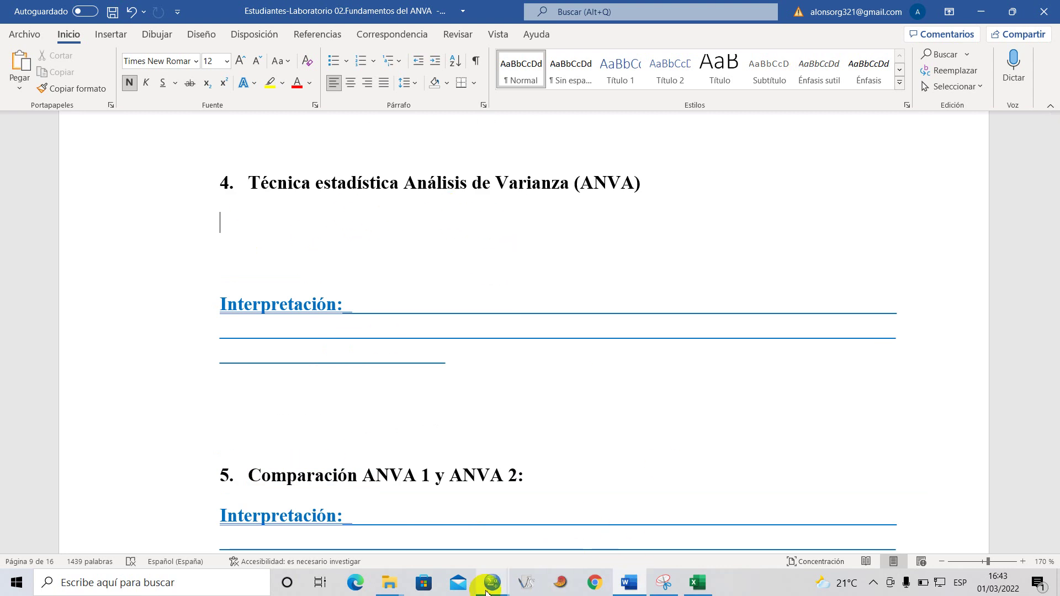
In the SPSS Caso 2 syntax, run the whole UNIANOVA block for GananciaP BY Raza, through the /DESIGN=Raza line.
{"action": "mouse_move", "coordinate": [489, 587]}
{"action": "left_click", "coordinate": [626, 516]}
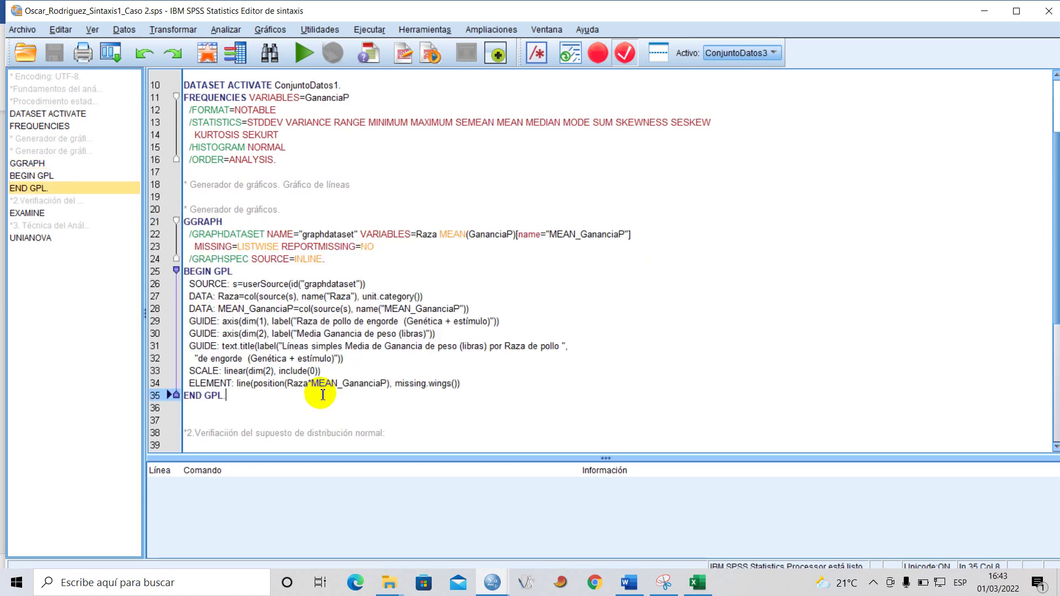
{"action": "scroll", "coordinate": [317, 386], "scroll_direction": "down", "scroll_amount": 5}
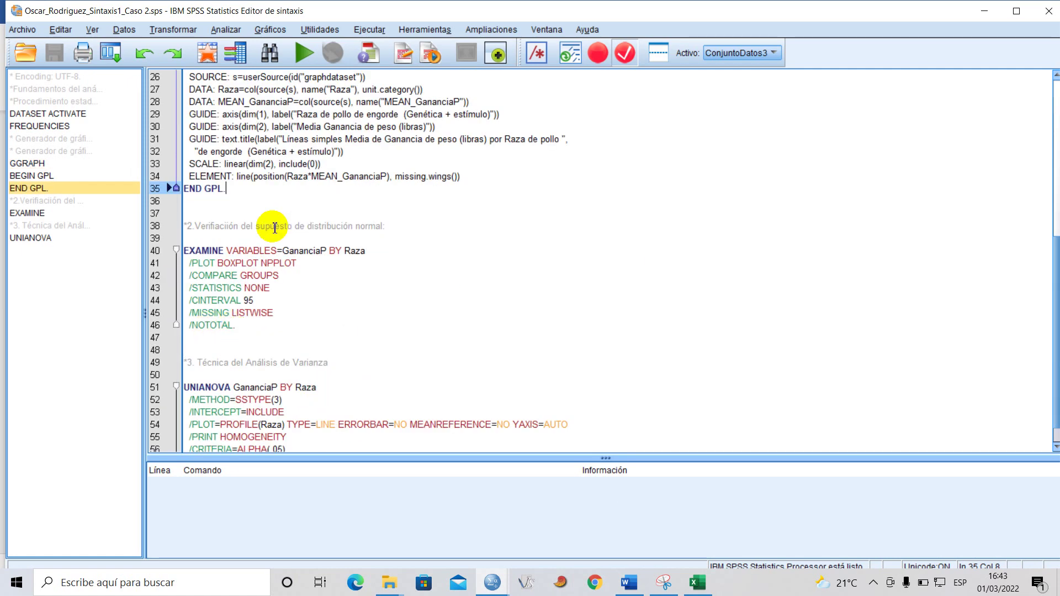
{"action": "scroll", "coordinate": [298, 285], "scroll_direction": "down", "scroll_amount": 1}
{"action": "left_click", "coordinate": [177, 359], "text": "shift"}
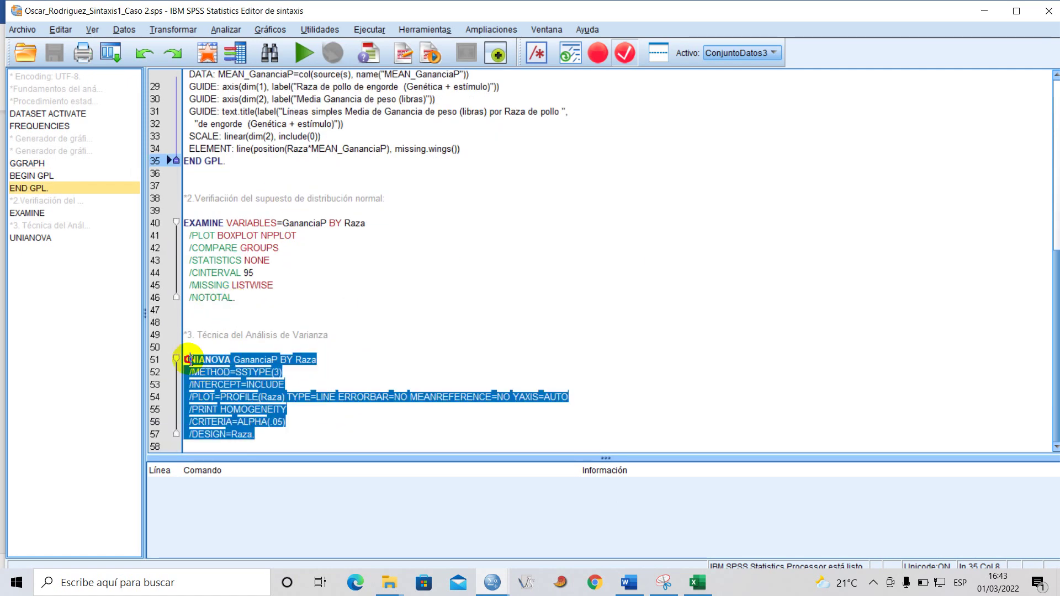
{"action": "left_click", "coordinate": [304, 53]}
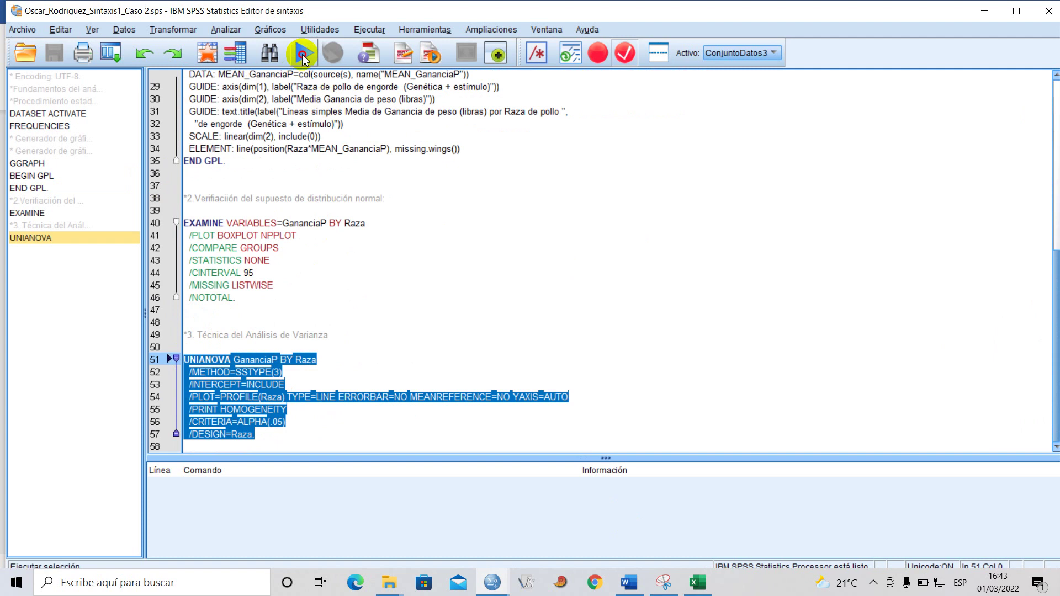
{"action": "left_click", "coordinate": [363, 214]}
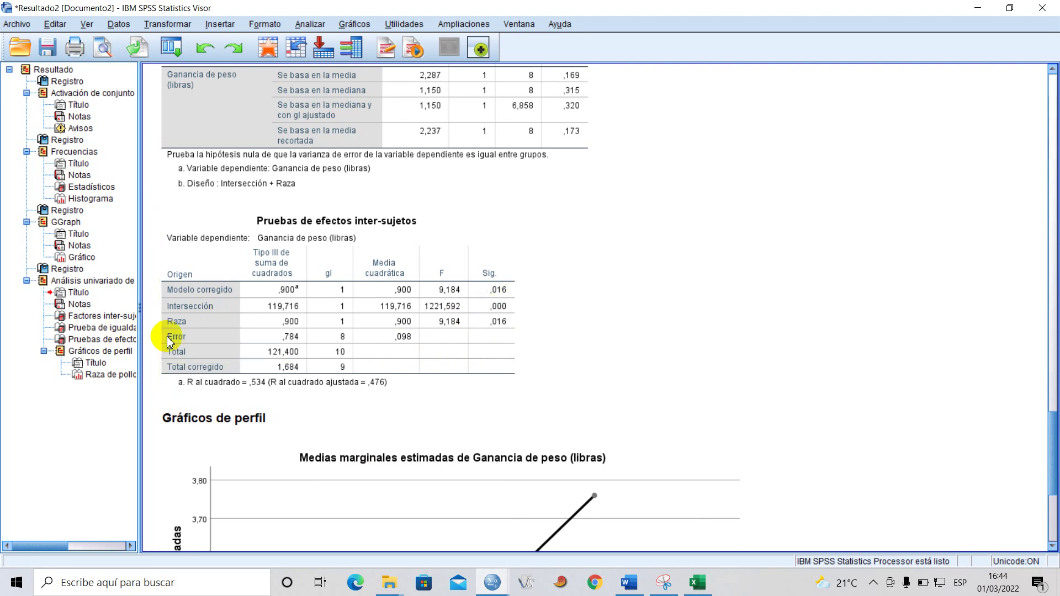
Open the Pruebas de efectos inter-sujetos table for editing and examine the full-precision Sig. value of Raza.
{"action": "left_click", "coordinate": [499, 321]}
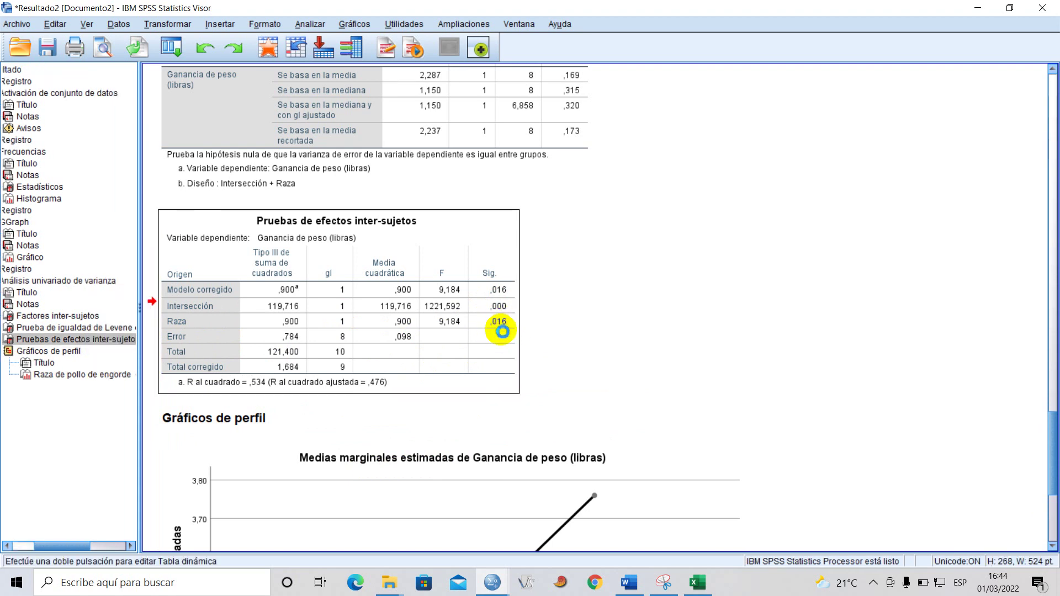
{"action": "double_click", "coordinate": [501, 330]}
{"action": "double_click", "coordinate": [499, 323]}
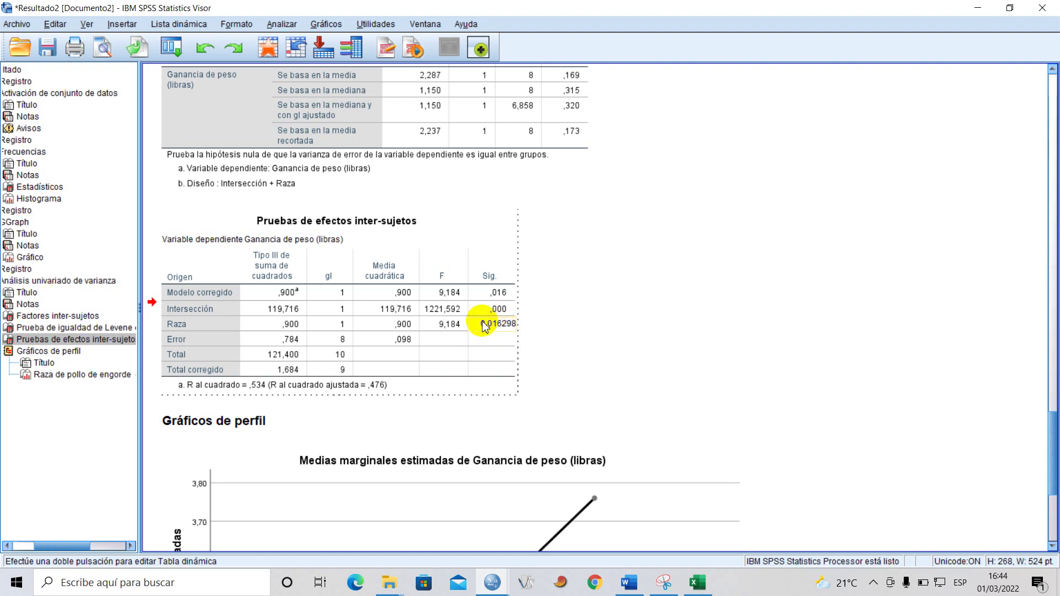
{"action": "left_click_drag", "start_coordinate": [483, 326], "coordinate": [507, 329]}
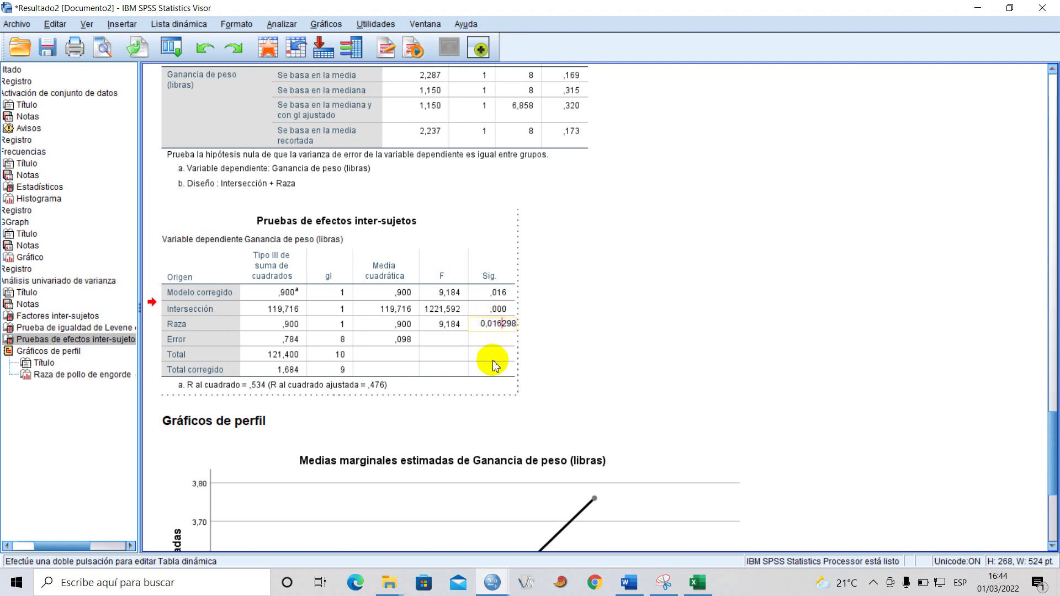
{"action": "scroll", "coordinate": [449, 421], "scroll_direction": "down", "scroll_amount": 3}
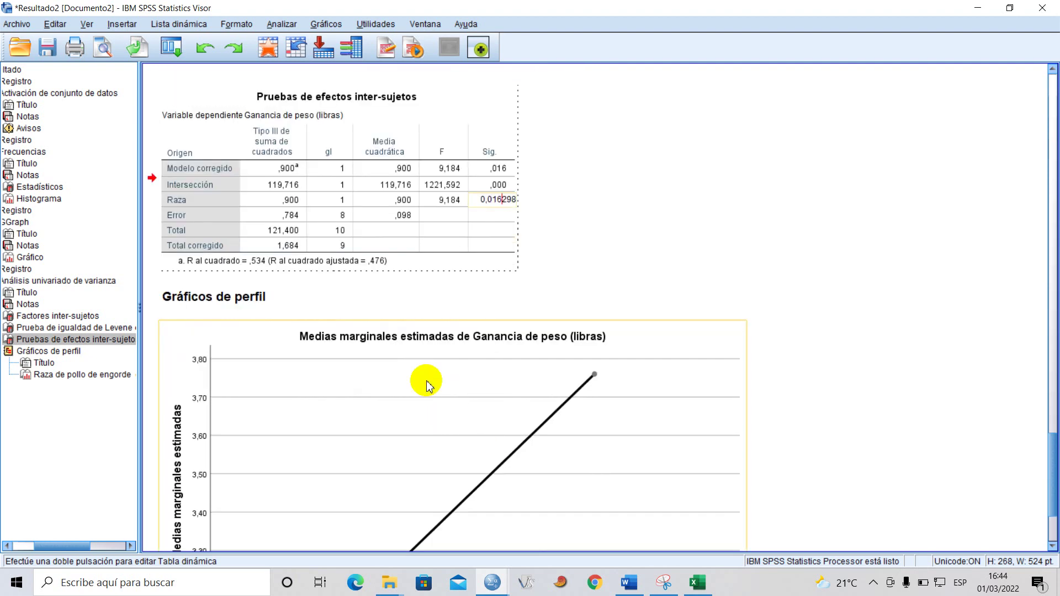
{"action": "scroll", "coordinate": [415, 394], "scroll_direction": "up", "scroll_amount": 2}
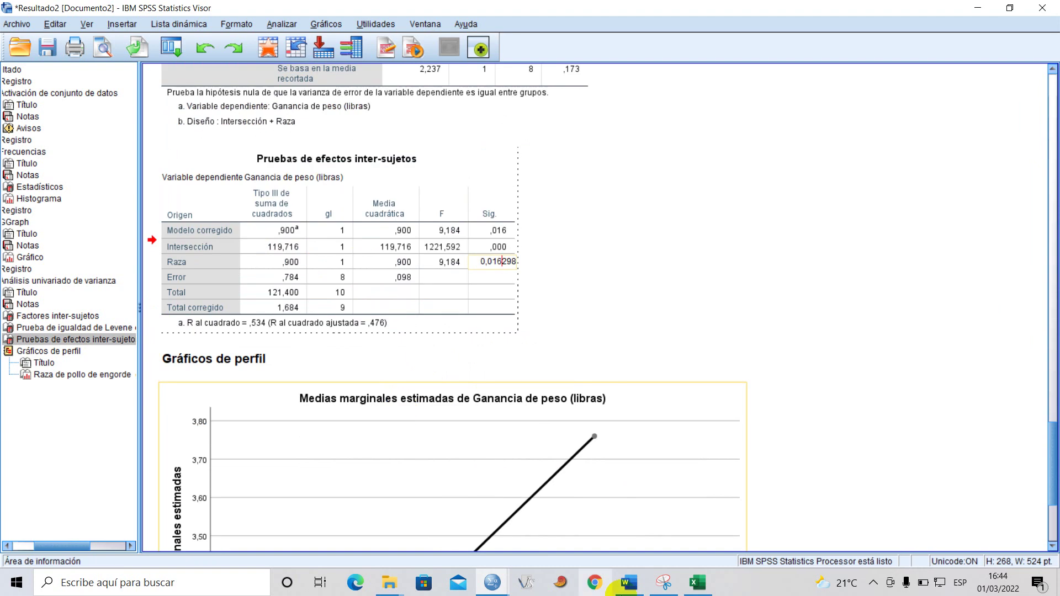
Switch to Word and review the ANVA interpretation area, the p-value diagram above it and the Caso 3 statement on the following page.
{"action": "left_click", "coordinate": [642, 581]}
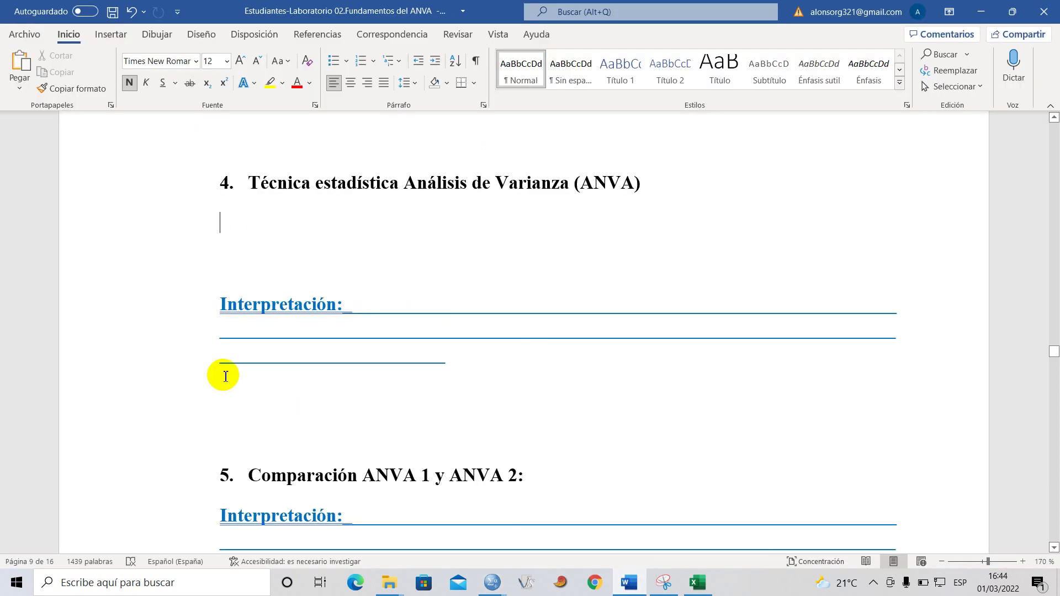
{"action": "scroll", "coordinate": [220, 374], "scroll_direction": "down", "scroll_amount": 1}
{"action": "triple_click", "coordinate": [221, 247]}
{"action": "scroll", "coordinate": [222, 220], "scroll_direction": "up", "scroll_amount": 1}
{"action": "left_click", "coordinate": [225, 239]}
{"action": "left_click_drag", "start_coordinate": [227, 247], "coordinate": [497, 390]}
{"action": "scroll", "coordinate": [356, 328], "scroll_direction": "up", "scroll_amount": 7}
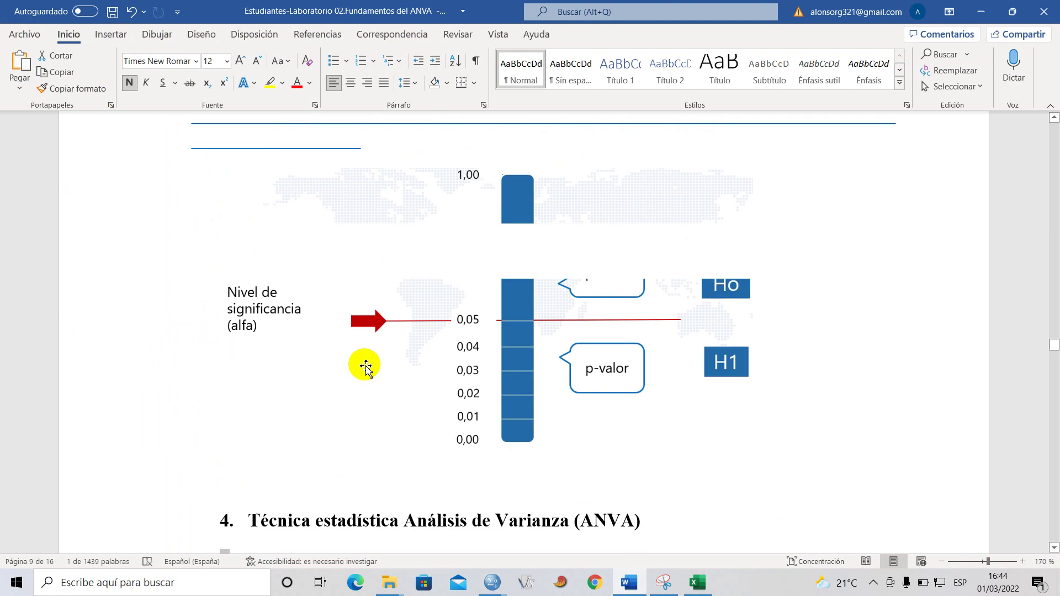
{"action": "scroll", "coordinate": [362, 363], "scroll_direction": "down", "scroll_amount": 12}
{"action": "scroll", "coordinate": [344, 378], "scroll_direction": "down", "scroll_amount": 6}
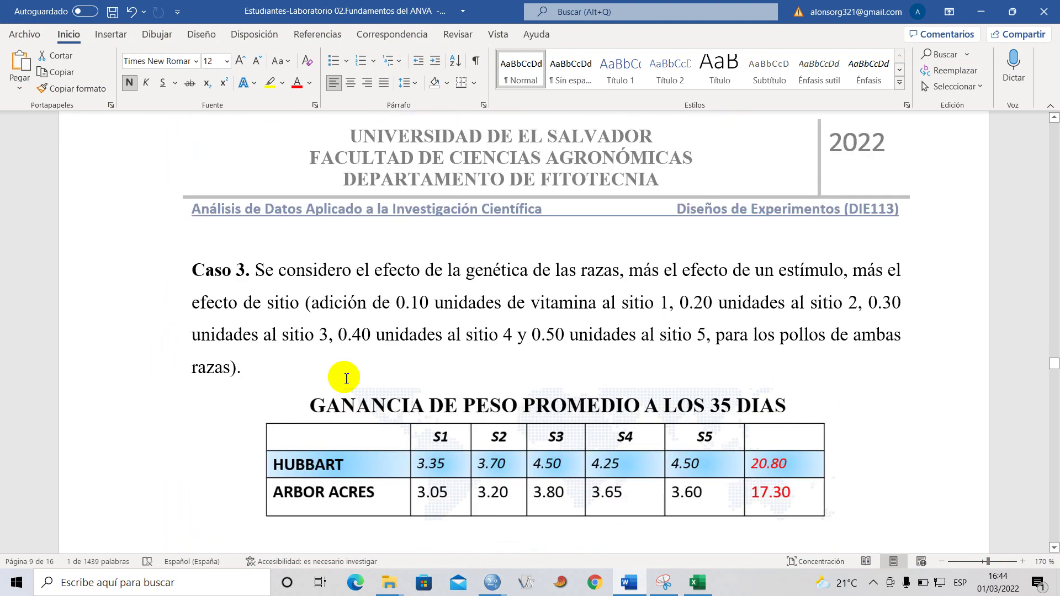
{"action": "scroll", "coordinate": [344, 379], "scroll_direction": "up", "scroll_amount": 9}
Examine the interpretation area under section 5, Comparación ANVA 1 y ANVA 2.
{"action": "left_click", "coordinate": [446, 460]}
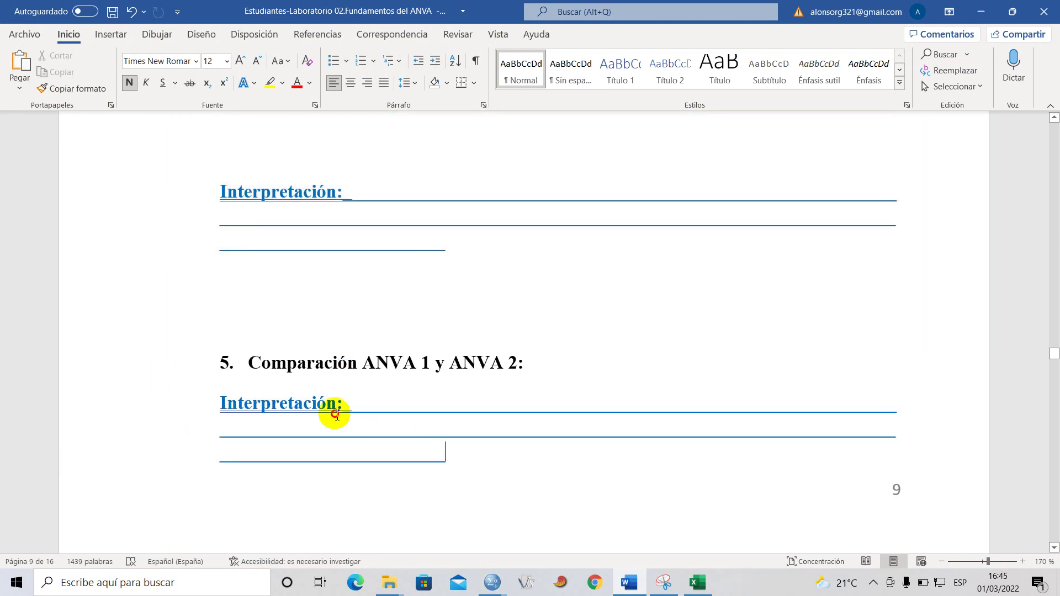
{"action": "triple_click", "coordinate": [339, 407]}
{"action": "left_click", "coordinate": [489, 449]}
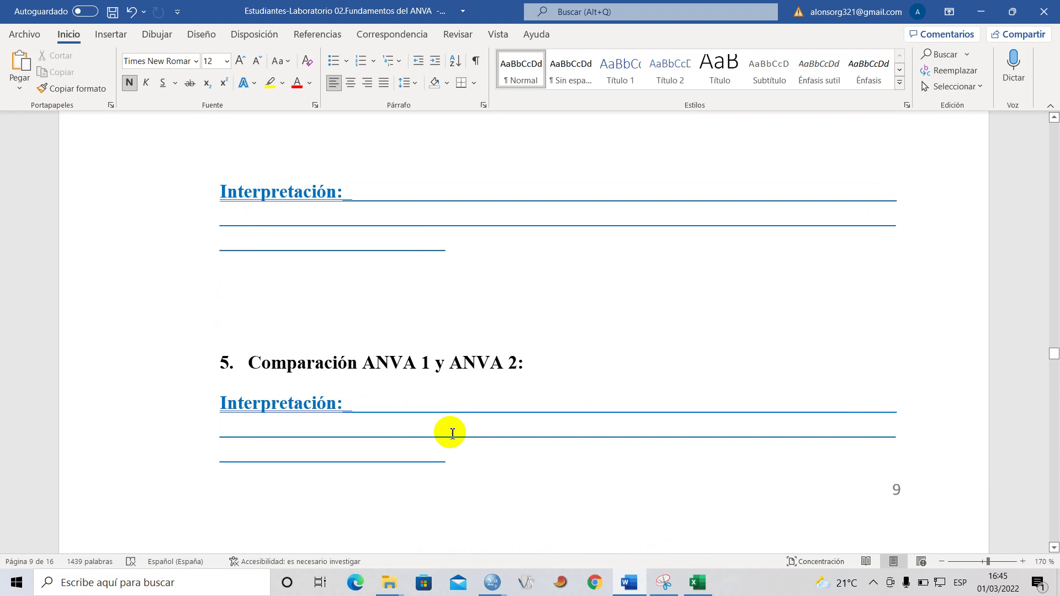
{"action": "triple_click", "coordinate": [353, 419]}
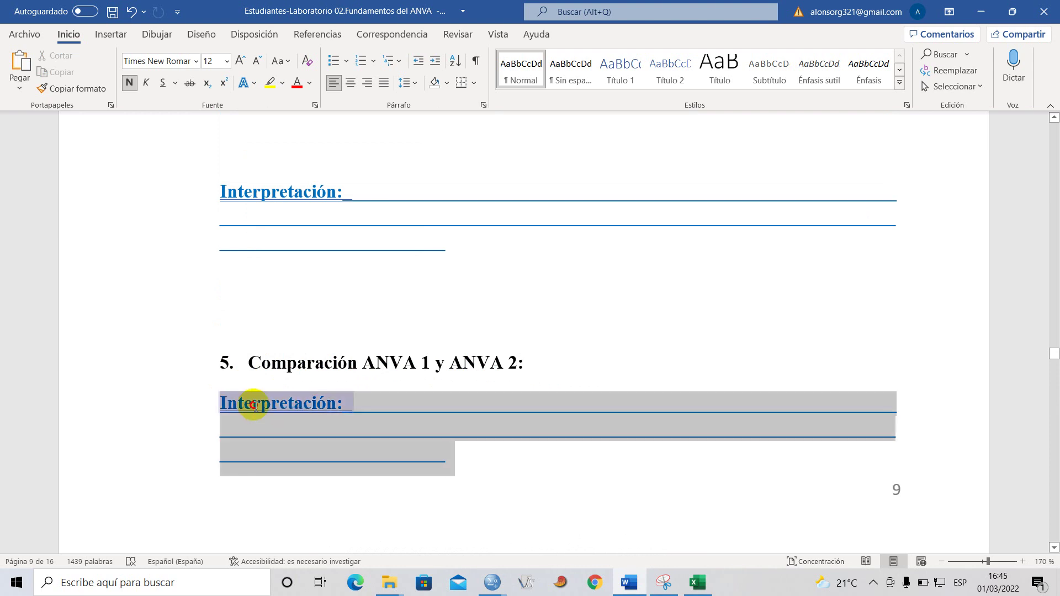
{"action": "left_click", "coordinate": [500, 425]}
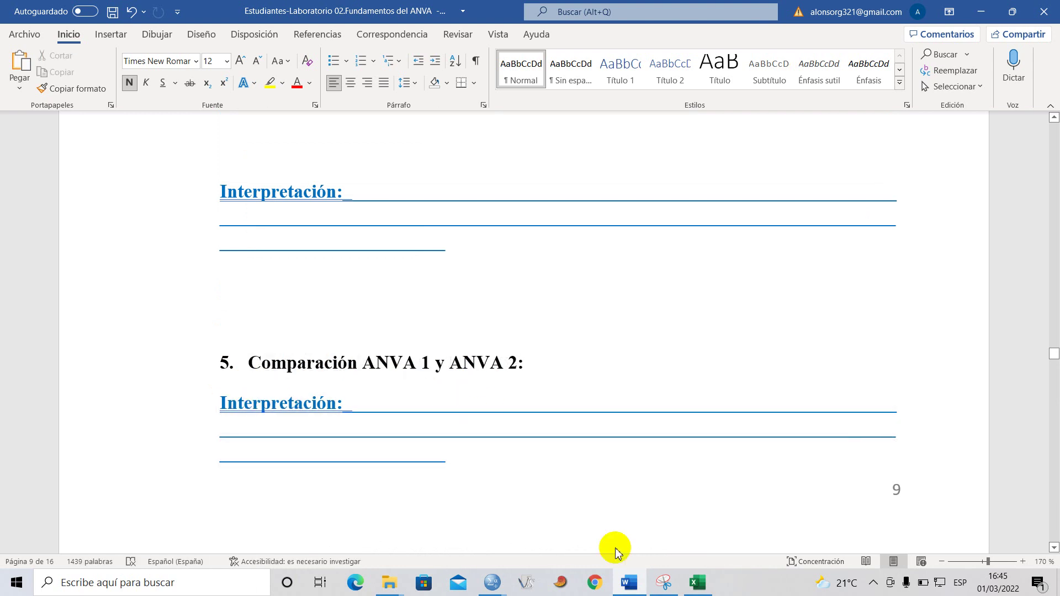
Switch to the SPSS output and examine the full-precision Error mean square in the Pruebas de efectos inter-sujetos table, plus the Levene table.
{"action": "mouse_move", "coordinate": [498, 589]}
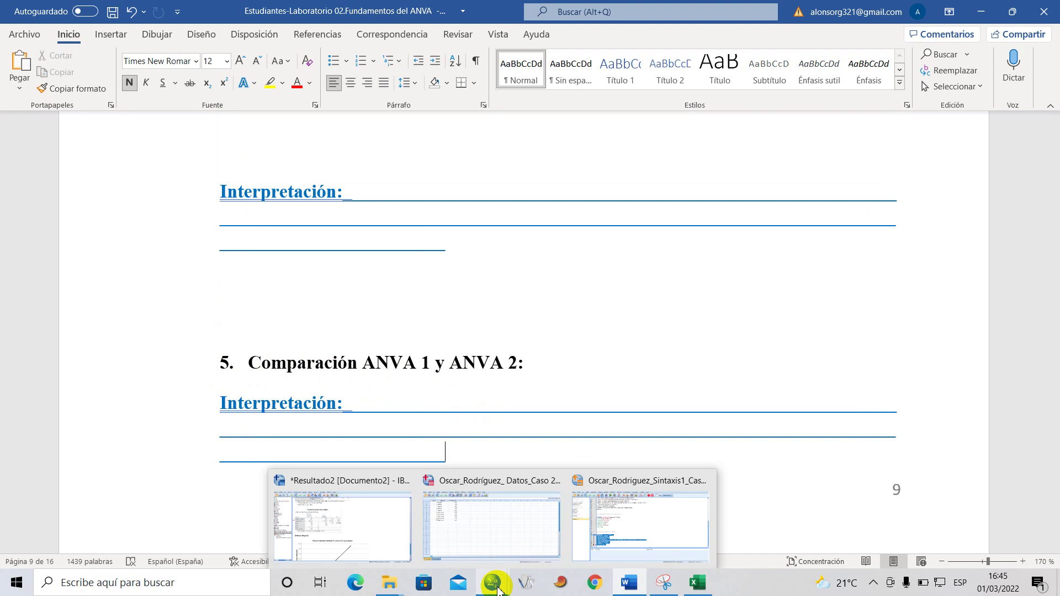
{"action": "left_click", "coordinate": [368, 519]}
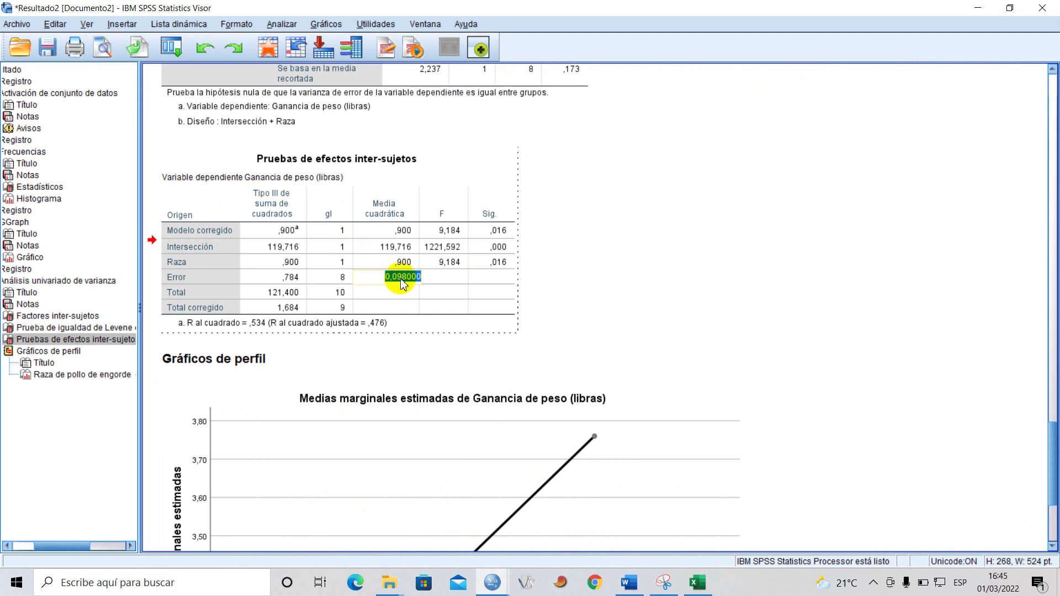
{"action": "scroll", "coordinate": [407, 323], "scroll_direction": "up", "scroll_amount": 5}
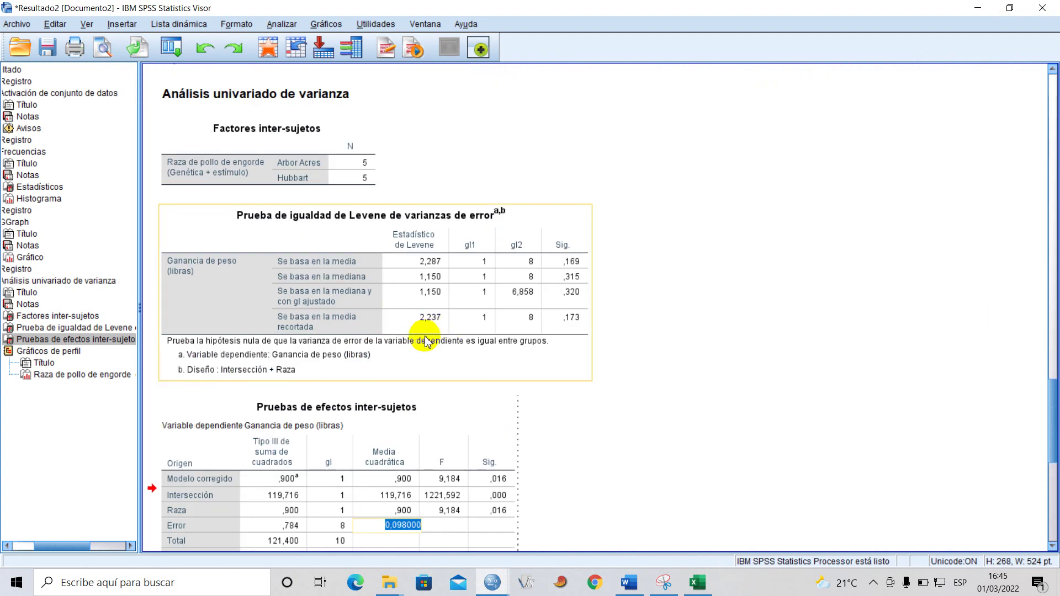
{"action": "scroll", "coordinate": [405, 321], "scroll_direction": "down", "scroll_amount": 3}
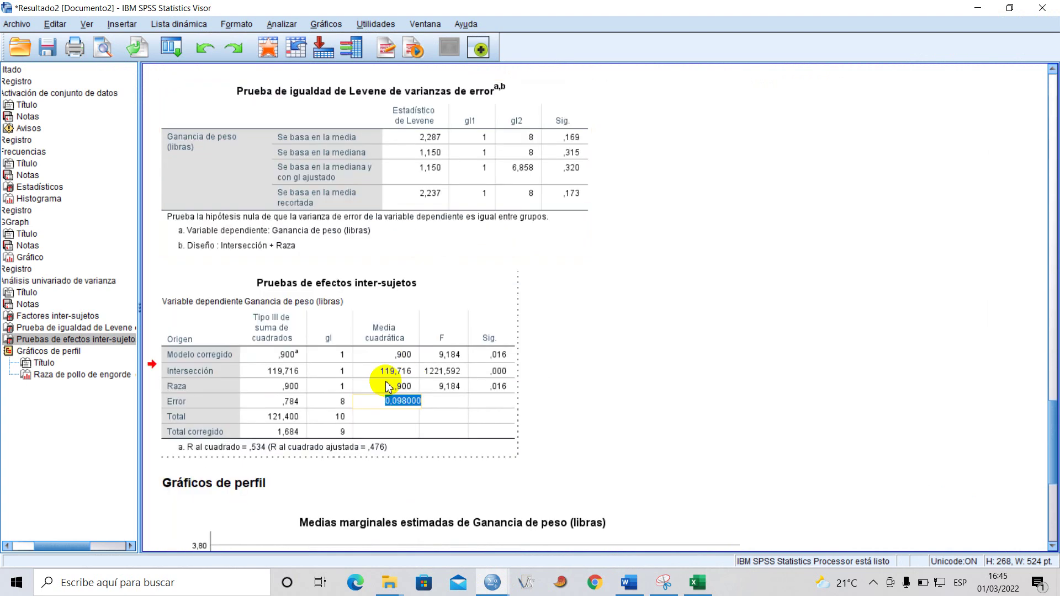
Switch to Word and check the Error mean square in the earlier case's ANVA table for comparison.
{"action": "left_click", "coordinate": [629, 581]}
{"action": "scroll", "coordinate": [359, 367], "scroll_direction": "up", "scroll_amount": 20}
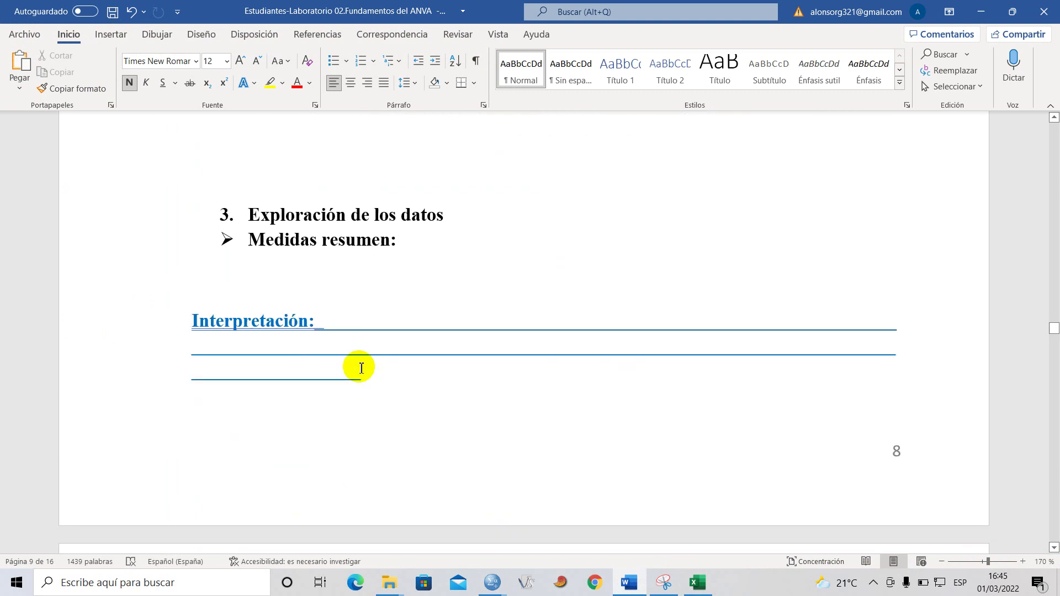
{"action": "scroll", "coordinate": [360, 370], "scroll_direction": "up", "scroll_amount": 15}
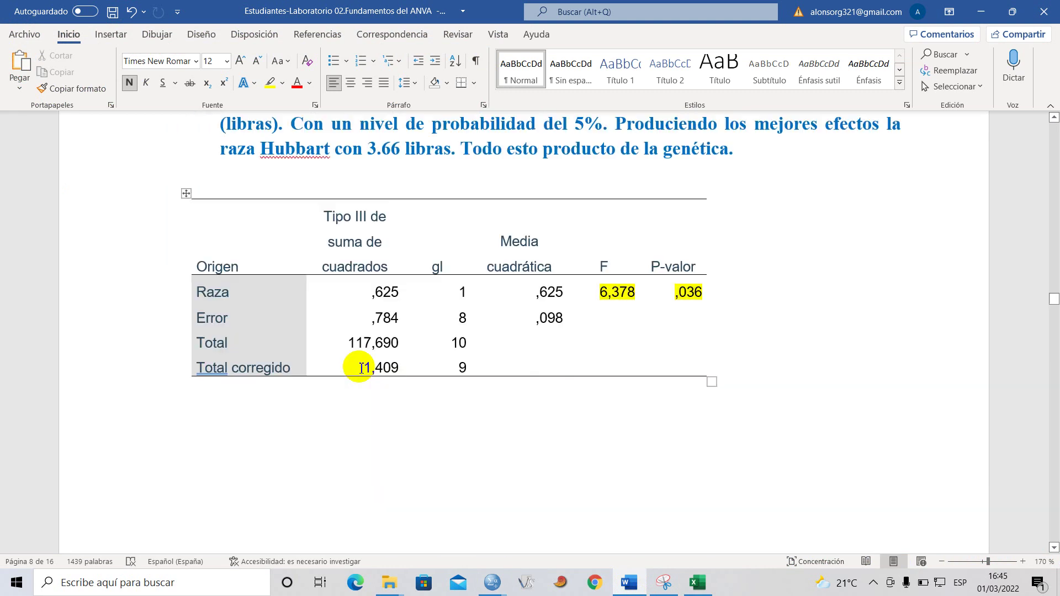
{"action": "double_click", "coordinate": [535, 322]}
Return to the Comparación ANVA 1 y ANVA 2 interpretation area, and continue to the Caso 3 statement and its Procedimiento estadístico.
{"action": "scroll", "coordinate": [530, 365], "scroll_direction": "down", "scroll_amount": 15}
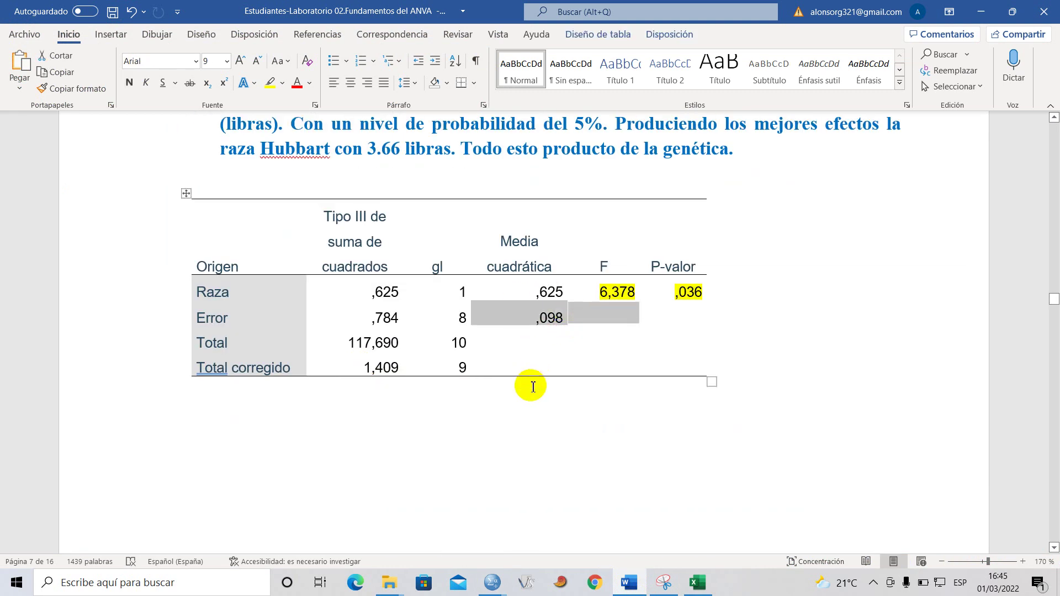
{"action": "scroll", "coordinate": [471, 417], "scroll_direction": "down", "scroll_amount": 15}
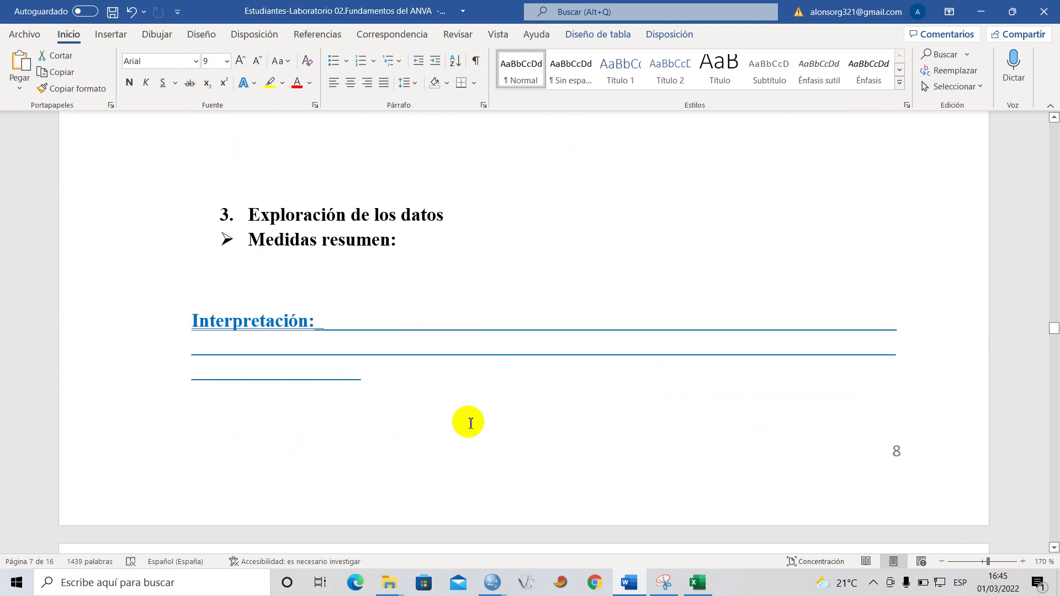
{"action": "scroll", "coordinate": [472, 430], "scroll_direction": "down", "scroll_amount": 1}
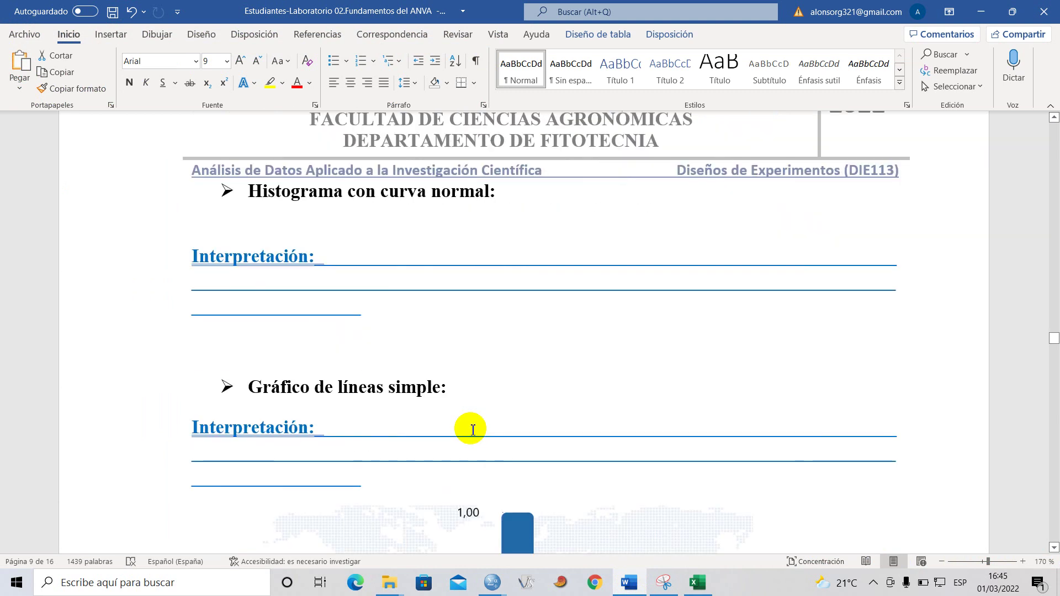
{"action": "scroll", "coordinate": [472, 431], "scroll_direction": "down", "scroll_amount": 11}
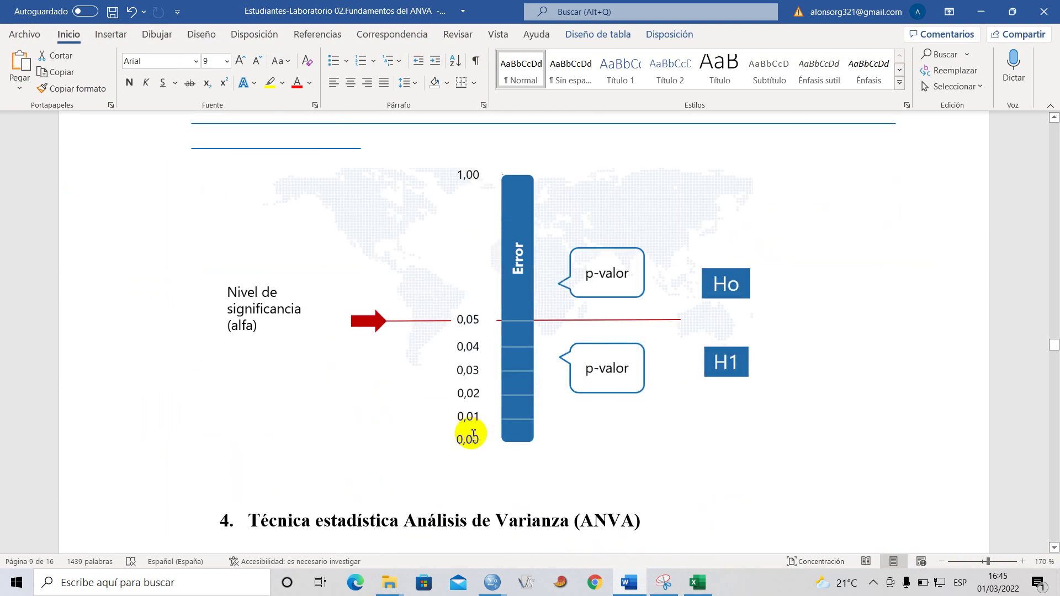
{"action": "scroll", "coordinate": [473, 435], "scroll_direction": "down", "scroll_amount": 2}
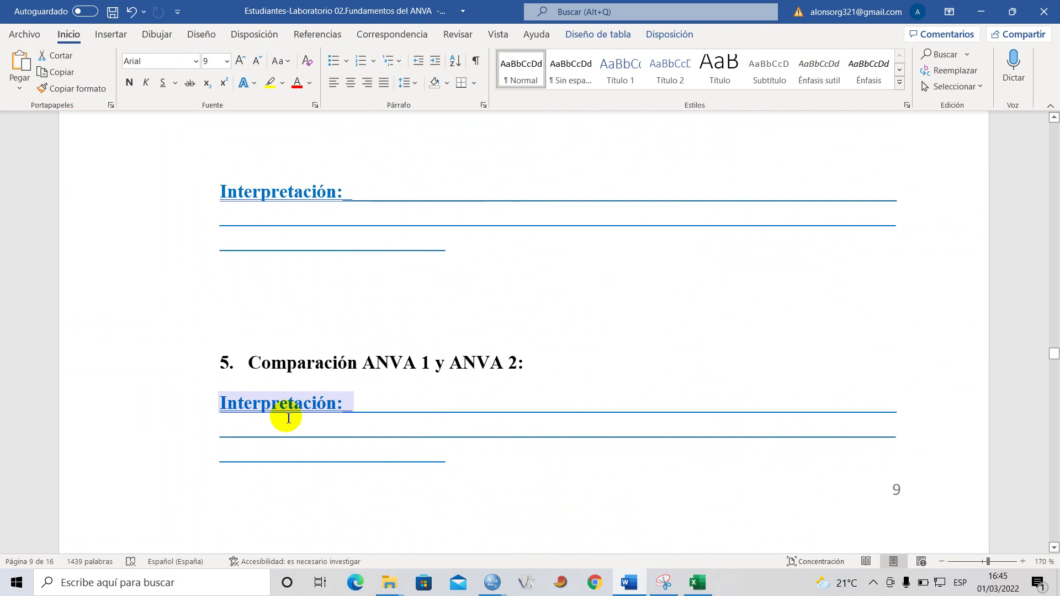
{"action": "left_click_drag", "start_coordinate": [452, 458], "coordinate": [265, 395]}
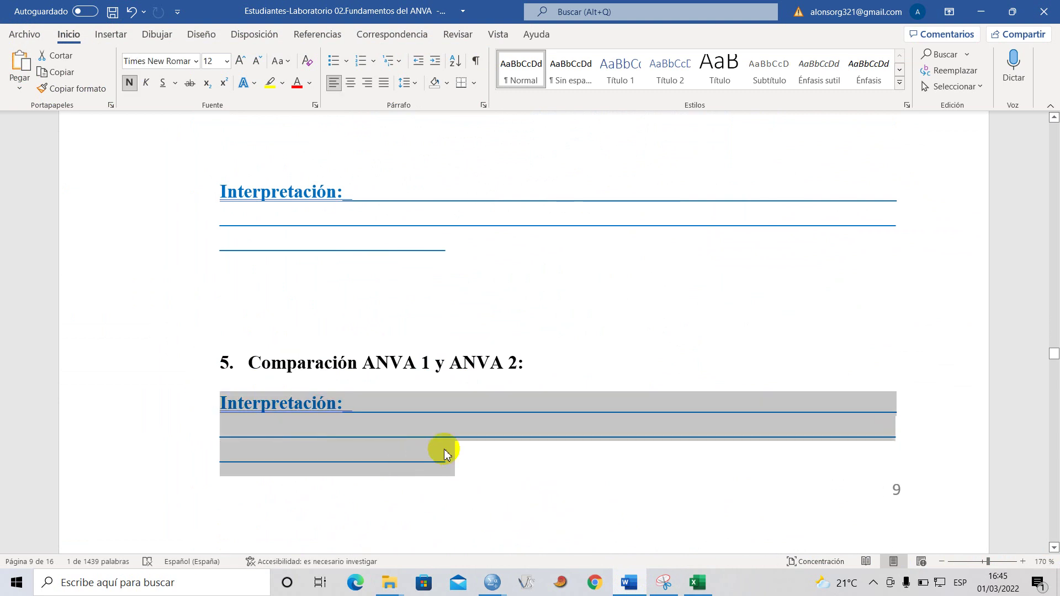
{"action": "left_click", "coordinate": [468, 469]}
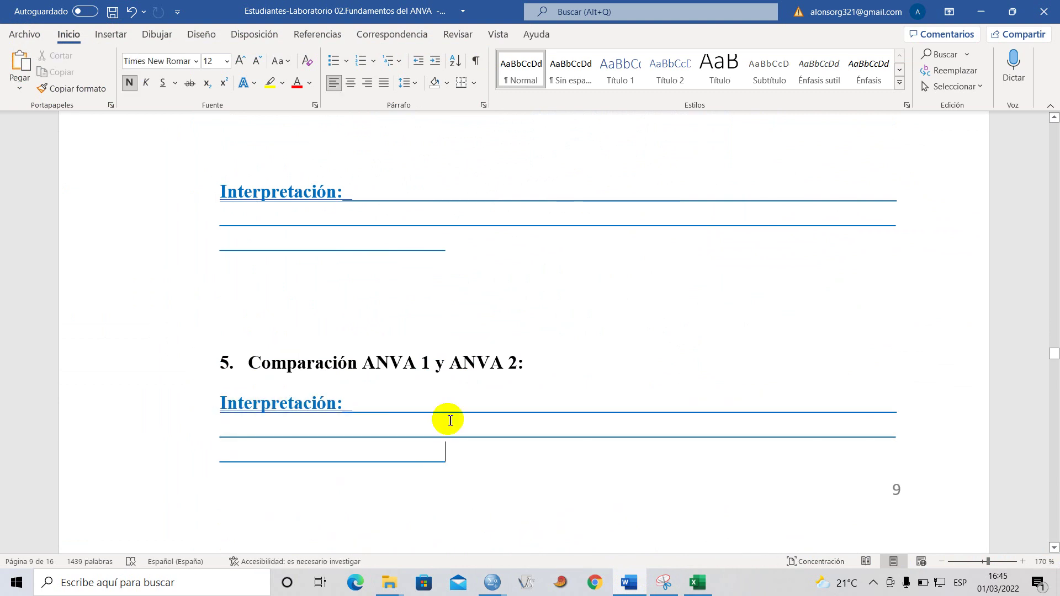
{"action": "scroll", "coordinate": [337, 433], "scroll_direction": "down", "scroll_amount": 9}
{"action": "scroll", "coordinate": [336, 433], "scroll_direction": "up", "scroll_amount": 1}
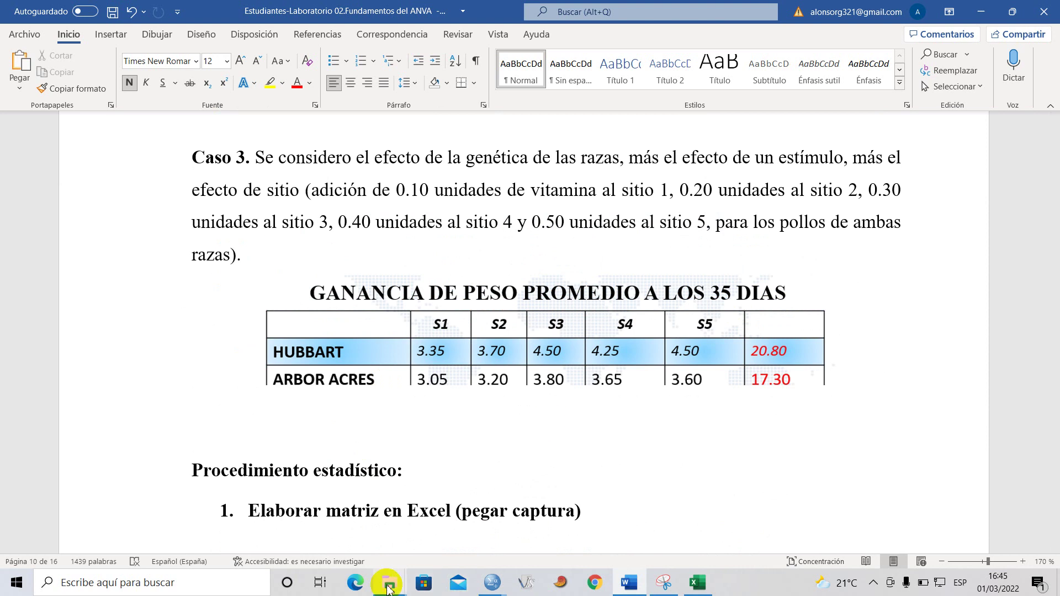
Switch to Excel and review the Caso 2 matrix of ID, Raza and Ganancia de peso.
{"action": "left_click", "coordinate": [697, 582]}
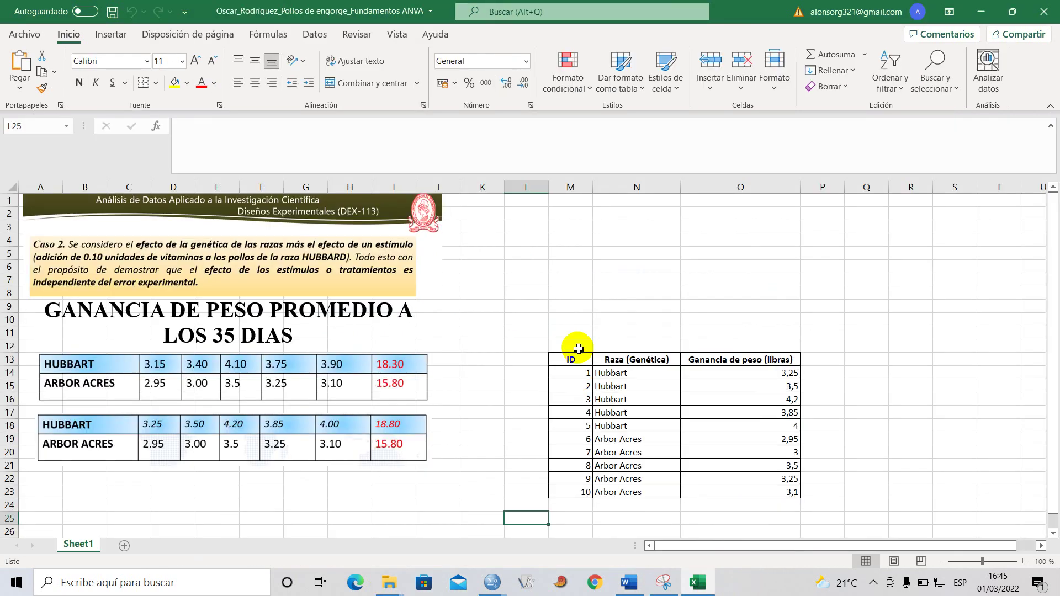
{"action": "mouse_move", "coordinate": [574, 360]}
{"action": "left_mouse_down"}
{"action": "mouse_move", "coordinate": [766, 359]}
{"action": "mouse_move", "coordinate": [772, 481]}
{"action": "mouse_move", "coordinate": [795, 492]}
{"action": "left_mouse_up"}
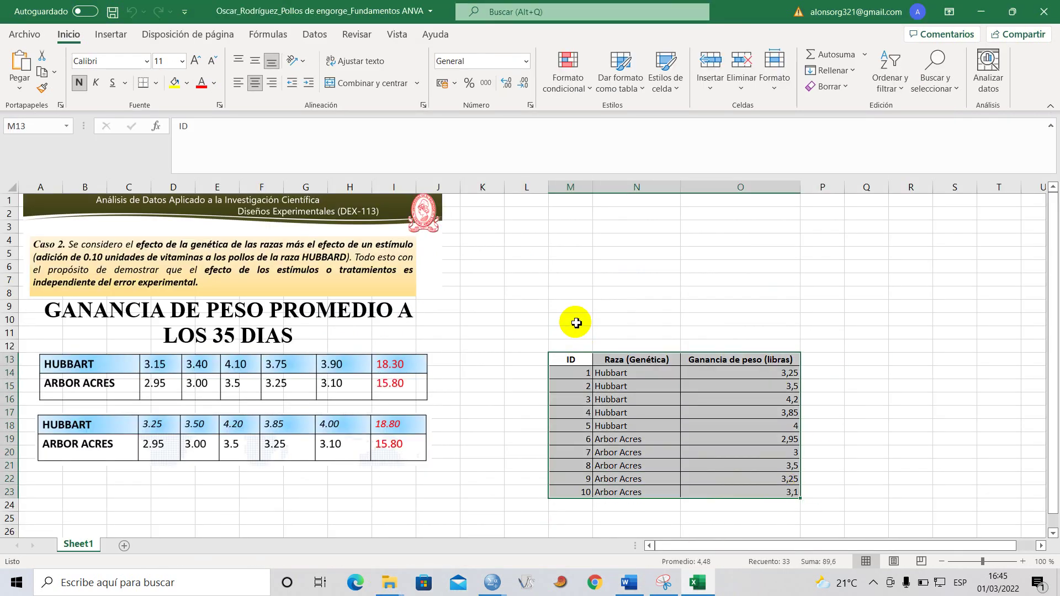
{"action": "left_click", "coordinate": [576, 323]}
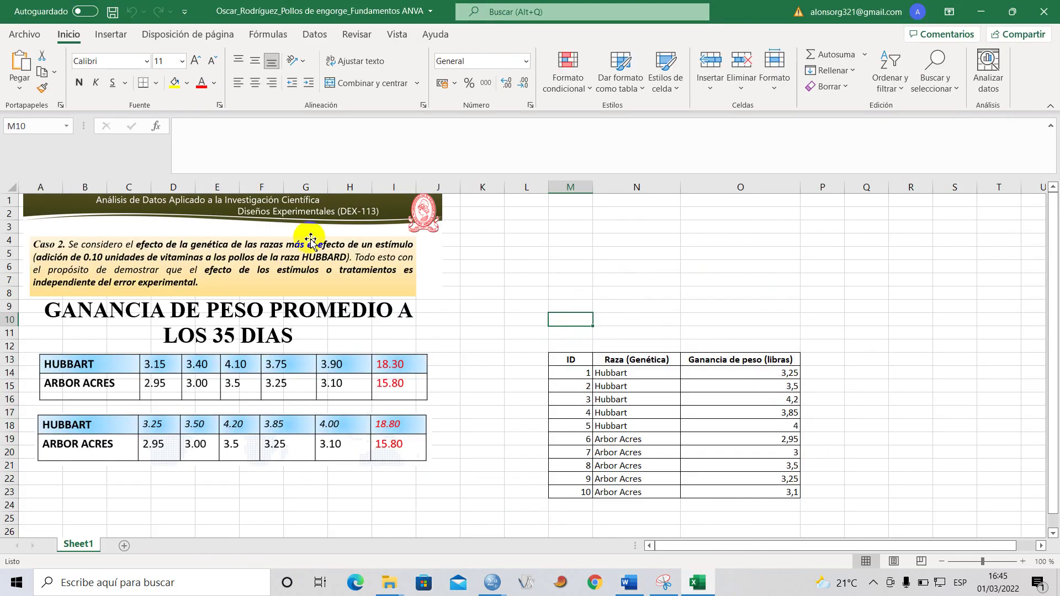
Switch to the Caso 2 folder in File Explorer and return to the Razas pollos de engorde folder.
{"action": "left_click", "coordinate": [397, 586]}
{"action": "left_click", "coordinate": [244, 511]}
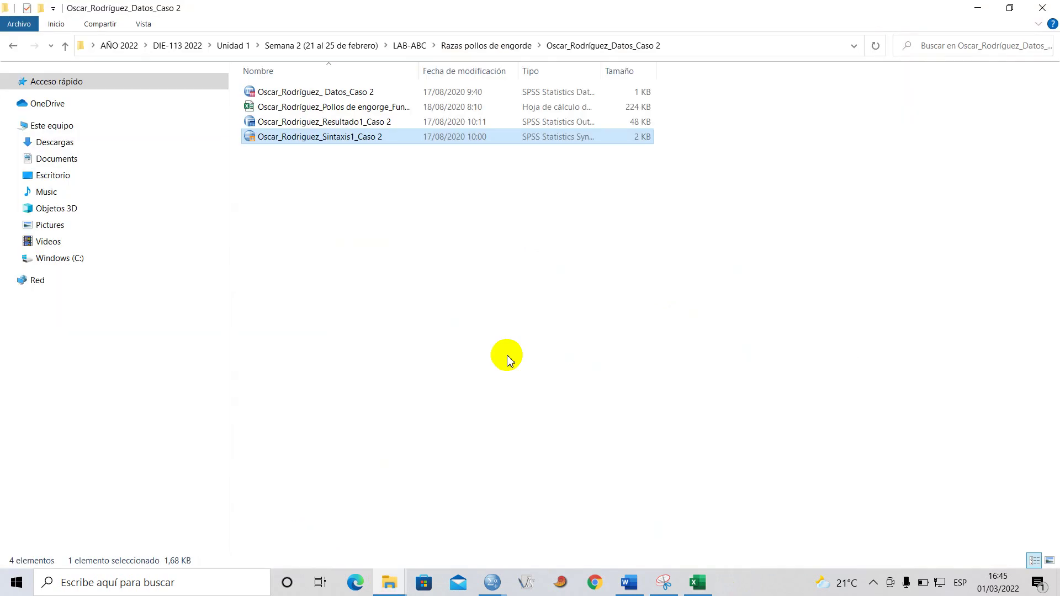
{"action": "left_click", "coordinate": [298, 199]}
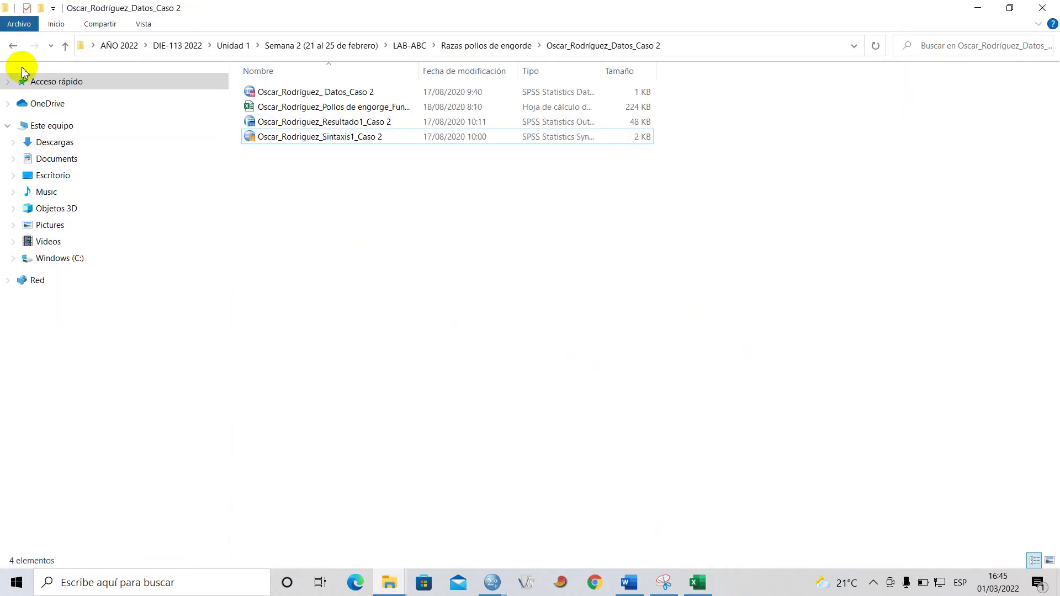
{"action": "left_click", "coordinate": [13, 47]}
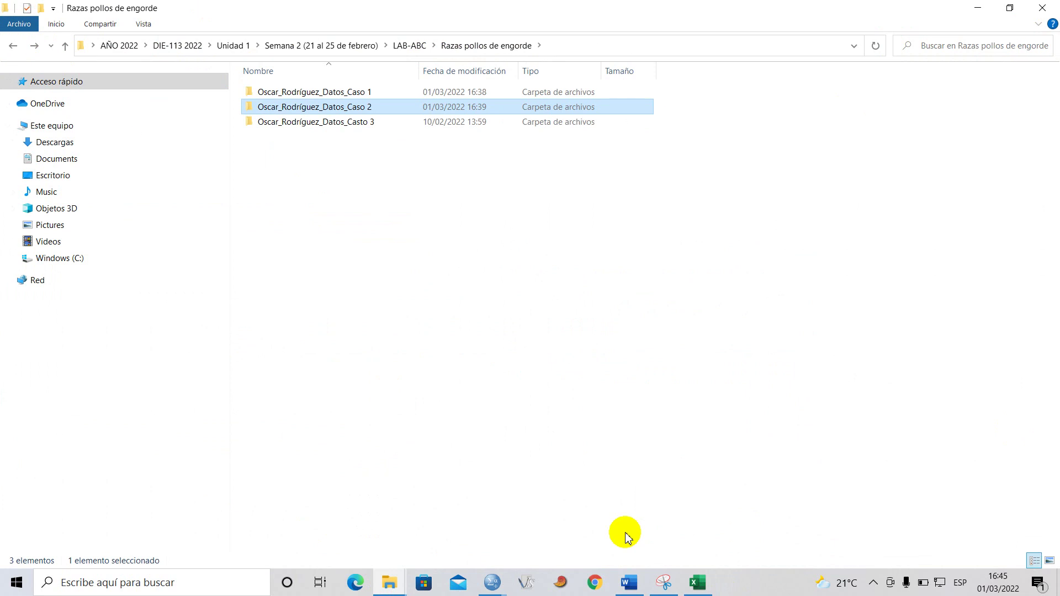
Close the SPSS output Resultado2 without saving it, and close the Caso 2 syntax file.
{"action": "mouse_move", "coordinate": [511, 582]}
{"action": "left_click", "coordinate": [373, 513]}
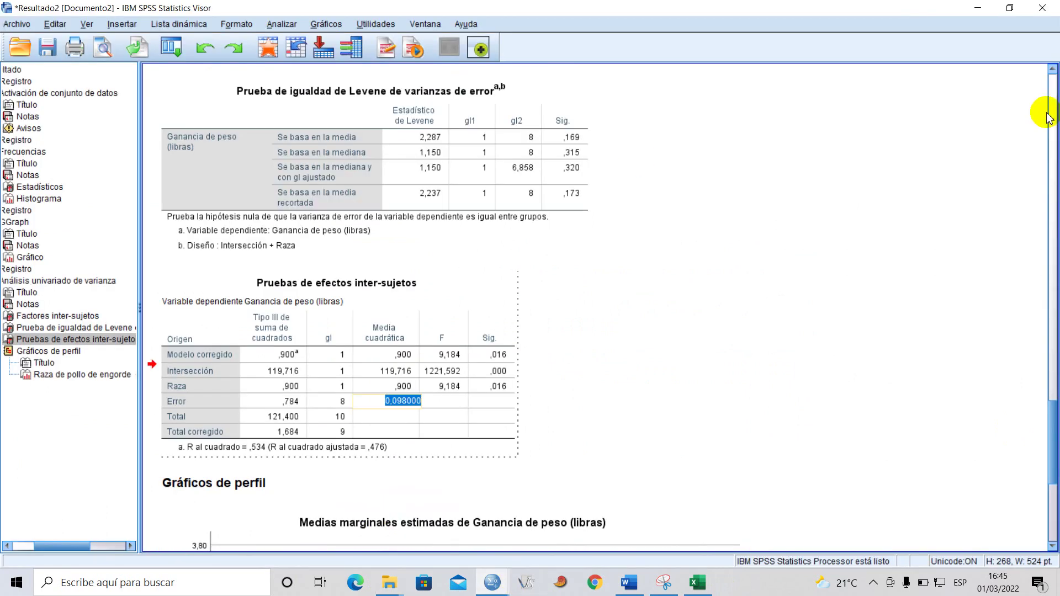
{"action": "left_click", "coordinate": [1042, 8]}
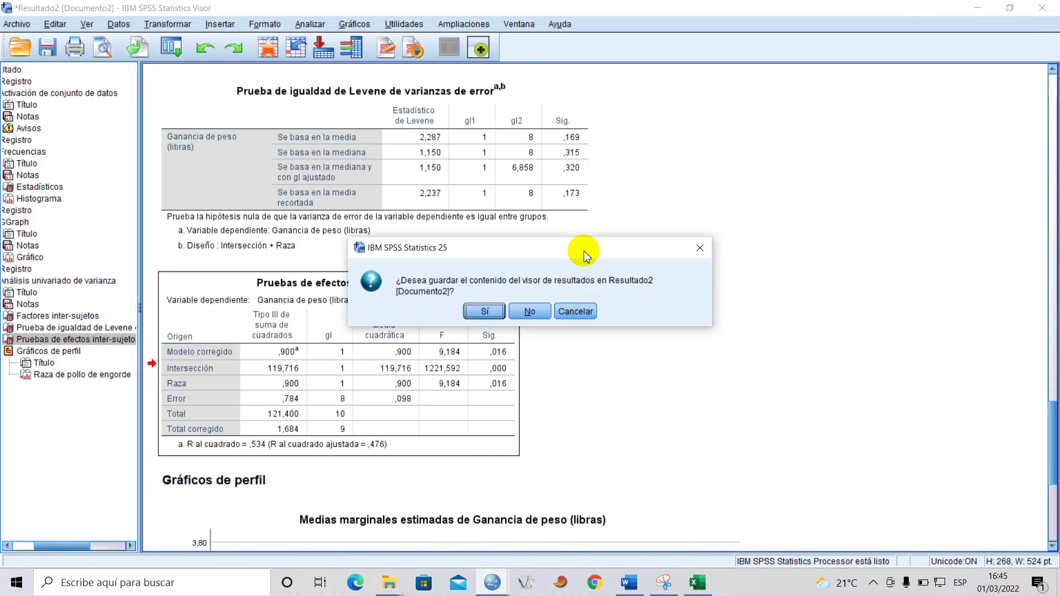
{"action": "left_click", "coordinate": [544, 313]}
{"action": "mouse_move", "coordinate": [491, 584]}
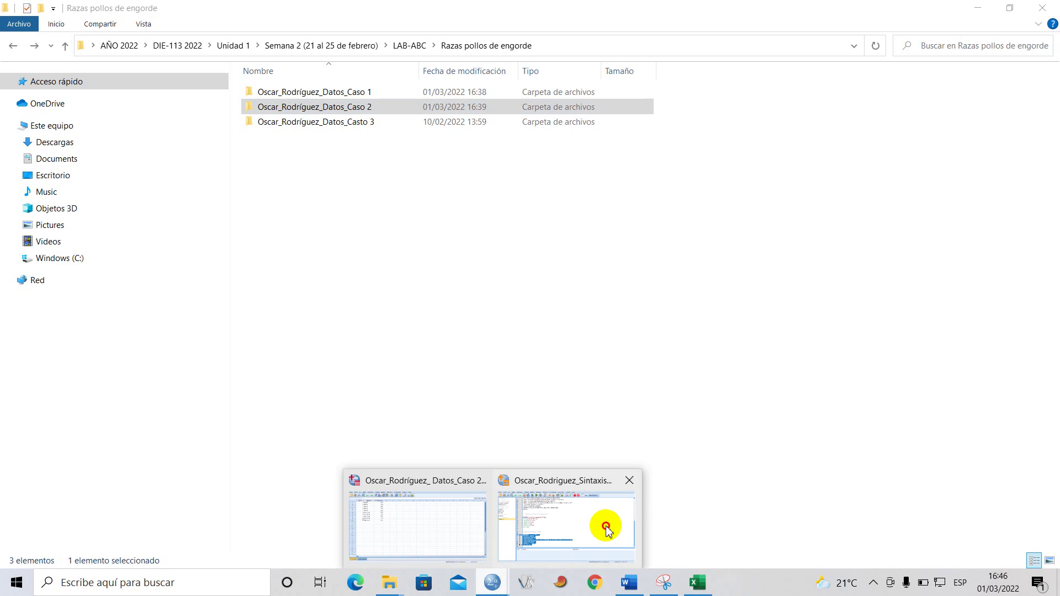
{"action": "left_click", "coordinate": [605, 526]}
{"action": "left_click", "coordinate": [1052, 11]}
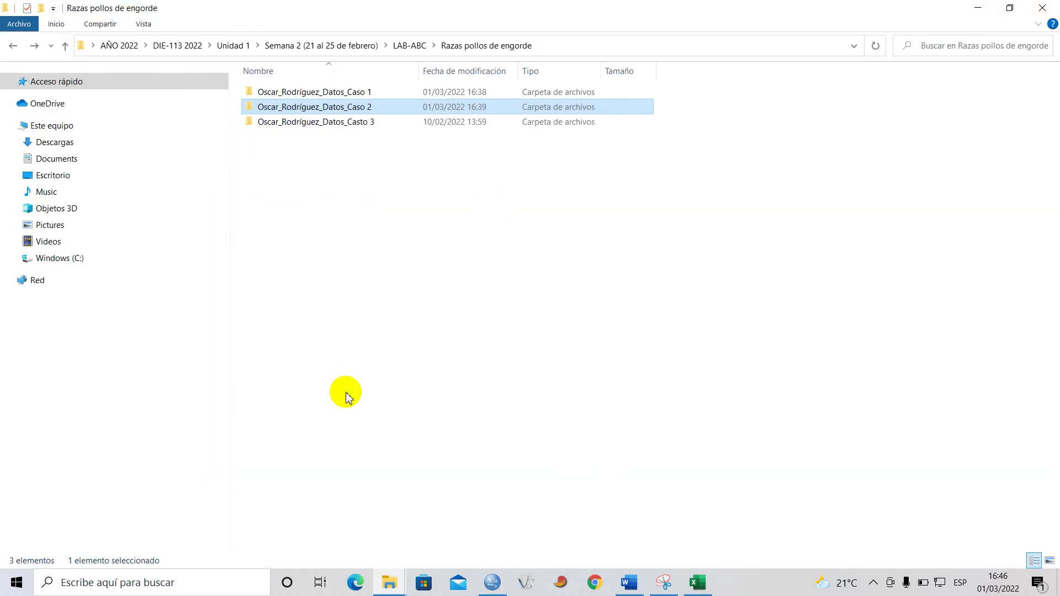
Open the Caso 3 SPSS data file from the Casto 3 subfolder of Razas pollos de engorde.
{"action": "mouse_move", "coordinate": [390, 587]}
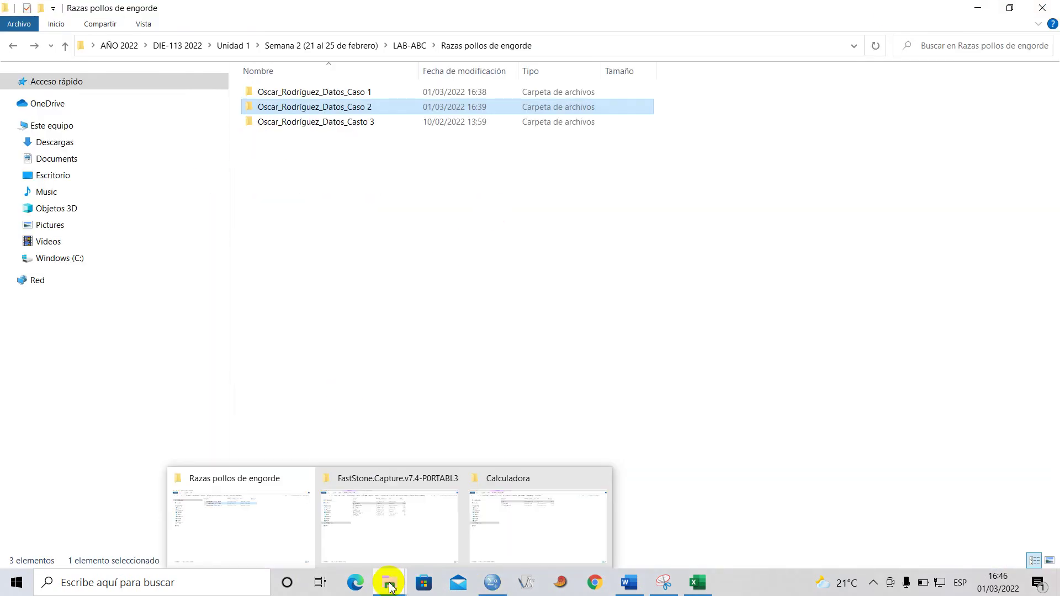
{"action": "left_click", "coordinate": [225, 520]}
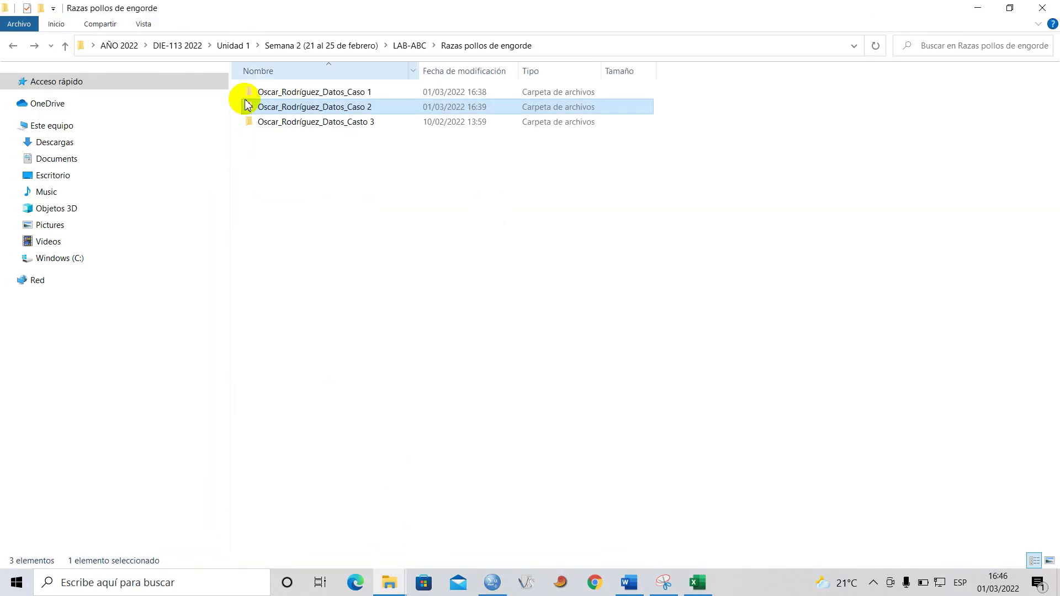
{"action": "double_click", "coordinate": [288, 122]}
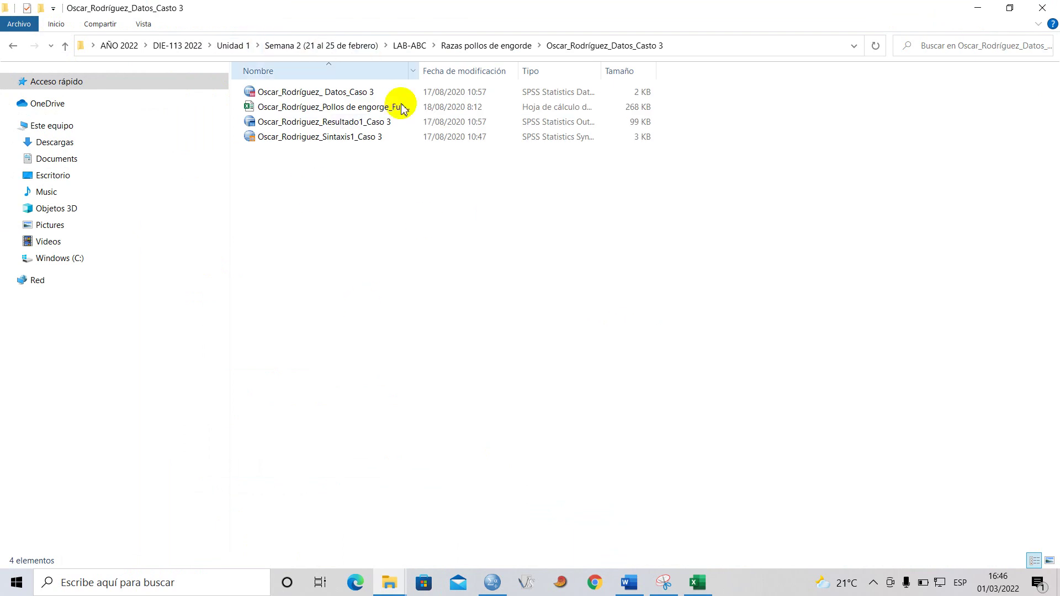
{"action": "left_click", "coordinate": [325, 99]}
{"action": "key", "text": "Return"}
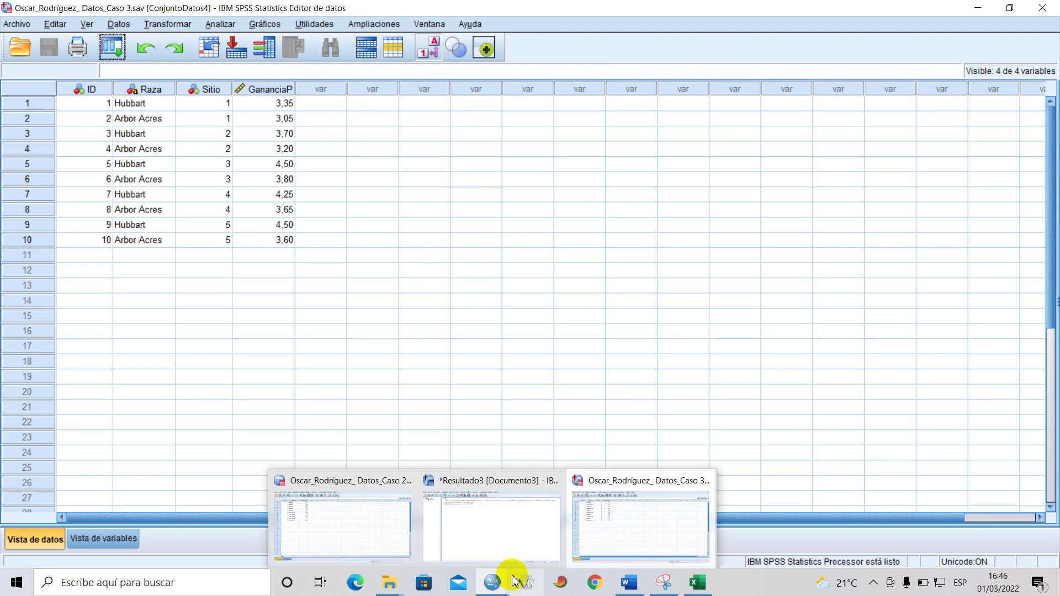
Close the Caso 2 data set in SPSS, keeping the Caso 3 data open.
{"action": "mouse_move", "coordinate": [493, 585]}
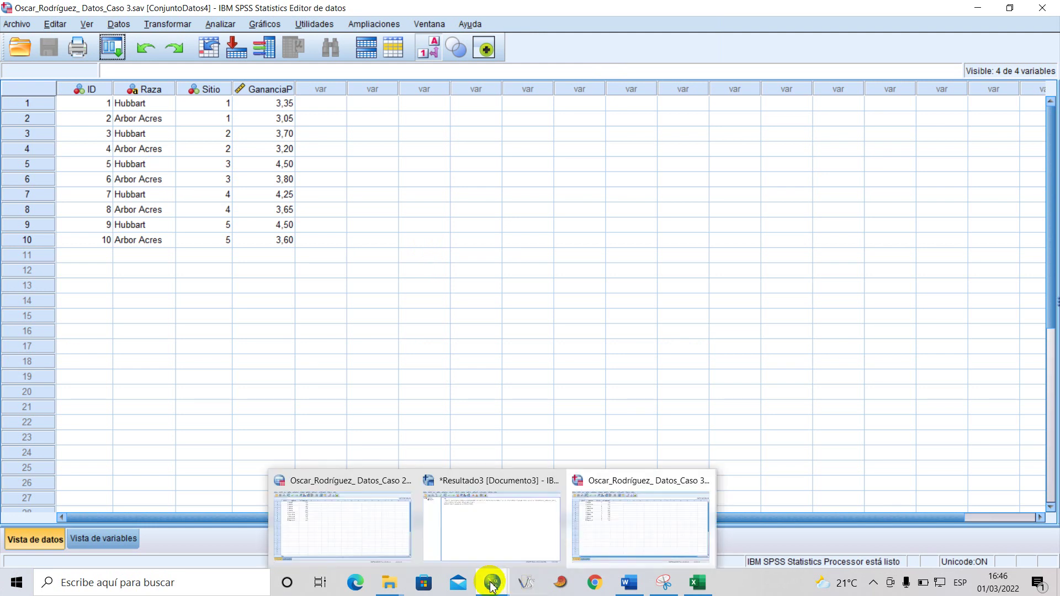
{"action": "left_click", "coordinate": [362, 525]}
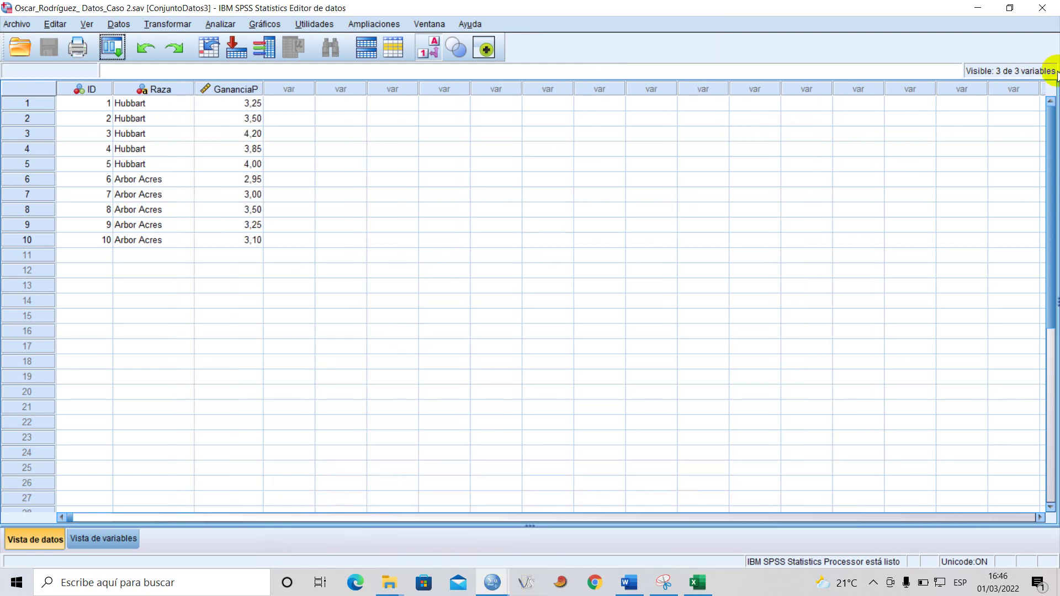
{"action": "left_click", "coordinate": [1038, 10]}
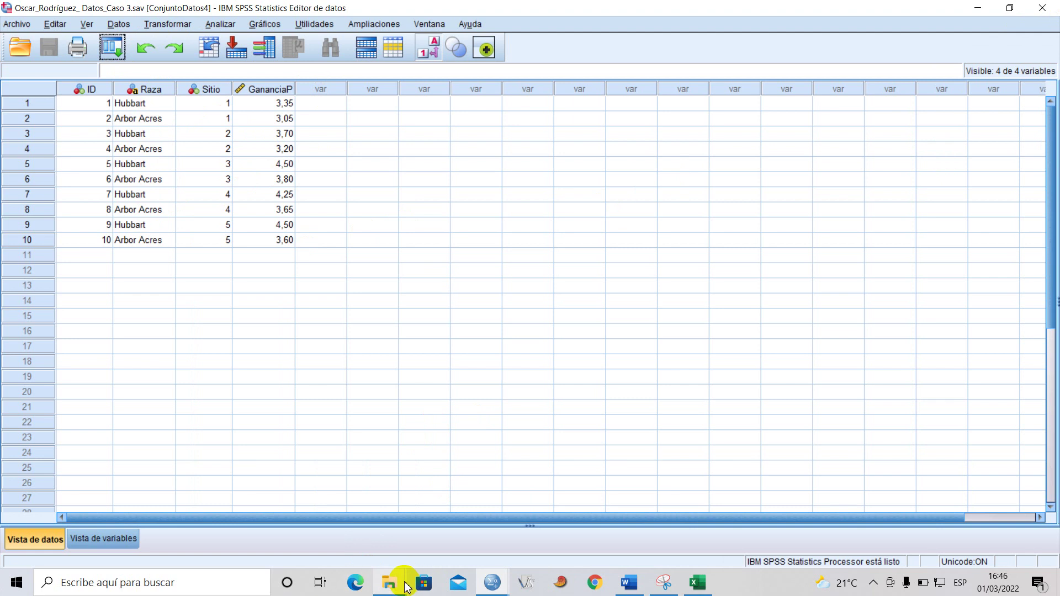
Open the Pollos de engorge workbook from the Casto 3 folder in place of the Caso 2 workbook, and dismiss the Office activation wizard.
{"action": "mouse_move", "coordinate": [402, 588]}
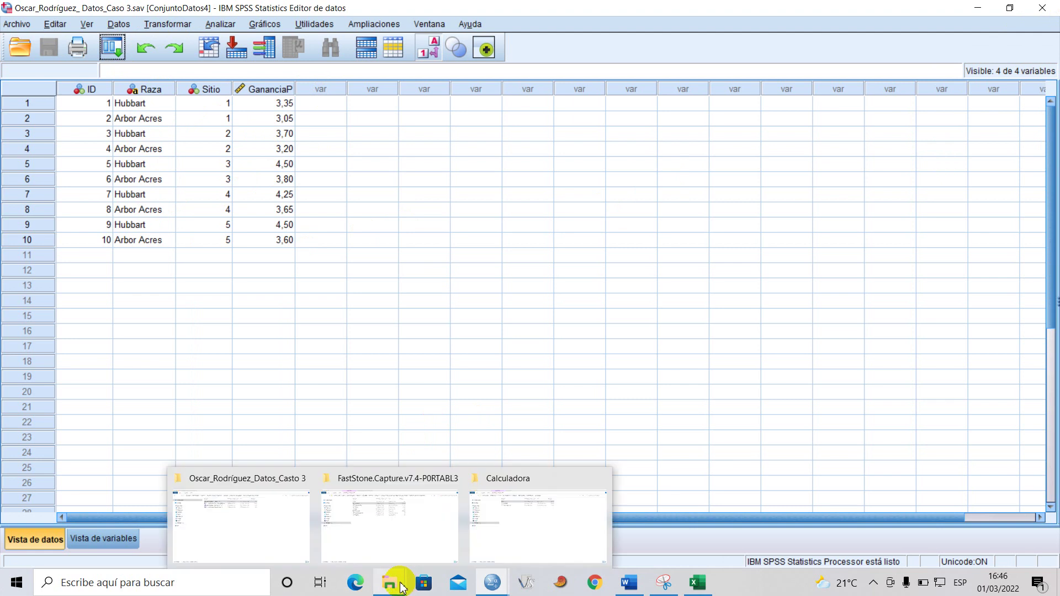
{"action": "left_click", "coordinate": [240, 516]}
{"action": "left_click", "coordinate": [321, 107]}
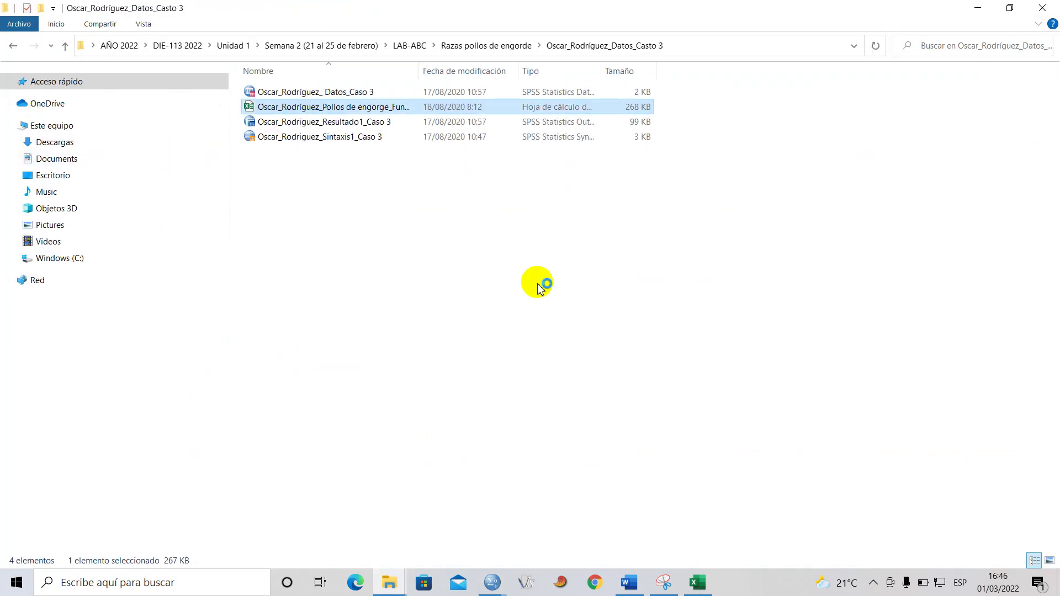
{"action": "key", "text": "Return"}
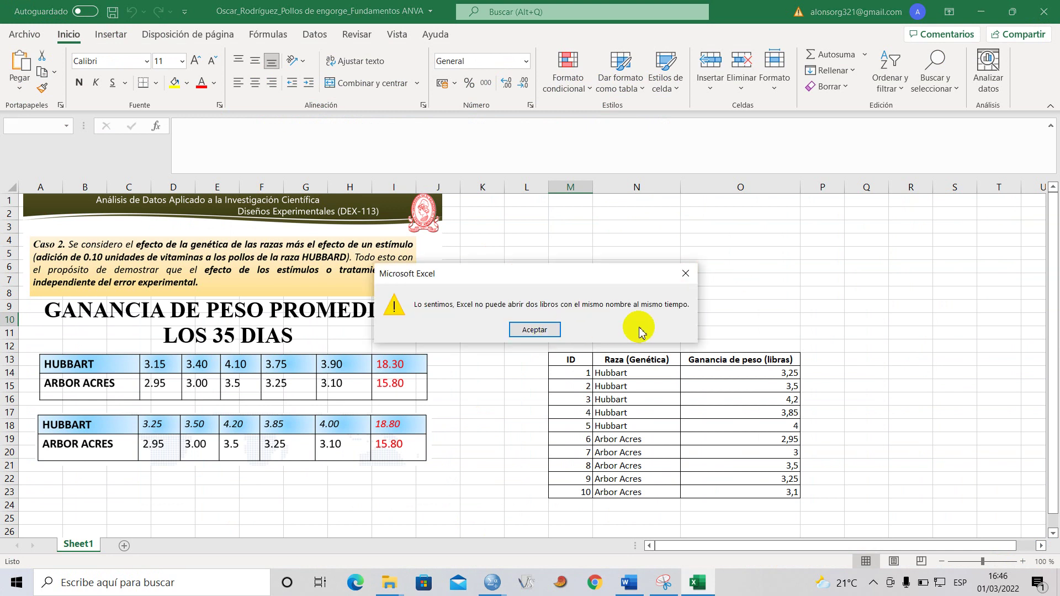
{"action": "left_click", "coordinate": [685, 276]}
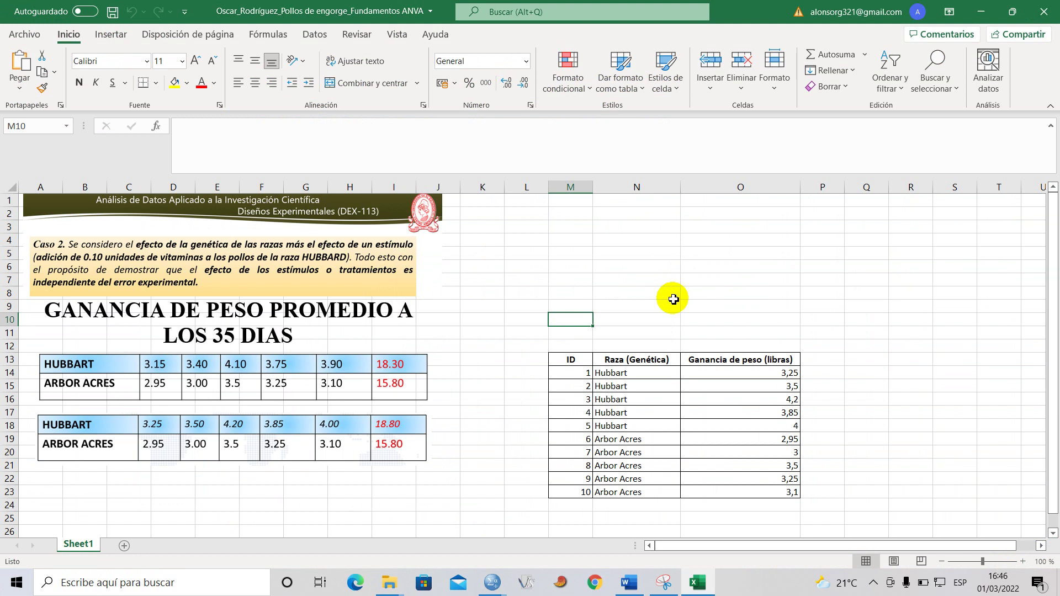
{"action": "left_click", "coordinate": [1043, 11]}
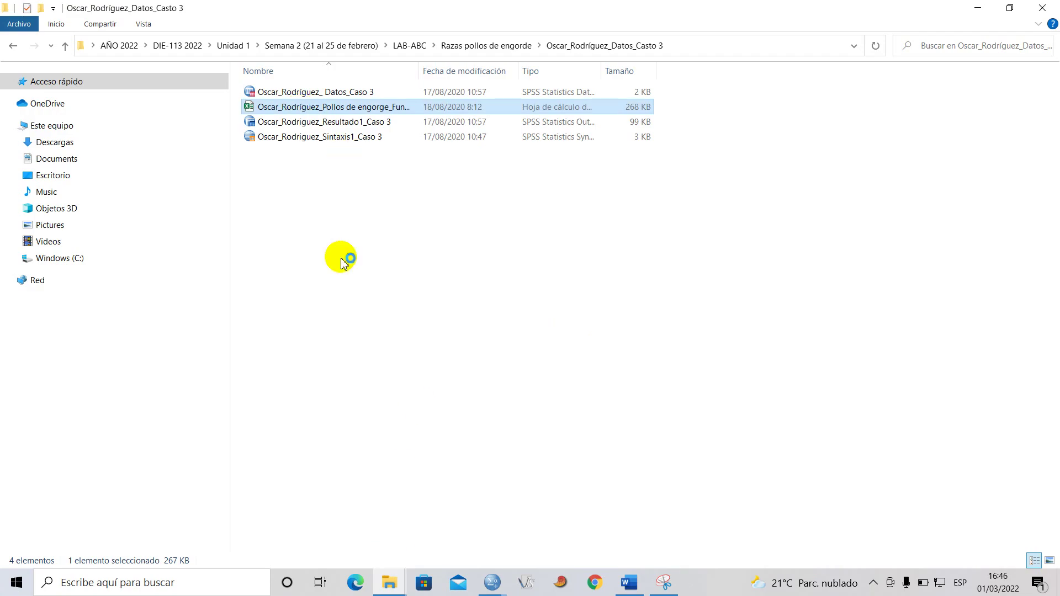
{"action": "key", "text": "Return"}
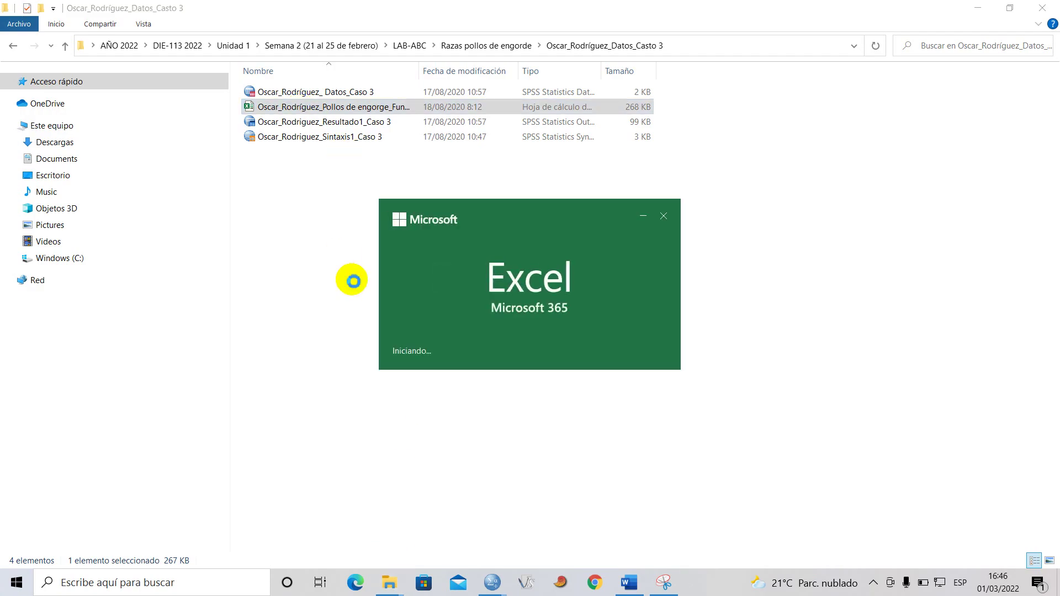
{"action": "scroll", "coordinate": [511, 398], "scroll_direction": "down", "scroll_amount": 2}
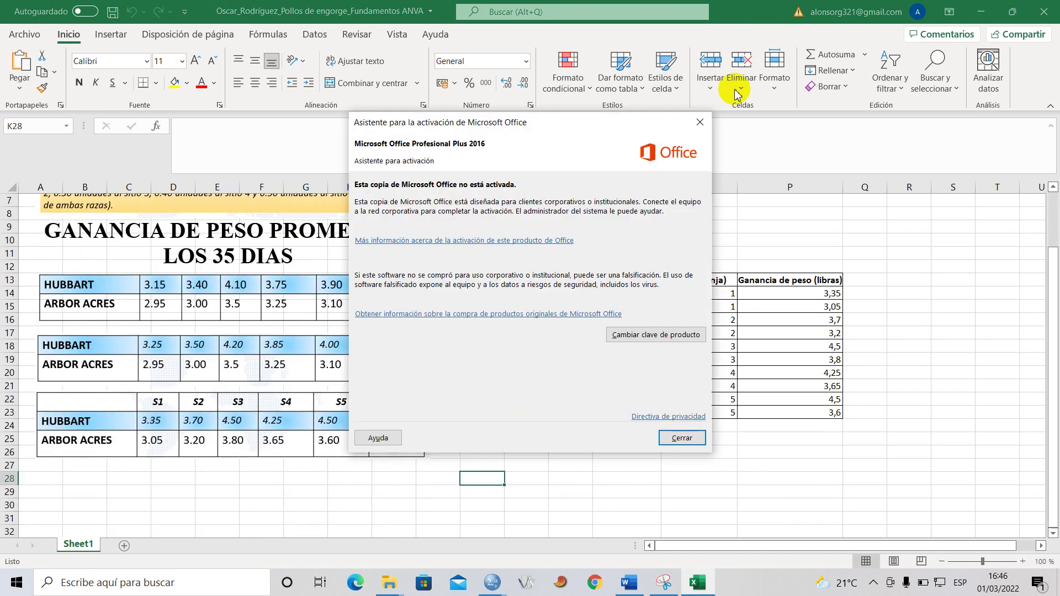
{"action": "left_click", "coordinate": [699, 122]}
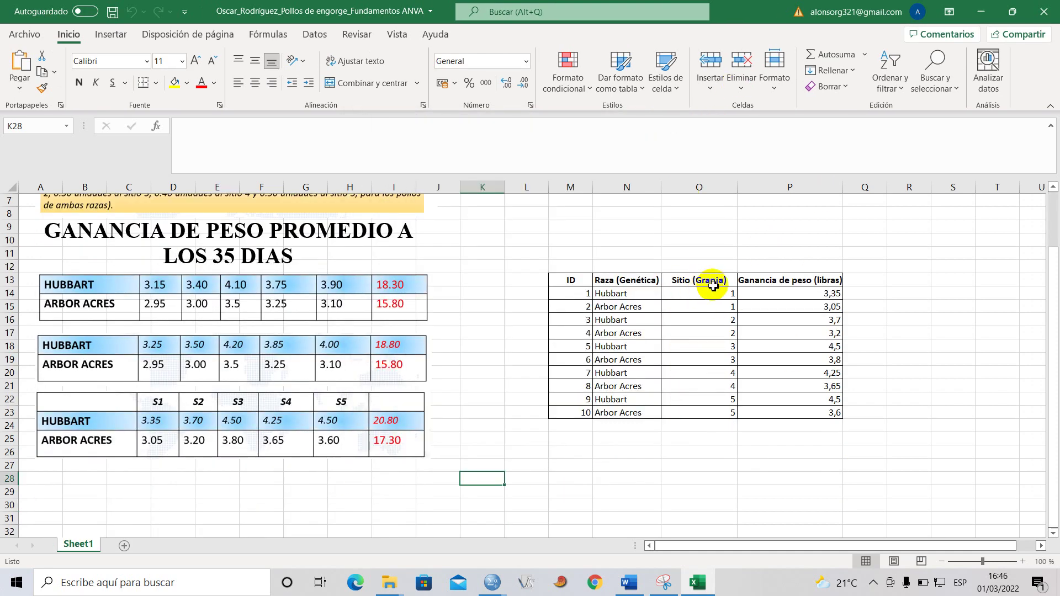
Examine the Caso 3 matrix, checking how Raza pairs with each Sitio (Granja) and the Ganancia de peso column.
{"action": "left_click_drag", "start_coordinate": [705, 280], "coordinate": [714, 400]}
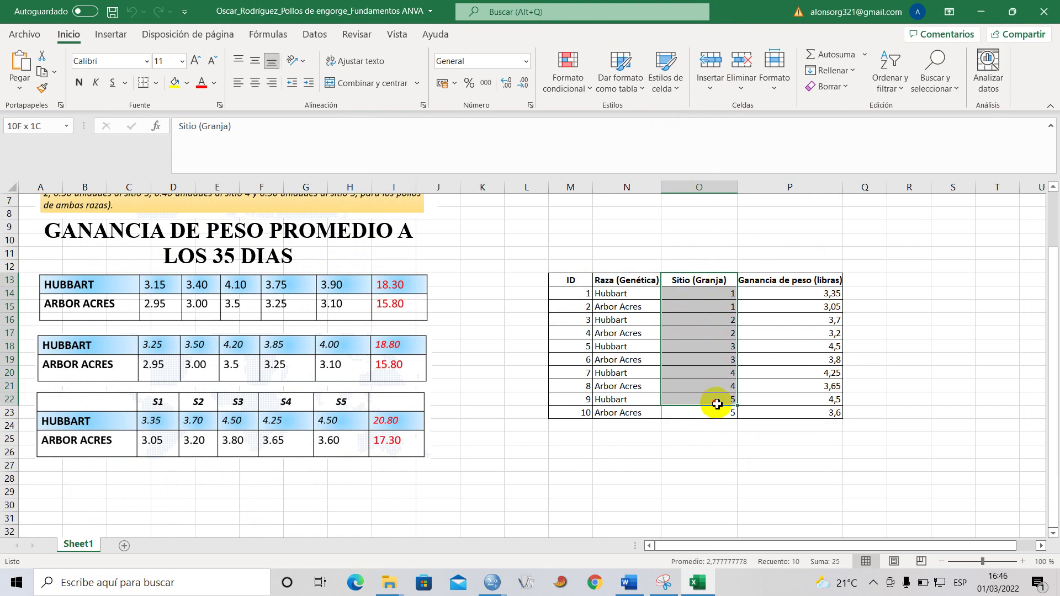
{"action": "left_click_drag", "start_coordinate": [612, 293], "coordinate": [718, 335]}
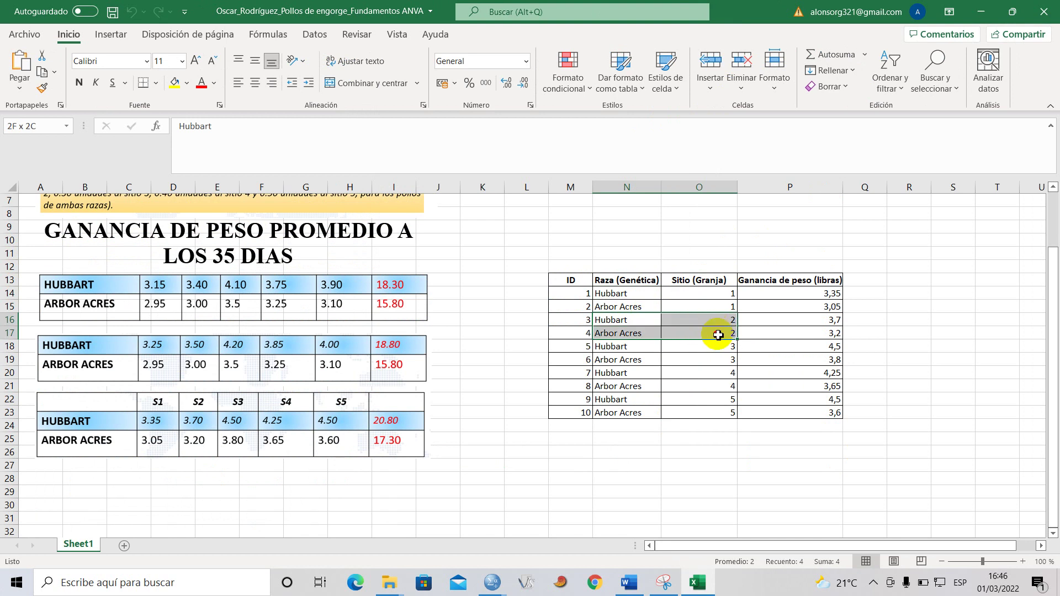
{"action": "left_click_drag", "start_coordinate": [622, 347], "coordinate": [717, 373]}
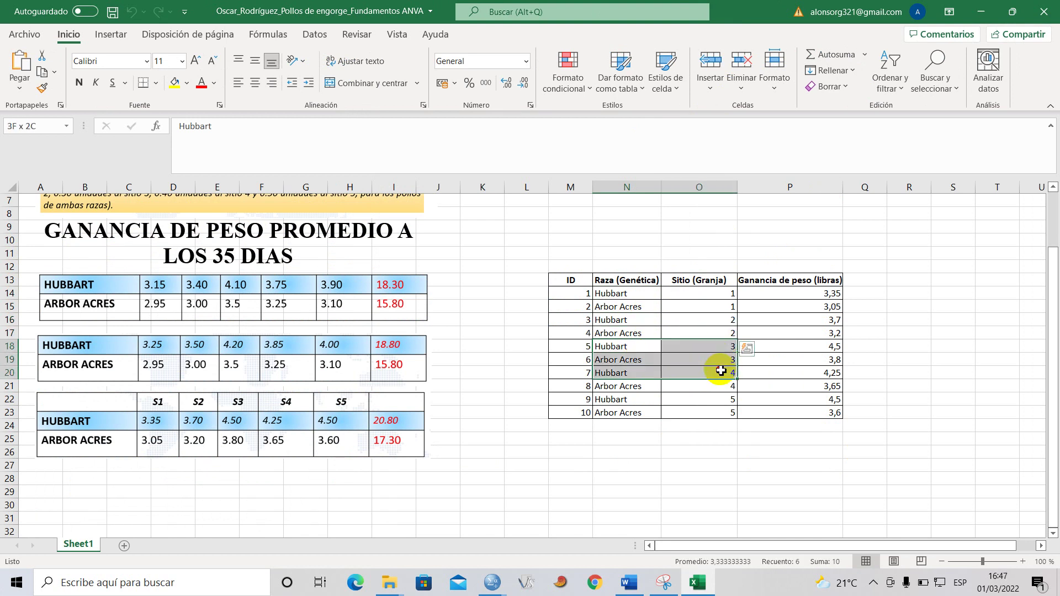
{"action": "left_click_drag", "start_coordinate": [644, 401], "coordinate": [707, 414]}
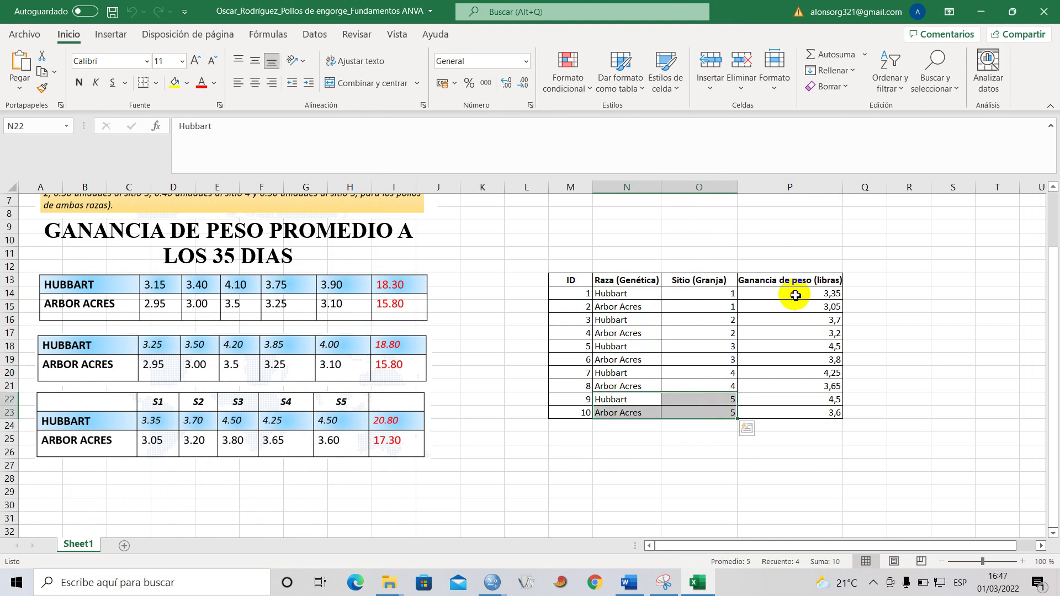
{"action": "left_click", "coordinate": [821, 294]}
{"action": "left_click_drag", "start_coordinate": [821, 294], "coordinate": [826, 414]}
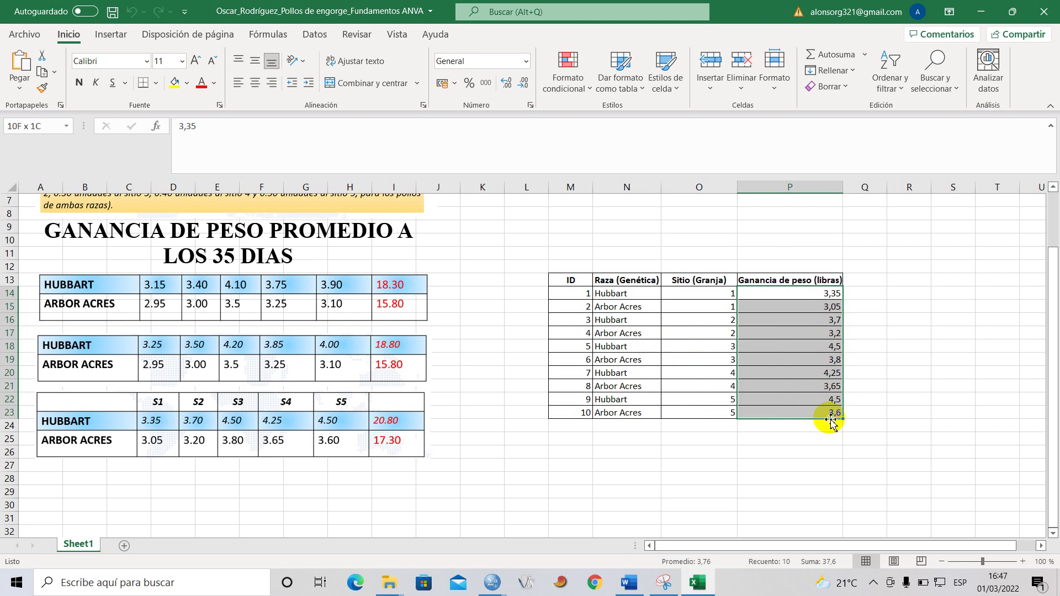
{"action": "left_click", "coordinate": [637, 449]}
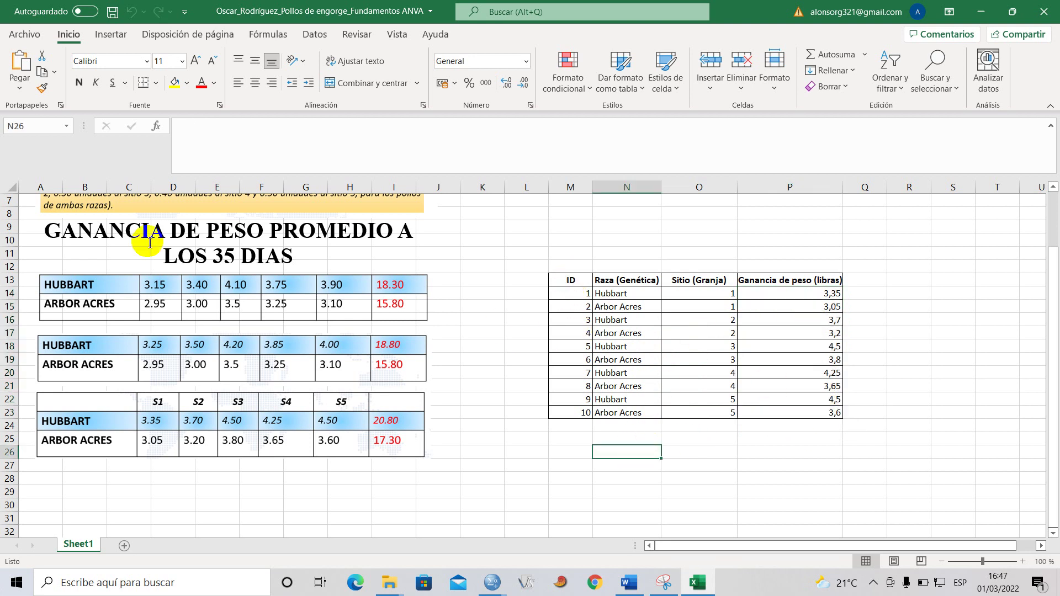
Review items 1 to 3 of Caso 3's Procedimiento estadístico in the Word laboratory document, down to Medidas resumen.
{"action": "left_click", "coordinate": [629, 582]}
{"action": "scroll", "coordinate": [304, 390], "scroll_direction": "down", "scroll_amount": 5}
{"action": "left_click", "coordinate": [276, 213]}
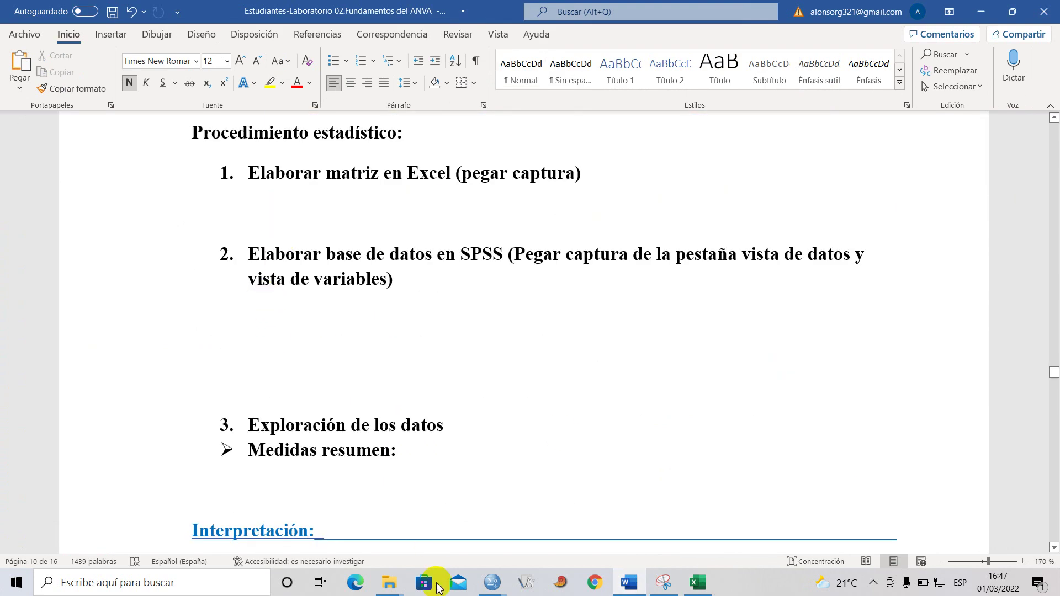
{"action": "mouse_move", "coordinate": [499, 589]}
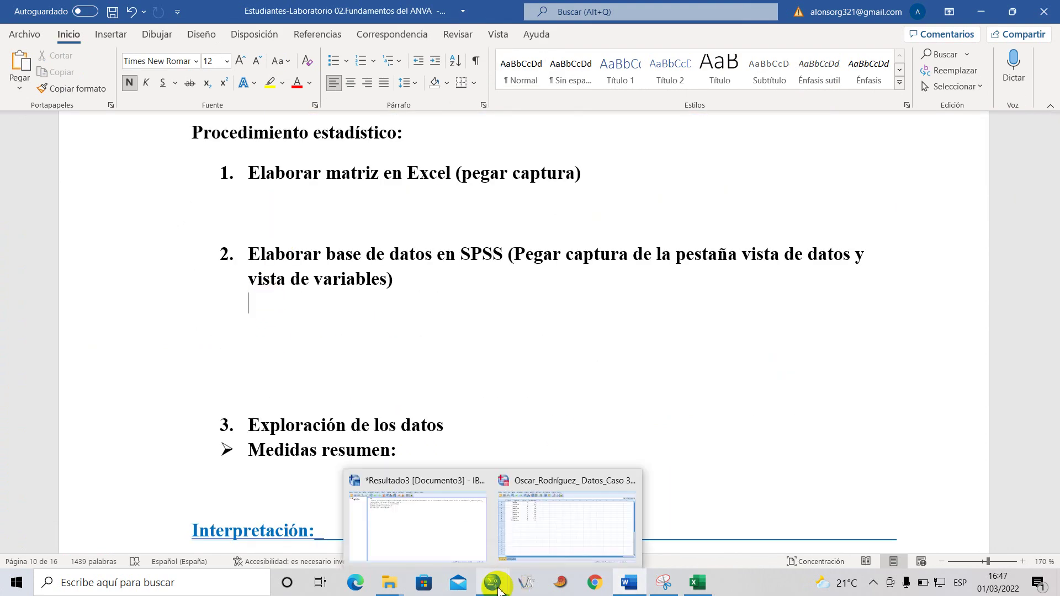
{"action": "scroll", "coordinate": [259, 315], "scroll_direction": "down", "scroll_amount": 3}
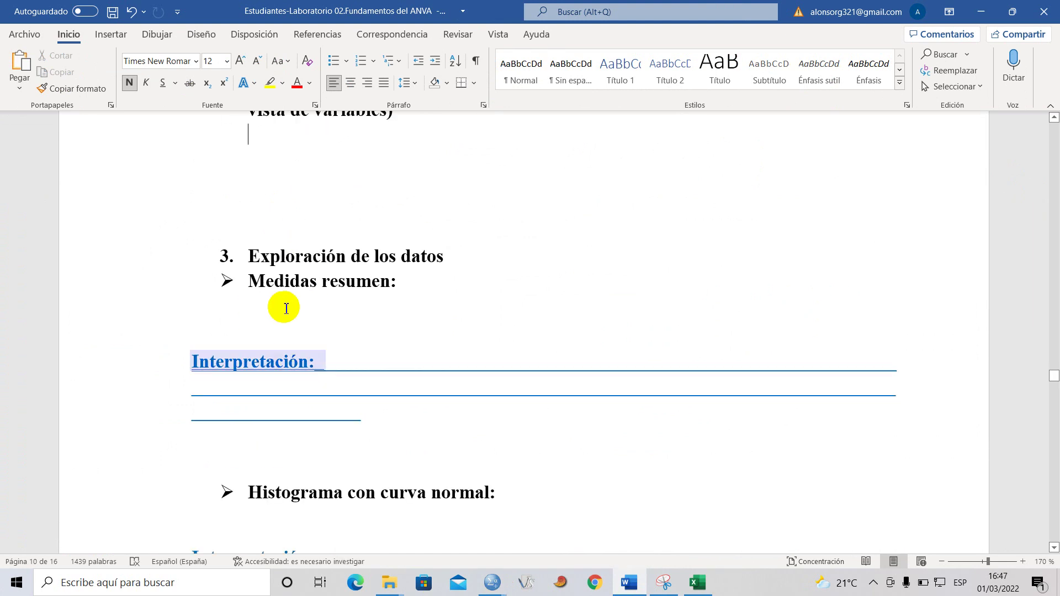
{"action": "left_click", "coordinate": [285, 281]}
Open the Caso 3 syntax file from the Casto 3 folder in SPSS and run its FREQUENCIES command for GananciaP.
{"action": "mouse_move", "coordinate": [493, 578]}
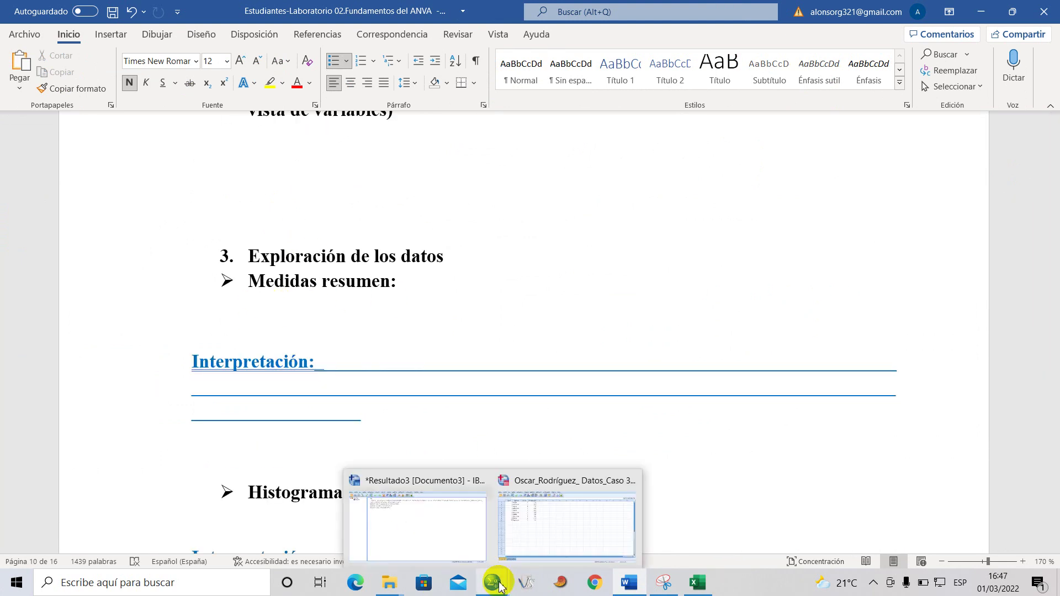
{"action": "mouse_move", "coordinate": [390, 577]}
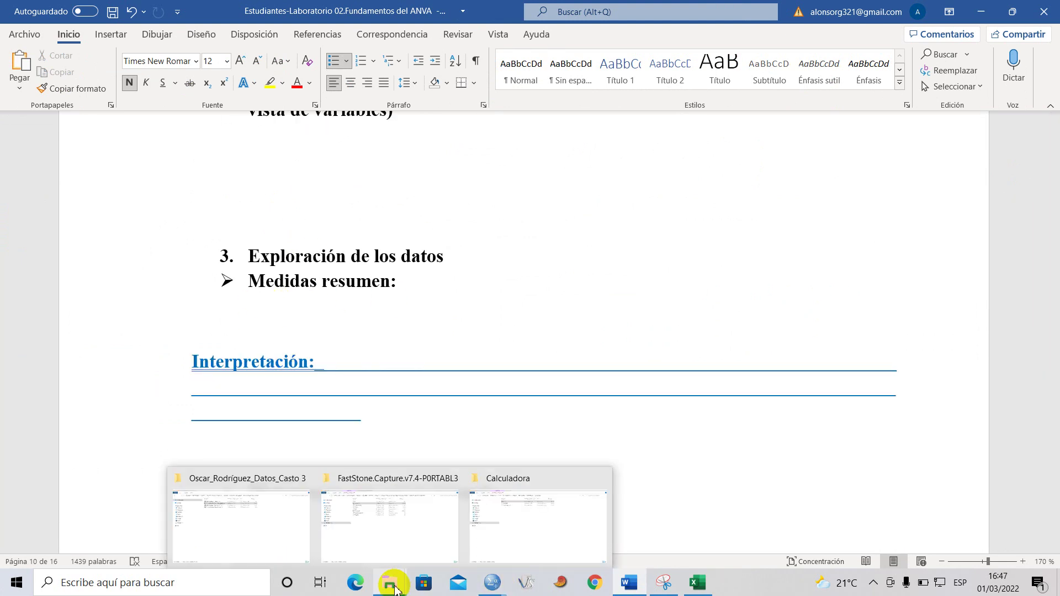
{"action": "left_click", "coordinate": [272, 525]}
{"action": "left_click", "coordinate": [276, 138]}
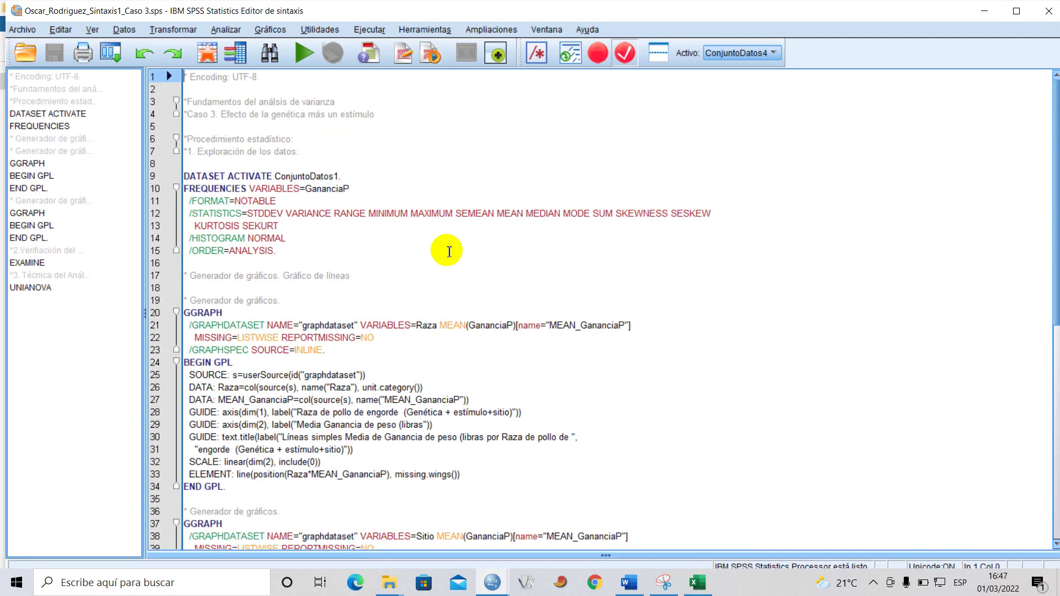
{"action": "left_click_drag", "start_coordinate": [284, 259], "coordinate": [183, 177]}
{"action": "left_click", "coordinate": [313, 56]}
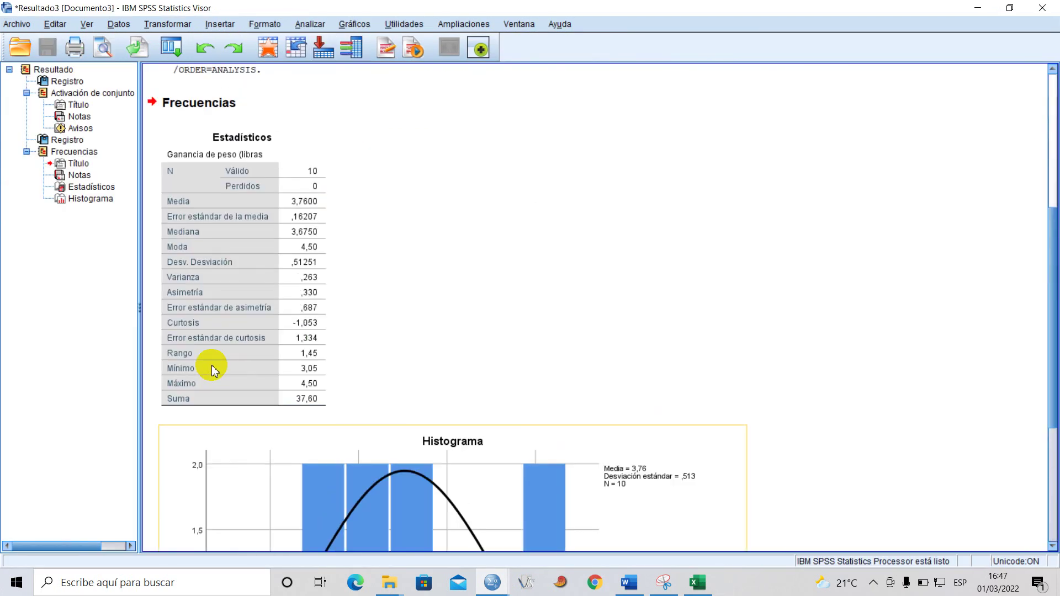
Check the Histograma and Gráfico de líneas simple items in Word, and run the SPSS GGRAPH syntax for mean GananciaP by Raza.
{"action": "mouse_move", "coordinate": [641, 589]}
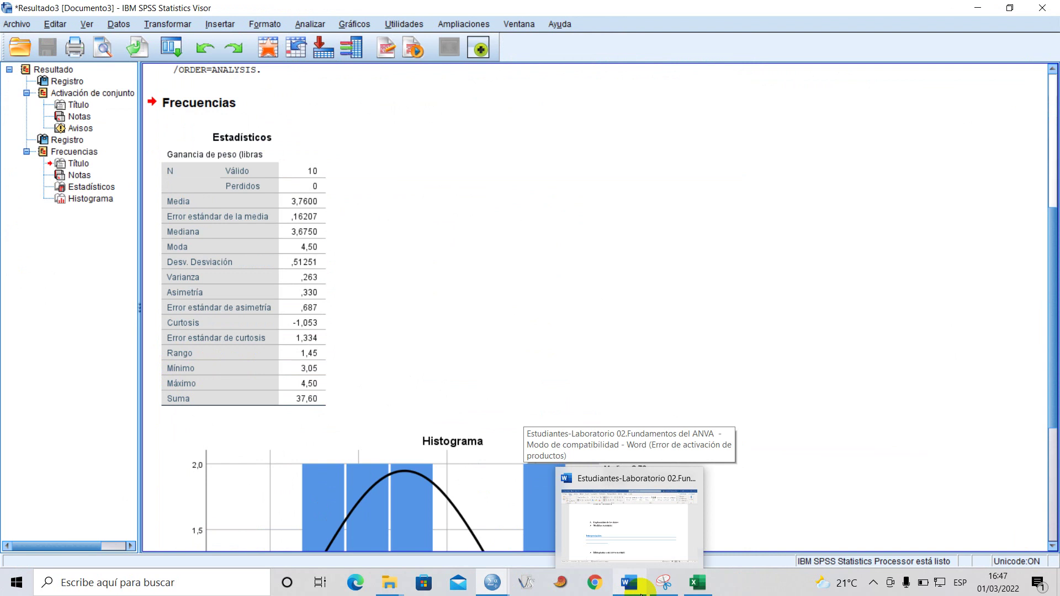
{"action": "left_click", "coordinate": [616, 550]}
{"action": "scroll", "coordinate": [236, 303], "scroll_direction": "down", "scroll_amount": 10}
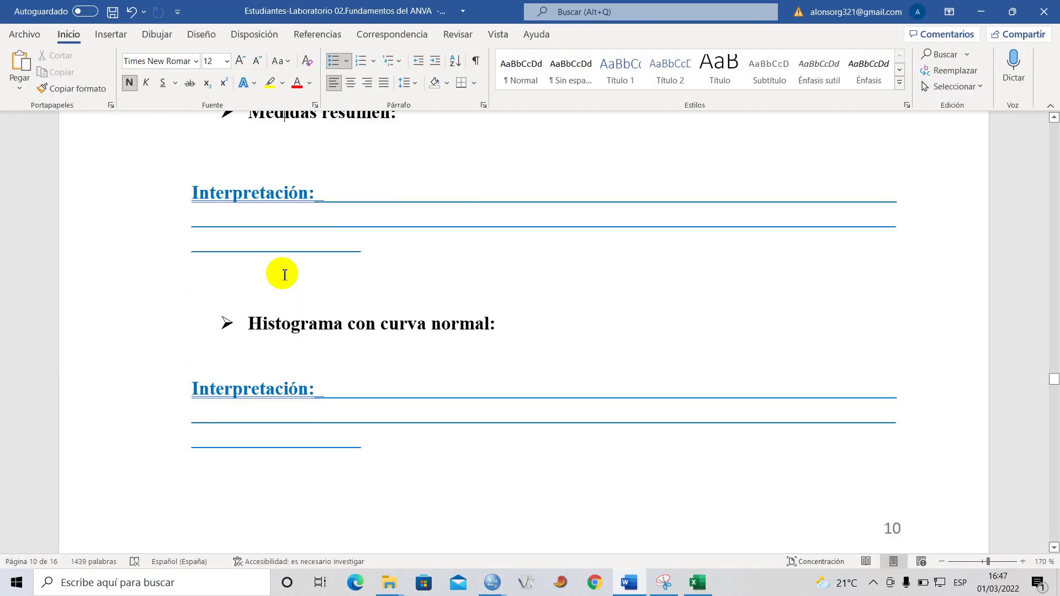
{"action": "scroll", "coordinate": [294, 312], "scroll_direction": "down", "scroll_amount": 1}
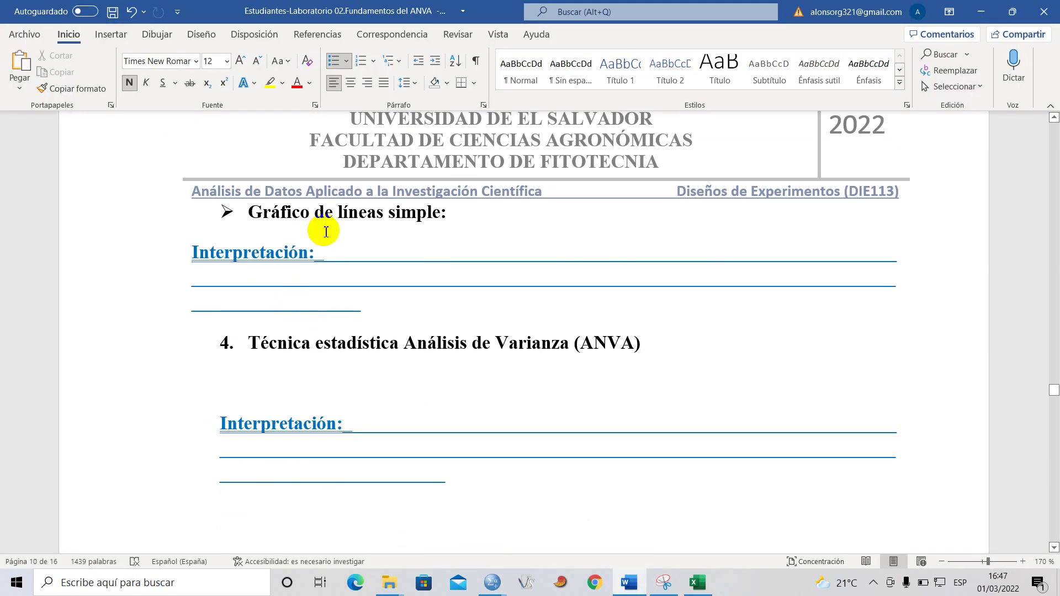
{"action": "mouse_move", "coordinate": [492, 587]}
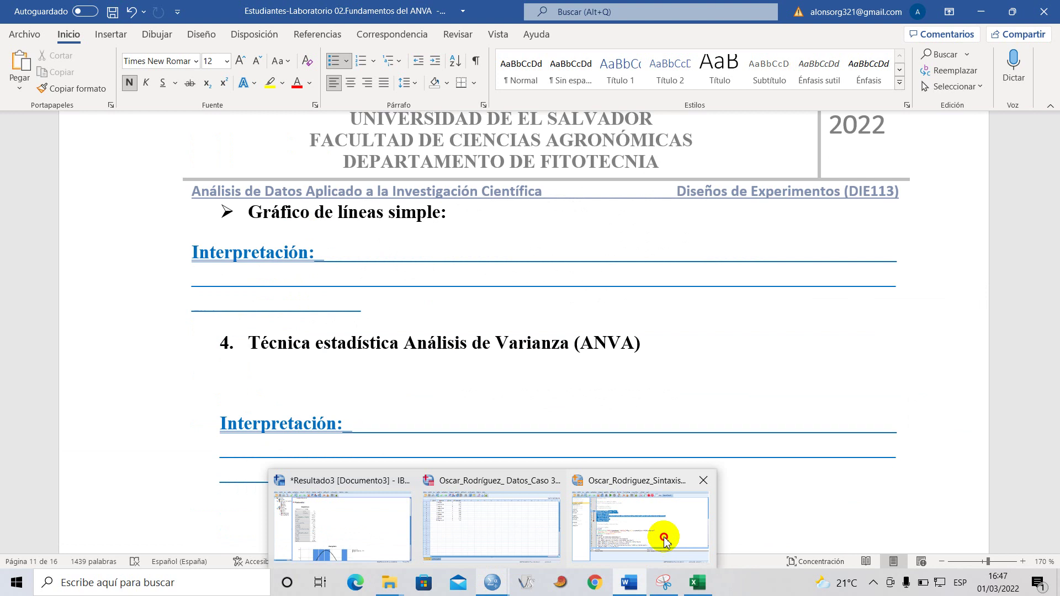
{"action": "left_click", "coordinate": [665, 539]}
{"action": "scroll", "coordinate": [265, 334], "scroll_direction": "down", "scroll_amount": 4}
{"action": "left_click", "coordinate": [258, 334]}
{"action": "left_click_drag", "start_coordinate": [257, 335], "coordinate": [174, 165]}
{"action": "left_click", "coordinate": [304, 53]}
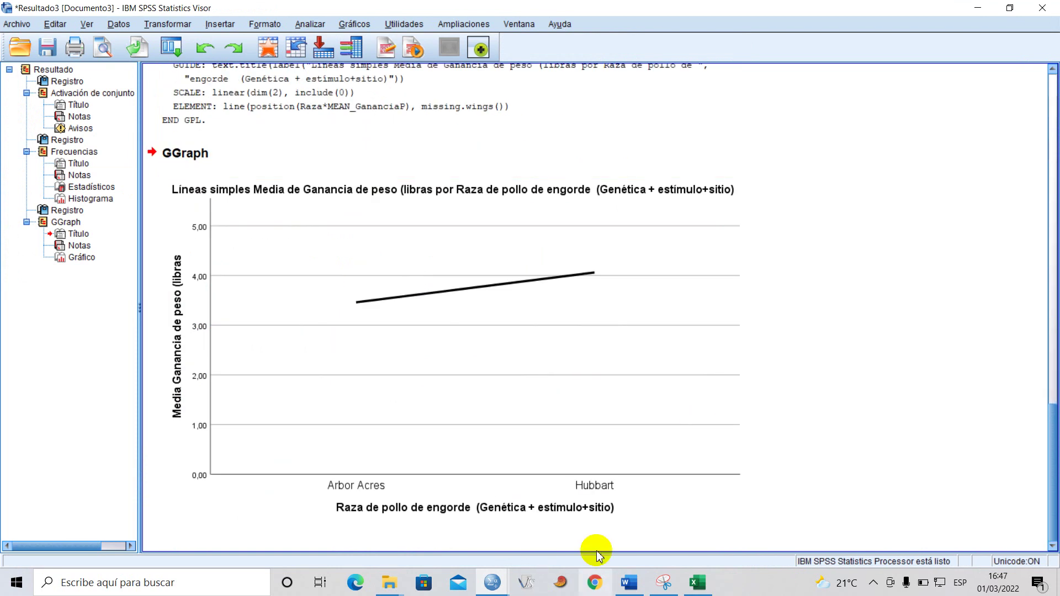
Check the ANVA item in Word, and run the SPSS UNIANOVA syntax for GananciaP by Raza and Sitio, bringing up the Pruebas de efectos inter-sujetos table.
{"action": "left_click", "coordinate": [628, 586]}
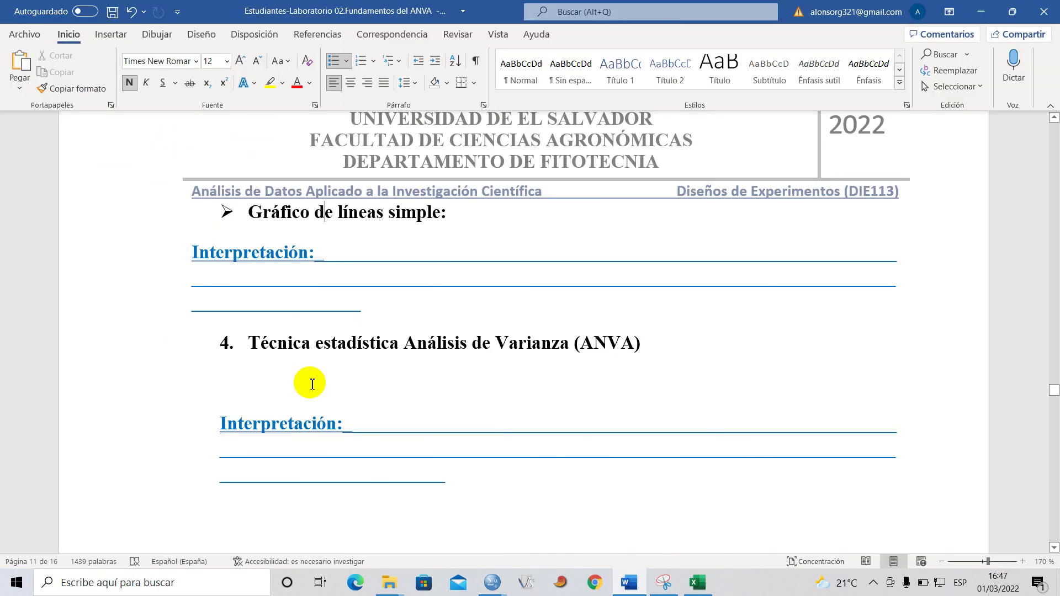
{"action": "scroll", "coordinate": [303, 379], "scroll_direction": "down", "scroll_amount": 3}
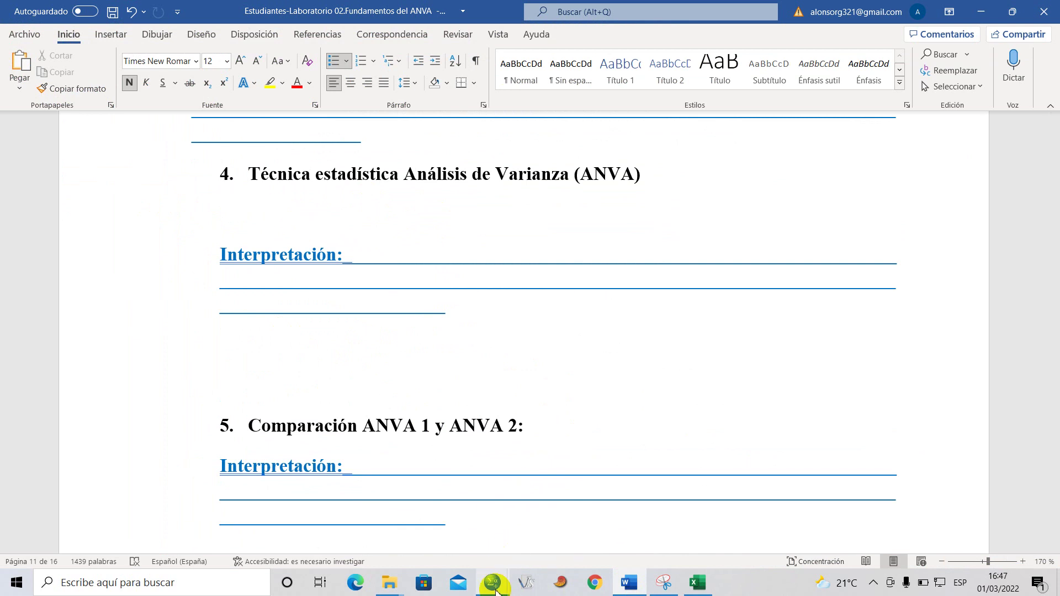
{"action": "mouse_move", "coordinate": [492, 583]}
{"action": "left_click", "coordinate": [611, 541]}
{"action": "scroll", "coordinate": [386, 359], "scroll_direction": "down", "scroll_amount": 10}
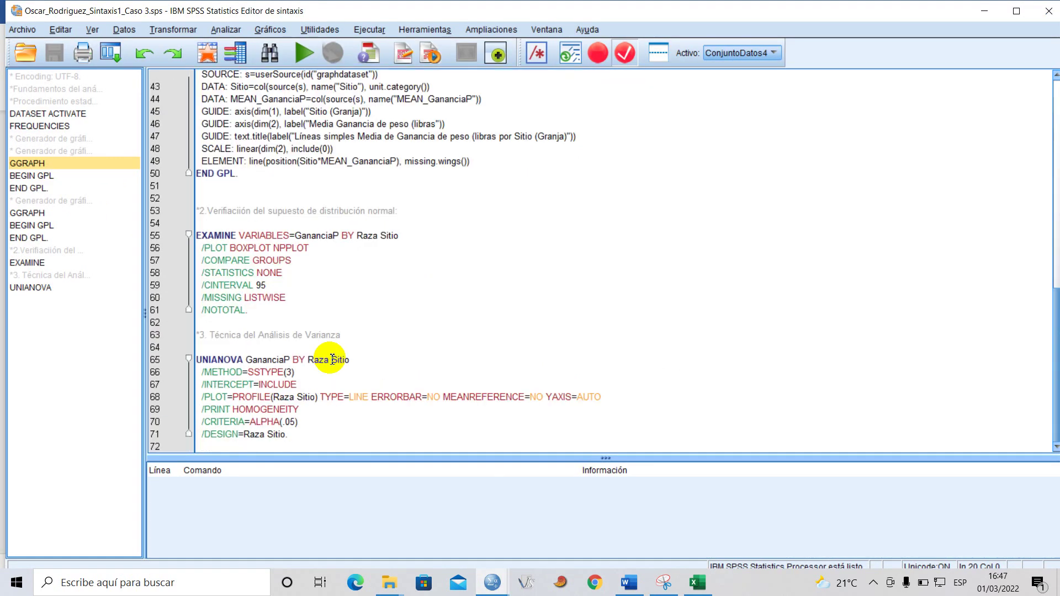
{"action": "left_click", "coordinate": [310, 377]}
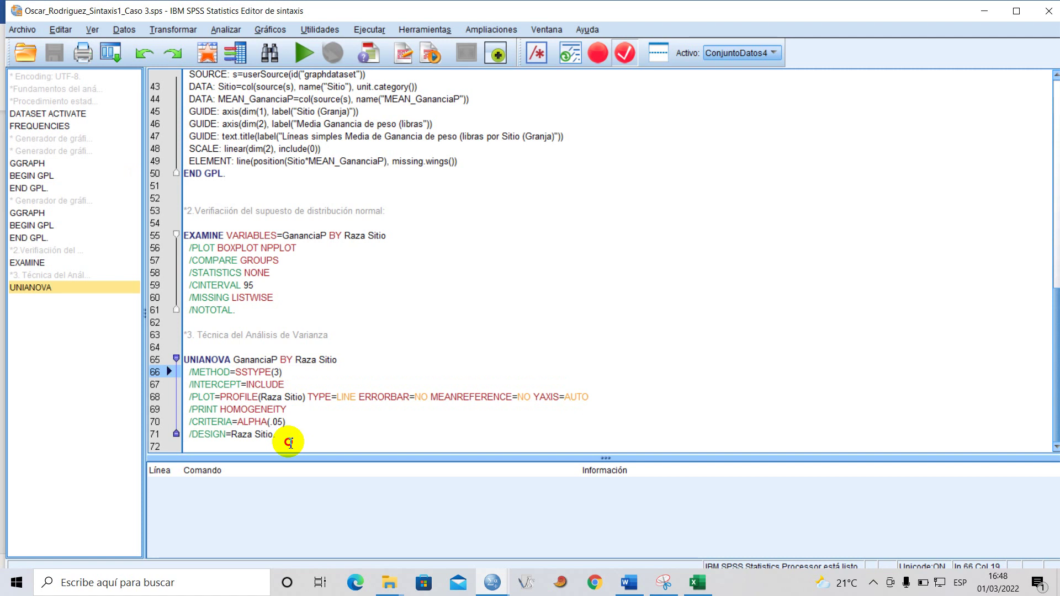
{"action": "left_click_drag", "start_coordinate": [288, 442], "coordinate": [172, 362]}
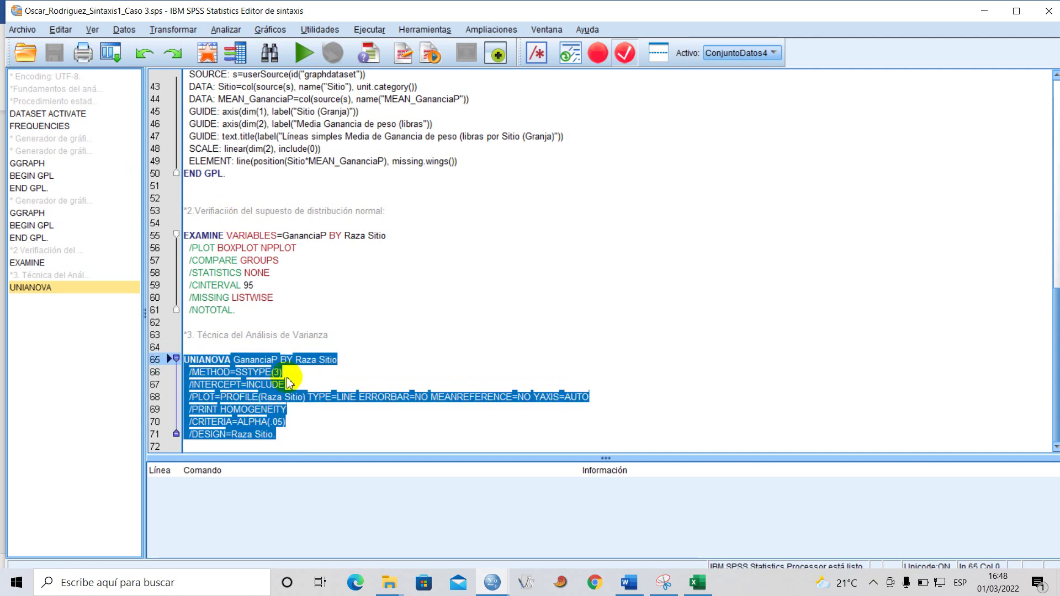
{"action": "left_click", "coordinate": [304, 53]}
{"action": "scroll", "coordinate": [338, 343], "scroll_direction": "down", "scroll_amount": 2}
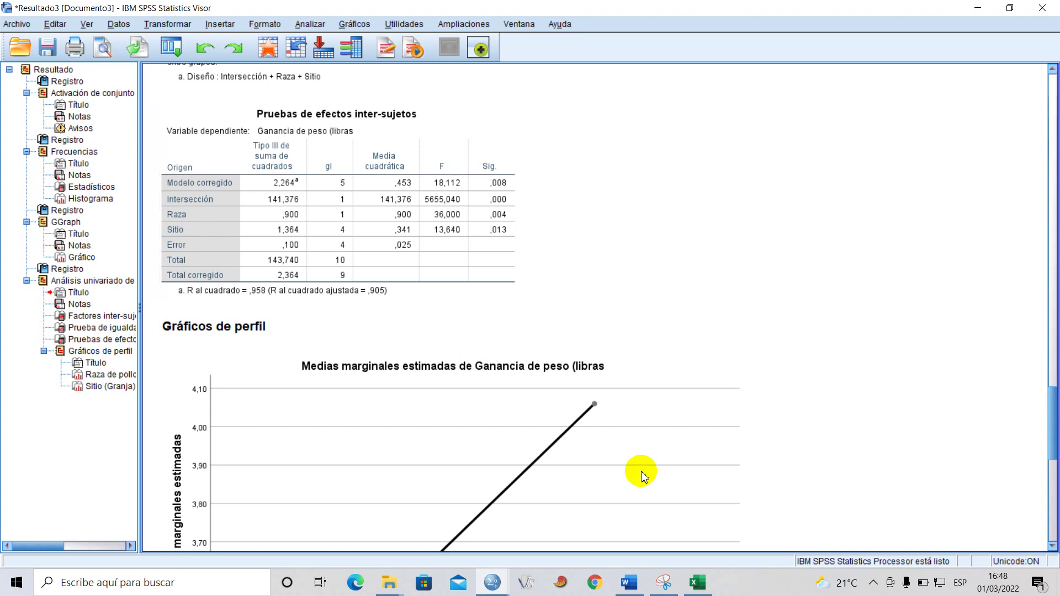
Review the ANVA interpretation space and the sections Comparación ANVA 1 y ANVA 2 and Comparación ANVA 2 y ANVA 3 in the Word document.
{"action": "mouse_move", "coordinate": [630, 590]}
{"action": "left_click", "coordinate": [634, 546]}
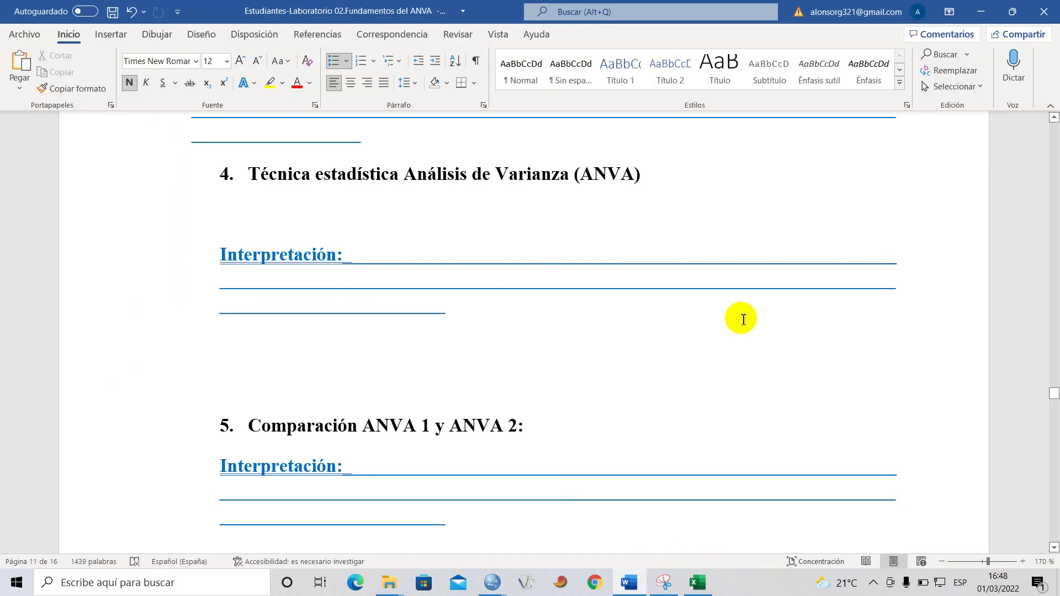
{"action": "left_click_drag", "start_coordinate": [220, 225], "coordinate": [433, 321]}
{"action": "left_click", "coordinate": [433, 322]}
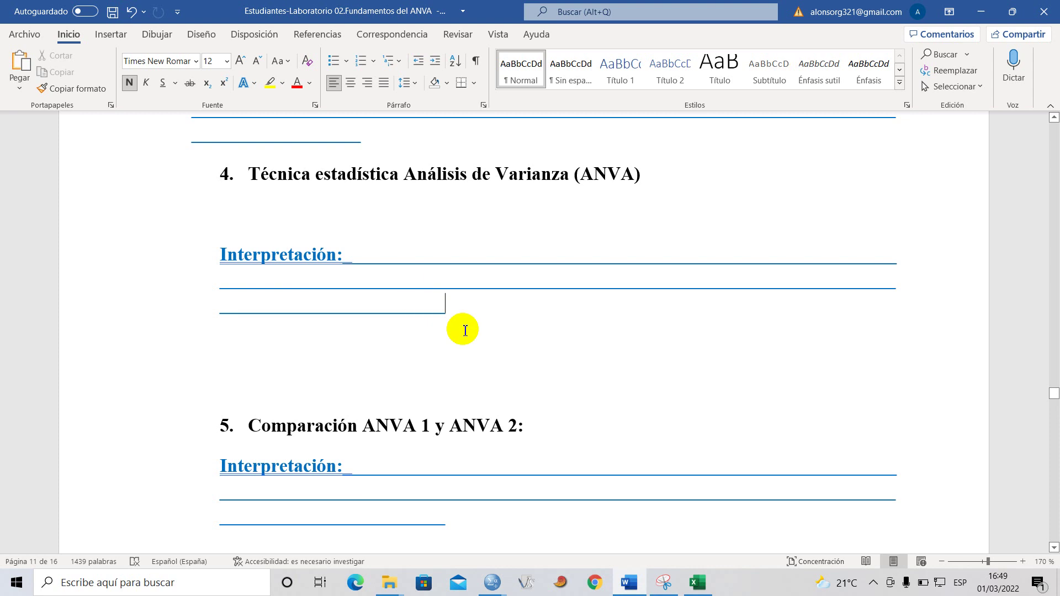
{"action": "scroll", "coordinate": [428, 339], "scroll_direction": "down", "scroll_amount": 3}
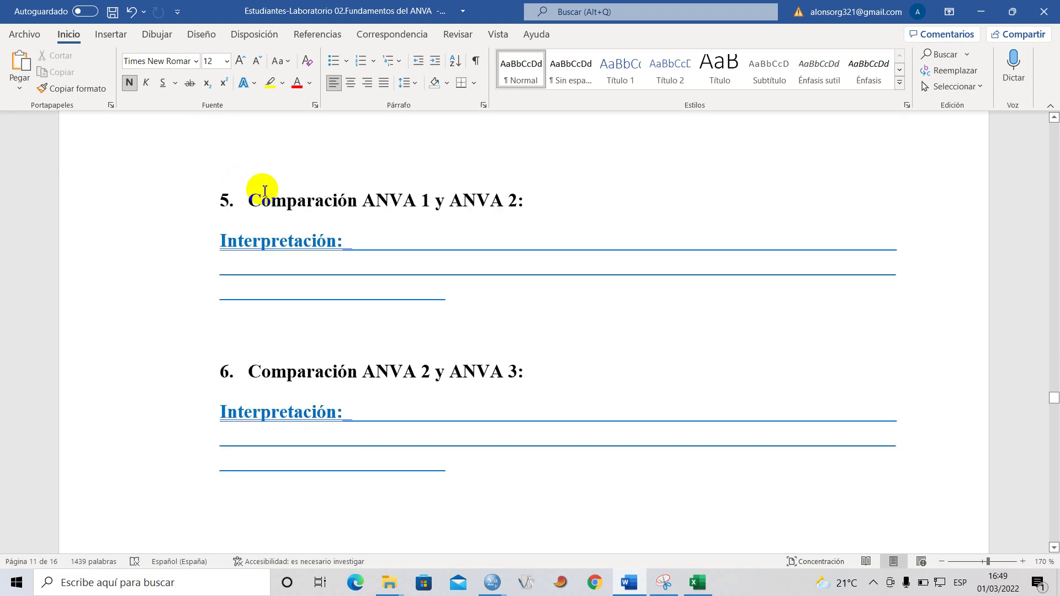
{"action": "left_click_drag", "start_coordinate": [248, 201], "coordinate": [524, 442]}
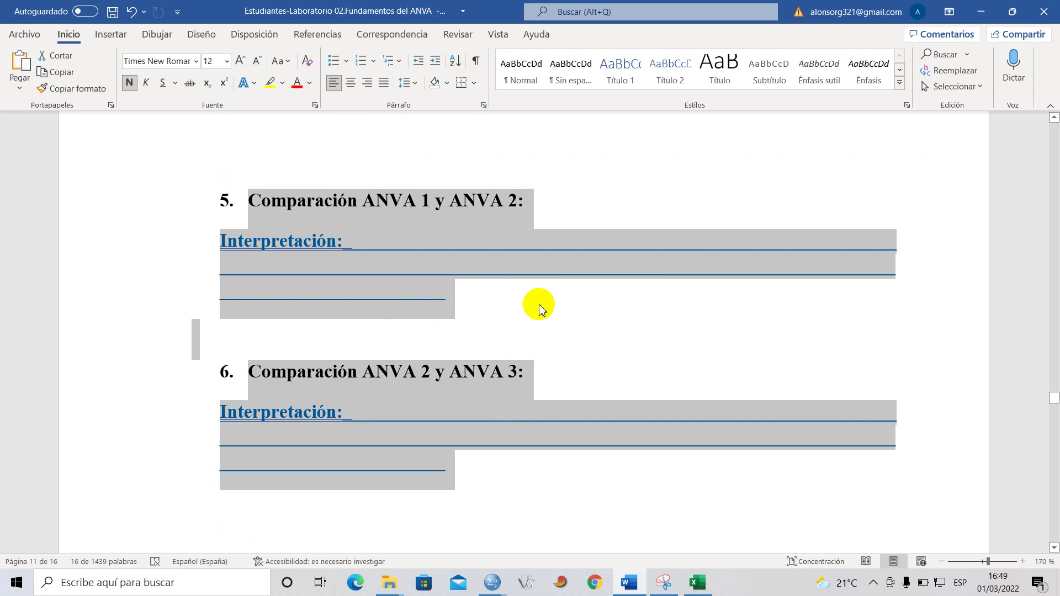
{"action": "scroll", "coordinate": [378, 359], "scroll_direction": "down", "scroll_amount": 4}
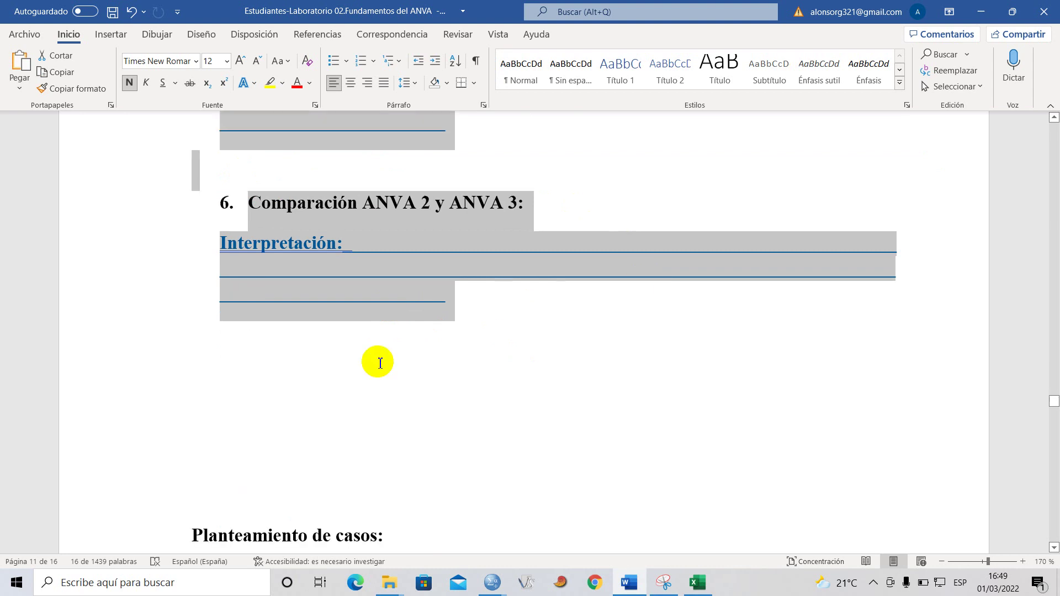
Remove the surplus blank lines between the Comparación ANVA 2 y ANVA 3 section and the Planteamiento de casos heading, and check the spacing.
{"action": "left_click", "coordinate": [252, 283]}
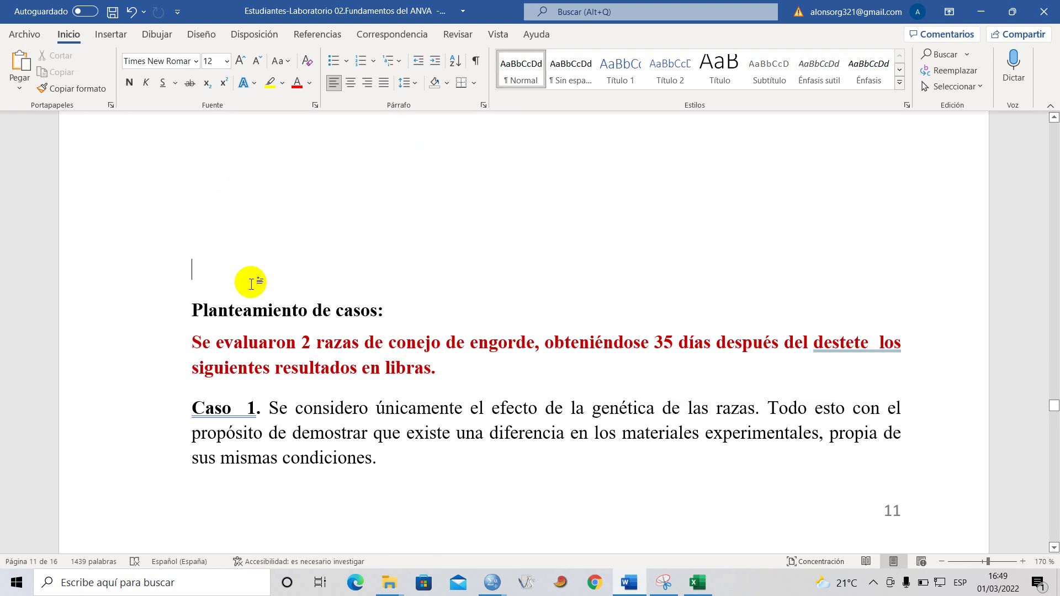
{"action": "key", "text": "ctrl+z"}
{"action": "key", "text": "ctrl+z"}
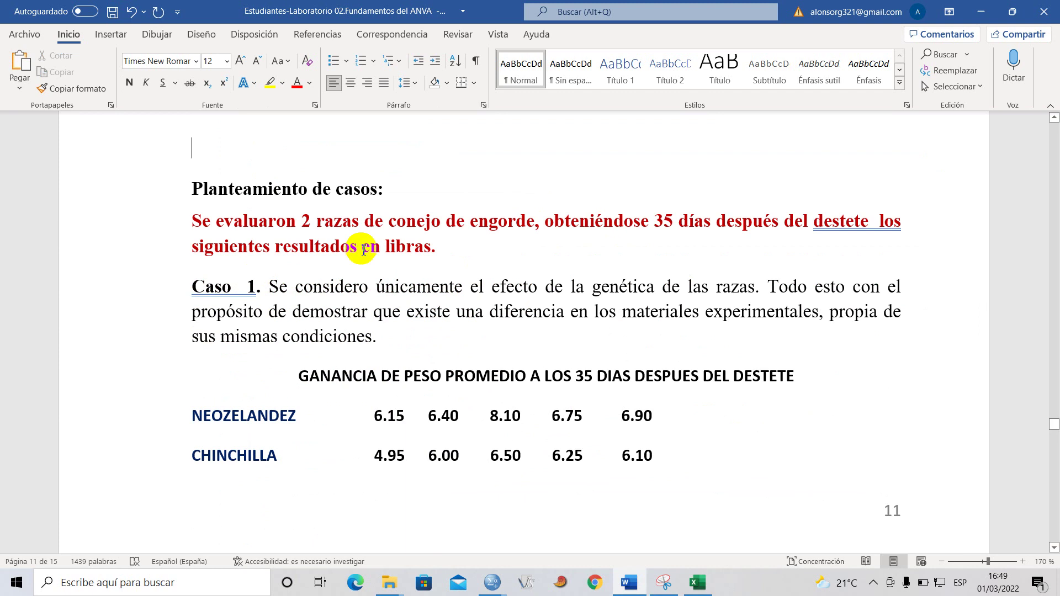
{"action": "left_click", "coordinate": [502, 244]}
{"action": "scroll", "coordinate": [283, 384], "scroll_direction": "up", "scroll_amount": 1}
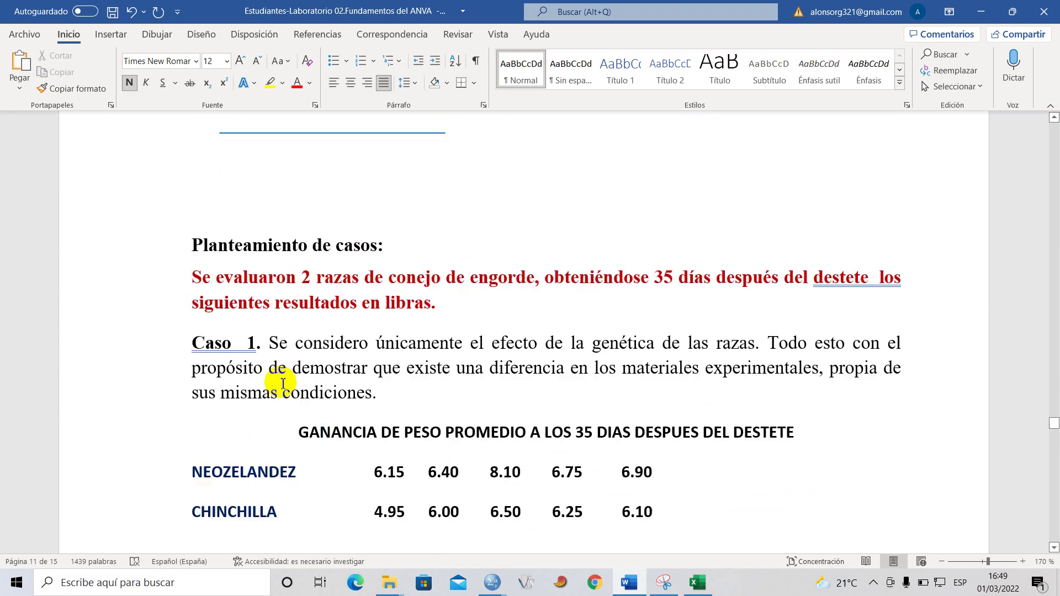
{"action": "scroll", "coordinate": [282, 381], "scroll_direction": "up", "scroll_amount": 4}
{"action": "scroll", "coordinate": [194, 348], "scroll_direction": "down", "scroll_amount": 3}
{"action": "left_click", "coordinate": [225, 282]}
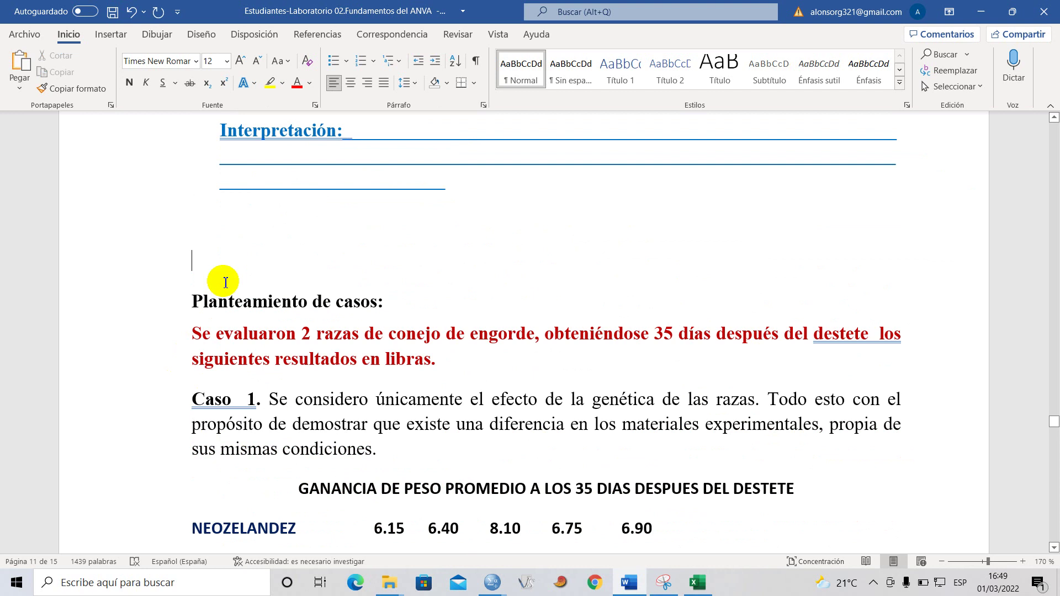
{"action": "scroll", "coordinate": [303, 339], "scroll_direction": "up", "scroll_amount": 5}
{"action": "scroll", "coordinate": [302, 339], "scroll_direction": "down", "scroll_amount": 3}
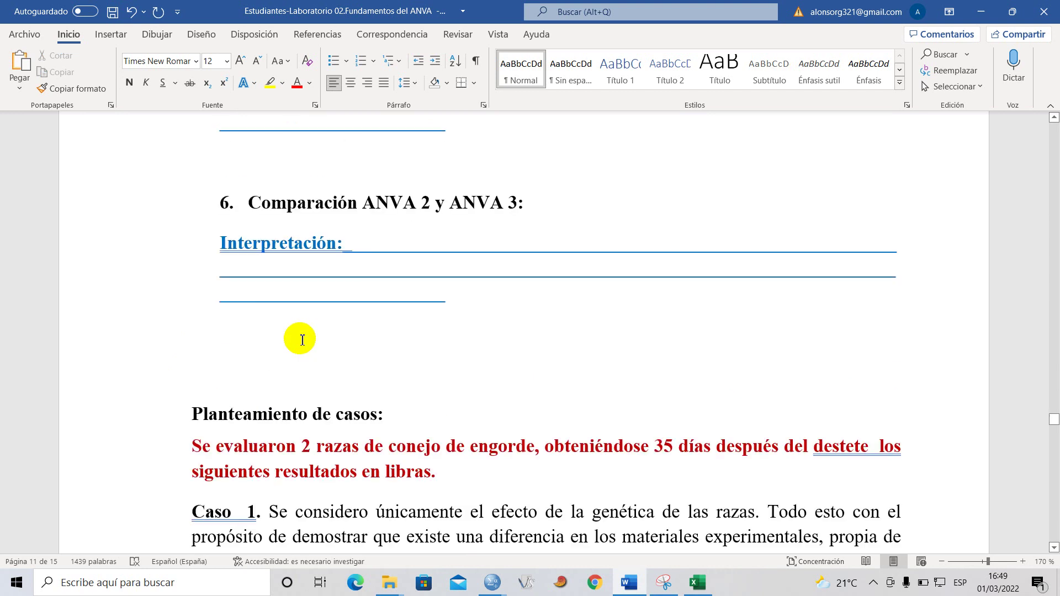
Look over the rabbit breed case statement and its Procedimiento estadístico items in the document.
{"action": "scroll", "coordinate": [301, 341], "scroll_direction": "down", "scroll_amount": 3}
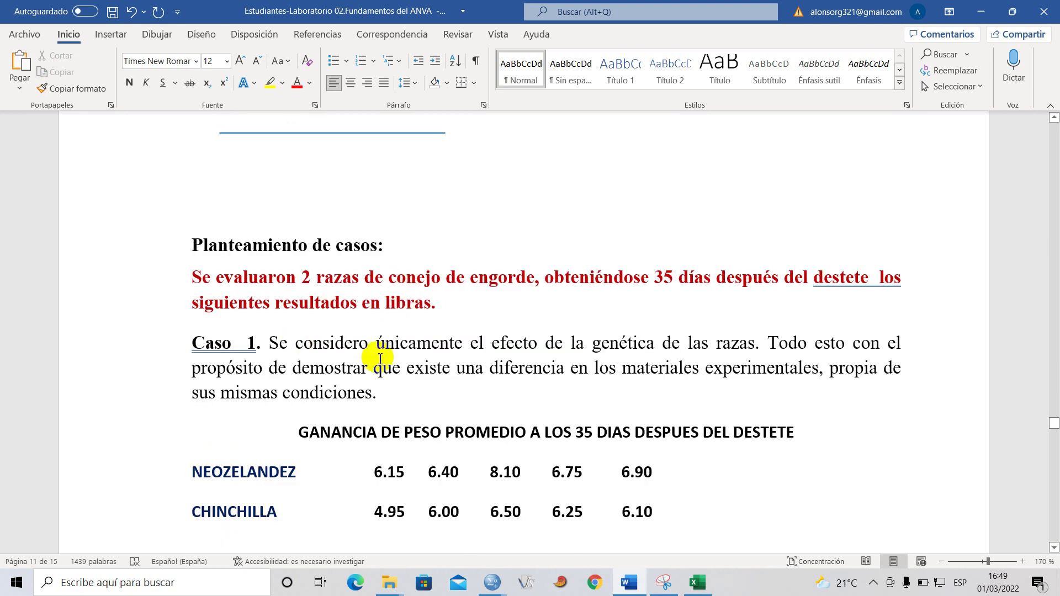
{"action": "scroll", "coordinate": [375, 362], "scroll_direction": "down", "scroll_amount": 2}
{"action": "scroll", "coordinate": [372, 367], "scroll_direction": "down", "scroll_amount": 9}
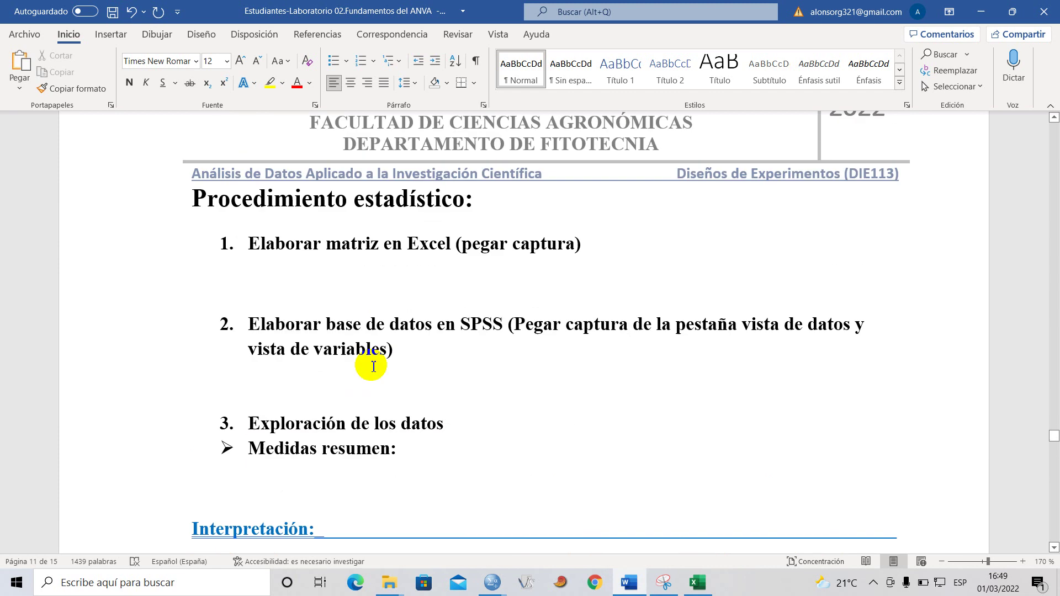
{"action": "scroll", "coordinate": [373, 416], "scroll_direction": "down", "scroll_amount": 3}
Go back to the Razas pollos de engorde folder in File Explorer to view the three case subfolders, leaving their names as they are.
{"action": "mouse_move", "coordinate": [381, 589]}
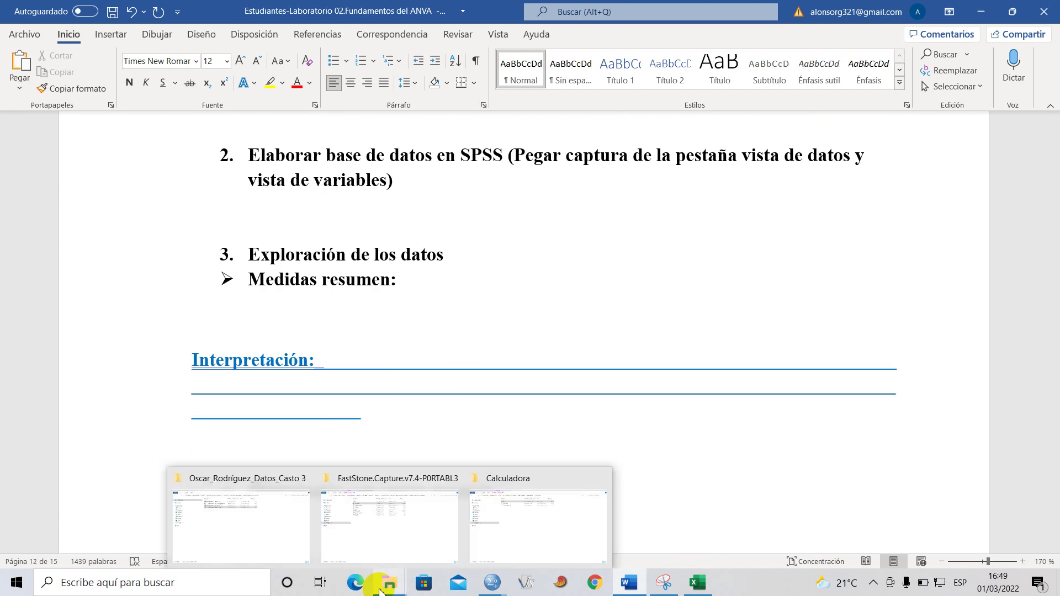
{"action": "left_click", "coordinate": [256, 507]}
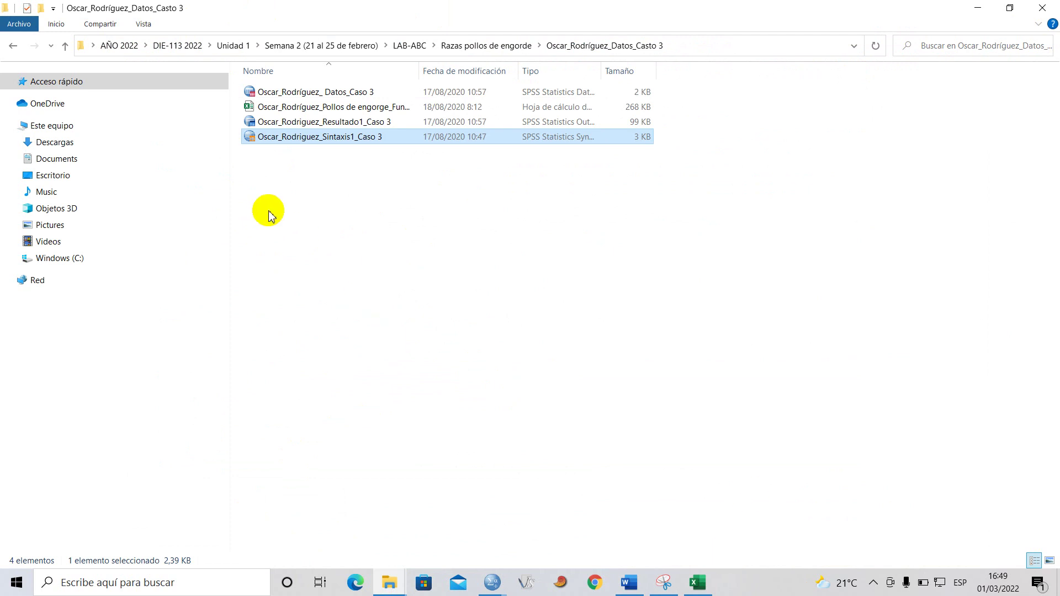
{"action": "left_click", "coordinate": [12, 48]}
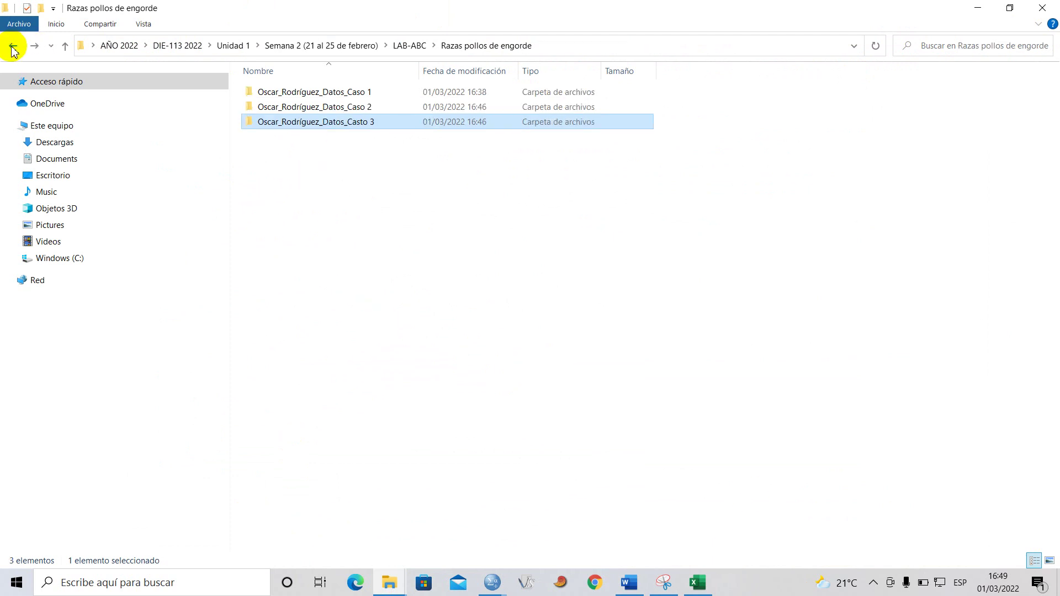
{"action": "left_click", "coordinate": [274, 94]}
{"action": "left_click", "coordinate": [269, 92]}
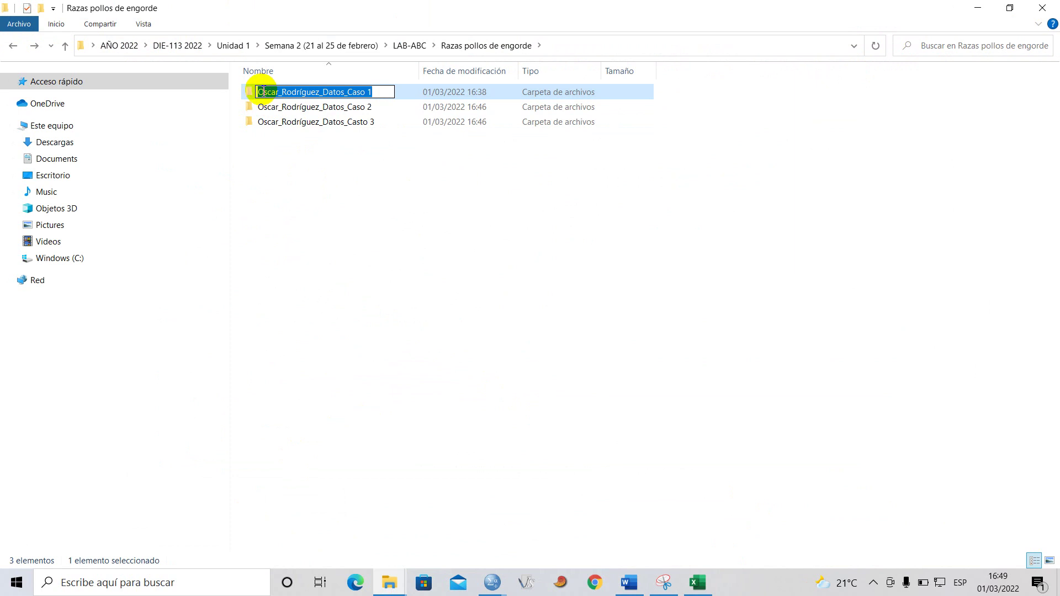
{"action": "left_click", "coordinate": [312, 181]}
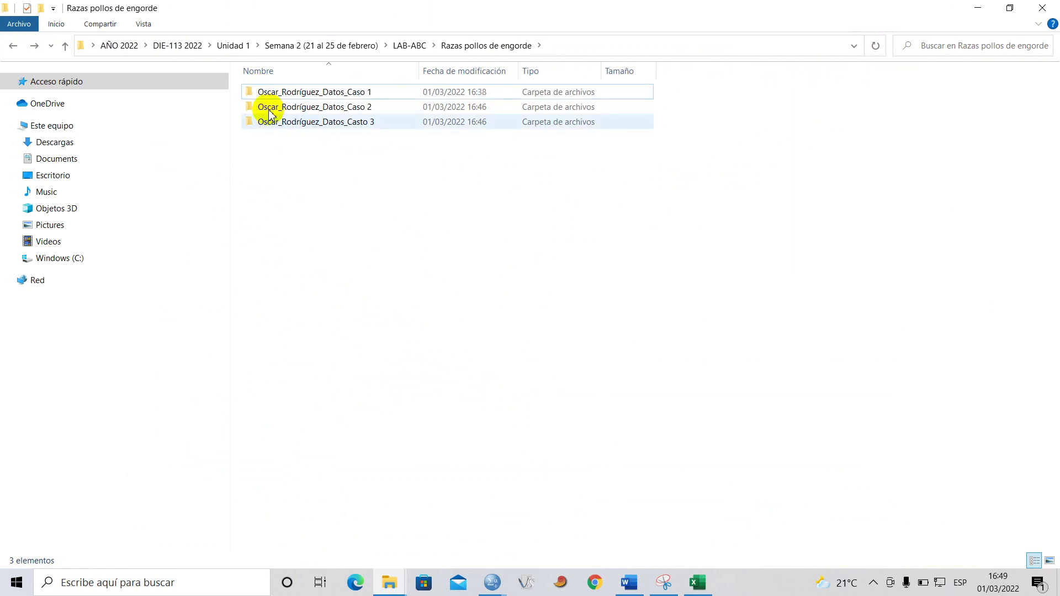
Open the Razas de conejo folder inside LAB-ABC and view the files in its Caso 1 subfolder.
{"action": "left_click", "coordinate": [308, 108]}
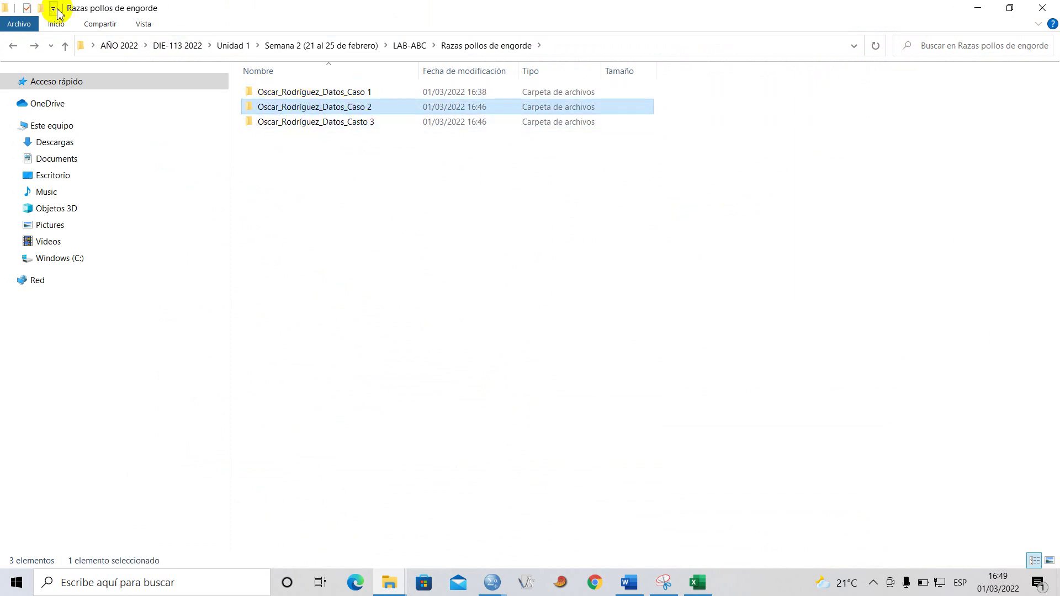
{"action": "left_click", "coordinate": [13, 46]}
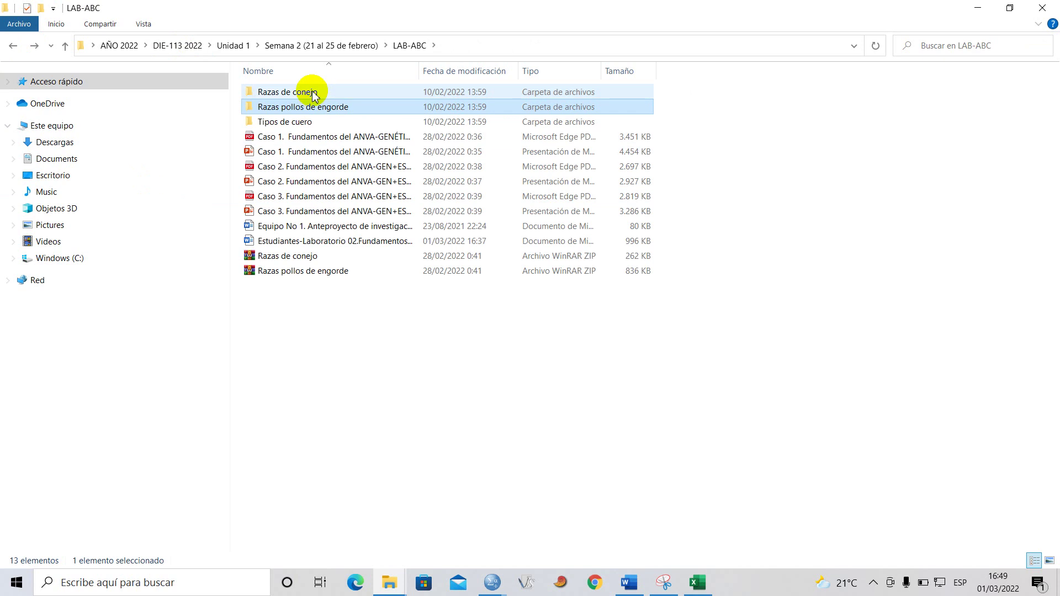
{"action": "double_click", "coordinate": [368, 253]}
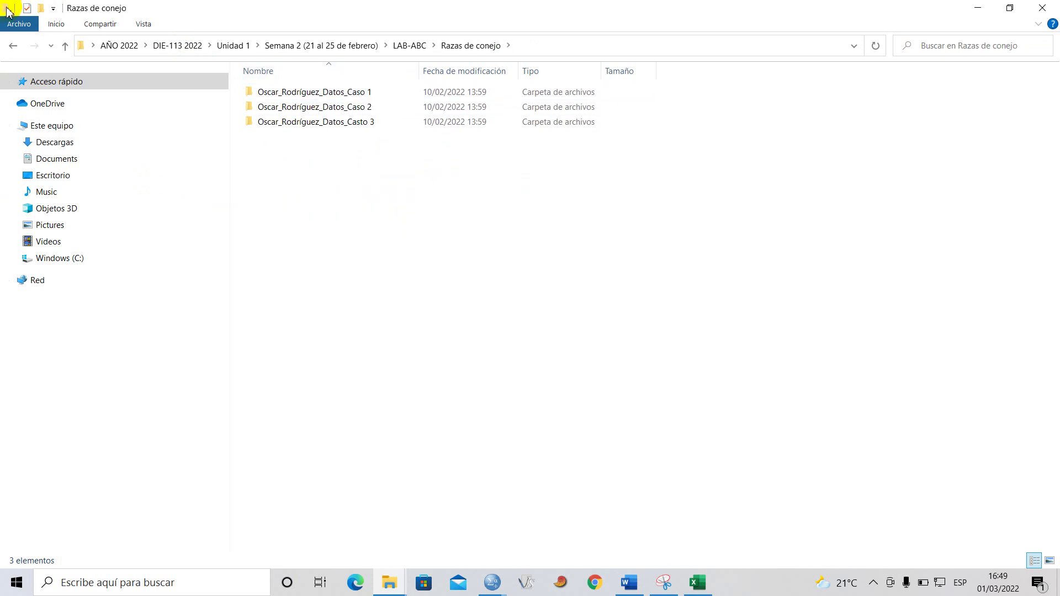
{"action": "double_click", "coordinate": [281, 93]}
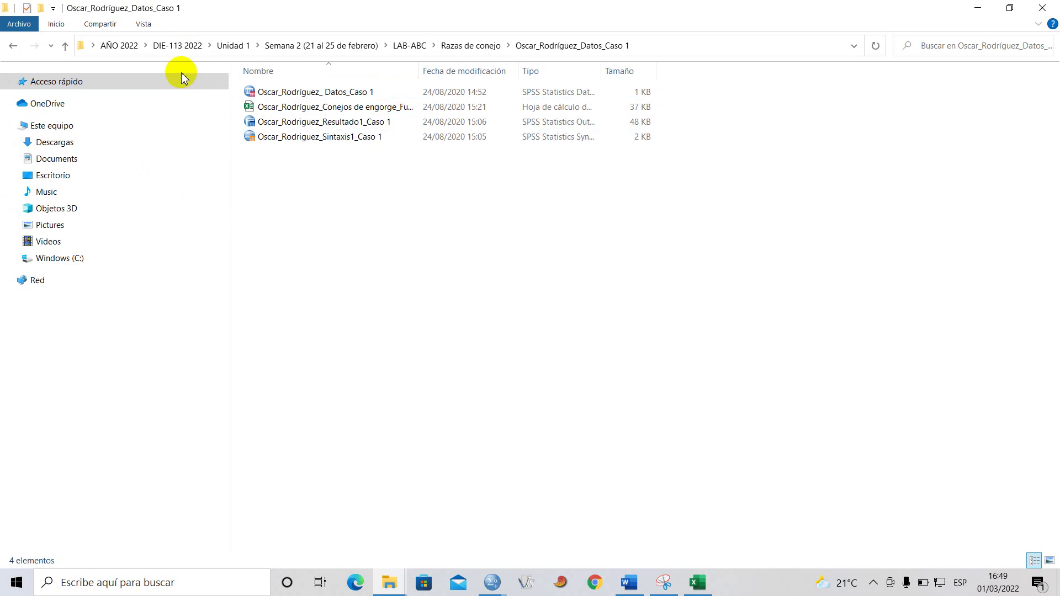
Go back to the LAB-ABC folder and select the Razas de conejo folder.
{"action": "left_click", "coordinate": [13, 48]}
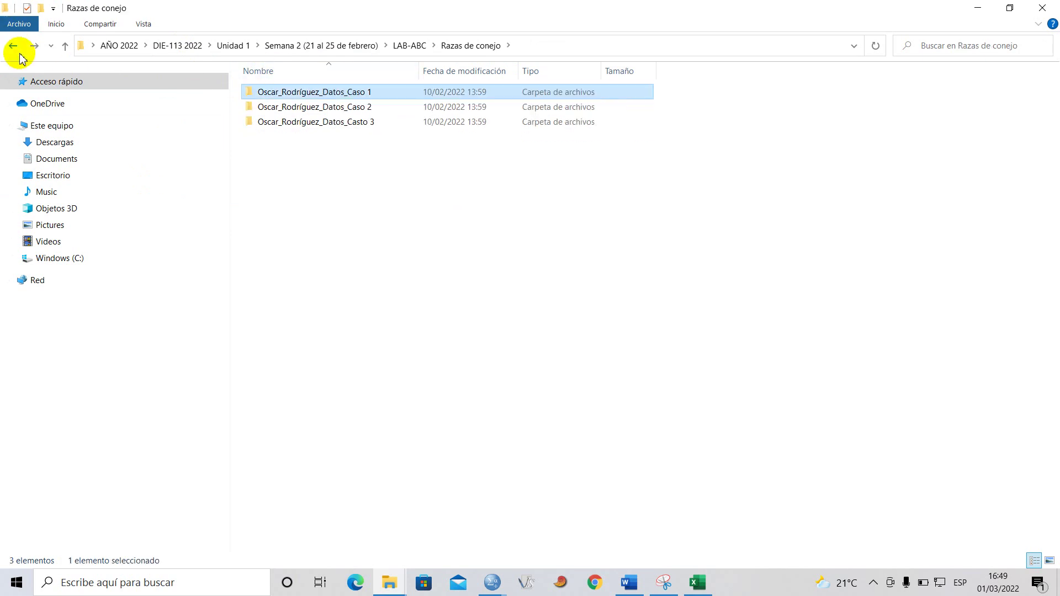
{"action": "left_click", "coordinate": [14, 48]}
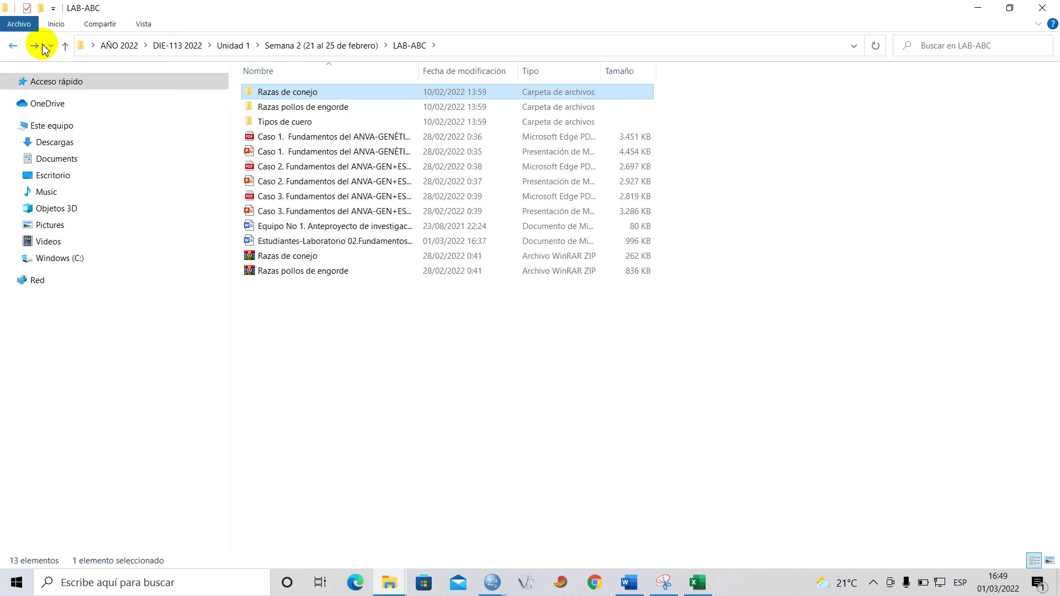
{"action": "left_click", "coordinate": [280, 110]}
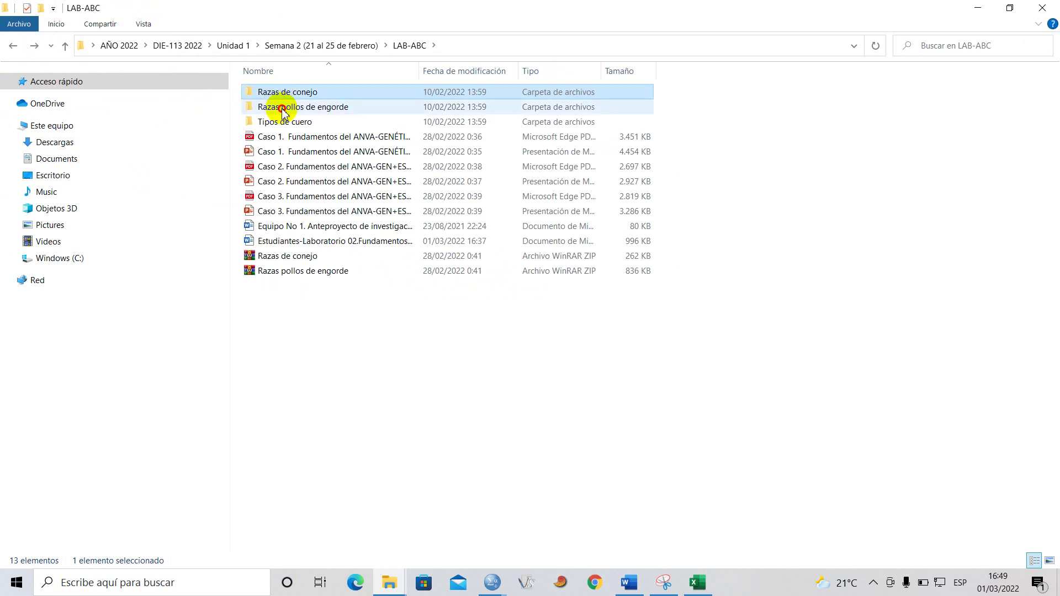
{"action": "left_click", "coordinate": [301, 93]}
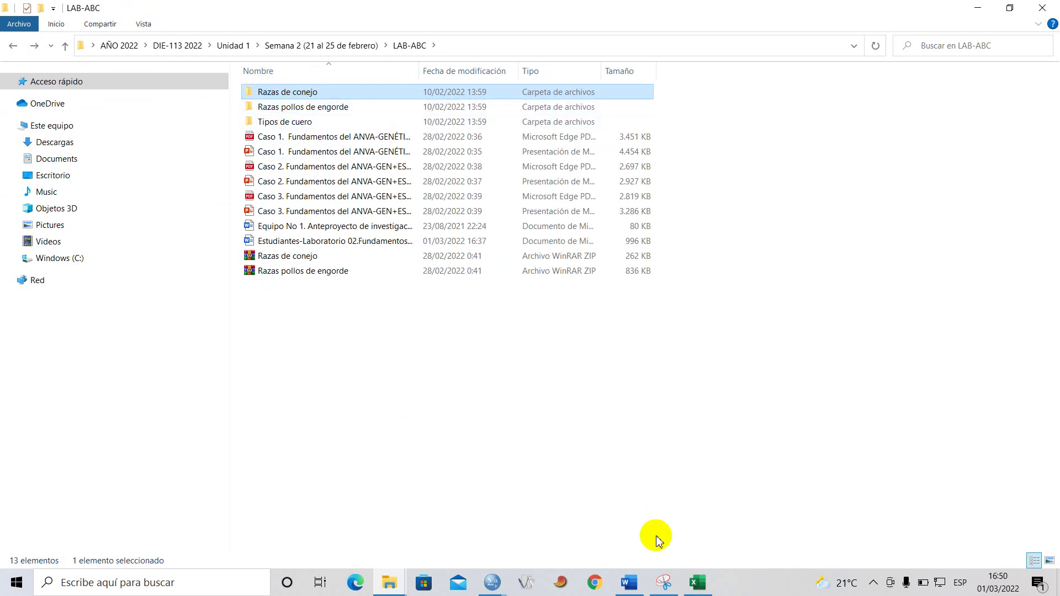
Switch to the laboratory guide in Word, look back over the rabbit Caso 1 statement and return to the cover page, ending at the degree line.
{"action": "left_click", "coordinate": [632, 580]}
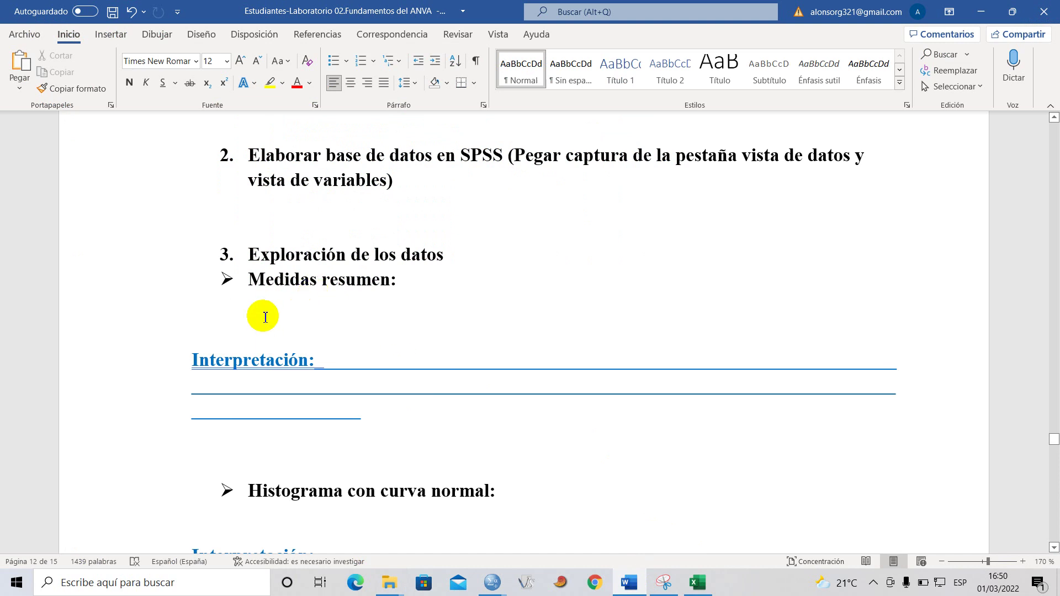
{"action": "scroll", "coordinate": [265, 316], "scroll_direction": "up", "scroll_amount": 10}
{"action": "scroll", "coordinate": [265, 317], "scroll_direction": "up", "scroll_amount": 3}
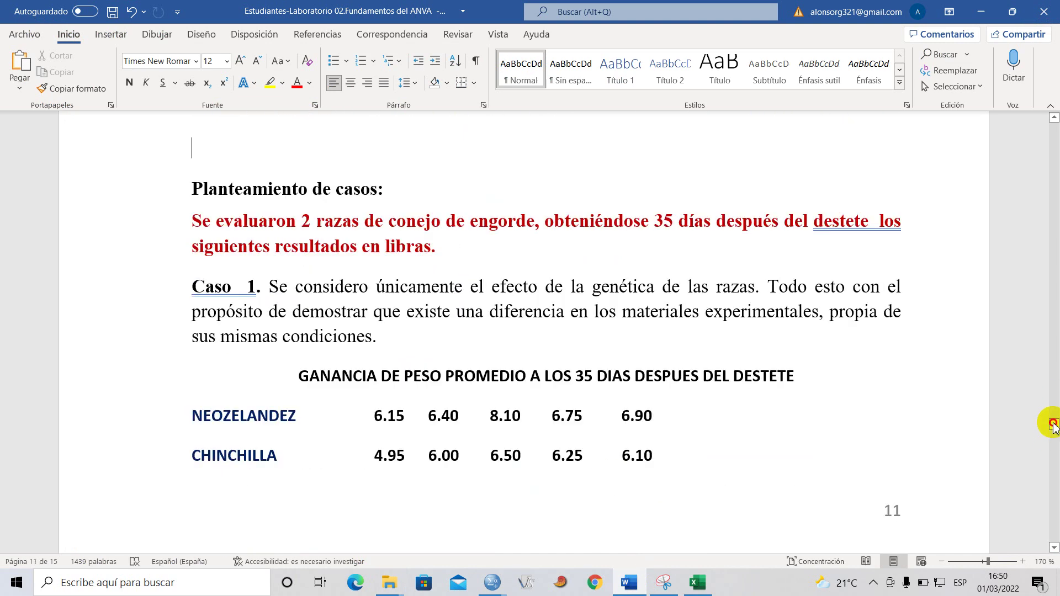
{"action": "left_click_drag", "start_coordinate": [1053, 425], "coordinate": [1052, 126]}
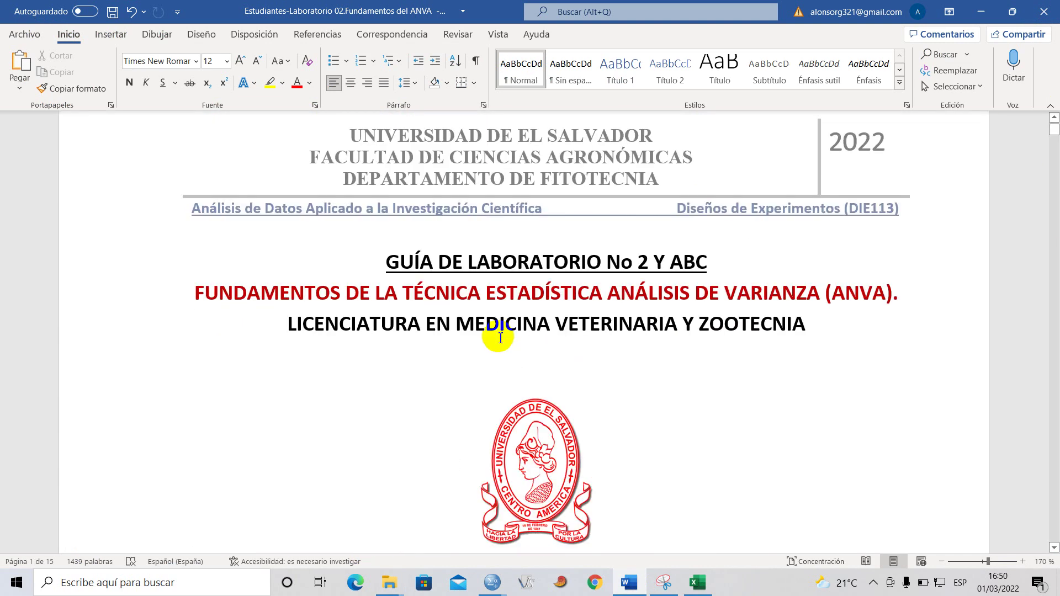
{"action": "left_click", "coordinate": [809, 325]}
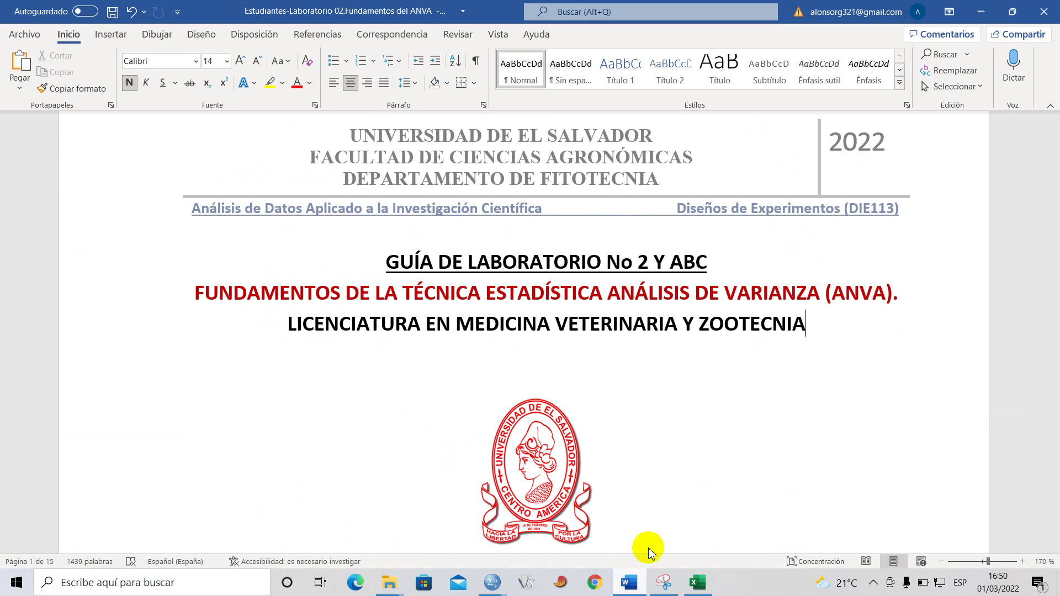